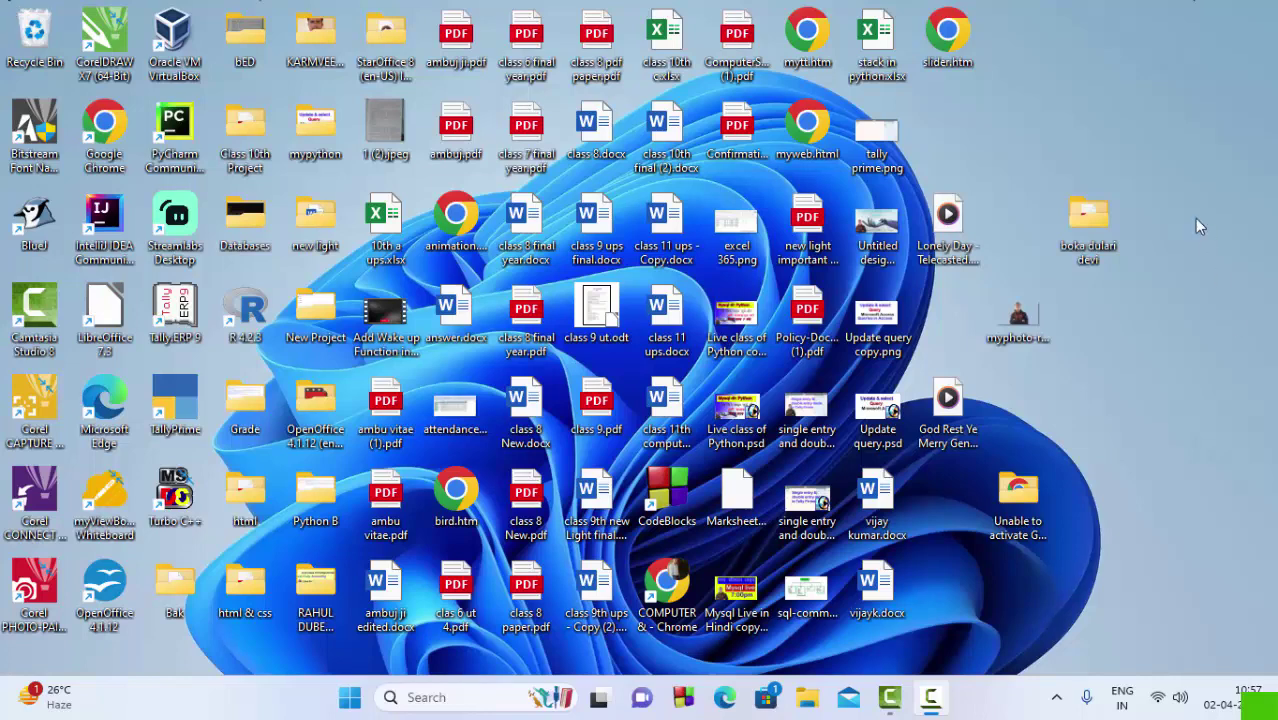
Step: Refresh the desktop twice from its right-click menu
{"action": "right_click", "coordinate": [1121, 59]}
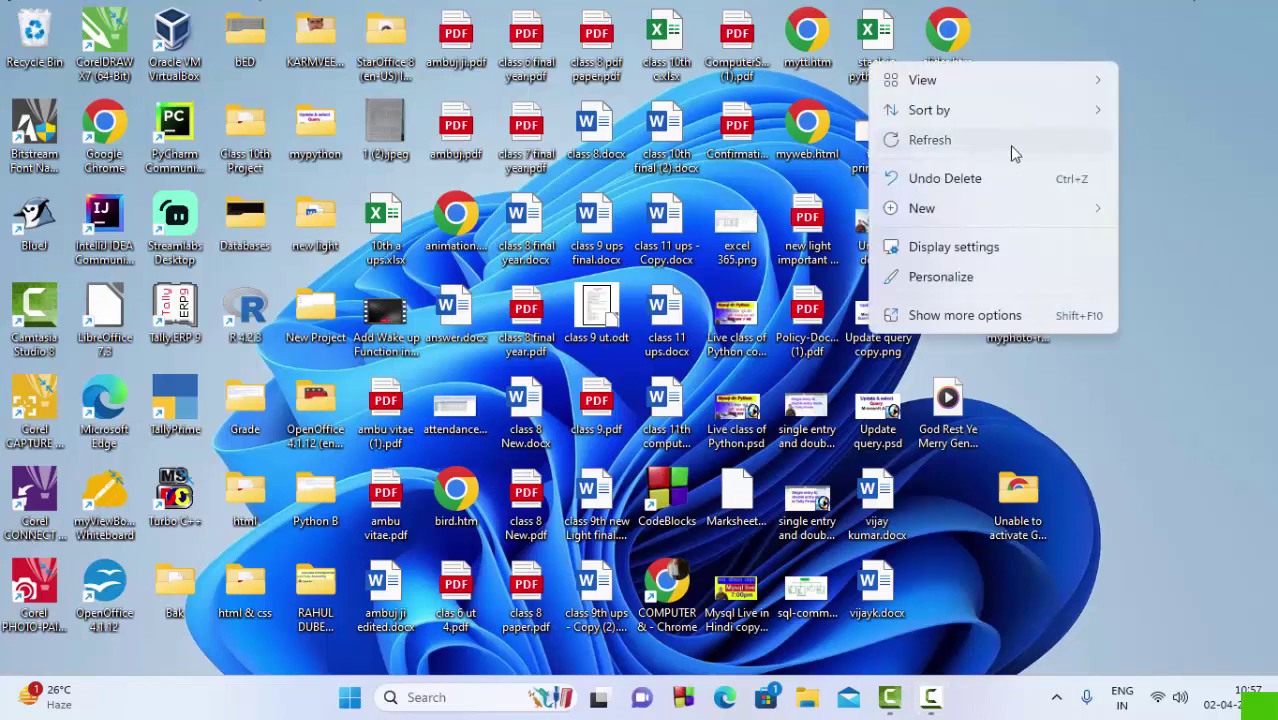
{"action": "left_click", "coordinate": [1009, 145]}
{"action": "right_click", "coordinate": [1233, 67]}
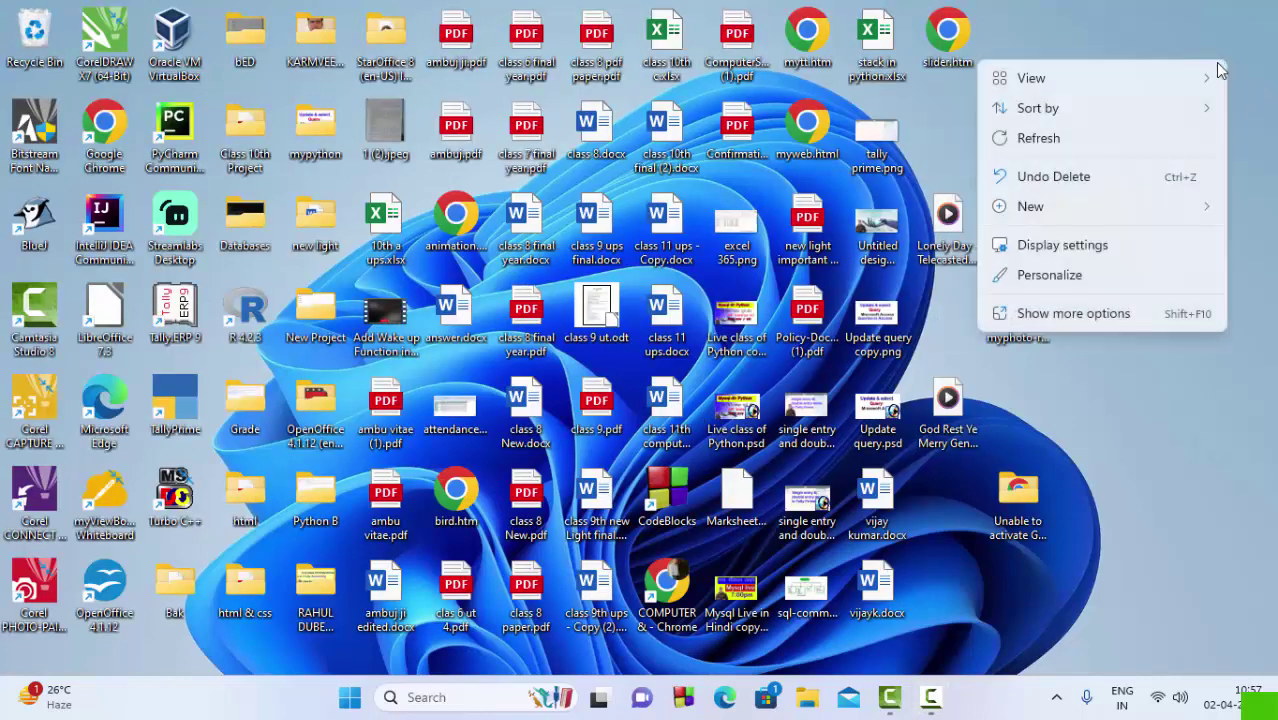
{"action": "left_click", "coordinate": [1046, 139]}
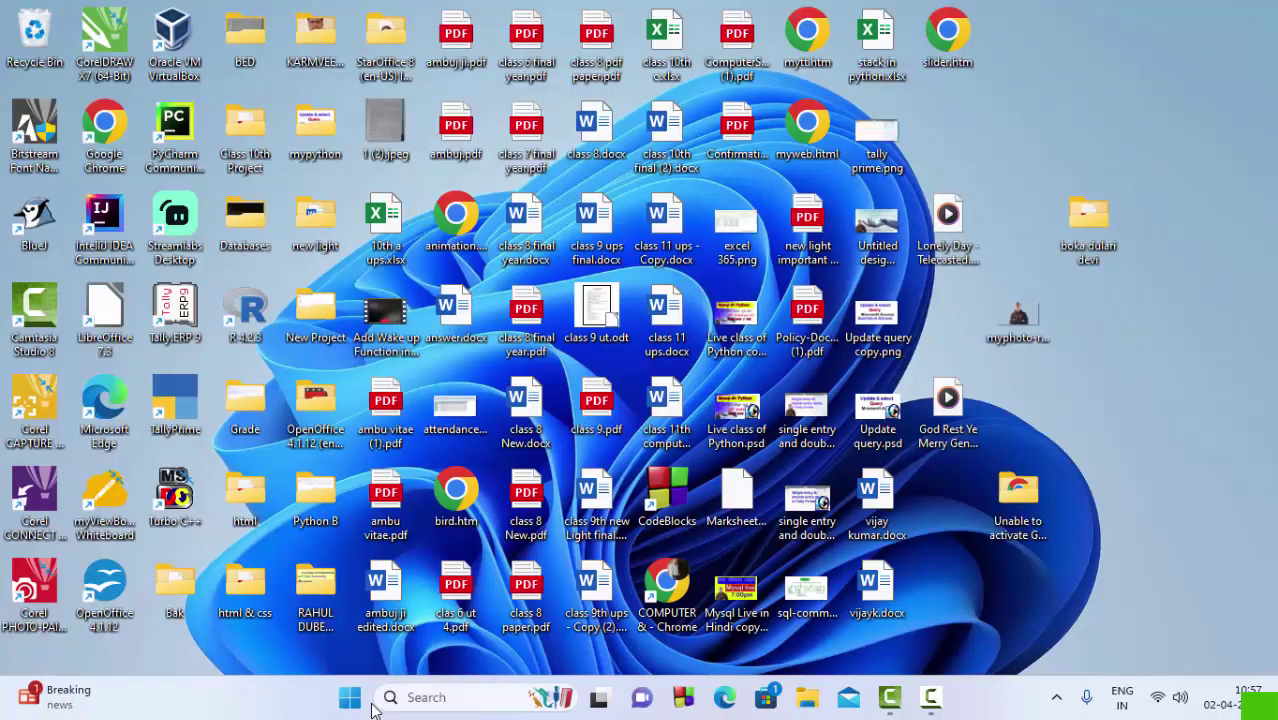
Step: Launch Access from the Start menu search and create the blank database Database104
{"action": "left_click", "coordinate": [349, 697]}
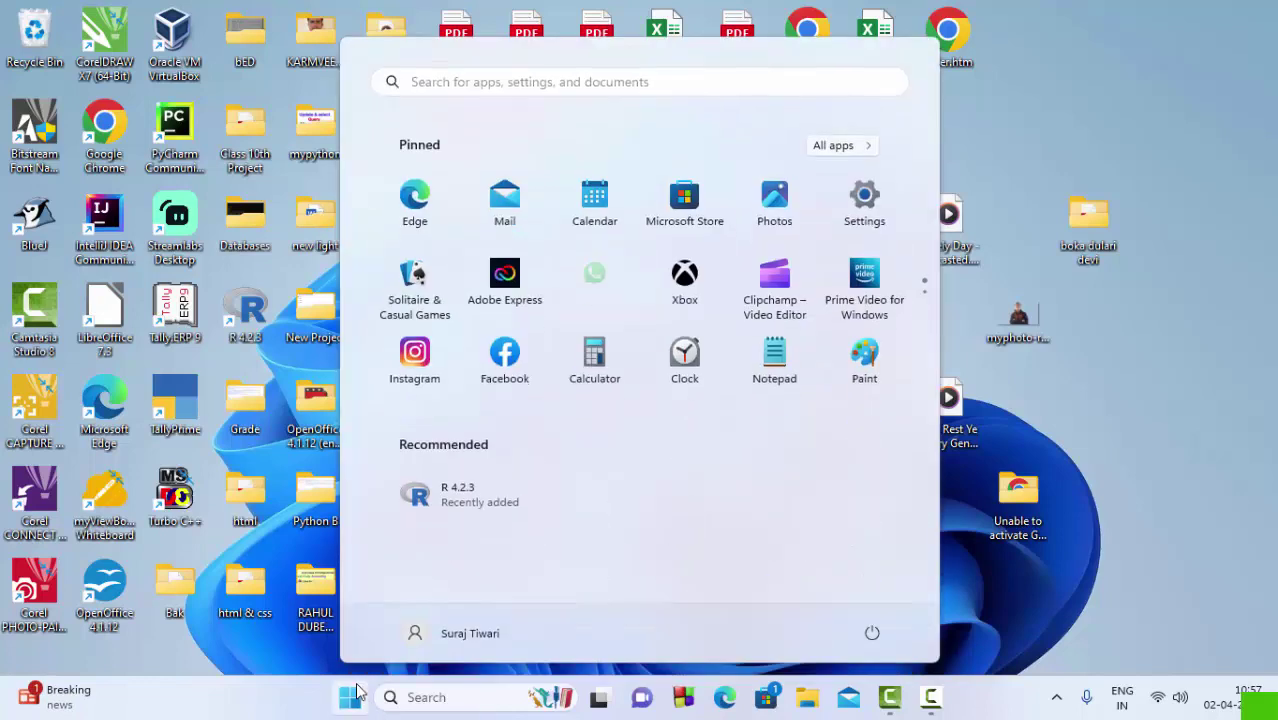
{"action": "type", "text": "a"}
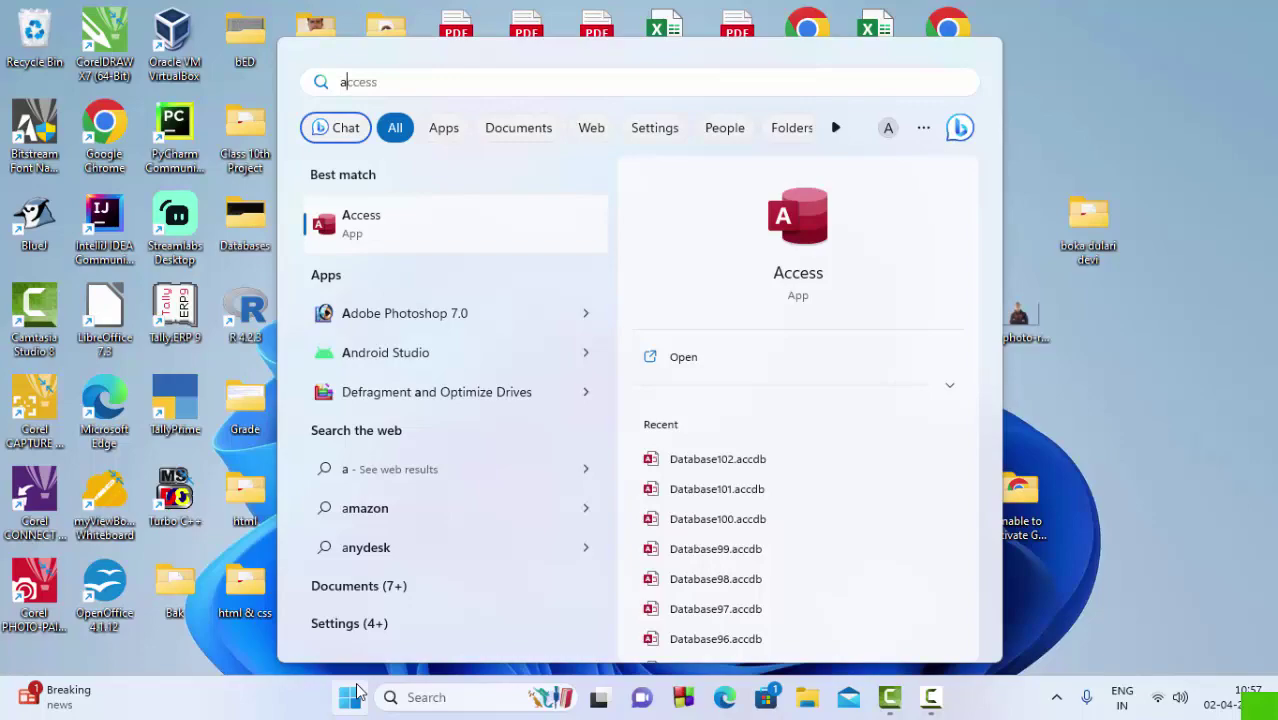
{"action": "key", "text": "Return"}
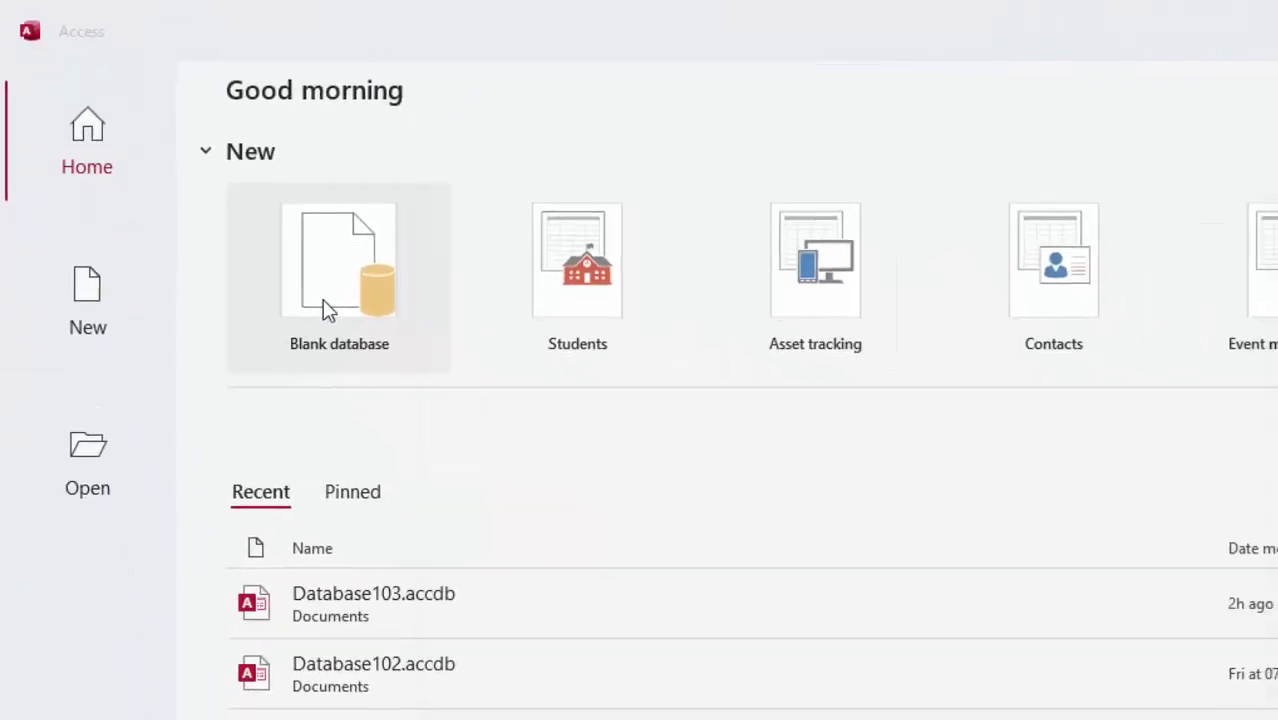
{"action": "left_click", "coordinate": [327, 304]}
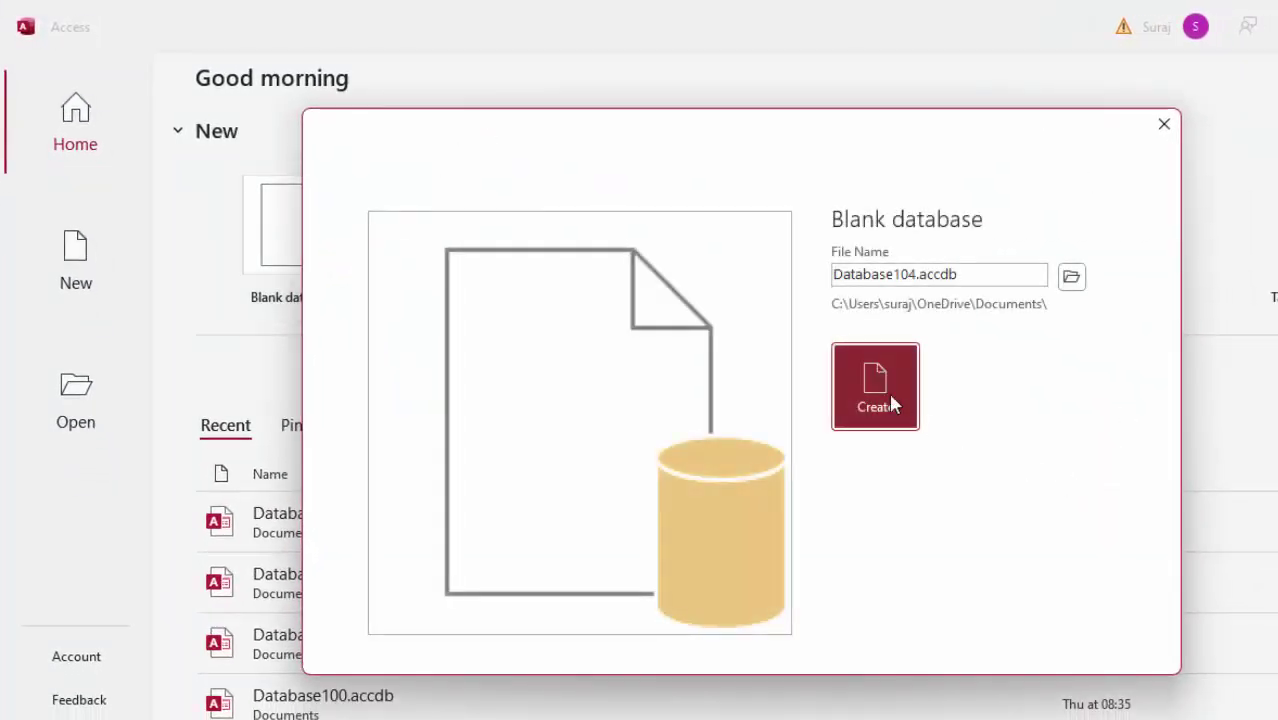
{"action": "left_click", "coordinate": [889, 394]}
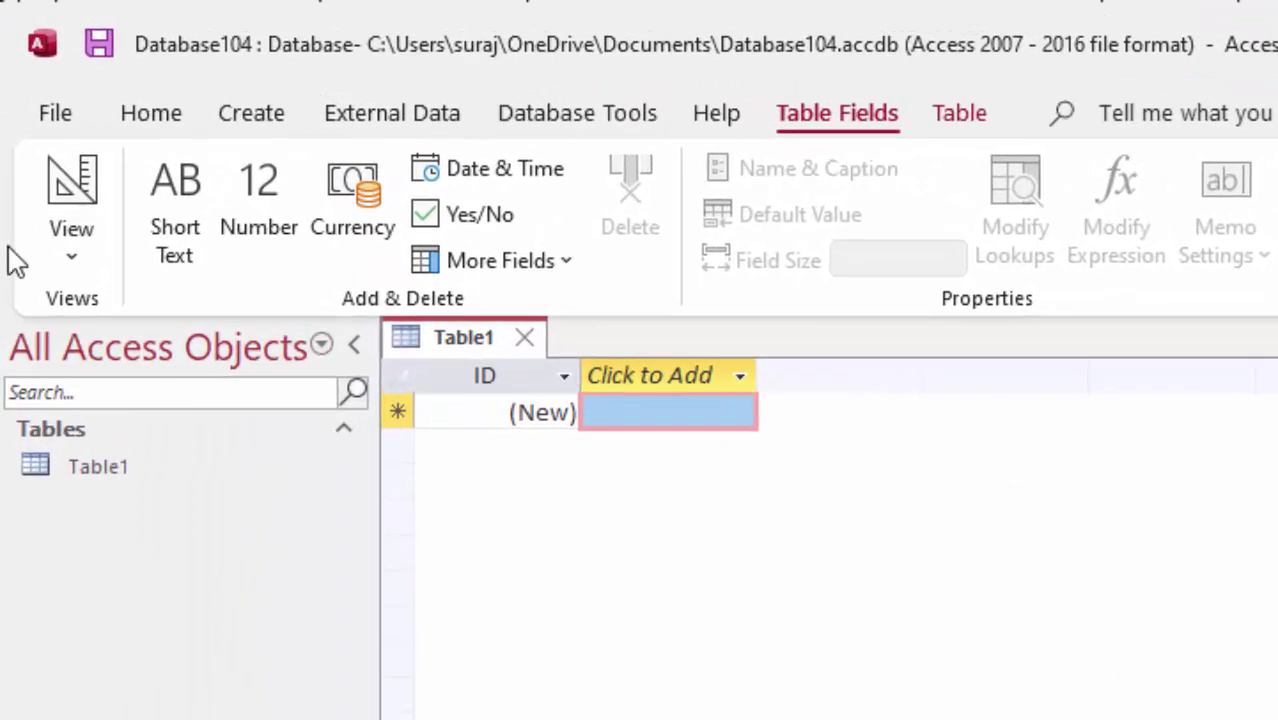
Step: Save Table1 under the name StudentT and switch it to Design view
{"action": "left_click", "coordinate": [72, 185]}
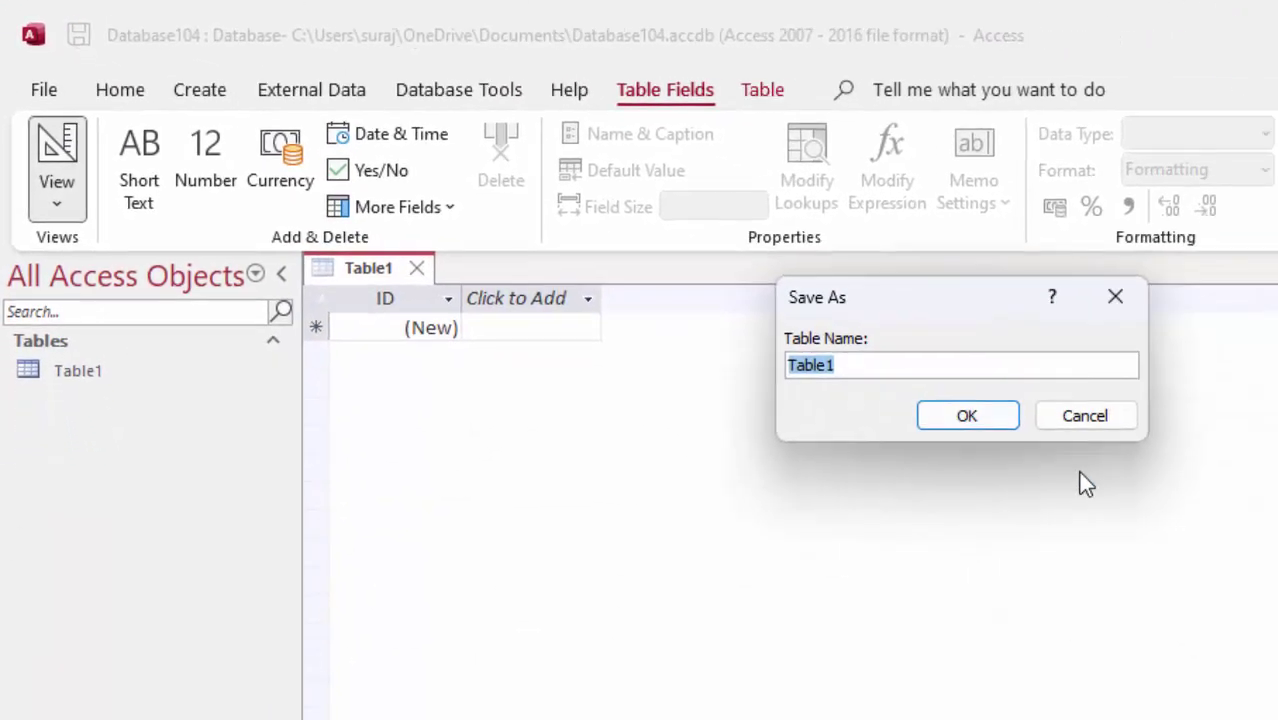
{"action": "key", "text": "BackSpace"}
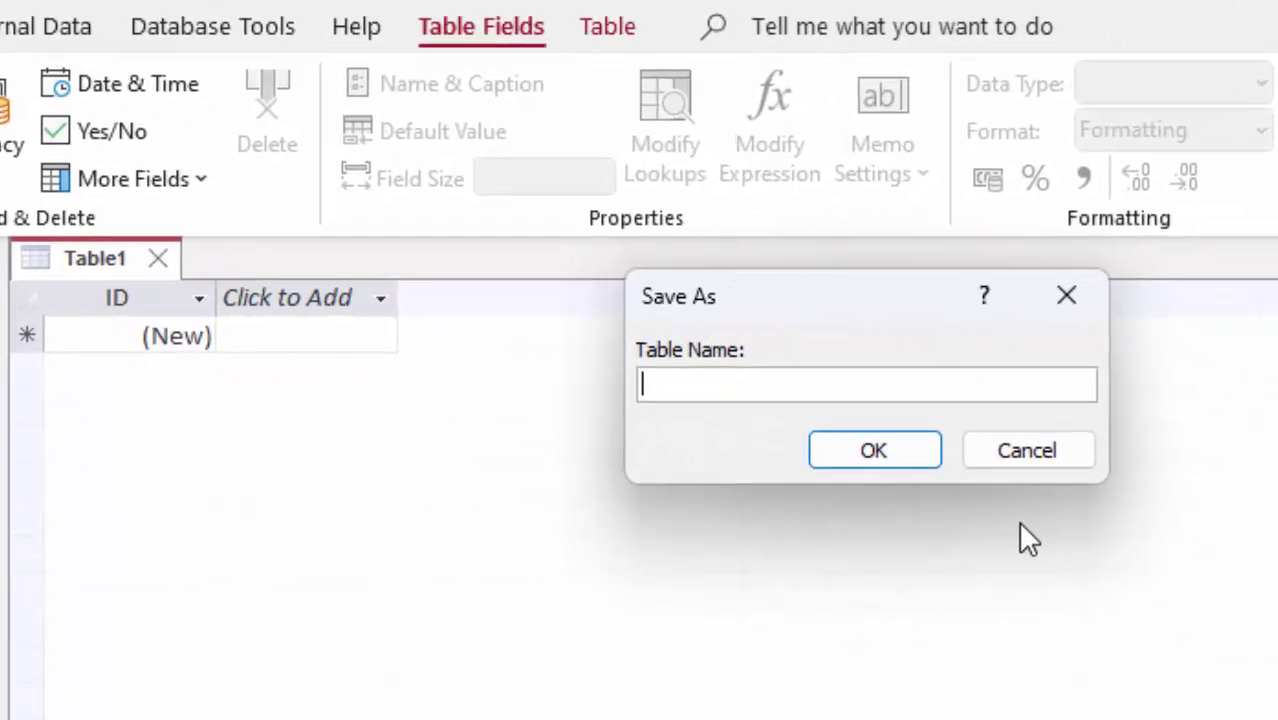
{"action": "type", "text": "Stude"}
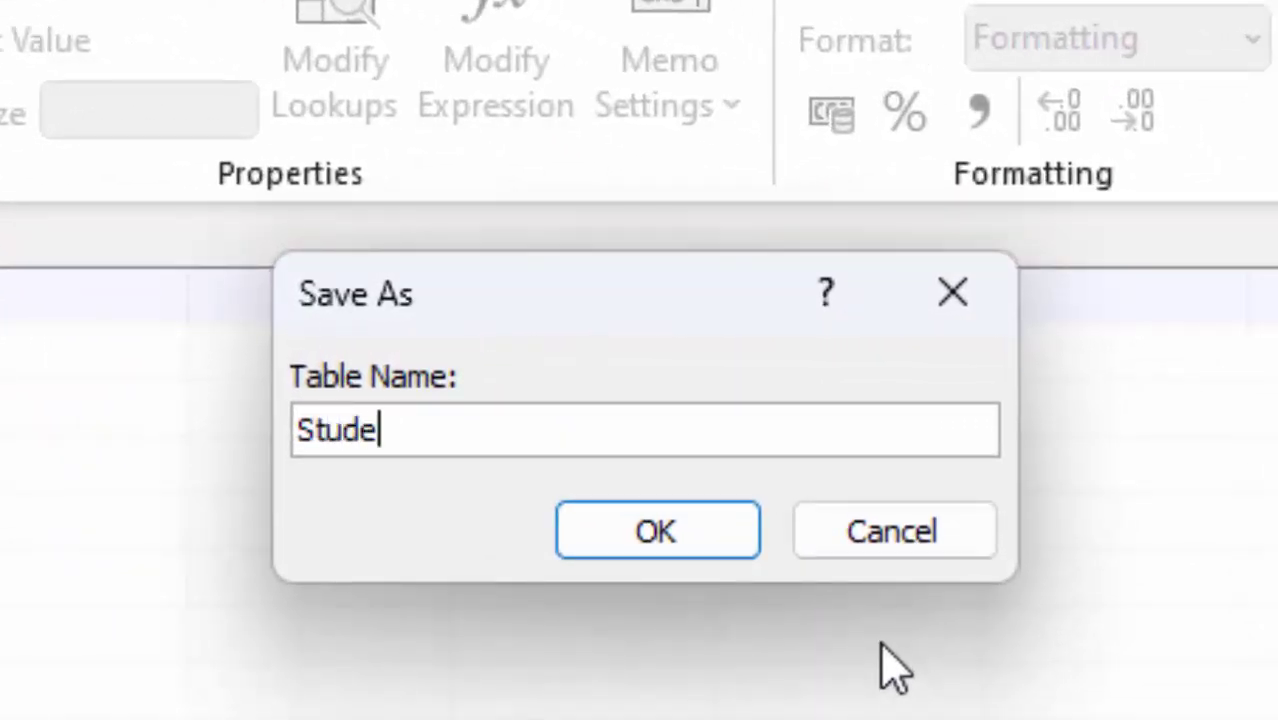
{"action": "type", "text": "ntT"}
{"action": "key", "text": "Return"}
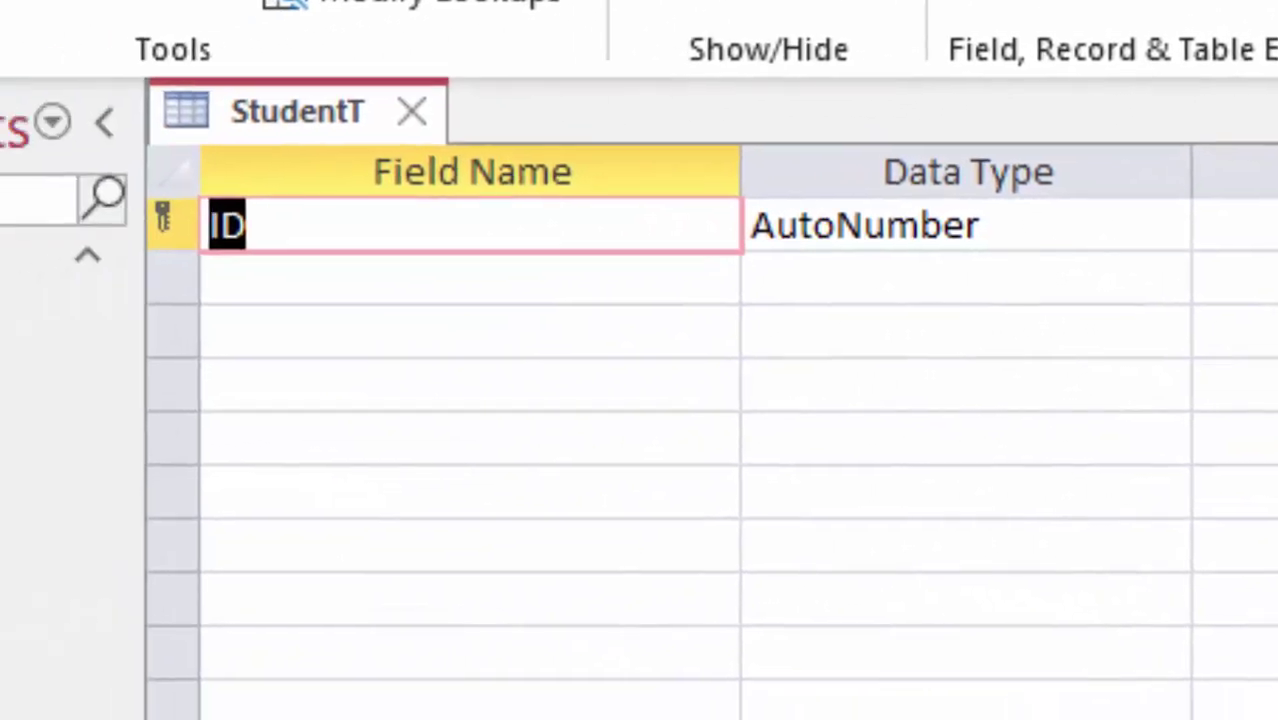
Step: Rename the ID field to 'Registration number' as Short Text, correcting its spelling
{"action": "key", "text": "BackSpace"}
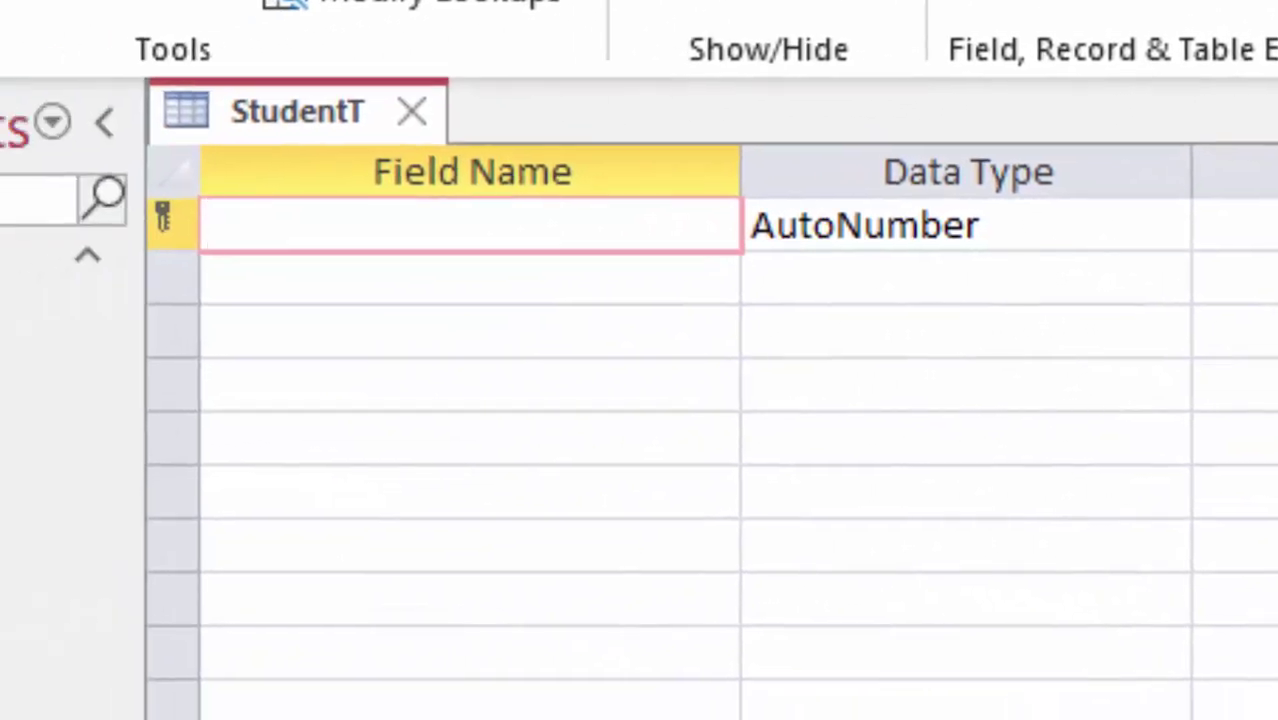
{"action": "type", "text": "R"}
{"action": "type", "text": "egi"}
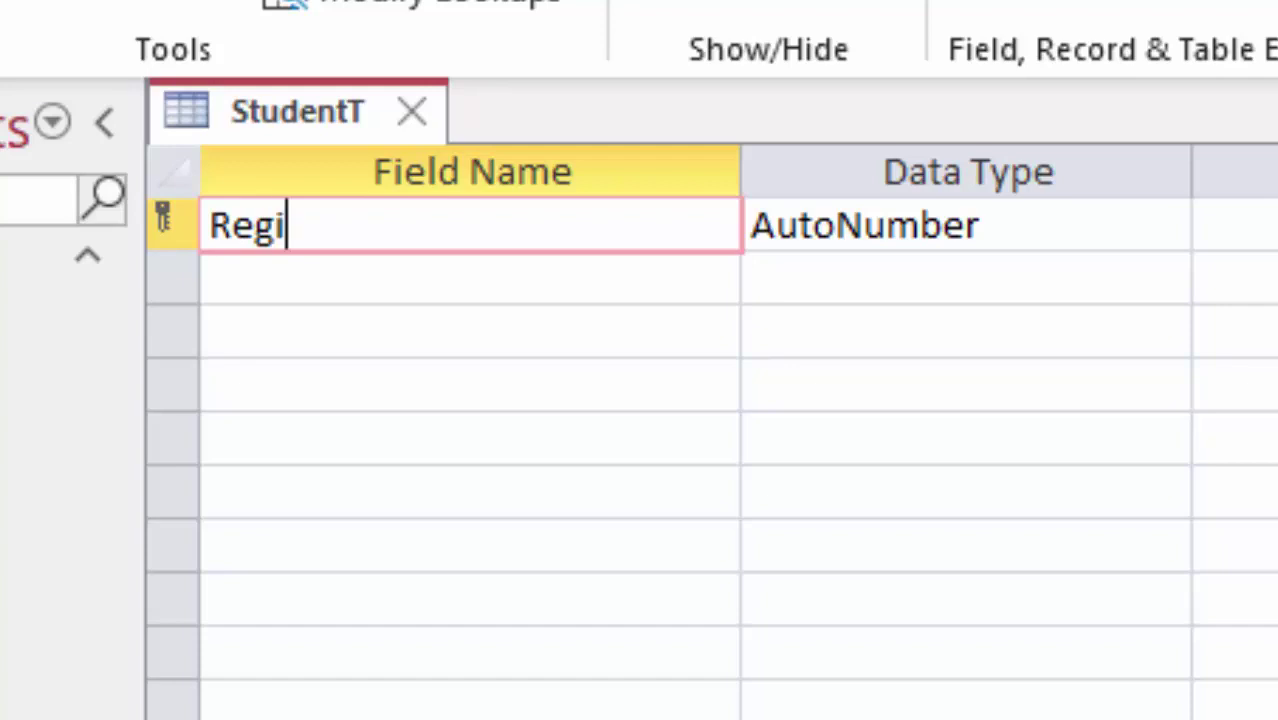
{"action": "type", "text": "sratio"}
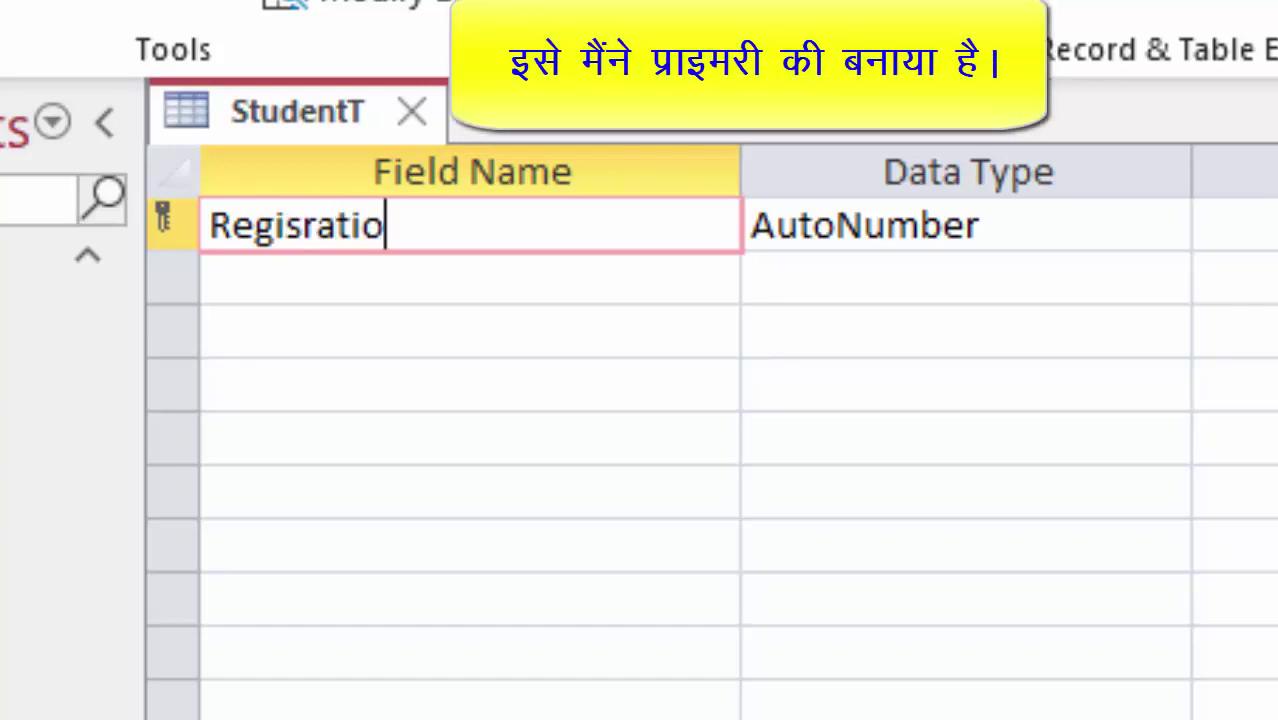
{"action": "type", "text": "n"}
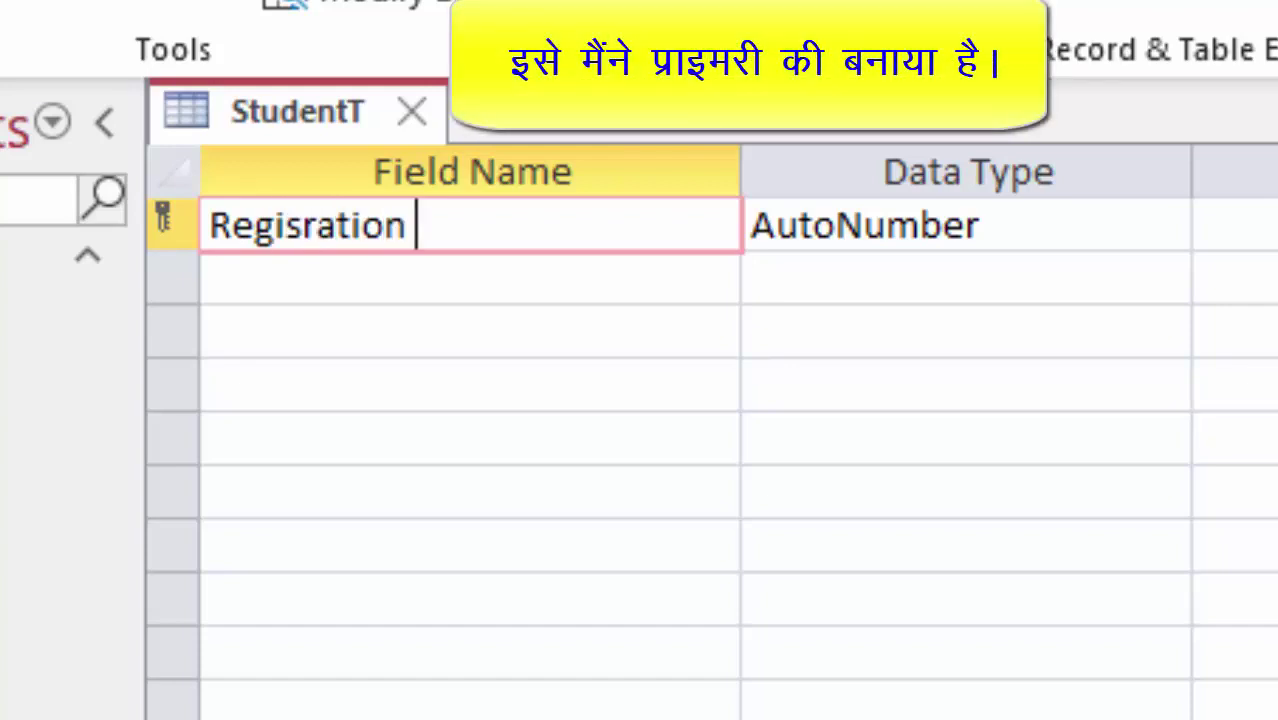
{"action": "type", "text": " number"}
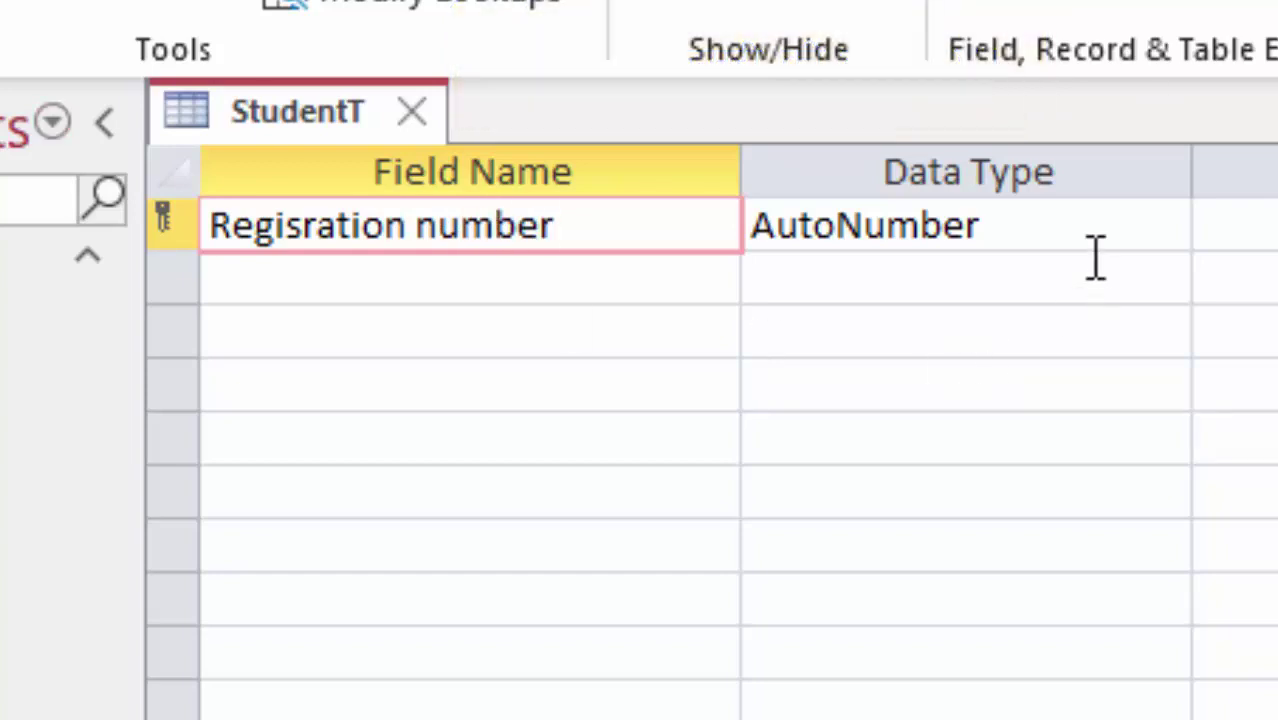
{"action": "left_click", "coordinate": [1180, 226]}
{"action": "left_click", "coordinate": [1168, 228]}
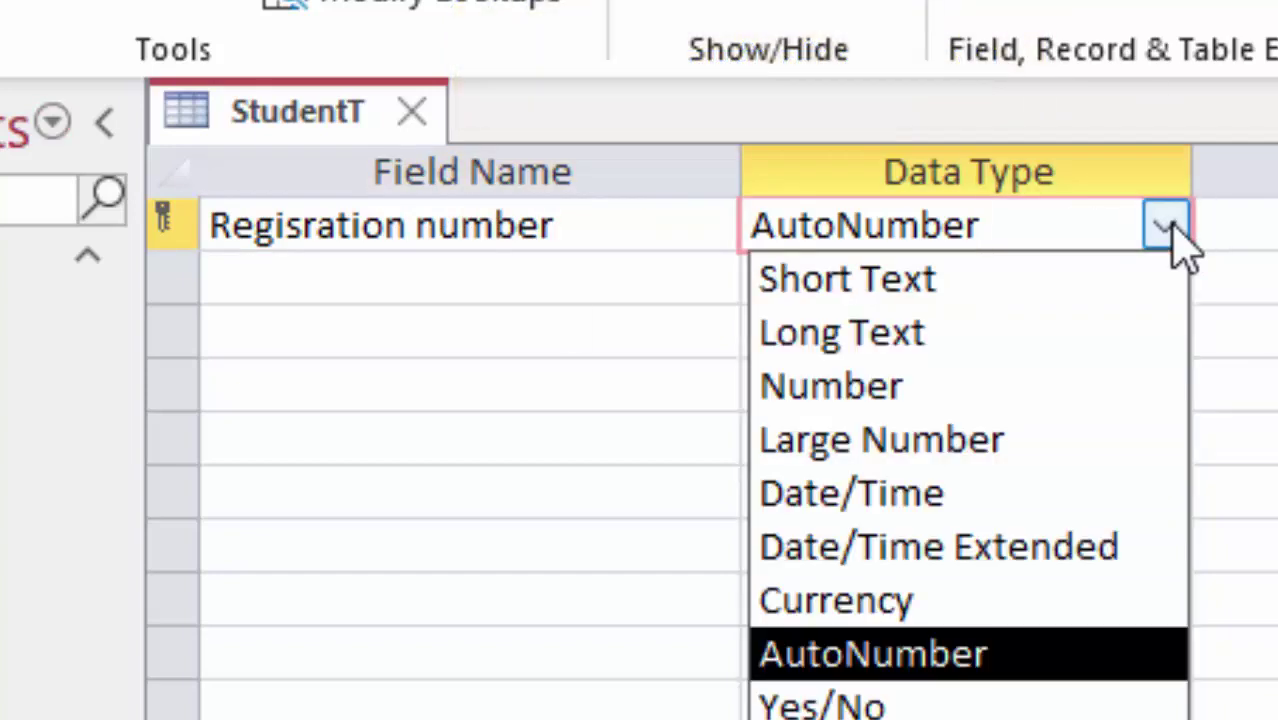
{"action": "left_click", "coordinate": [1135, 285]}
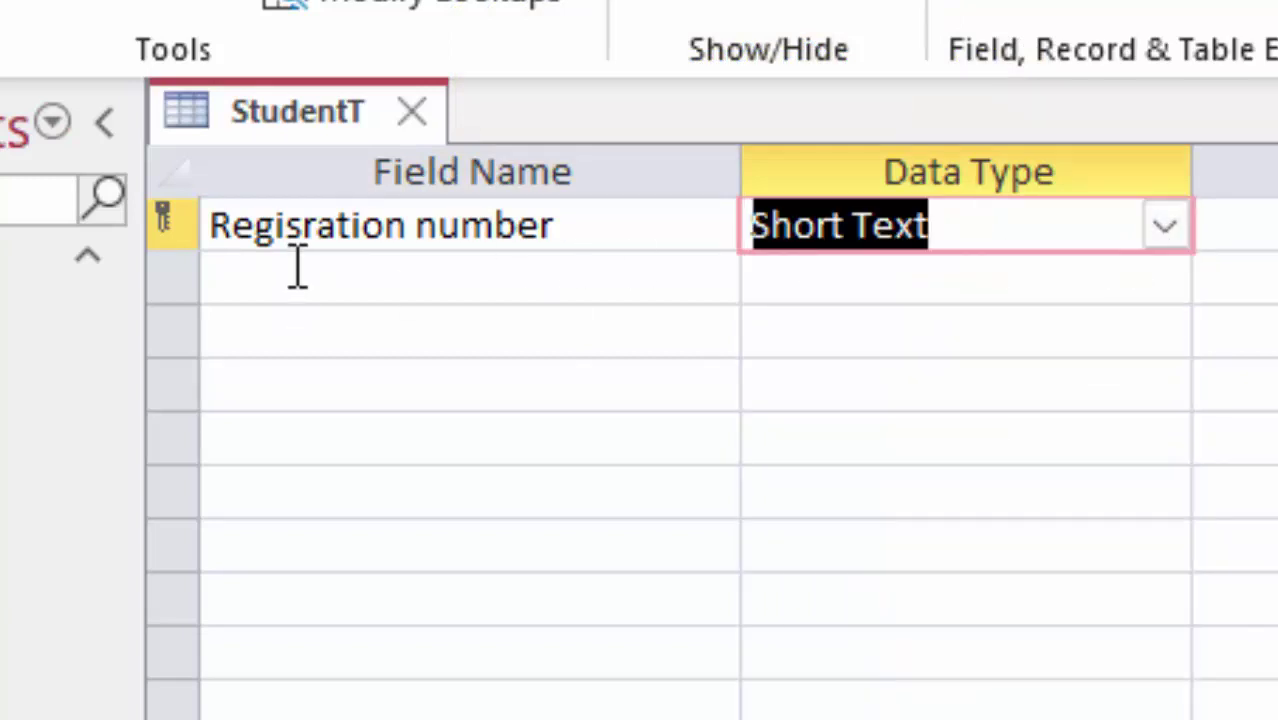
{"action": "left_click", "coordinate": [290, 238]}
{"action": "type", "text": "t"}
{"action": "left_click", "coordinate": [290, 240]}
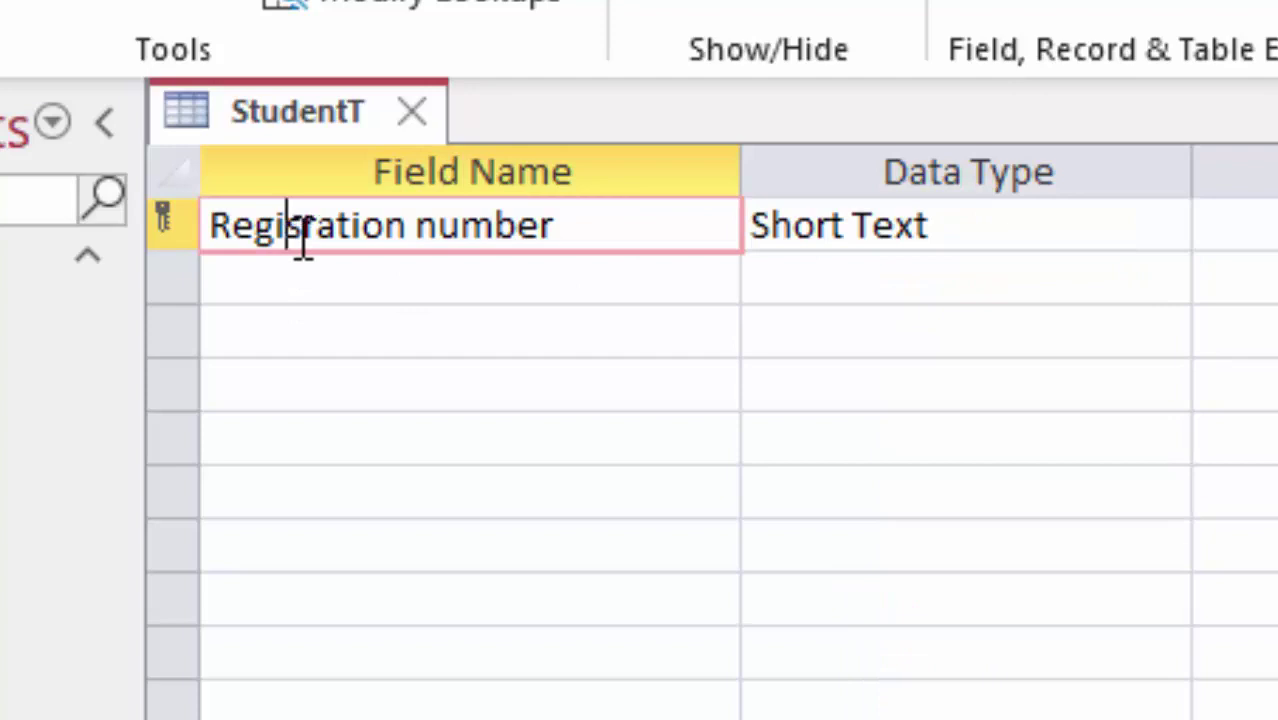
{"action": "left_click", "coordinate": [302, 242]}
{"action": "type", "text": "t"}
Step: Add a second field 'Name of Students' with the Short Text type
{"action": "left_click", "coordinate": [468, 280]}
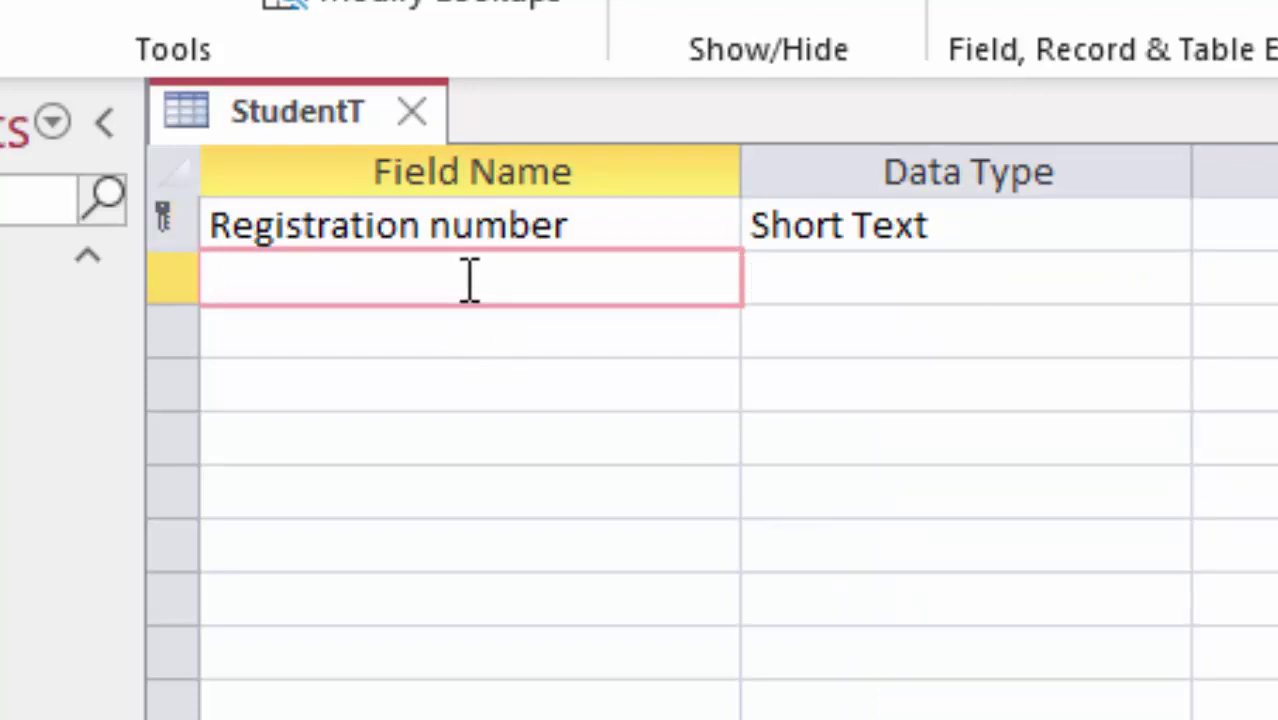
{"action": "type", "text": "Name"}
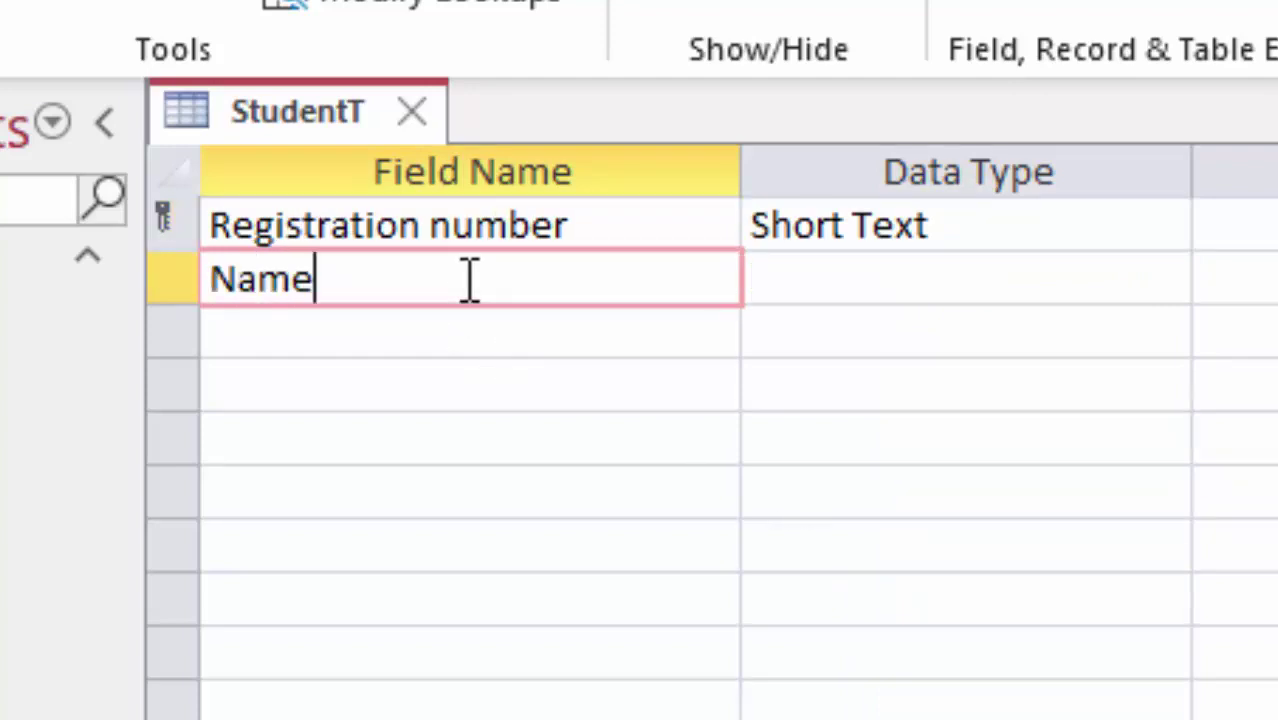
{"action": "type", "text": " of D"}
{"action": "key", "text": "BackSpace"}
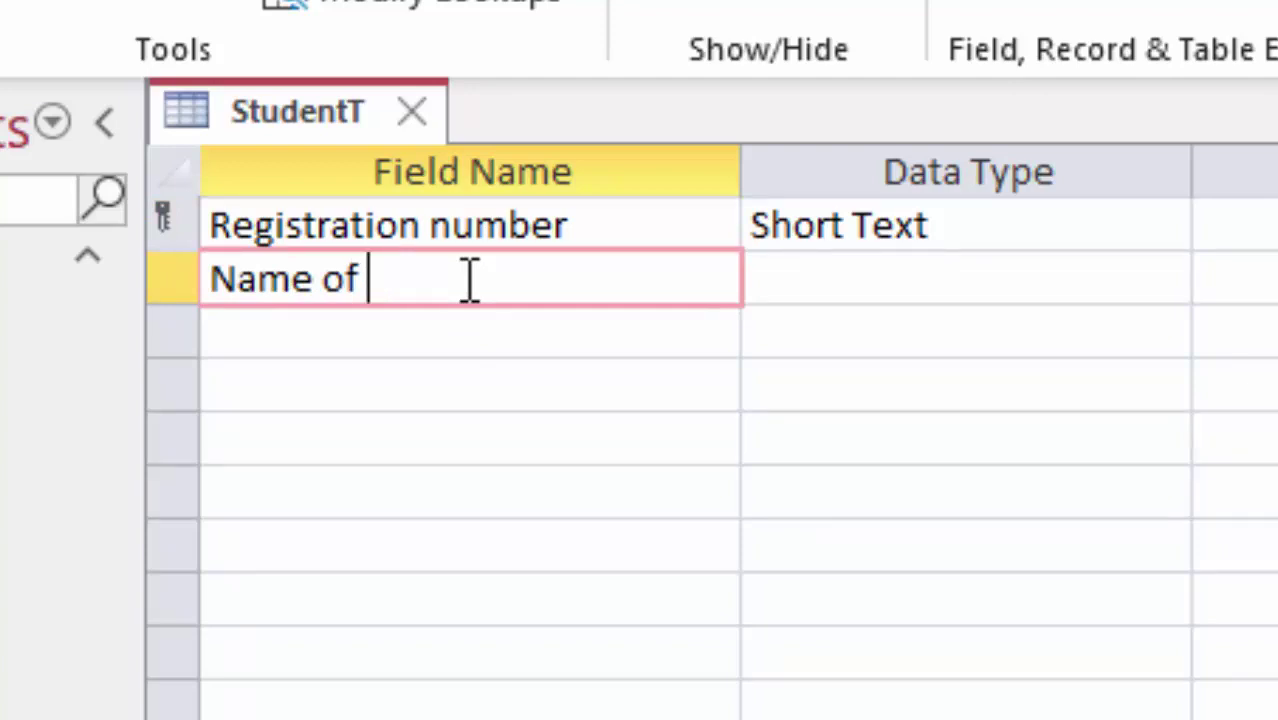
{"action": "type", "text": "student"}
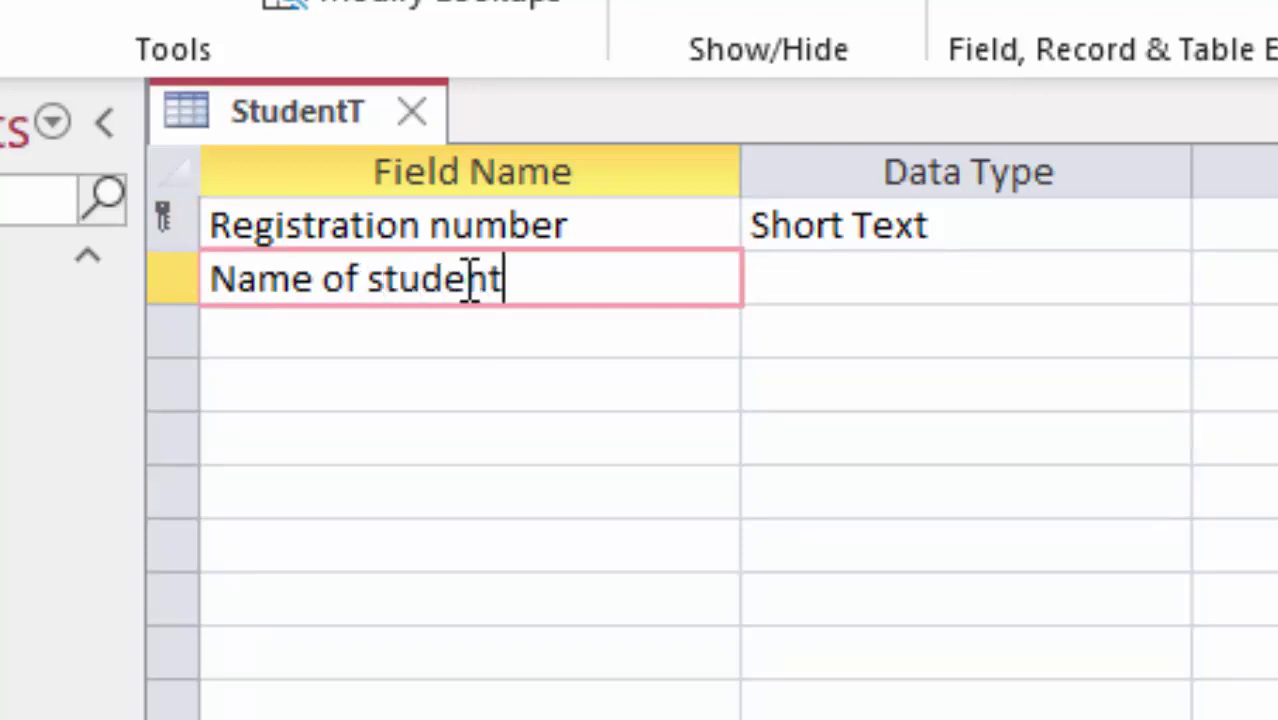
{"action": "type", "text": "s"}
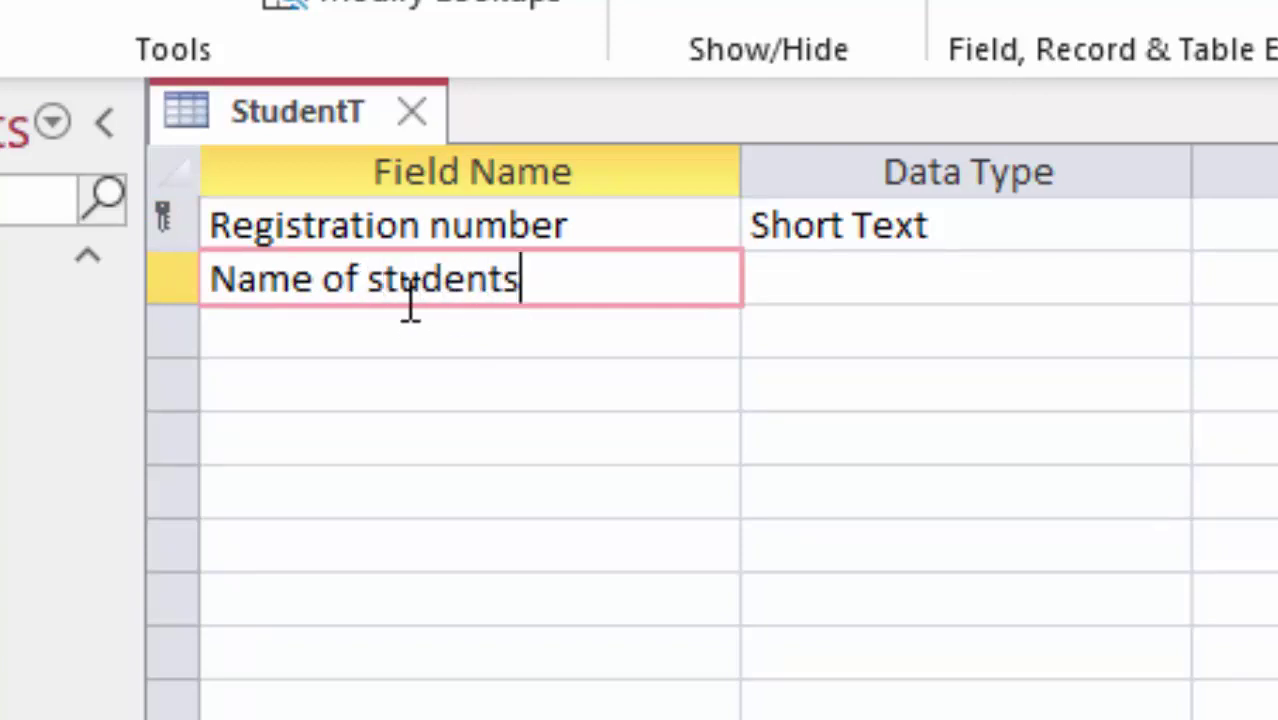
{"action": "left_click", "coordinate": [383, 290]}
{"action": "key", "text": "BackSpace"}
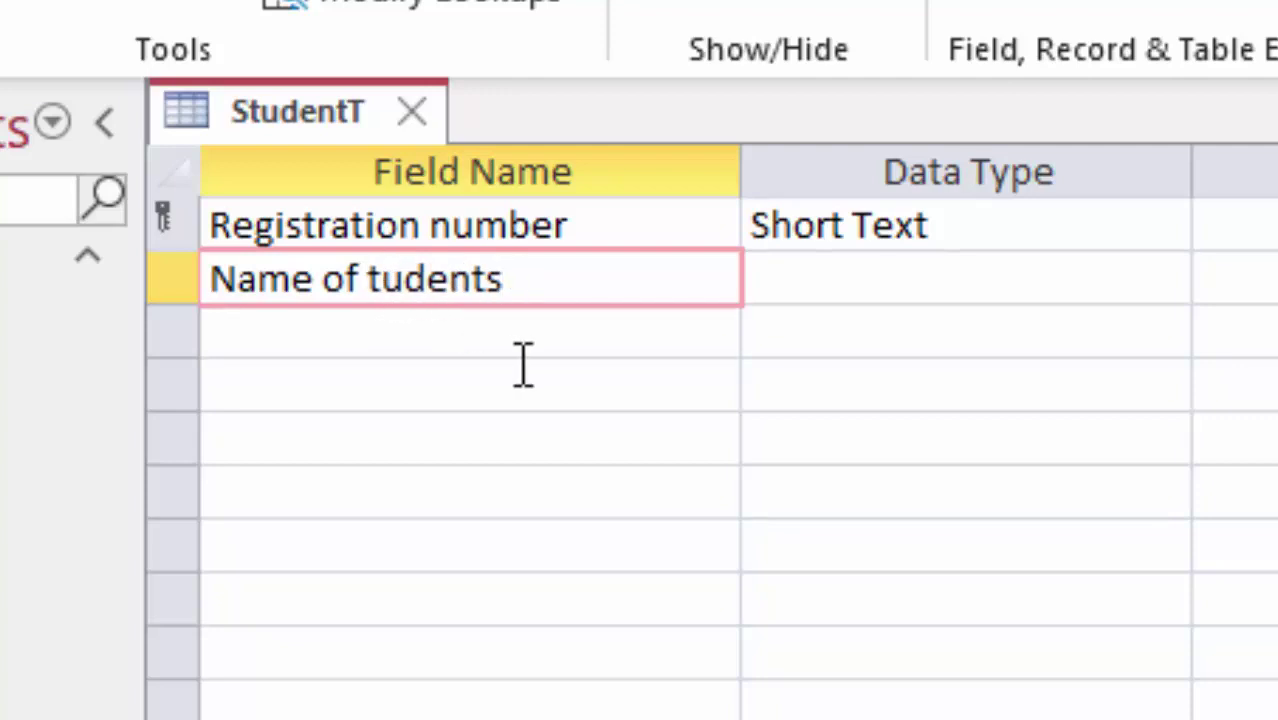
{"action": "type", "text": "S"}
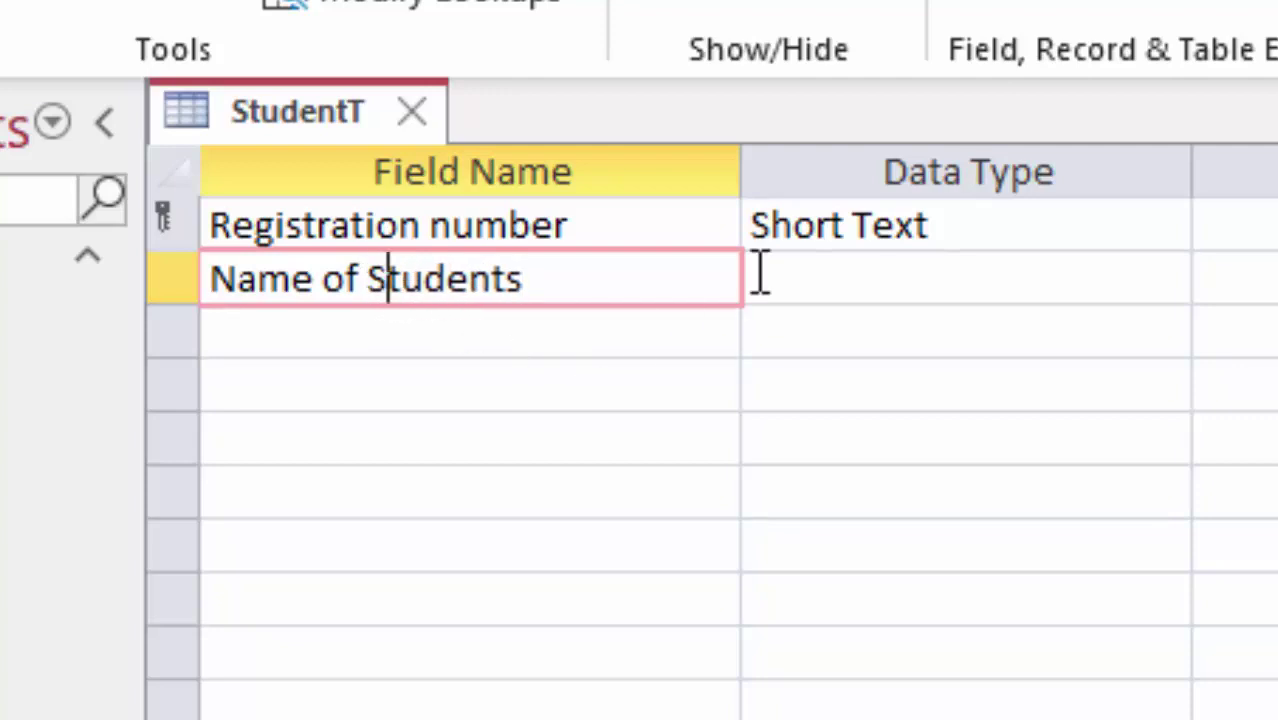
{"action": "left_click", "coordinate": [816, 285]}
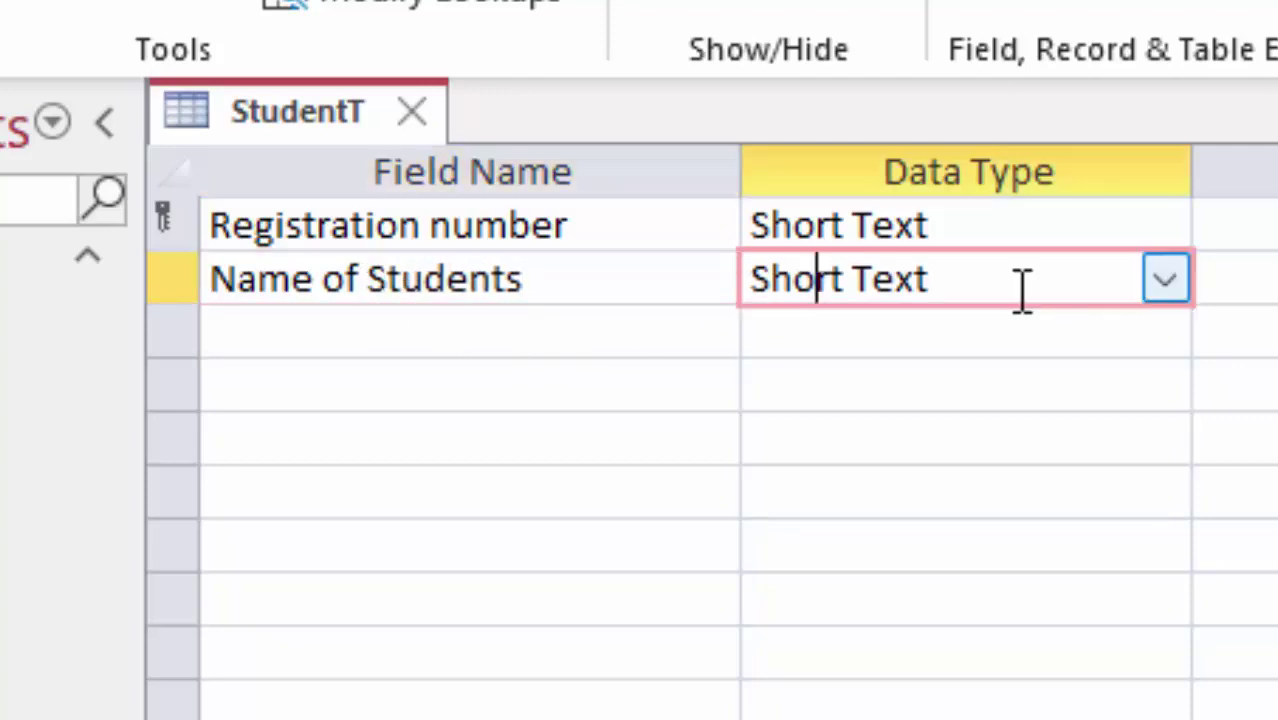
{"action": "left_click", "coordinate": [265, 335]}
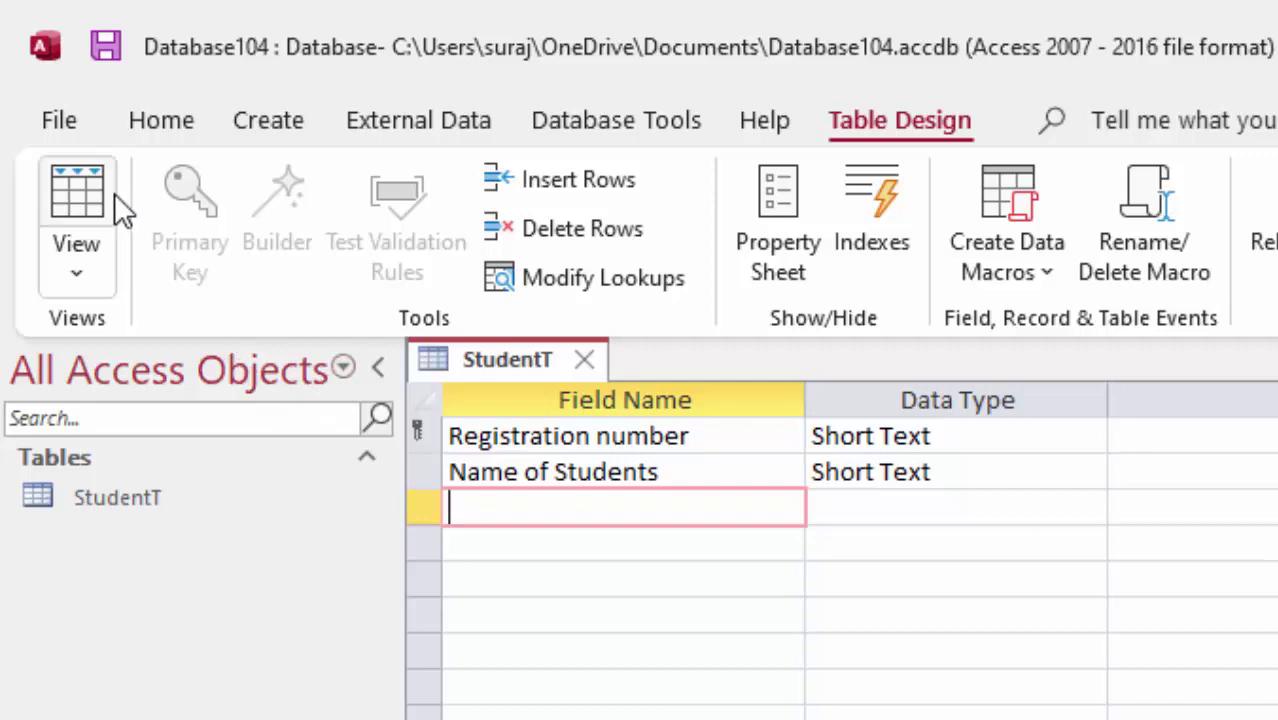
Step: Save StudentT, view its datasheet, and widen the Registration number and Name of Students columns
{"action": "left_click", "coordinate": [112, 195]}
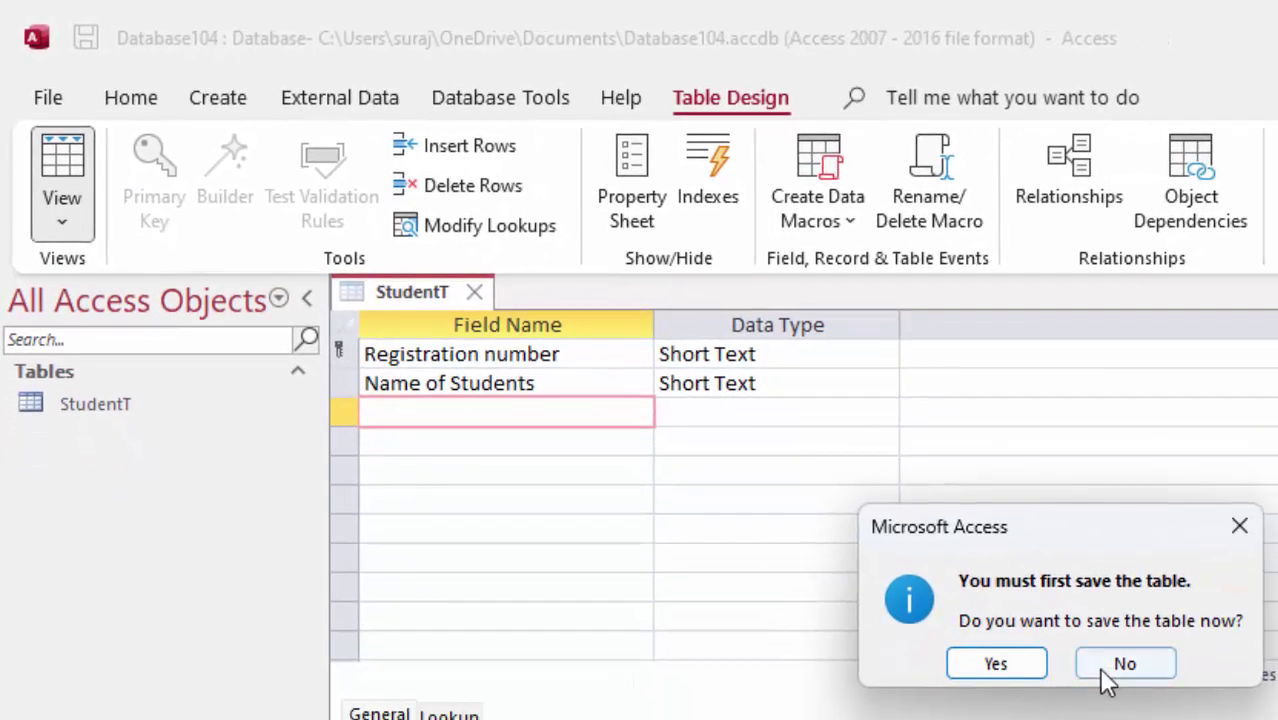
{"action": "left_click", "coordinate": [960, 674]}
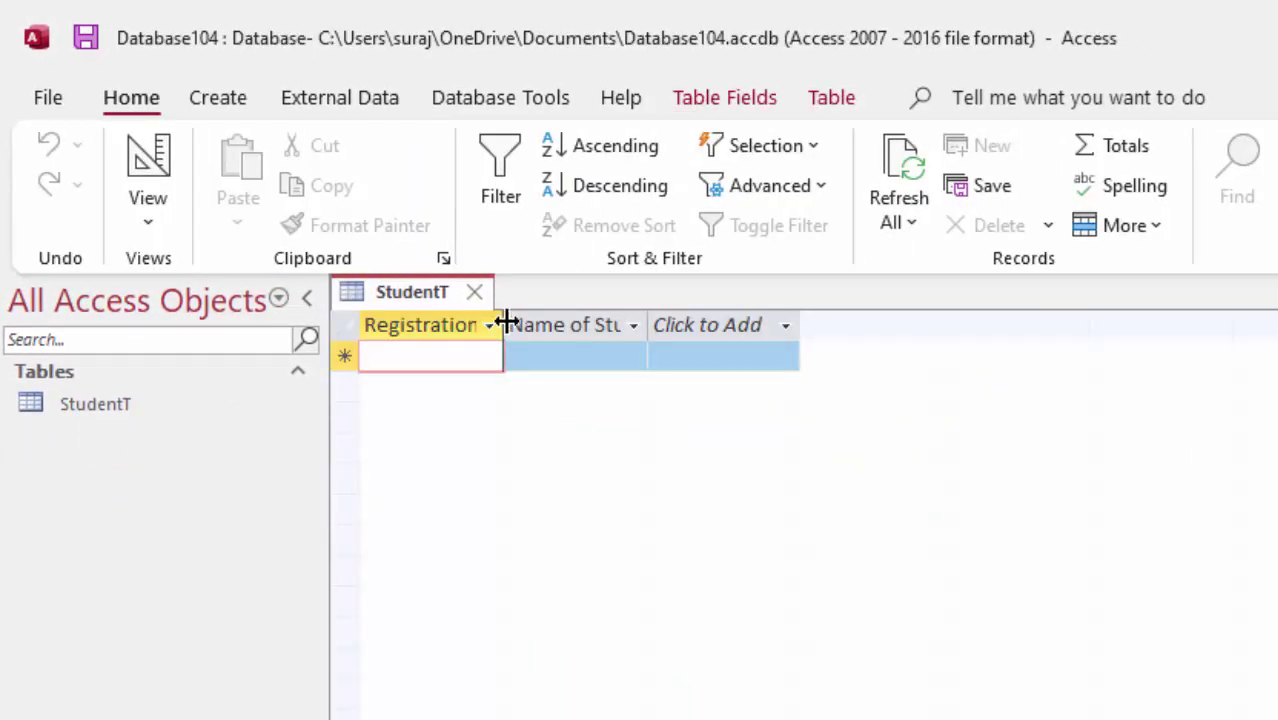
{"action": "left_click_drag", "start_coordinate": [506, 322], "coordinate": [593, 415]}
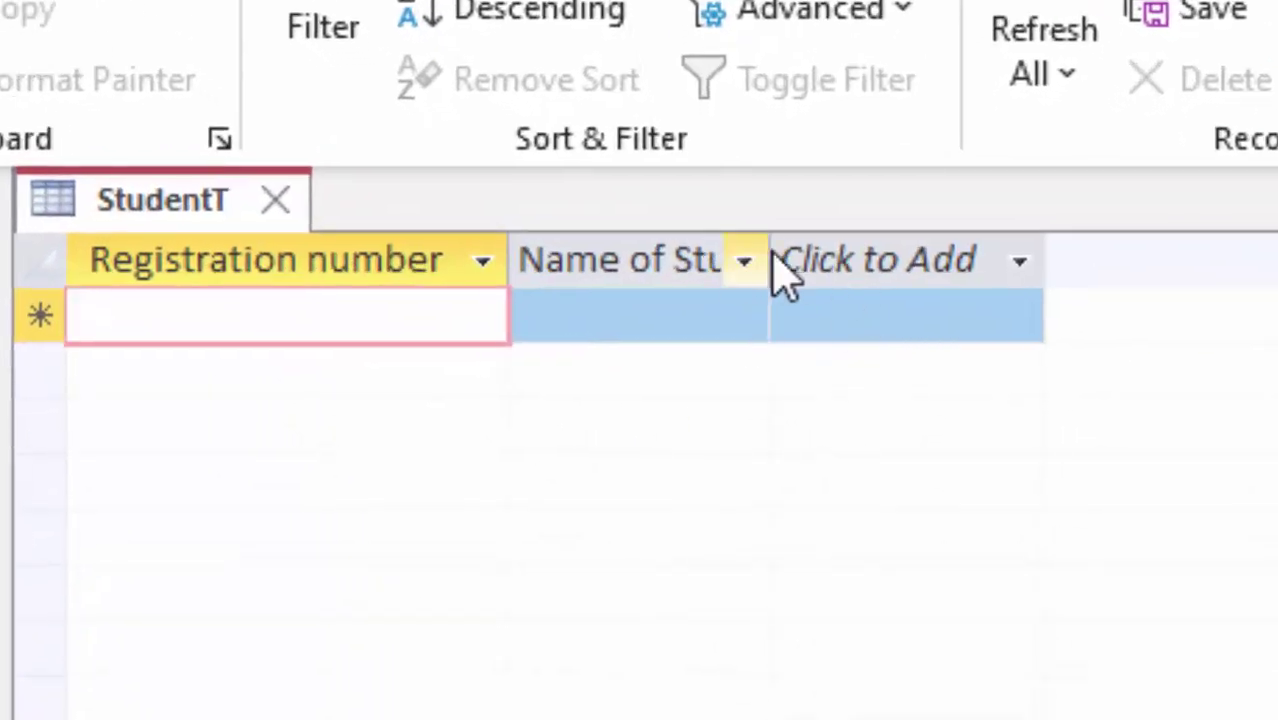
{"action": "left_click_drag", "start_coordinate": [768, 260], "coordinate": [1016, 505]}
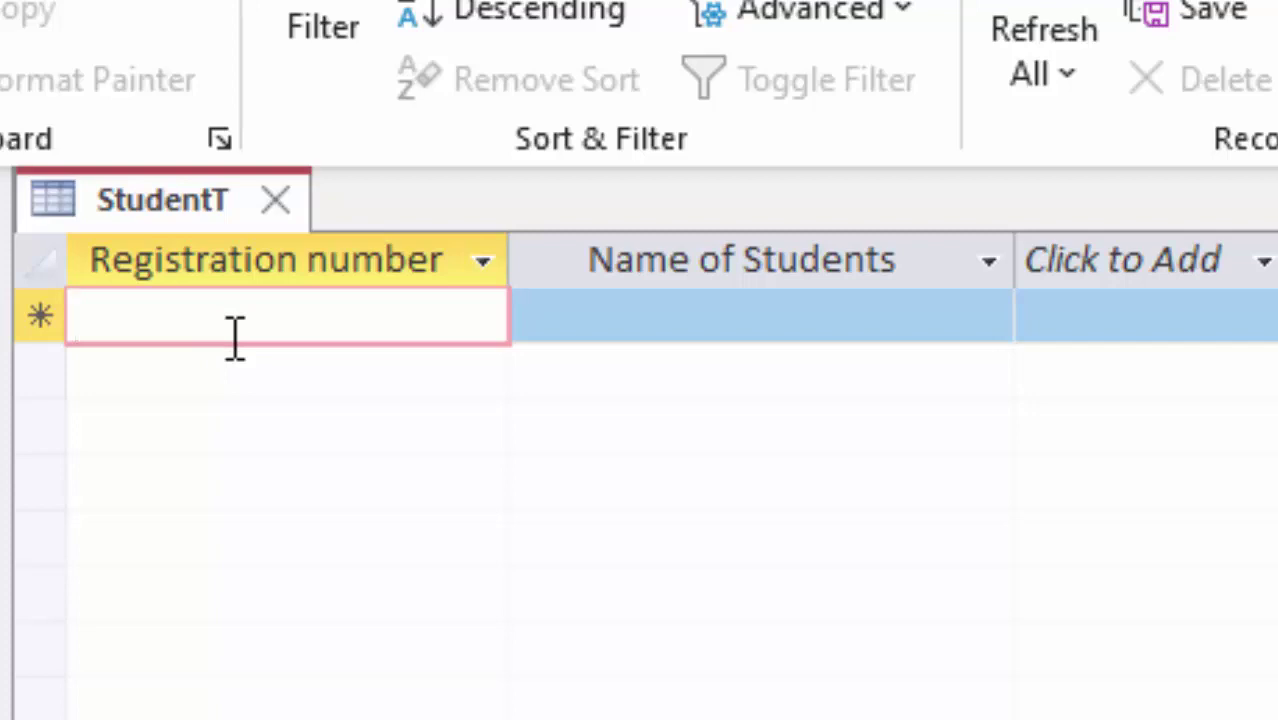
Step: Enter the first two student records: A01 Ram and A02 Shyam
{"action": "type", "text": "A01"}
{"action": "key", "text": "Tab"}
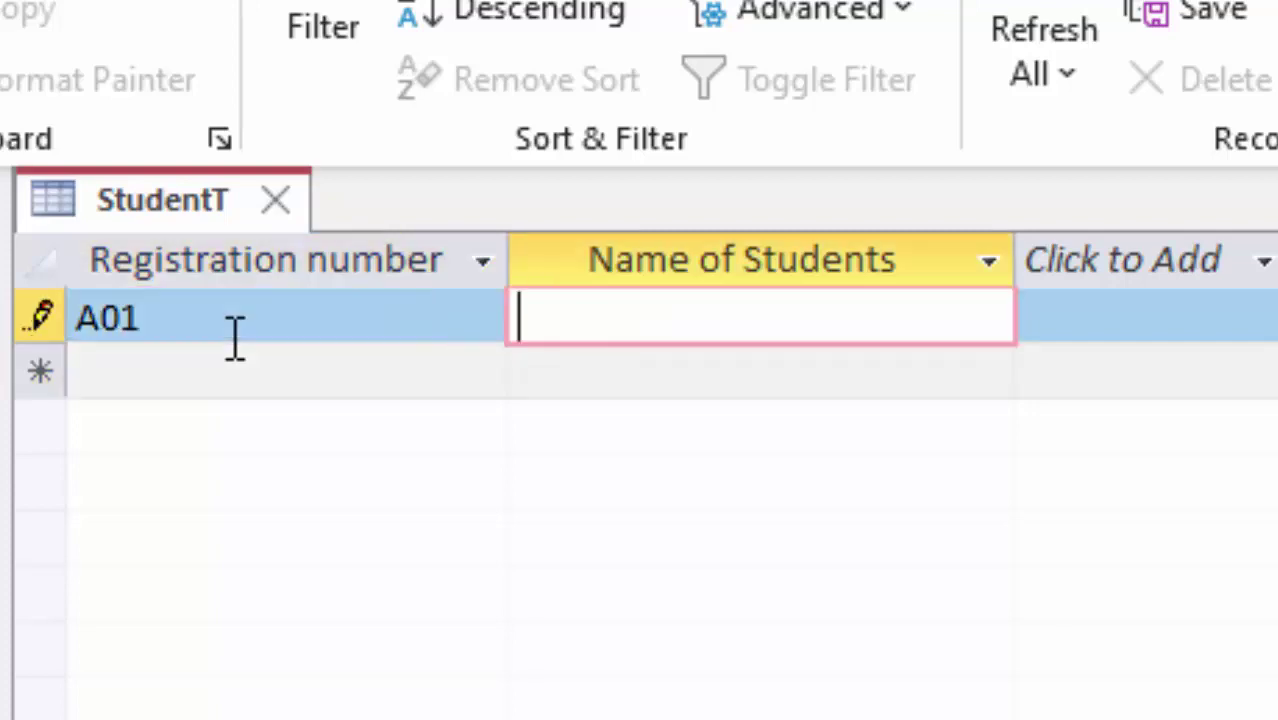
{"action": "type", "text": "Ram"}
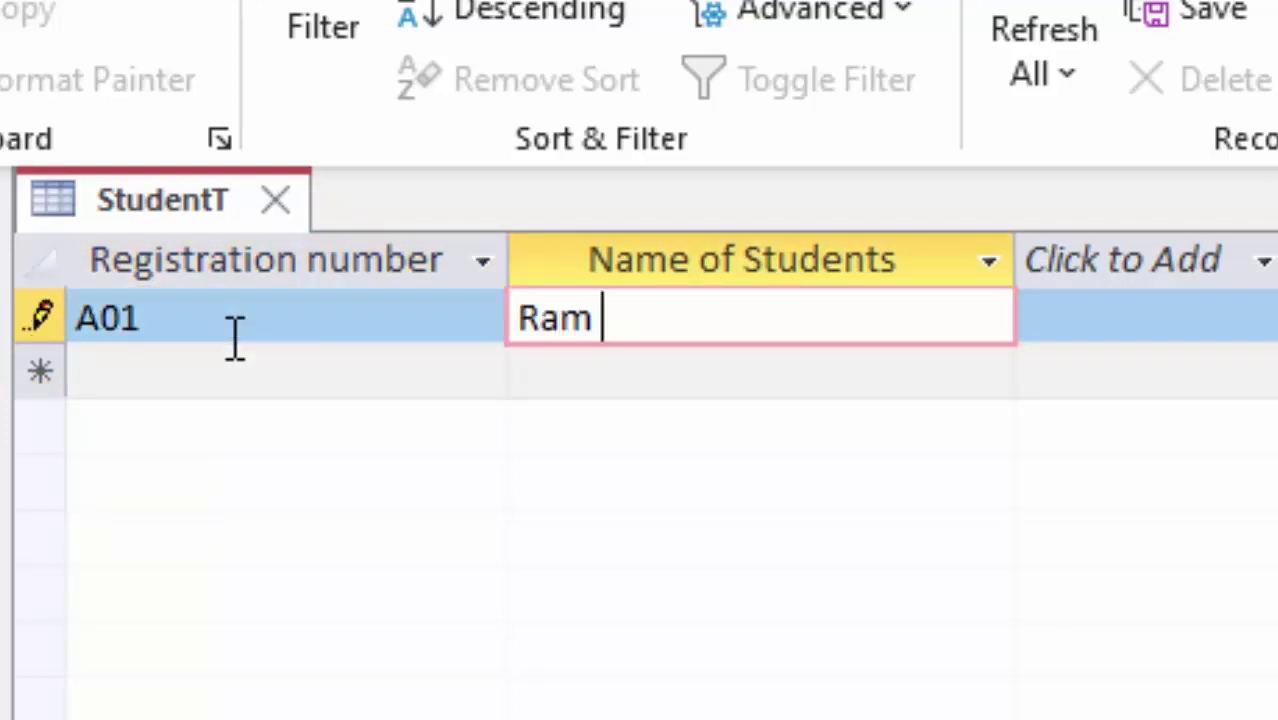
{"action": "key", "text": "Tab"}
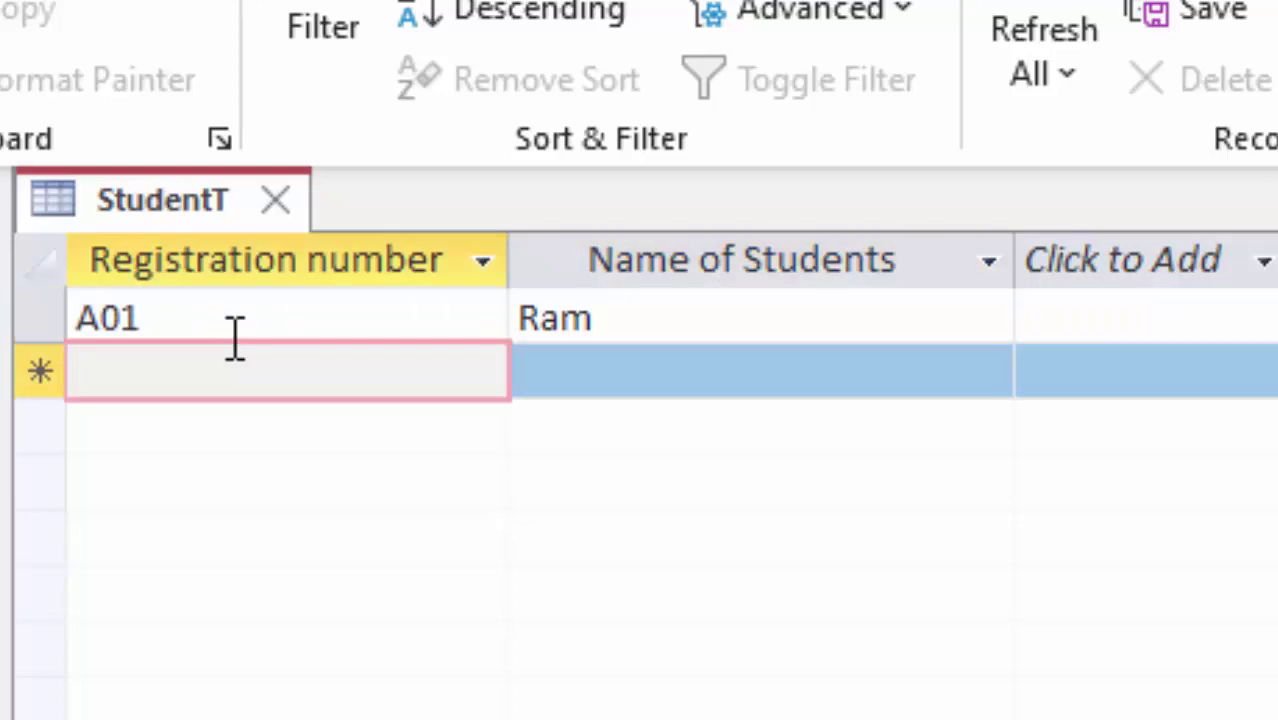
{"action": "type", "text": "A02"}
{"action": "key", "text": "Tab"}
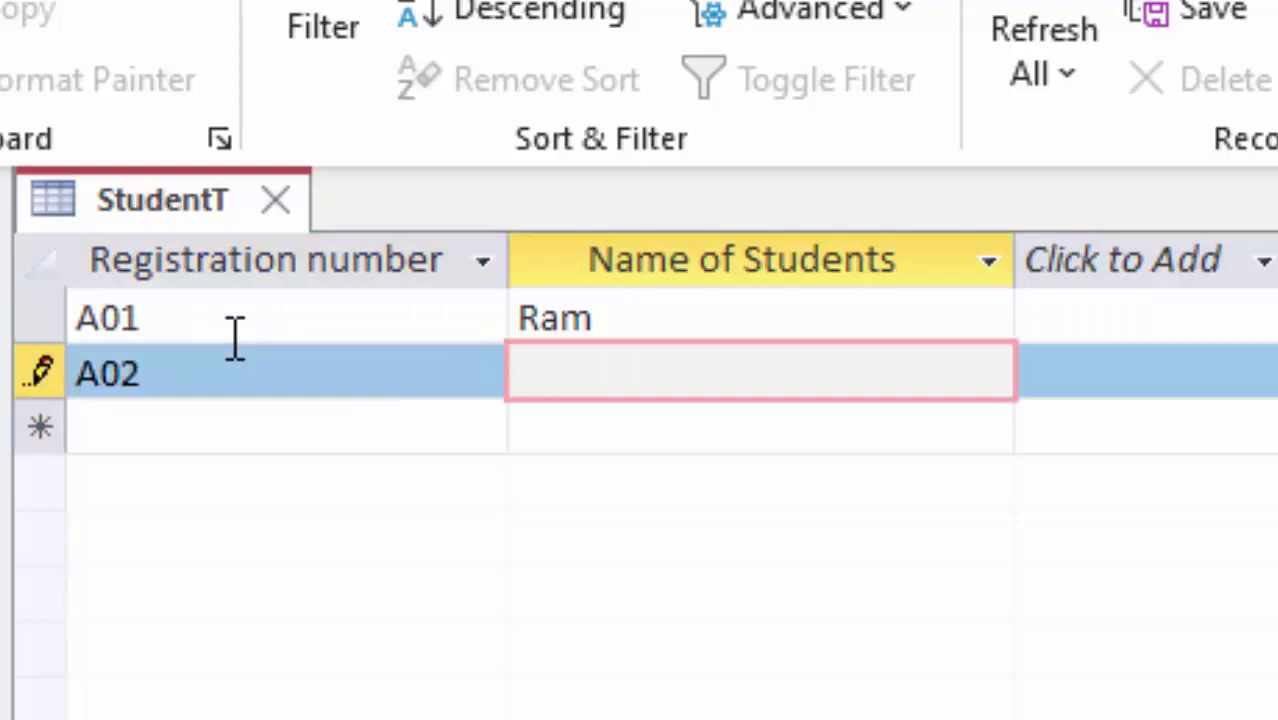
{"action": "type", "text": "Shyam"}
{"action": "key", "text": "Tab"}
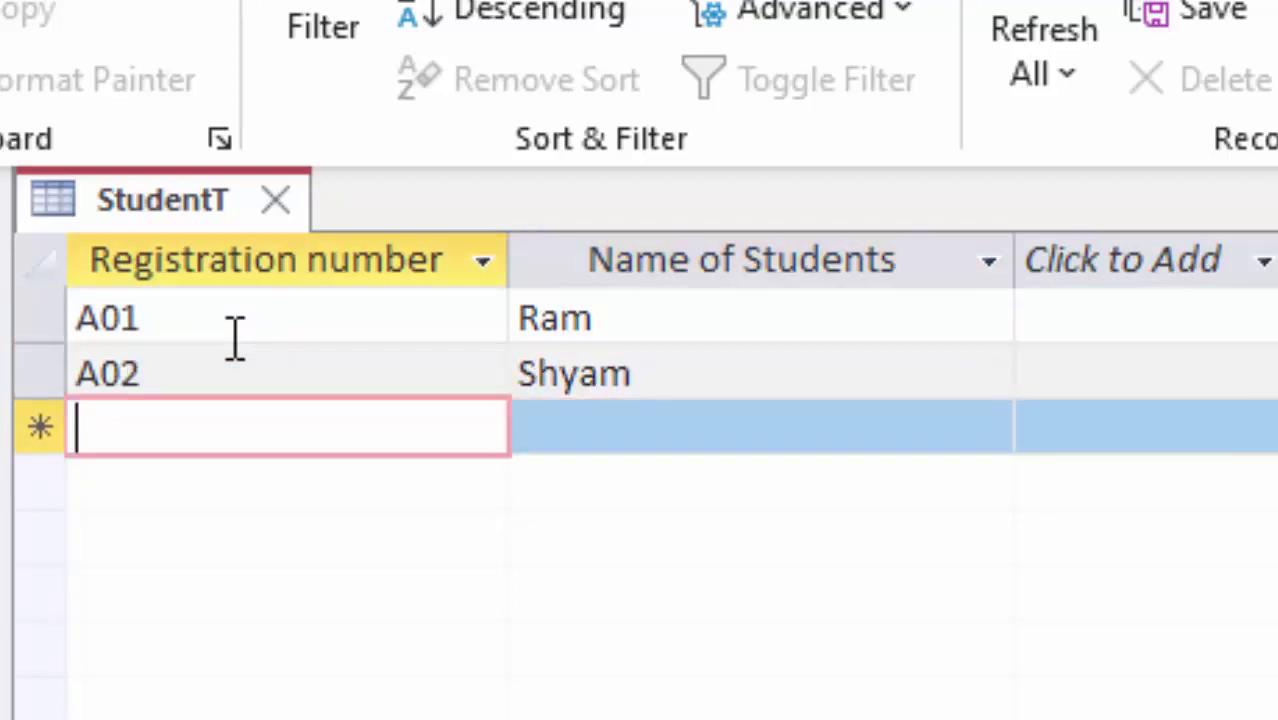
Step: Enter the remaining student records: A03 Manoj and A04 Sumit
{"action": "type", "text": "A"}
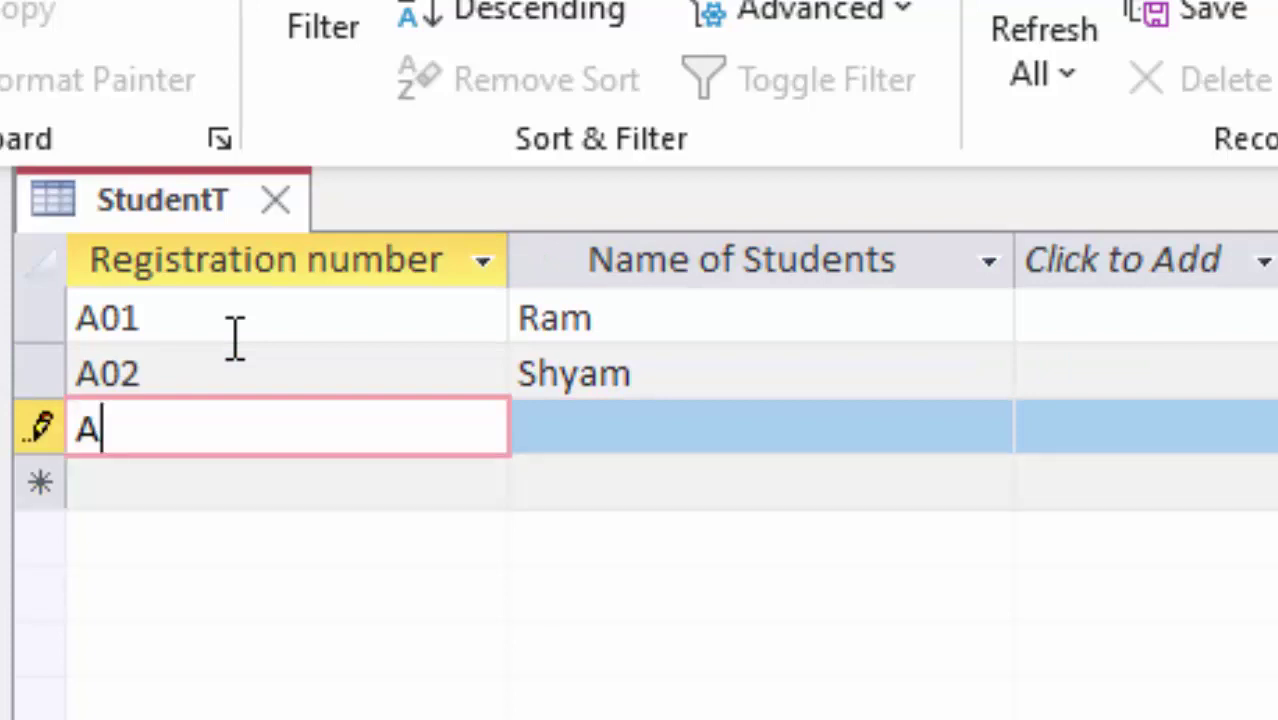
{"action": "type", "text": "03"}
{"action": "key", "text": "Tab"}
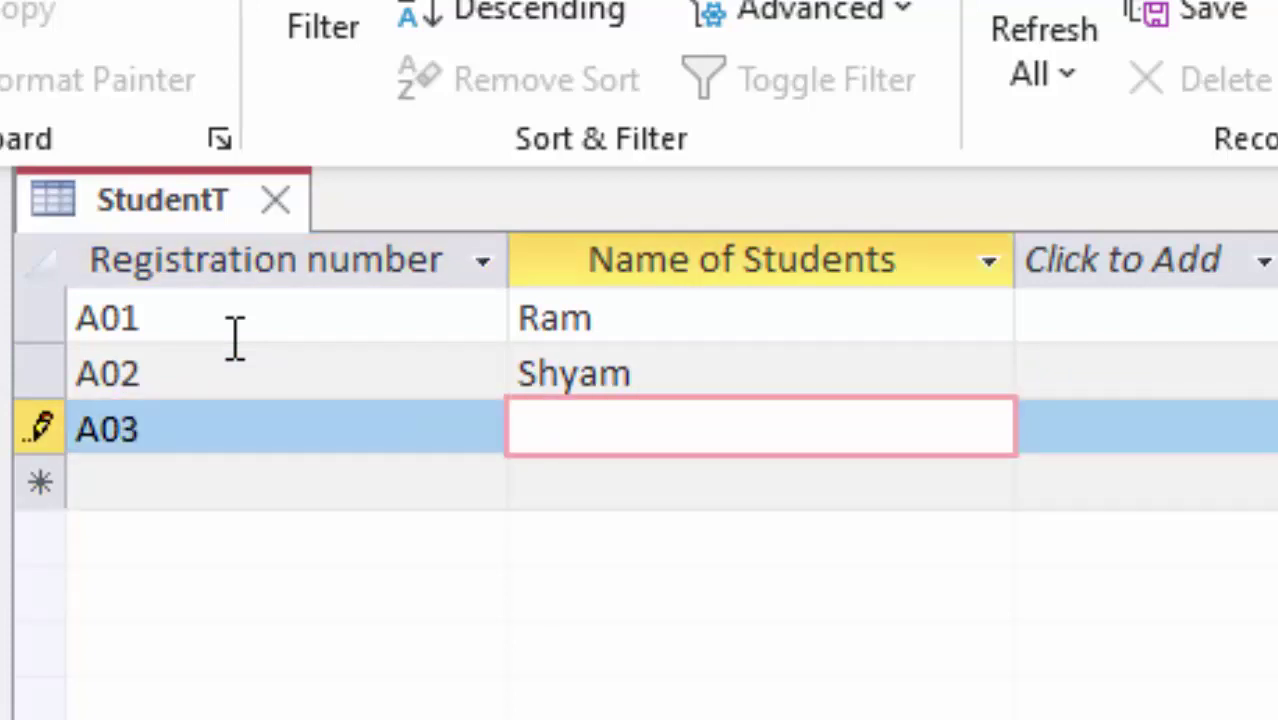
{"action": "type", "text": "Manoj"}
{"action": "key", "text": "Tab"}
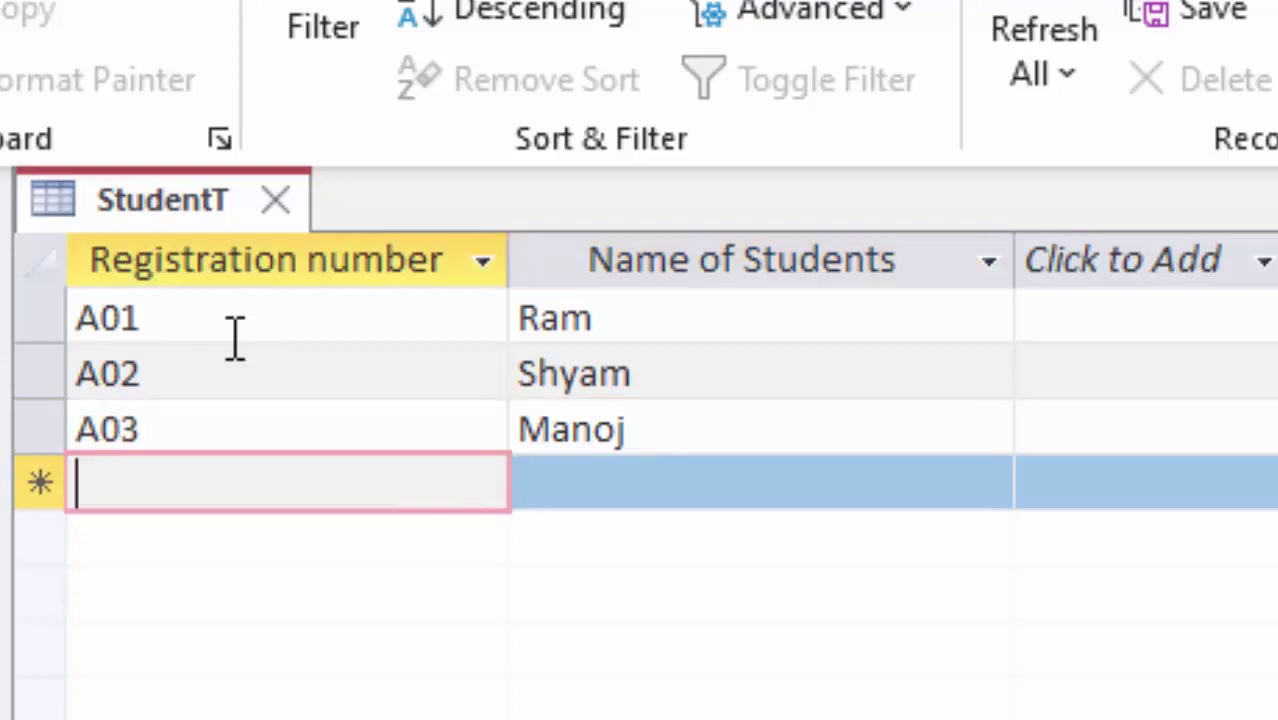
{"action": "type", "text": "A04"}
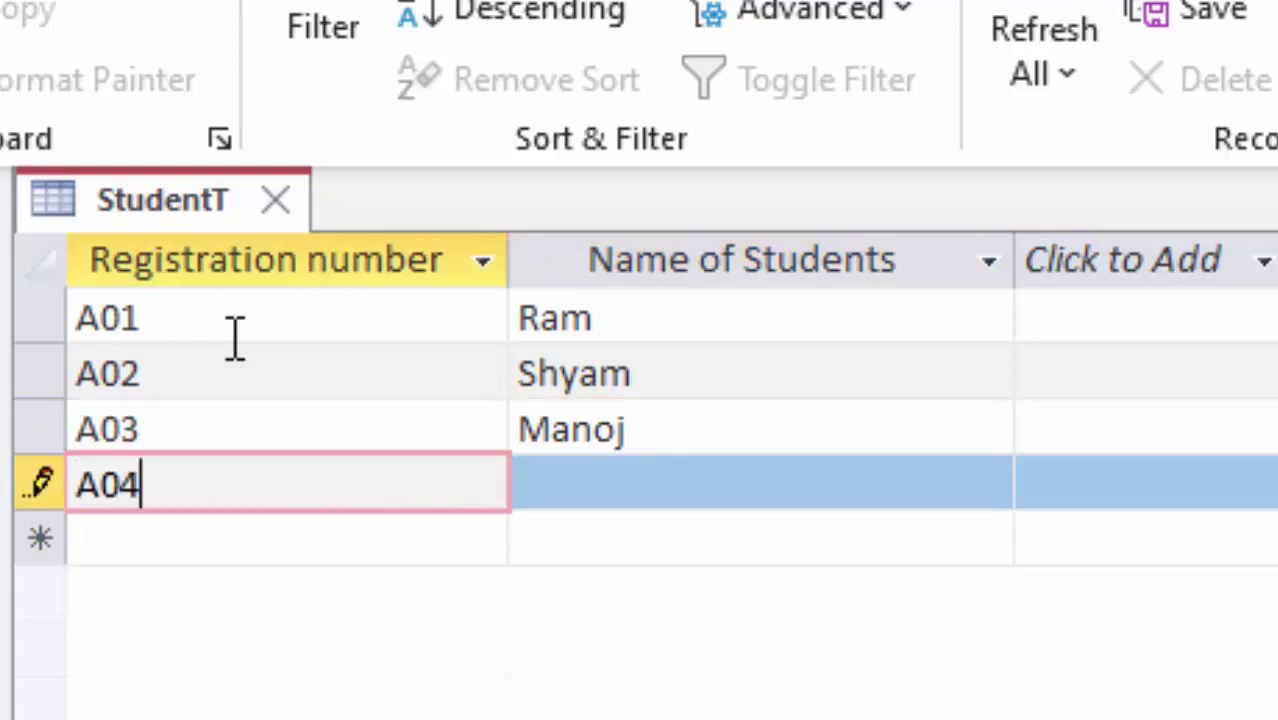
{"action": "key", "text": "Tab"}
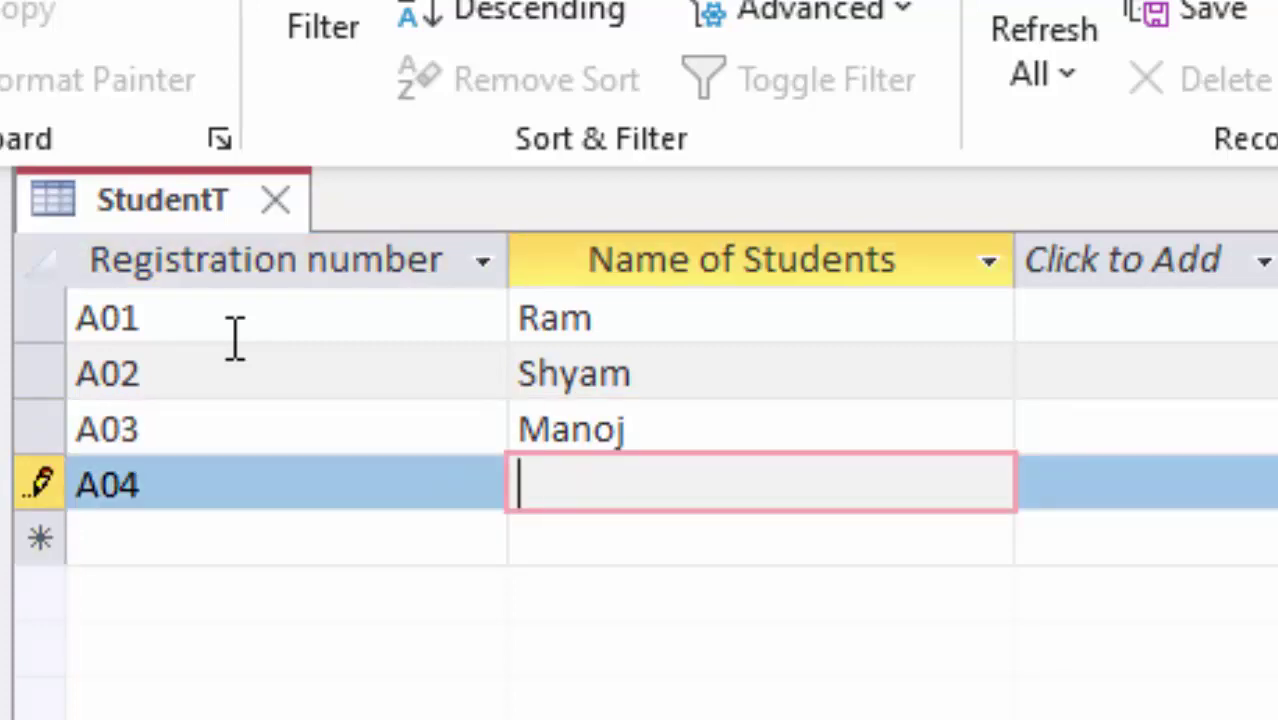
{"action": "type", "text": "Sumit"}
{"action": "key", "text": "Tab"}
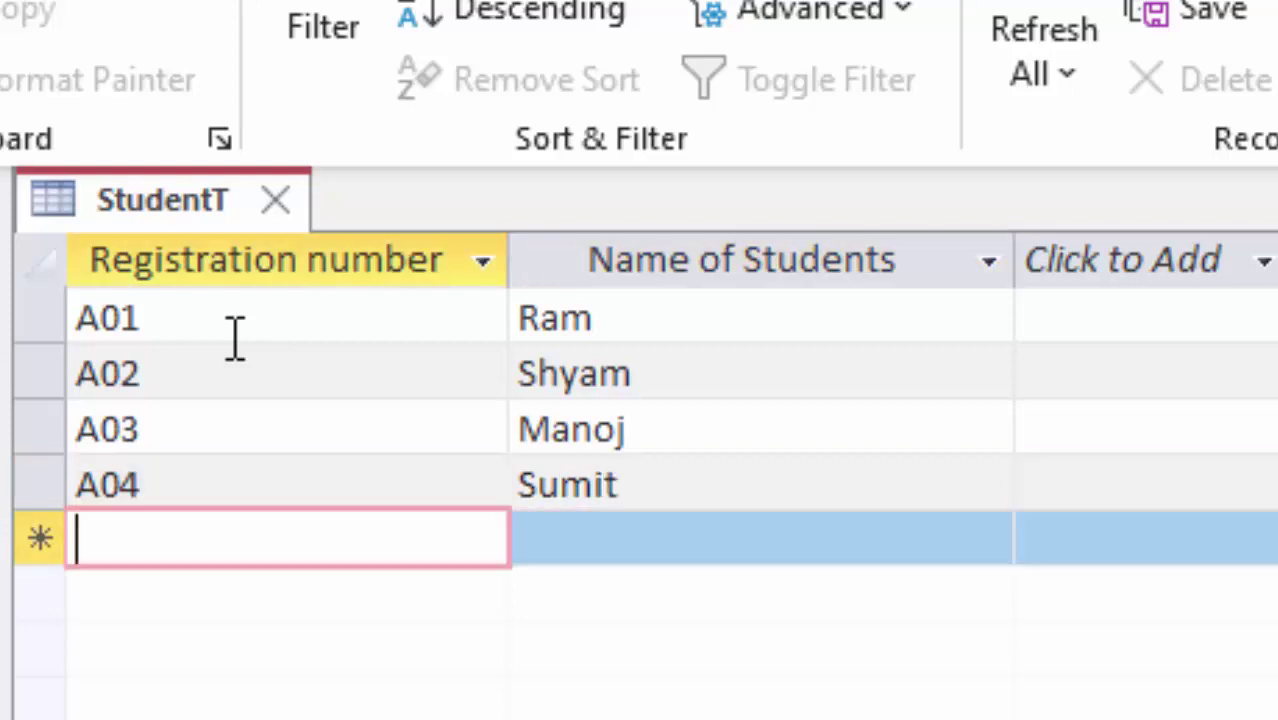
{"action": "key", "text": "Tab"}
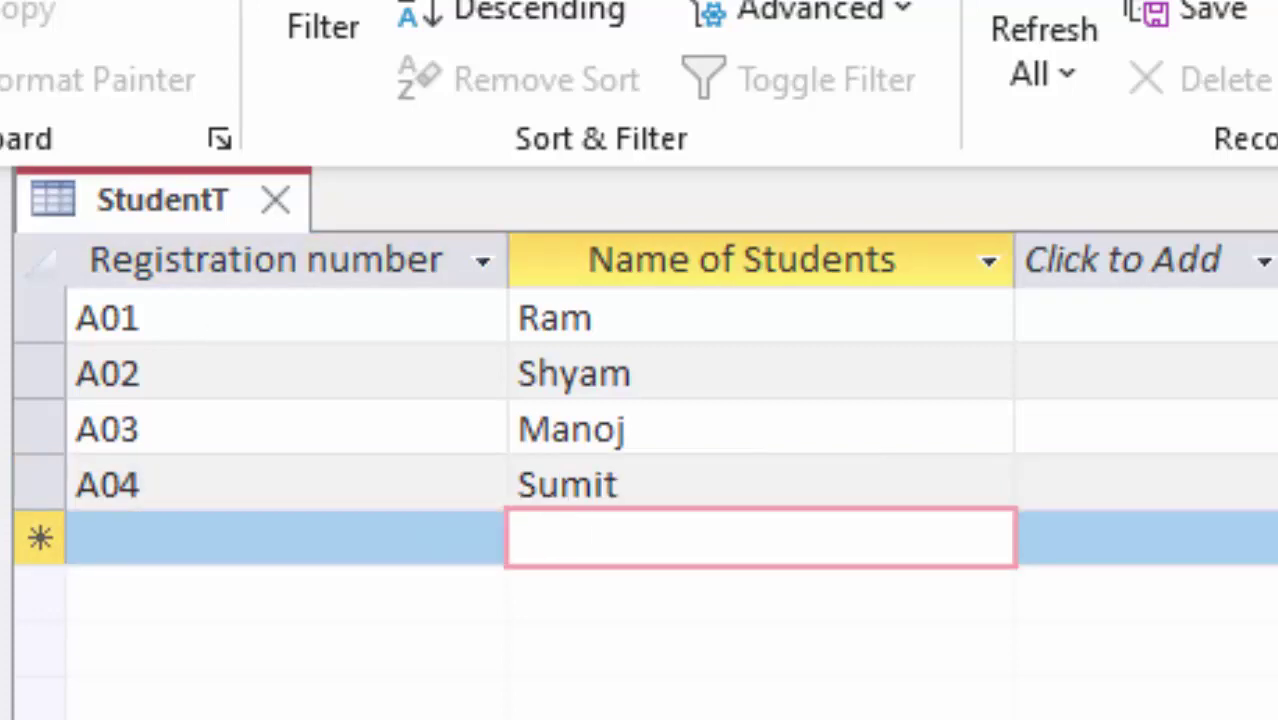
Step: Close StudentT keeping its layout changes, and create a new blank table
{"action": "left_click", "coordinate": [278, 205]}
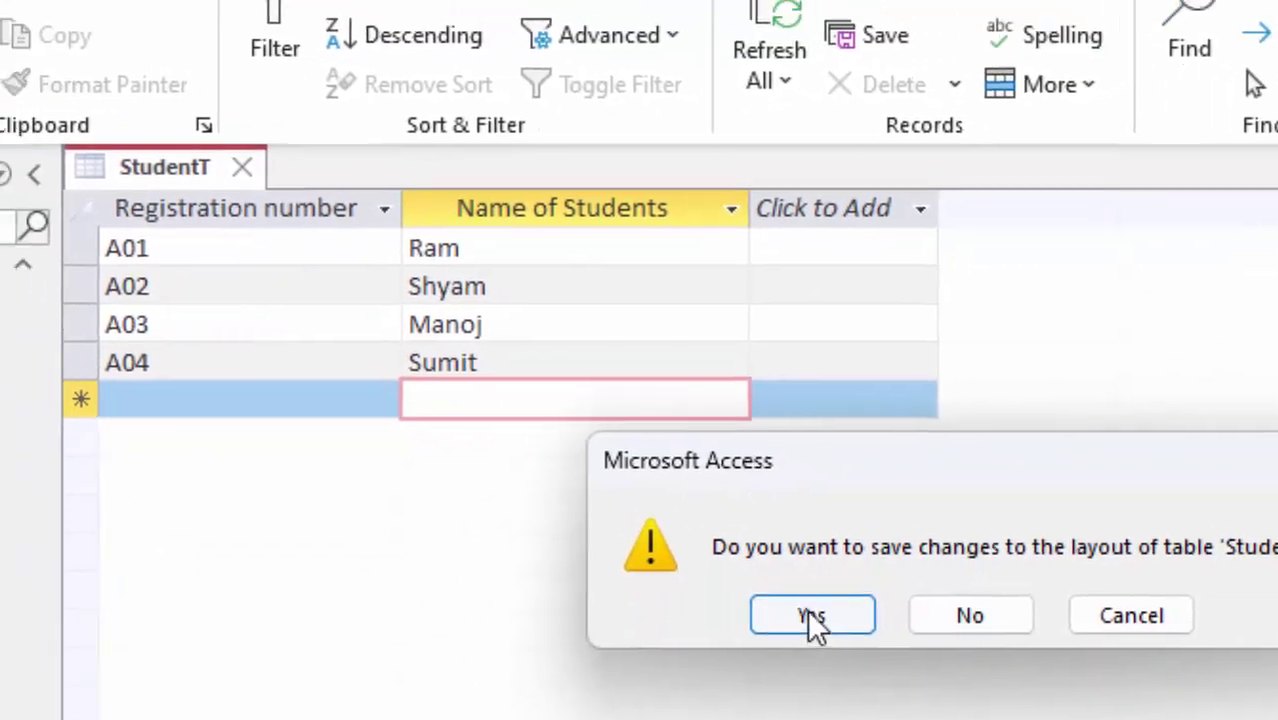
{"action": "left_click", "coordinate": [810, 613]}
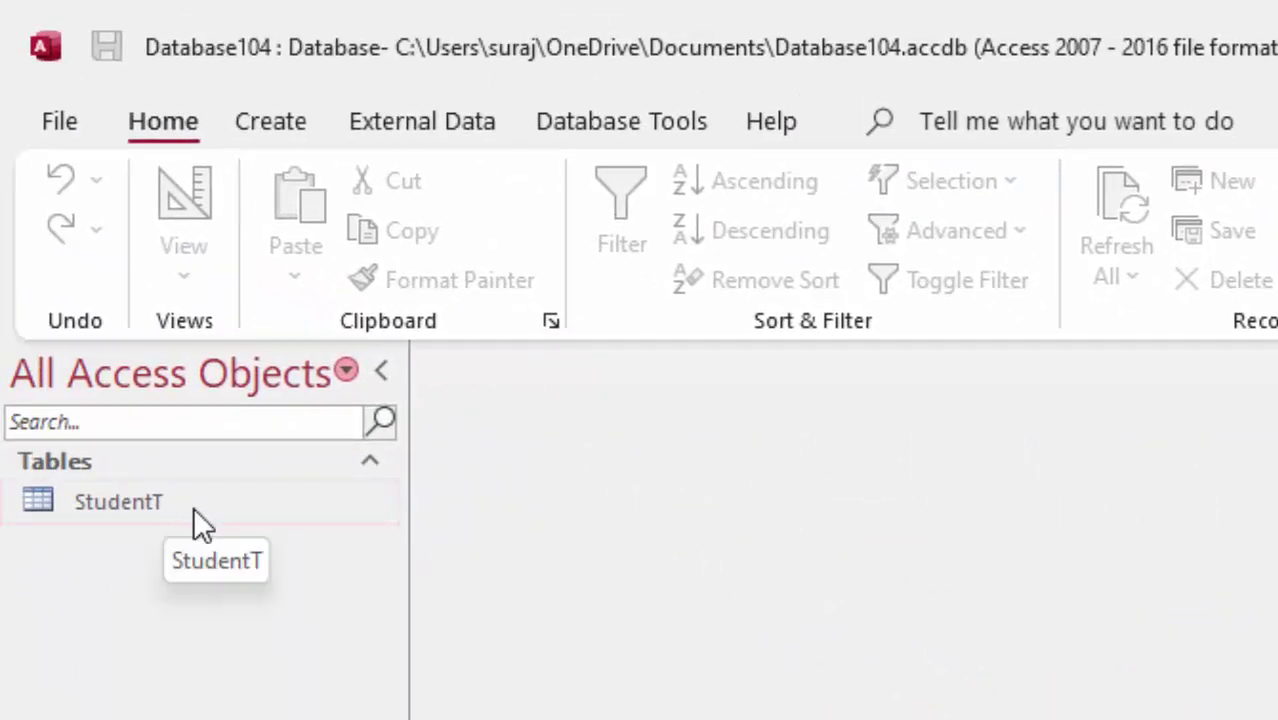
{"action": "left_click", "coordinate": [195, 515]}
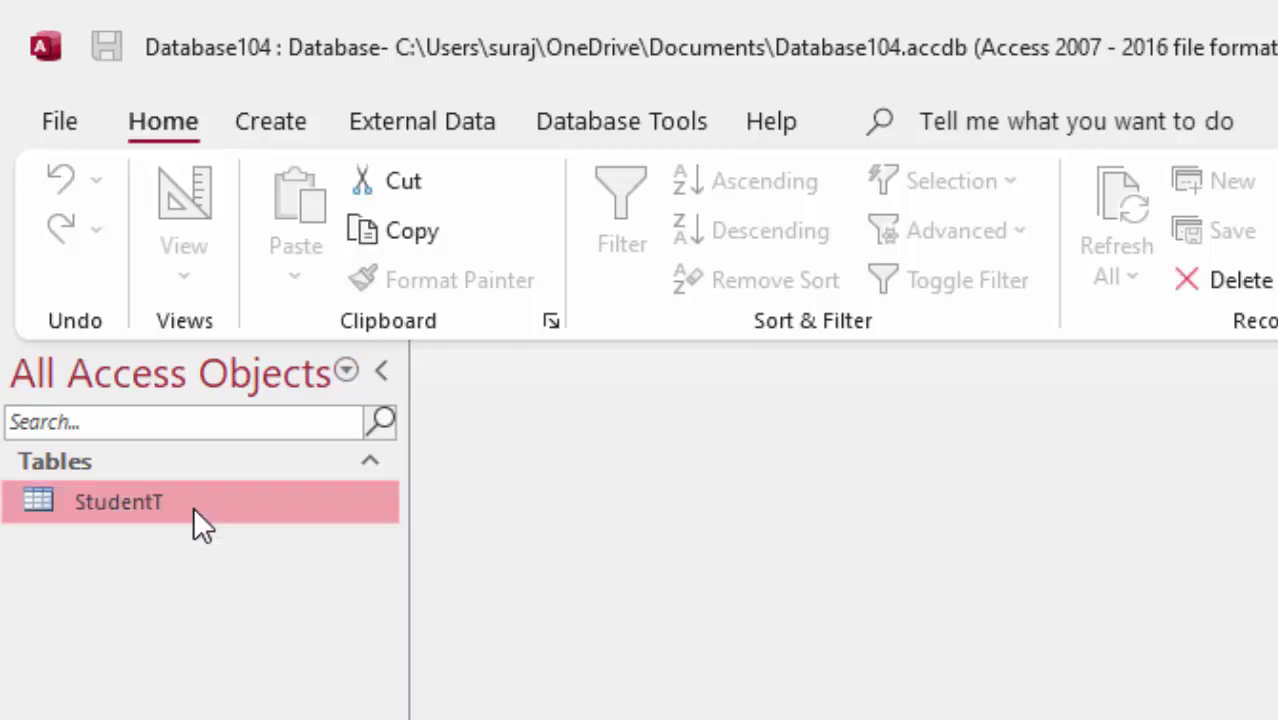
{"action": "left_click", "coordinate": [270, 121]}
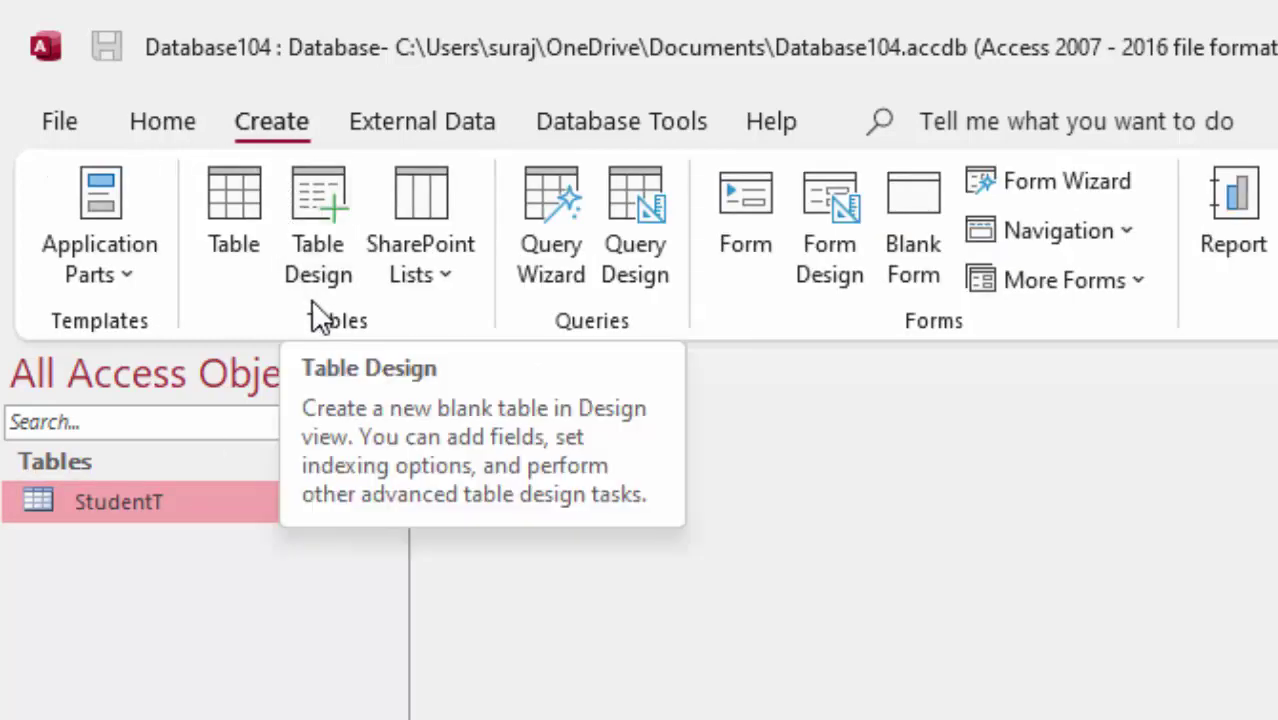
{"action": "left_click", "coordinate": [236, 199]}
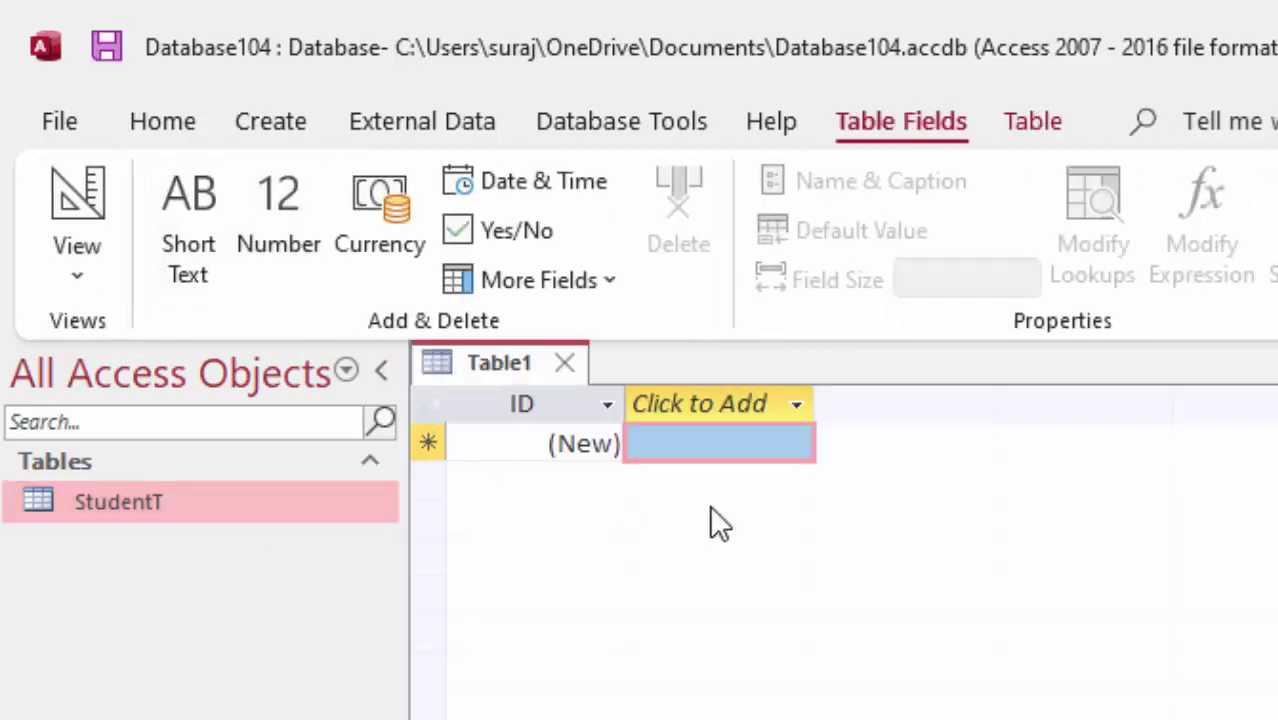
Step: Save the new table as UnitTest1 and open it in Design view
{"action": "left_click", "coordinate": [104, 200]}
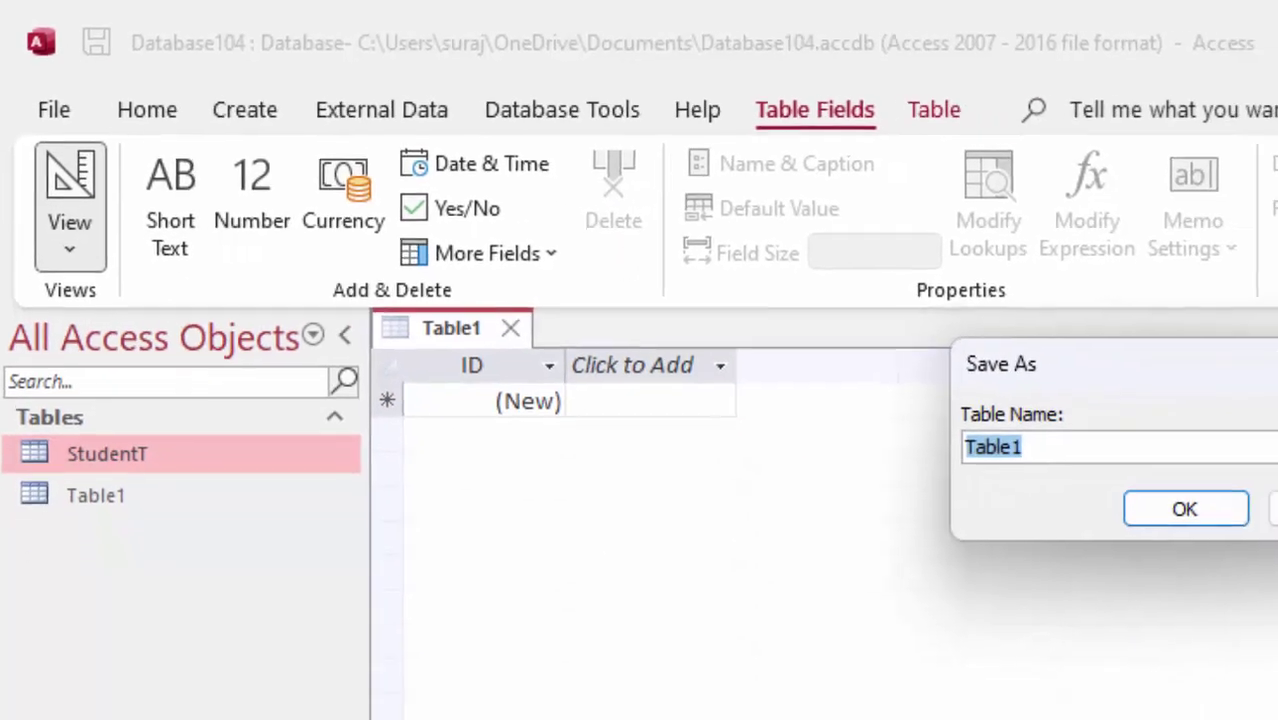
{"action": "key", "text": "BackSpace"}
{"action": "type", "text": "R"}
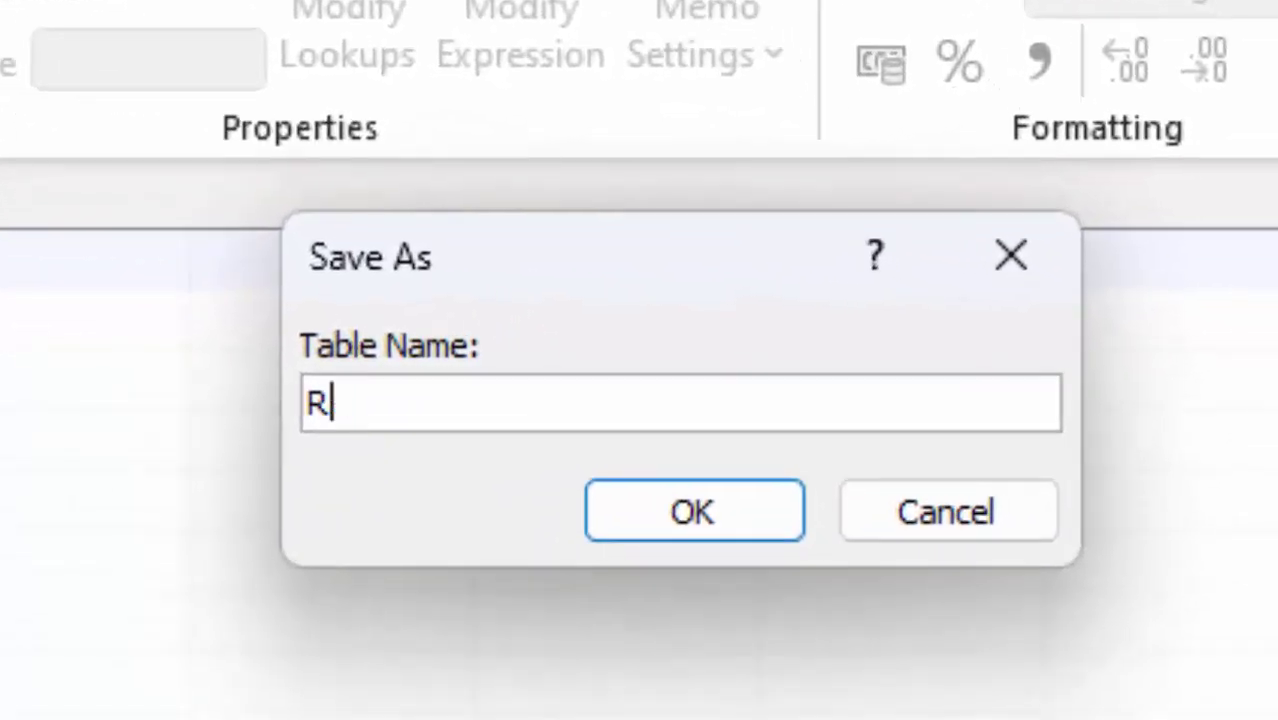
{"action": "key", "text": "BackSpace"}
{"action": "type", "text": "Unit"}
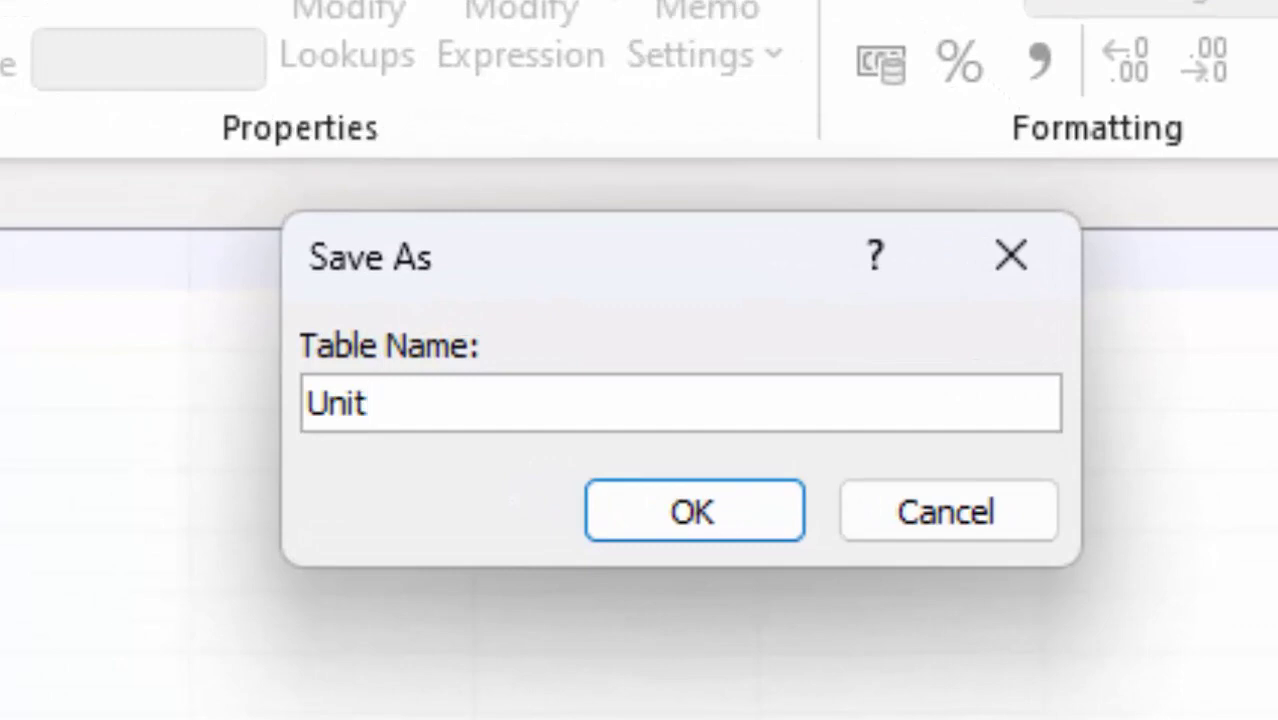
{"action": "type", "text": "est1"}
{"action": "key", "text": "Return"}
{"action": "type", "text": "Roll n"}
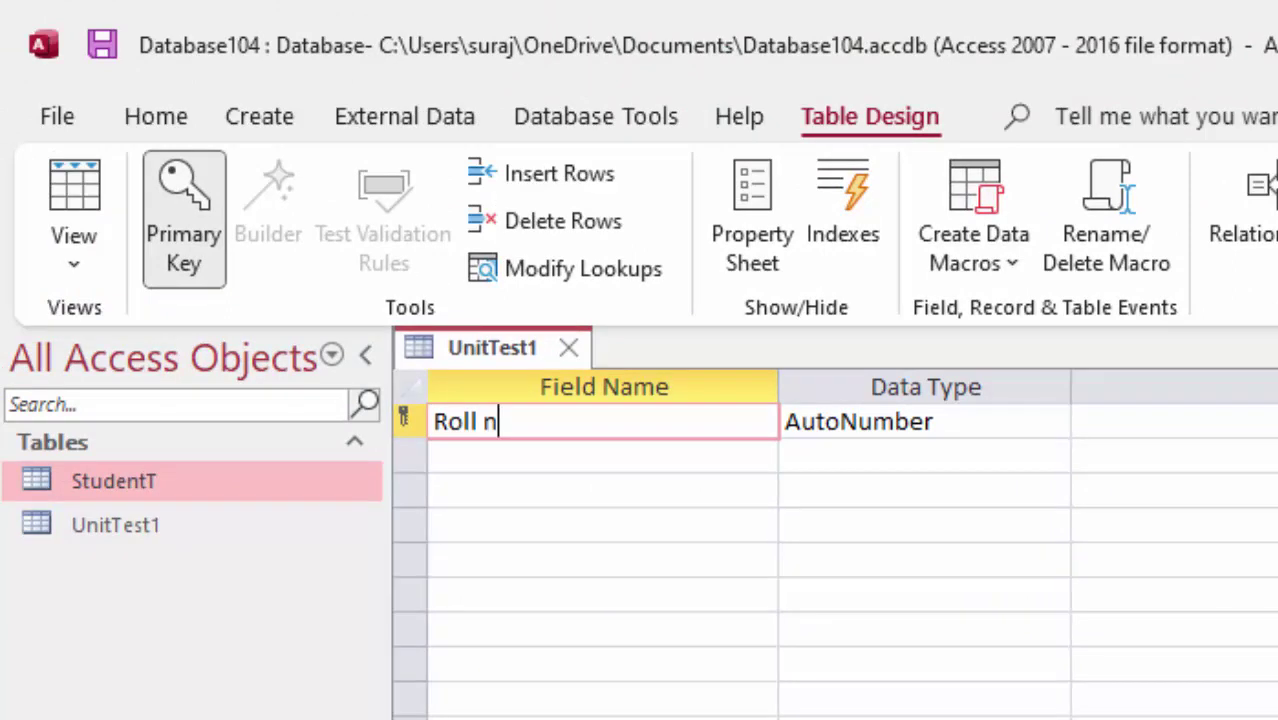
Step: Finish the 'Roll number' field name and reopen UnitTest1 in Design view
{"action": "type", "text": "umber"}
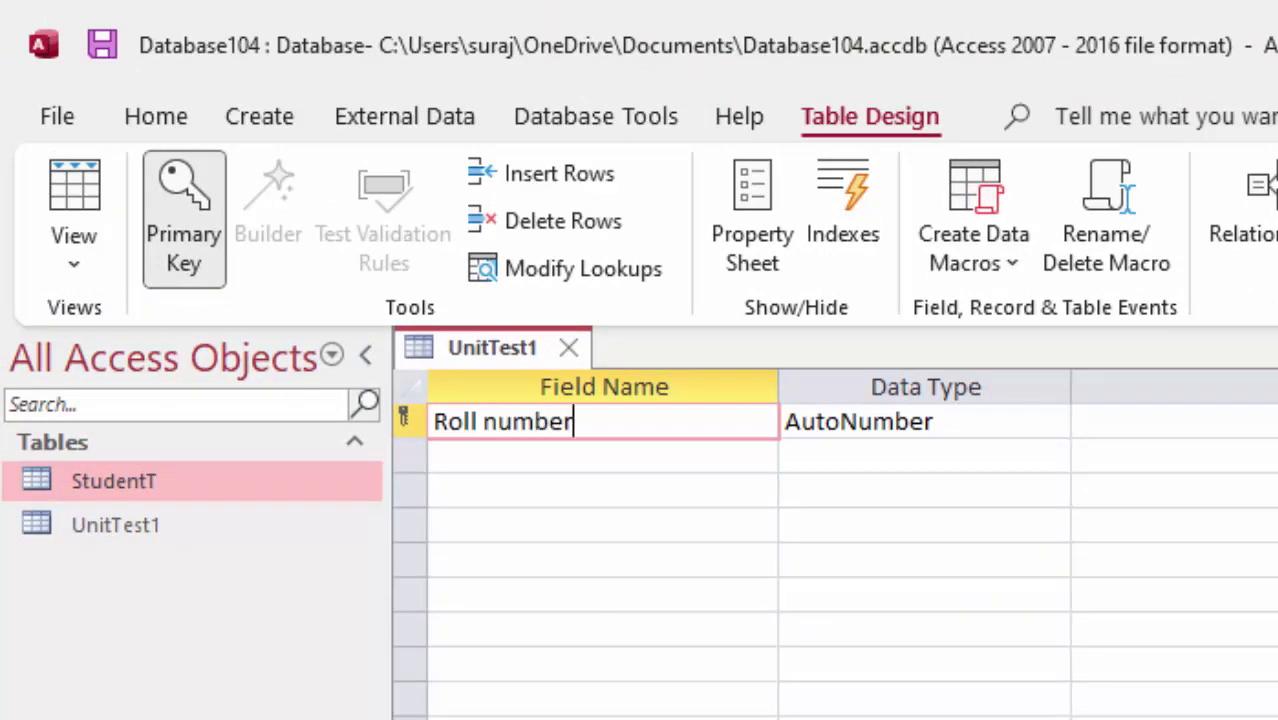
{"action": "double_click", "coordinate": [150, 488]}
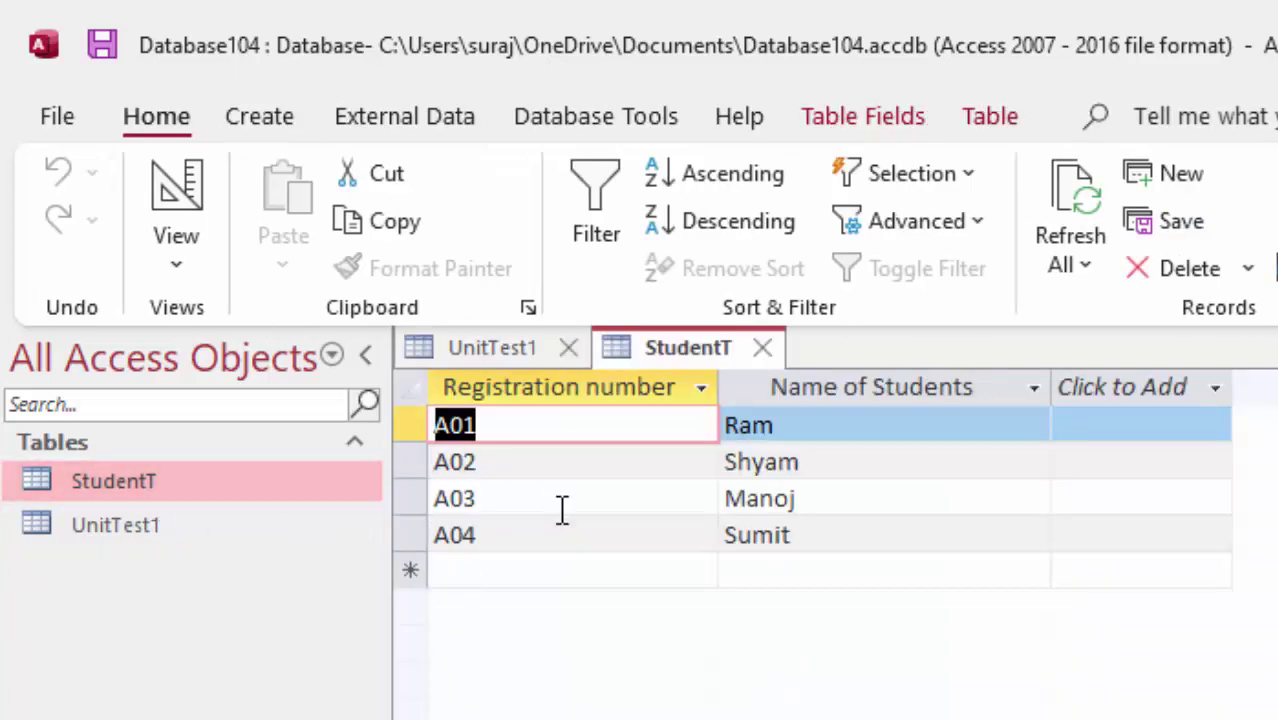
{"action": "left_click", "coordinate": [117, 527]}
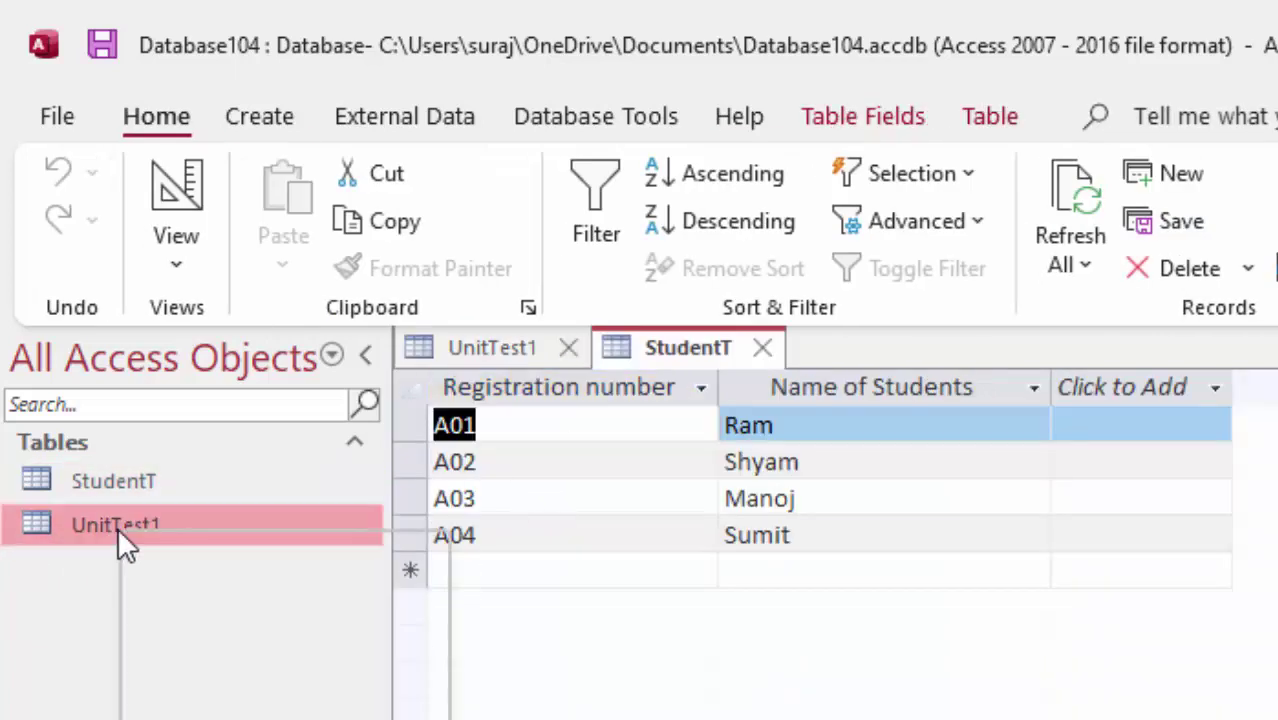
{"action": "right_click", "coordinate": [117, 527]}
{"action": "left_click", "coordinate": [237, 603]}
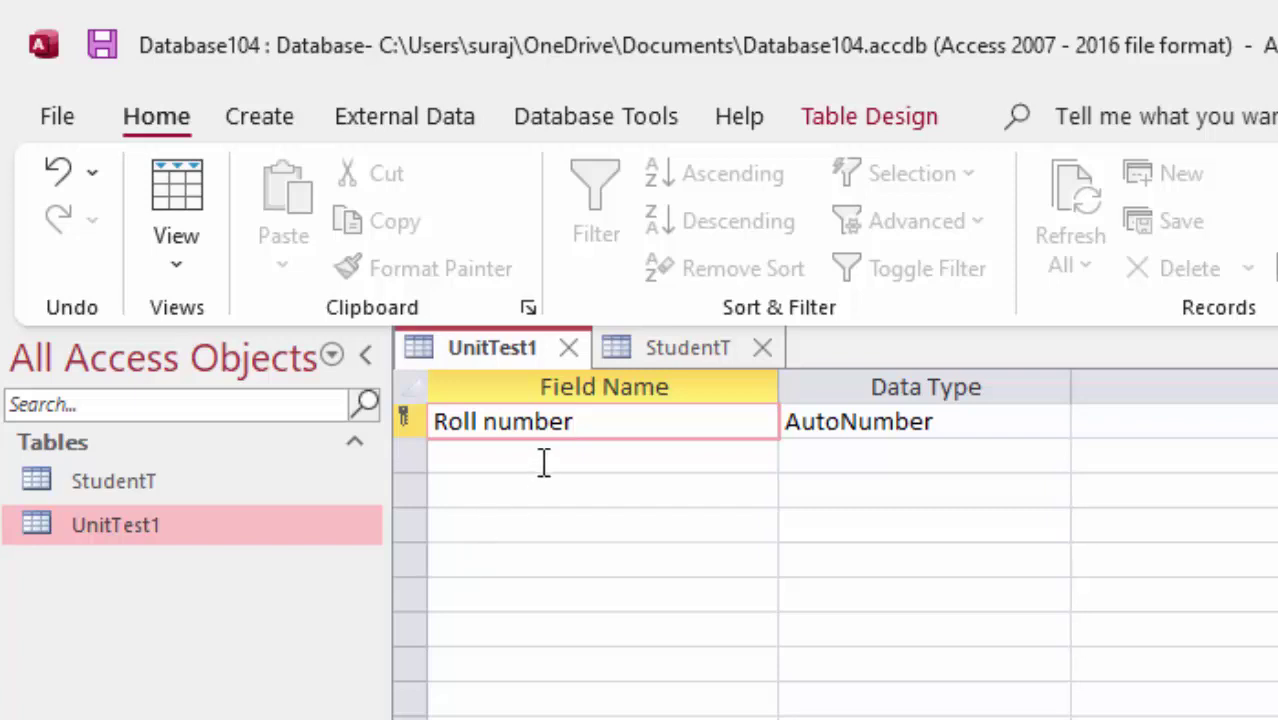
Step: Add Registration Number, Computer, English and Maths fields as Short Text
{"action": "left_click", "coordinate": [543, 459]}
{"action": "type", "text": "eg"}
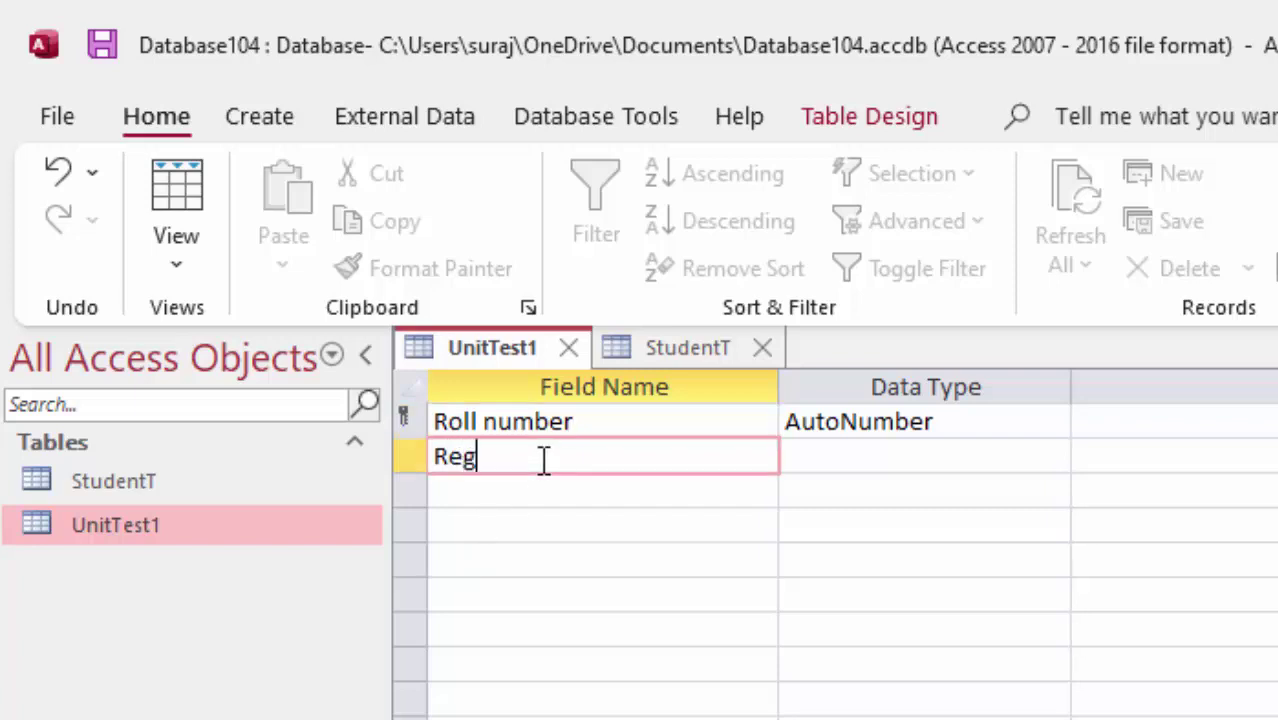
{"action": "type", "text": "istrati"}
{"action": "type", "text": "on N"}
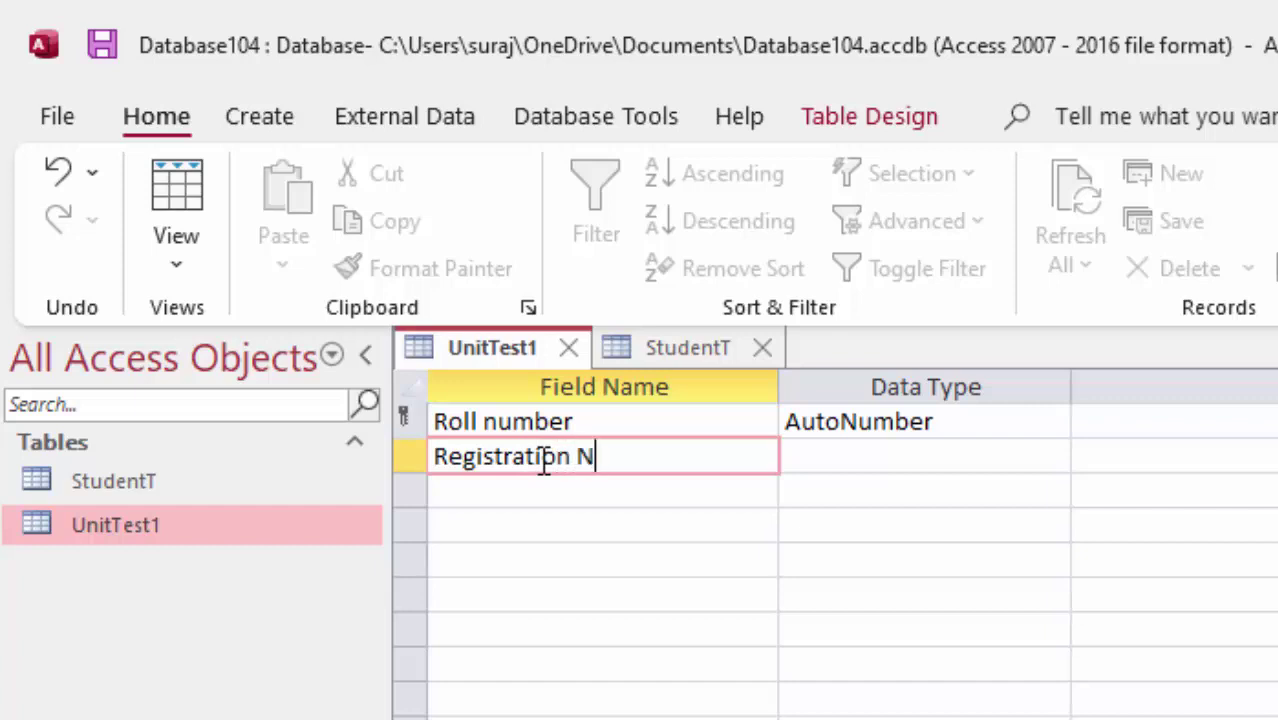
{"action": "type", "text": "umber"}
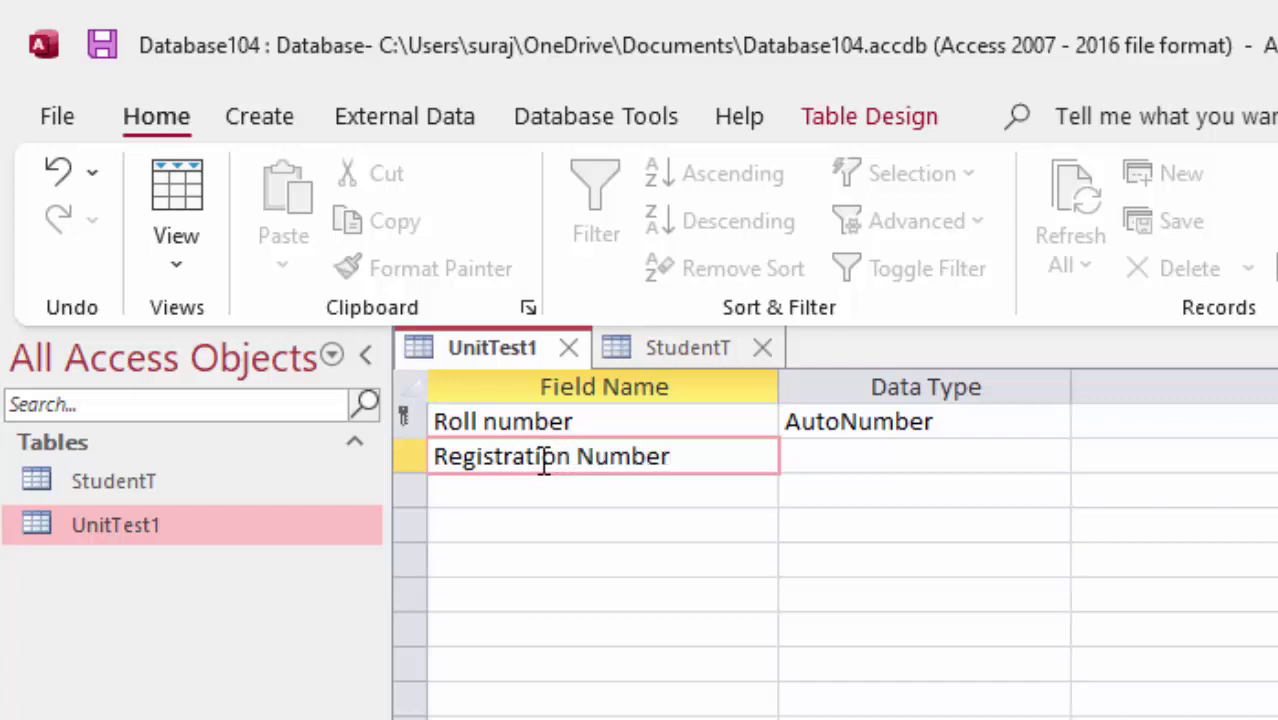
{"action": "left_click", "coordinate": [841, 460]}
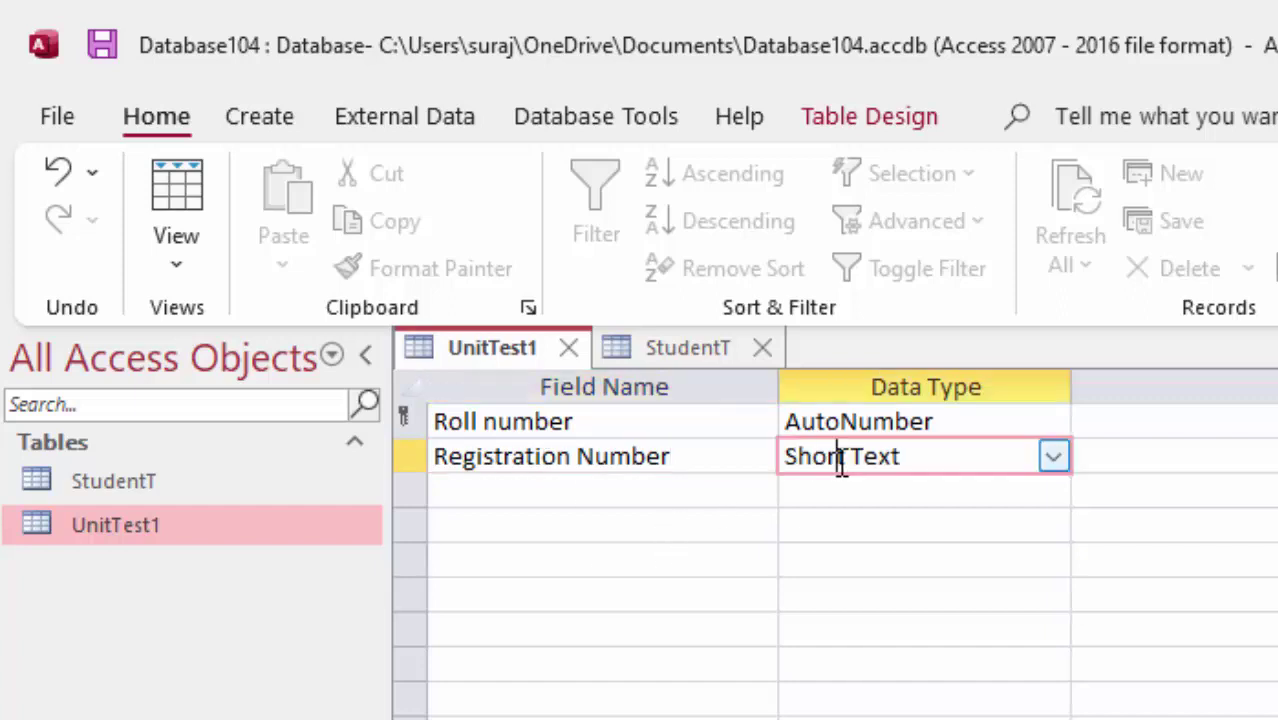
{"action": "left_click", "coordinate": [510, 490]}
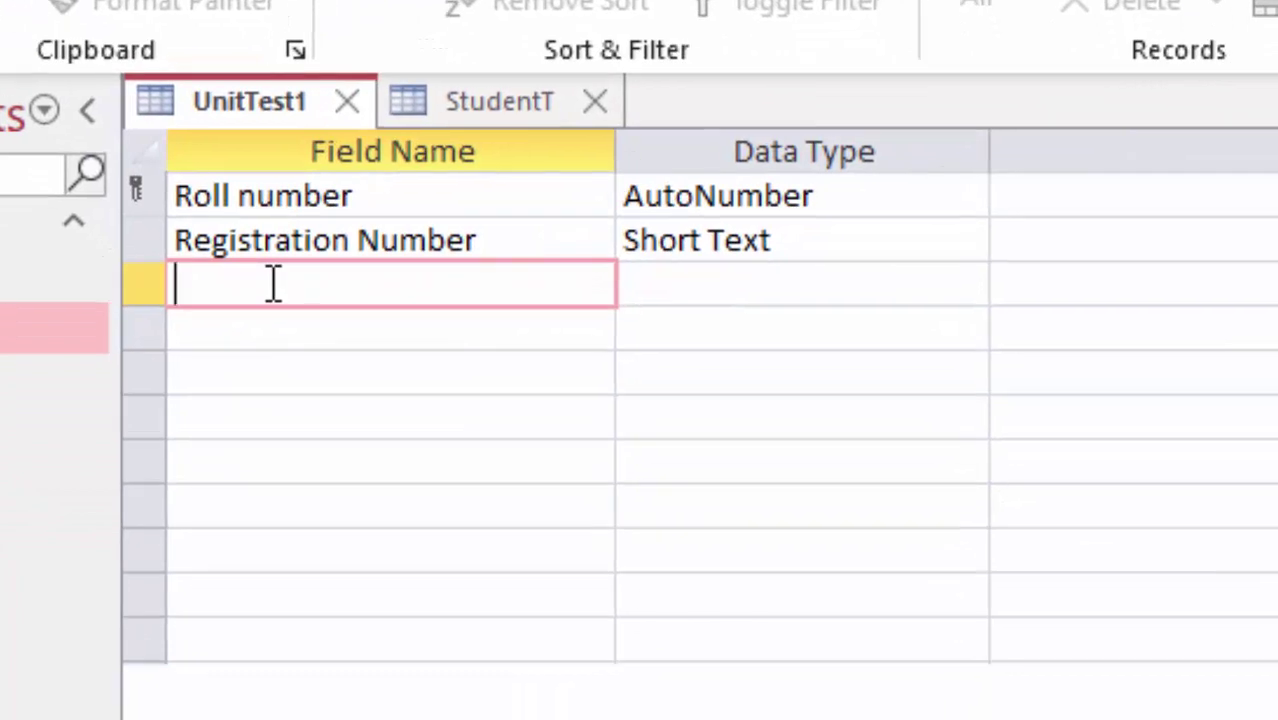
{"action": "type", "text": "C"}
{"action": "type", "text": "omputer"}
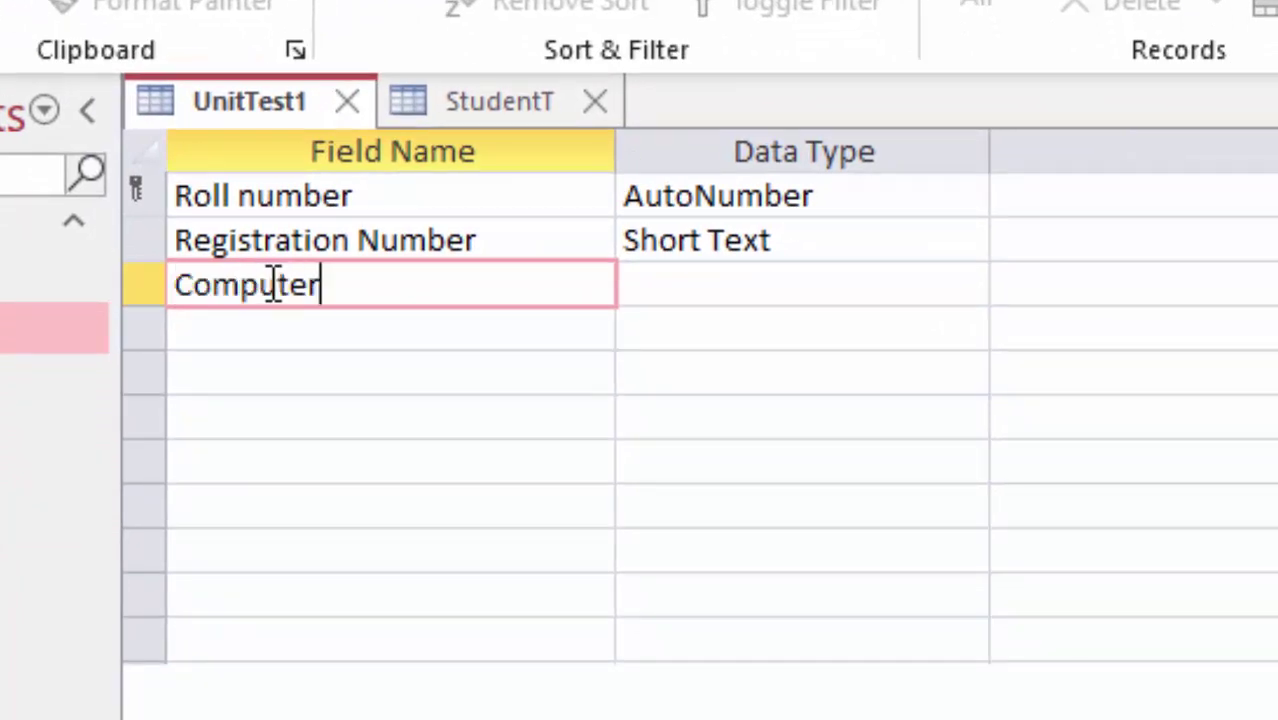
{"action": "key", "text": "Return"}
{"action": "key", "text": "Return"}
{"action": "key", "text": "Return"}
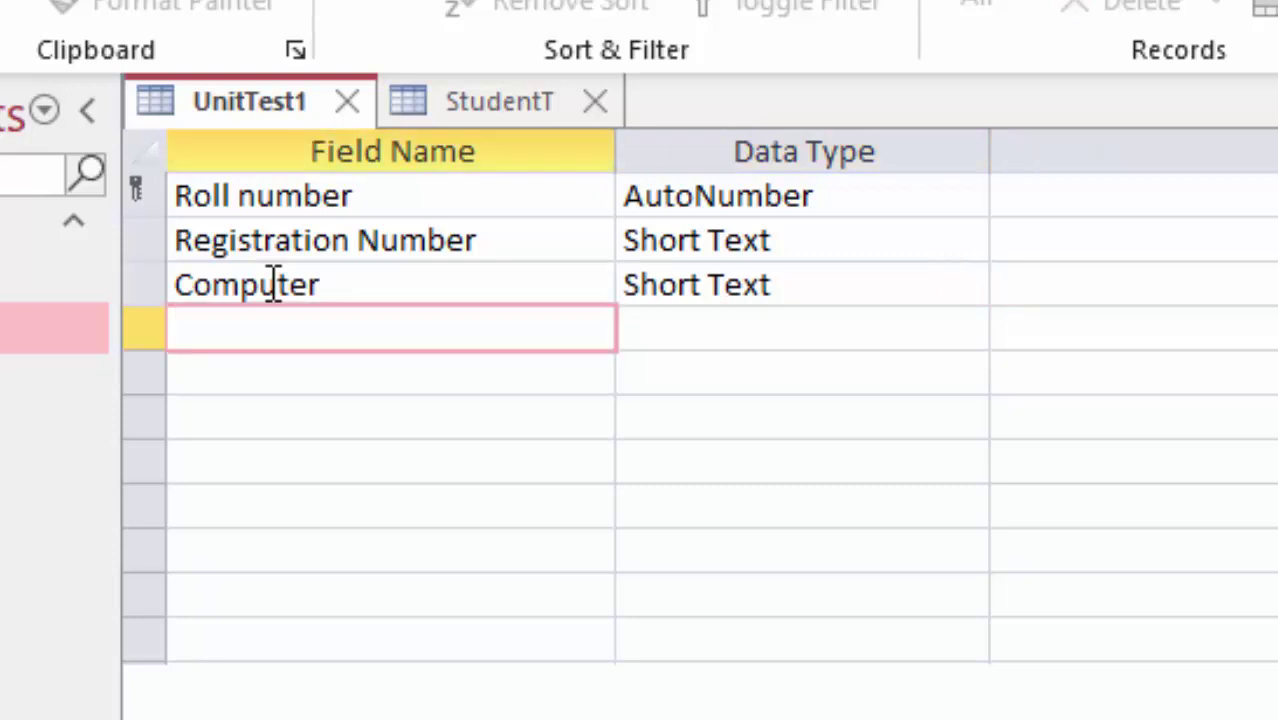
{"action": "type", "text": "English"}
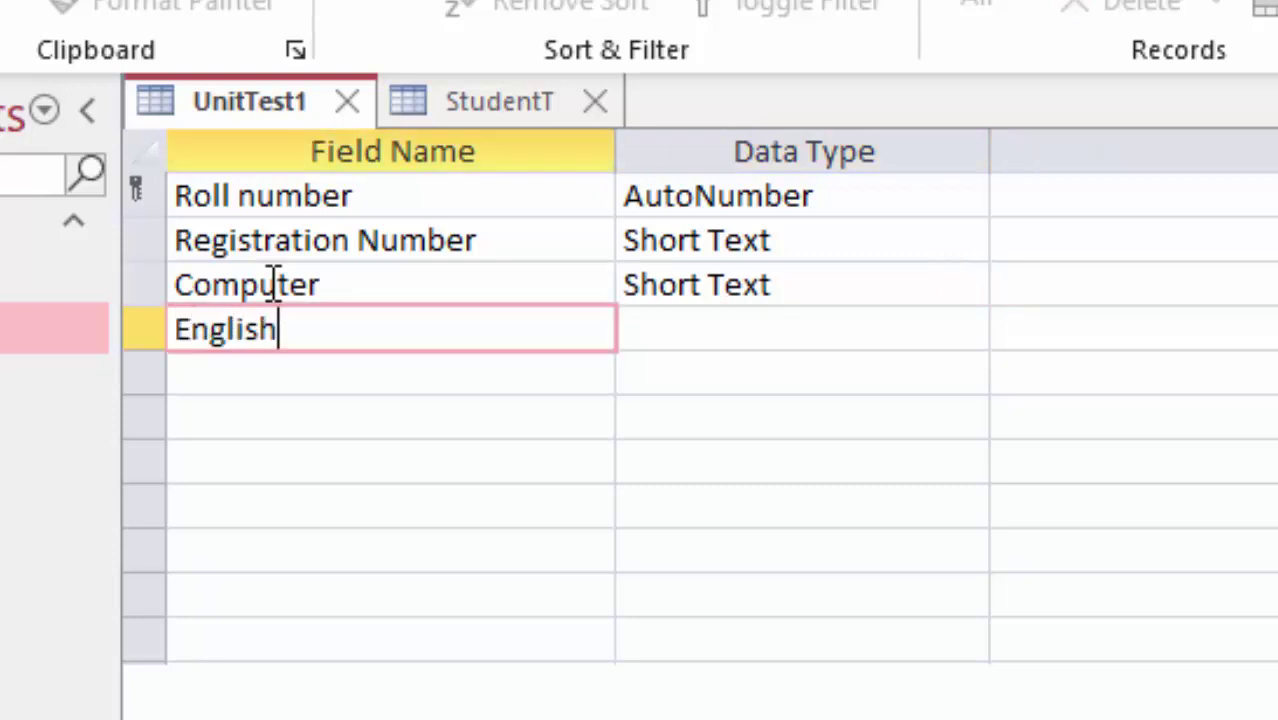
{"action": "key", "text": "Return"}
{"action": "key", "text": "Return"}
{"action": "key", "text": "Return"}
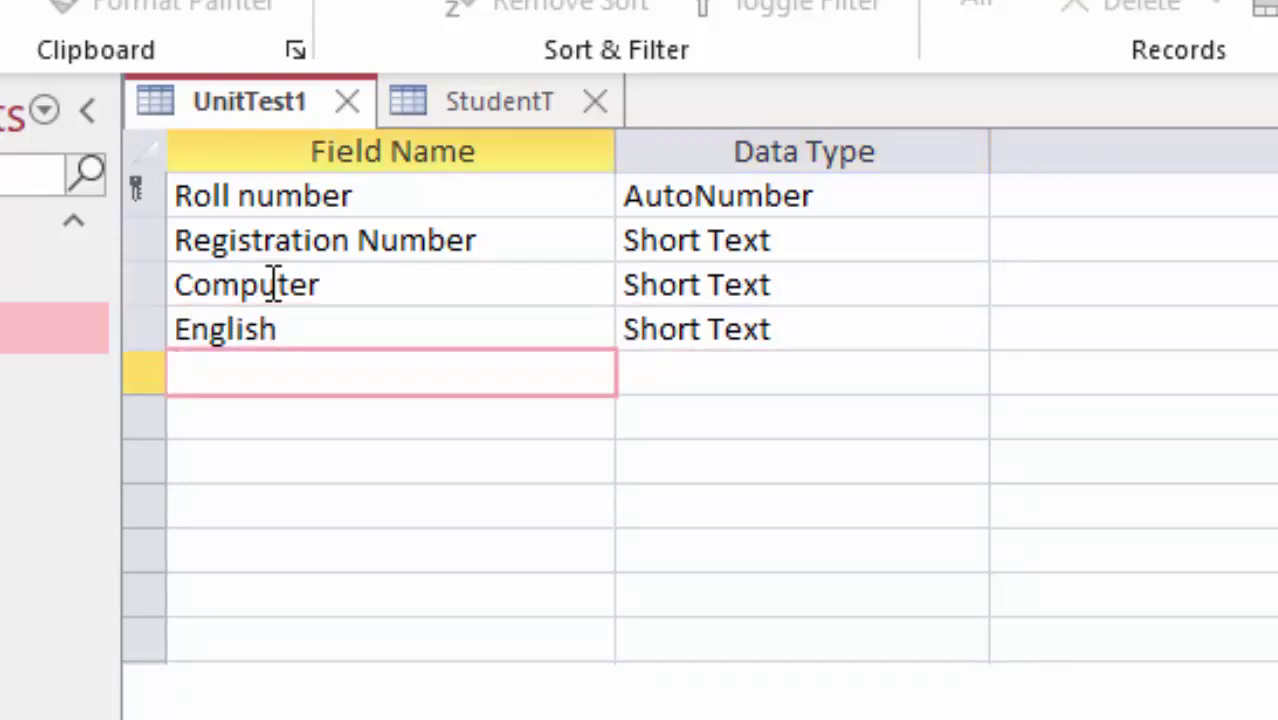
{"action": "type", "text": "Maths"}
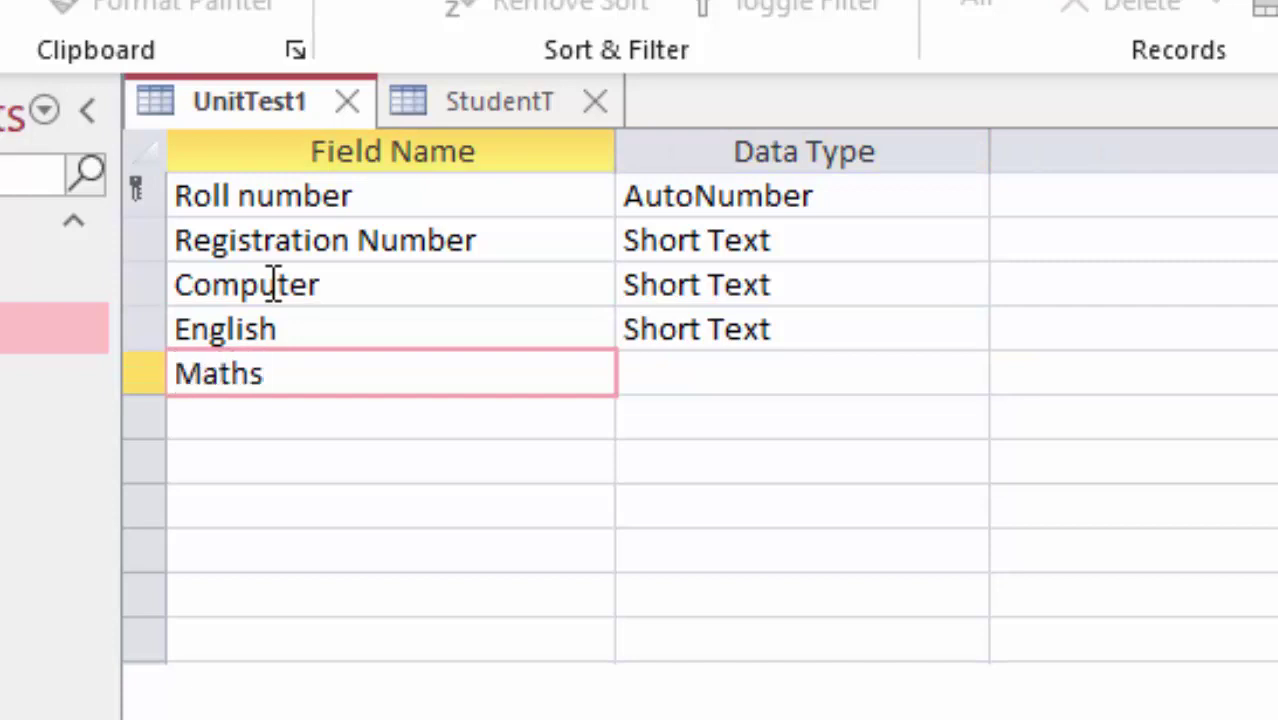
Step: Add Total and Average fields with the default Short Text type
{"action": "left_click", "coordinate": [773, 371]}
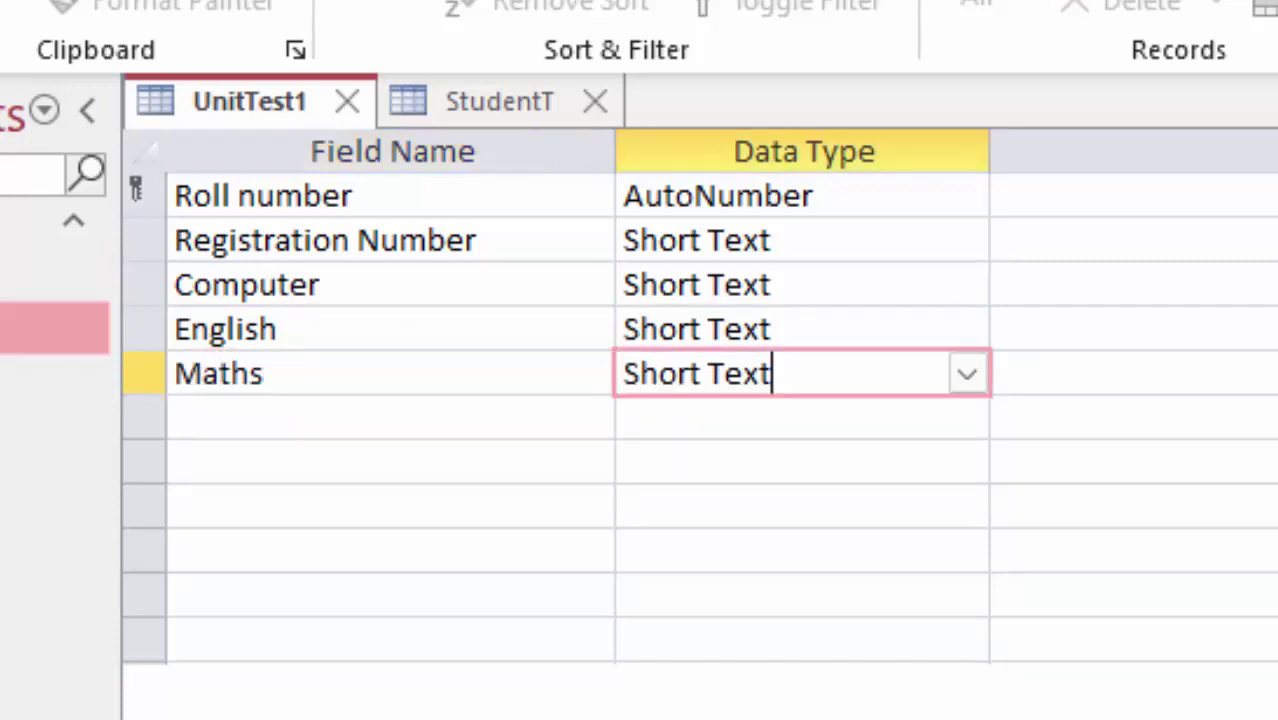
{"action": "left_click", "coordinate": [229, 420]}
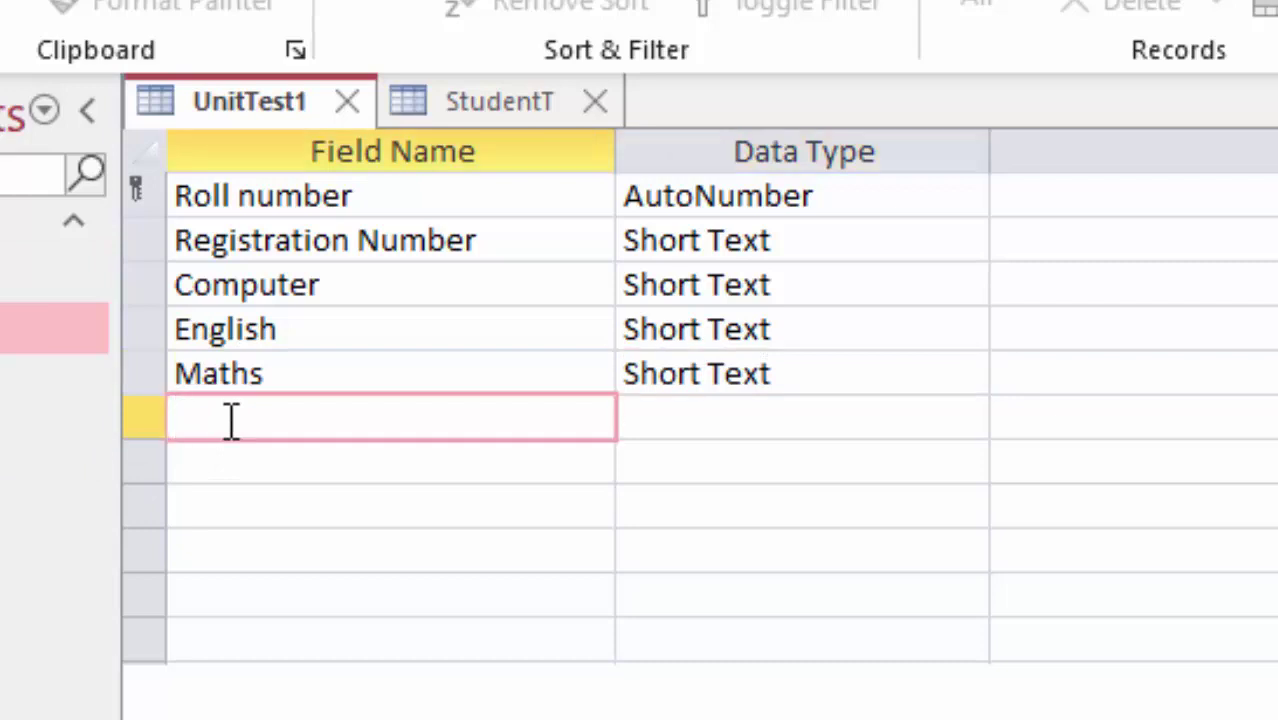
{"action": "type", "text": "Total"}
{"action": "key", "text": "Return"}
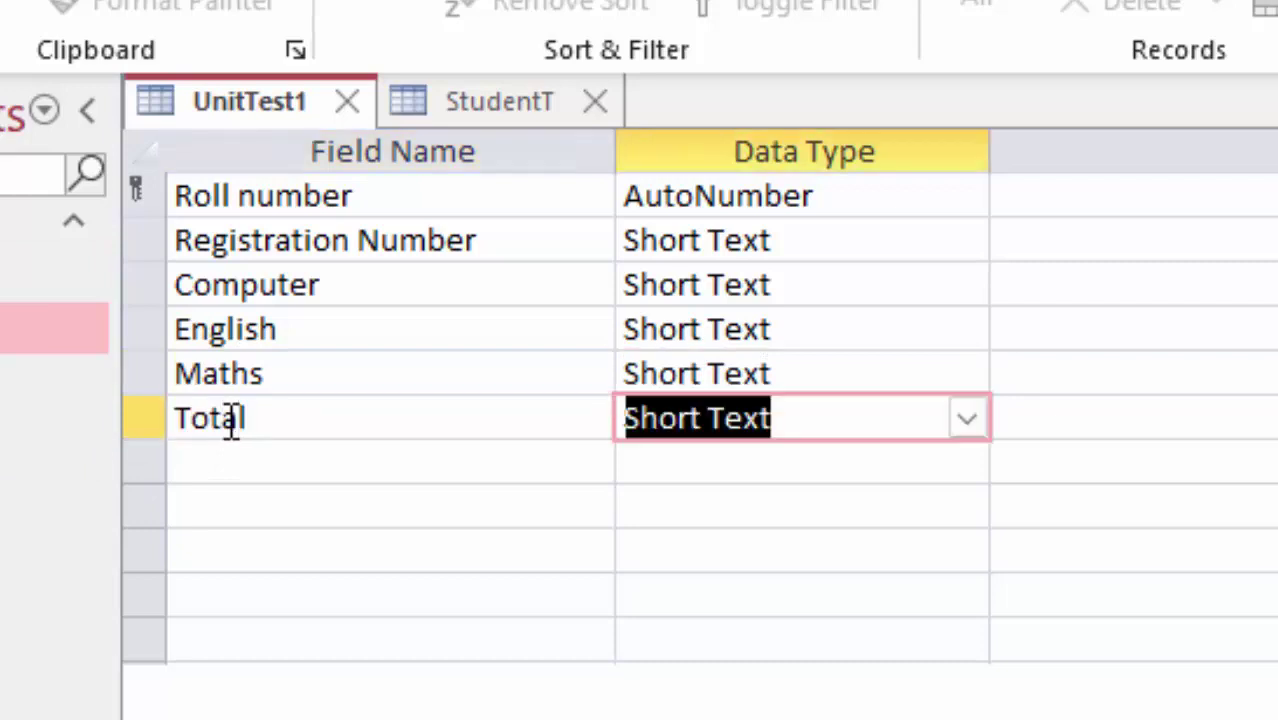
{"action": "key", "text": "Return"}
{"action": "key", "text": "Return"}
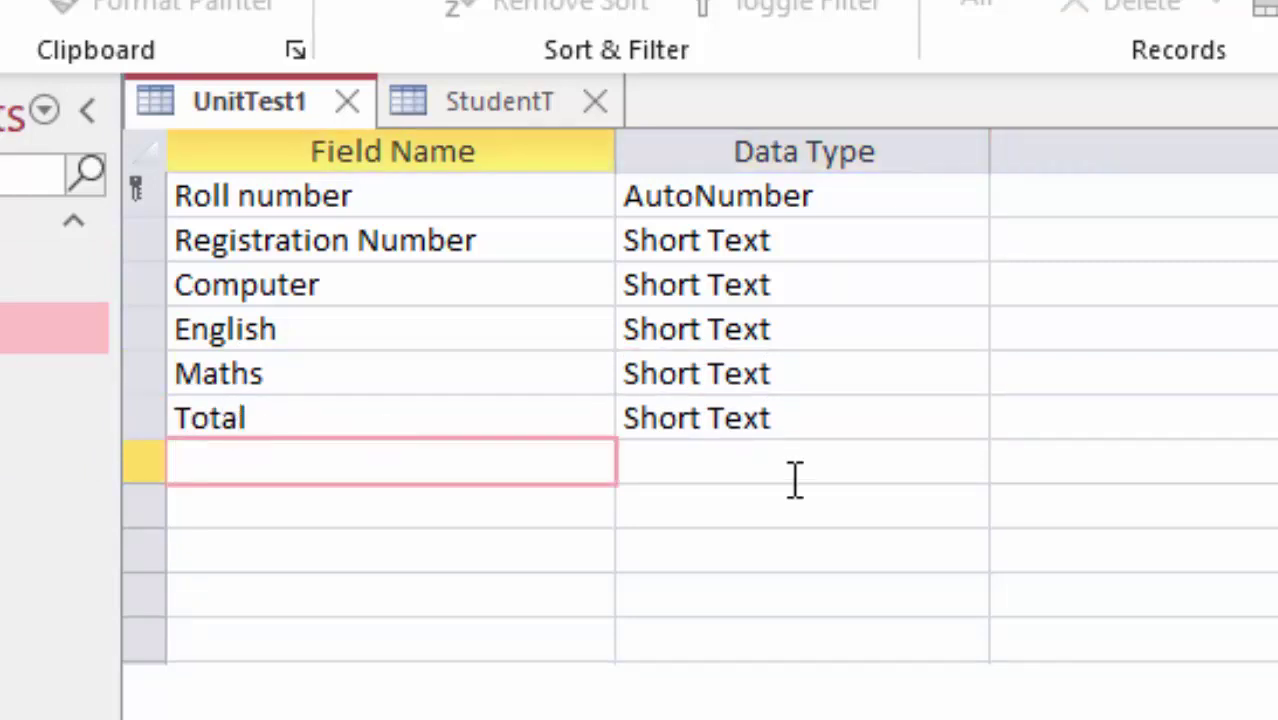
{"action": "type", "text": "Aver"}
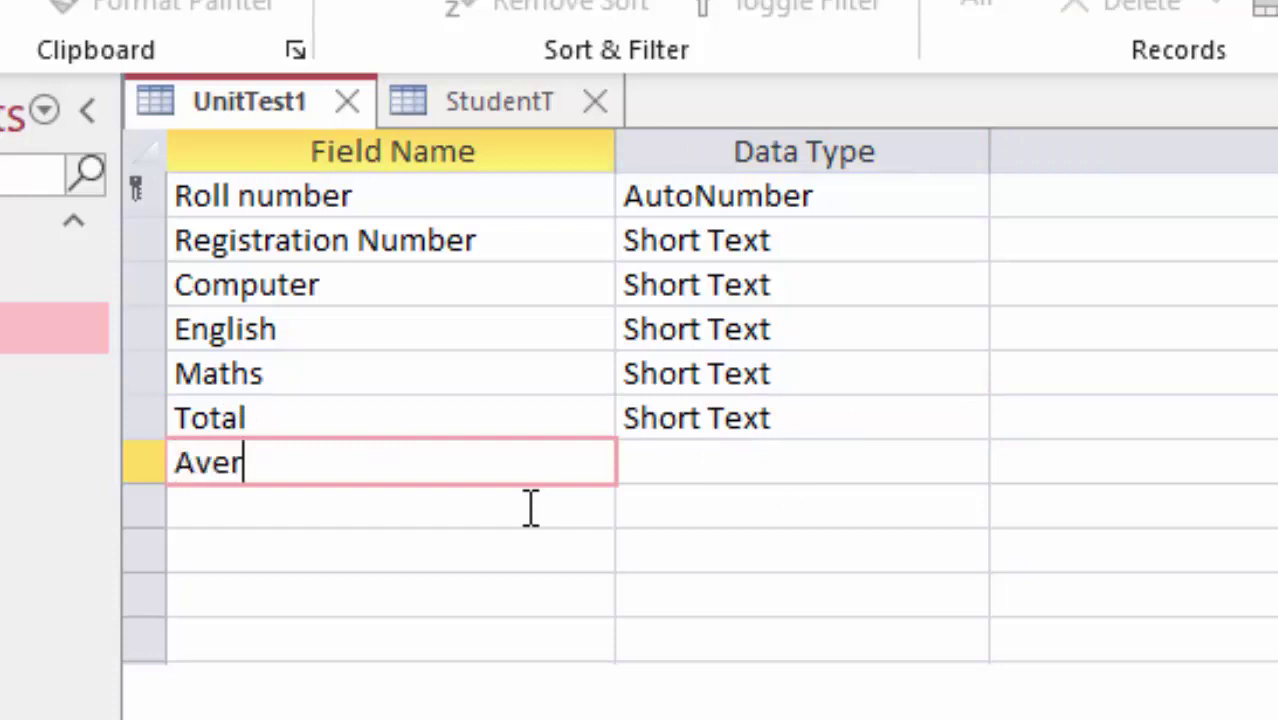
{"action": "type", "text": "age"}
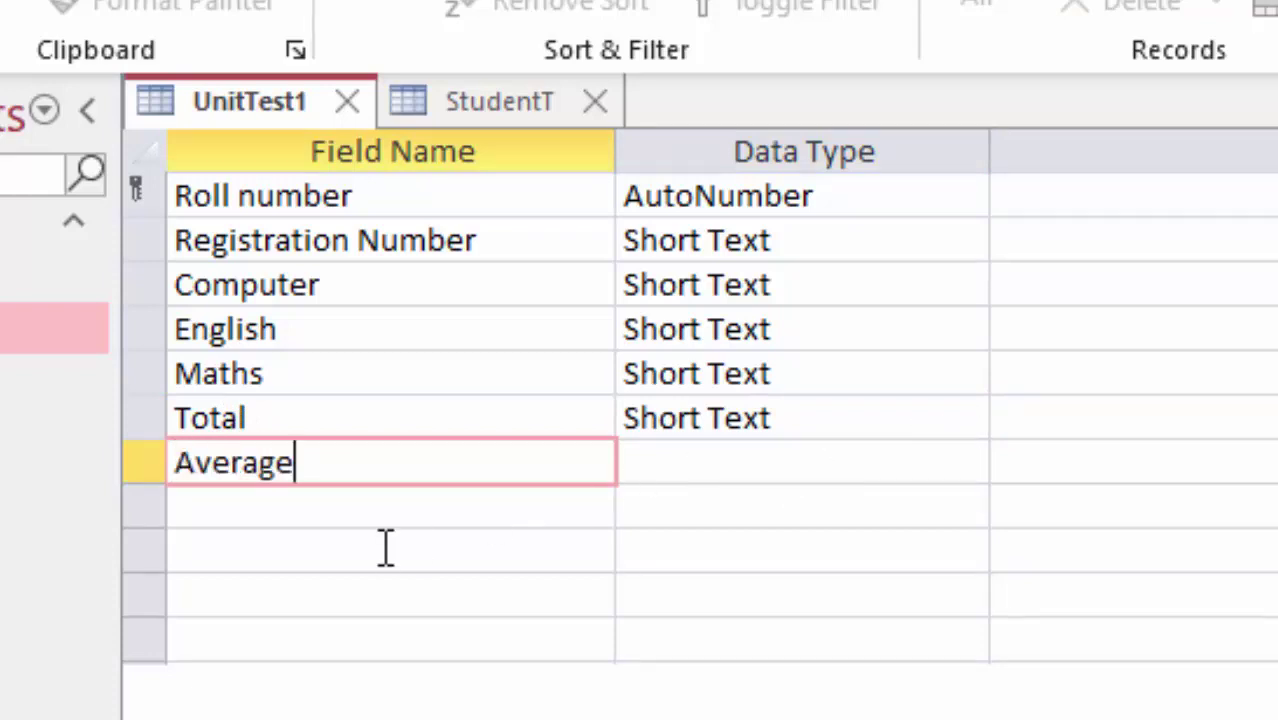
{"action": "left_click", "coordinate": [407, 500]}
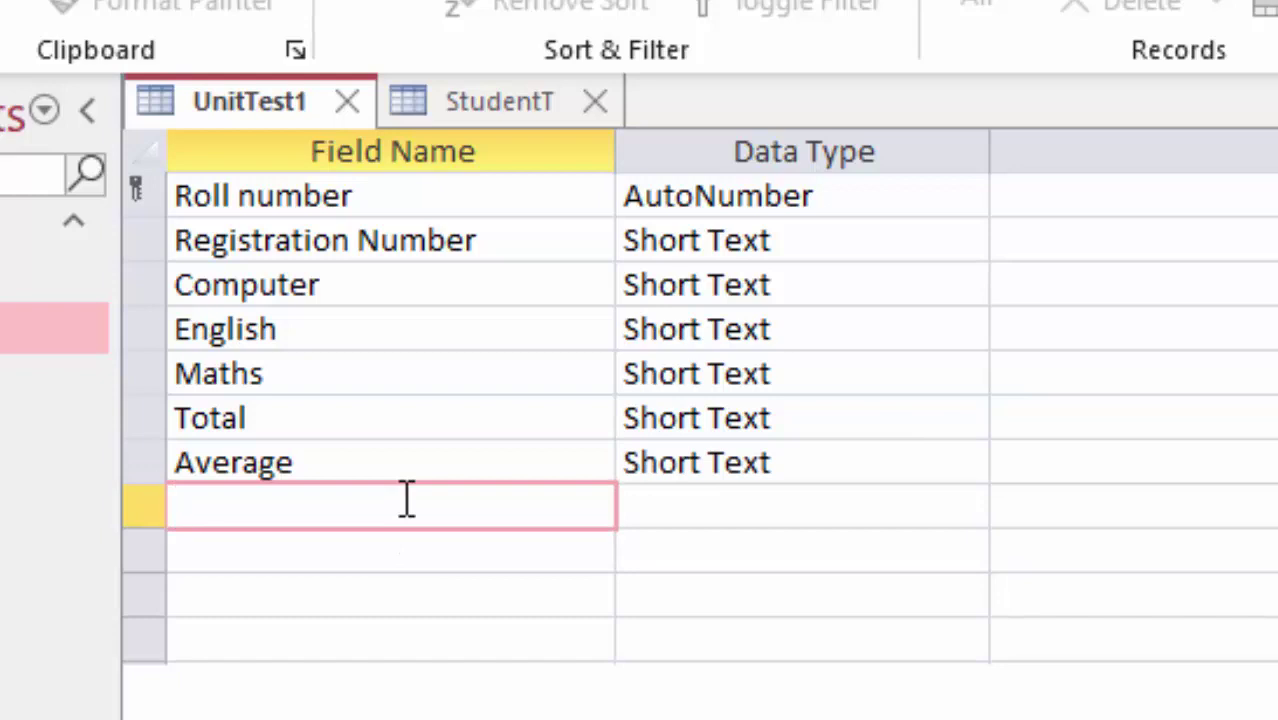
Step: Change Total to a Calculated field and enter the expression [Computer]+[English]+{Maths]
{"action": "left_click", "coordinate": [885, 457]}
{"action": "left_click", "coordinate": [968, 463]}
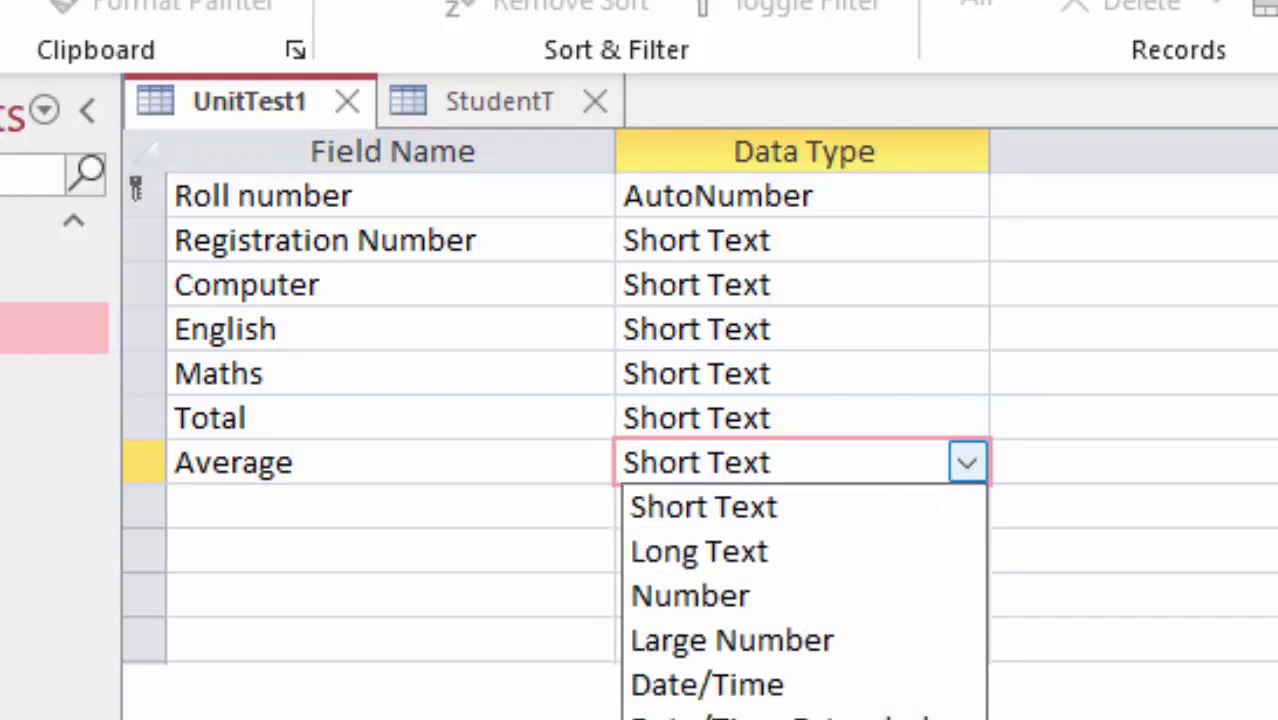
{"action": "left_click", "coordinate": [920, 420]}
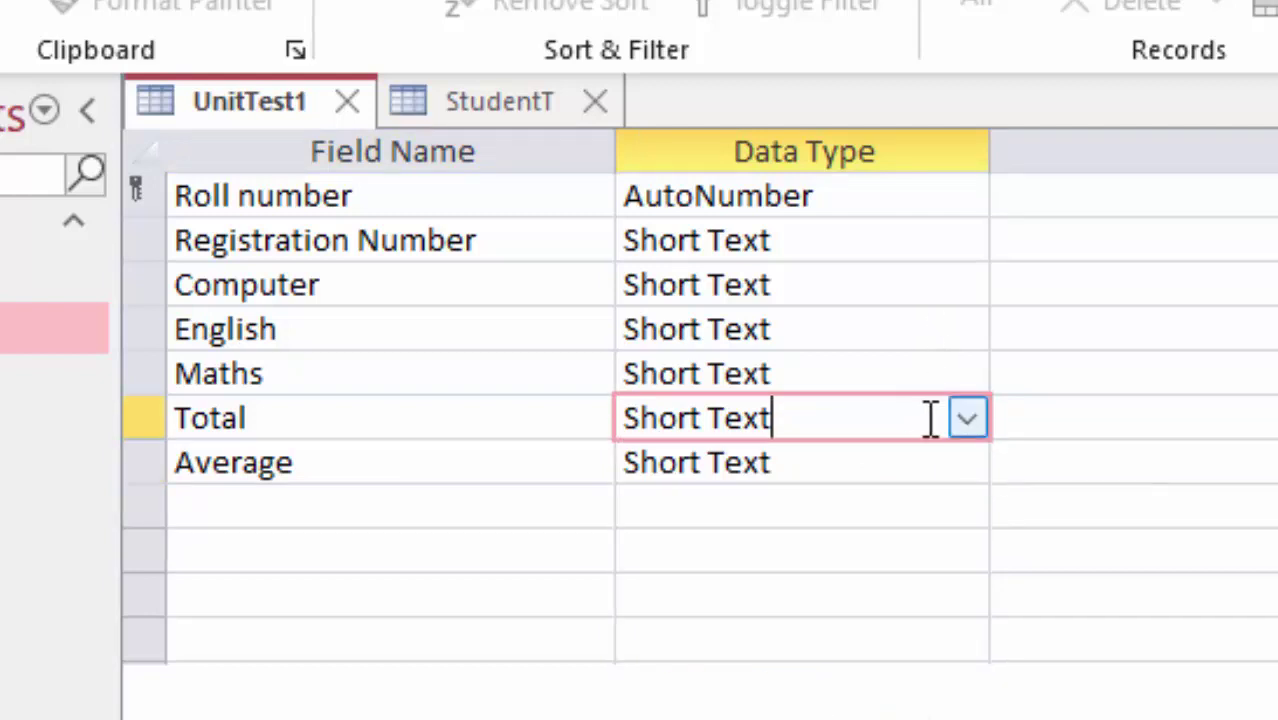
{"action": "left_click", "coordinate": [974, 423]}
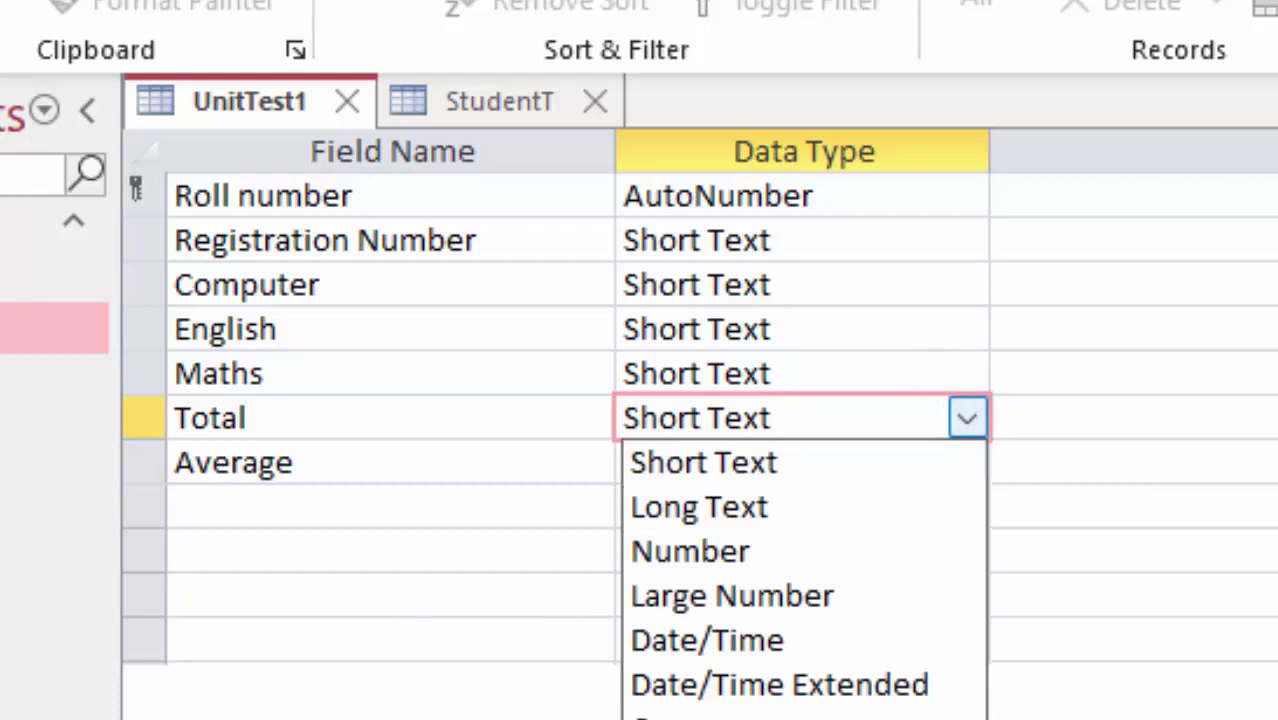
{"action": "left_click", "coordinate": [720, 712]}
{"action": "type", "text": "[C"}
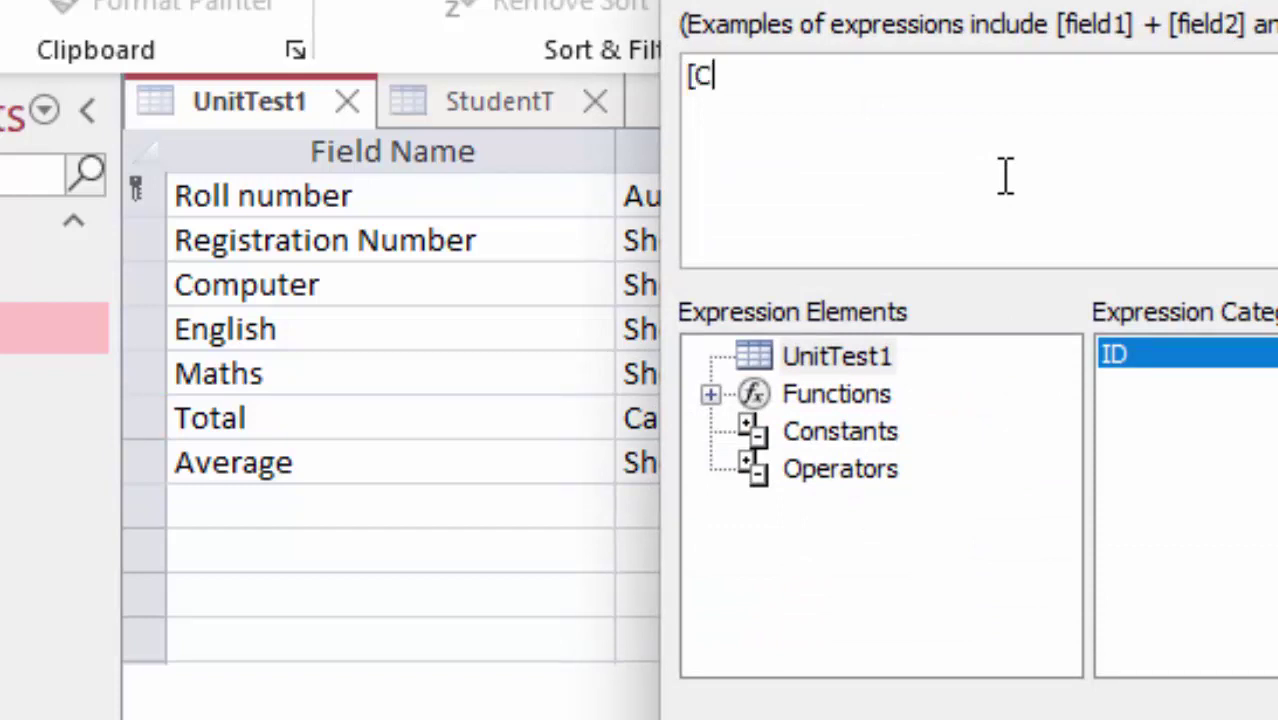
{"action": "type", "text": "omputer]"}
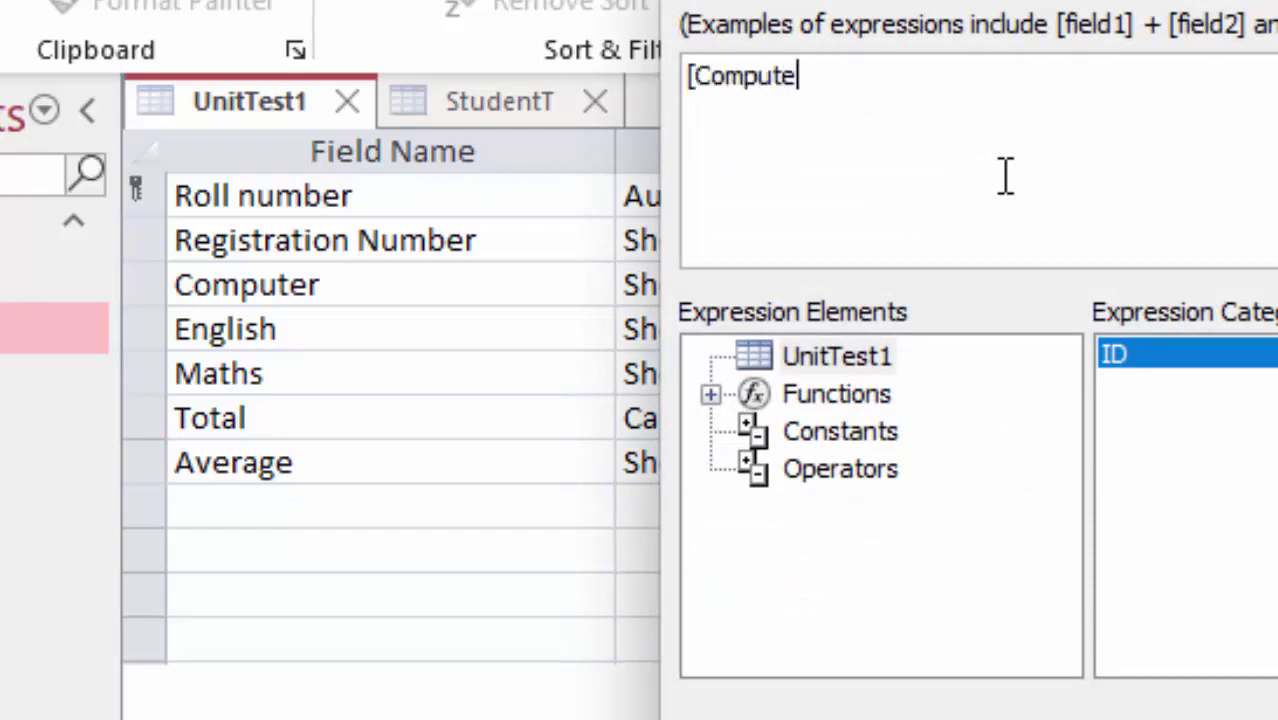
{"action": "type", "text": " +["}
{"action": "type", "text": "En"}
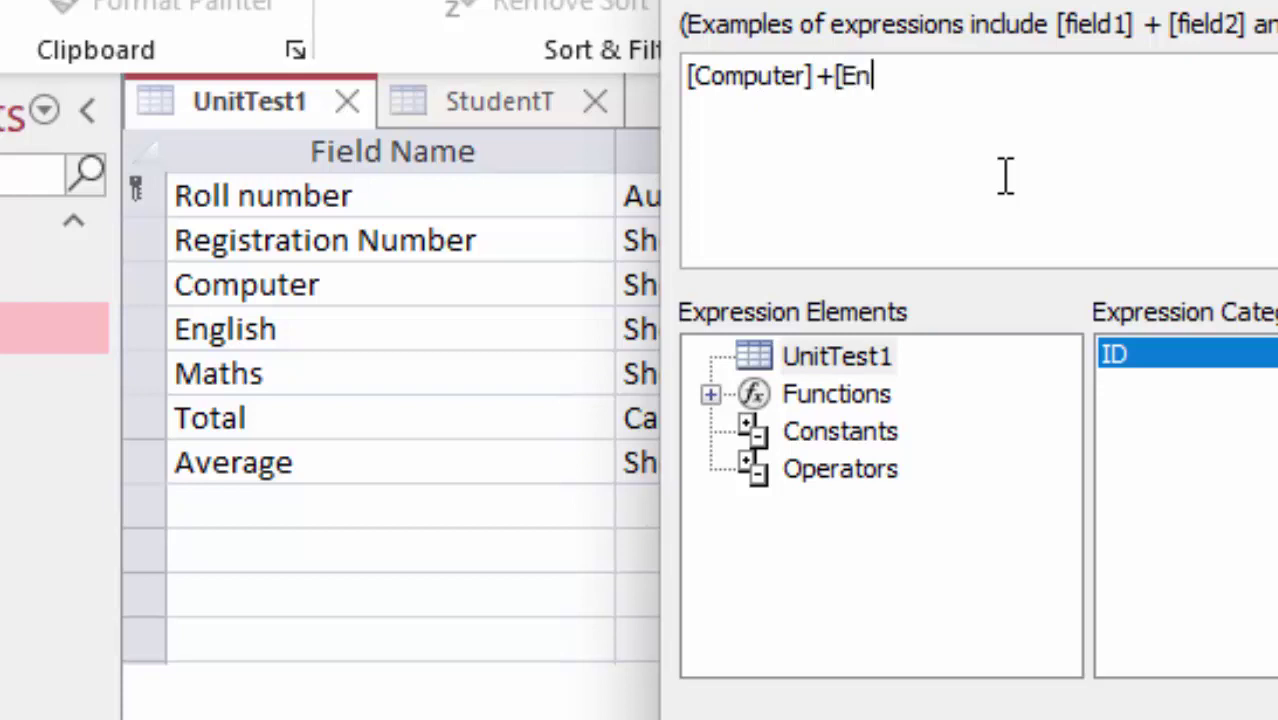
{"action": "type", "text": "glish]"}
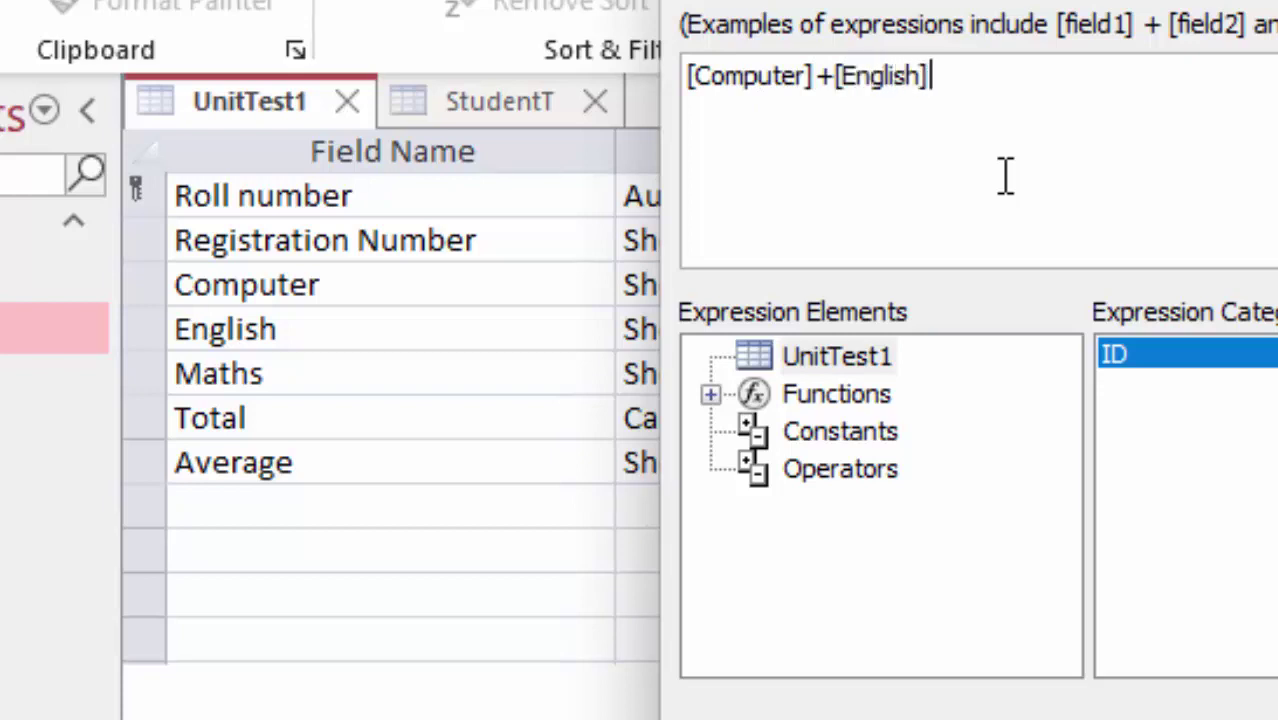
{"action": "type", "text": " +{"}
{"action": "type", "text": "maths]"}
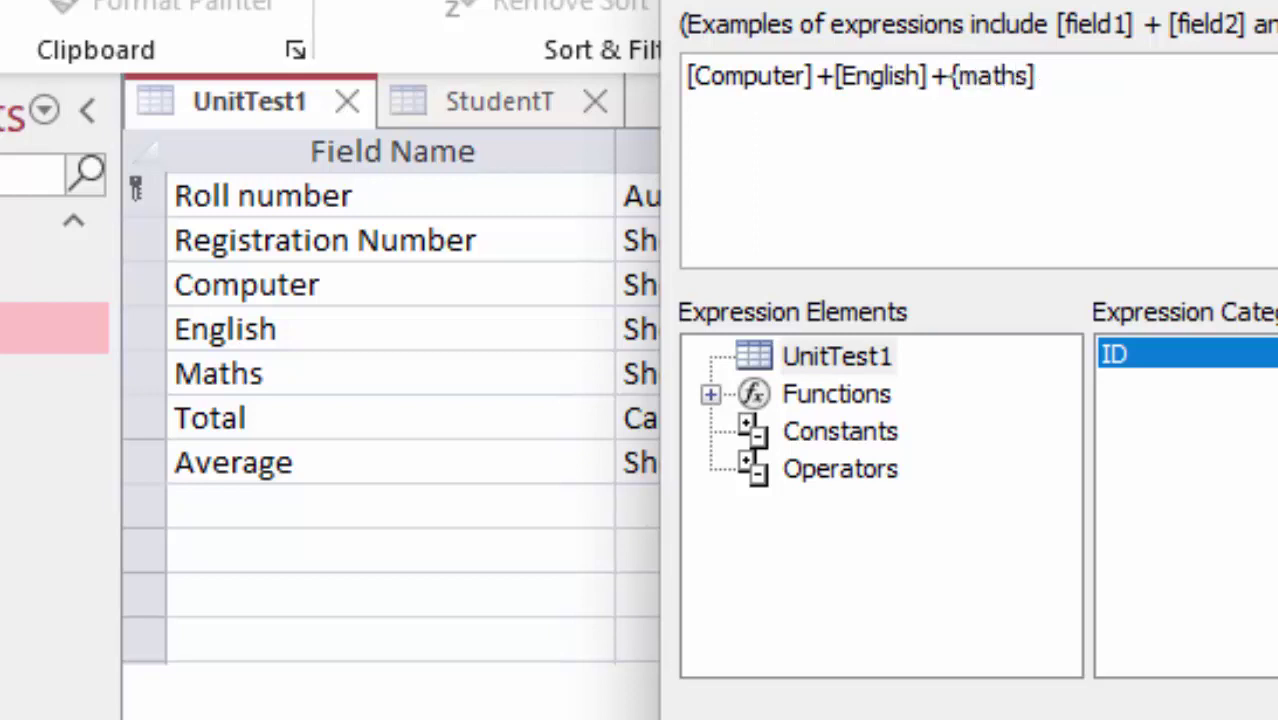
{"action": "left_click", "coordinate": [971, 86]}
{"action": "key", "text": "BackSpace"}
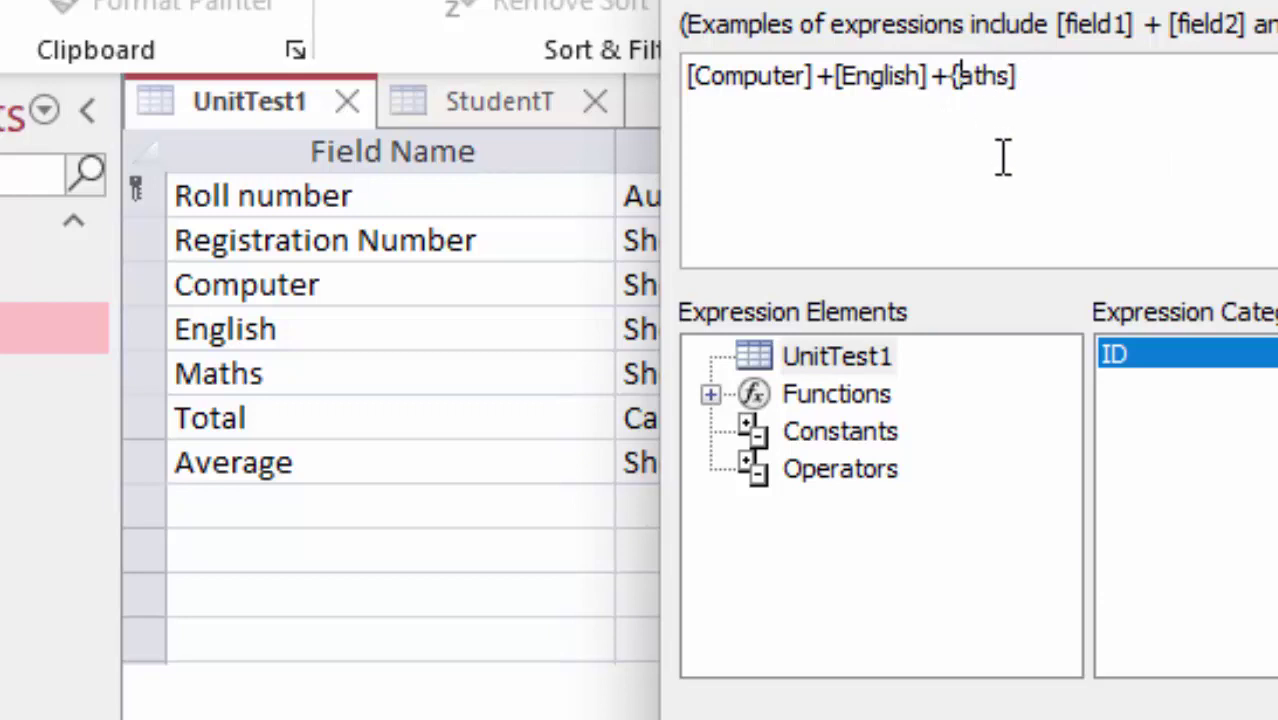
{"action": "type", "text": "M"}
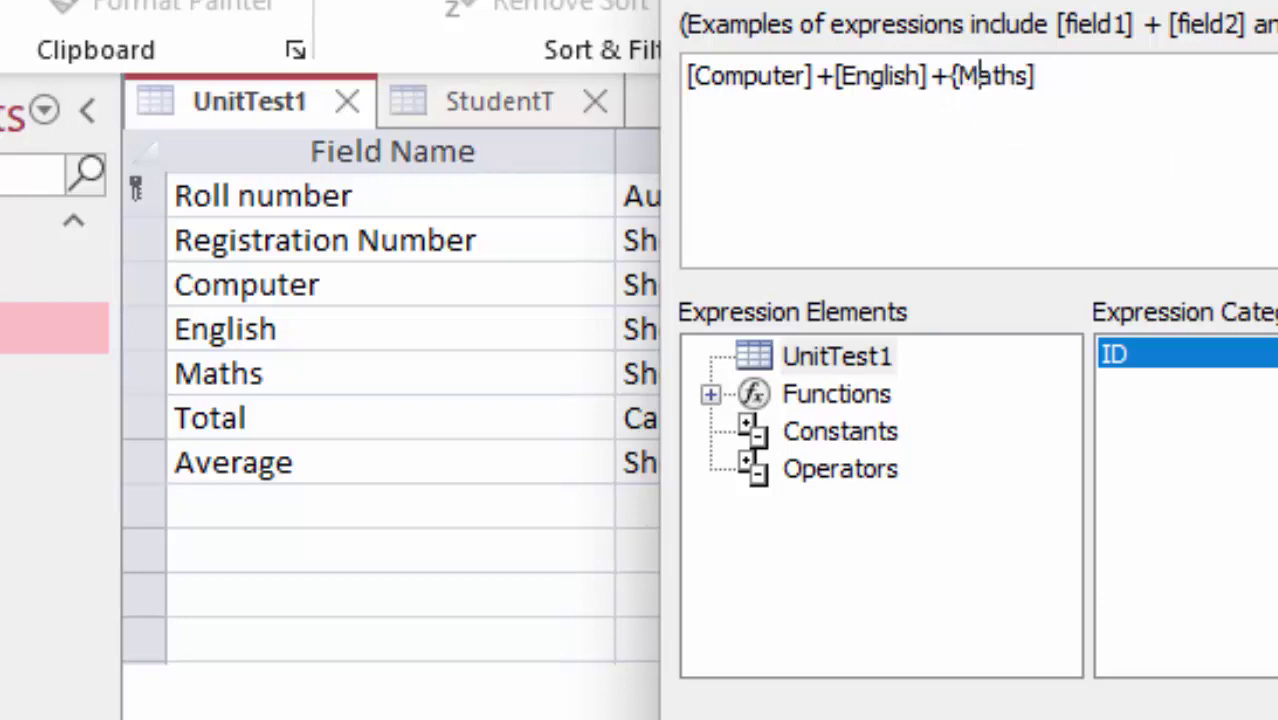
Step: Confirm the expression, dismiss the error message, and bring up Total's expression in the Zoom box
{"action": "key", "text": "Return"}
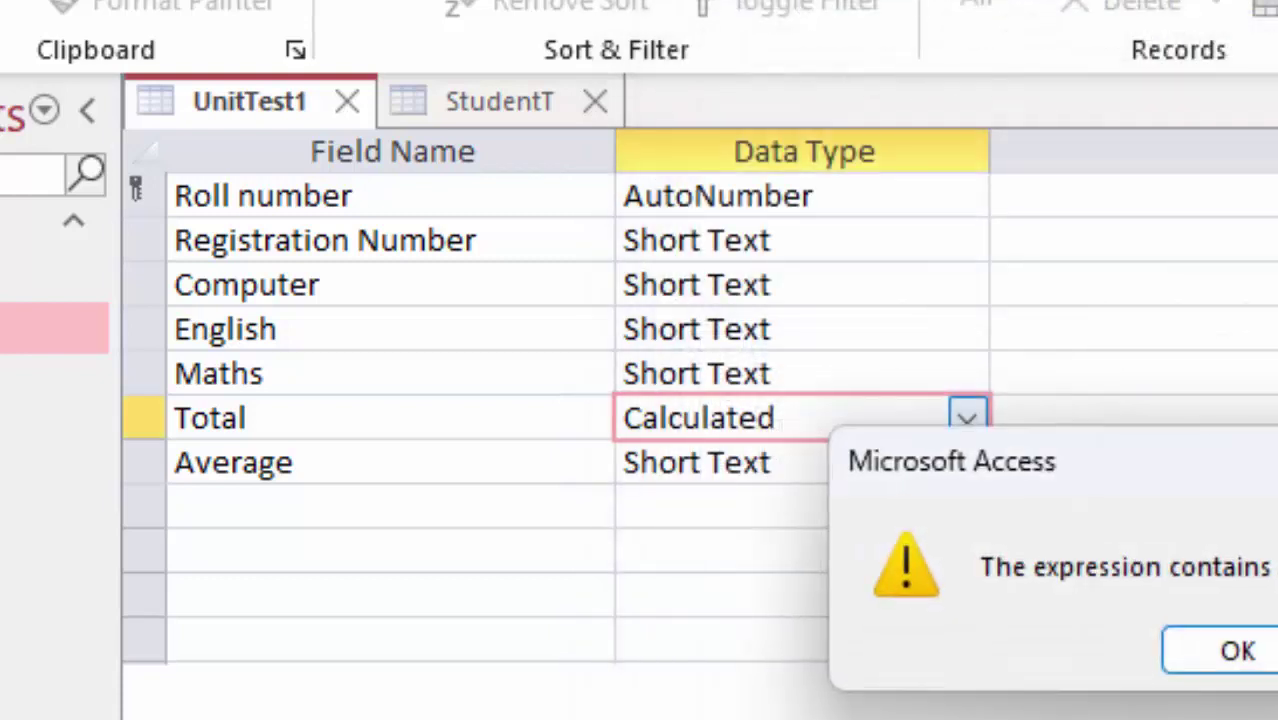
{"action": "left_click", "coordinate": [1237, 651]}
{"action": "right_click", "coordinate": [859, 417]}
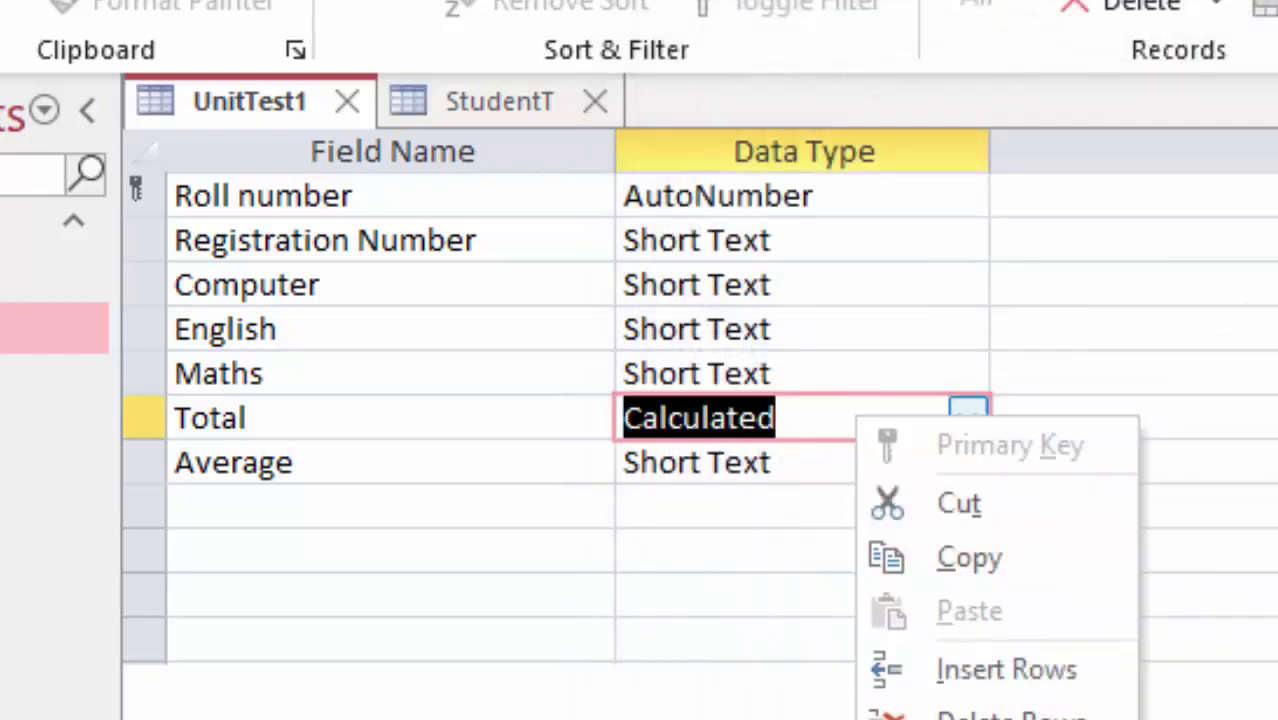
{"action": "key", "text": "Escape"}
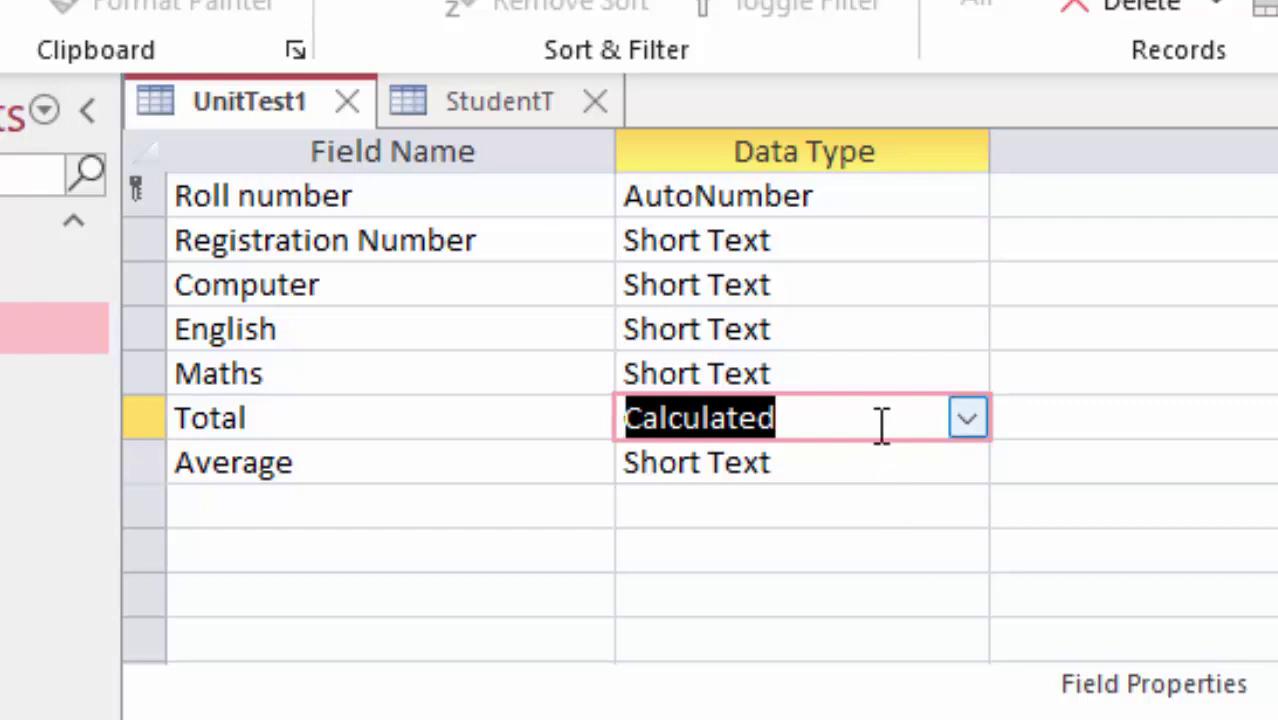
{"action": "right_click", "coordinate": [881, 425]}
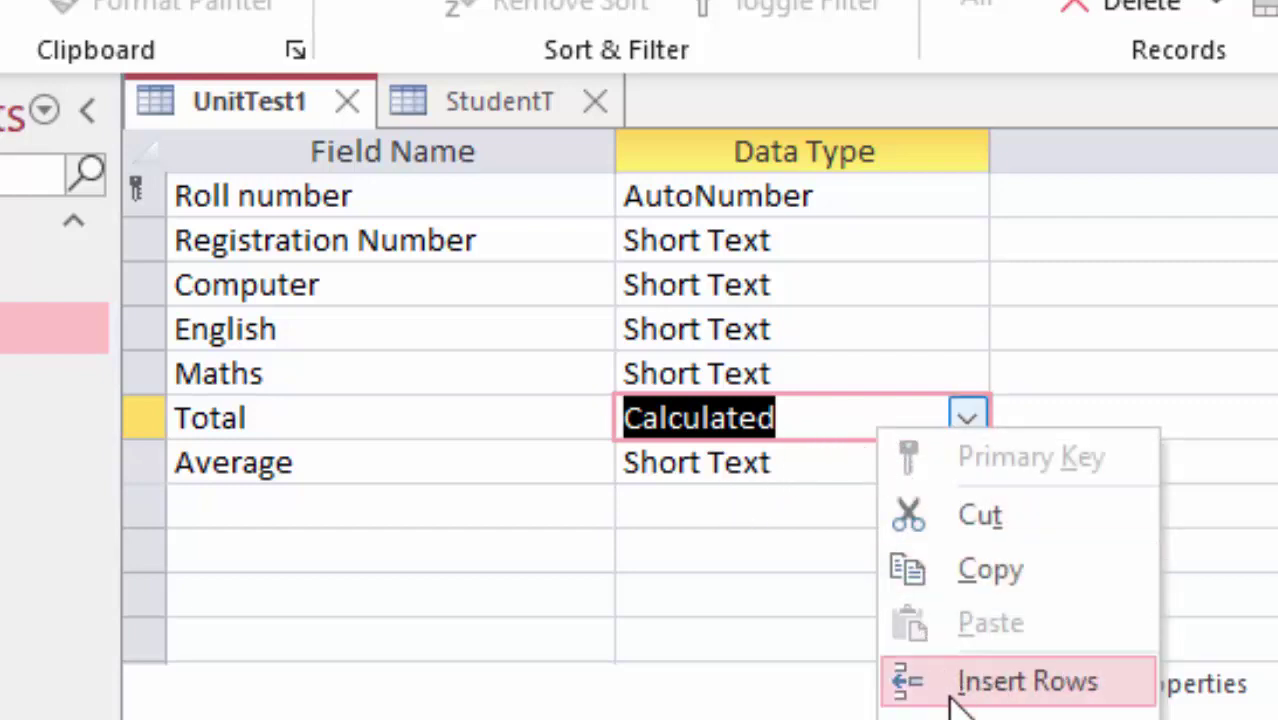
{"action": "key", "text": "Escape"}
{"action": "key", "text": "shift+F2"}
Step: Correct Total's expression to [Computer]+[English]+[Maths] and close the Zoom box
{"action": "type", "text": "[C"}
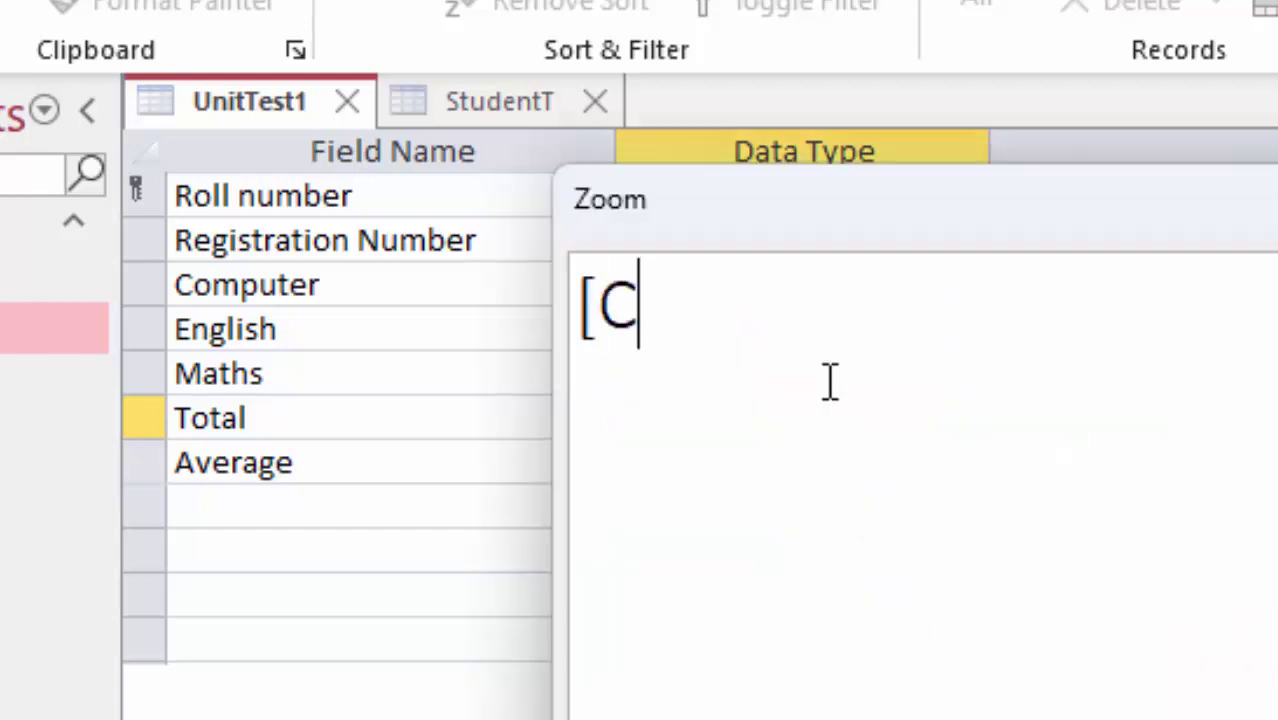
{"action": "type", "text": "omputer"}
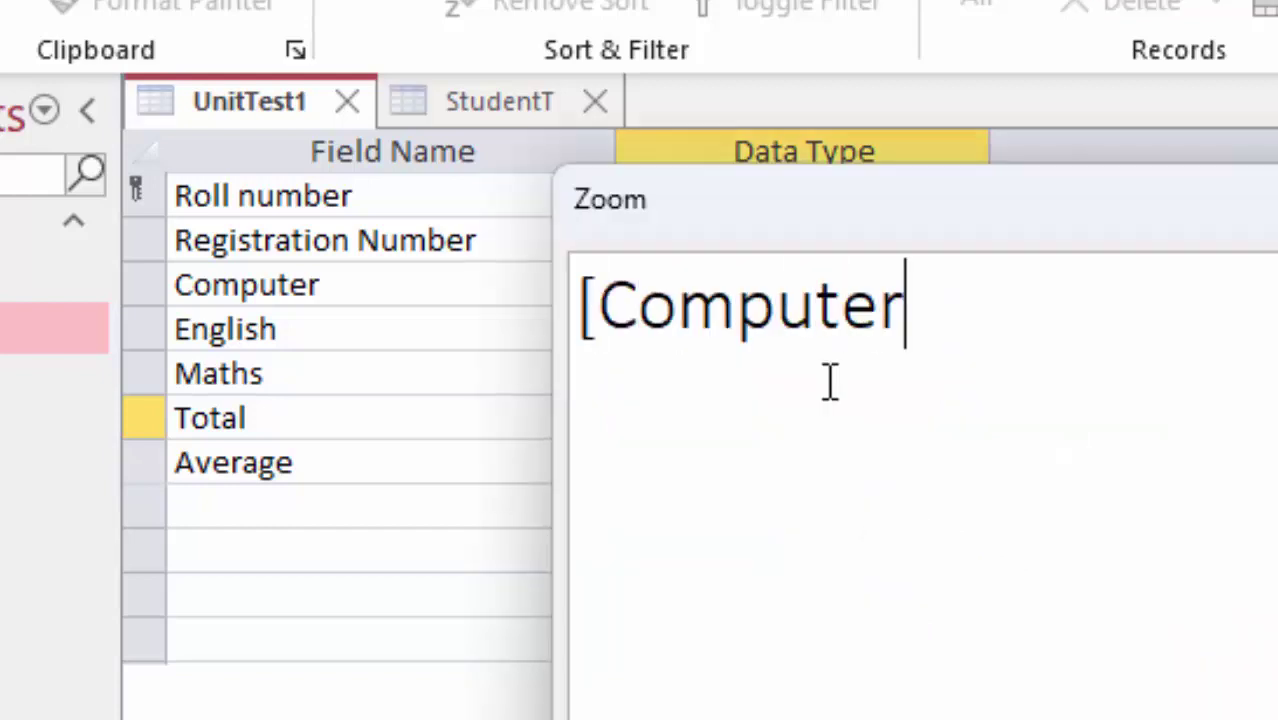
{"action": "type", "text": "]+[E"}
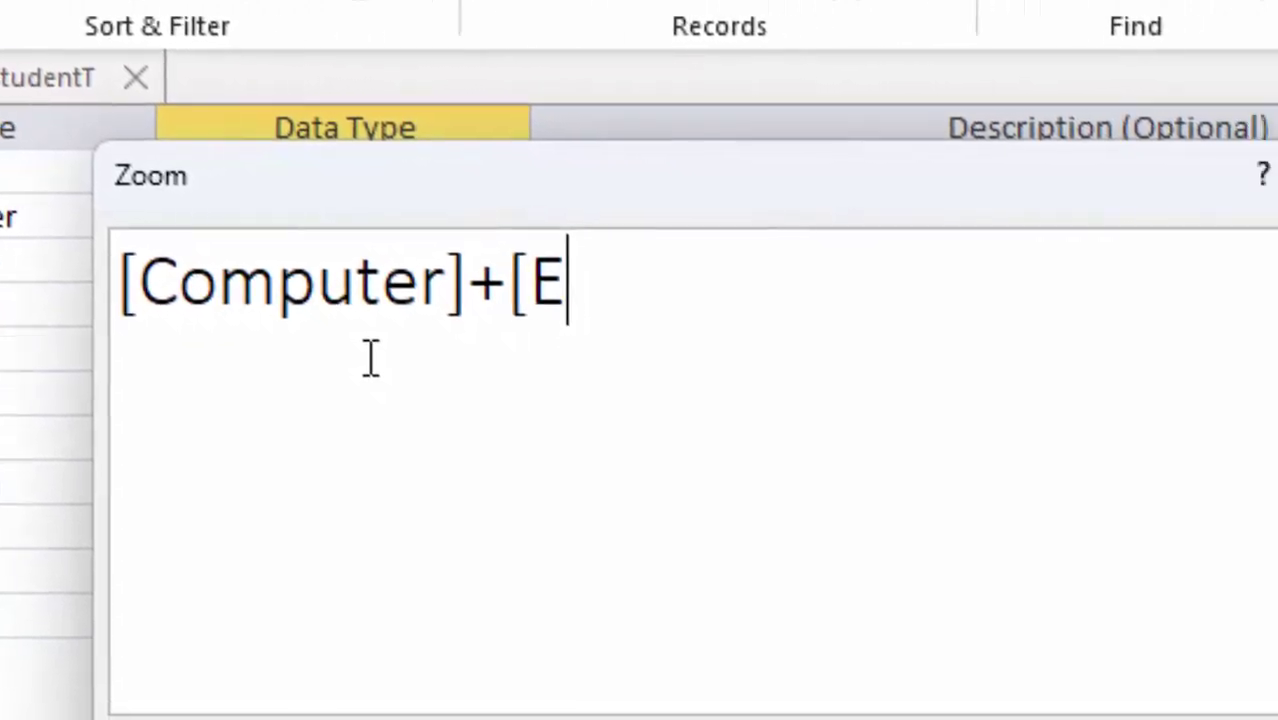
{"action": "type", "text": "nglish"}
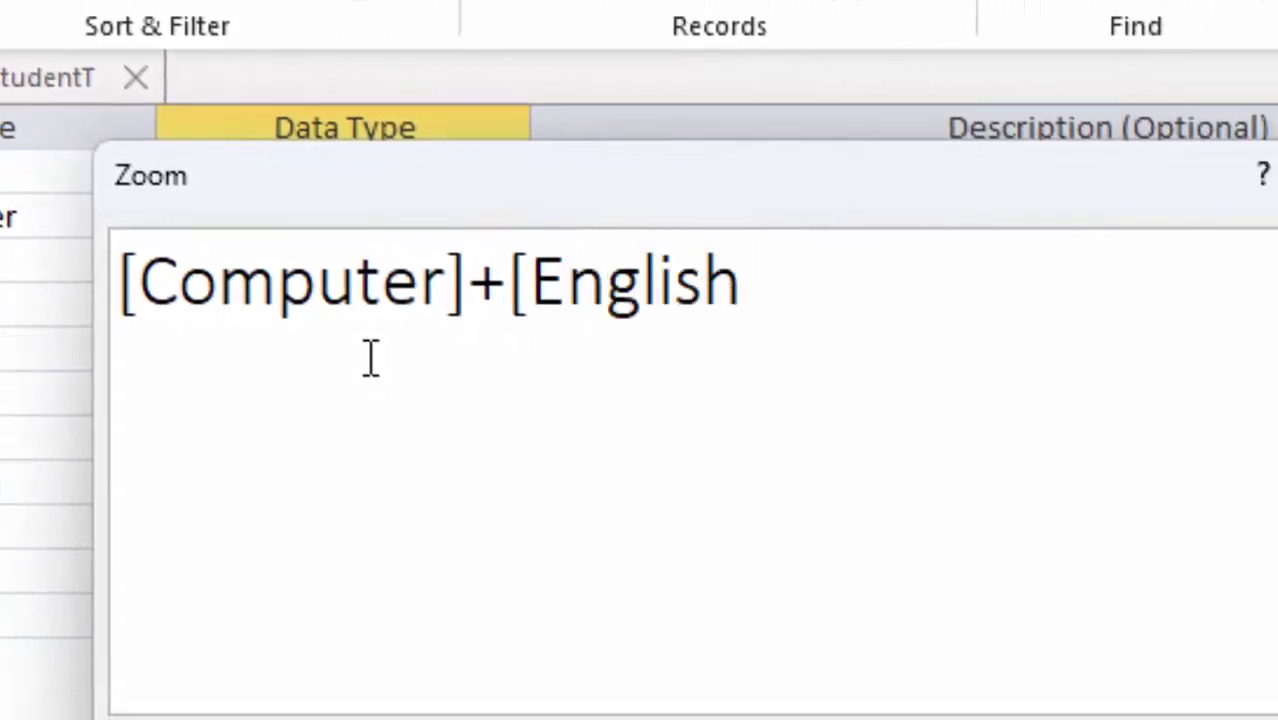
{"action": "type", "text": "]+"}
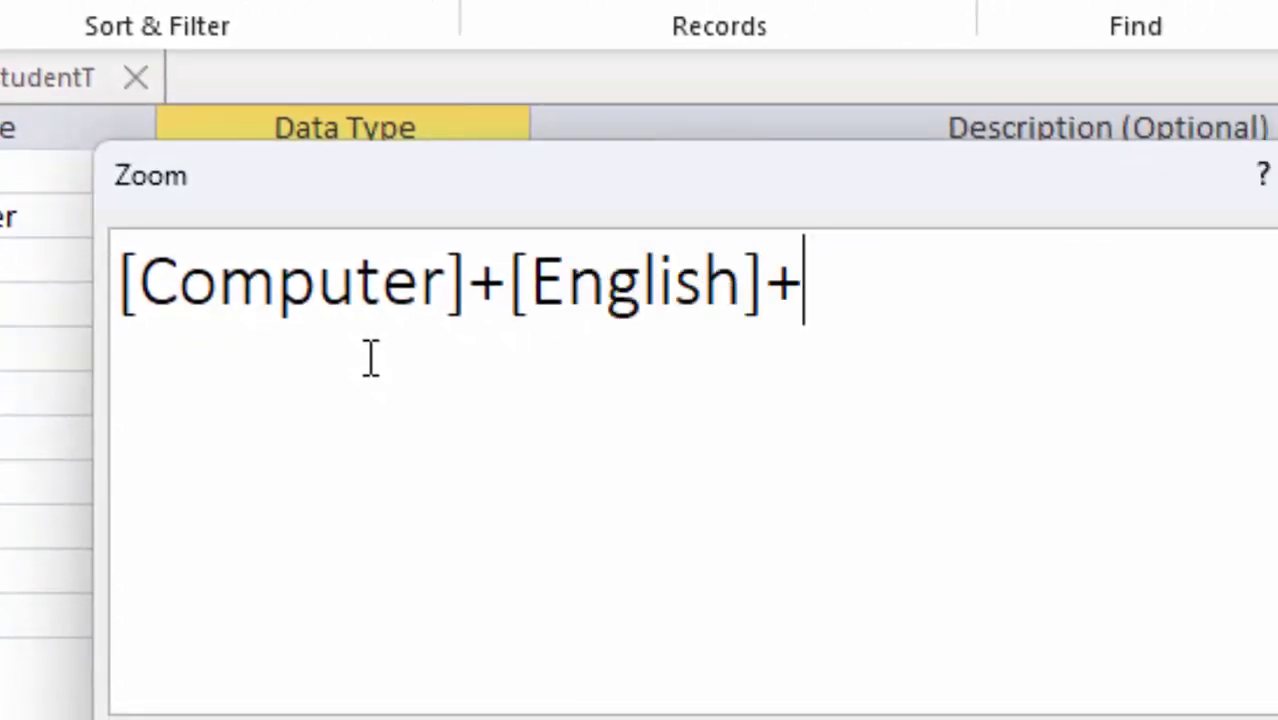
{"action": "type", "text": "{maths"}
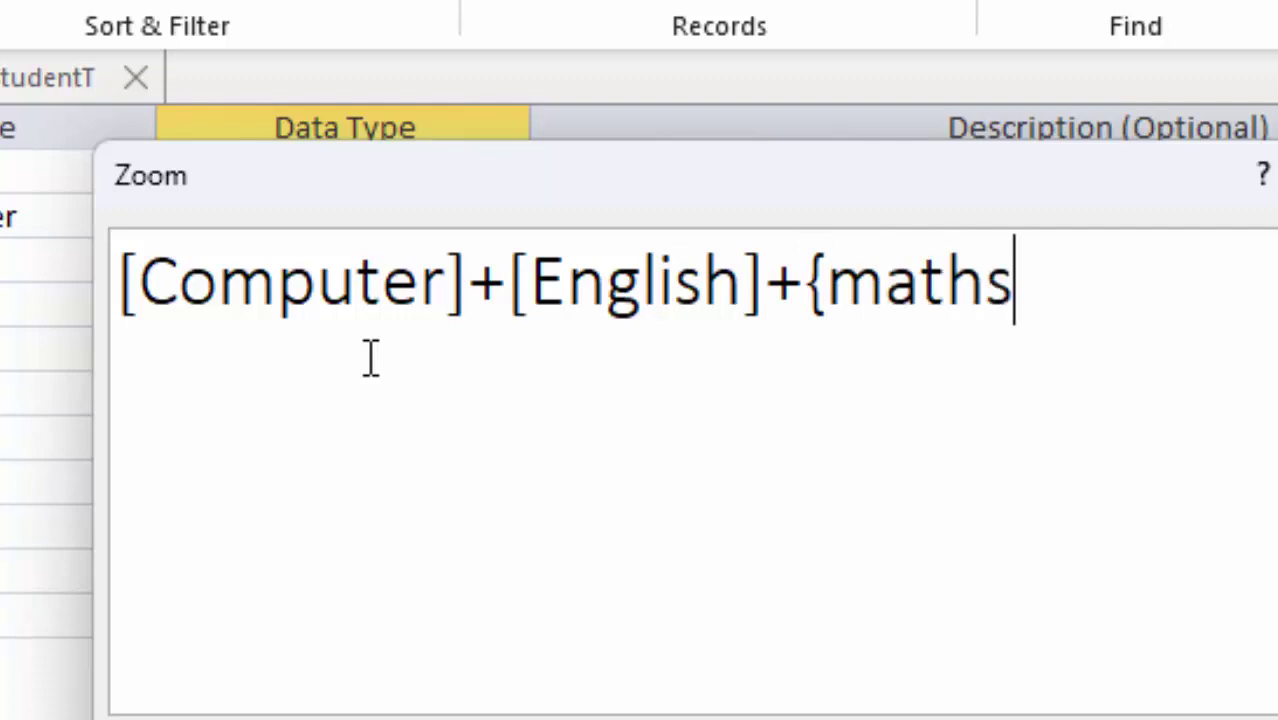
{"action": "type", "text": "]"}
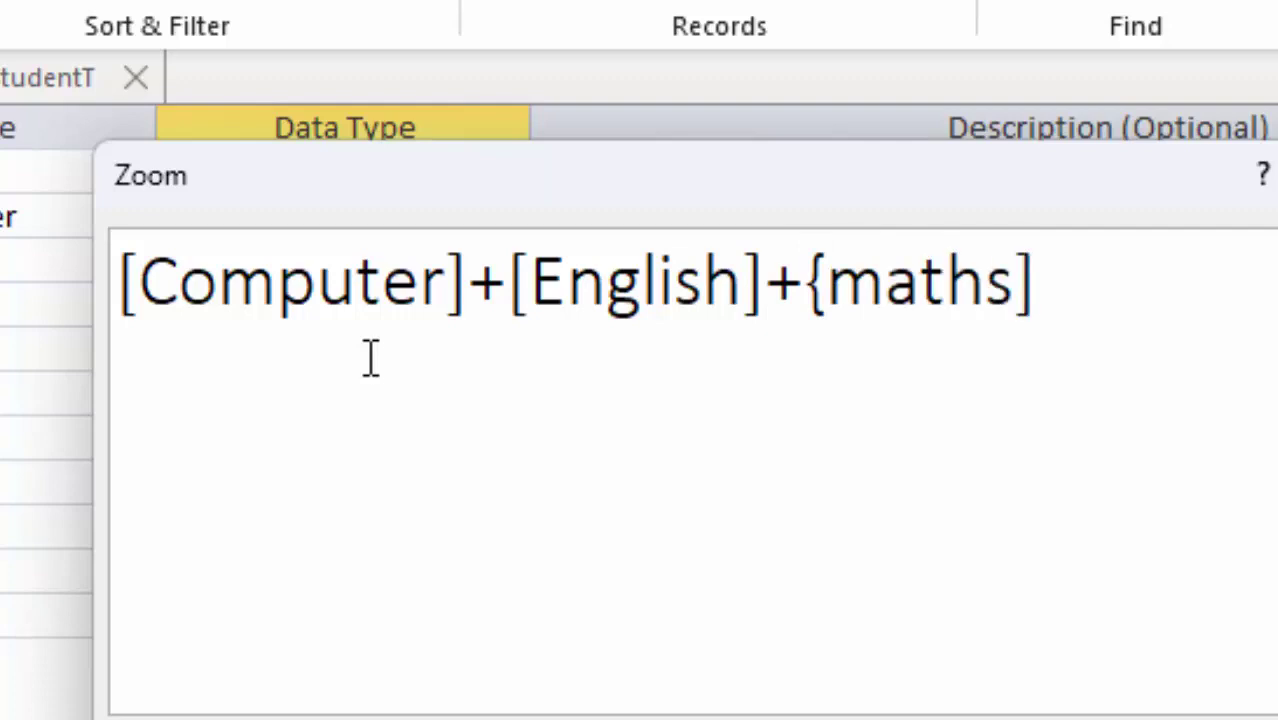
{"action": "left_click", "coordinate": [830, 276]}
{"action": "key", "text": "BackSpace"}
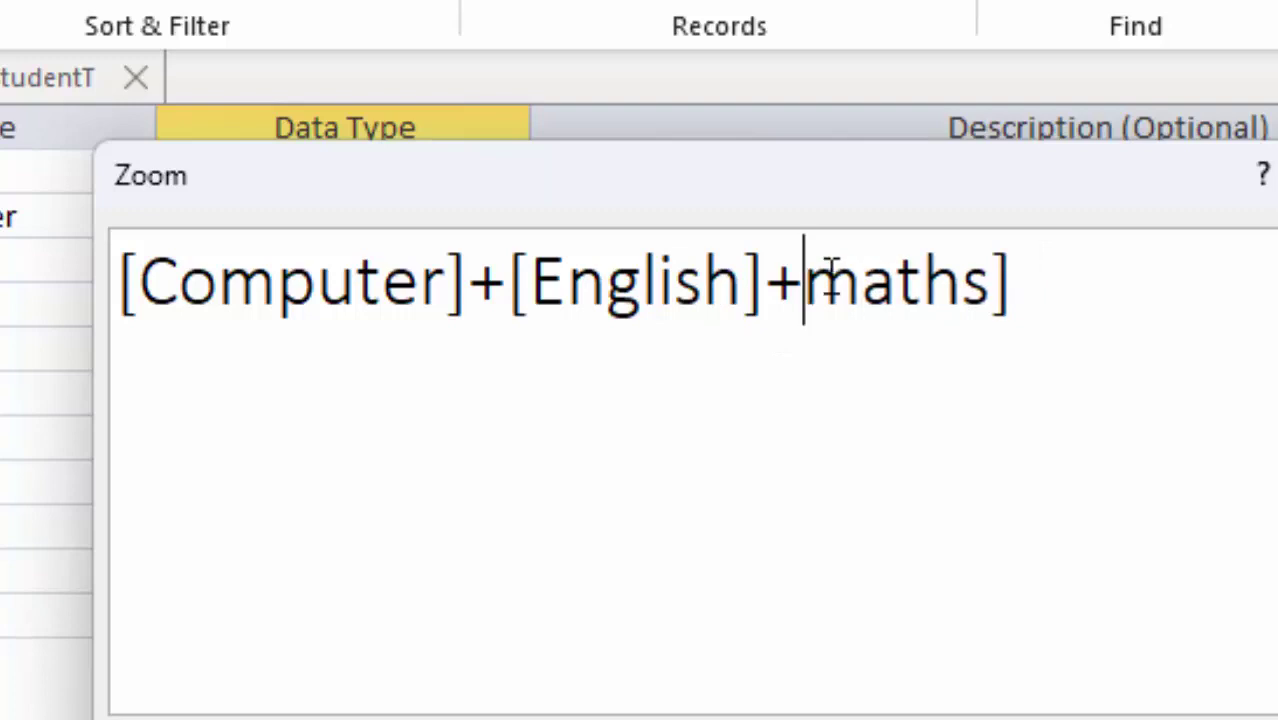
{"action": "type", "text": "["}
{"action": "left_click", "coordinate": [880, 285]}
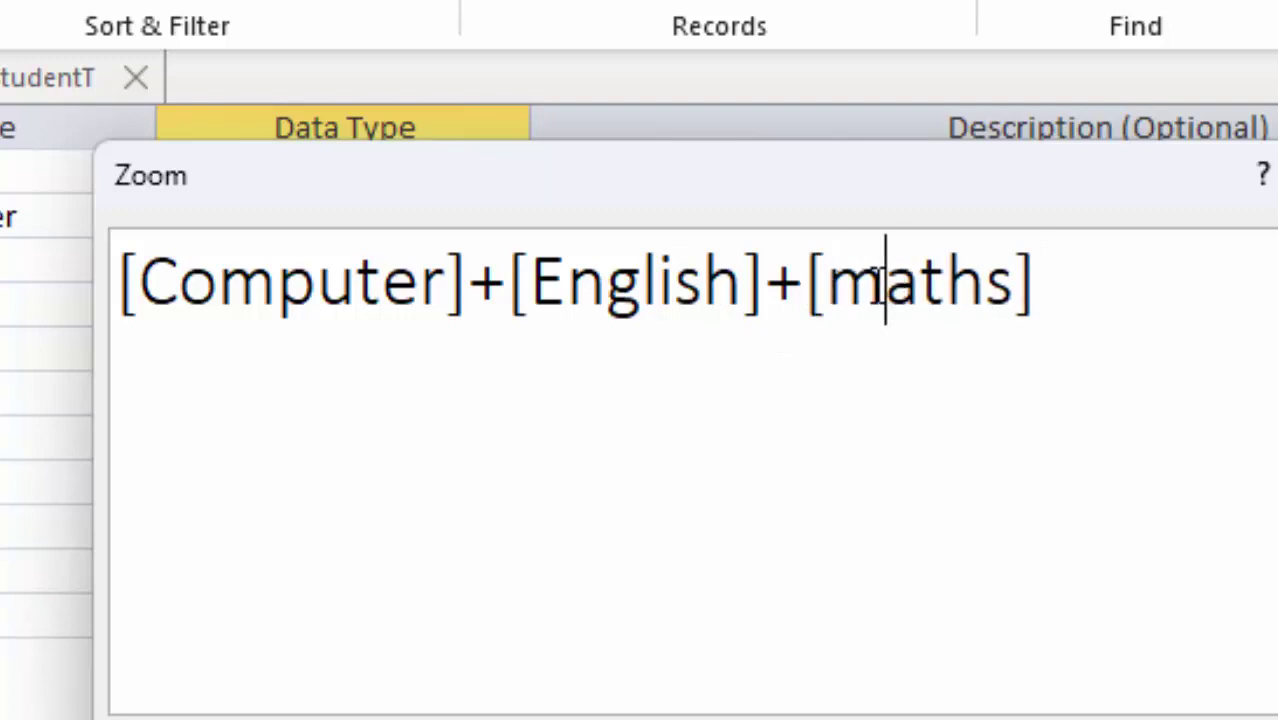
{"action": "key", "text": "BackSpace"}
{"action": "type", "text": "M"}
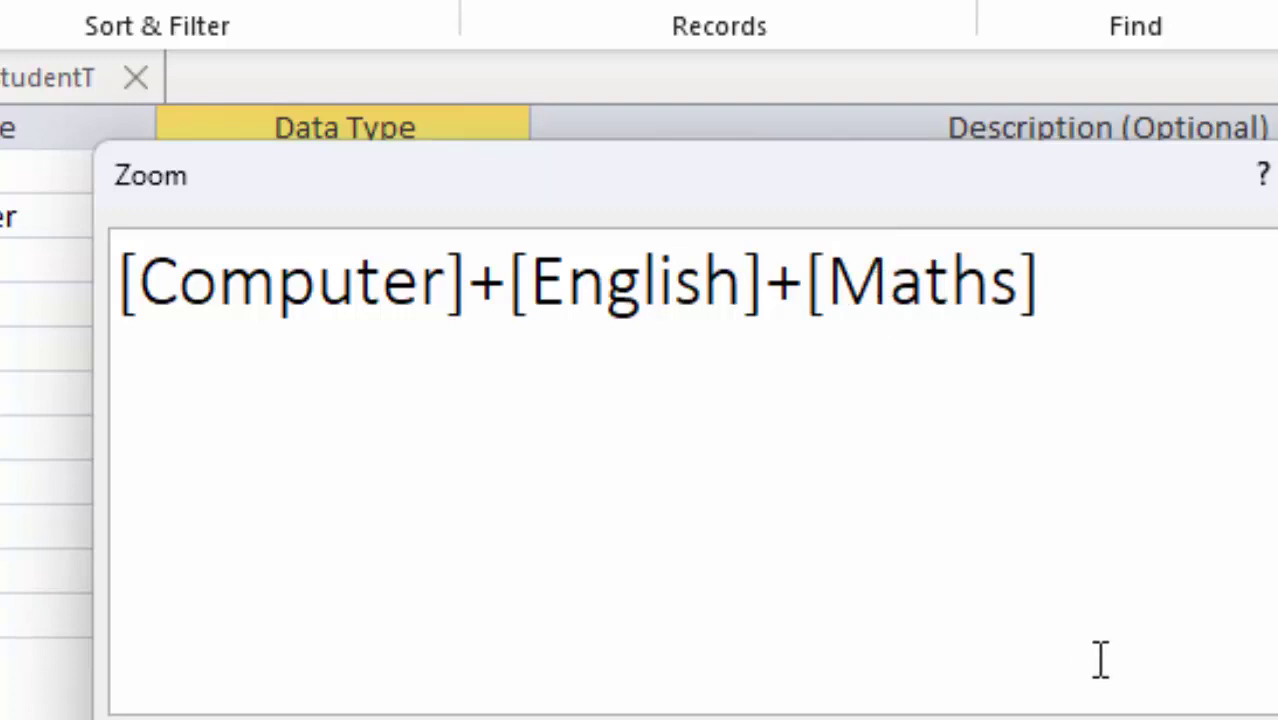
{"action": "key", "text": "Return"}
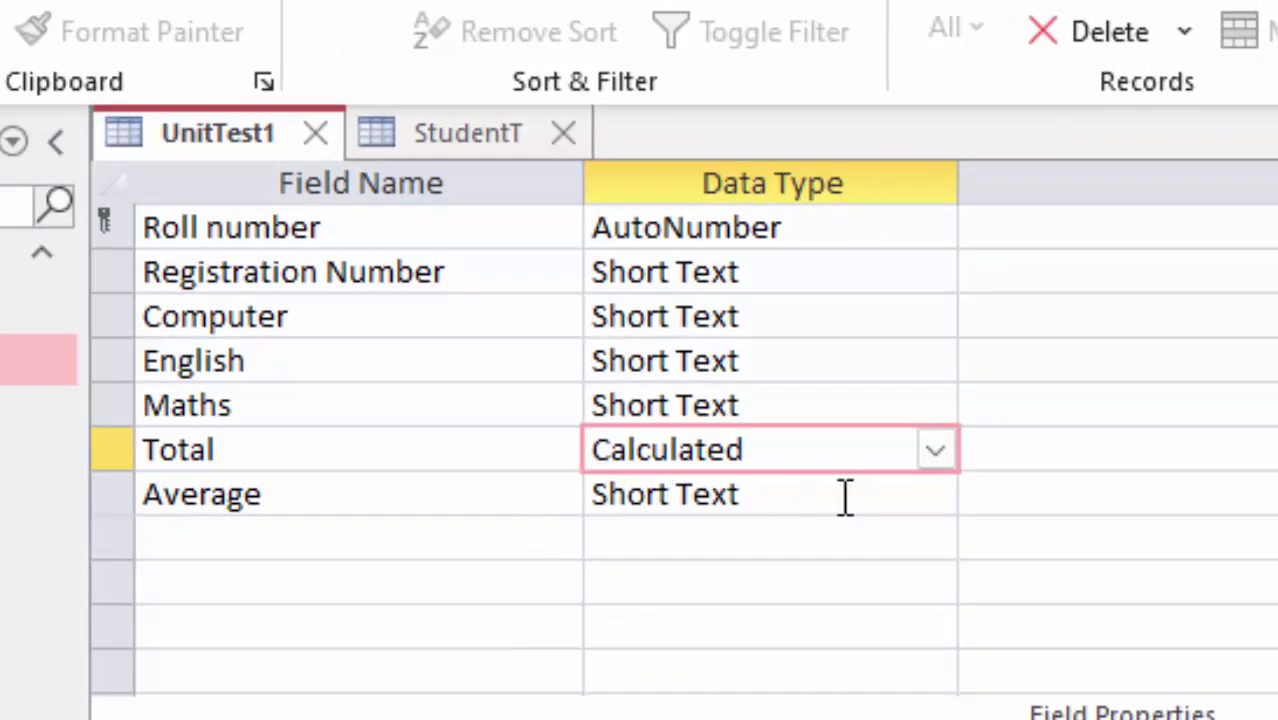
Step: Change Average's data type to Calculated with the expression [Total]/3
{"action": "left_click", "coordinate": [845, 495]}
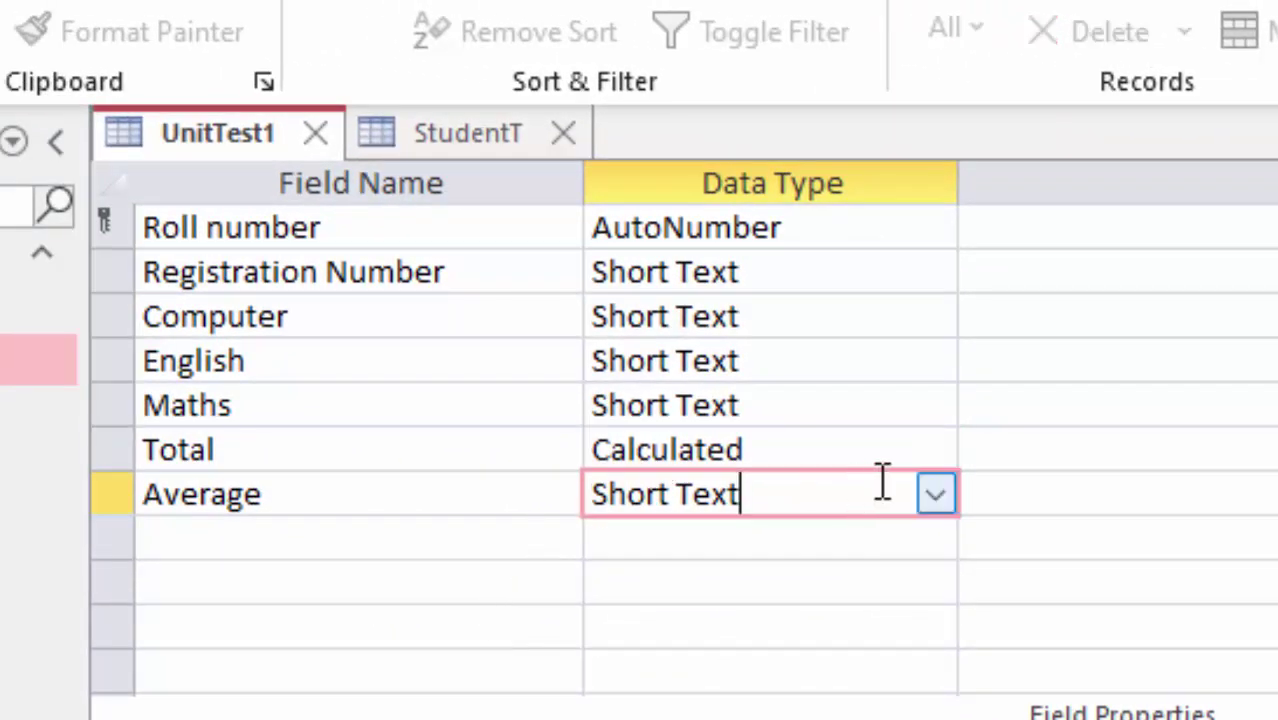
{"action": "left_click", "coordinate": [930, 496]}
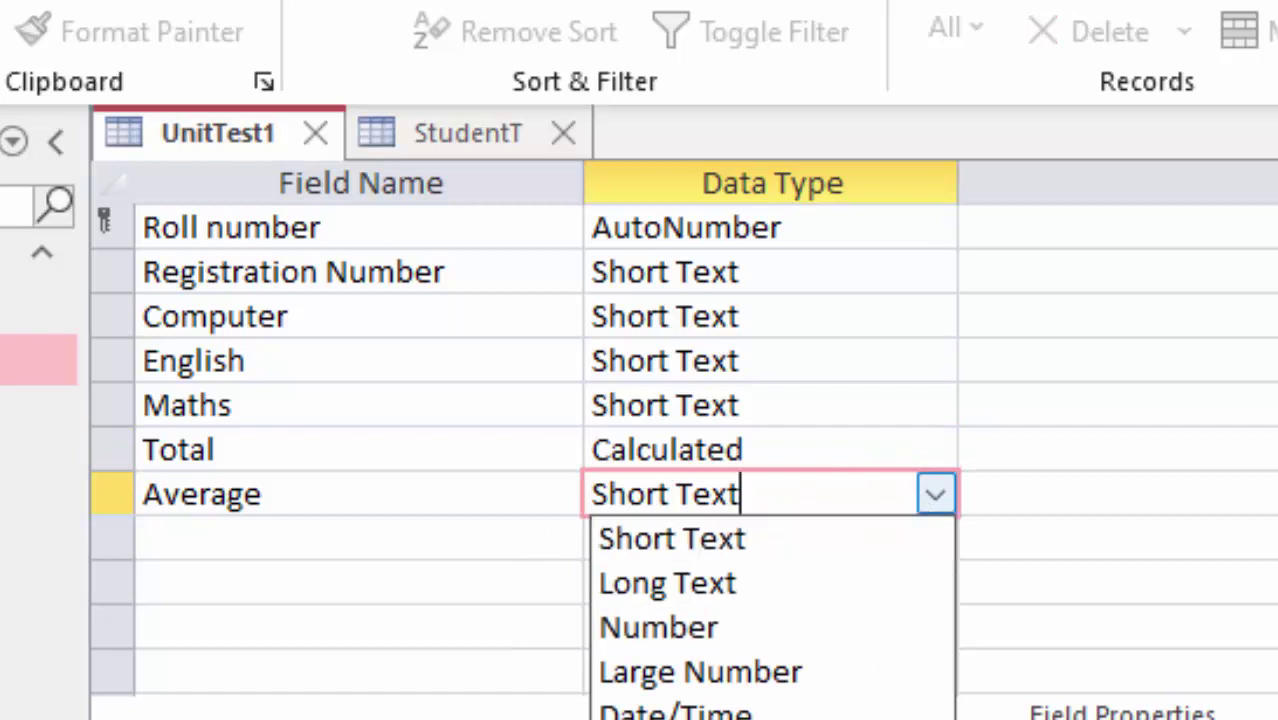
{"action": "left_click", "coordinate": [668, 715]}
{"action": "type", "text": "[Total]/"}
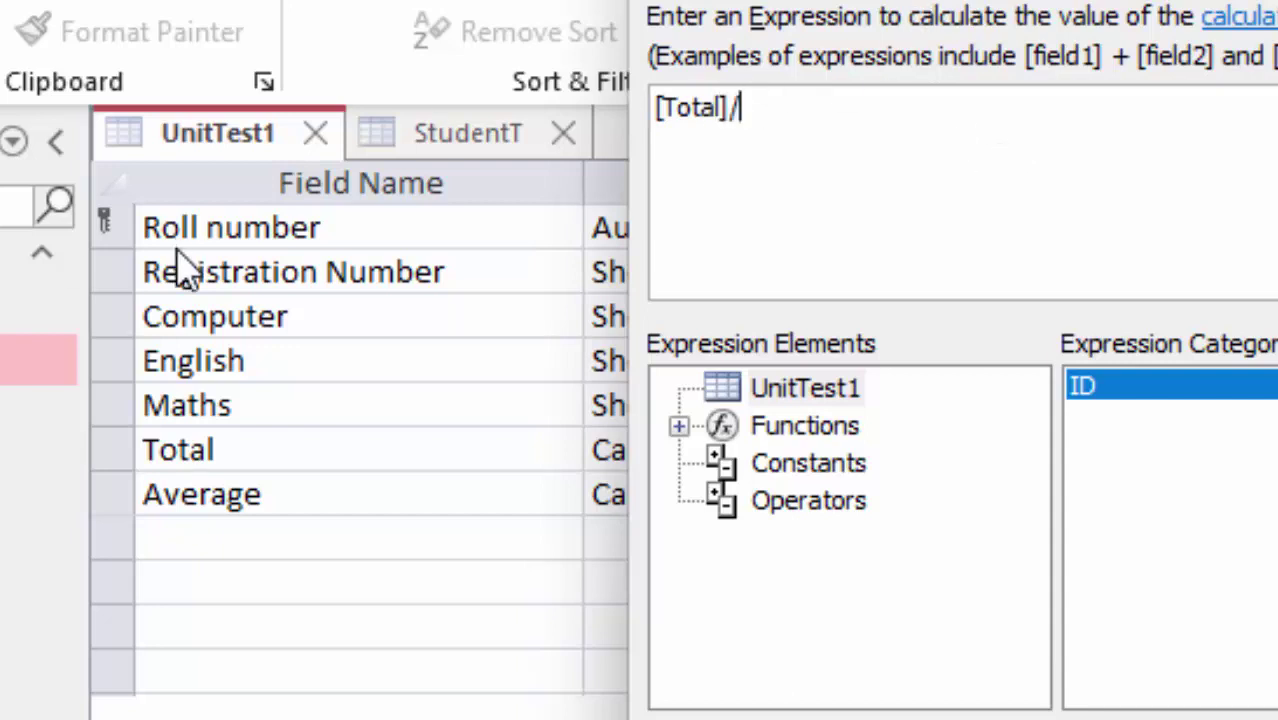
{"action": "type", "text": "3"}
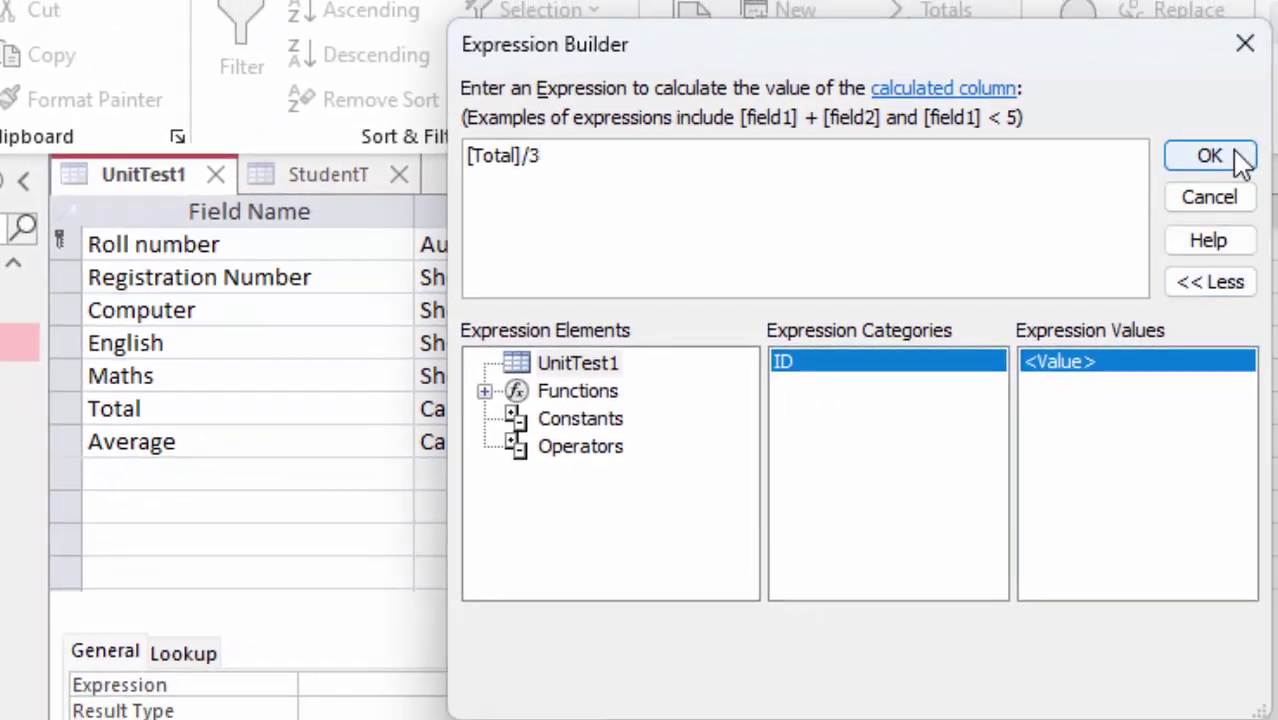
{"action": "left_click", "coordinate": [1210, 157]}
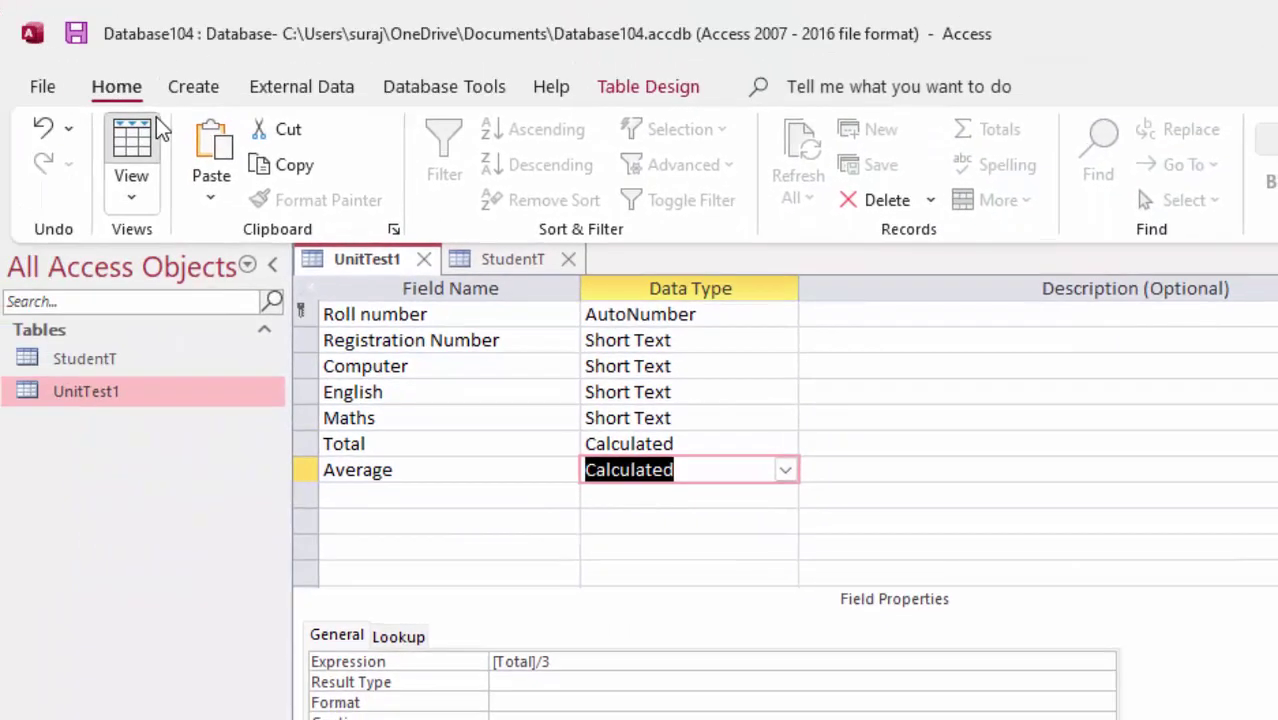
Step: Save UnitTest1, widen its Roll number and Registration Number columns, and open StudentT
{"action": "left_click", "coordinate": [155, 132]}
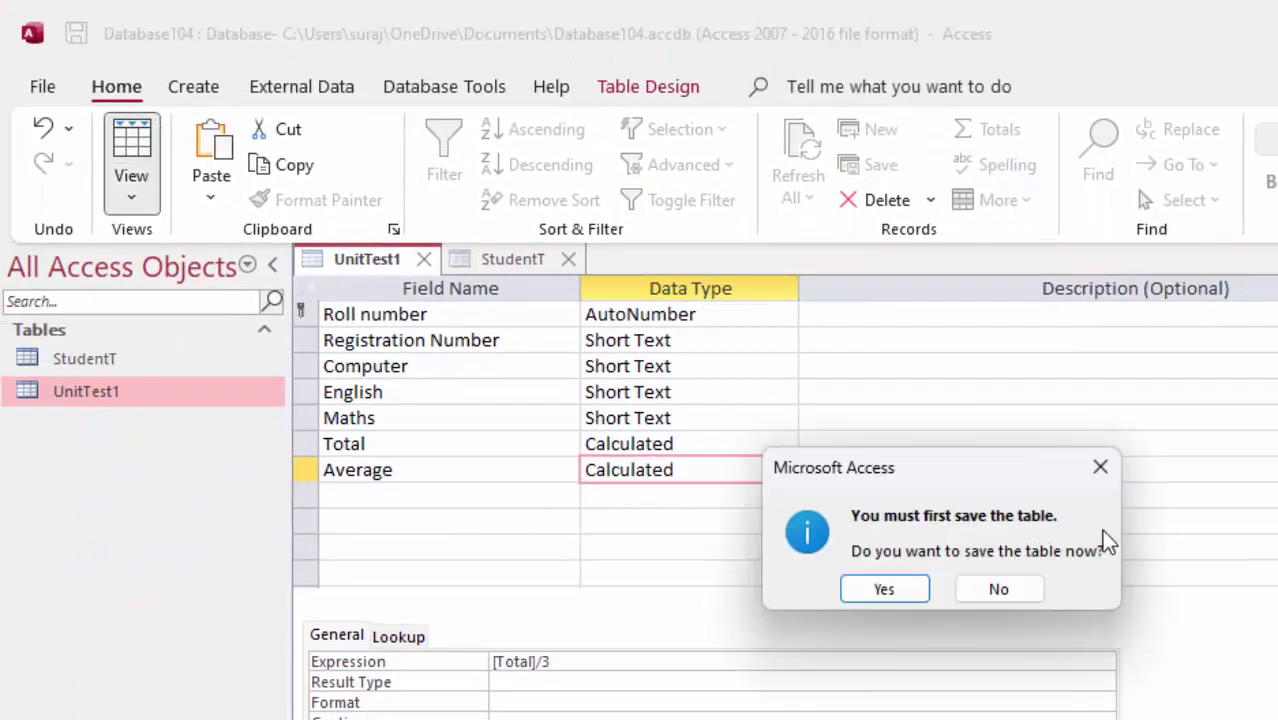
{"action": "left_click", "coordinate": [910, 594]}
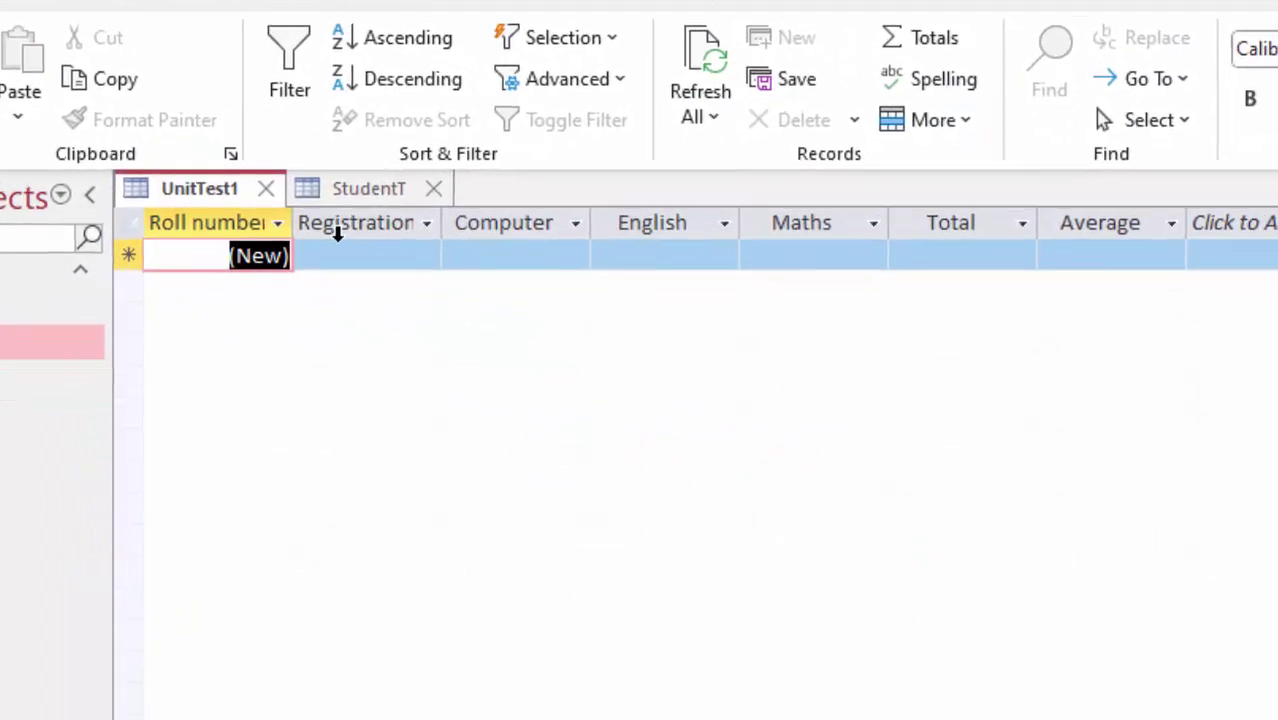
{"action": "left_click_drag", "start_coordinate": [404, 269], "coordinate": [499, 327]}
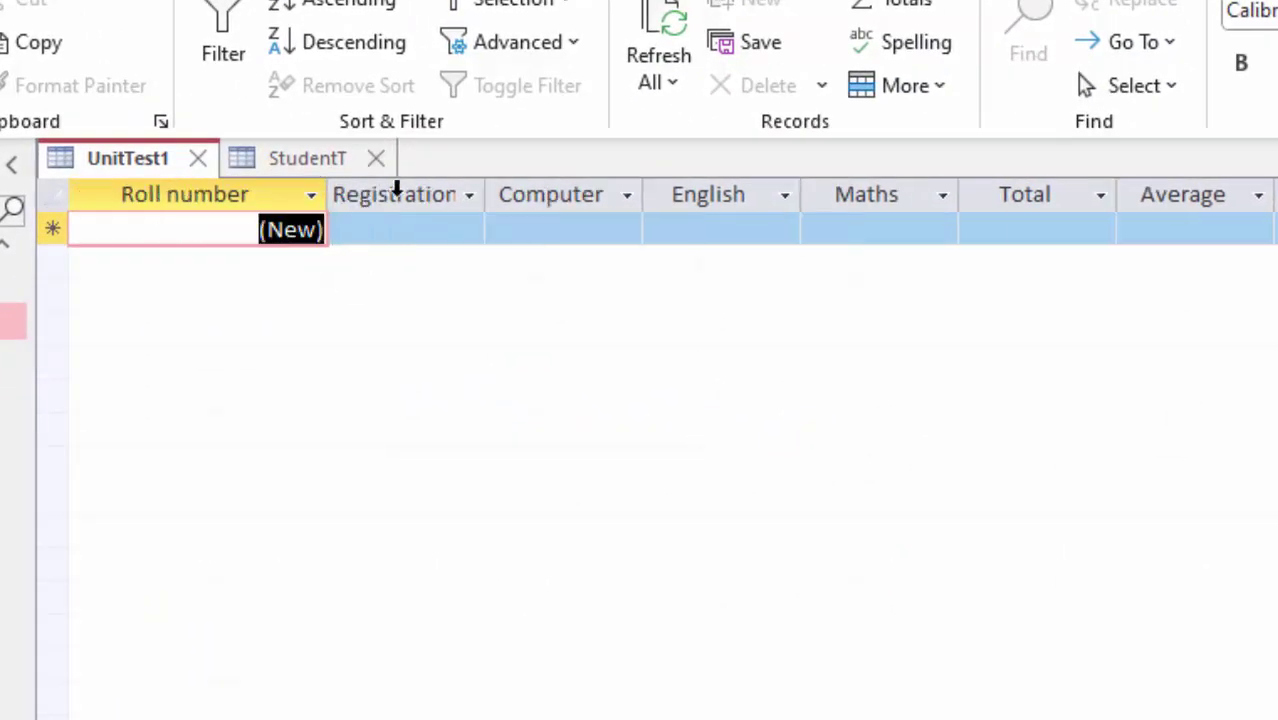
{"action": "left_click_drag", "start_coordinate": [488, 191], "coordinate": [548, 262]}
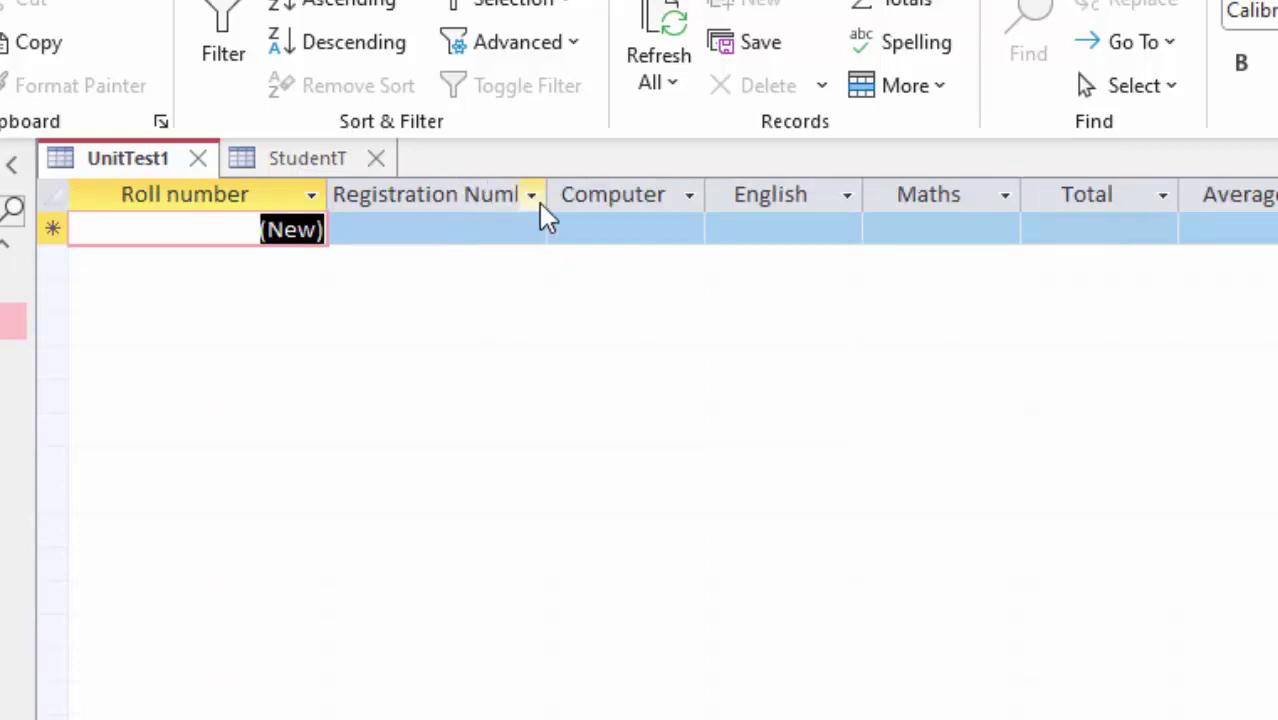
{"action": "left_click_drag", "start_coordinate": [548, 192], "coordinate": [620, 290]}
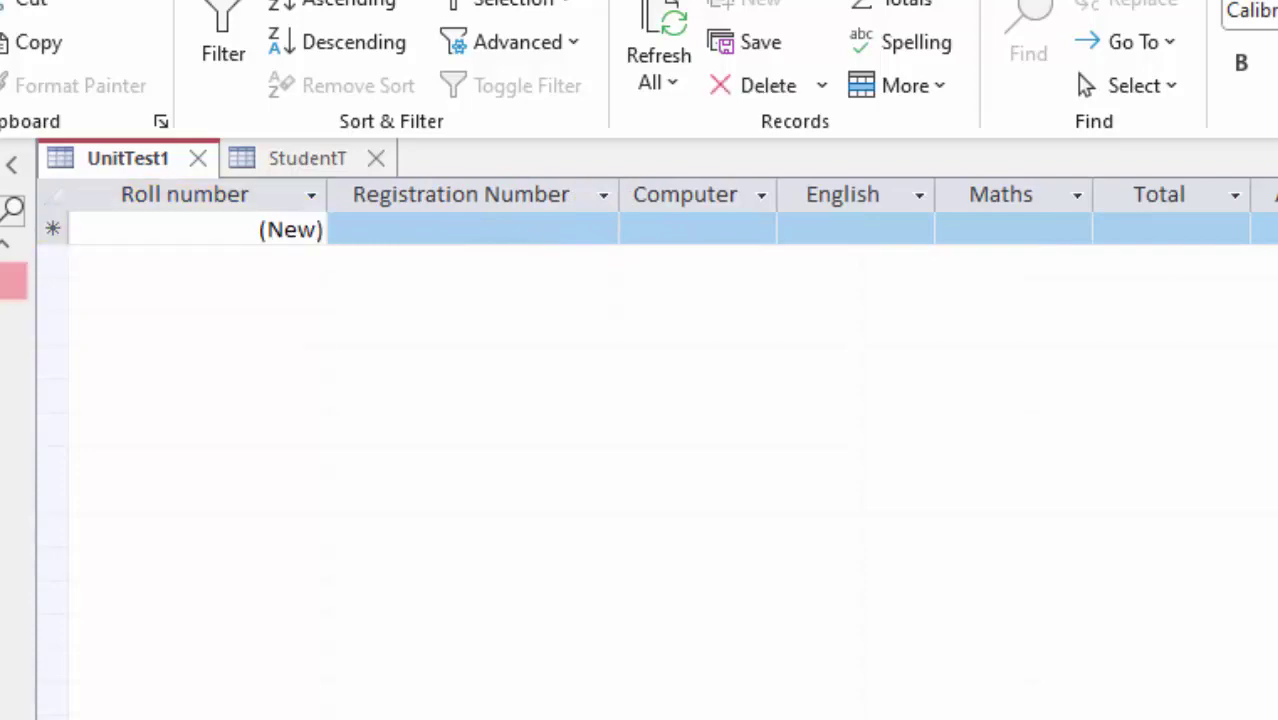
{"action": "double_click", "coordinate": [161, 430]}
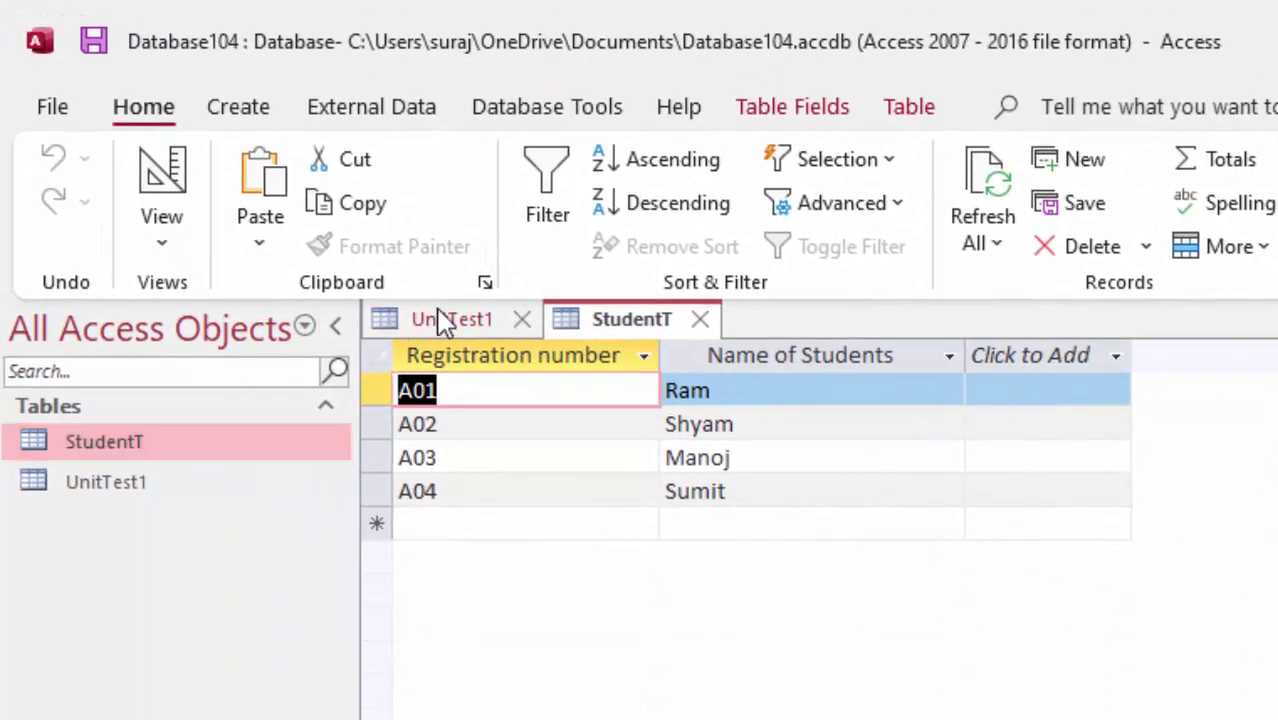
Step: Enter a new UnitTest1 record for A01 with marks 40, 60 and 89
{"action": "left_click", "coordinate": [442, 318]}
{"action": "left_click", "coordinate": [843, 398]}
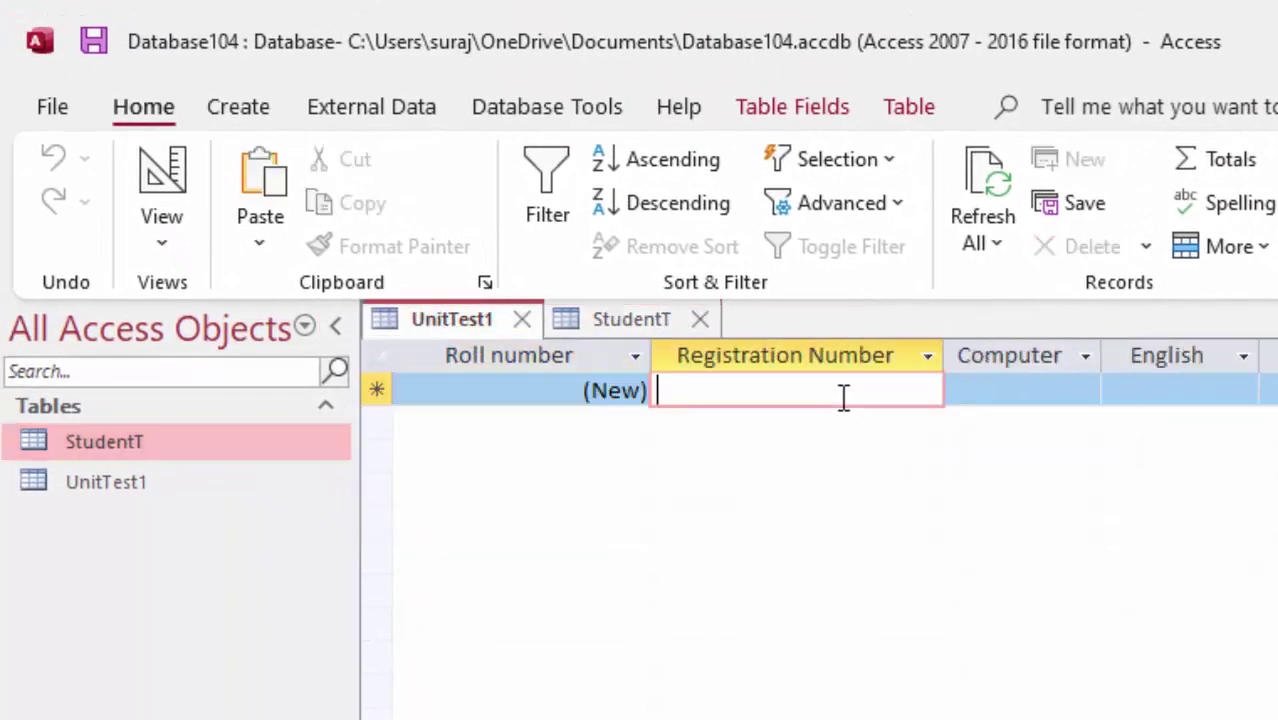
{"action": "type", "text": "A01"}
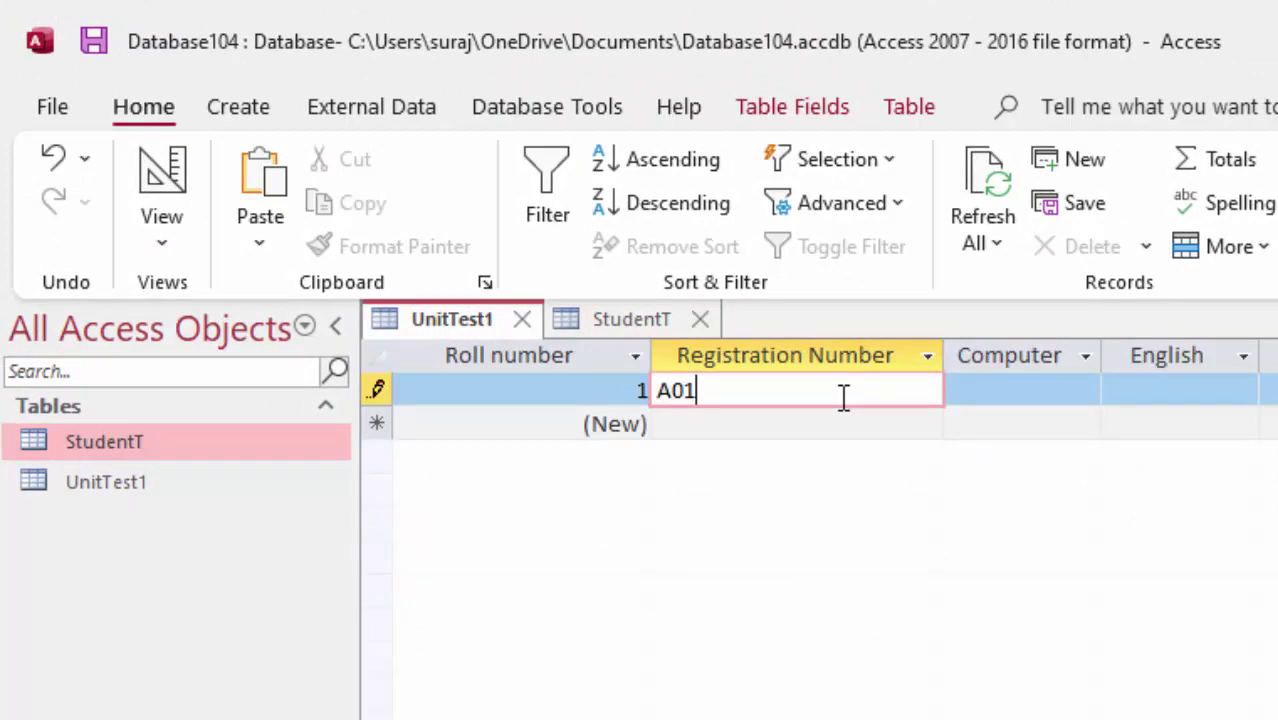
{"action": "key", "text": "Tab"}
{"action": "type", "text": "40"}
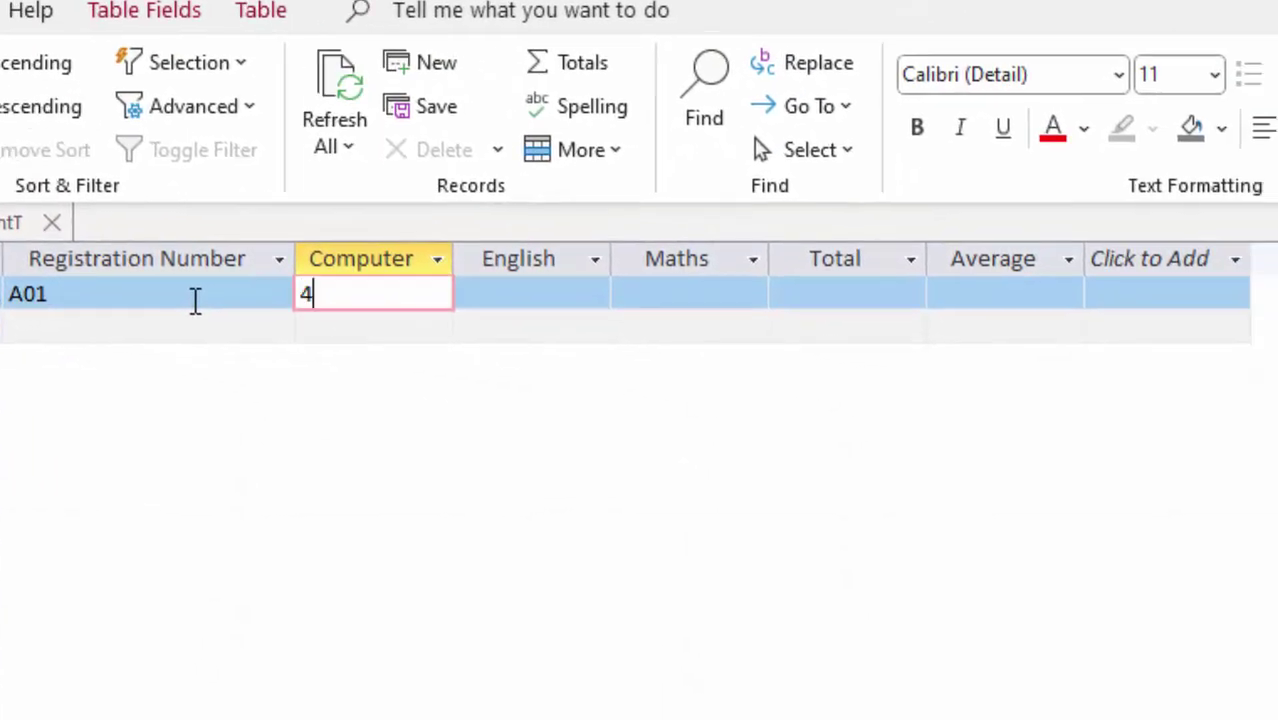
{"action": "key", "text": "Tab"}
{"action": "type", "text": "6"}
{"action": "key", "text": "Tab"}
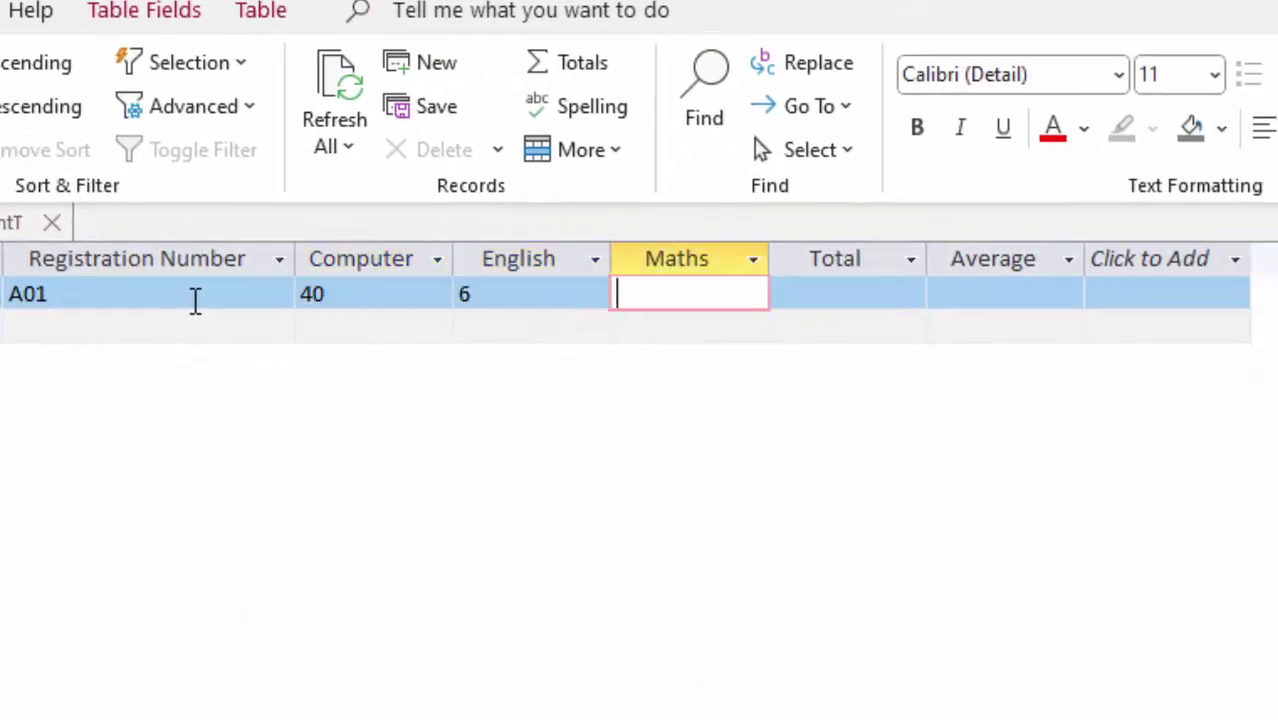
{"action": "type", "text": "0"}
{"action": "key", "text": "Tab"}
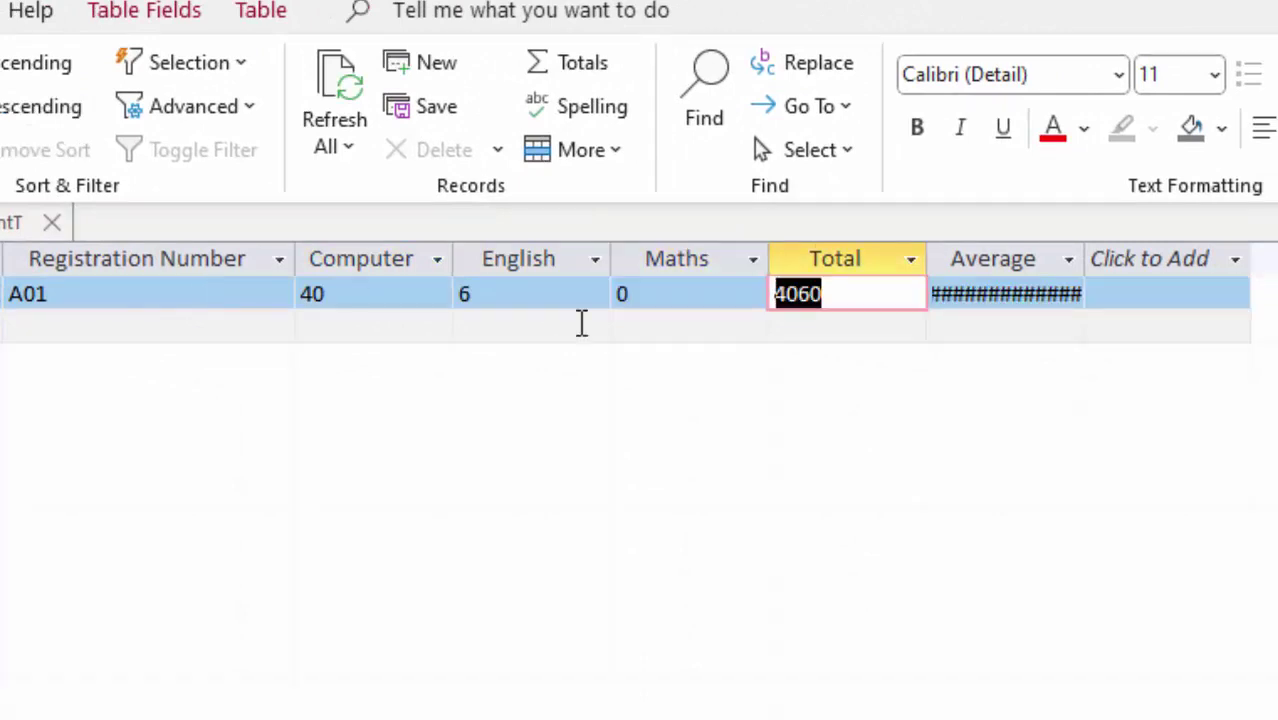
Step: Correct A01's English and Maths marks to 60 and 89, then return to Design view
{"action": "left_click", "coordinate": [625, 292]}
{"action": "left_click_drag", "start_coordinate": [588, 282], "coordinate": [662, 306]}
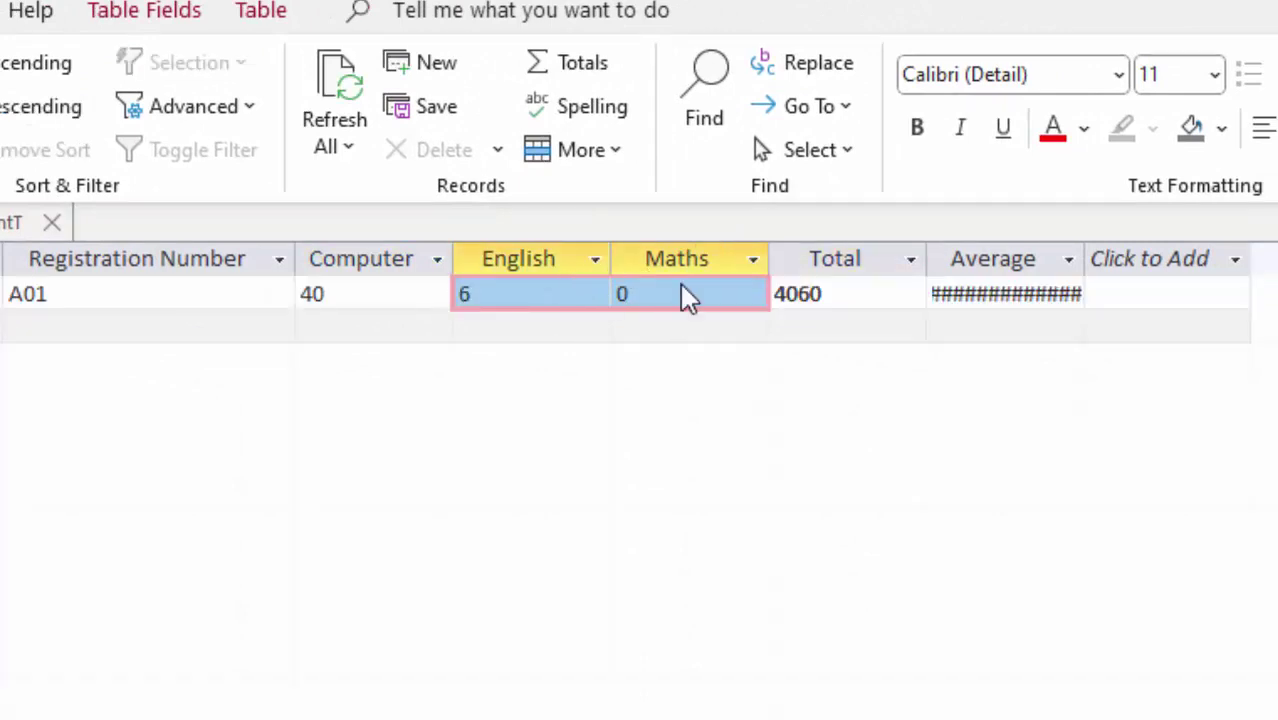
{"action": "left_click", "coordinate": [665, 294]}
{"action": "key", "text": "BackSpace"}
{"action": "type", "text": "89"}
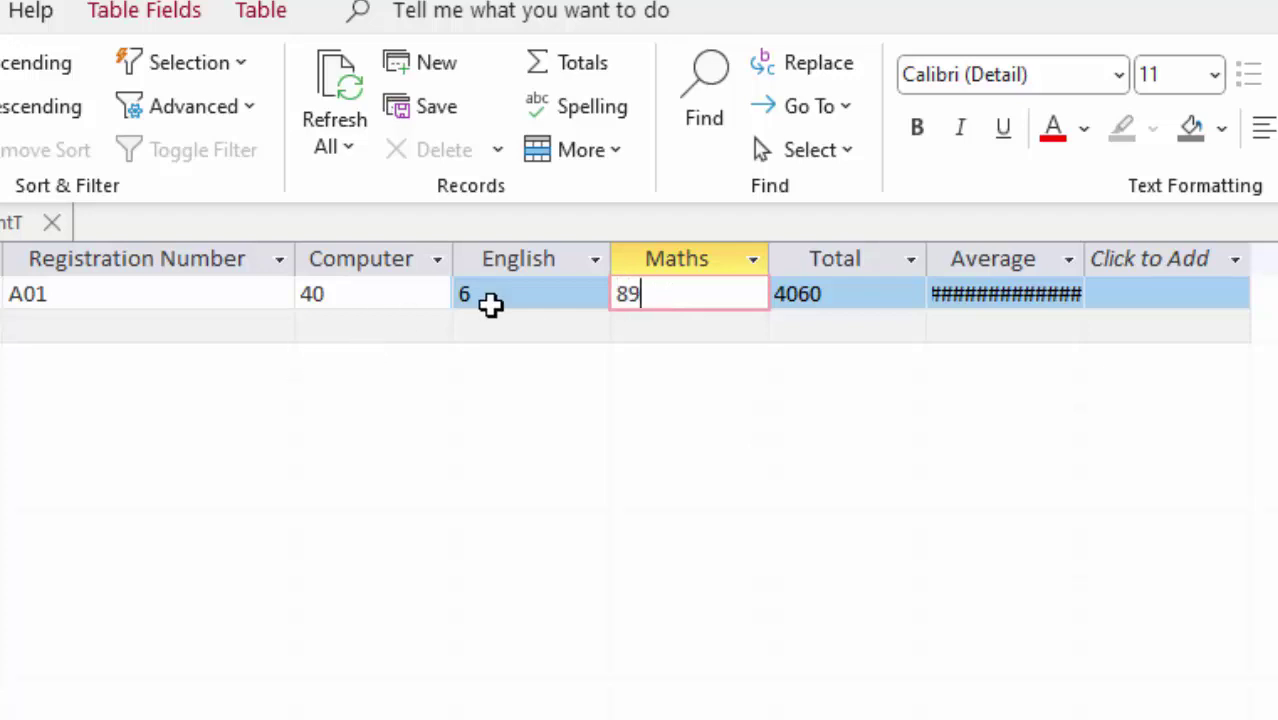
{"action": "left_click", "coordinate": [500, 283]}
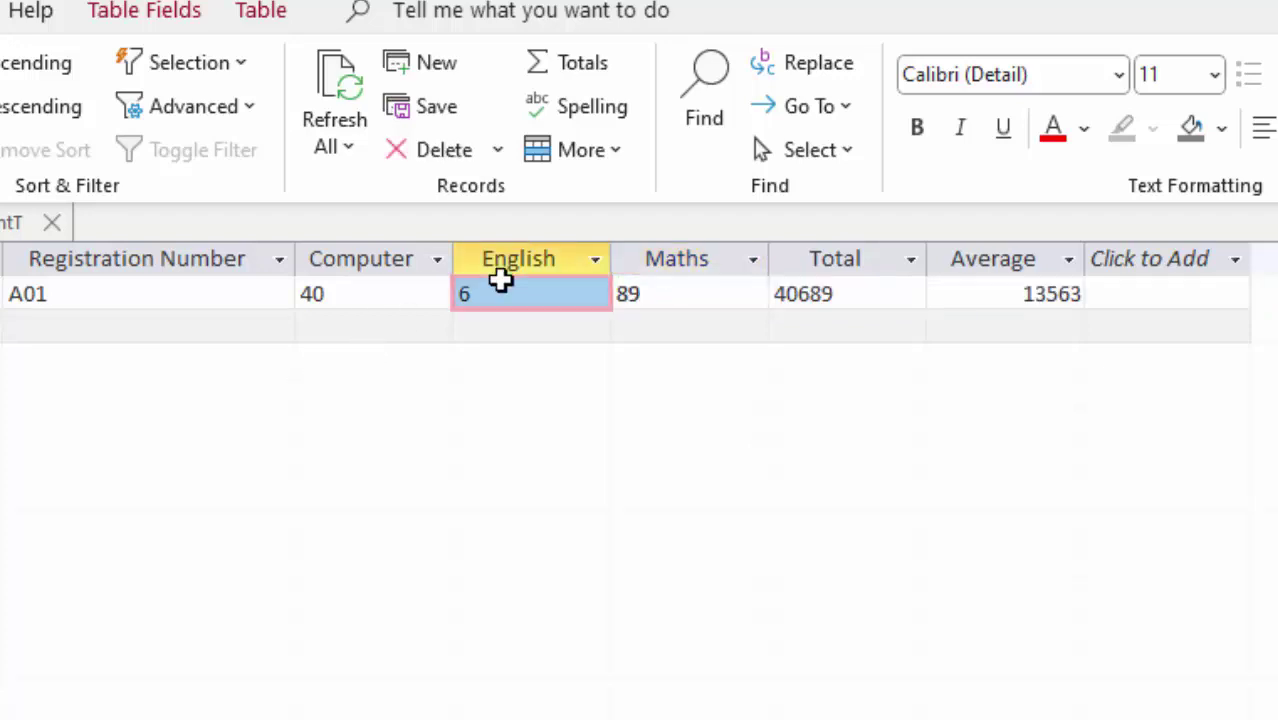
{"action": "left_click", "coordinate": [494, 293]}
{"action": "type", "text": "0"}
{"action": "key", "text": "Tab"}
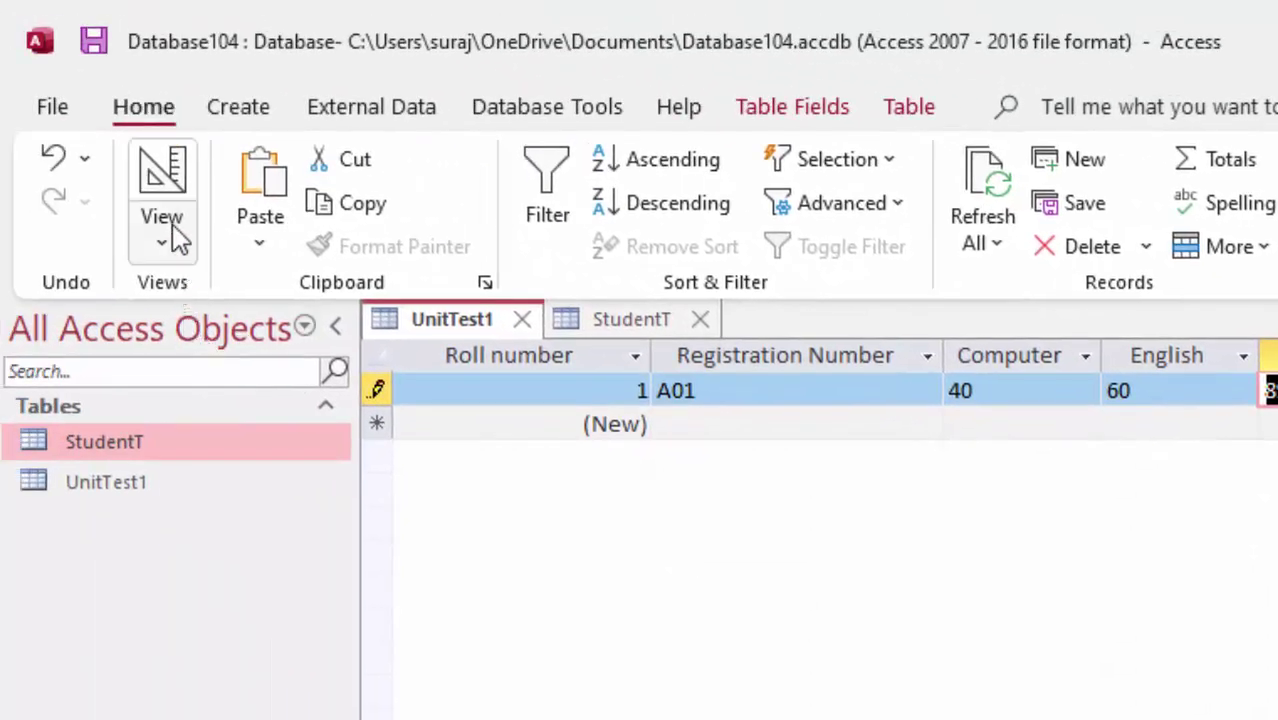
{"action": "left_click", "coordinate": [171, 234]}
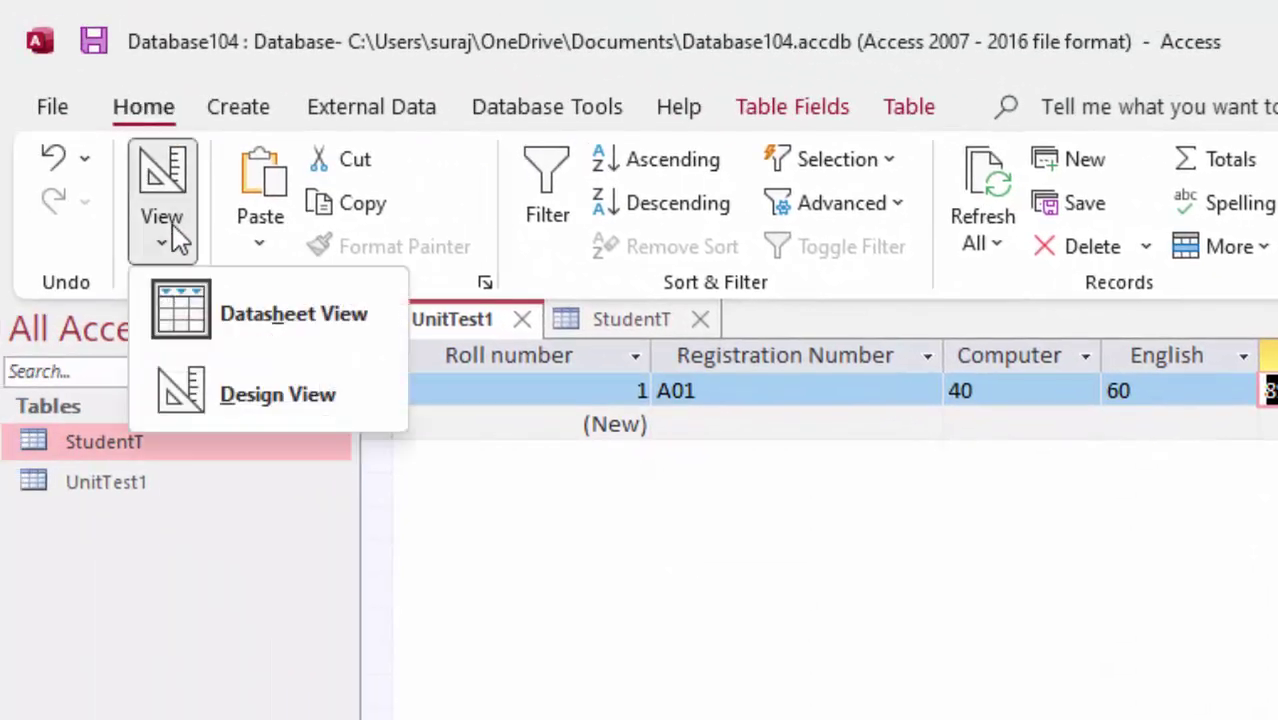
{"action": "left_click", "coordinate": [272, 400]}
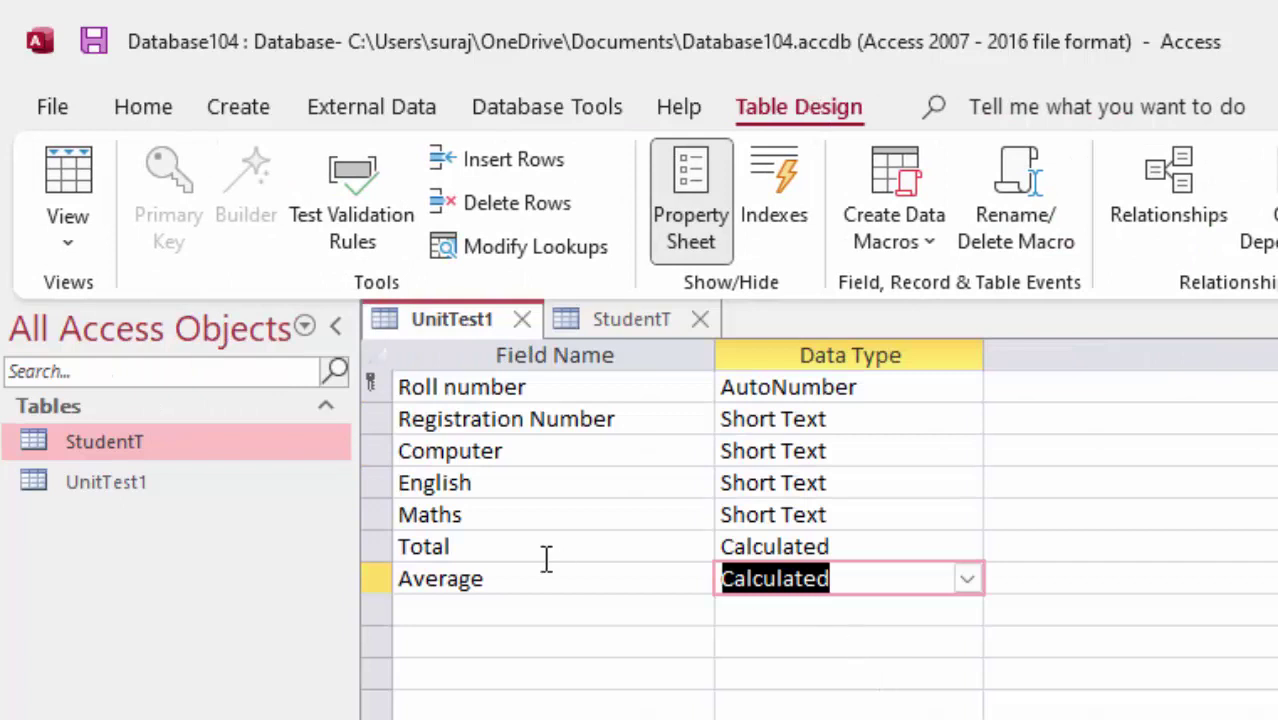
Step: Change the Computer, English and Maths fields to the Number data type
{"action": "left_click", "coordinate": [921, 547]}
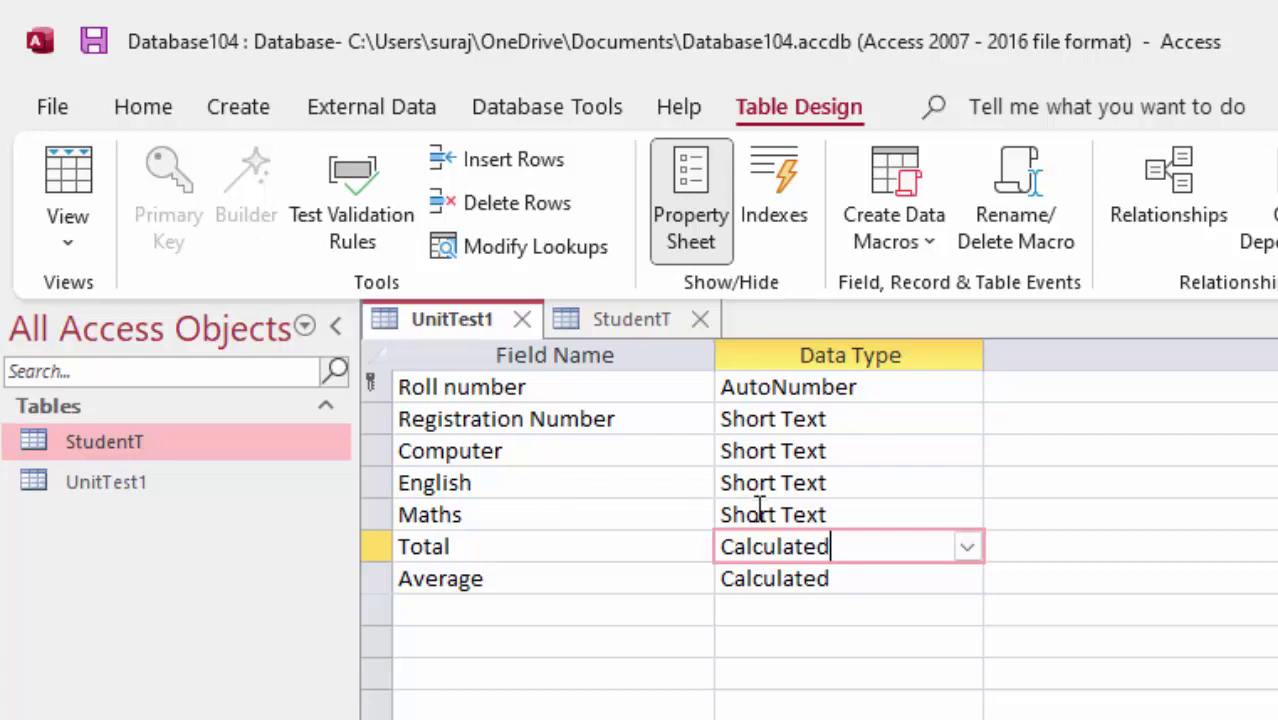
{"action": "left_click", "coordinate": [845, 451]}
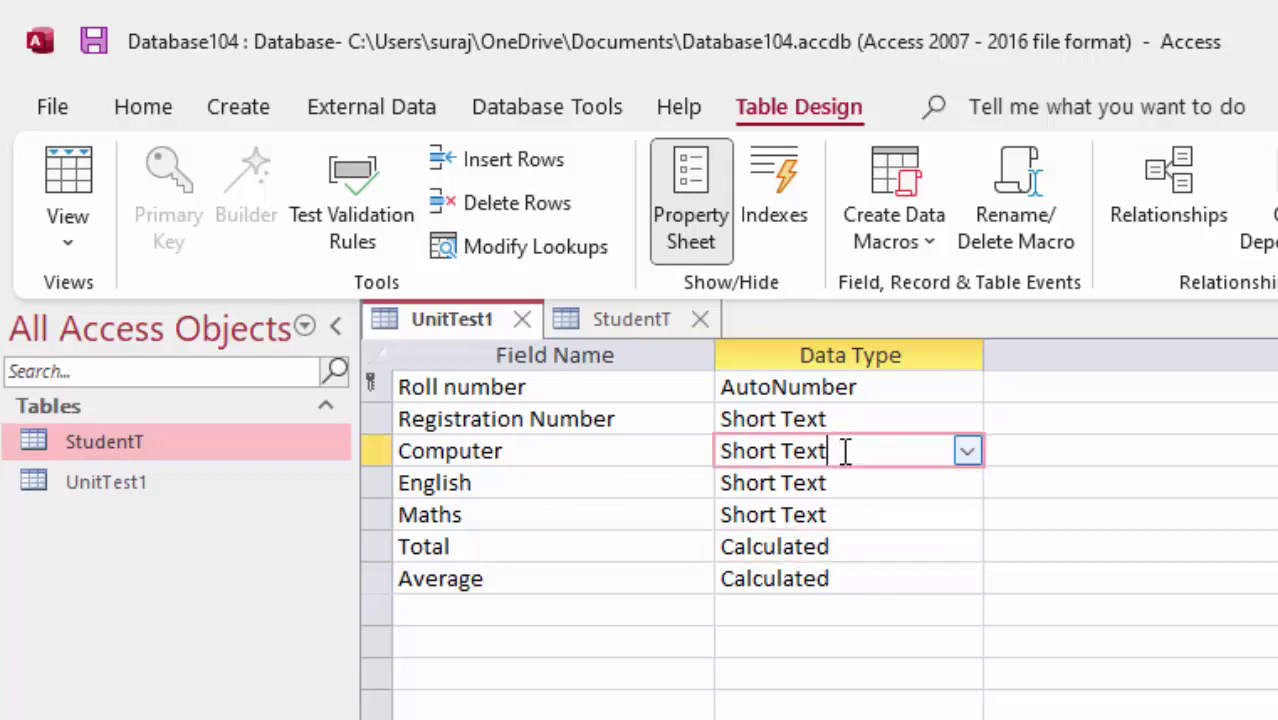
{"action": "left_click", "coordinate": [967, 453]}
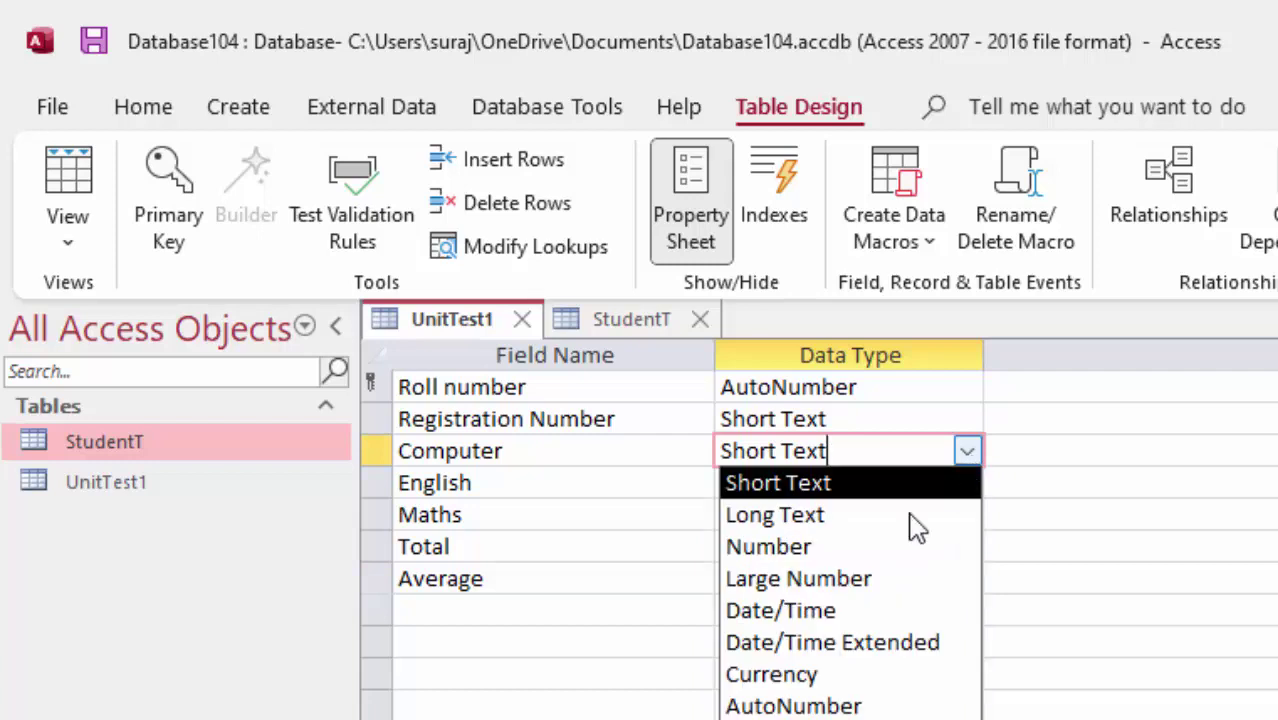
{"action": "left_click", "coordinate": [874, 548]}
{"action": "left_click", "coordinate": [893, 481]}
{"action": "left_click", "coordinate": [967, 483]}
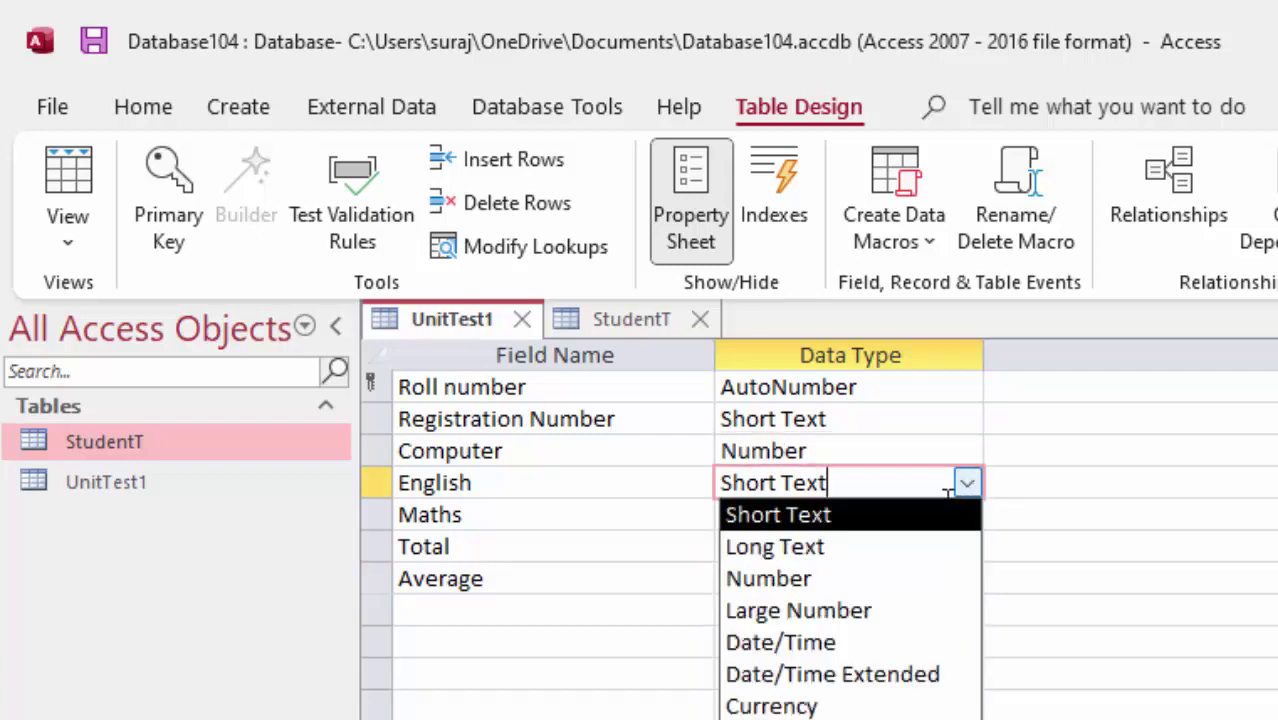
{"action": "left_click", "coordinate": [874, 577]}
{"action": "left_click", "coordinate": [889, 512]}
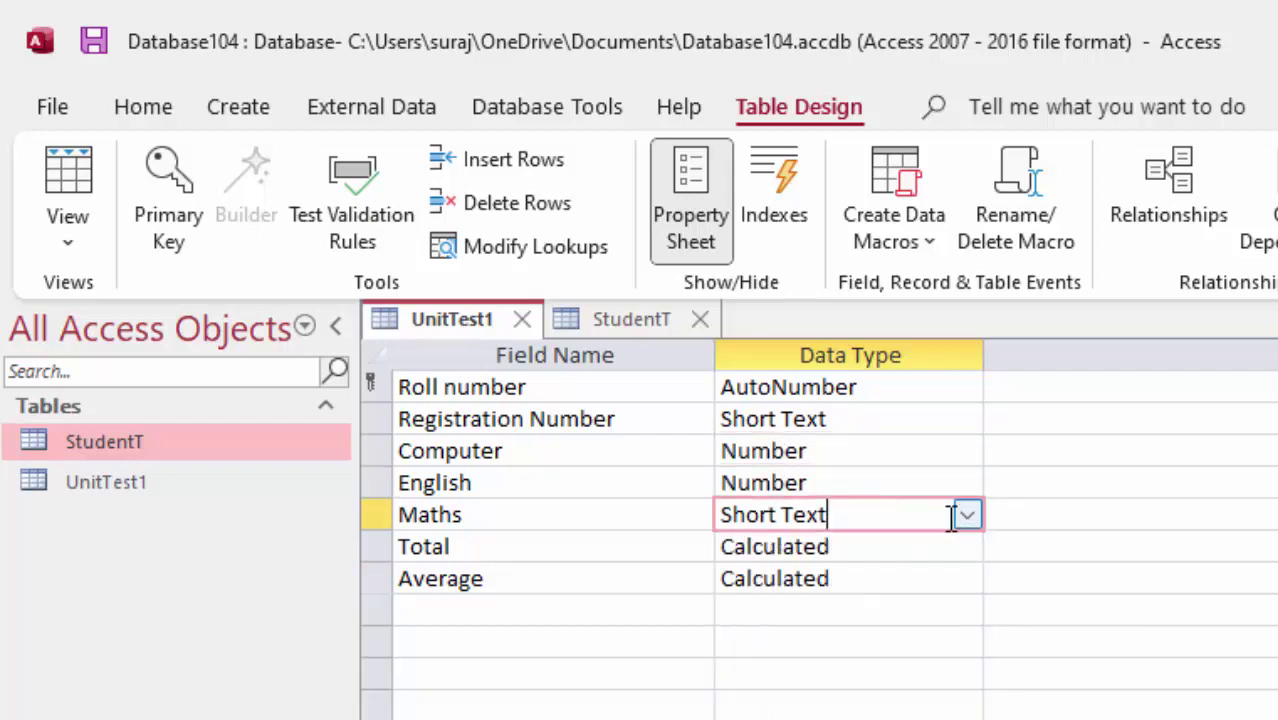
{"action": "left_click", "coordinate": [967, 515]}
{"action": "key", "text": "Escape"}
{"action": "type", "text": "n"}
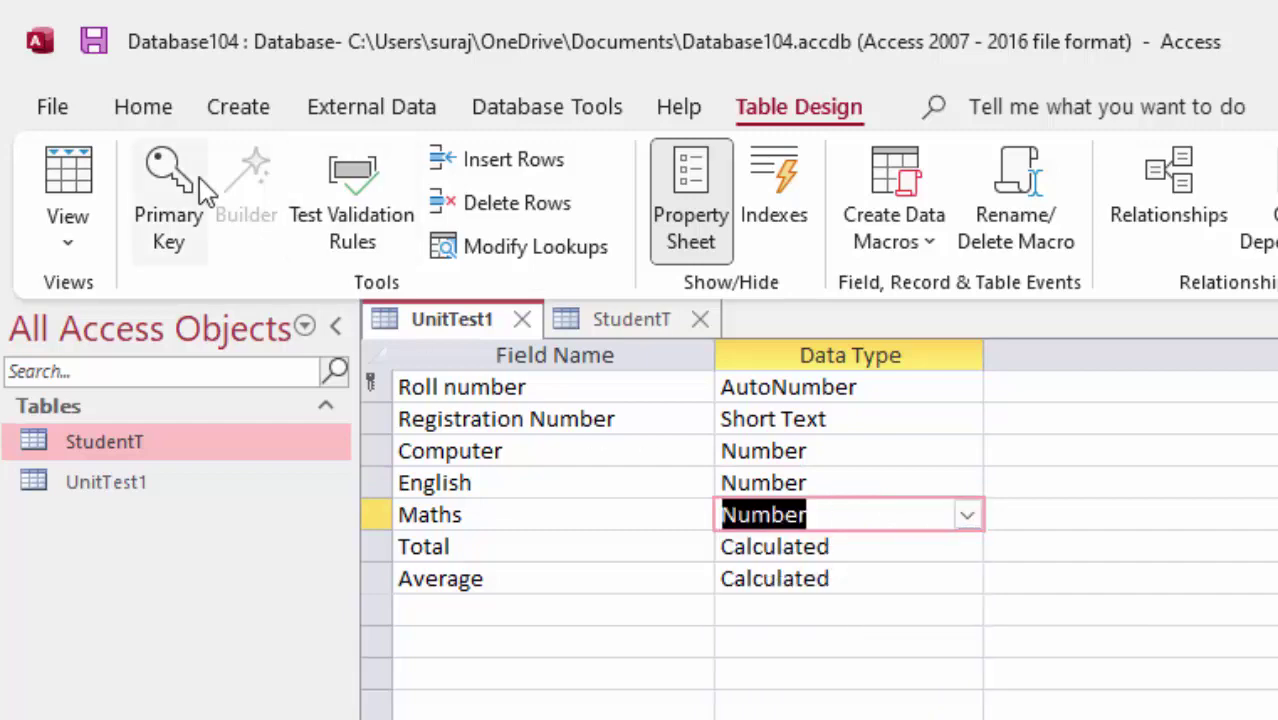
Step: Save UnitTest1 and accept the calculated-column and data-loss warnings to show its datasheet
{"action": "left_click", "coordinate": [70, 178]}
{"action": "left_click", "coordinate": [1090, 716]}
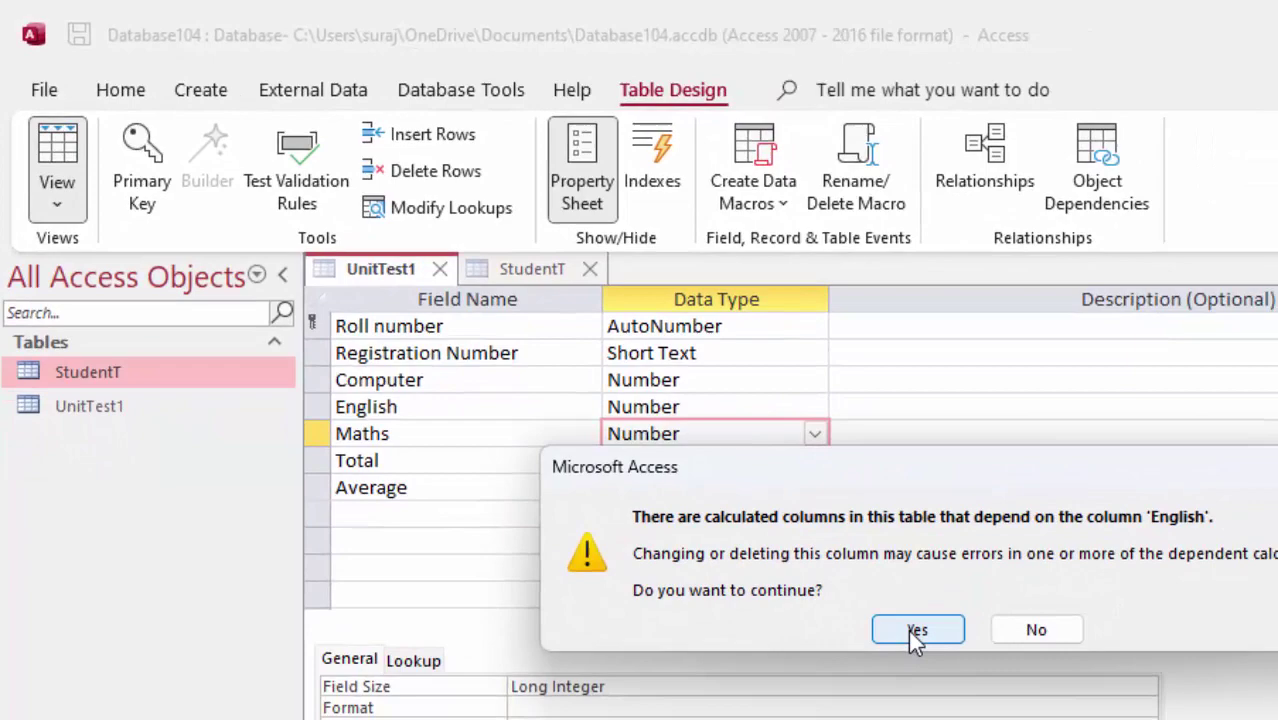
{"action": "left_click", "coordinate": [908, 630]}
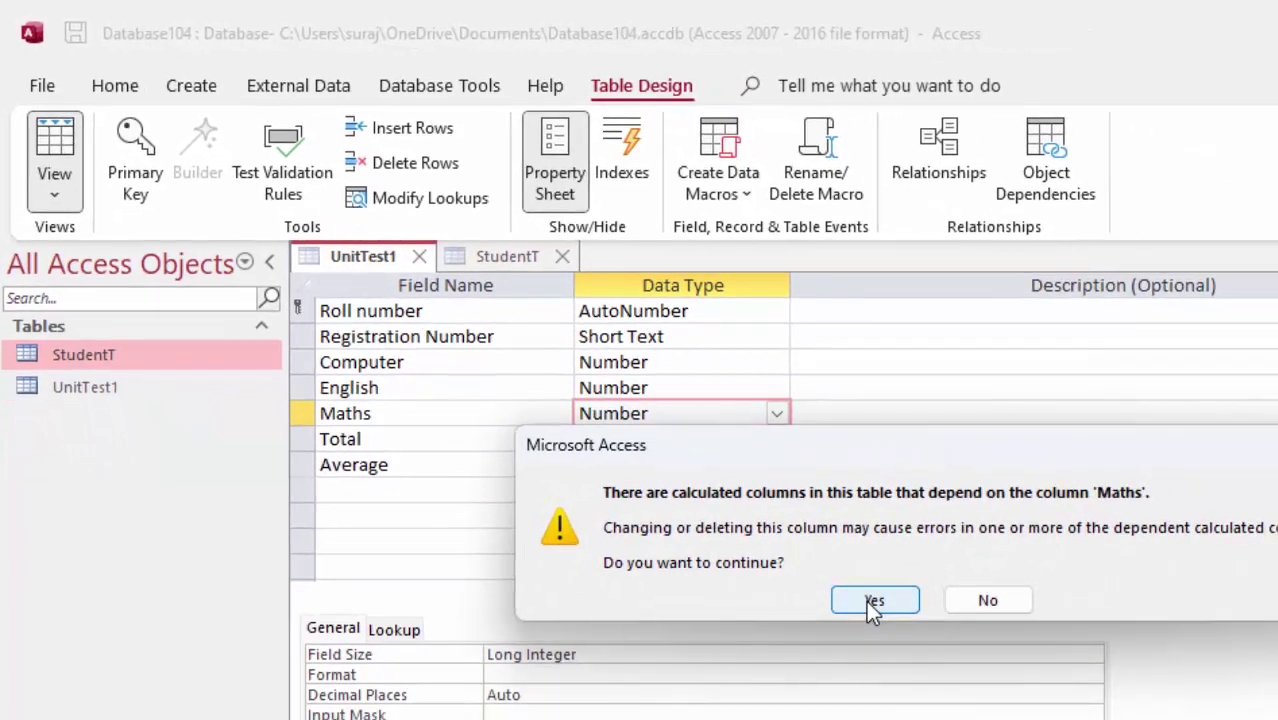
{"action": "left_click", "coordinate": [866, 600]}
{"action": "left_click", "coordinate": [866, 600]}
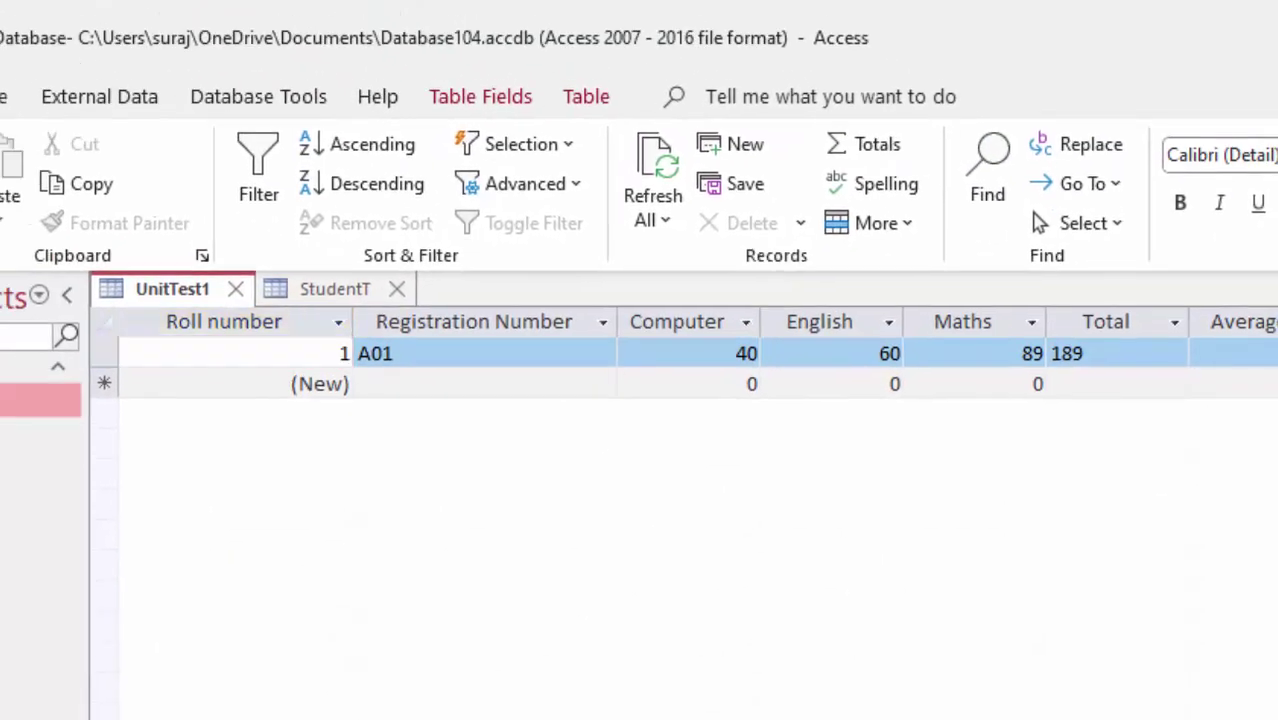
Step: Create a new blank table and save it as 'Unit test2' in Design view
{"action": "left_click", "coordinate": [335, 288]}
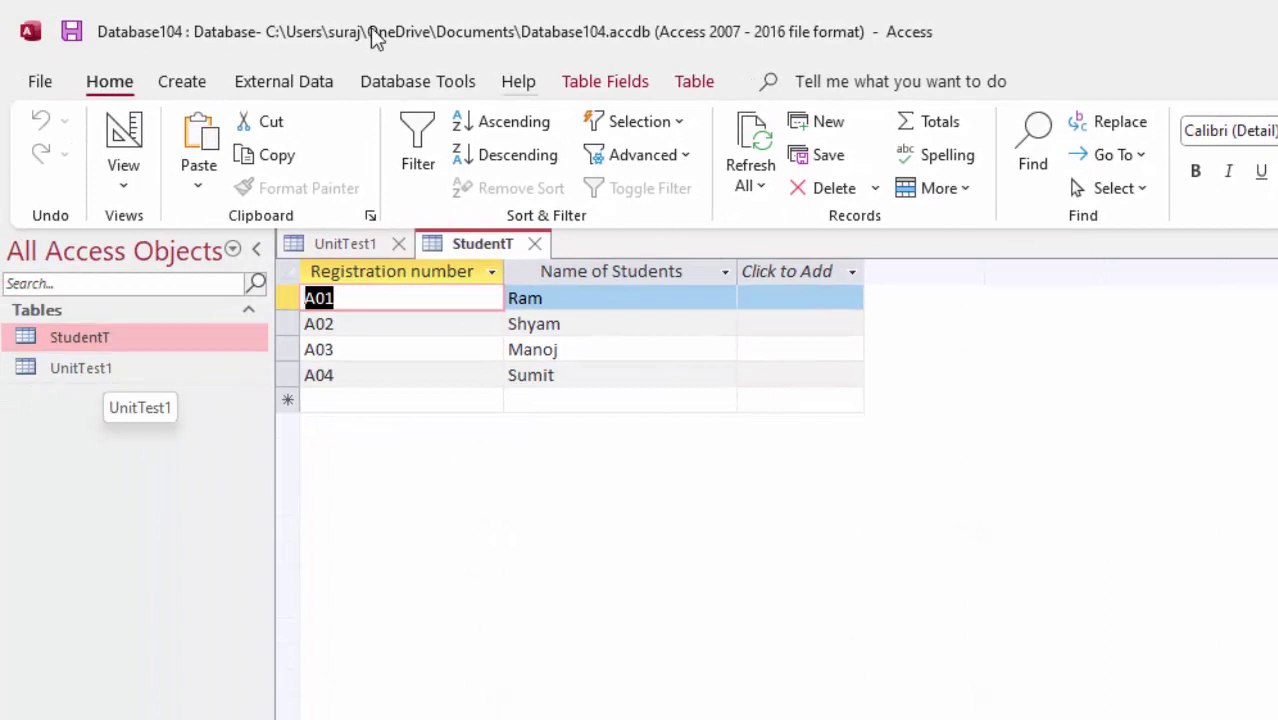
{"action": "left_click", "coordinate": [175, 88]}
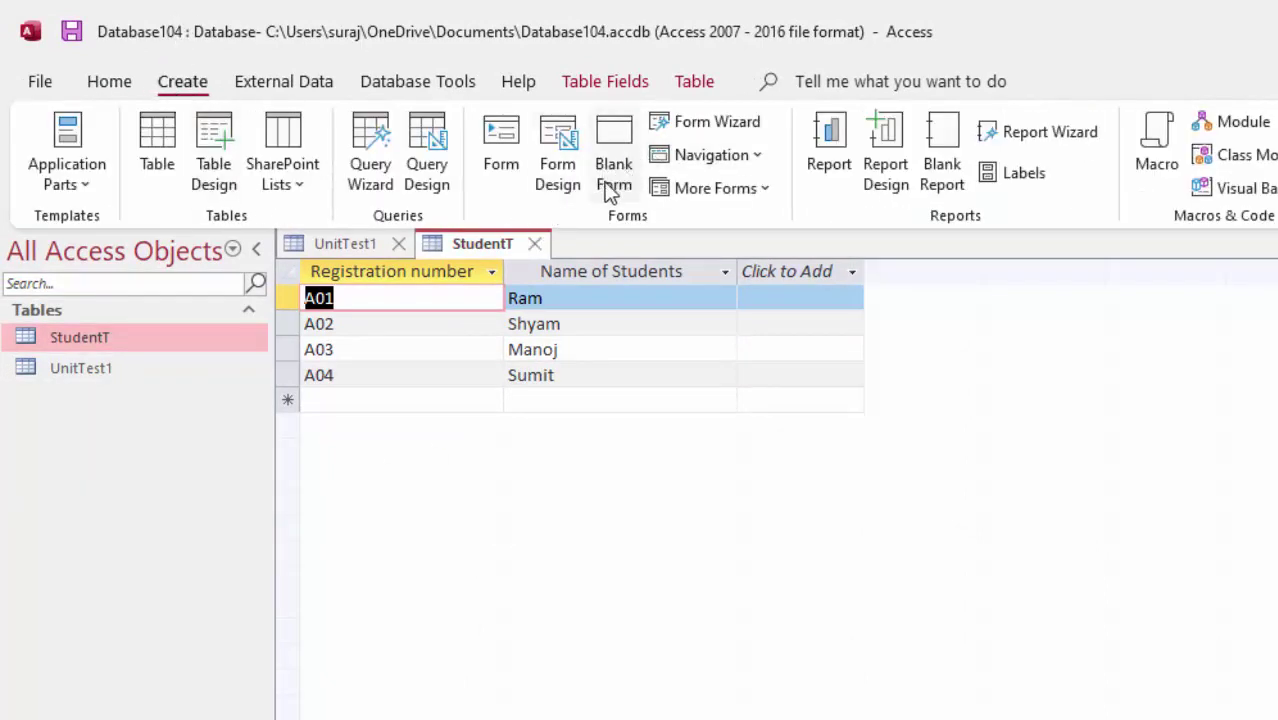
{"action": "left_click", "coordinate": [157, 160]}
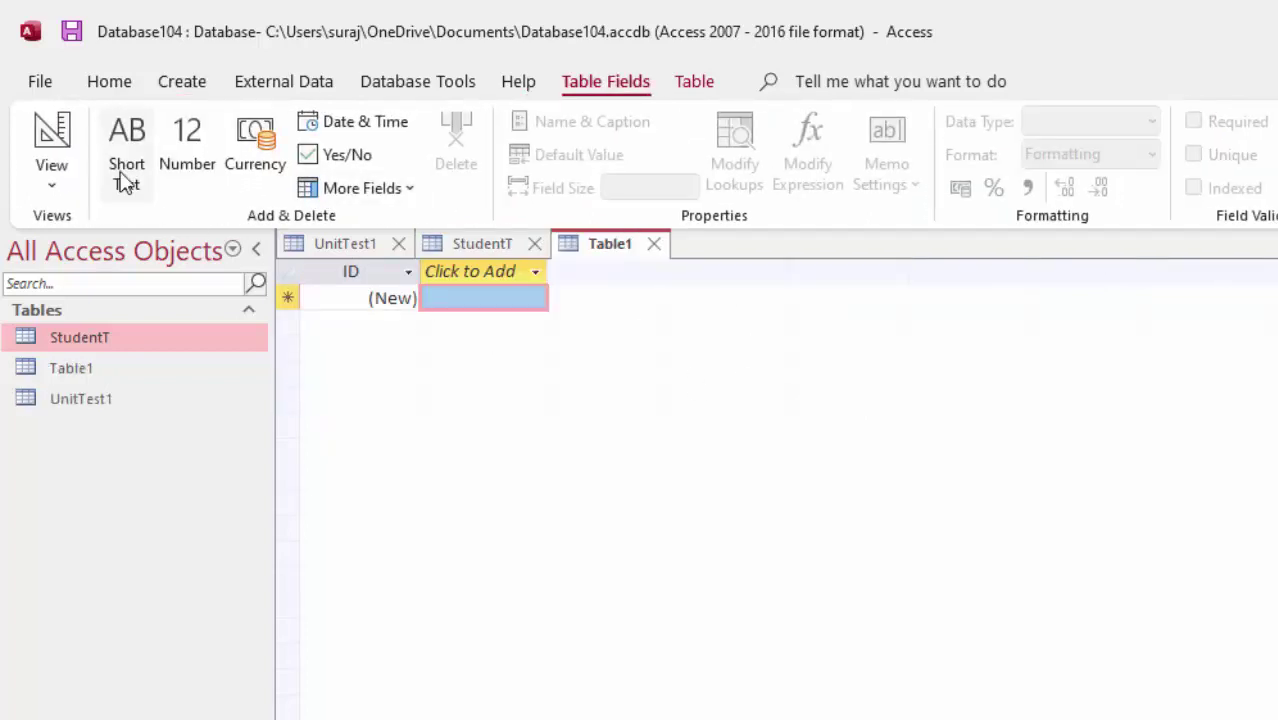
{"action": "left_click", "coordinate": [51, 145]}
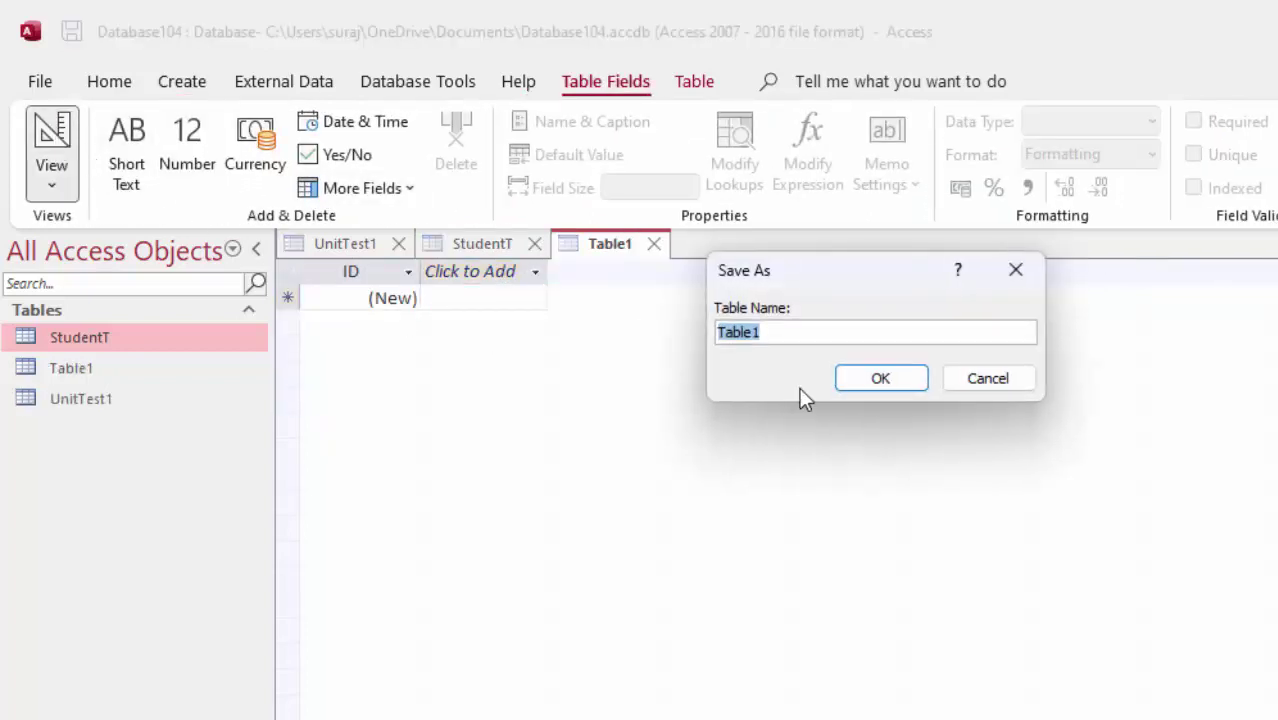
{"action": "key", "text": "BackSpace"}
{"action": "type", "text": "U"}
{"action": "type", "text": "n"}
{"action": "type", "text": "it"}
{"action": "type", "text": " tes"}
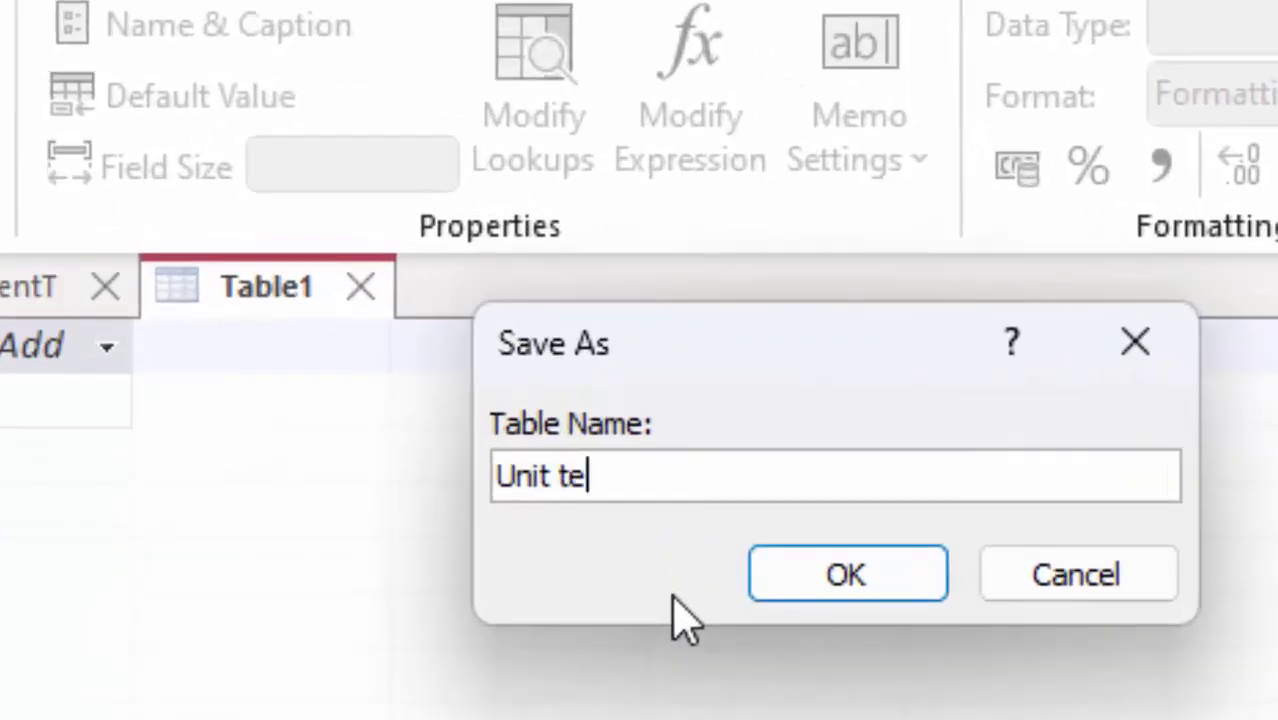
{"action": "type", "text": "t2"}
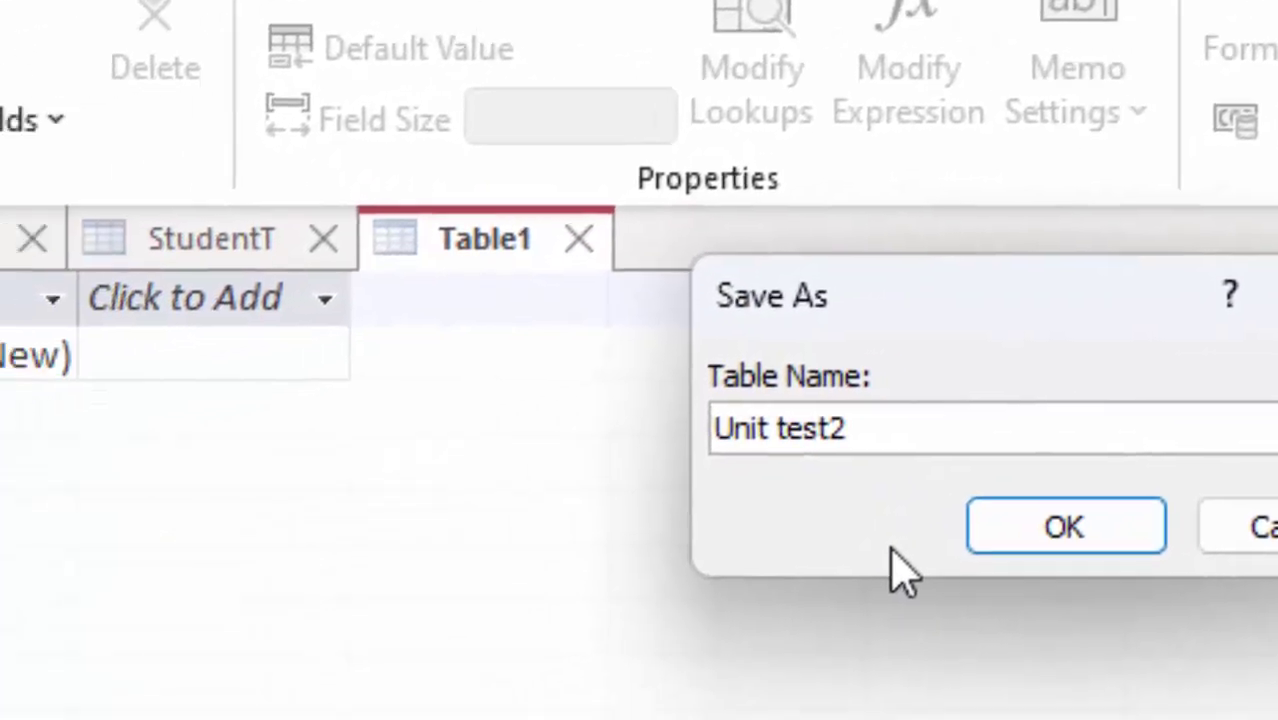
{"action": "key", "text": "Return"}
Step: Rename the first field to 'Scholar id', keeping its AutoNumber type
{"action": "key", "text": "BackSpace"}
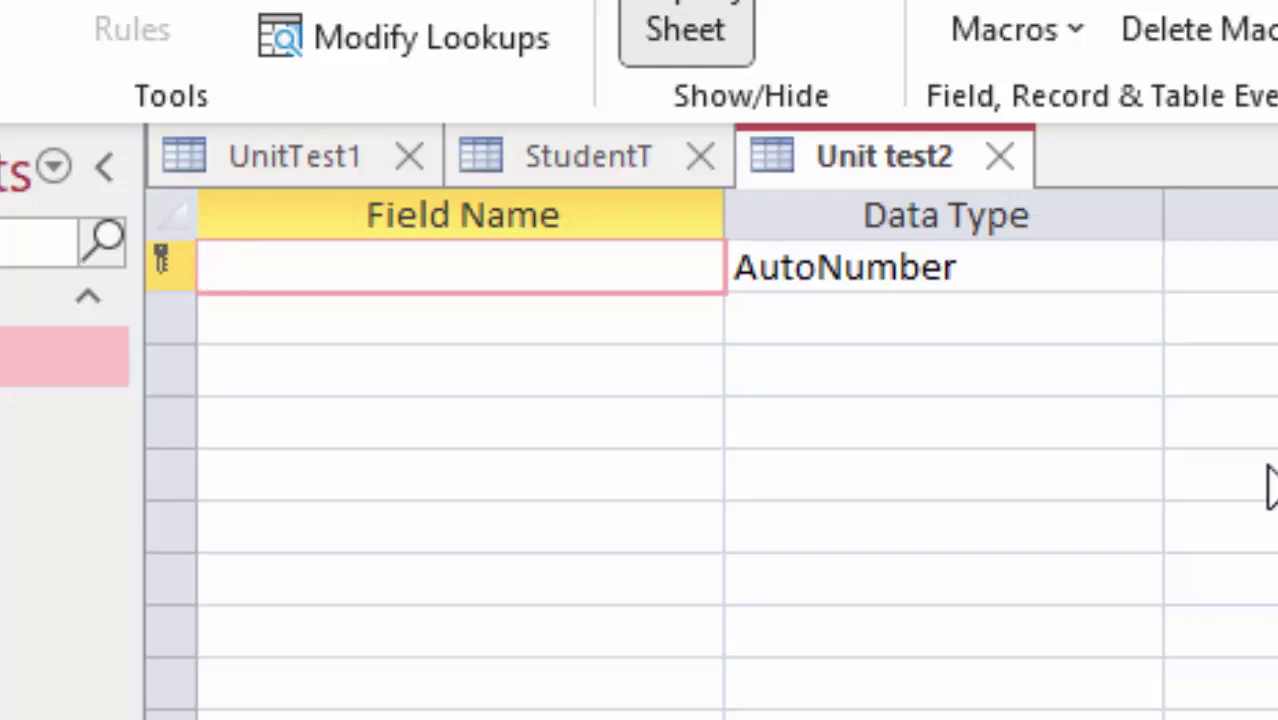
{"action": "type", "text": "Sch"}
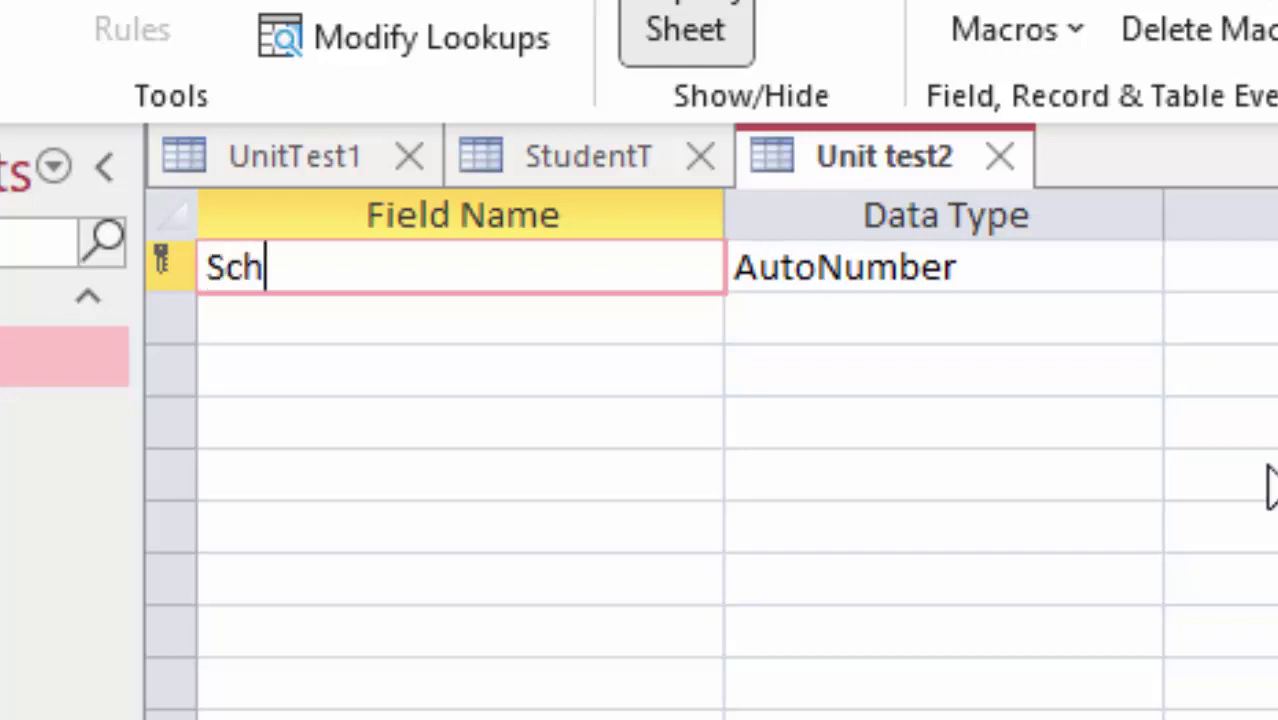
{"action": "type", "text": "ol"}
{"action": "type", "text": "ar"}
{"action": "type", "text": " id"}
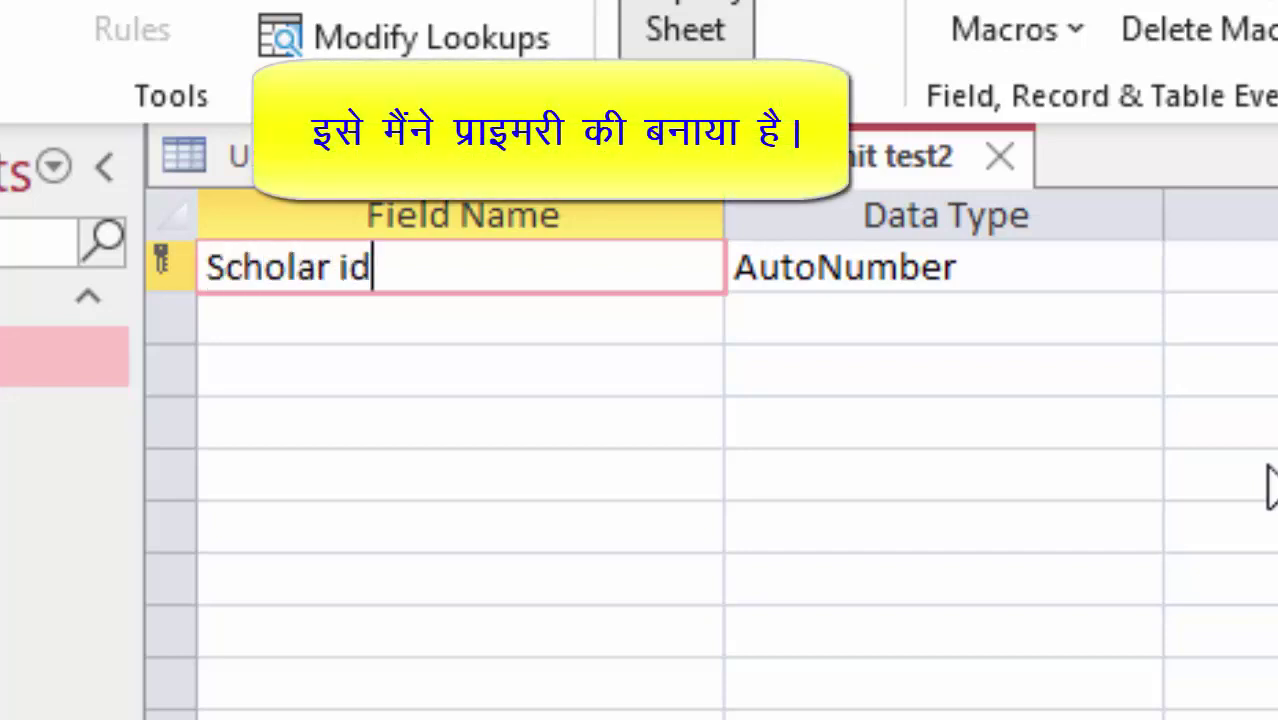
{"action": "left_click", "coordinate": [1108, 256]}
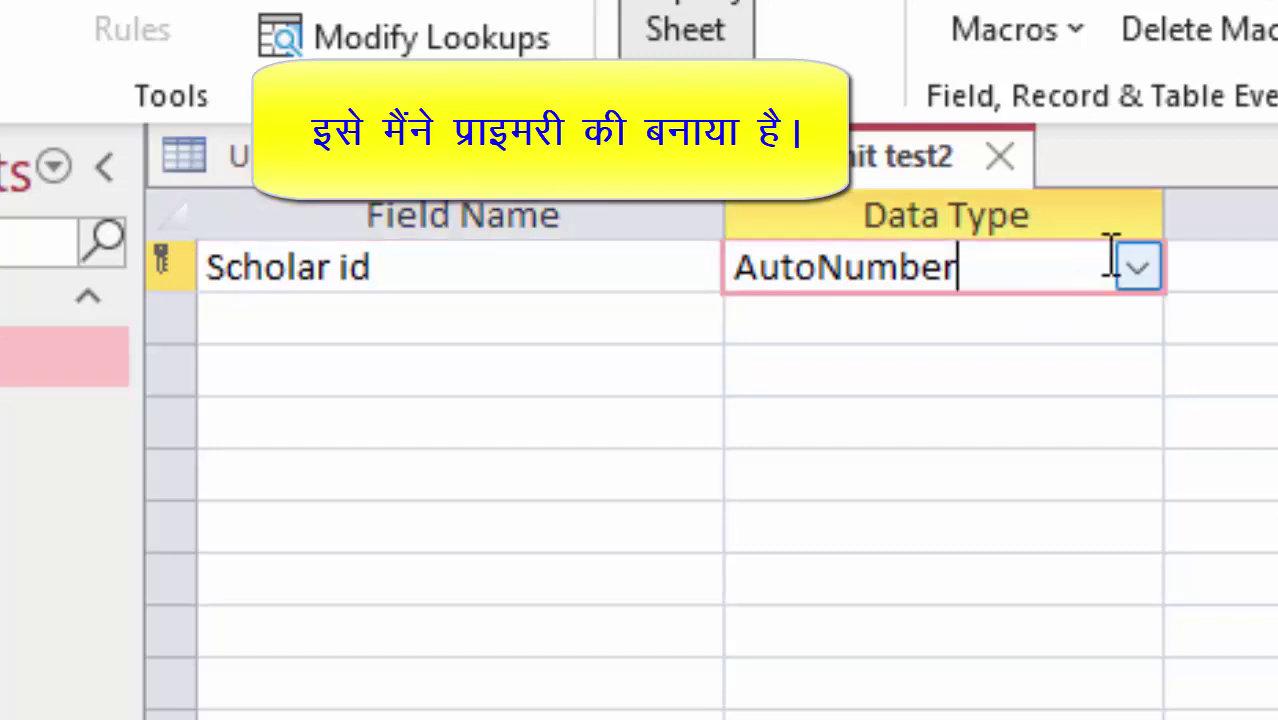
{"action": "left_click", "coordinate": [1150, 266]}
{"action": "left_click", "coordinate": [1150, 266]}
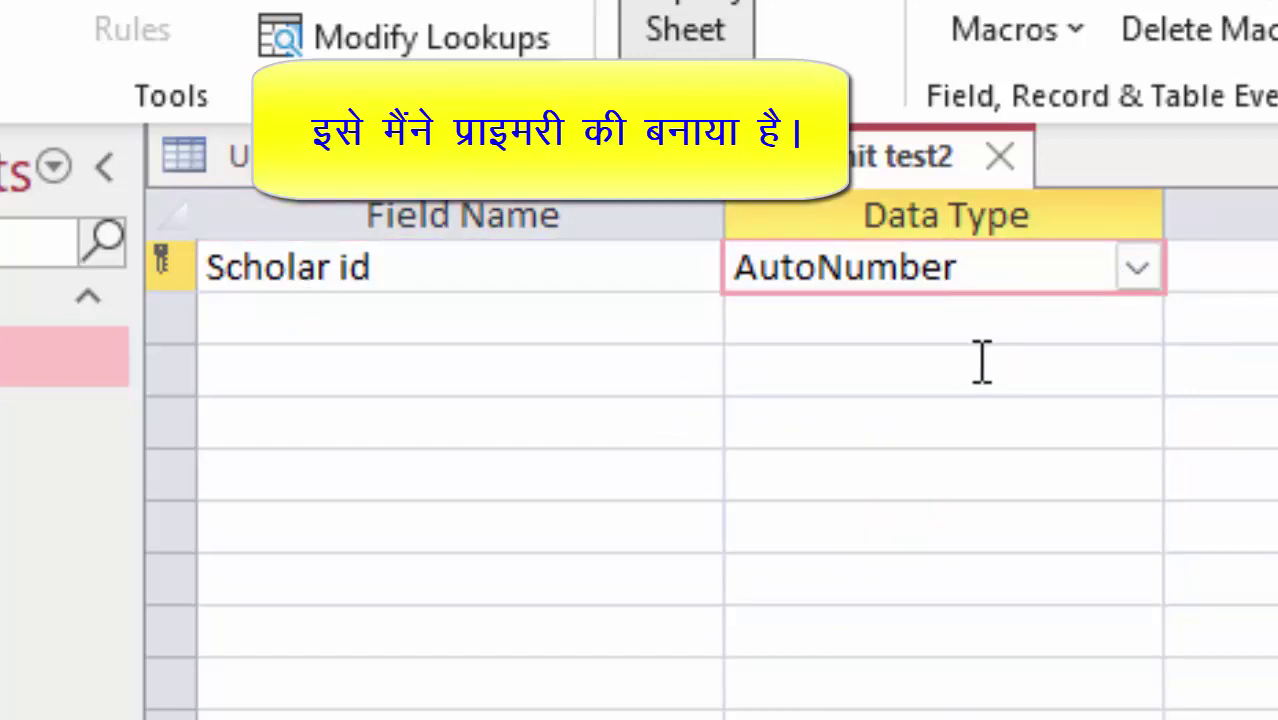
Step: Add fields named Computer, English and Maths
{"action": "left_click", "coordinate": [545, 306]}
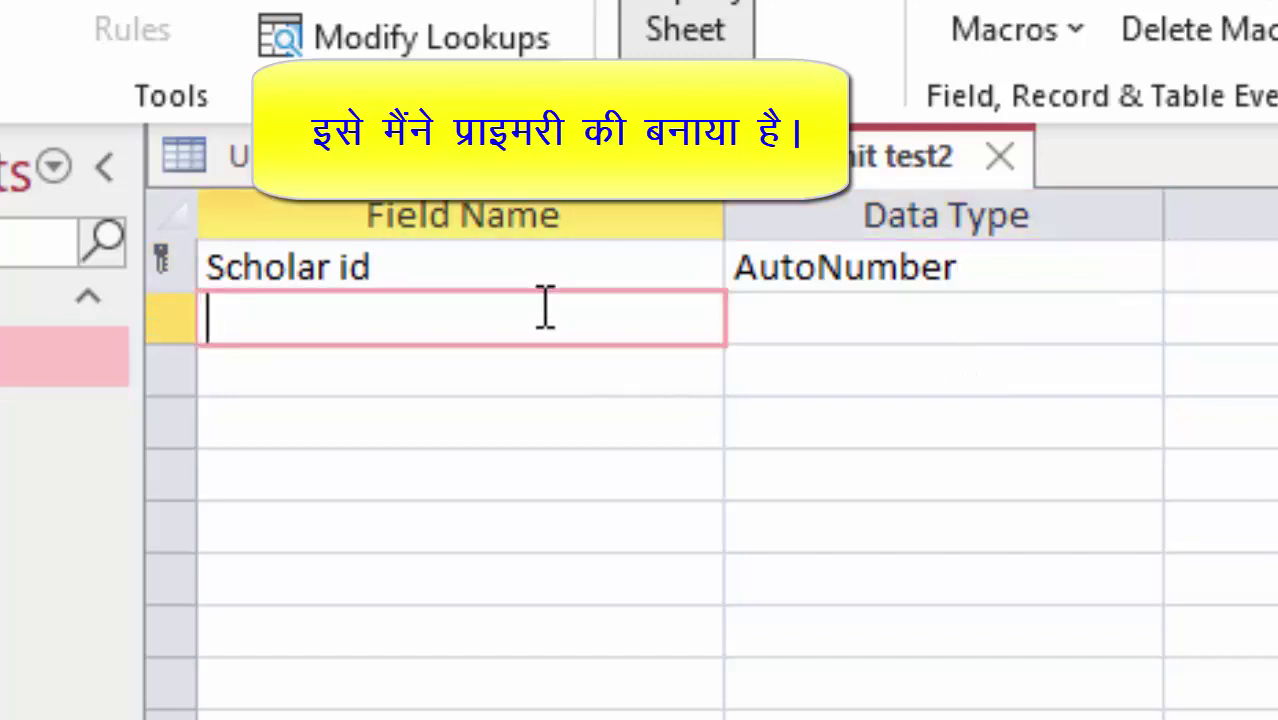
{"action": "type", "text": "Com"}
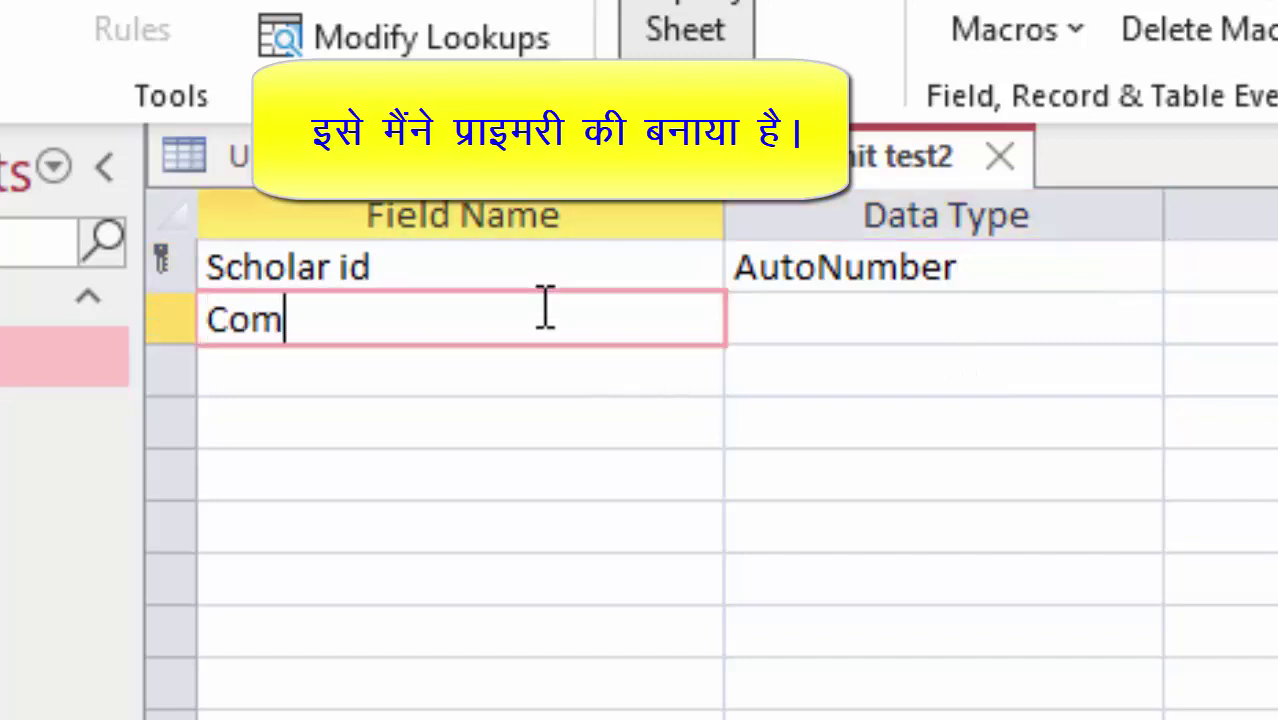
{"action": "type", "text": "puter"}
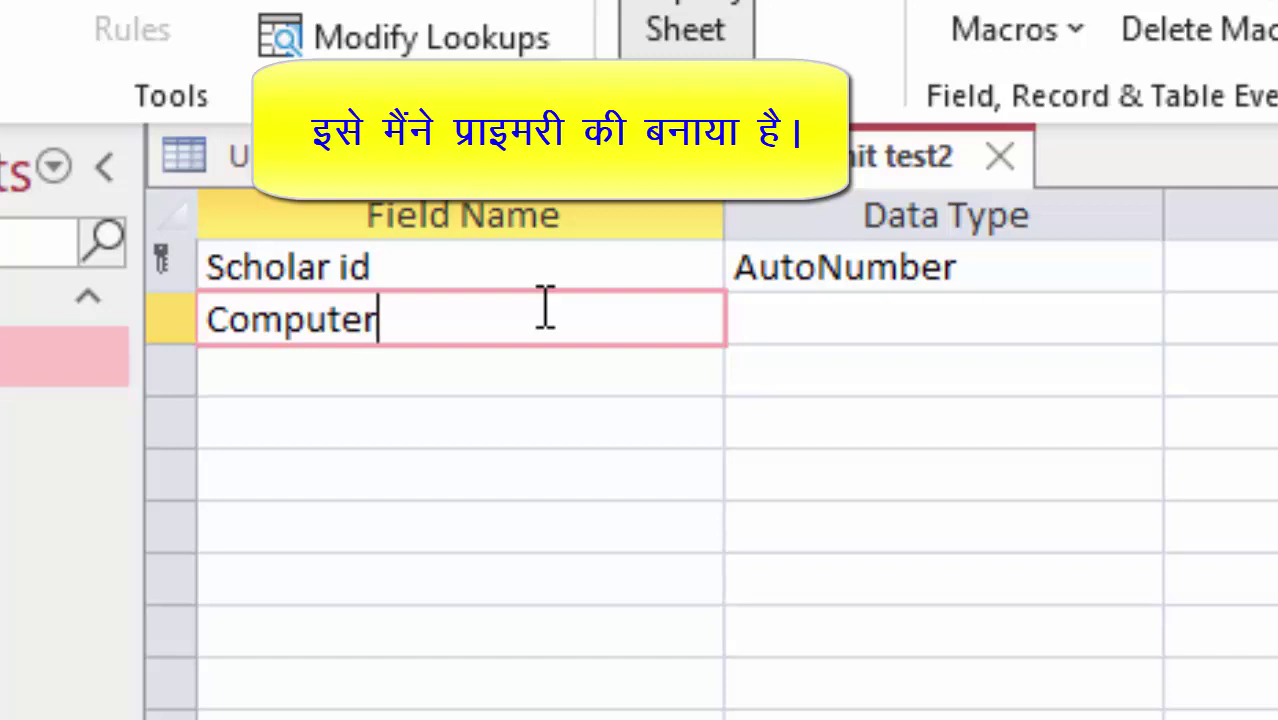
{"action": "left_click", "coordinate": [468, 378]}
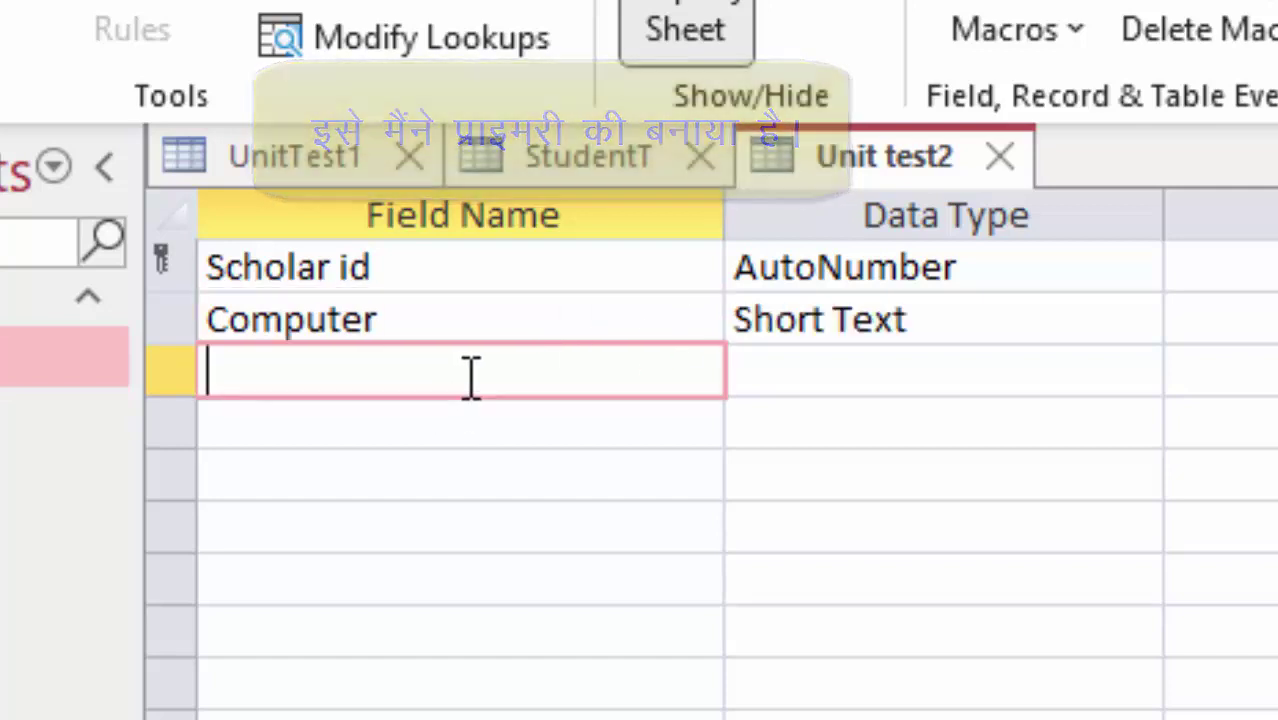
{"action": "type", "text": "Englis"}
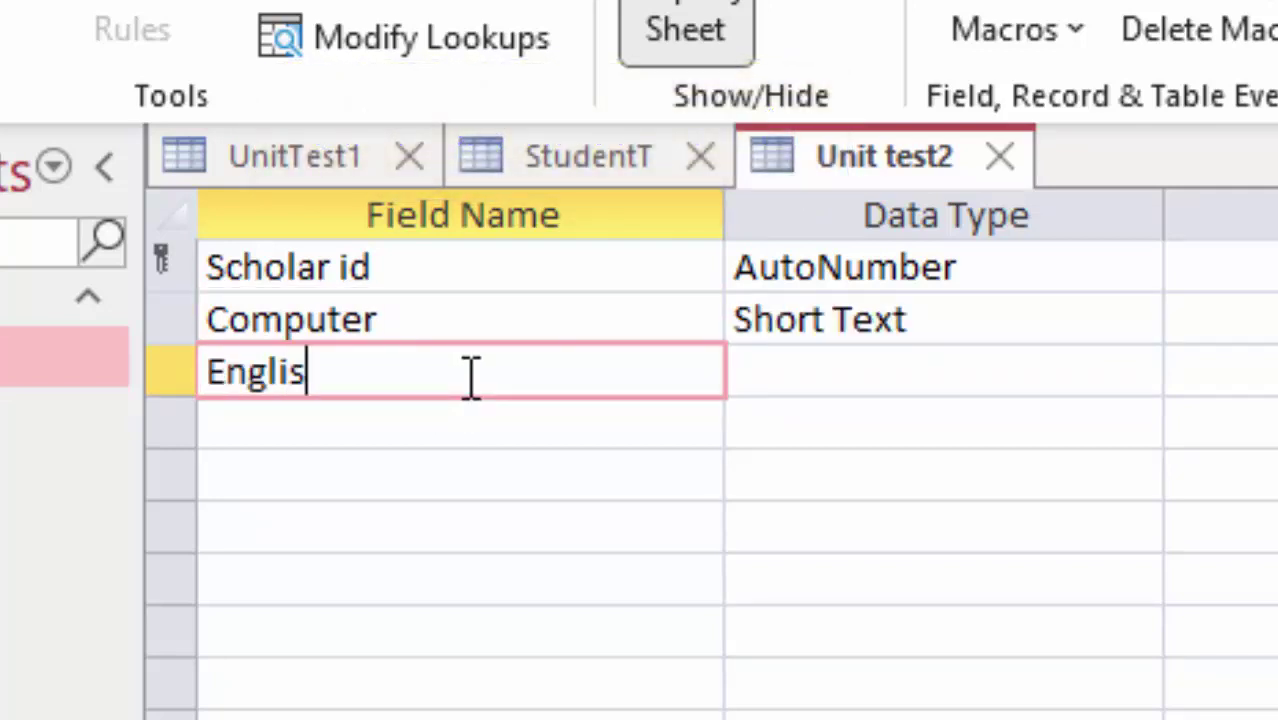
{"action": "type", "text": "h"}
{"action": "key", "text": "Return"}
{"action": "key", "text": "Return"}
{"action": "key", "text": "Return"}
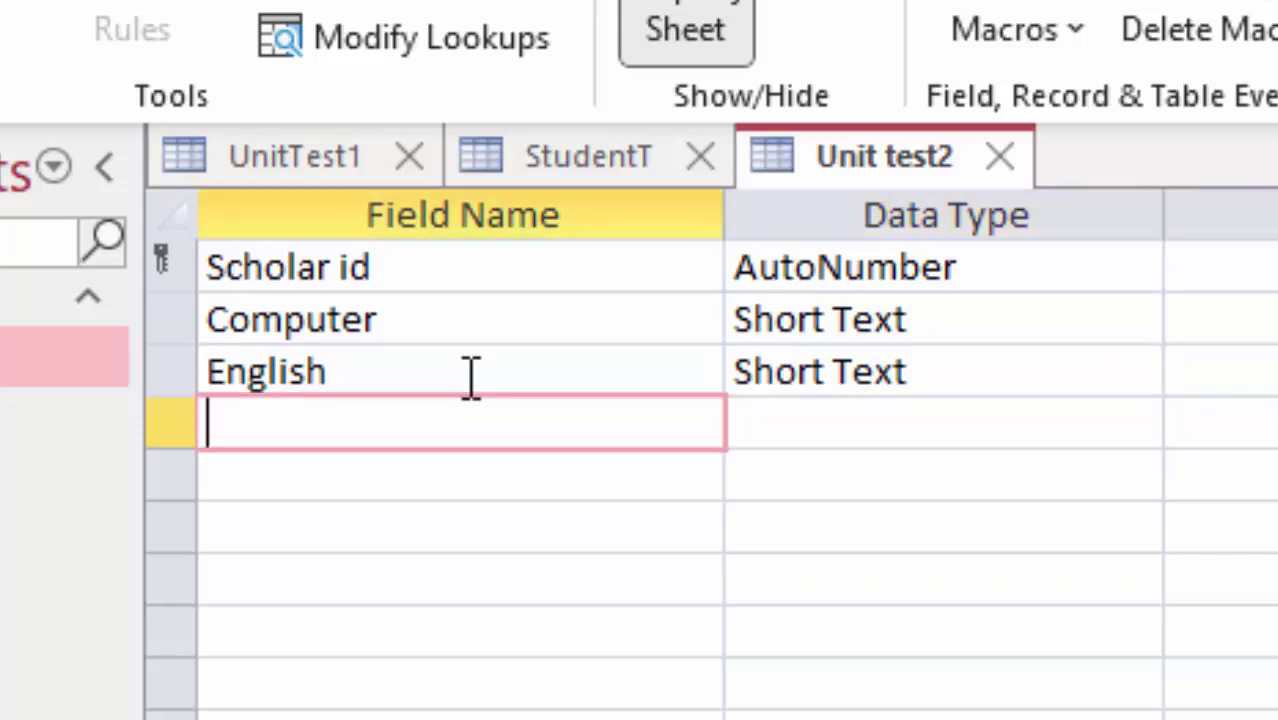
{"action": "type", "text": "Maths"}
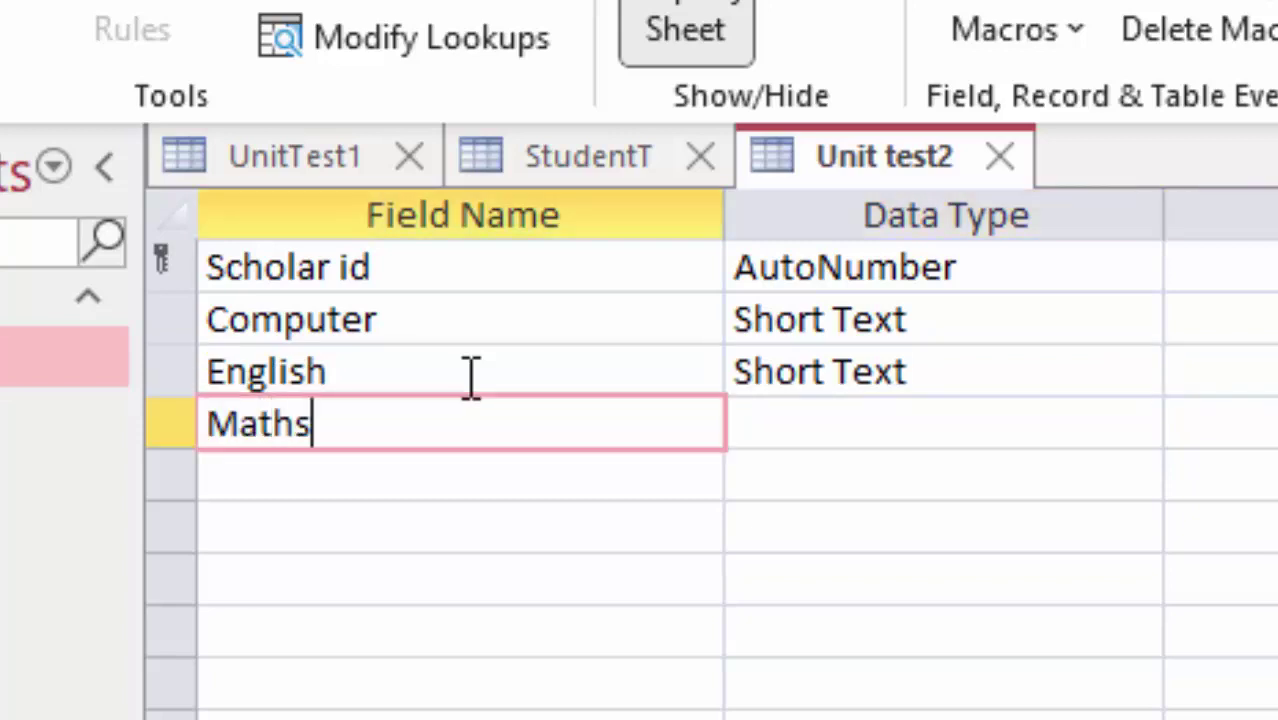
Step: Set Computer, English and Maths to the Number data type
{"action": "left_click_drag", "start_coordinate": [813, 390], "coordinate": [887, 434]}
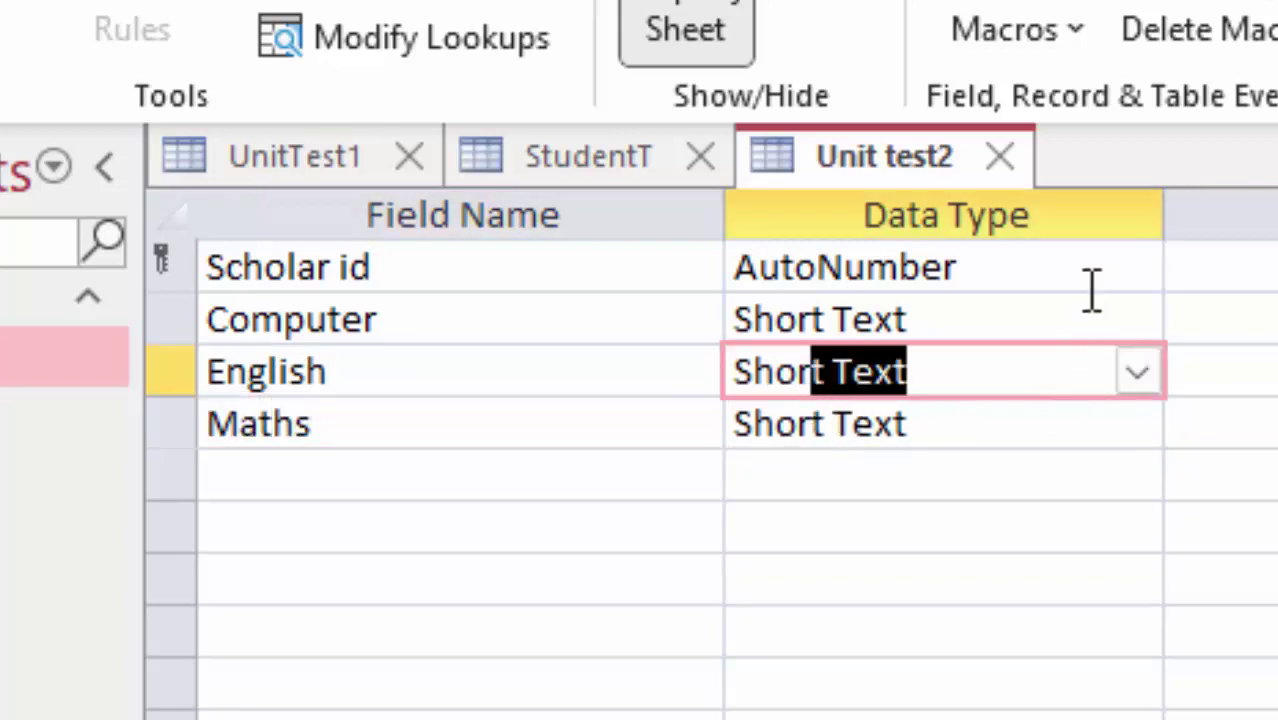
{"action": "left_click", "coordinate": [1136, 319]}
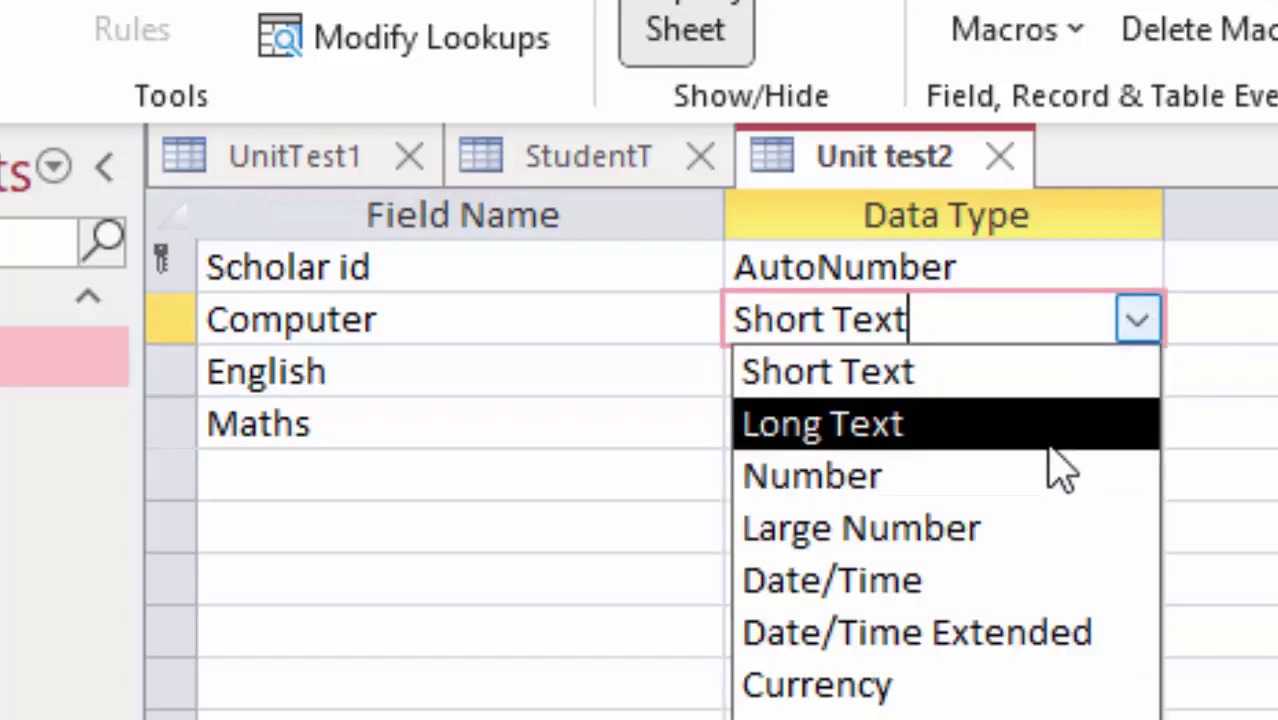
{"action": "key", "text": "Escape"}
{"action": "type", "text": "n"}
{"action": "left_click", "coordinate": [1056, 377]}
{"action": "left_click", "coordinate": [1138, 371]}
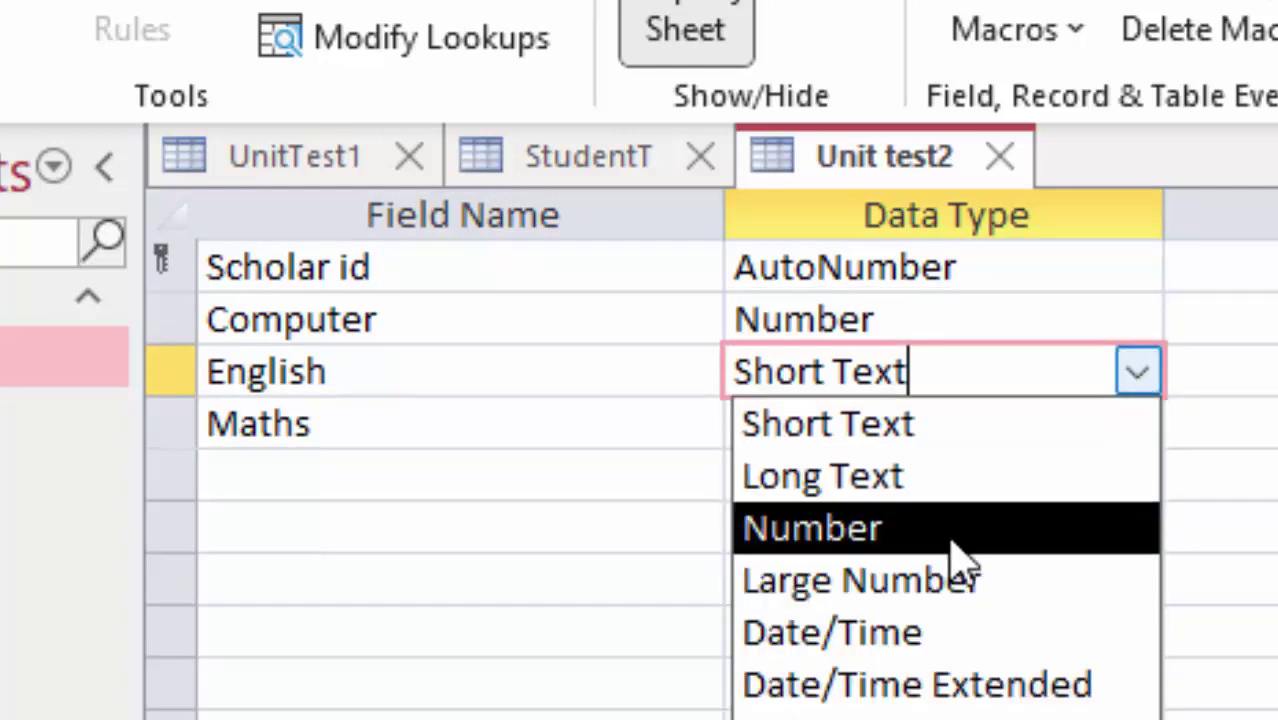
{"action": "left_click", "coordinate": [955, 532]}
{"action": "left_click", "coordinate": [1092, 440]}
{"action": "left_click", "coordinate": [1138, 425]}
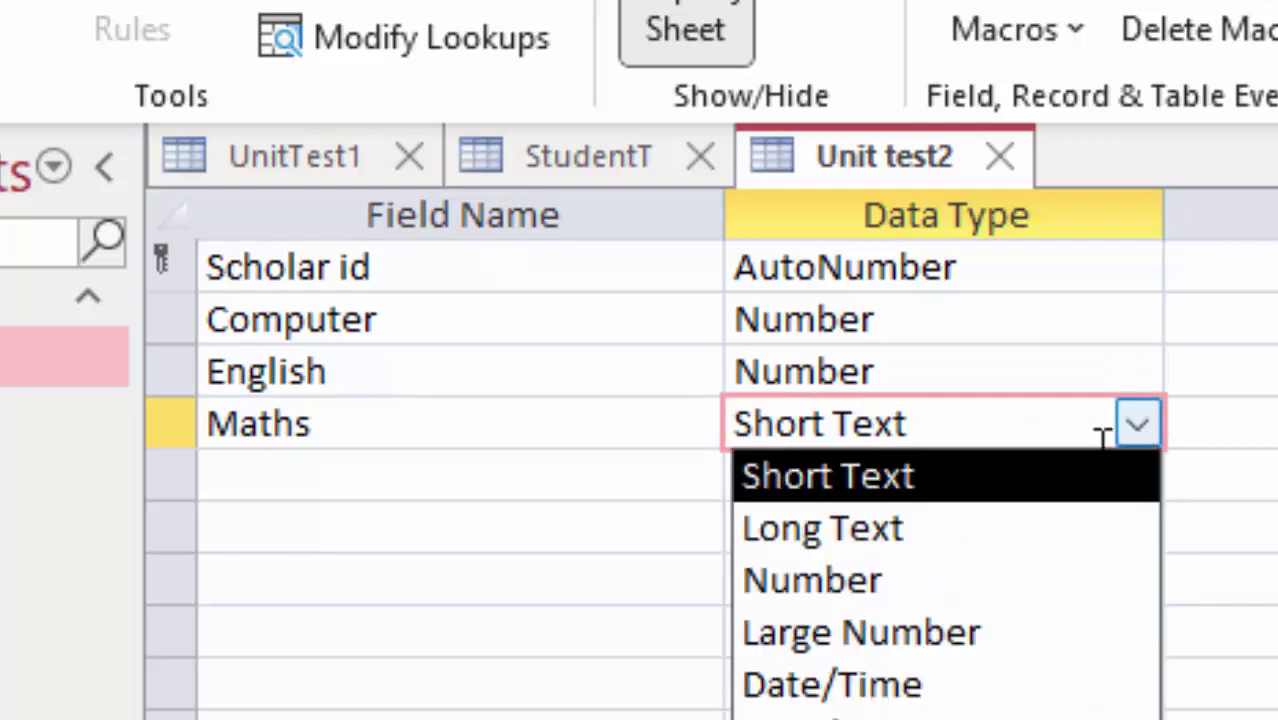
{"action": "left_click", "coordinate": [1010, 580]}
Step: Add a Total field and bring up its data type choices
{"action": "left_click", "coordinate": [300, 476]}
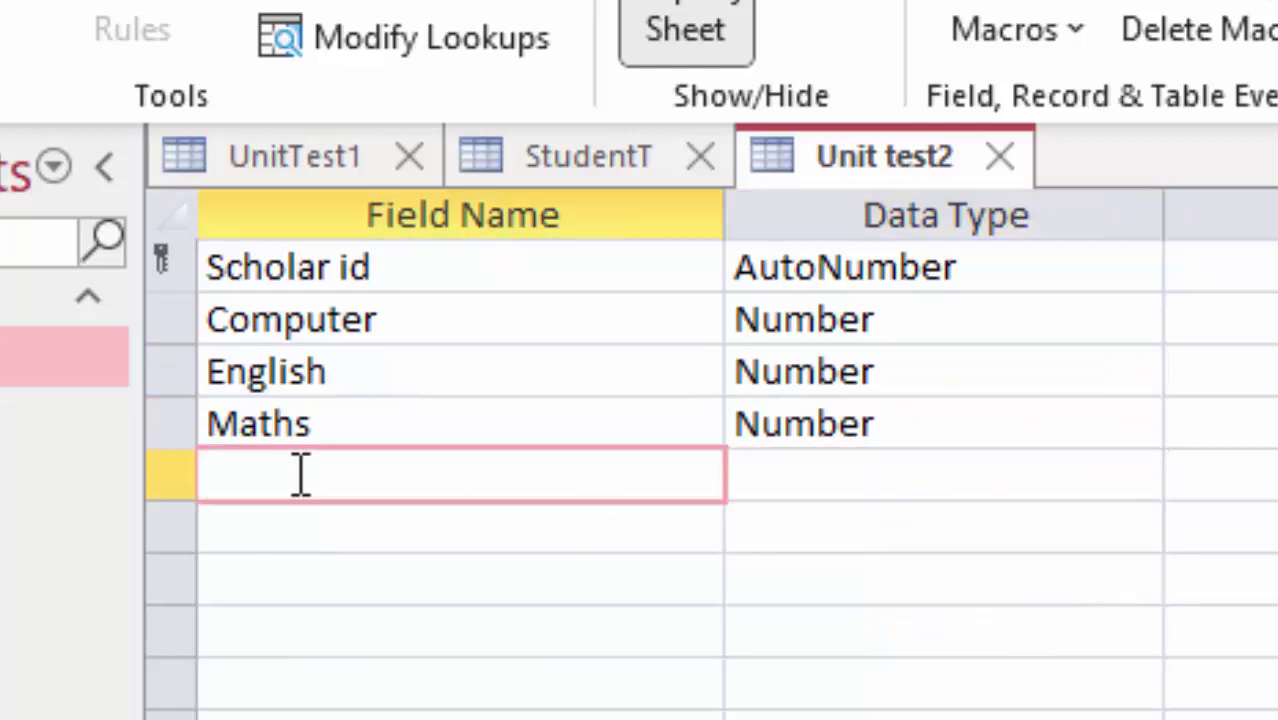
{"action": "type", "text": "Total"}
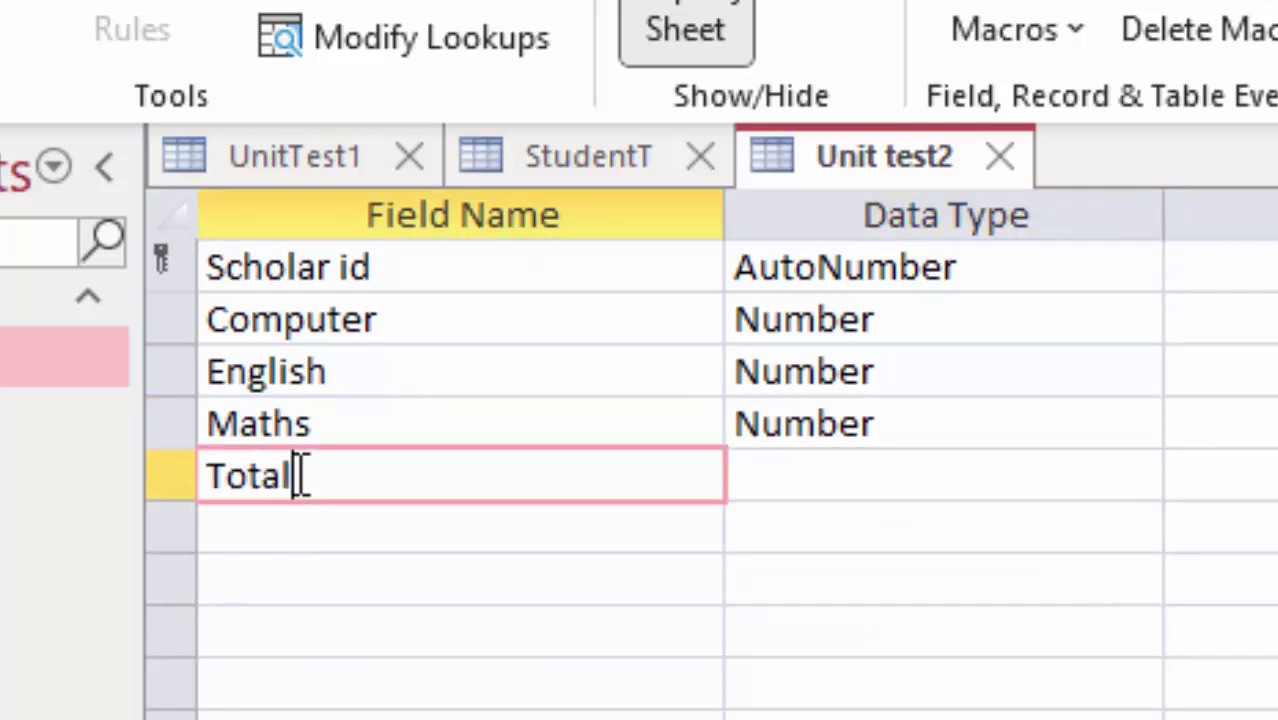
{"action": "left_click", "coordinate": [885, 470]}
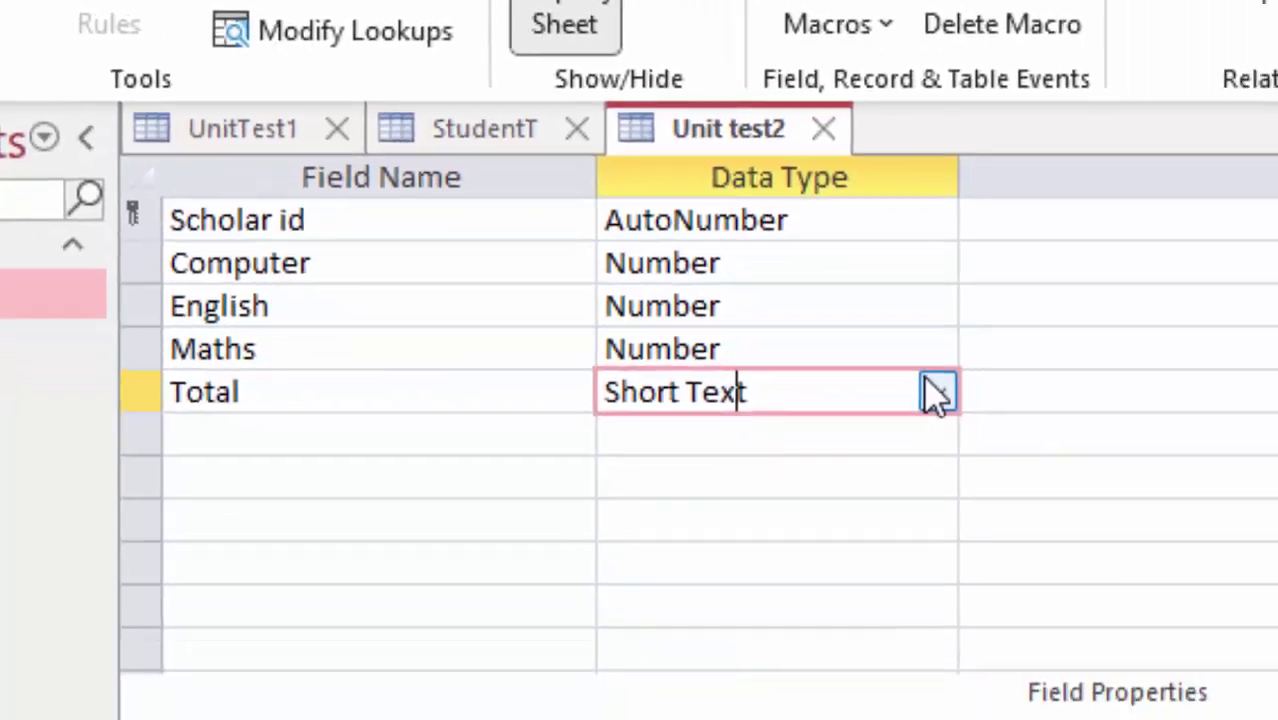
{"action": "left_click", "coordinate": [1136, 475]}
Step: Make Total a Calculated field with expression [Computer]+[English]+[Maths], then start a new field row
{"action": "left_click", "coordinate": [530, 696]}
{"action": "type", "text": "[C"}
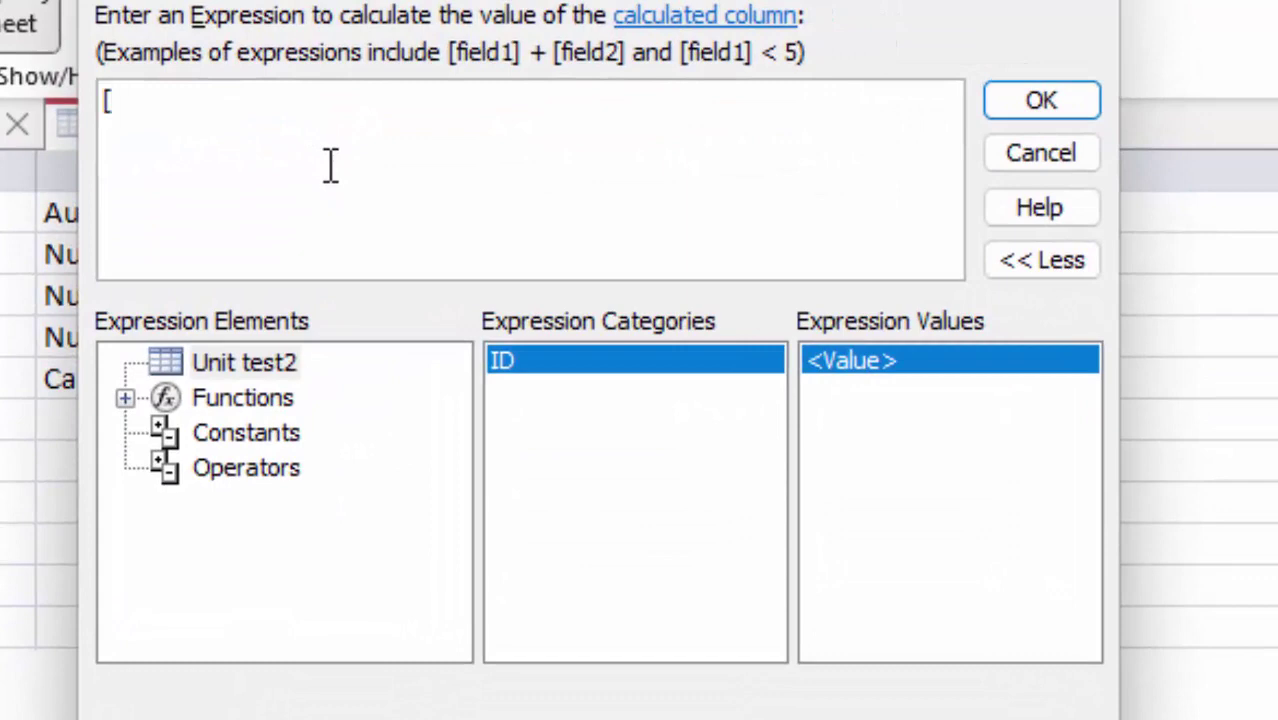
{"action": "type", "text": "om"}
{"action": "type", "text": "puter] +[En"}
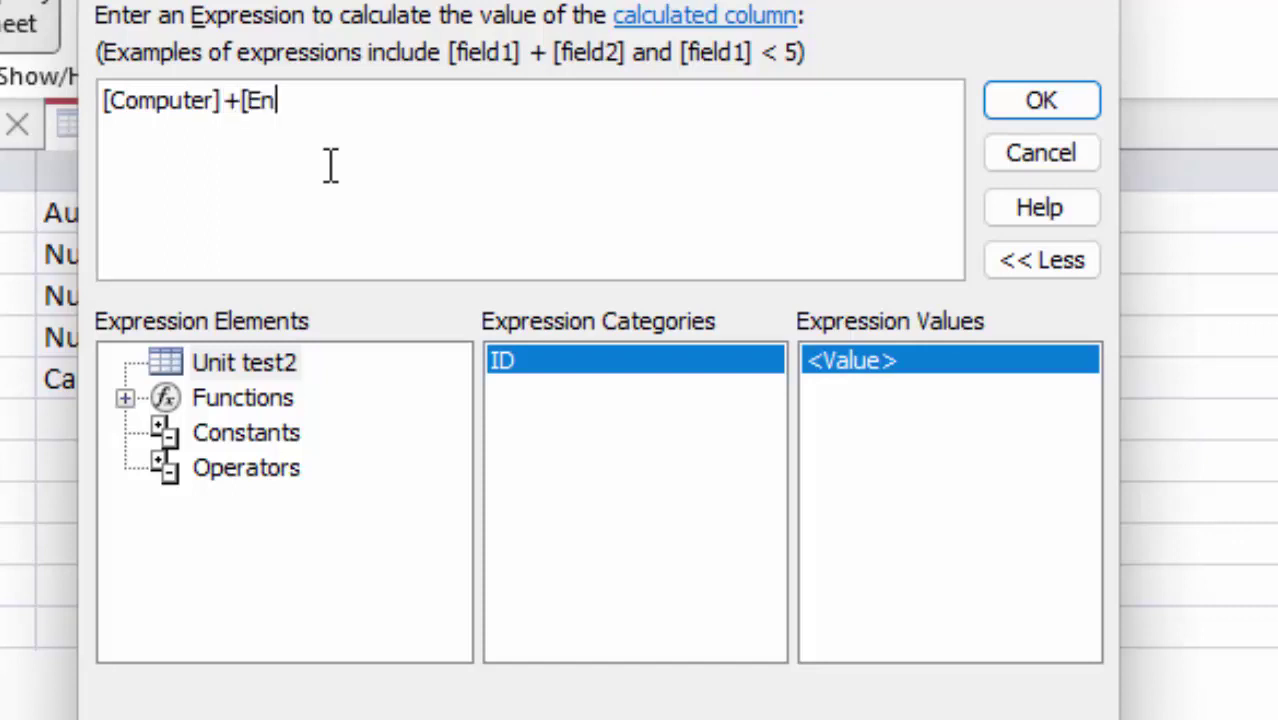
{"action": "type", "text": "glish"}
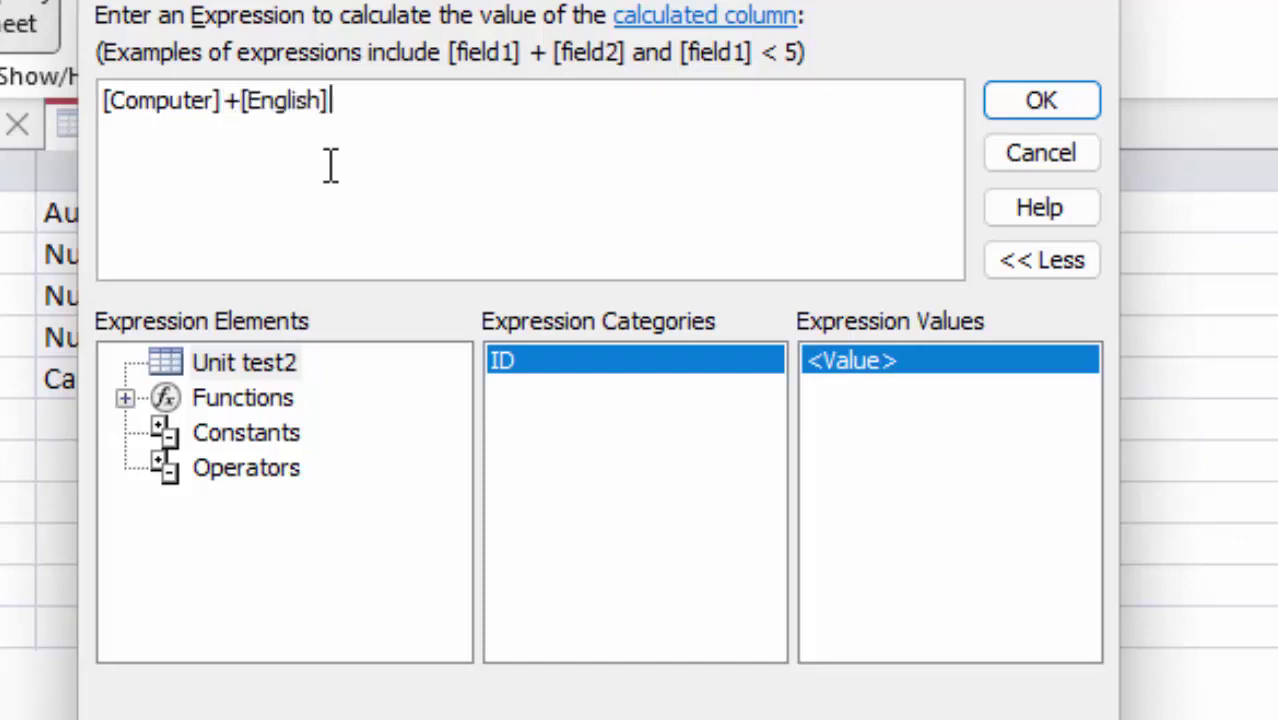
{"action": "type", "text": "Maths]"}
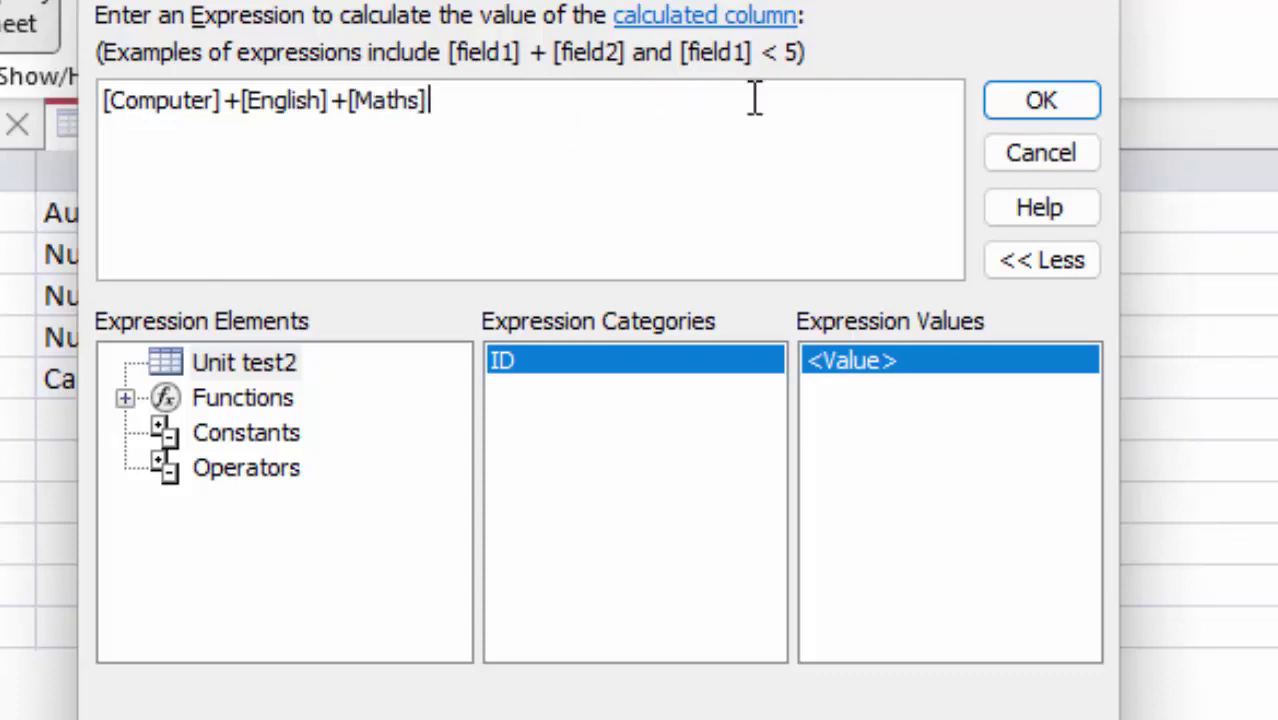
{"action": "left_click", "coordinate": [1012, 106]}
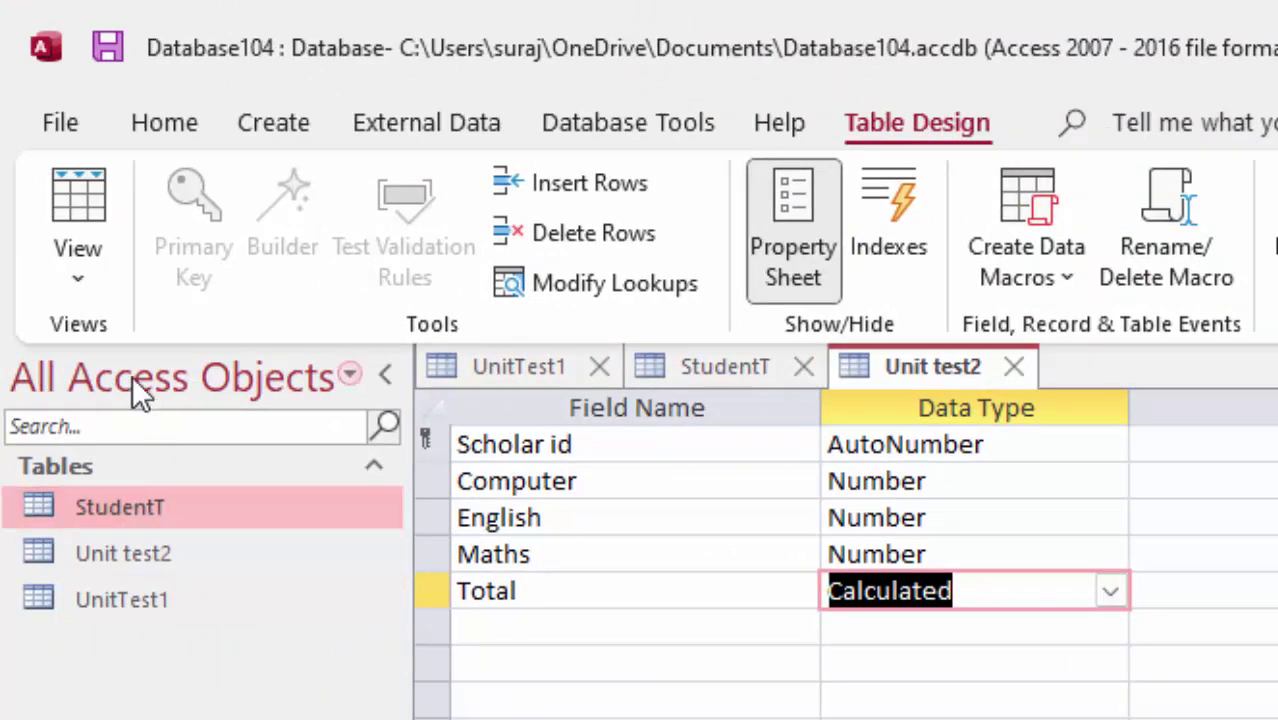
{"action": "left_click", "coordinate": [530, 630]}
{"action": "type", "text": "Roll n"}
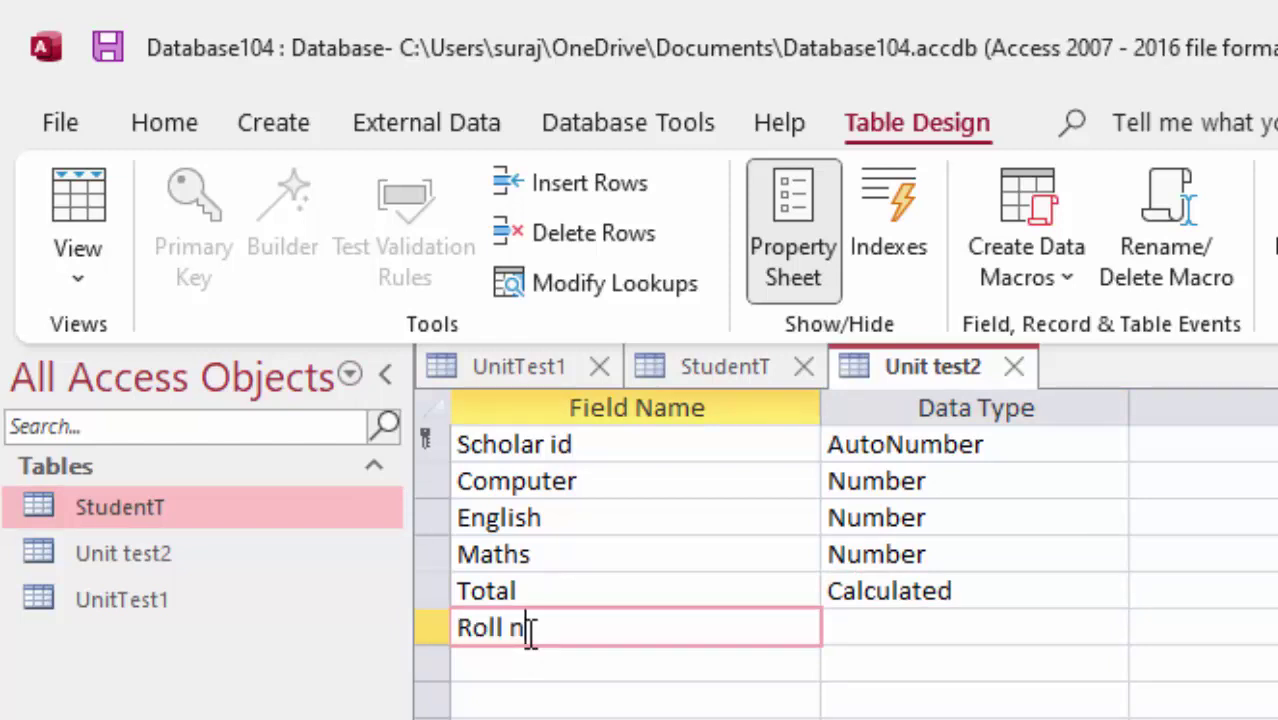
Step: Name the new field Roll number, change Scholar id to Short Text, and save into Datasheet view
{"action": "type", "text": "um"}
{"action": "type", "text": "ber"}
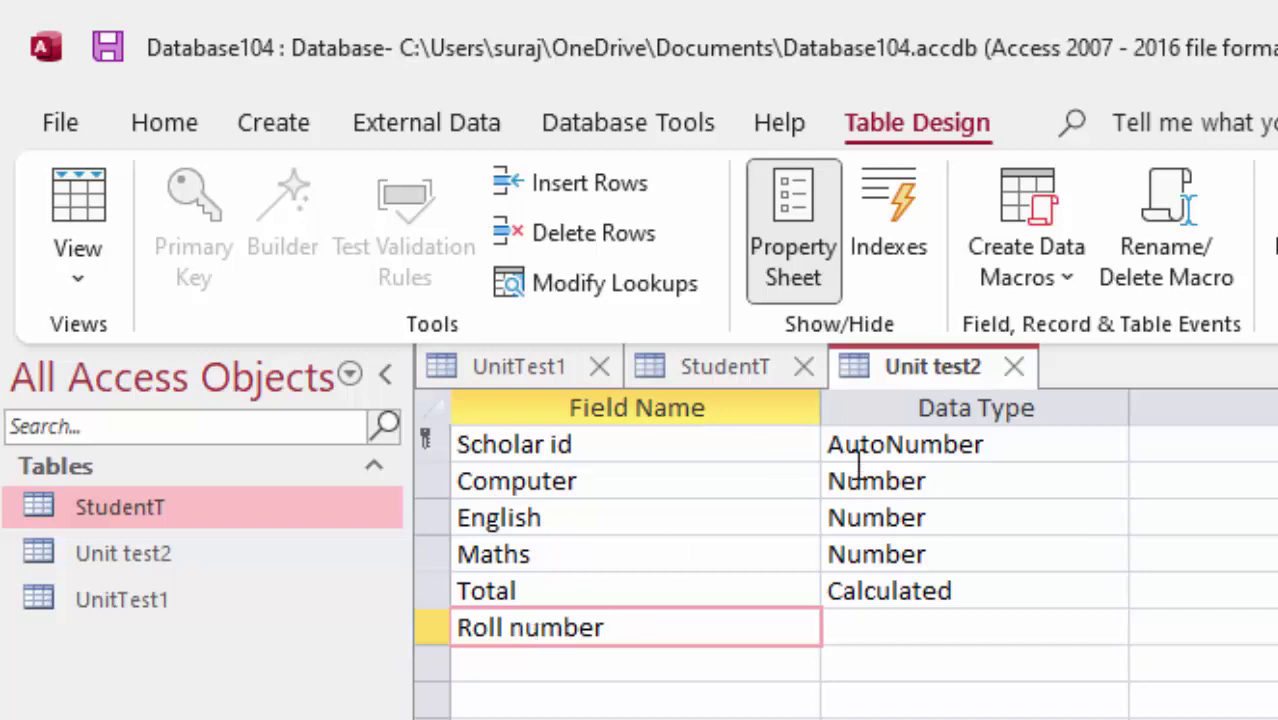
{"action": "left_click", "coordinate": [1095, 444]}
{"action": "left_click", "coordinate": [1112, 446]}
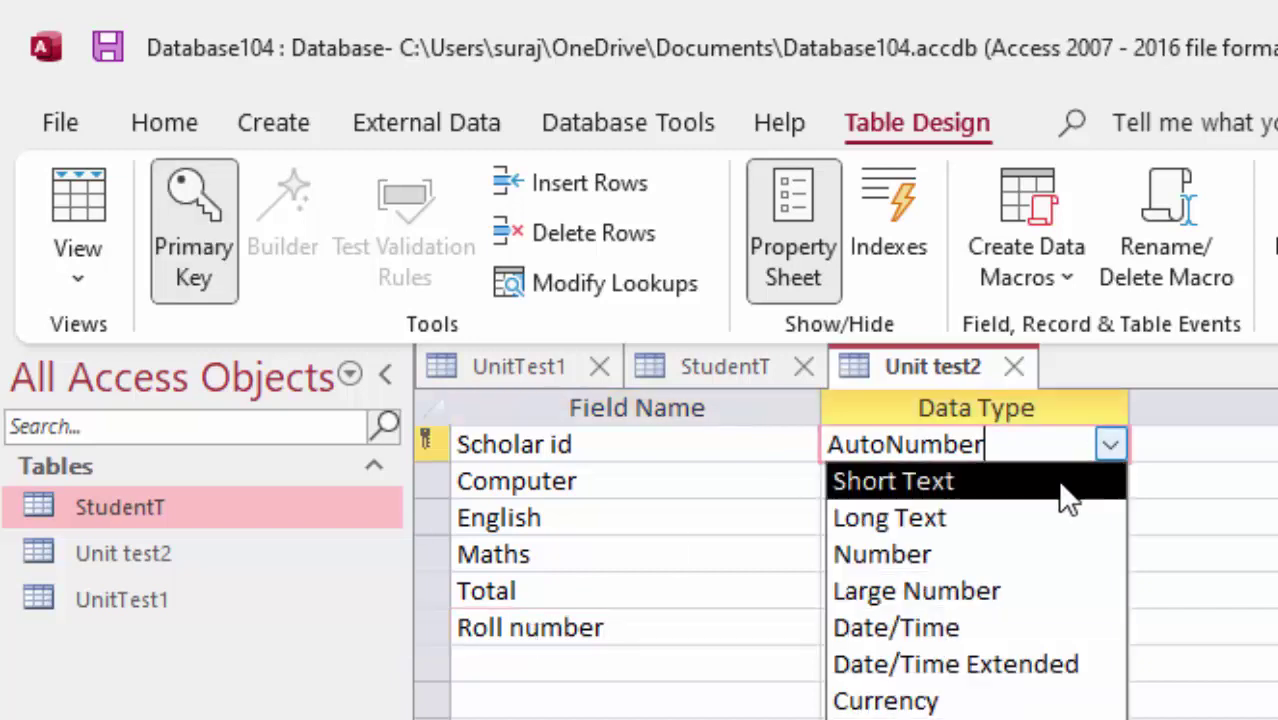
{"action": "left_click", "coordinate": [1045, 478]}
{"action": "left_click", "coordinate": [62, 213]}
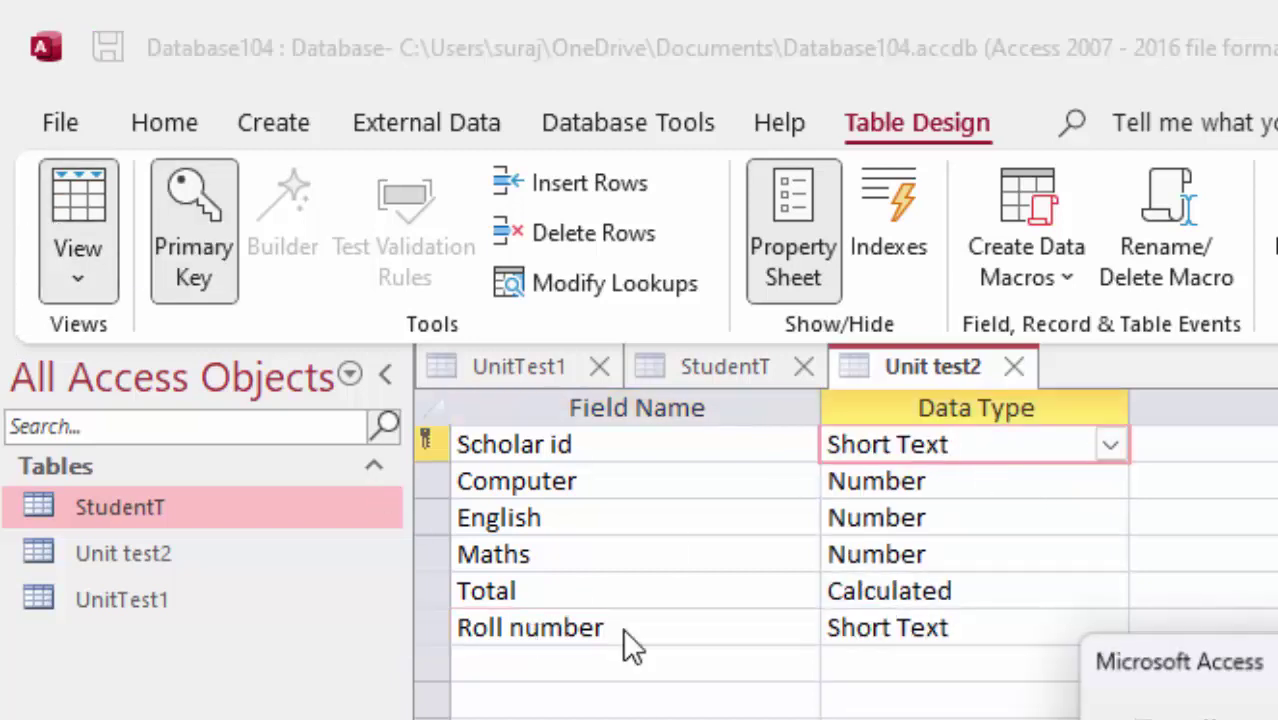
{"action": "key", "text": "Return"}
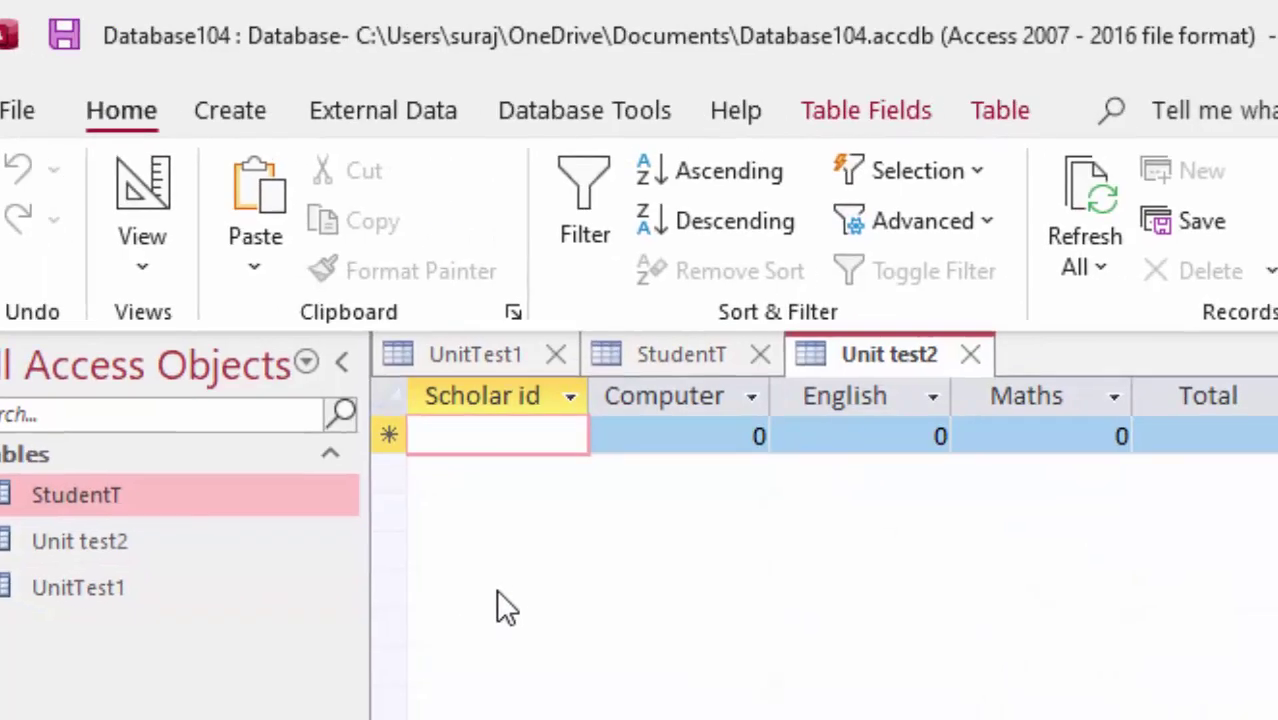
Step: Enter record S01 with Computer 45, English 56 and Maths 67, giving Total 168
{"action": "type", "text": "S01"}
{"action": "key", "text": "Tab"}
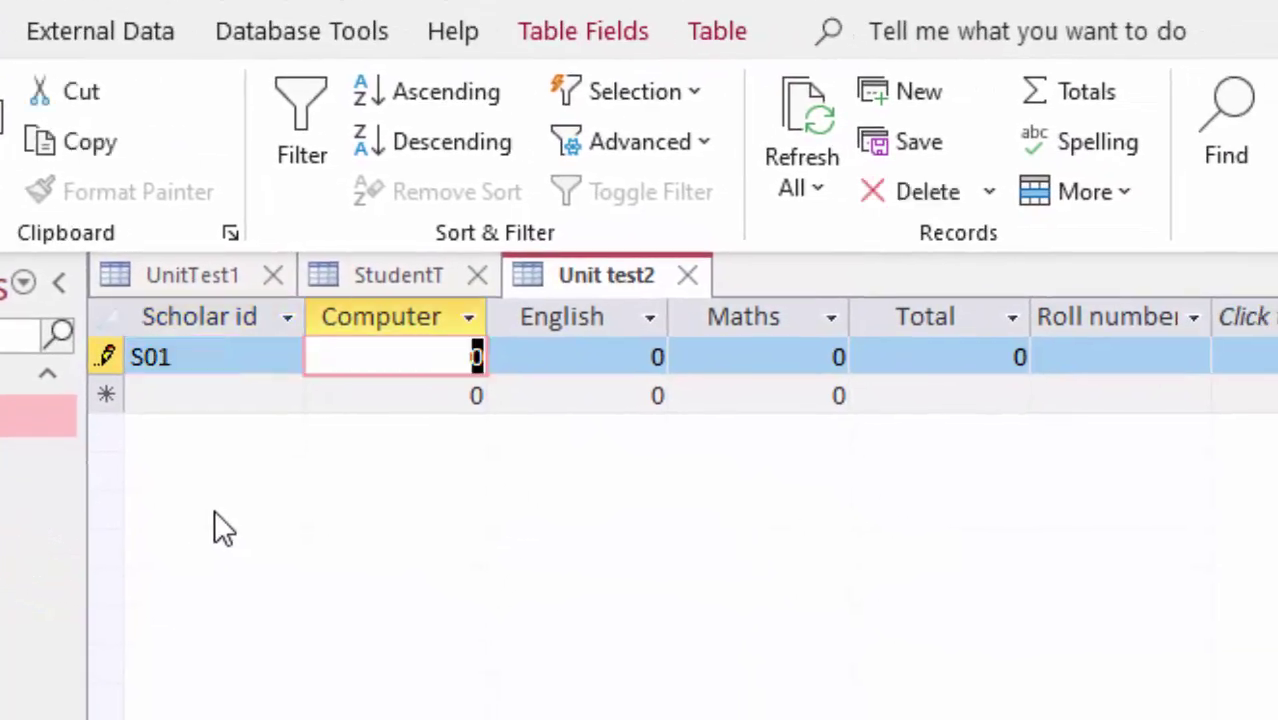
{"action": "type", "text": "45"}
{"action": "key", "text": "Tab"}
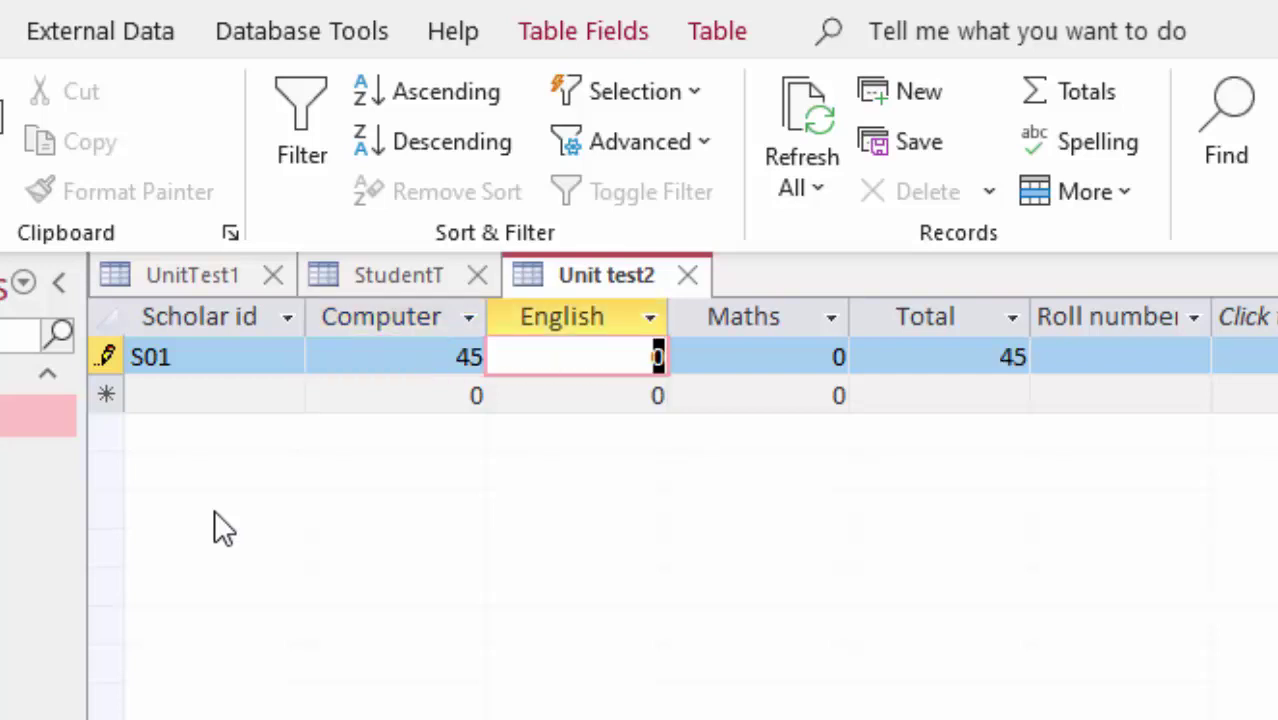
{"action": "type", "text": "56"}
{"action": "key", "text": "Tab"}
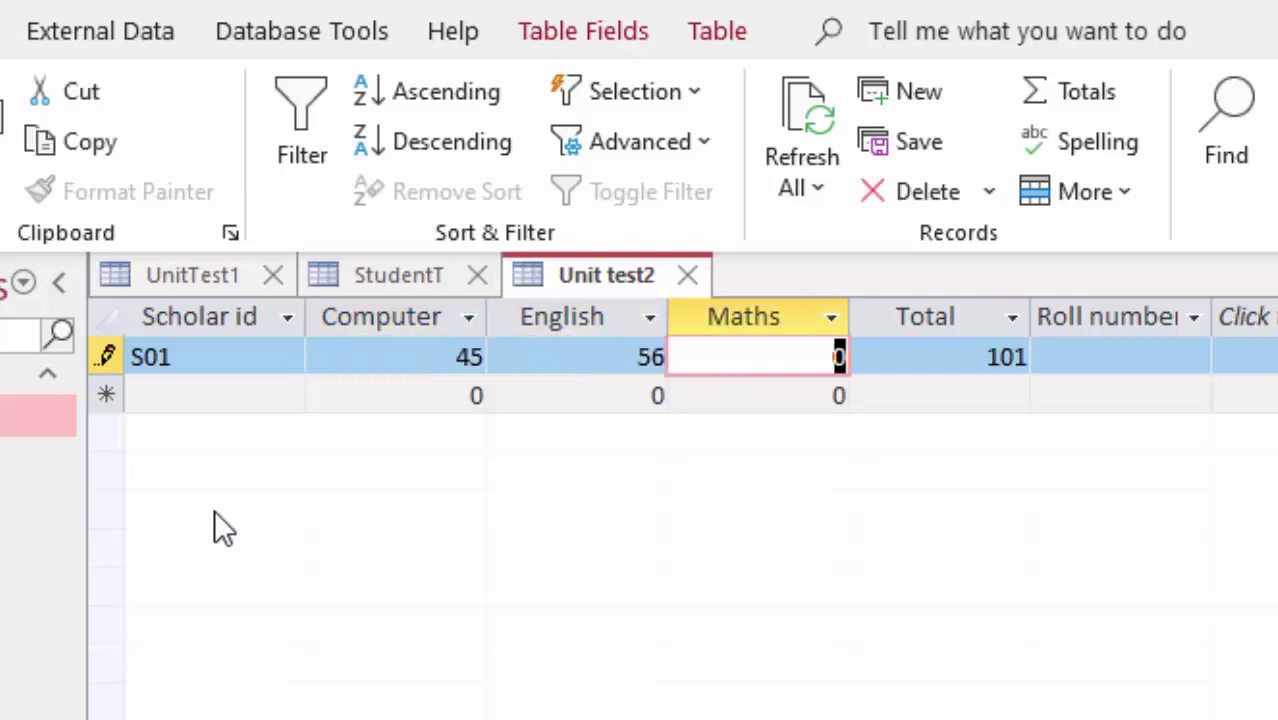
{"action": "key", "text": "BackSpace"}
{"action": "type", "text": "67"}
{"action": "key", "text": "Tab"}
{"action": "key", "text": "Tab"}
{"action": "type", "text": "1"}
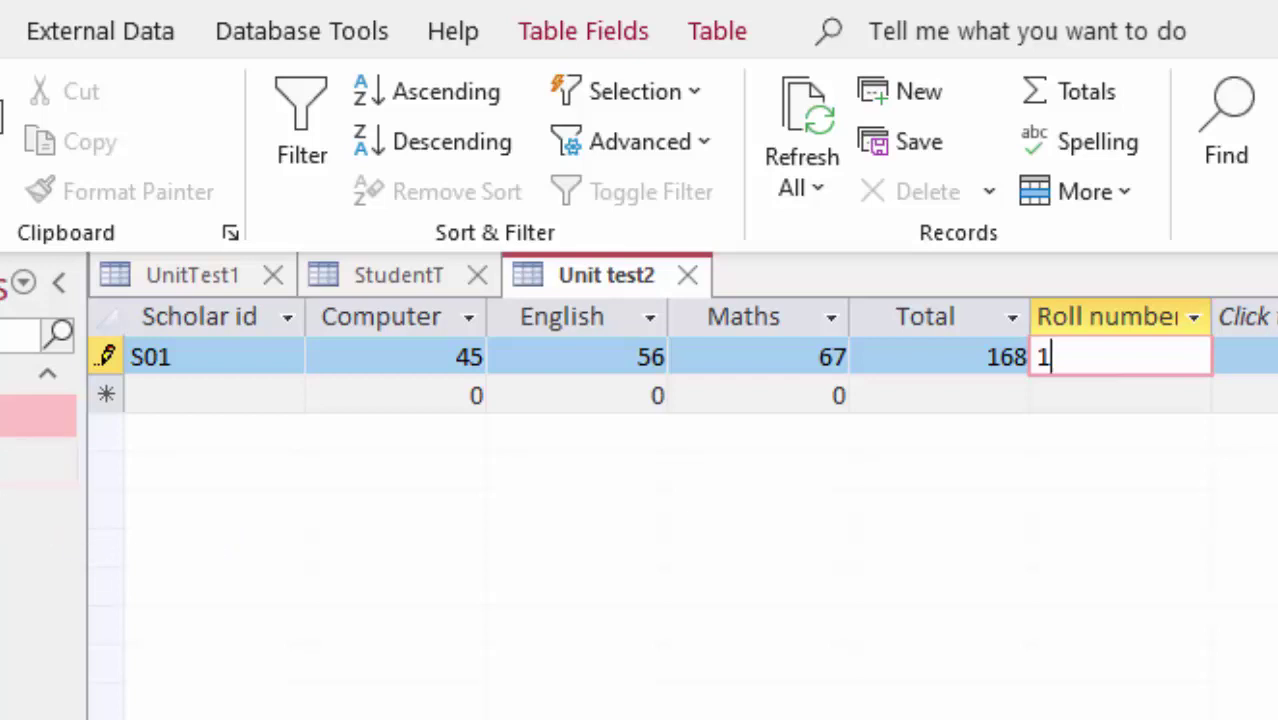
{"action": "left_click", "coordinate": [38, 461]}
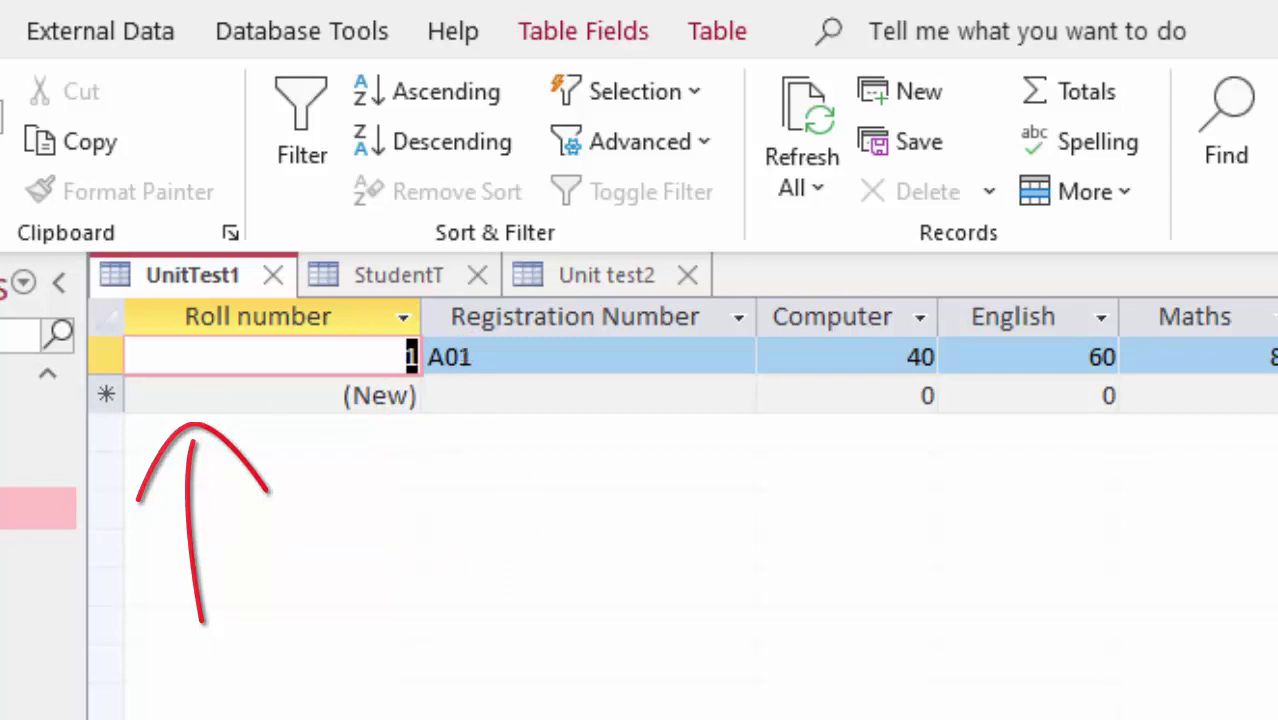
{"action": "left_click", "coordinate": [38, 461]}
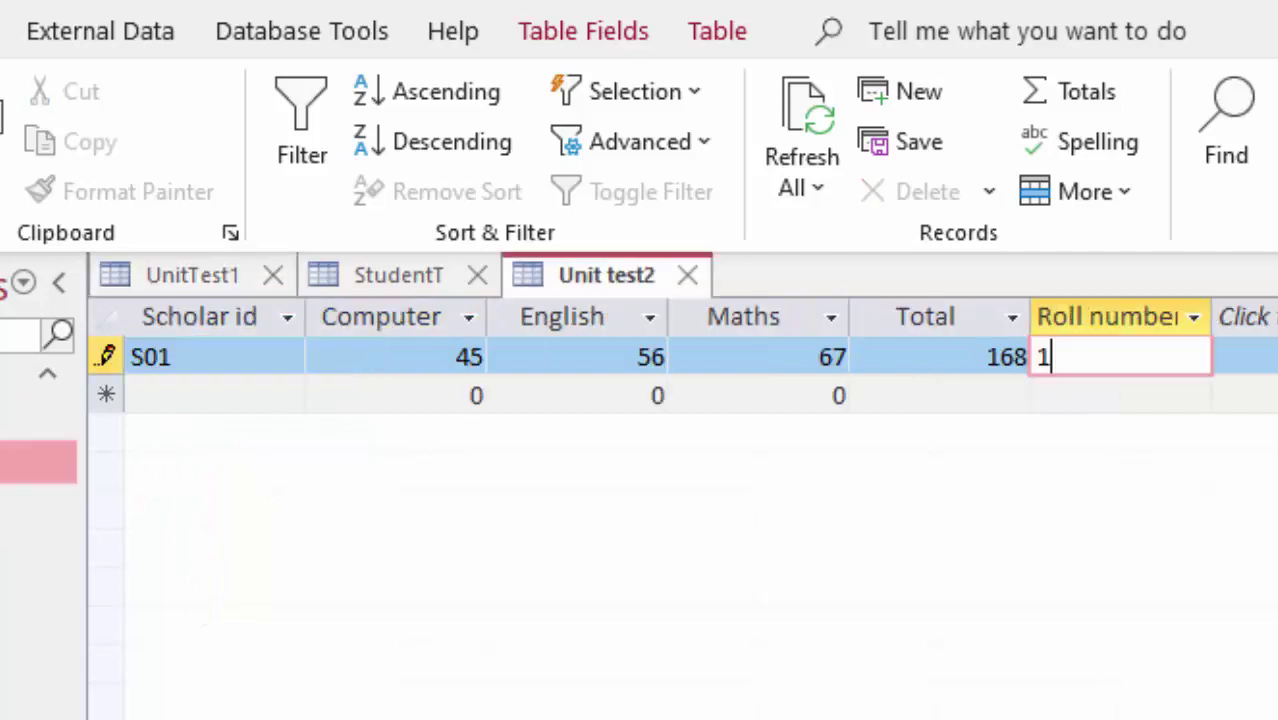
Step: Enter record S02 with Computer 67, English 88 and Maths 45, giving Total 200
{"action": "left_click", "coordinate": [175, 393]}
{"action": "type", "text": "S"}
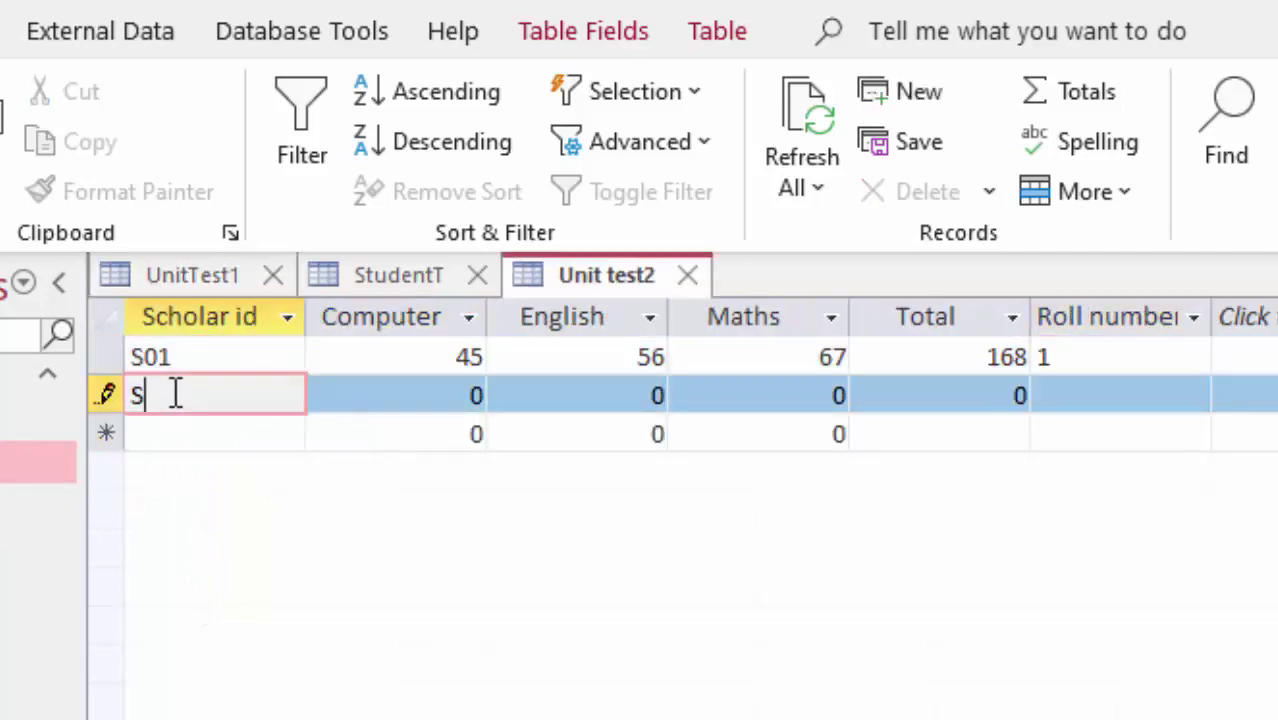
{"action": "type", "text": "02"}
{"action": "key", "text": "Tab"}
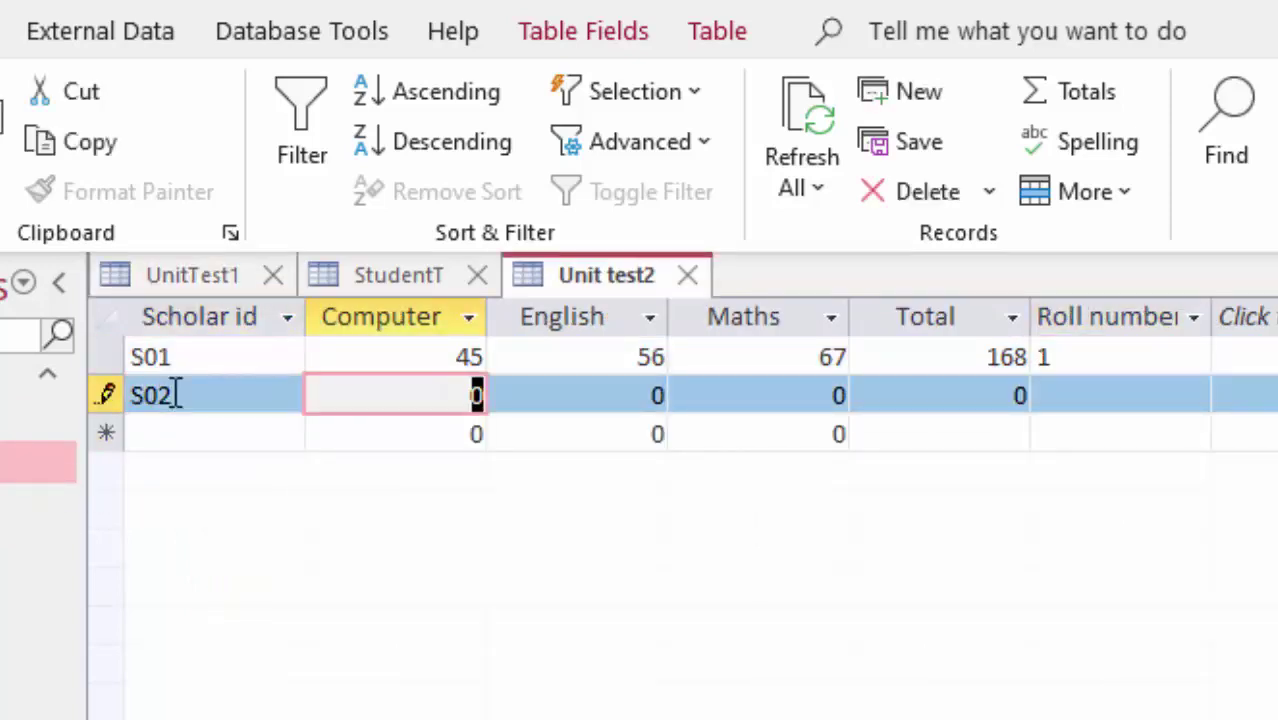
{"action": "type", "text": "67"}
{"action": "key", "text": "Tab"}
{"action": "type", "text": "88"}
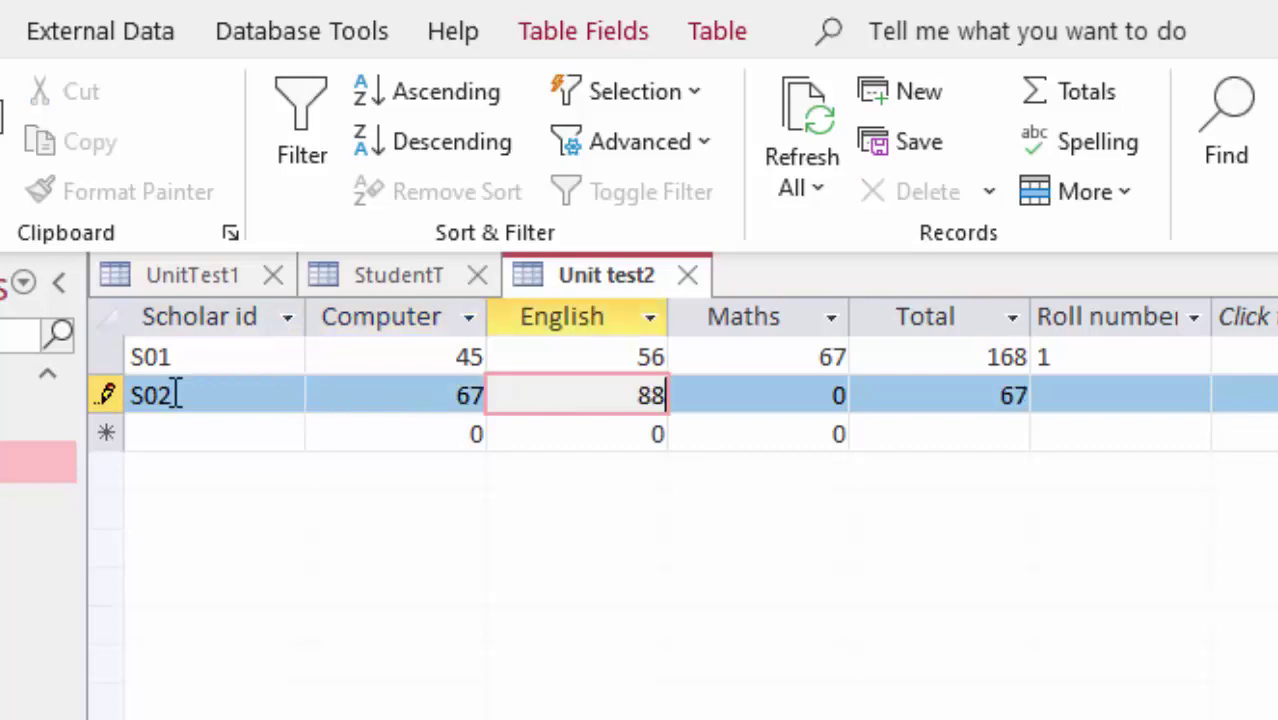
{"action": "key", "text": "Tab"}
{"action": "type", "text": "45"}
{"action": "key", "text": "Tab"}
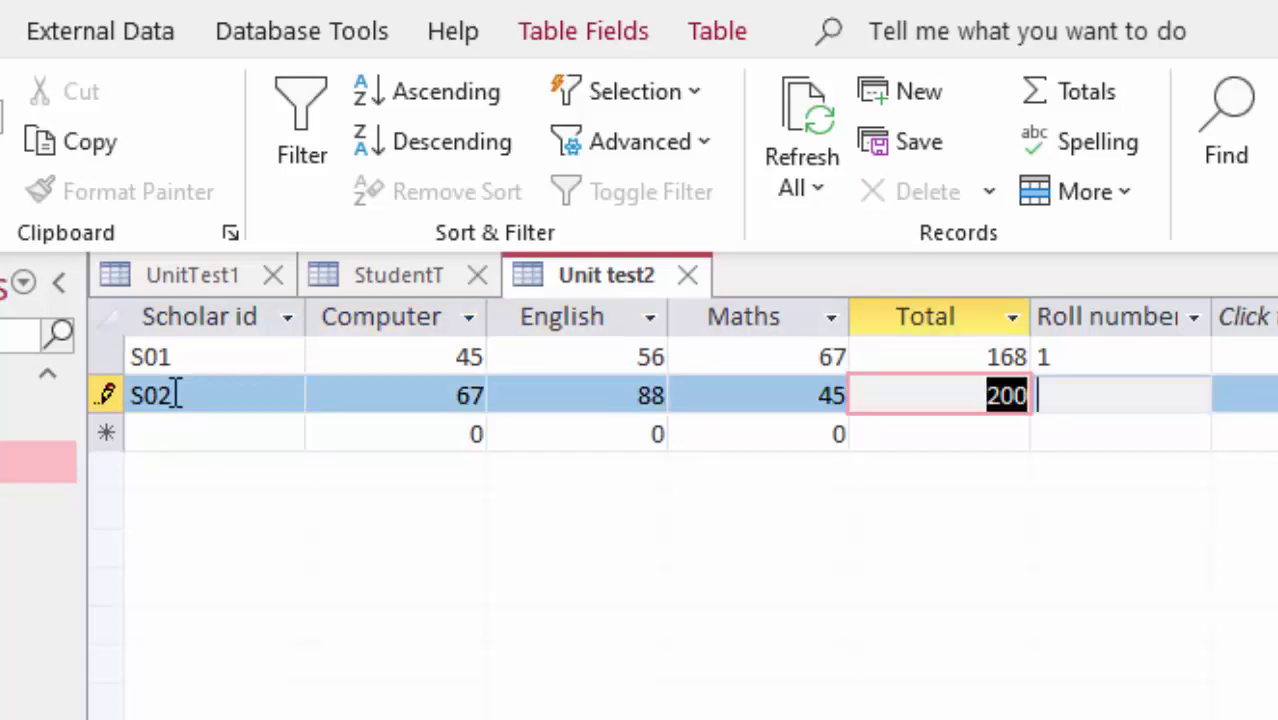
{"action": "key", "text": "Tab"}
{"action": "key", "text": "Tab"}
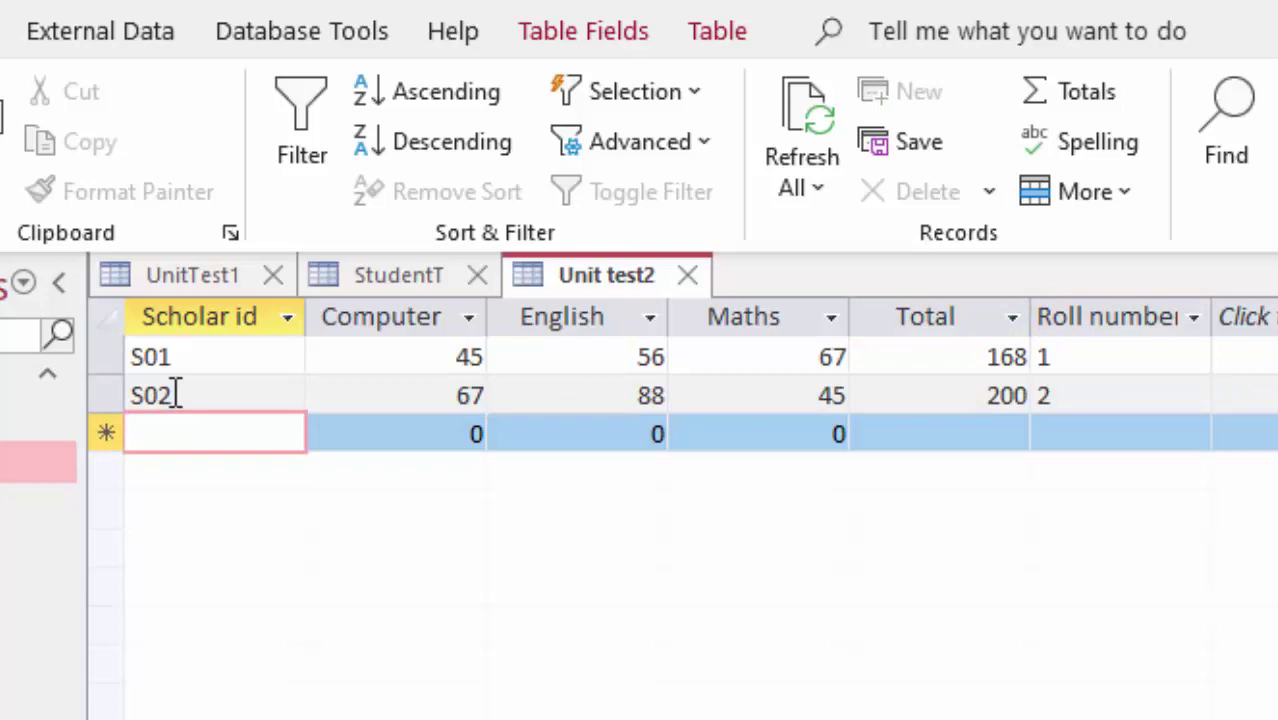
{"action": "type", "text": "s03"}
{"action": "key", "text": "Tab"}
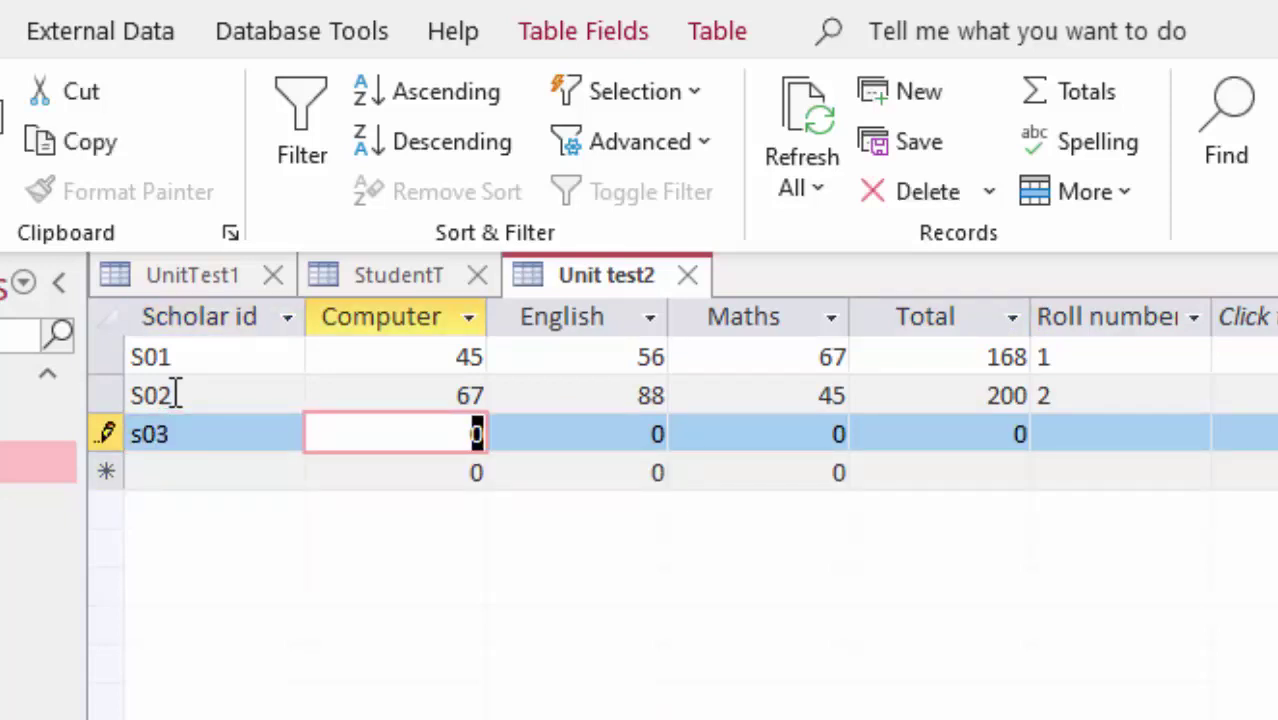
Step: Fix the third id to S03, enter marks 68, 34, 55 and roll number 3, then close Unit test2
{"action": "left_click", "coordinate": [143, 437]}
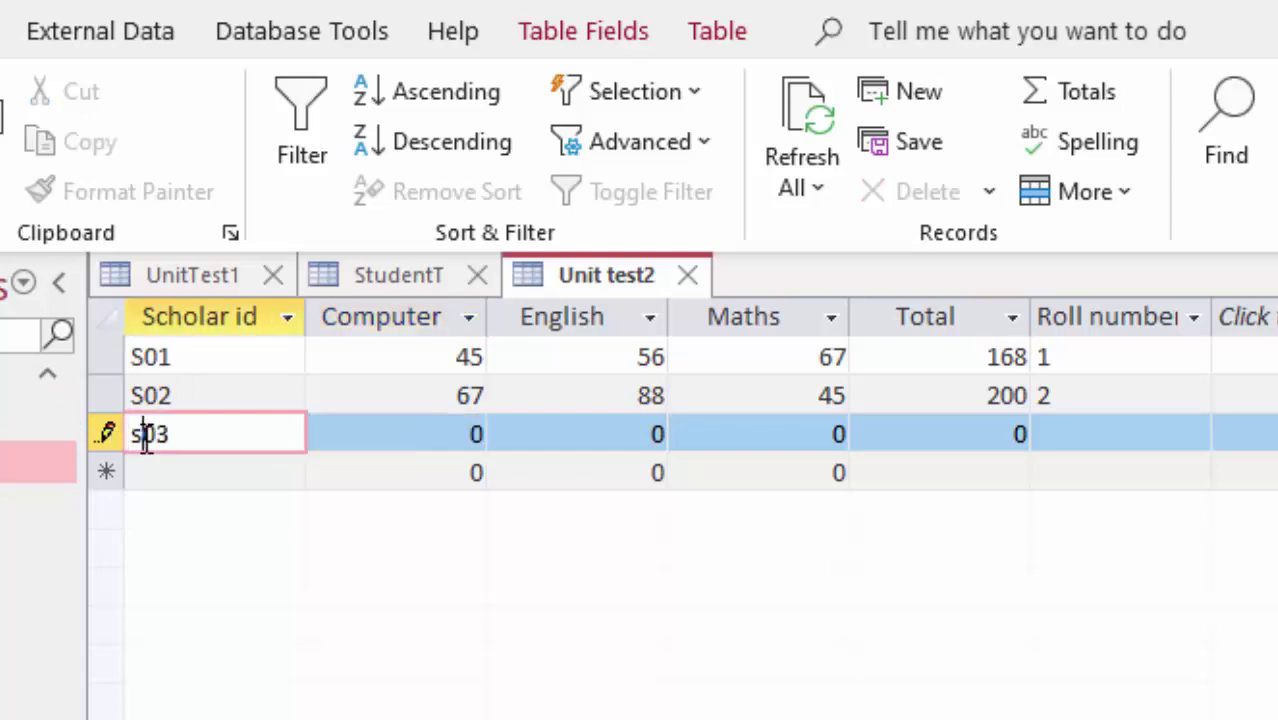
{"action": "key", "text": "BackSpace"}
{"action": "type", "text": "S"}
{"action": "key", "text": "Tab"}
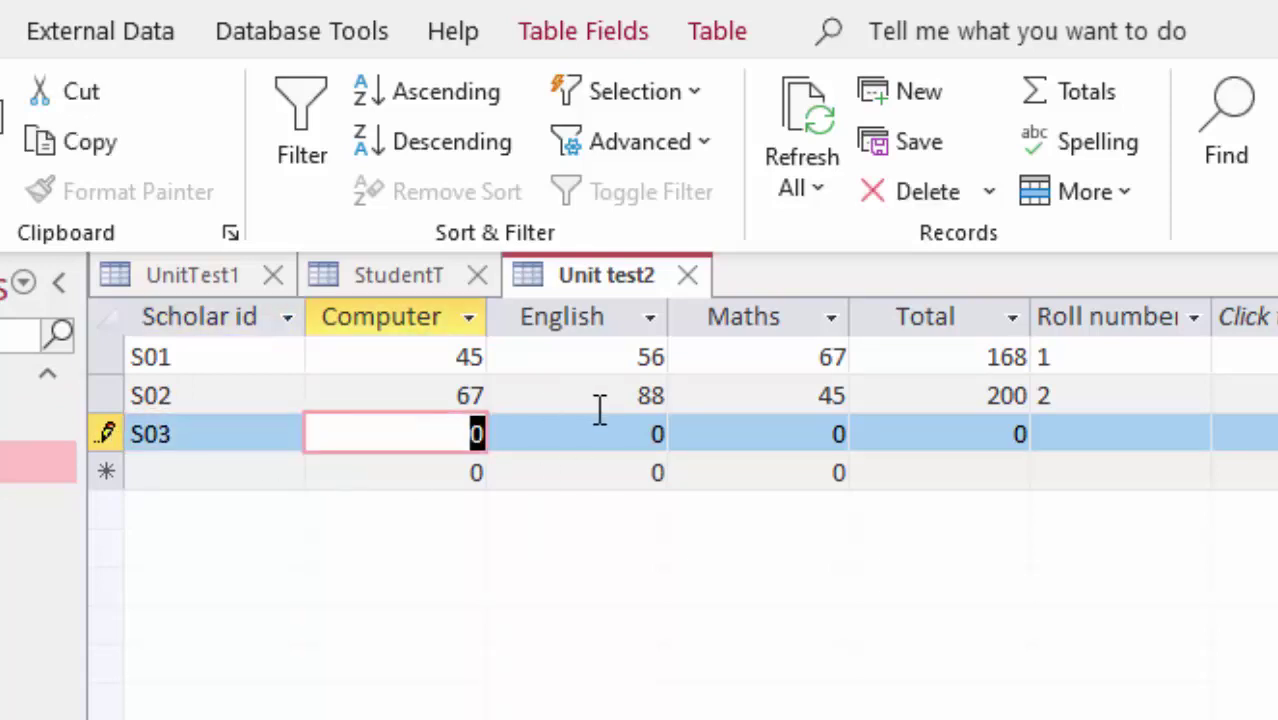
{"action": "key", "text": "BackSpace"}
{"action": "key", "text": "Tab"}
{"action": "type", "text": "3"}
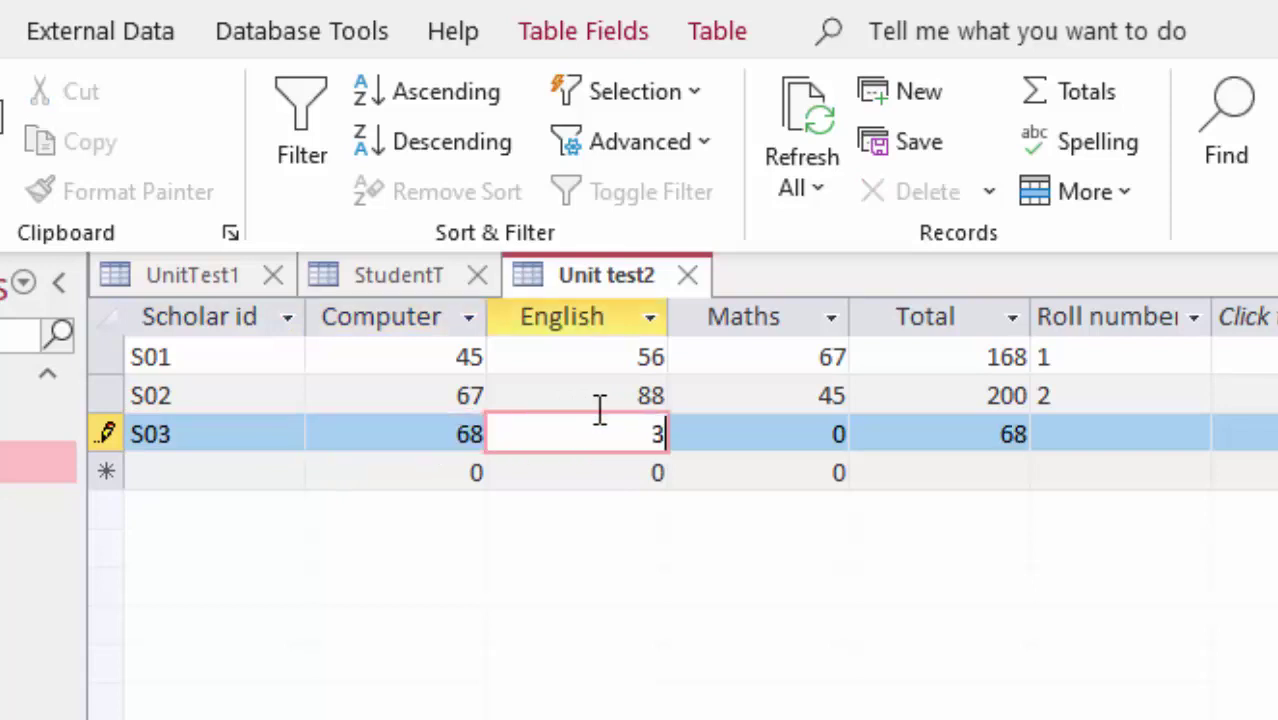
{"action": "type", "text": "4"}
{"action": "key", "text": "Tab"}
{"action": "type", "text": "55"}
{"action": "key", "text": "Tab"}
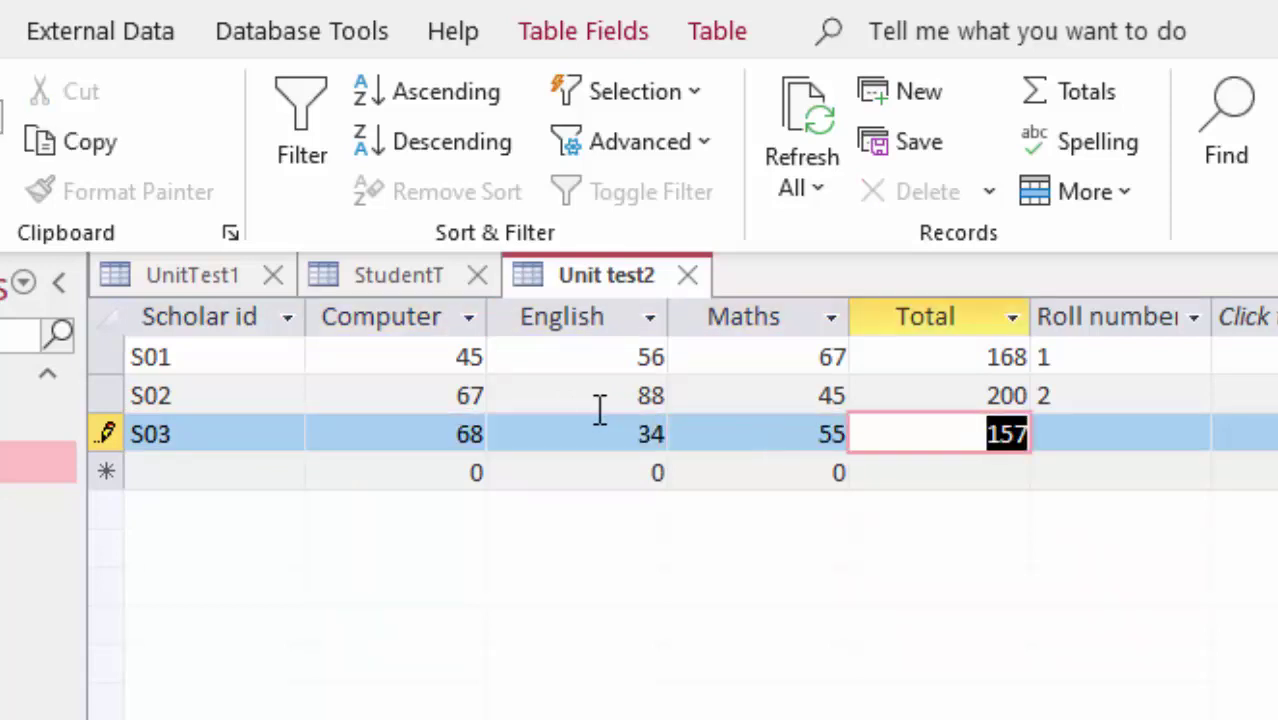
{"action": "key", "text": "Tab"}
{"action": "type", "text": "3"}
{"action": "key", "text": "Tab"}
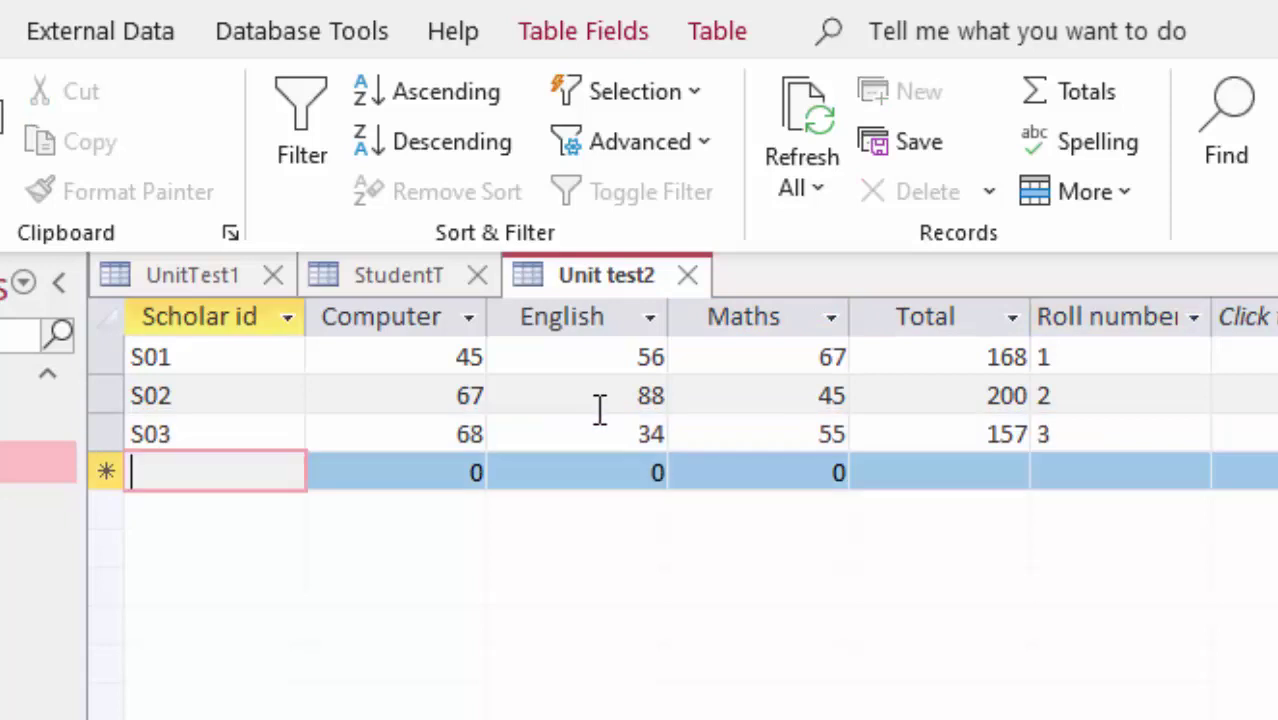
{"action": "left_click", "coordinate": [688, 275]}
Step: Add UnitTest1 record A02 with marks 56, 77 and 77
{"action": "left_click", "coordinate": [465, 395]}
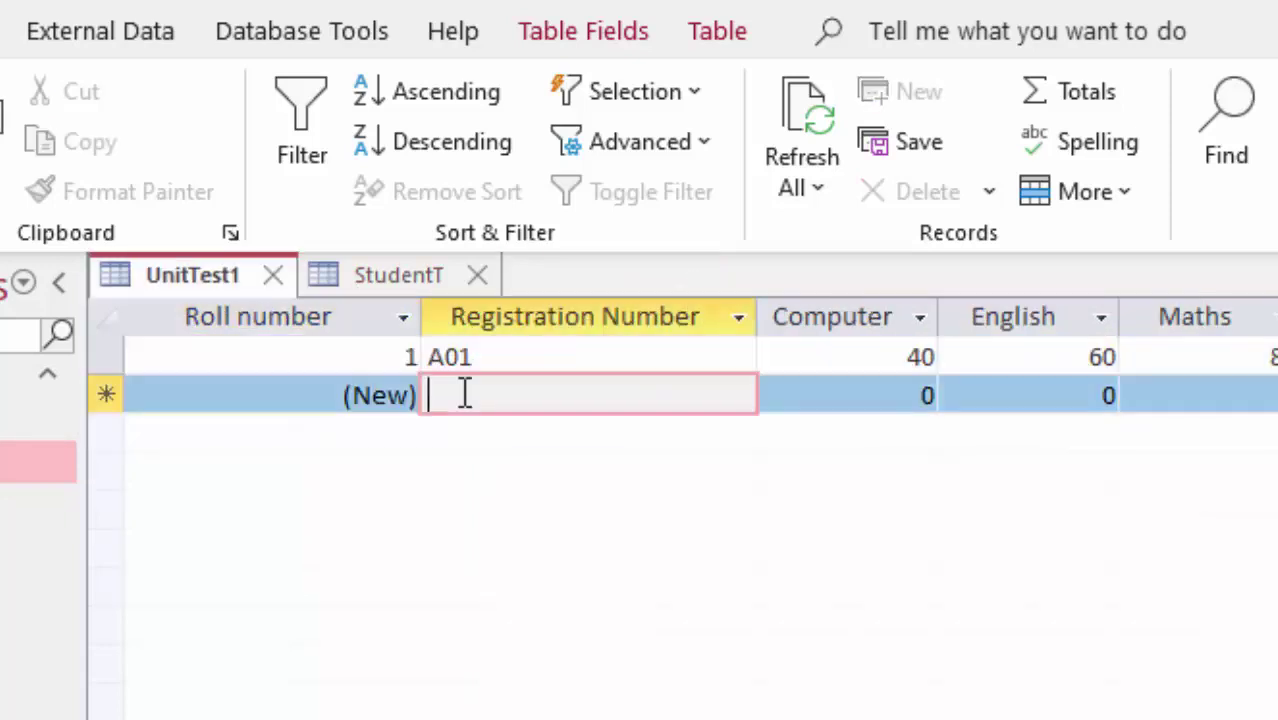
{"action": "type", "text": "A02"}
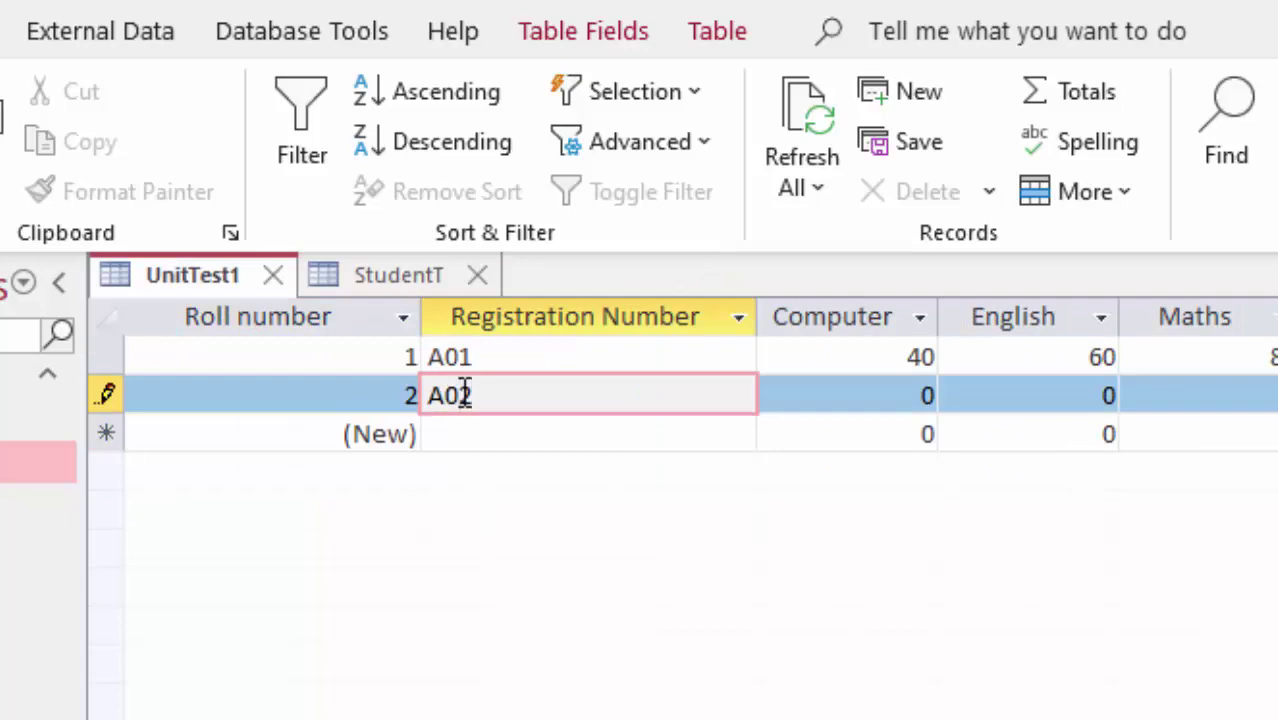
{"action": "key", "text": "Tab"}
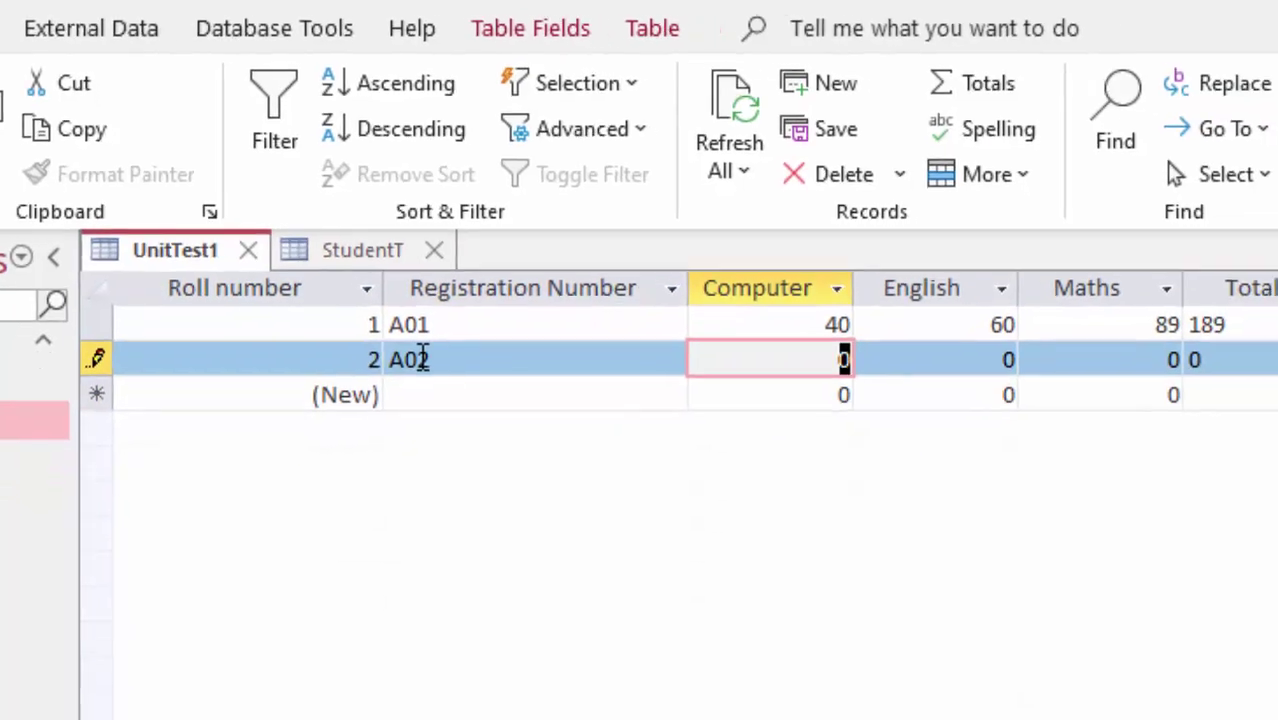
{"action": "type", "text": "56"}
{"action": "key", "text": "Tab"}
{"action": "type", "text": "77"}
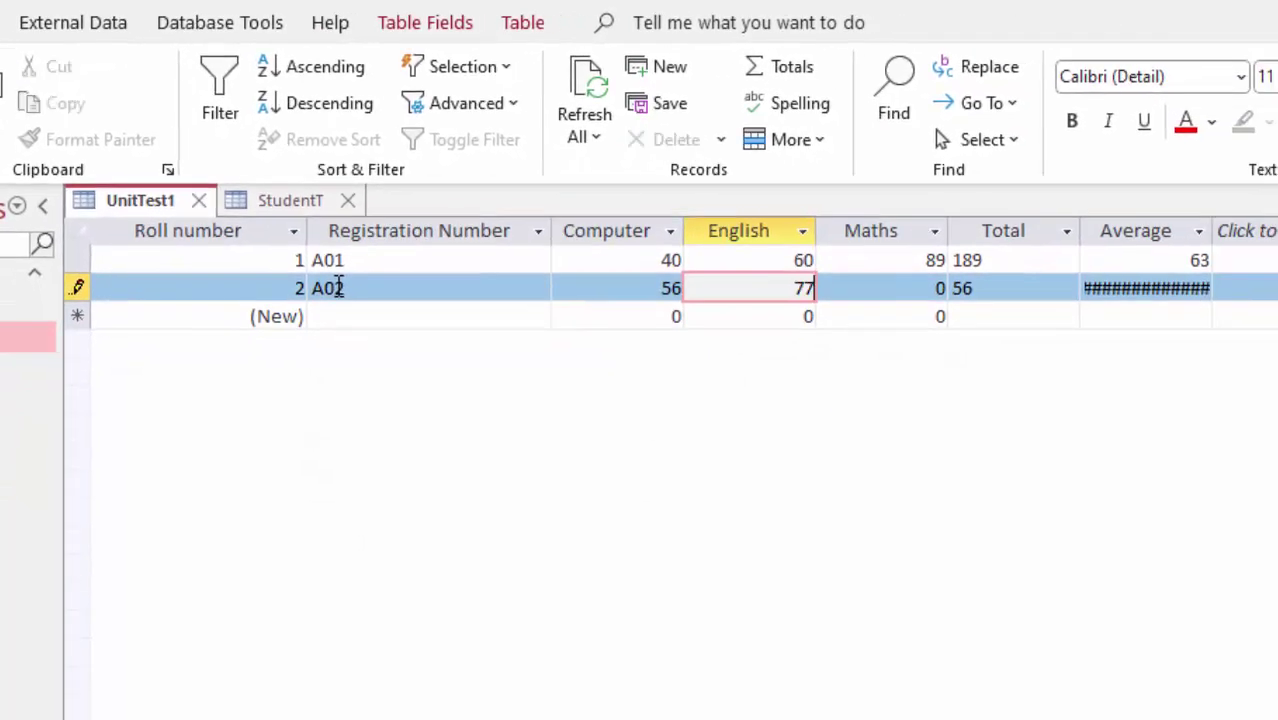
{"action": "key", "text": "Tab"}
{"action": "type", "text": "77"}
{"action": "key", "text": "Tab"}
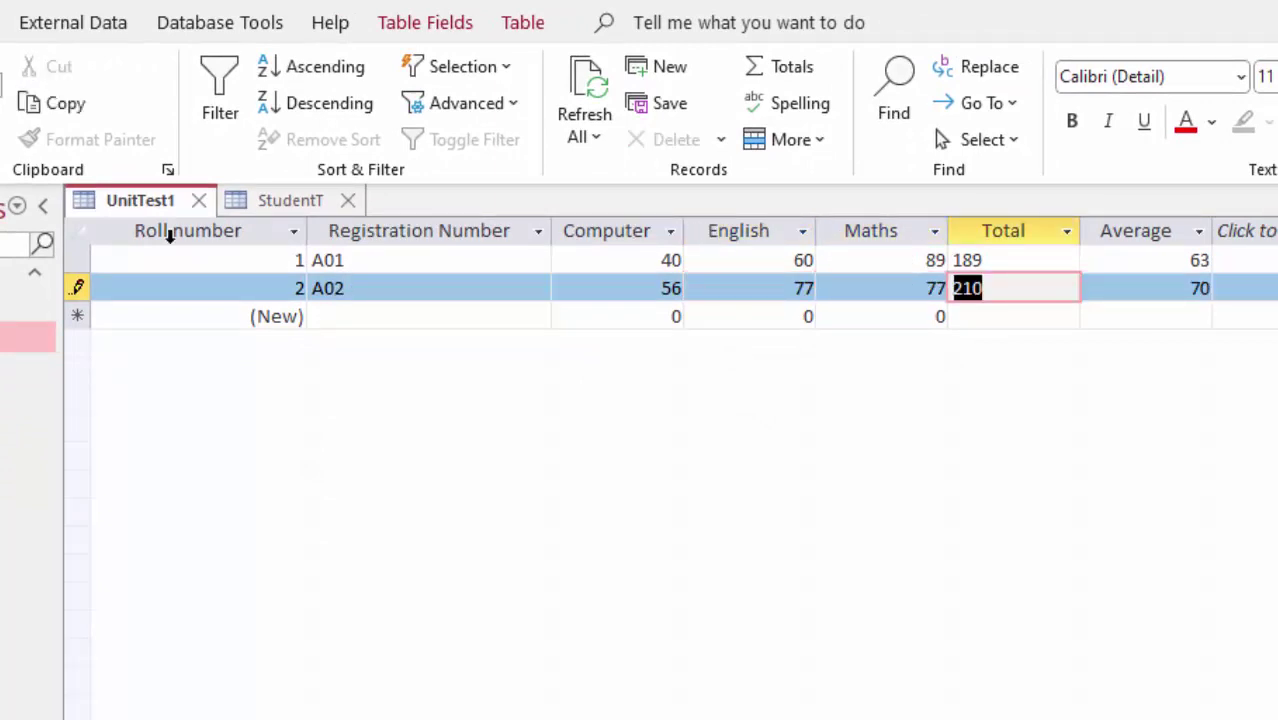
Step: Add record A03 with marks 57, 78 and 88, then widen the Average column
{"action": "left_click", "coordinate": [358, 320]}
{"action": "type", "text": "A"}
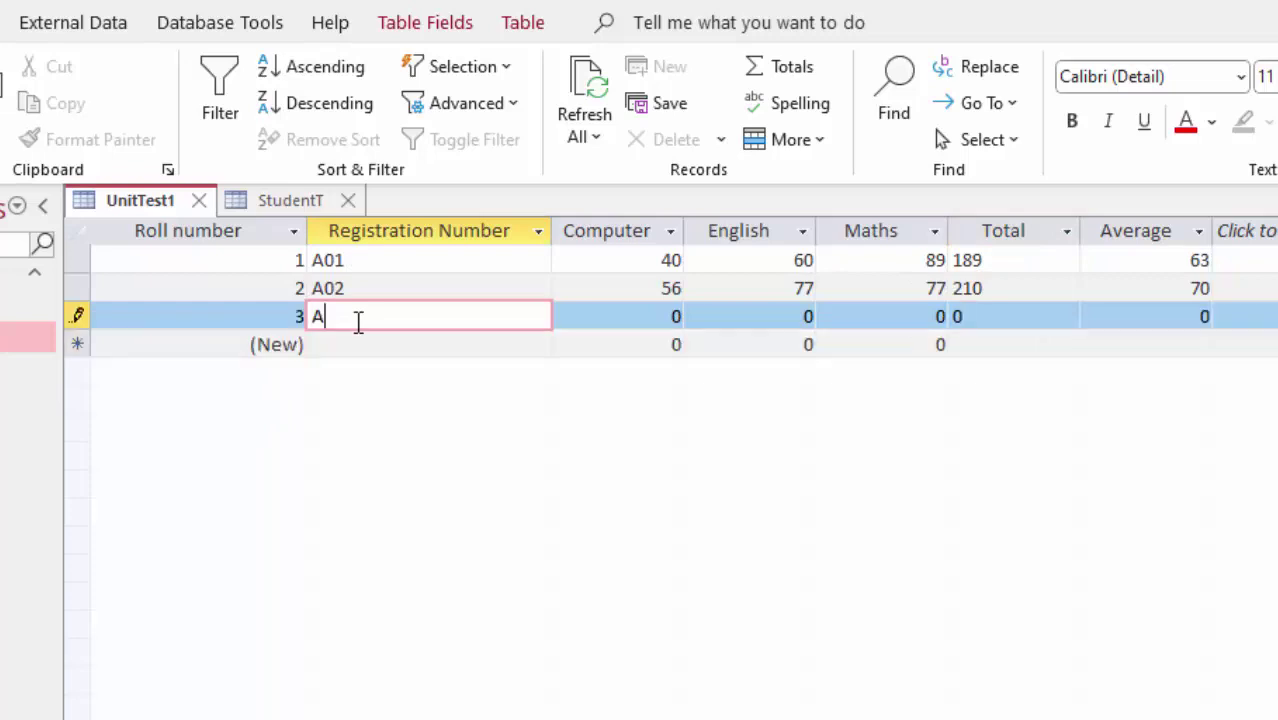
{"action": "type", "text": "03"}
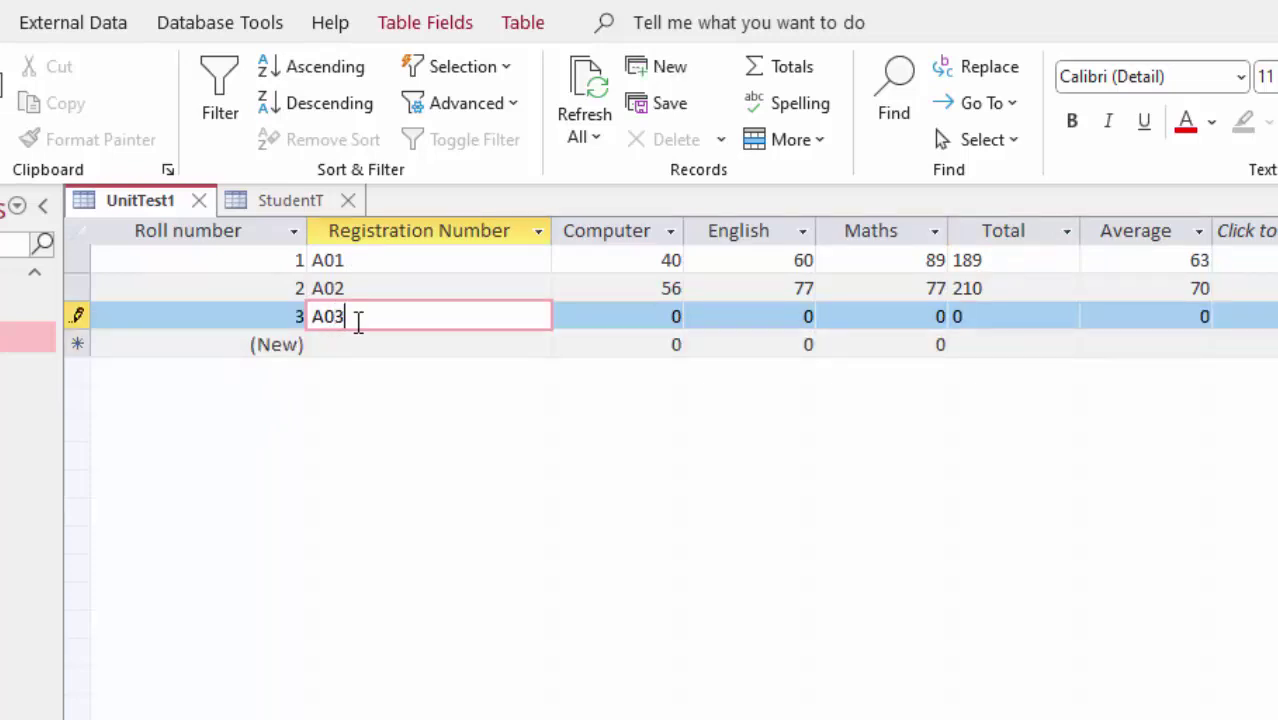
{"action": "key", "text": "Tab"}
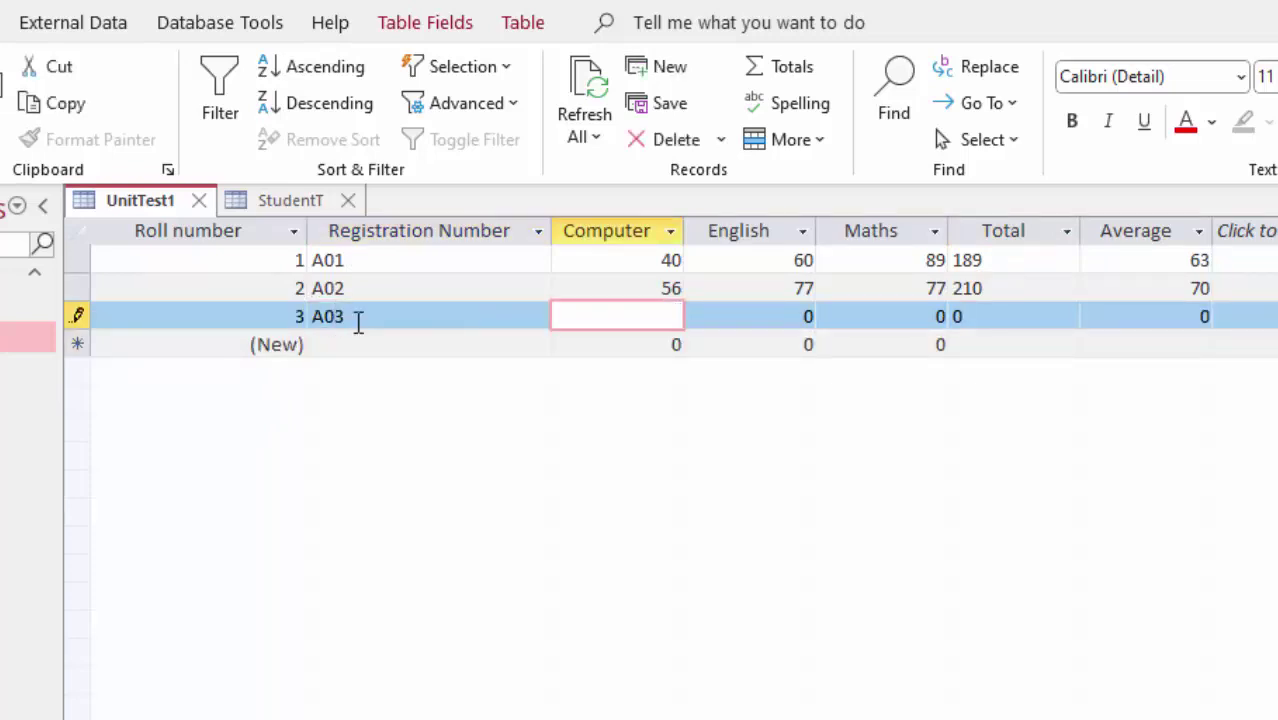
{"action": "type", "text": "57"}
{"action": "key", "text": "Tab"}
{"action": "type", "text": "8"}
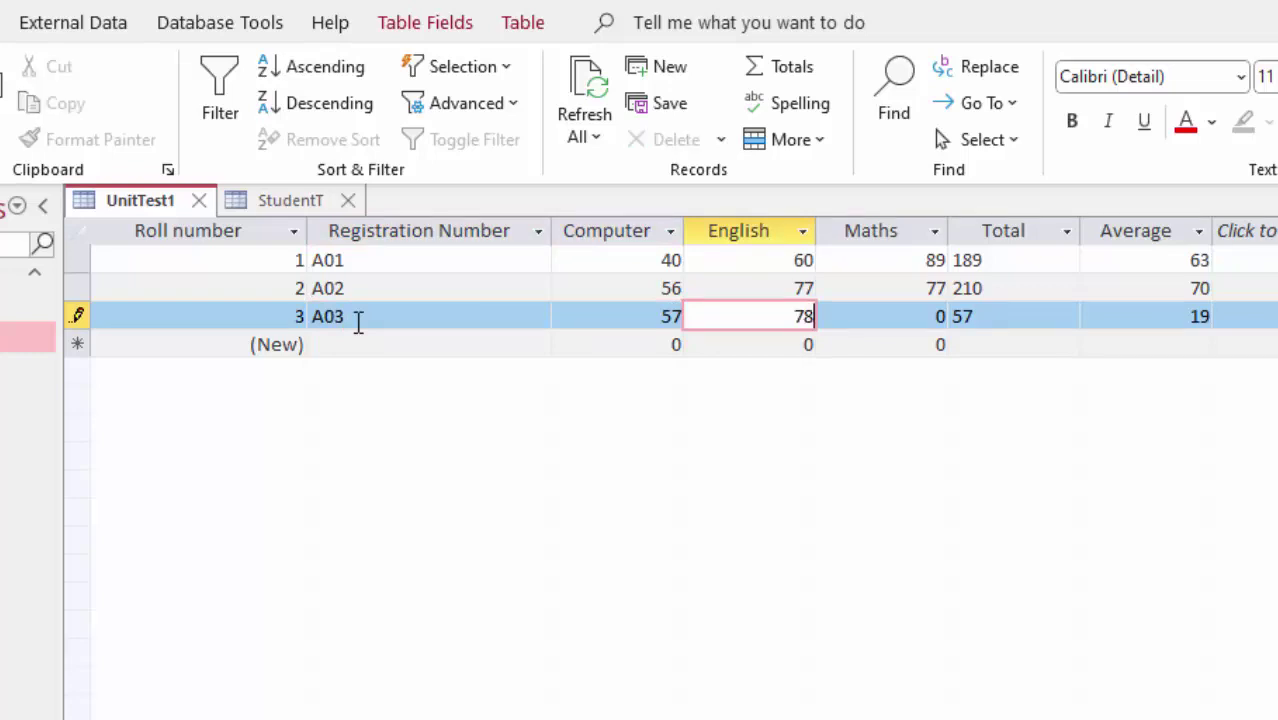
{"action": "key", "text": "Tab"}
{"action": "type", "text": "88"}
{"action": "key", "text": "Tab"}
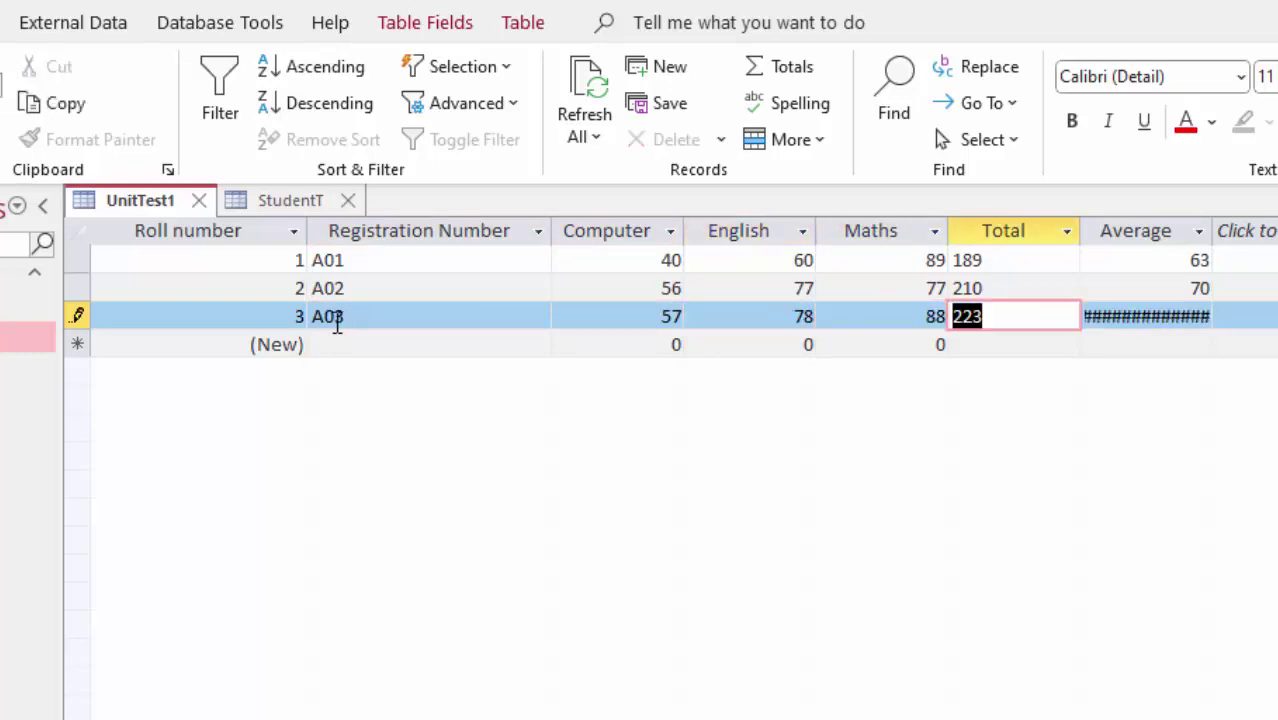
{"action": "left_click_drag", "start_coordinate": [1219, 217], "coordinate": [1272, 220]}
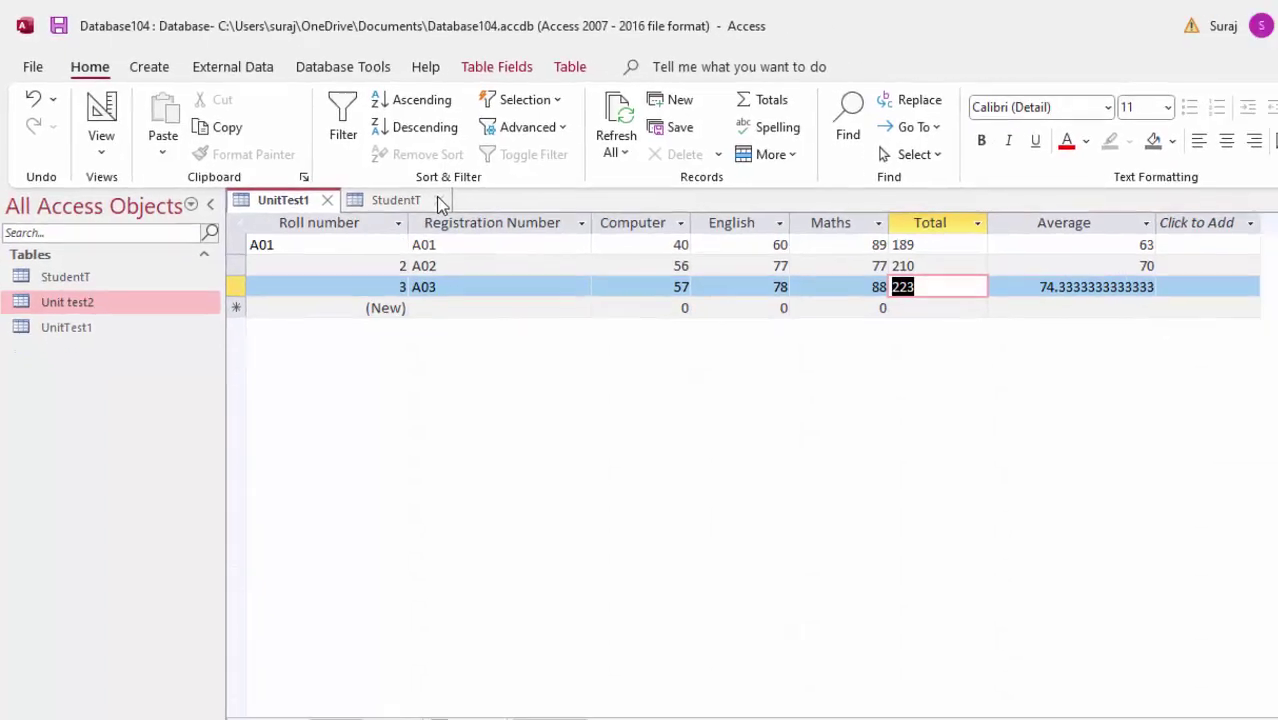
Step: Close the StudentT and UnitTest1 tables, saving the UnitTest1 layout changes
{"action": "left_click", "coordinate": [481, 219]}
{"action": "left_click", "coordinate": [296, 182]}
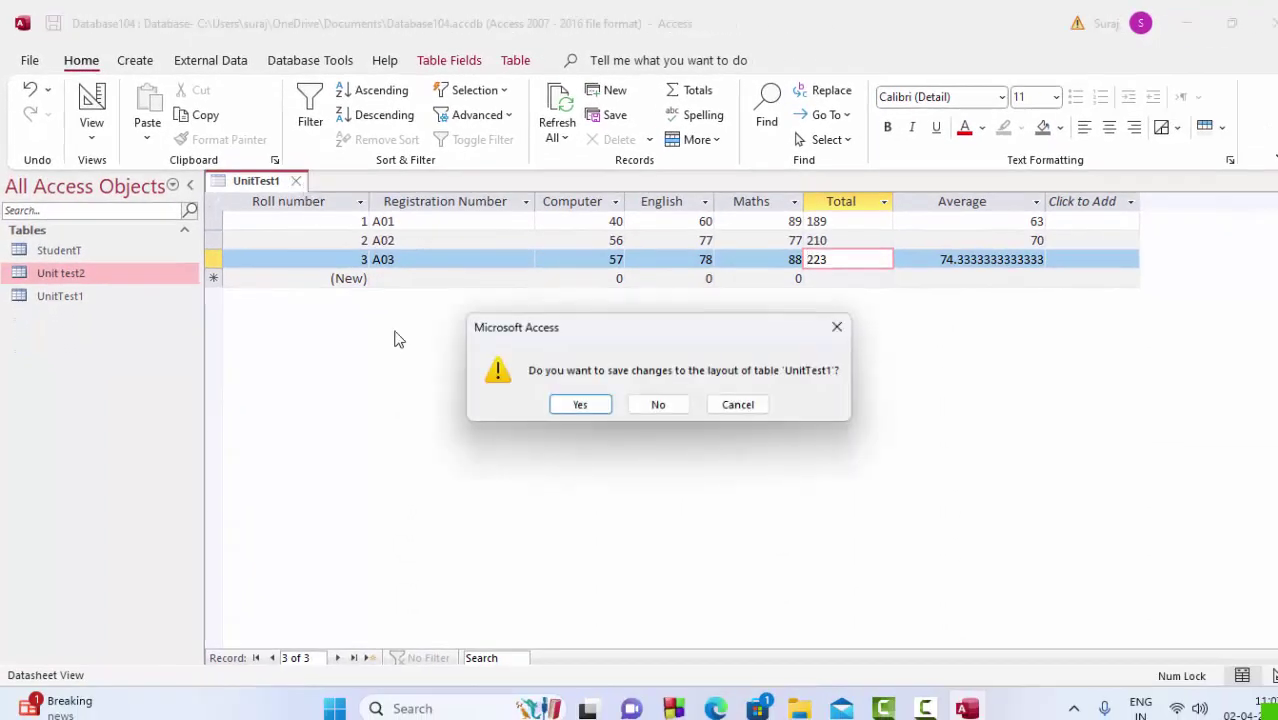
{"action": "left_click", "coordinate": [580, 405]}
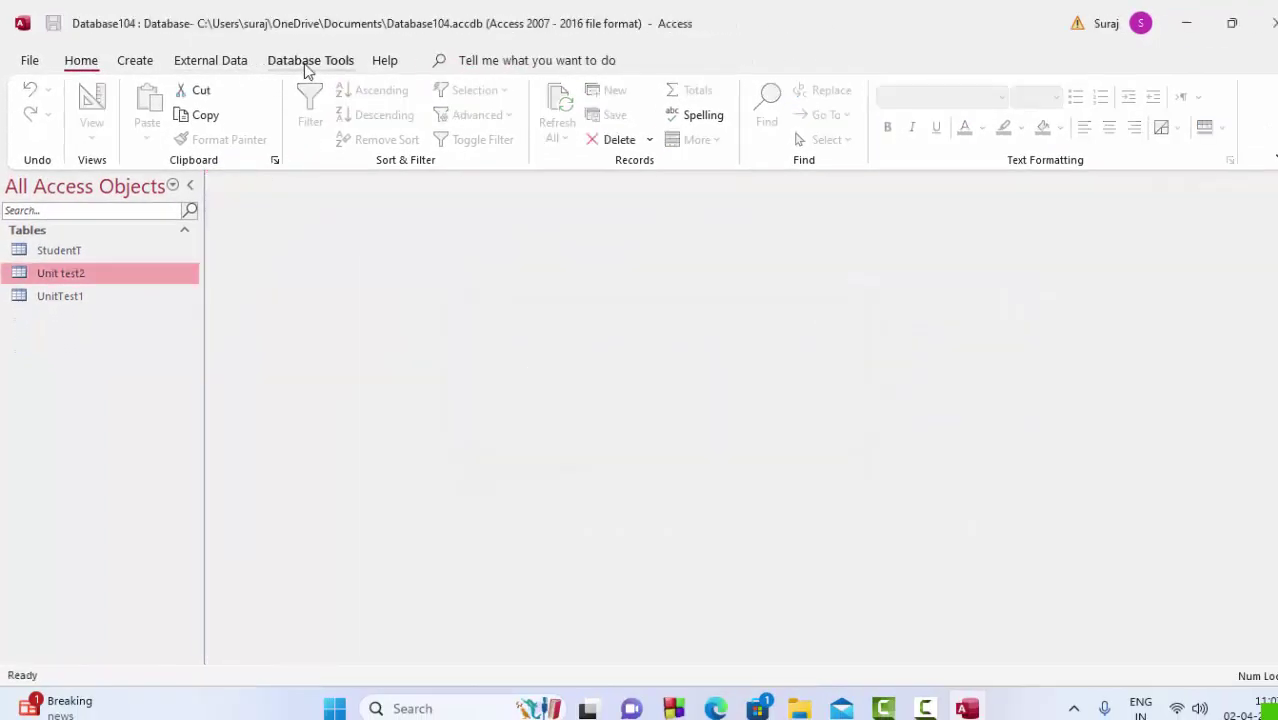
Step: Open Relationships and arrange StudentT, UnitTest1 and Unit test2 on the canvas
{"action": "left_click", "coordinate": [306, 60]}
{"action": "left_click", "coordinate": [251, 100]}
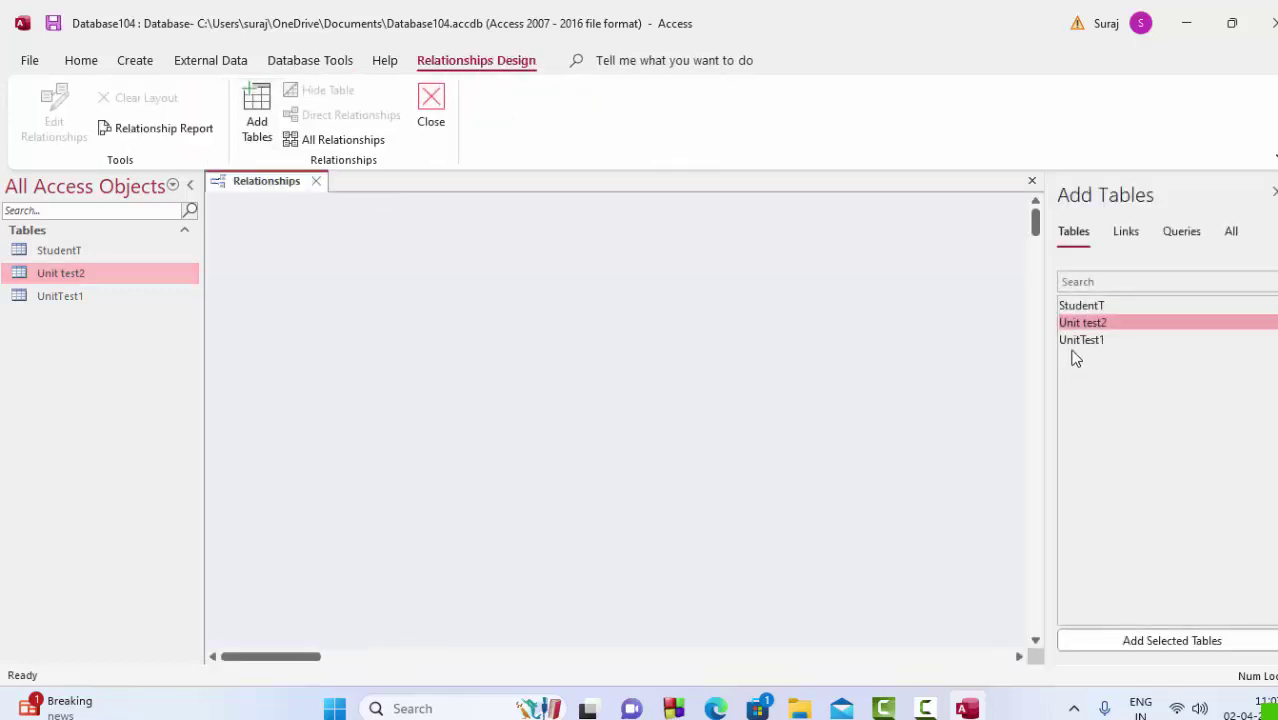
{"action": "left_click_drag", "start_coordinate": [1087, 309], "coordinate": [766, 274]}
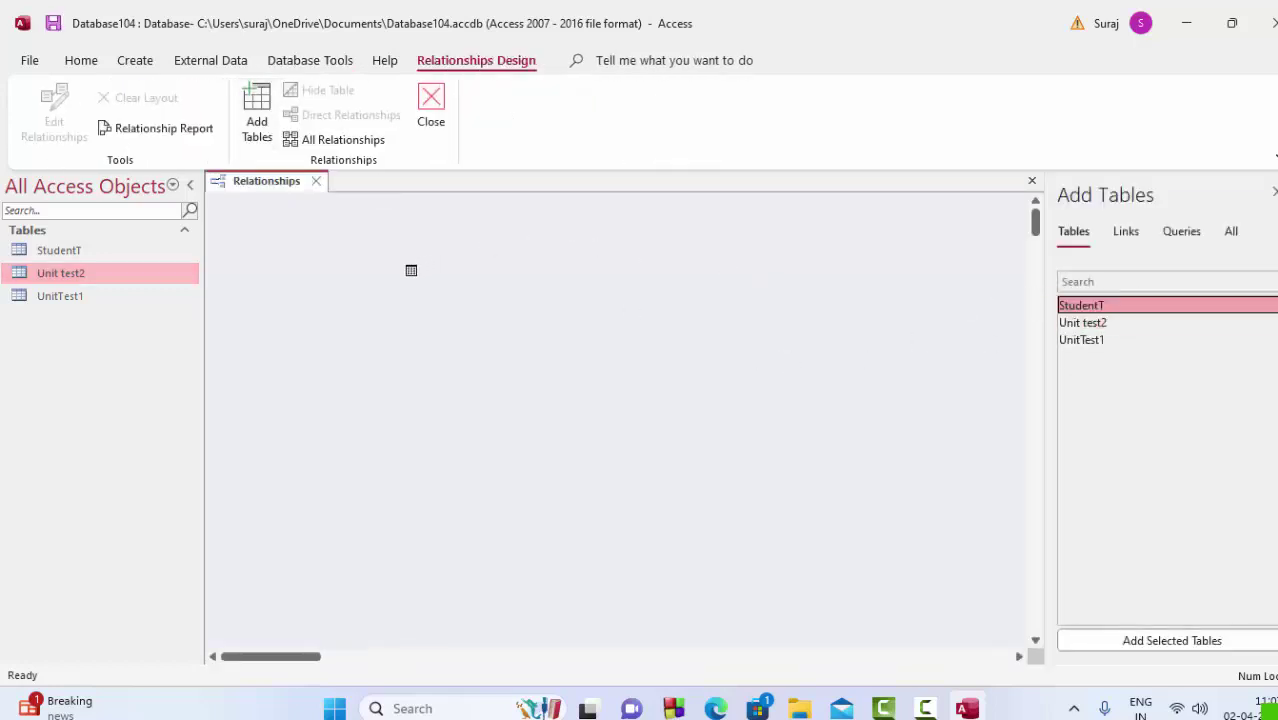
{"action": "left_click_drag", "start_coordinate": [1083, 322], "coordinate": [842, 300]}
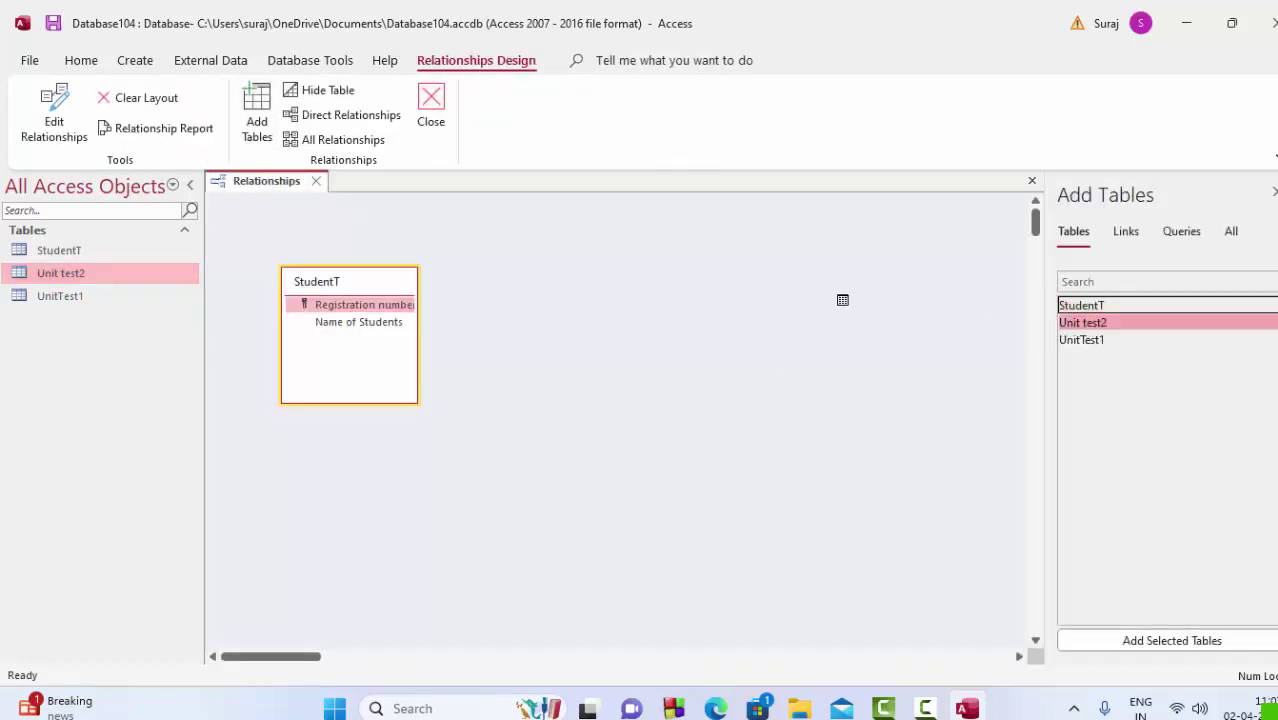
{"action": "left_click_drag", "start_coordinate": [605, 284], "coordinate": [606, 285]}
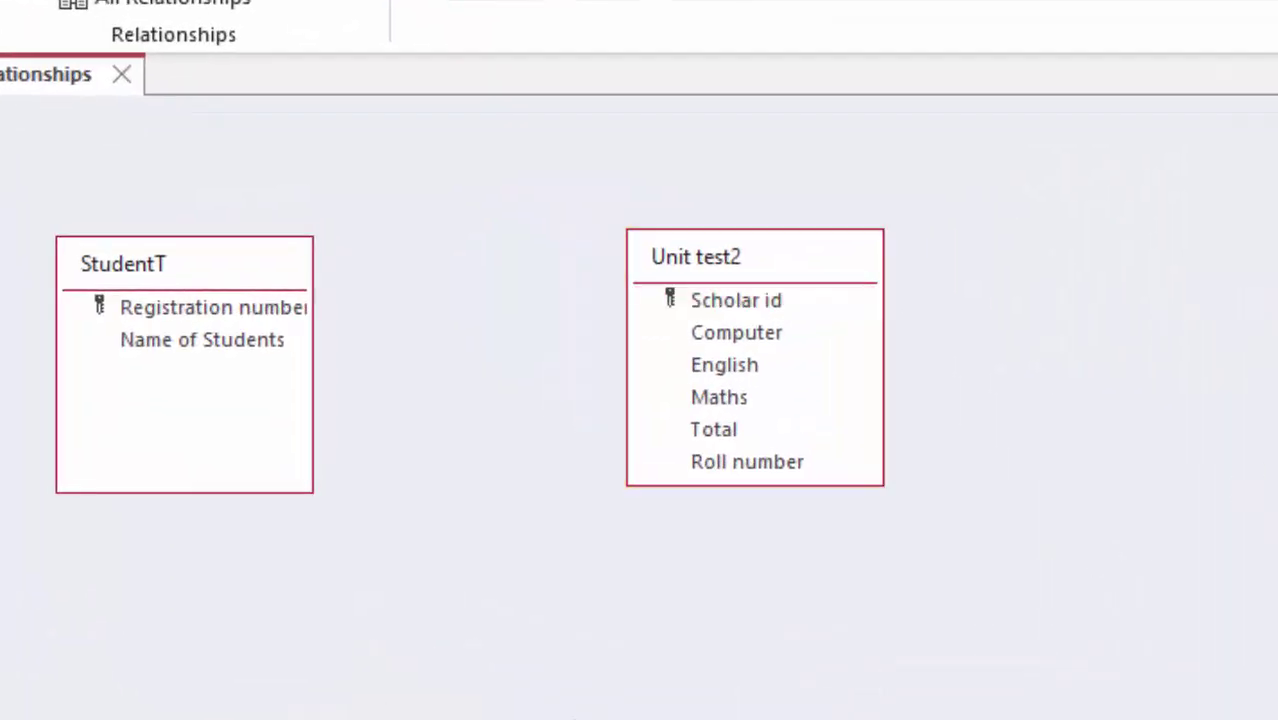
{"action": "left_click_drag", "start_coordinate": [559, 654], "coordinate": [502, 563]}
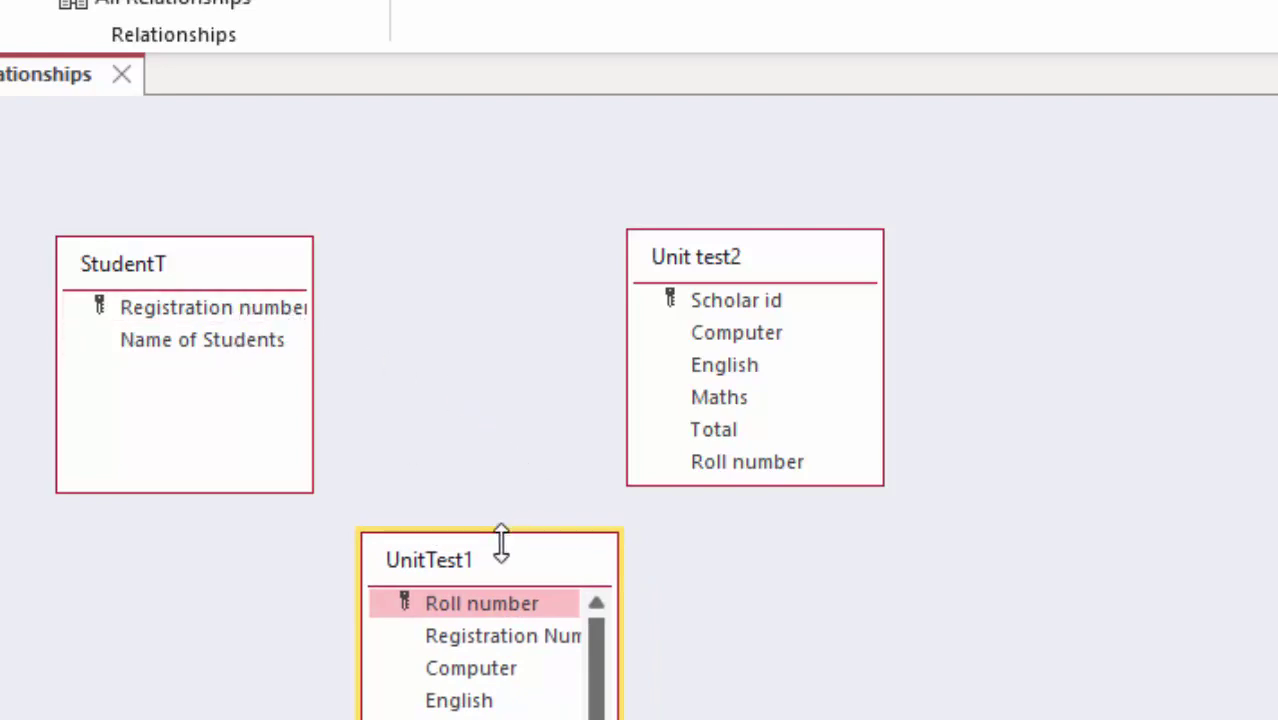
{"action": "left_click_drag", "start_coordinate": [754, 255], "coordinate": [1104, 255]}
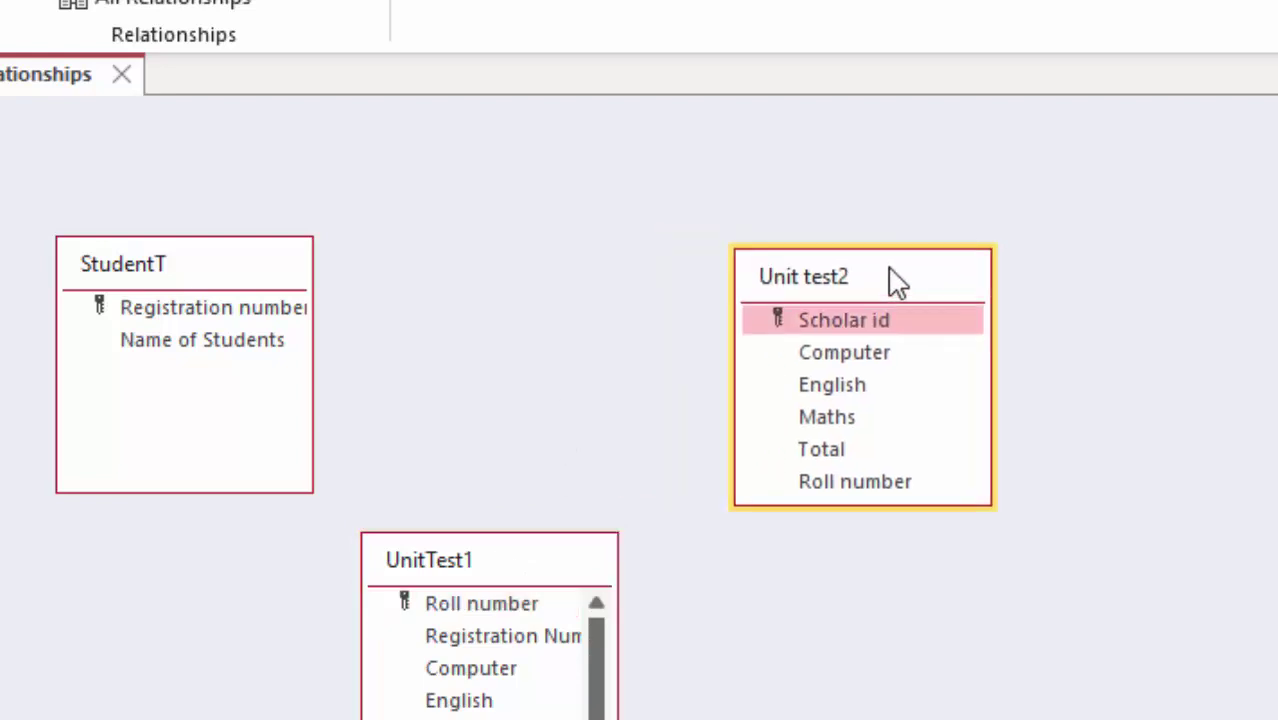
{"action": "left_click_drag", "start_coordinate": [547, 568], "coordinate": [845, 294]}
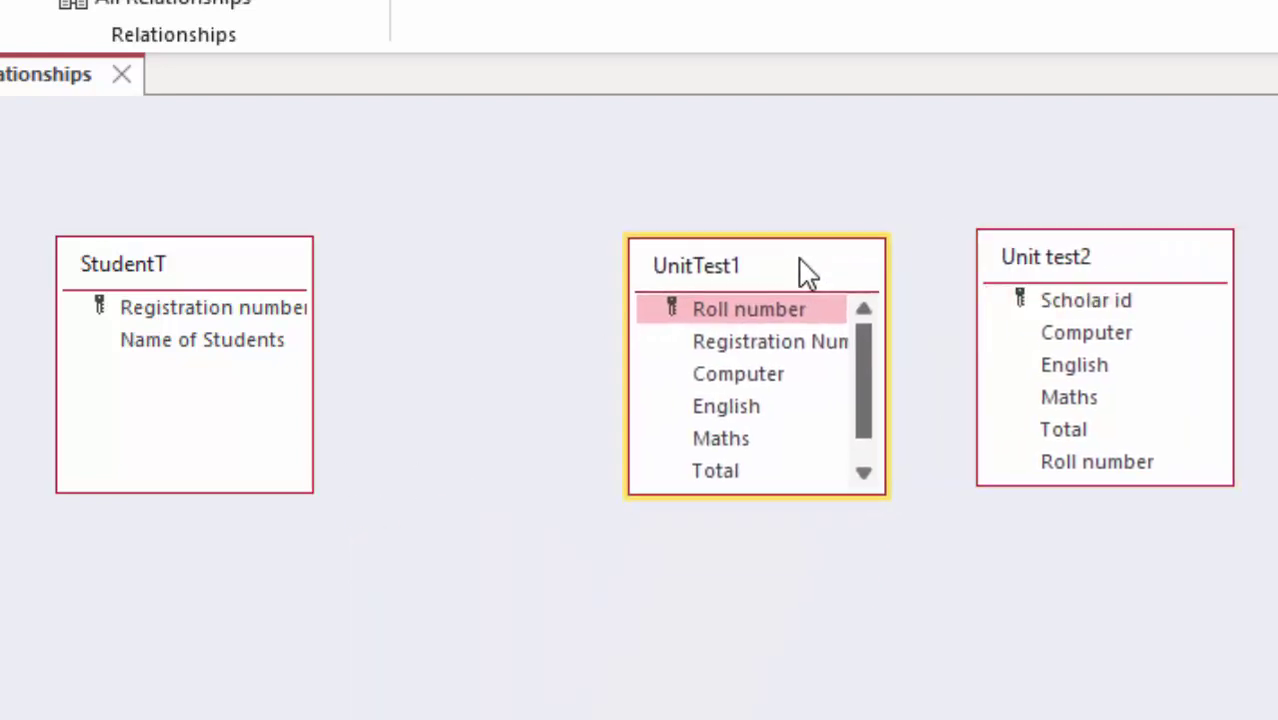
{"action": "left_click_drag", "start_coordinate": [1088, 279], "coordinate": [1093, 353]}
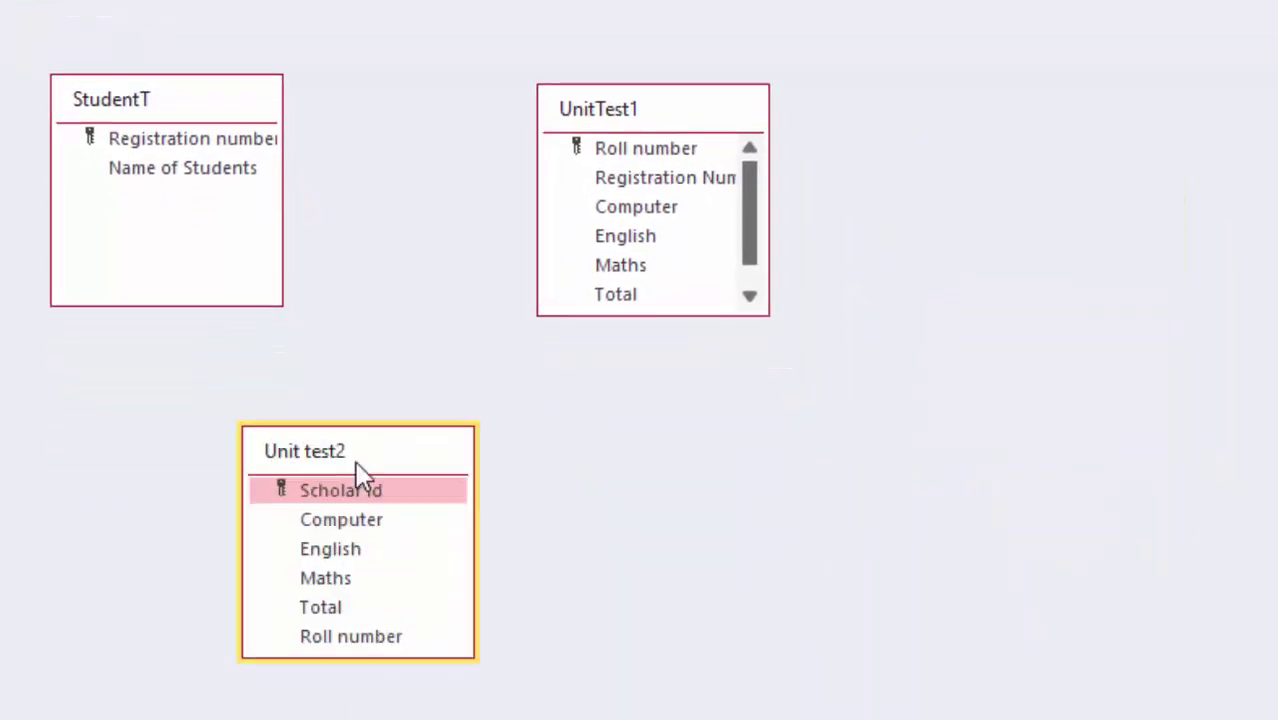
Step: Join StudentT.Registration number to UnitTest1 with enforced integrity, cascade update and cascade delete
{"action": "left_click_drag", "start_coordinate": [1042, 237], "coordinate": [414, 448]}
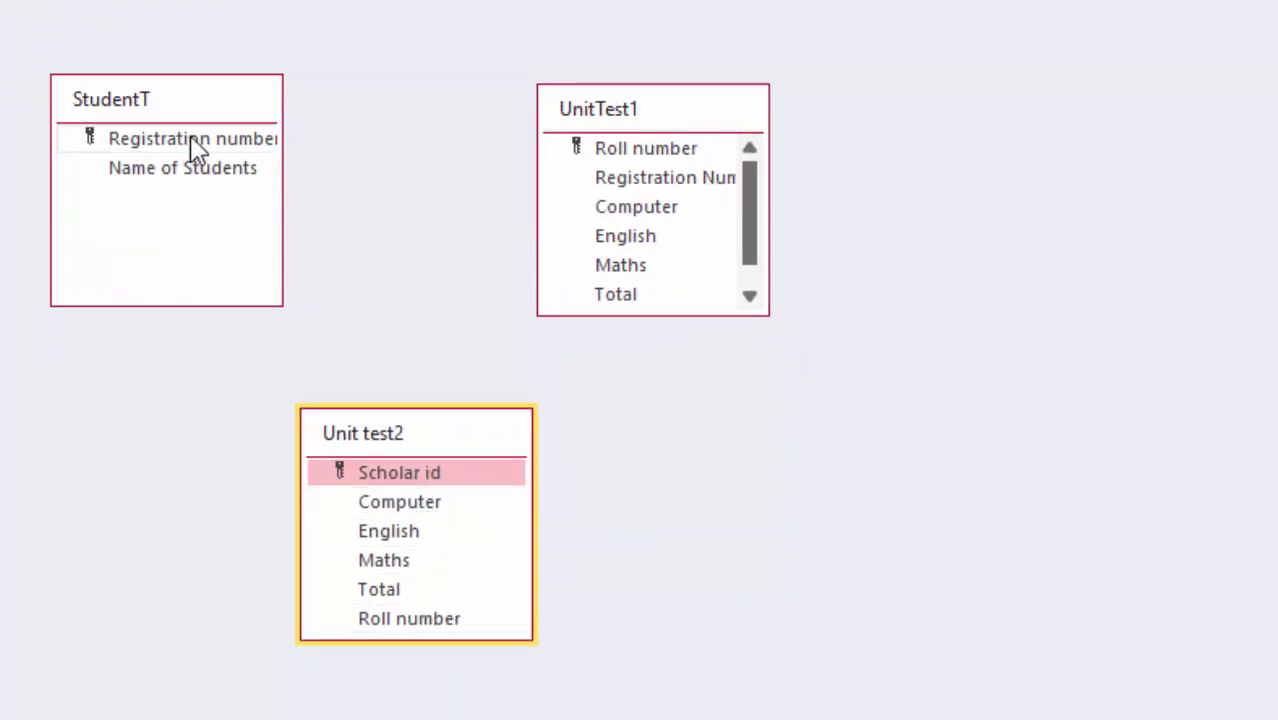
{"action": "left_click_drag", "start_coordinate": [190, 145], "coordinate": [631, 181]}
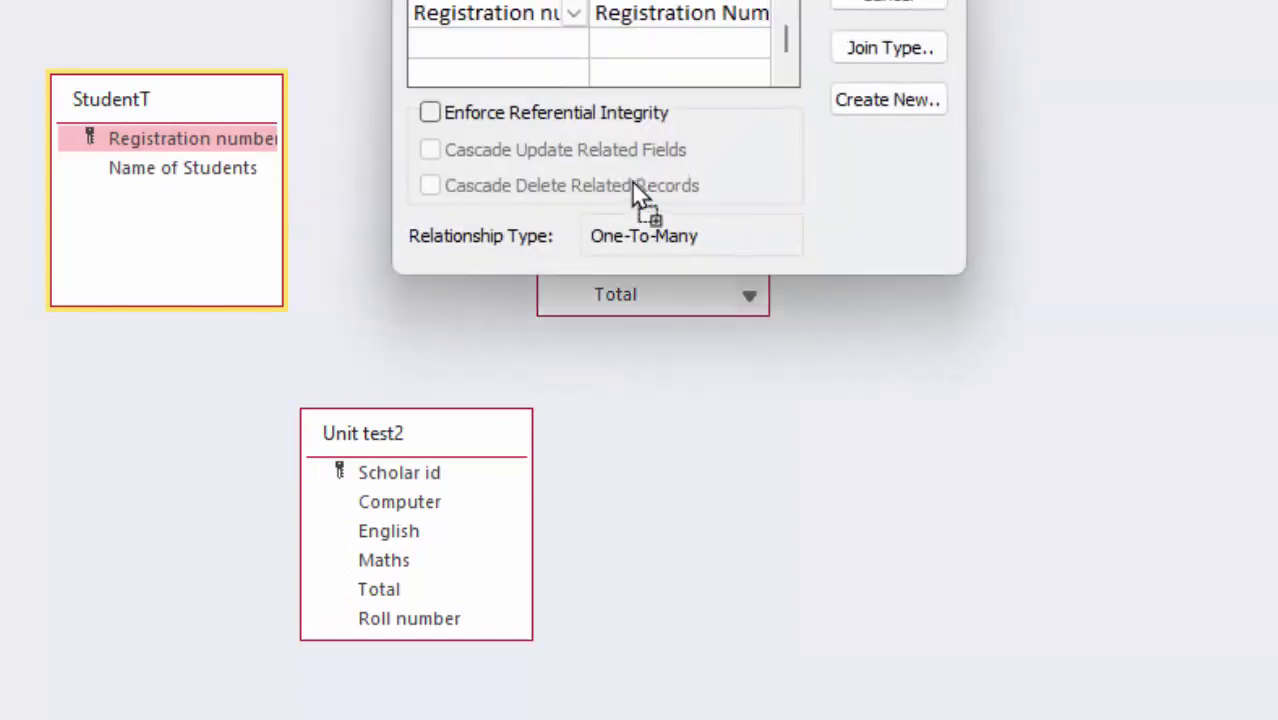
{"action": "left_click", "coordinate": [522, 114]}
{"action": "left_click", "coordinate": [528, 152]}
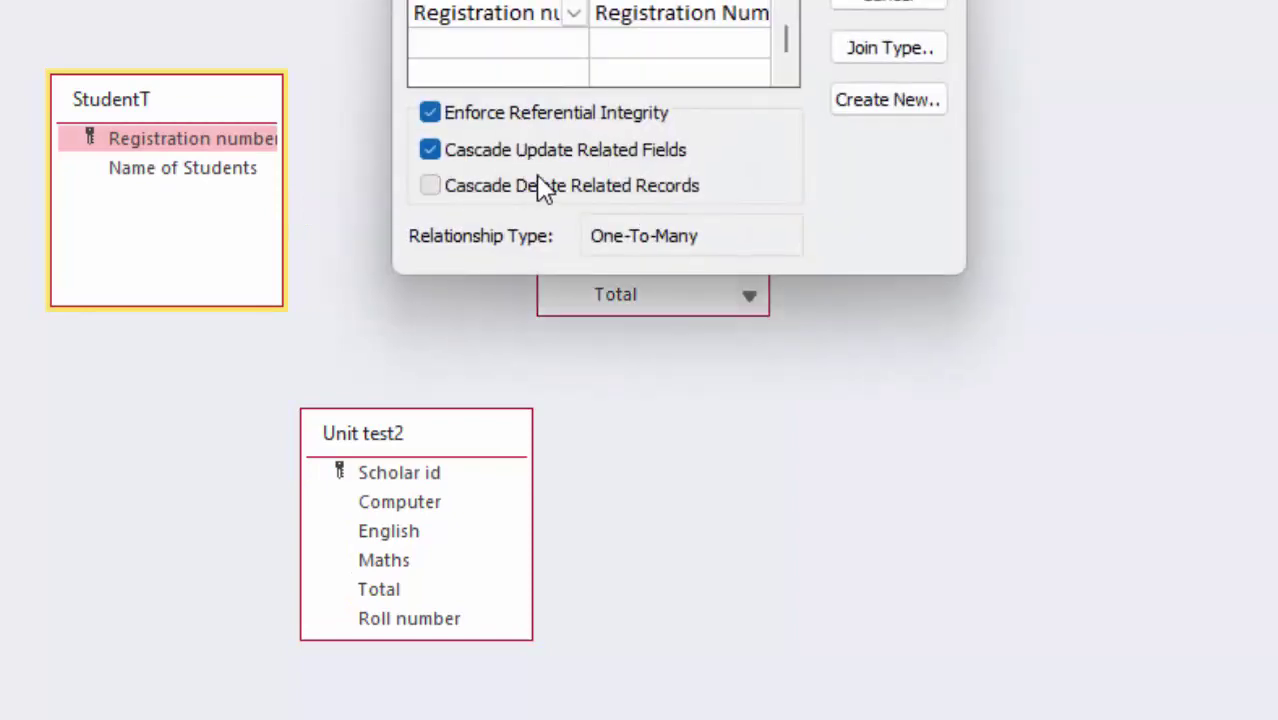
{"action": "left_click", "coordinate": [535, 182]}
{"action": "left_click", "coordinate": [788, 45]}
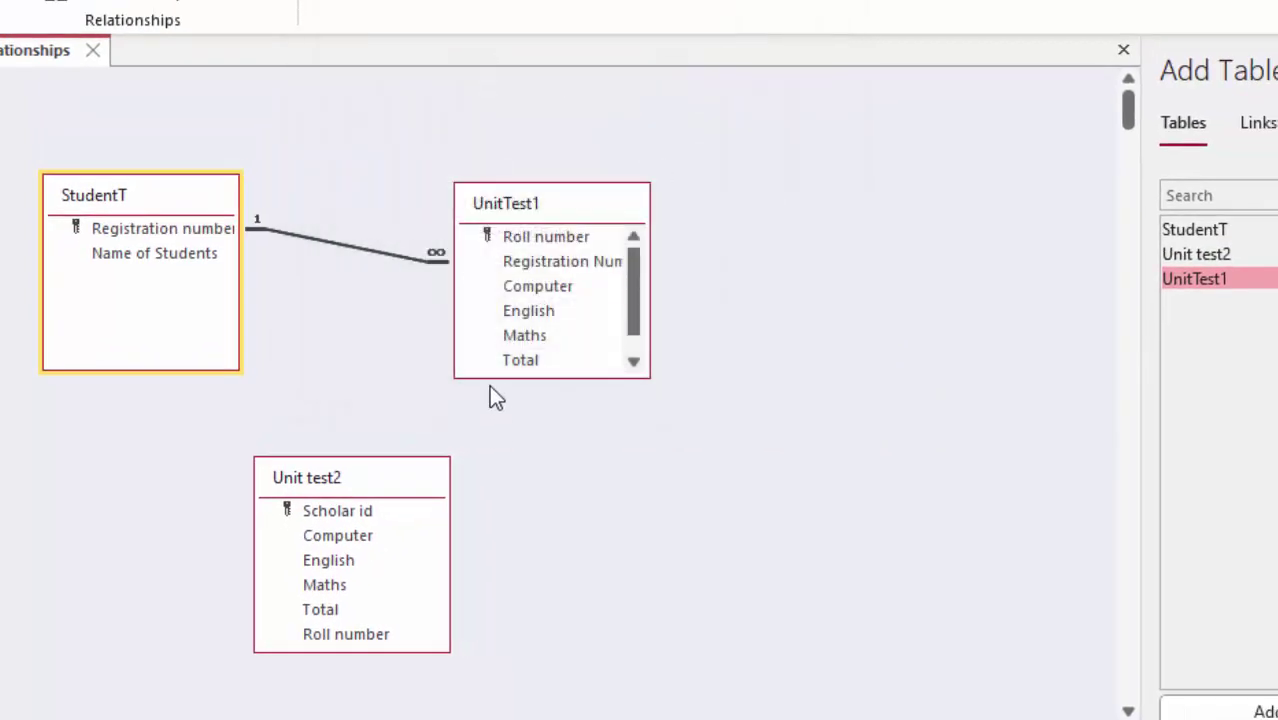
Step: Try linking UnitTest1's Roll number to Unit test2's Roll number with enforced integrity
{"action": "mouse_move", "coordinate": [533, 261]}
{"action": "left_mouse_down"}
{"action": "mouse_move", "coordinate": [224, 576]}
{"action": "mouse_move", "coordinate": [249, 552]}
{"action": "left_mouse_up"}
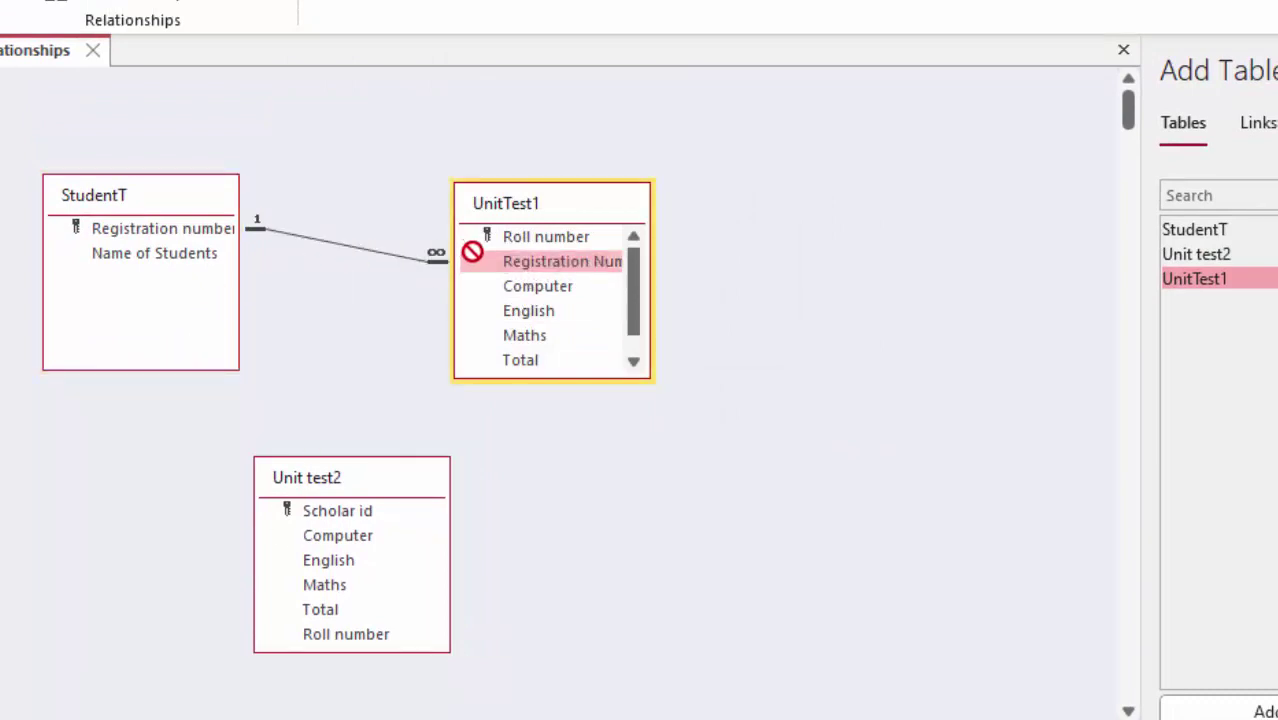
{"action": "left_click_drag", "start_coordinate": [518, 234], "coordinate": [305, 636]}
{"action": "left_click", "coordinate": [385, 210]}
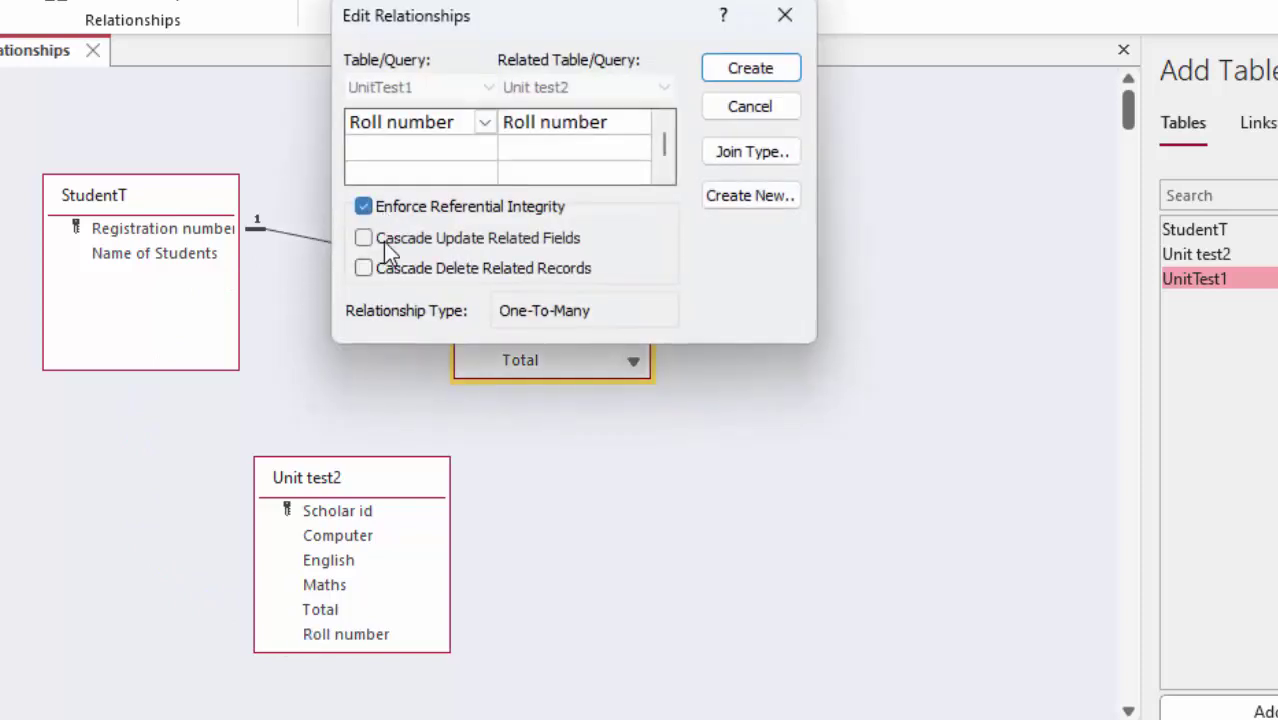
{"action": "left_click", "coordinate": [383, 240]}
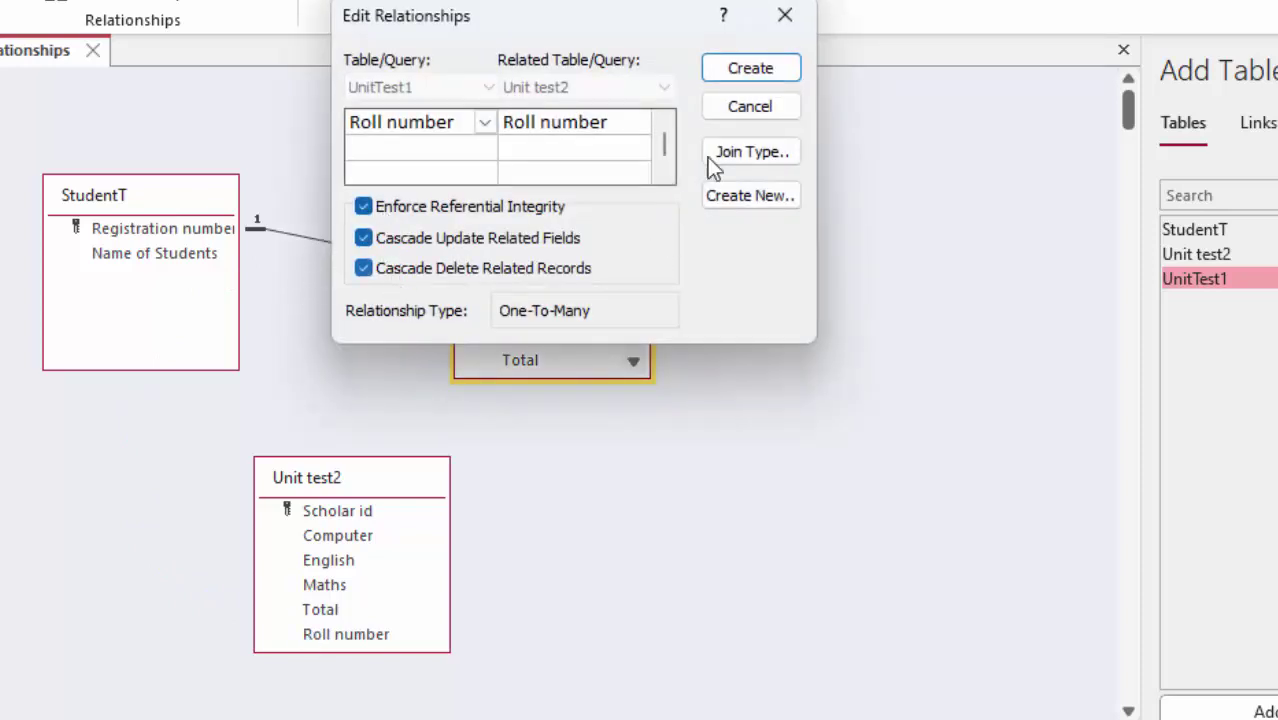
{"action": "left_click", "coordinate": [727, 70]}
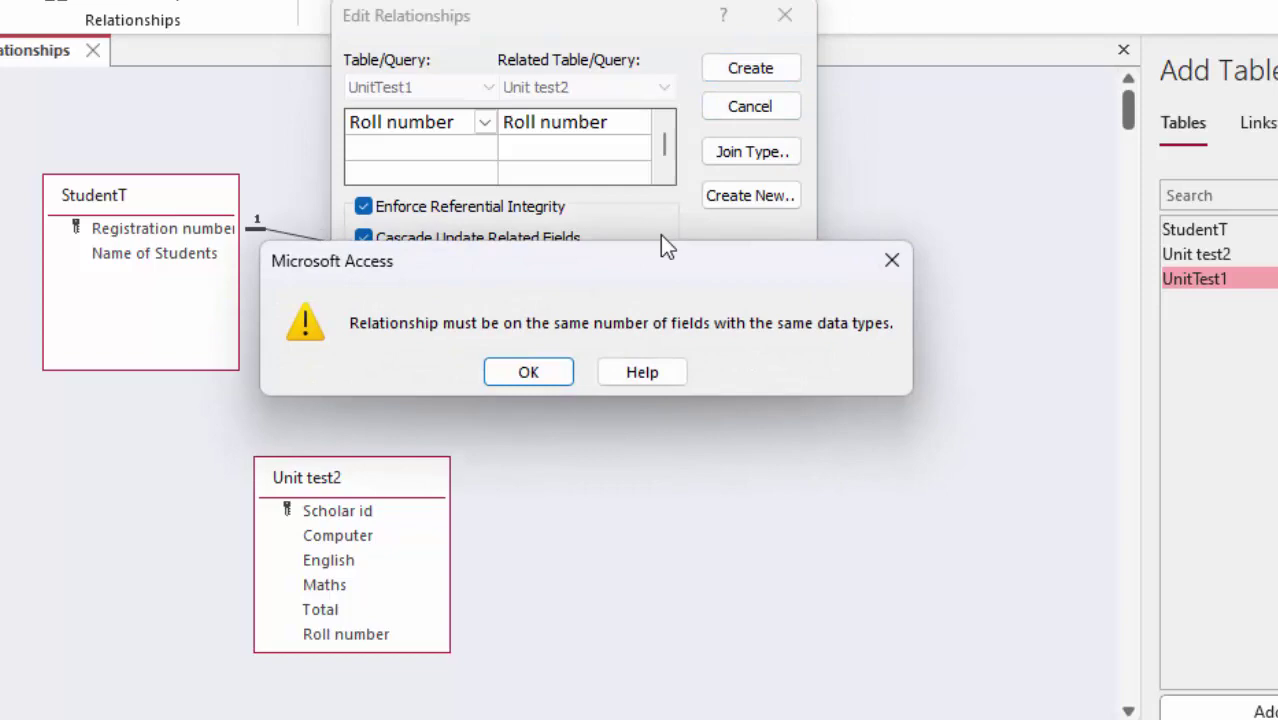
Step: Dismiss the data-type mismatch errors and close the Edit Relationships dialog
{"action": "left_click", "coordinate": [525, 365]}
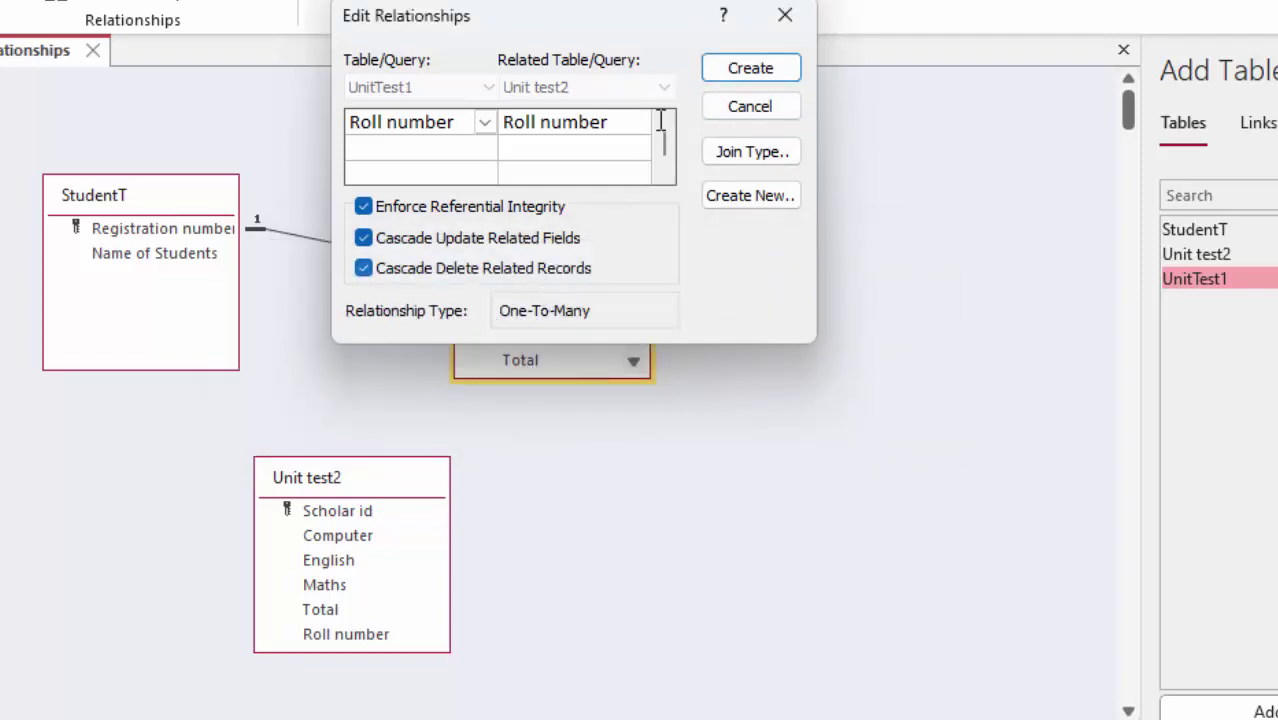
{"action": "left_click", "coordinate": [738, 72]}
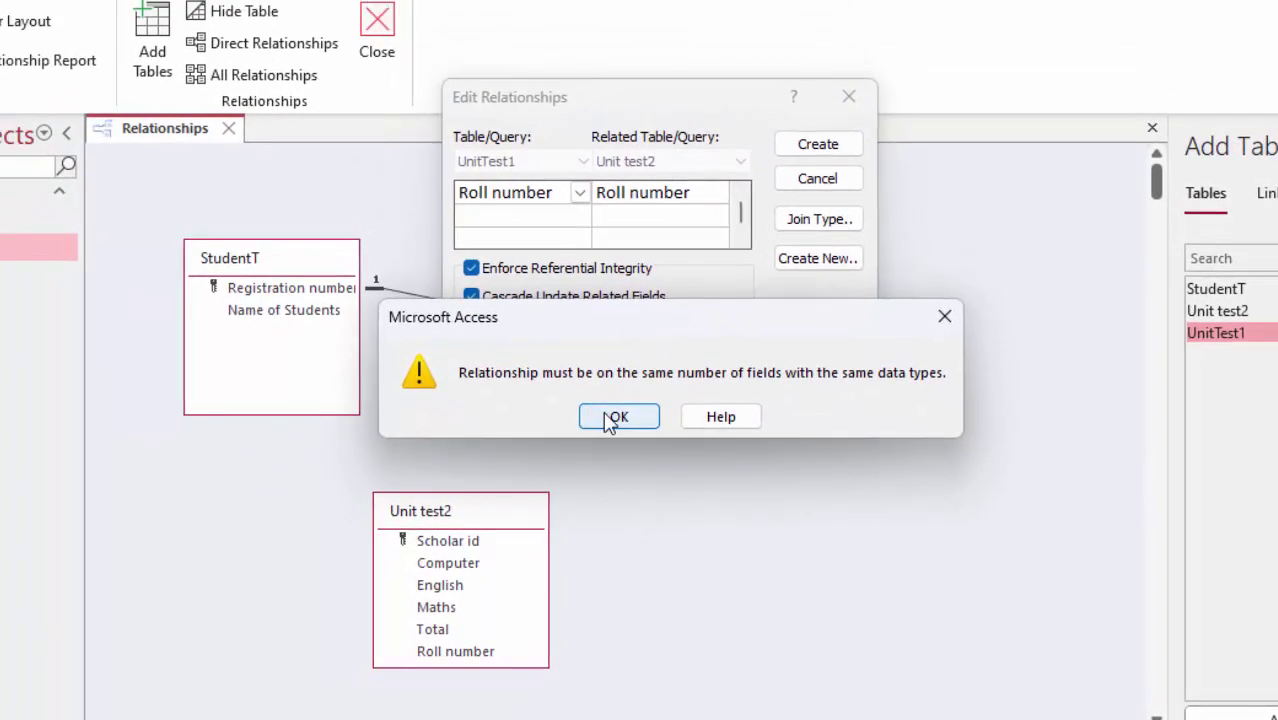
{"action": "left_click", "coordinate": [615, 420]}
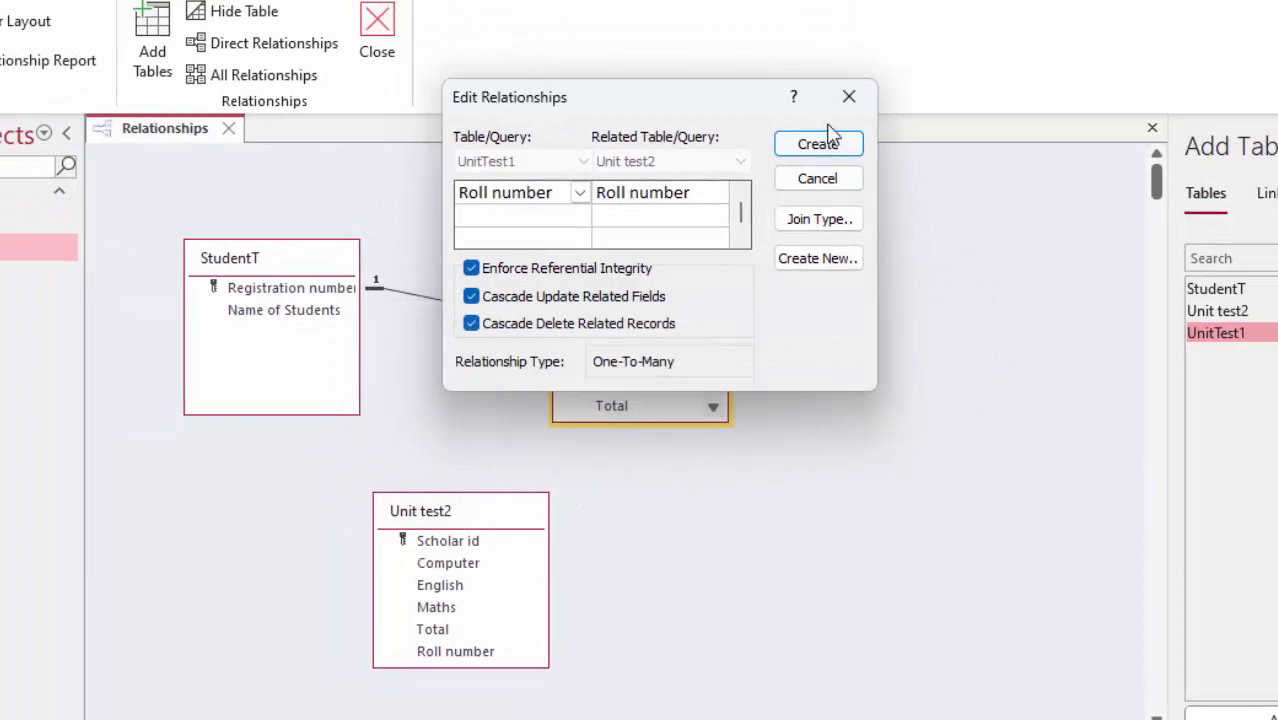
{"action": "left_click", "coordinate": [849, 96]}
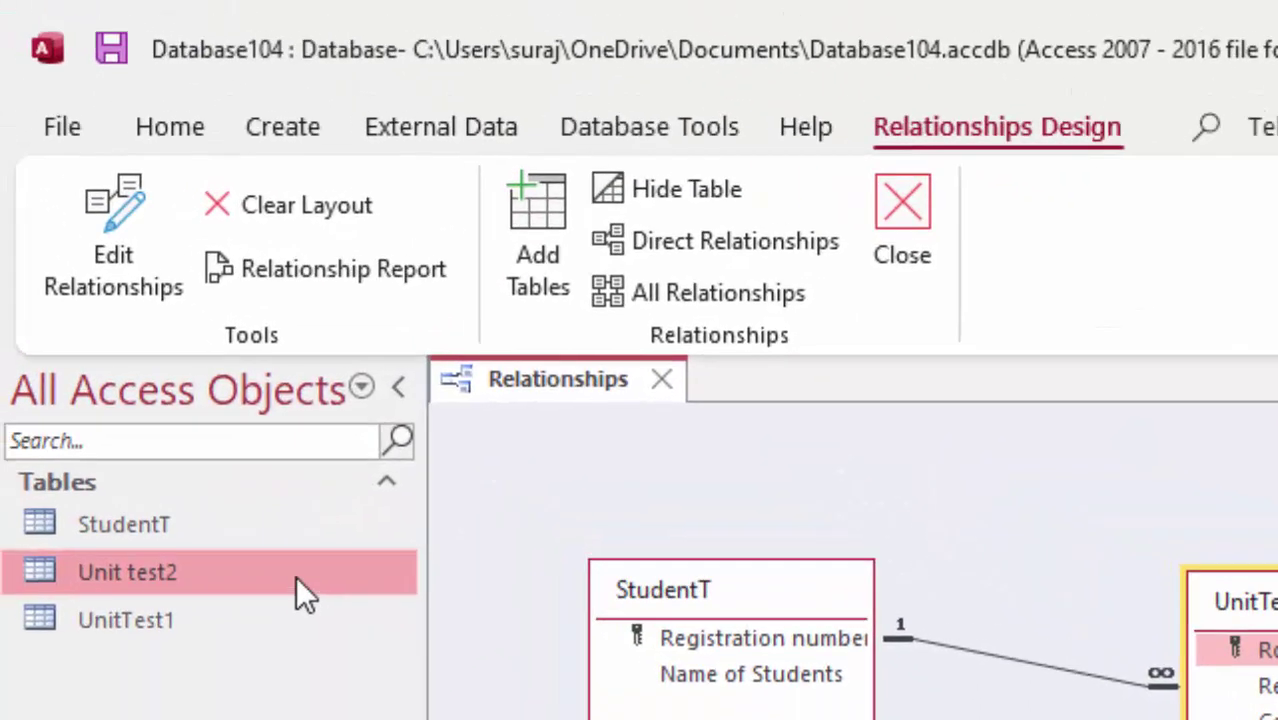
Step: In Unit test2's Design View, change Roll number's data type to Number
{"action": "right_click", "coordinate": [5, 248]}
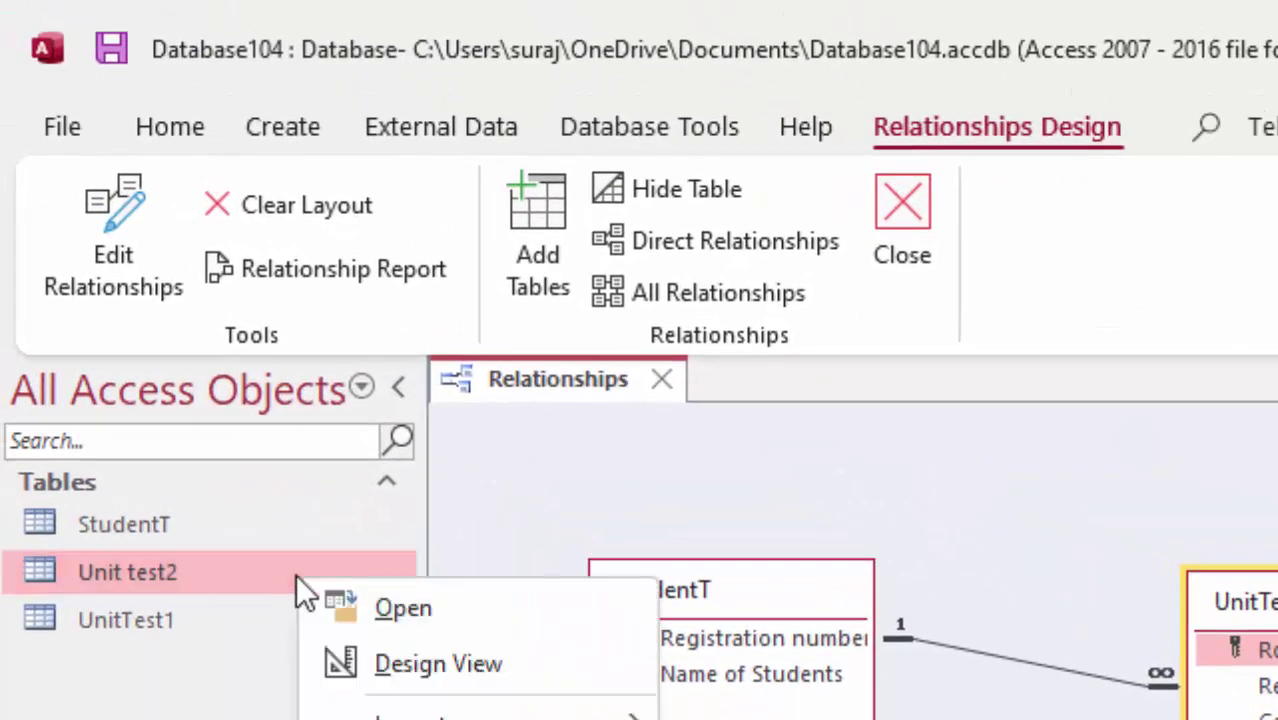
{"action": "left_click", "coordinate": [420, 680]}
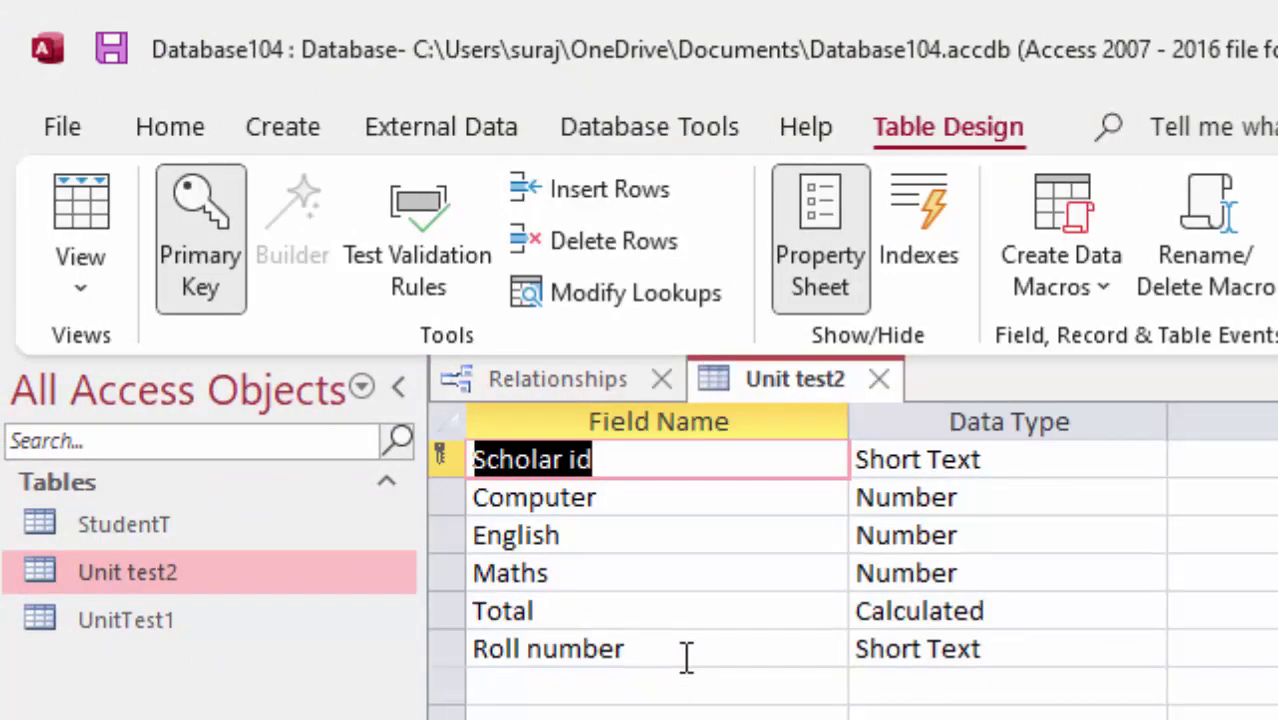
{"action": "left_click", "coordinate": [1025, 655]}
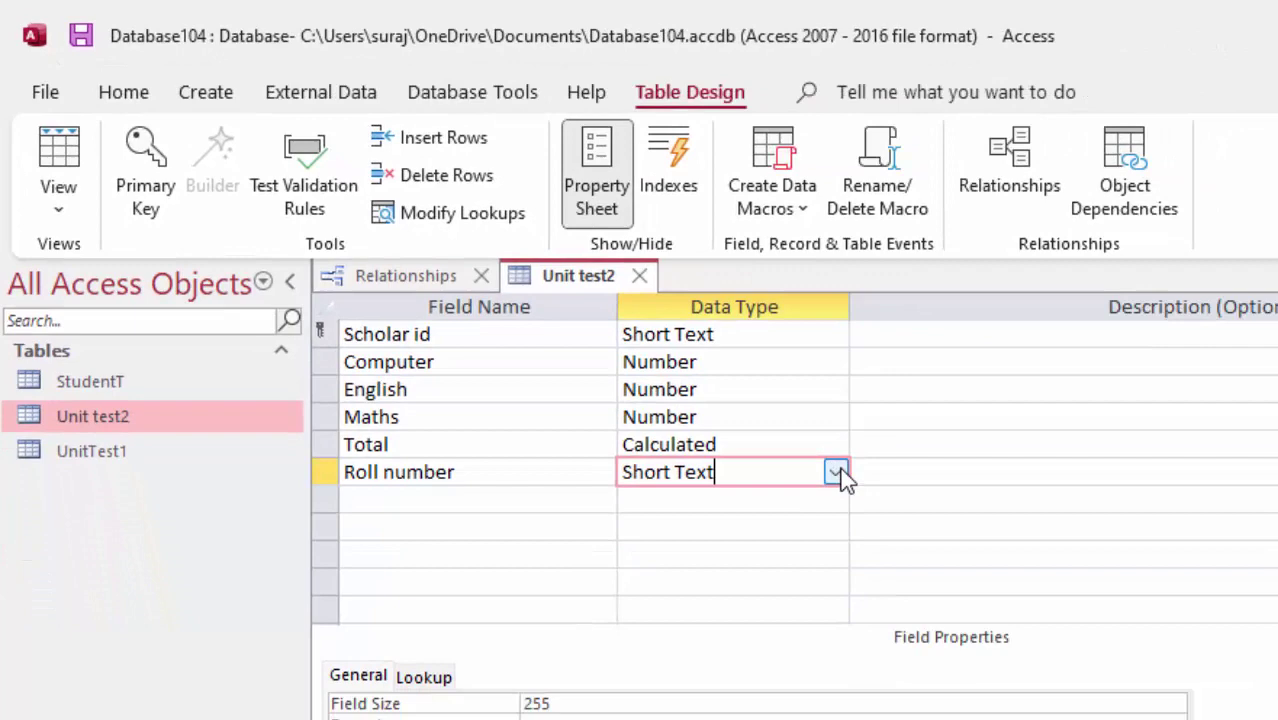
{"action": "left_click", "coordinate": [1048, 592]}
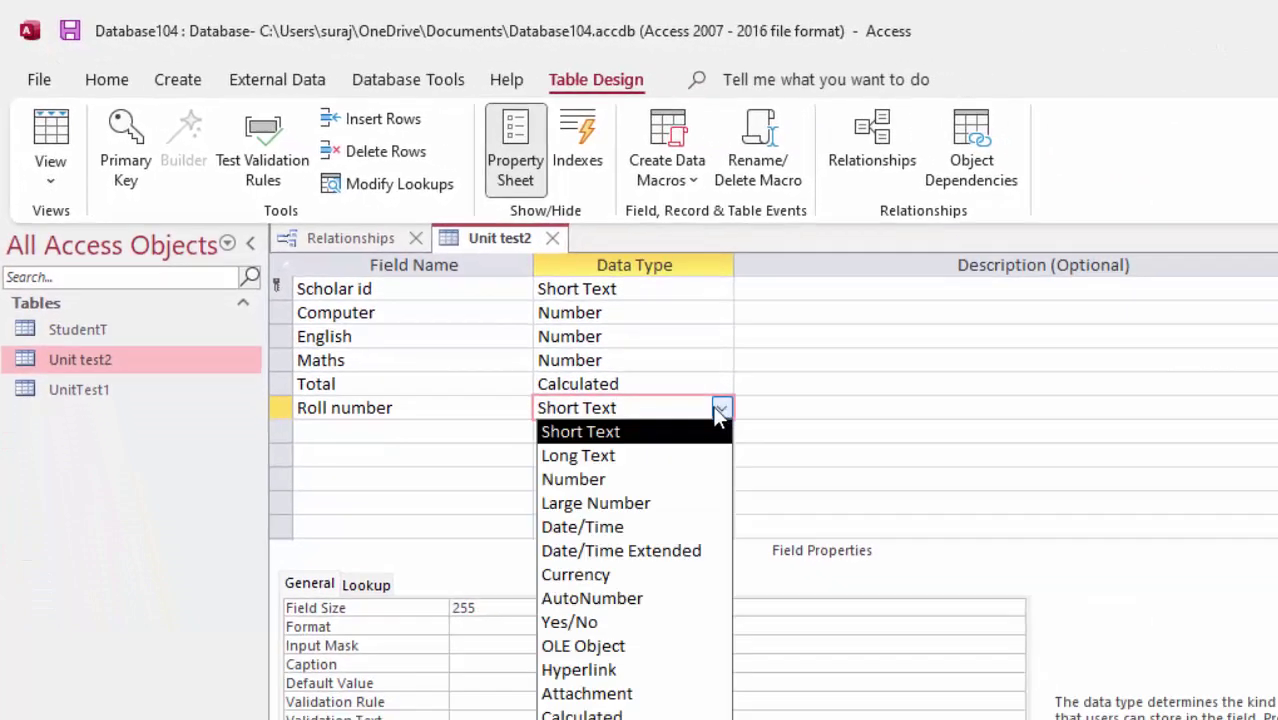
{"action": "left_click", "coordinate": [843, 696]}
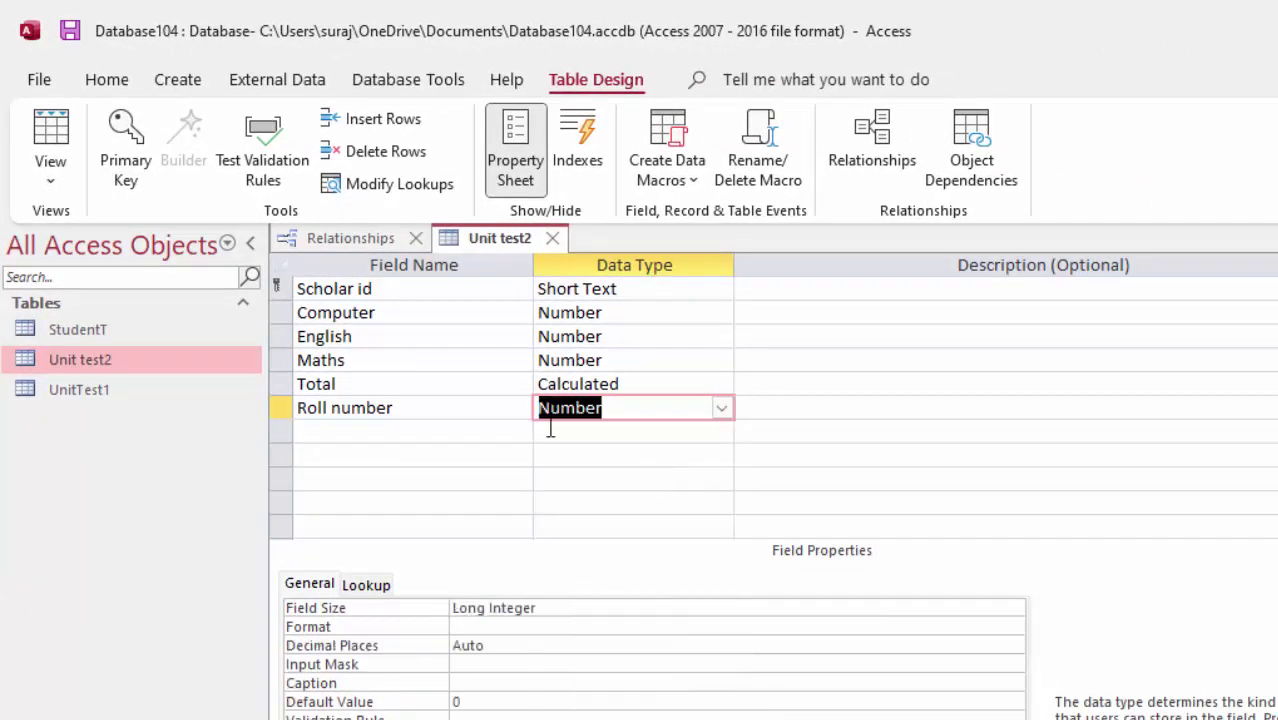
Step: Switch to Datasheet View, saving the design, and widen the Roll number column
{"action": "left_click", "coordinate": [62, 165]}
{"action": "left_click", "coordinate": [100, 234]}
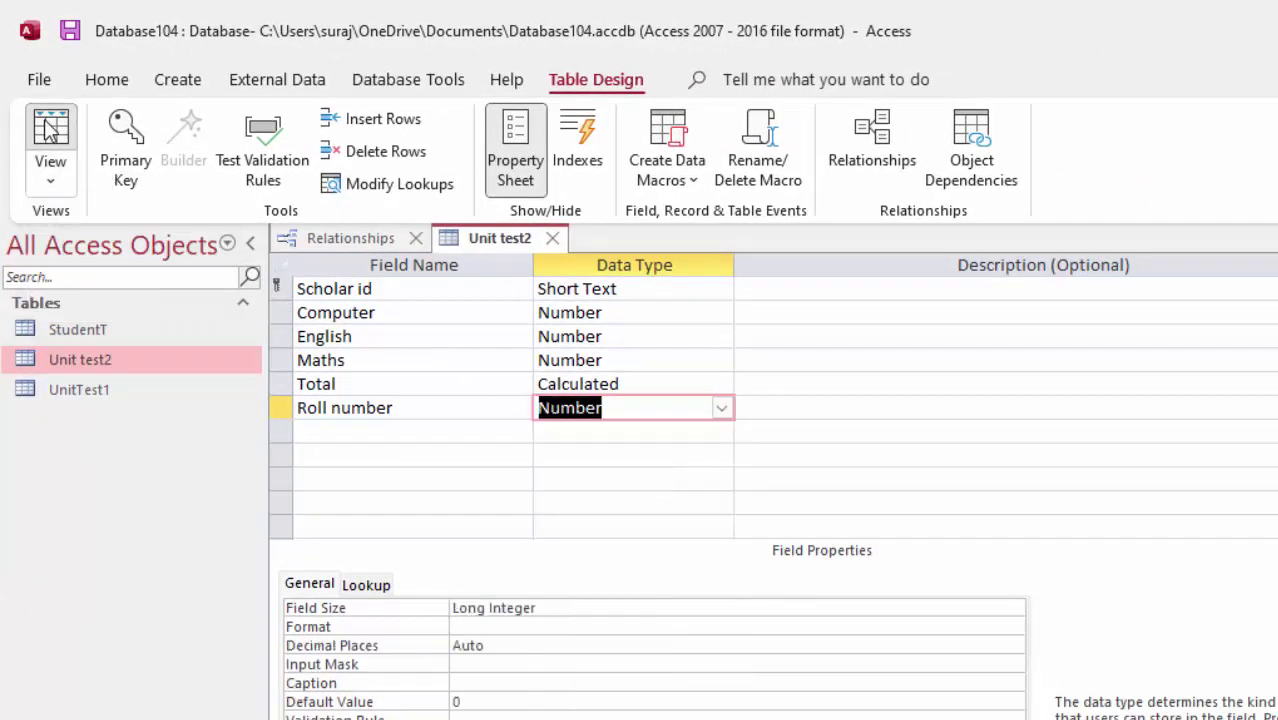
{"action": "left_click", "coordinate": [785, 546]}
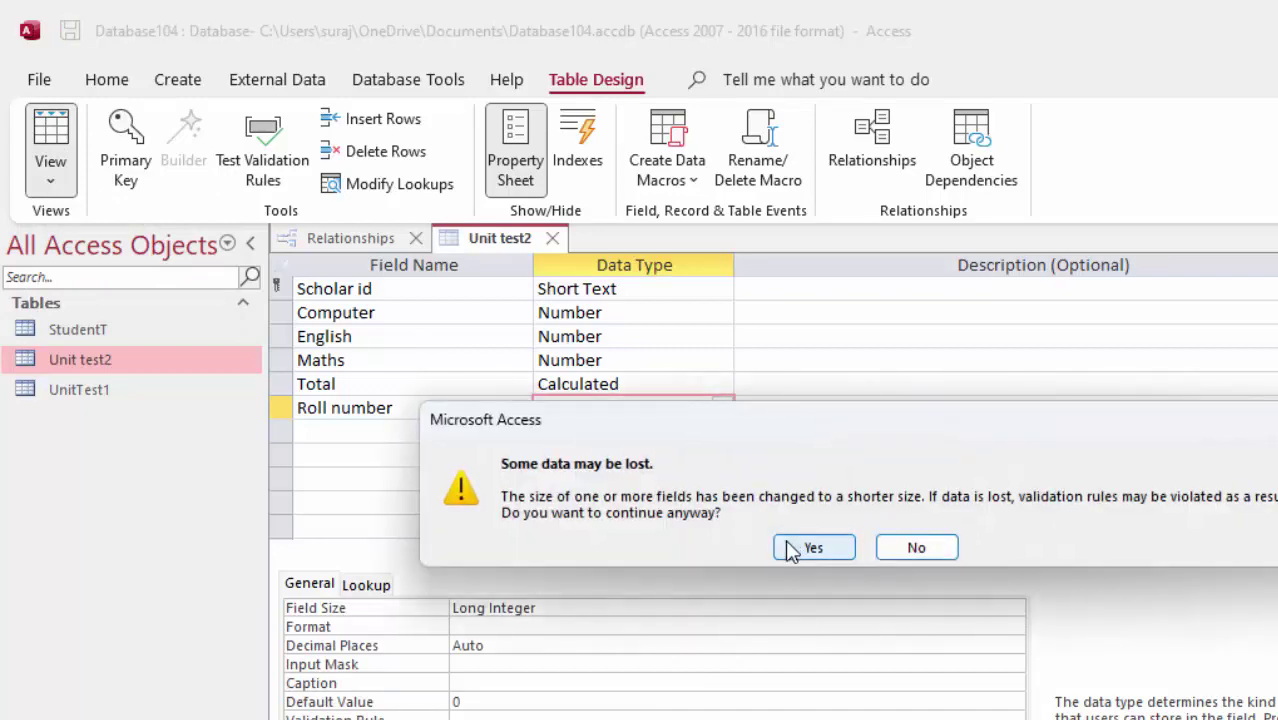
{"action": "left_click", "coordinate": [791, 545]}
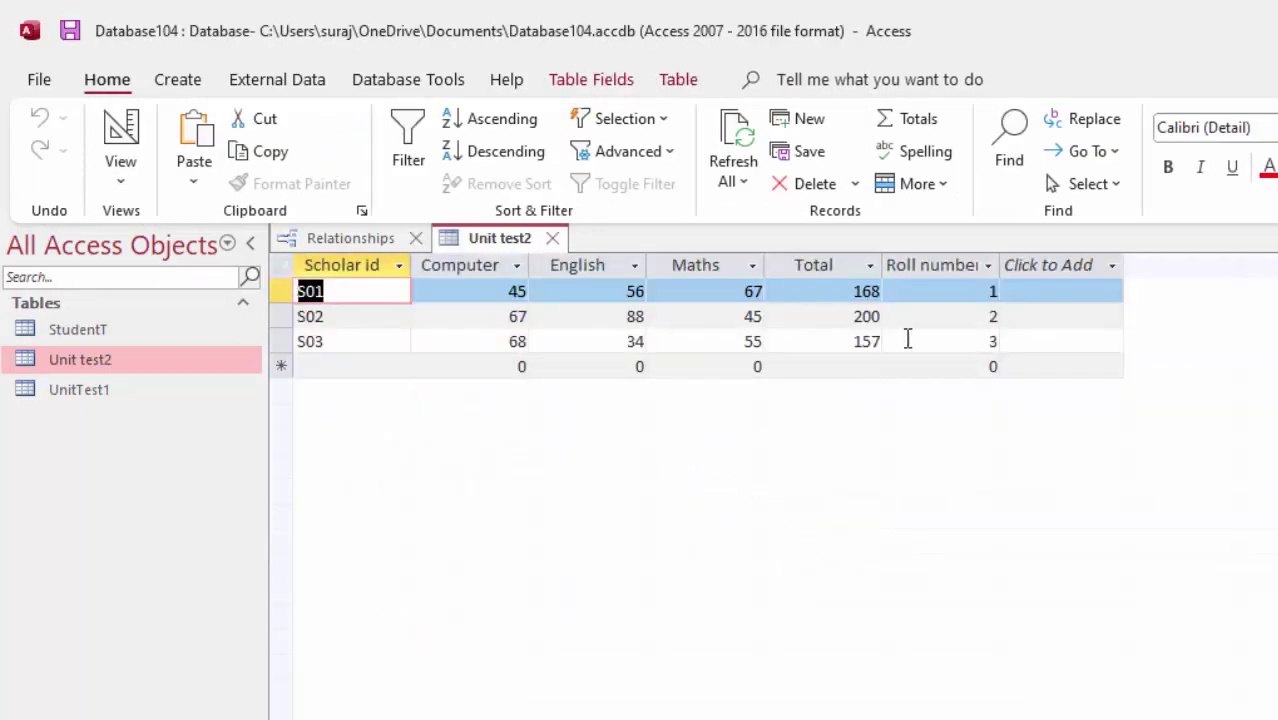
{"action": "left_click_drag", "start_coordinate": [1001, 265], "coordinate": [1032, 268]}
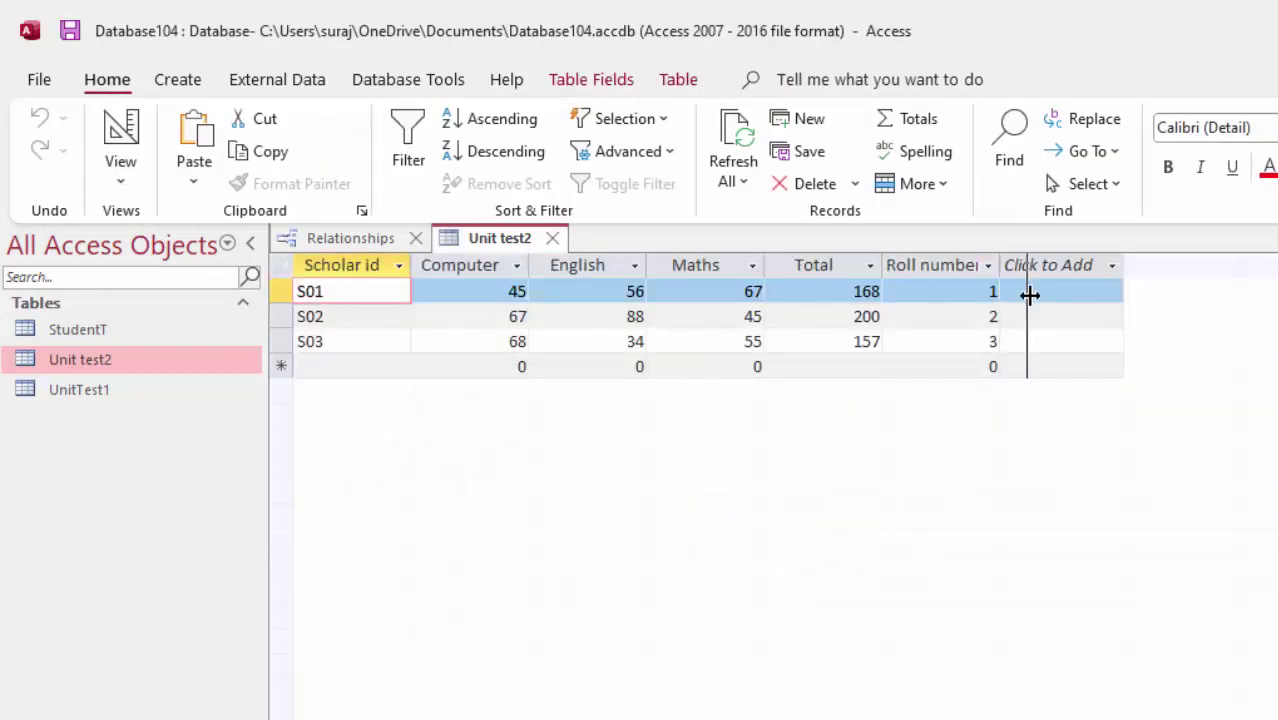
Step: Retry linking UnitTest1's Roll number to Unit test2 with enforced integrity and both cascades
{"action": "left_click", "coordinate": [321, 246]}
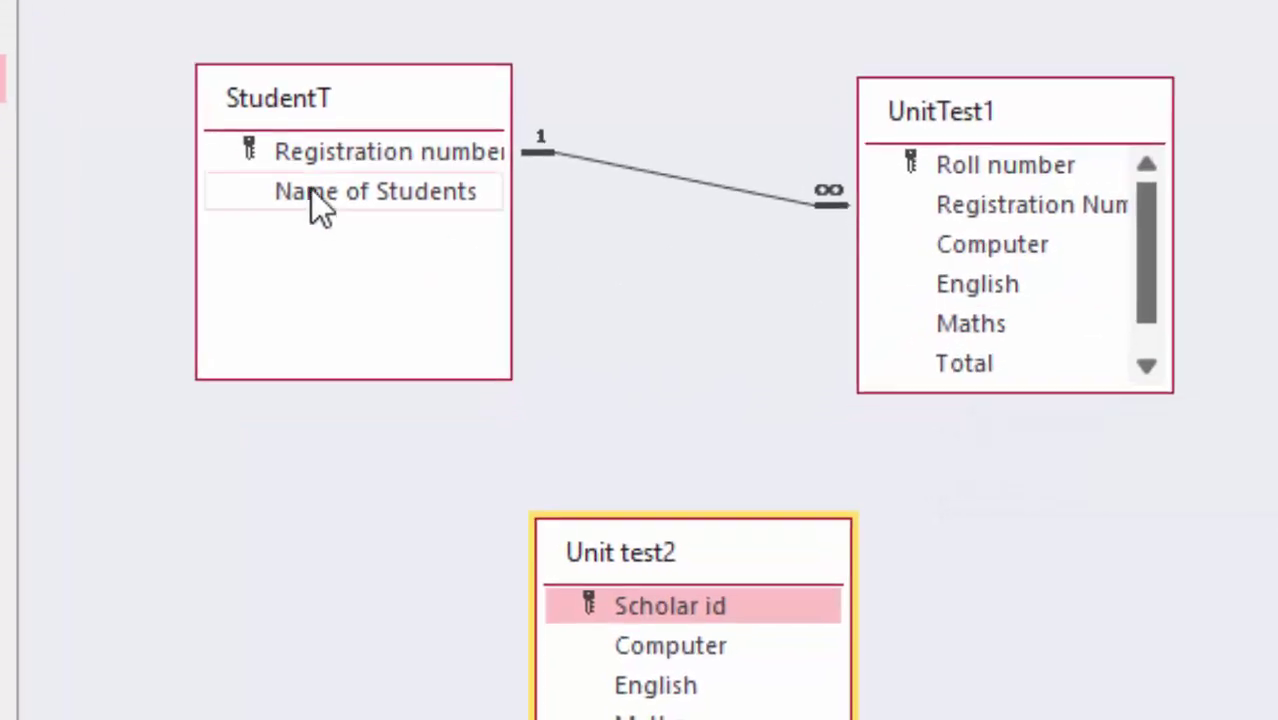
{"action": "left_click_drag", "start_coordinate": [1033, 163], "coordinate": [405, 658]}
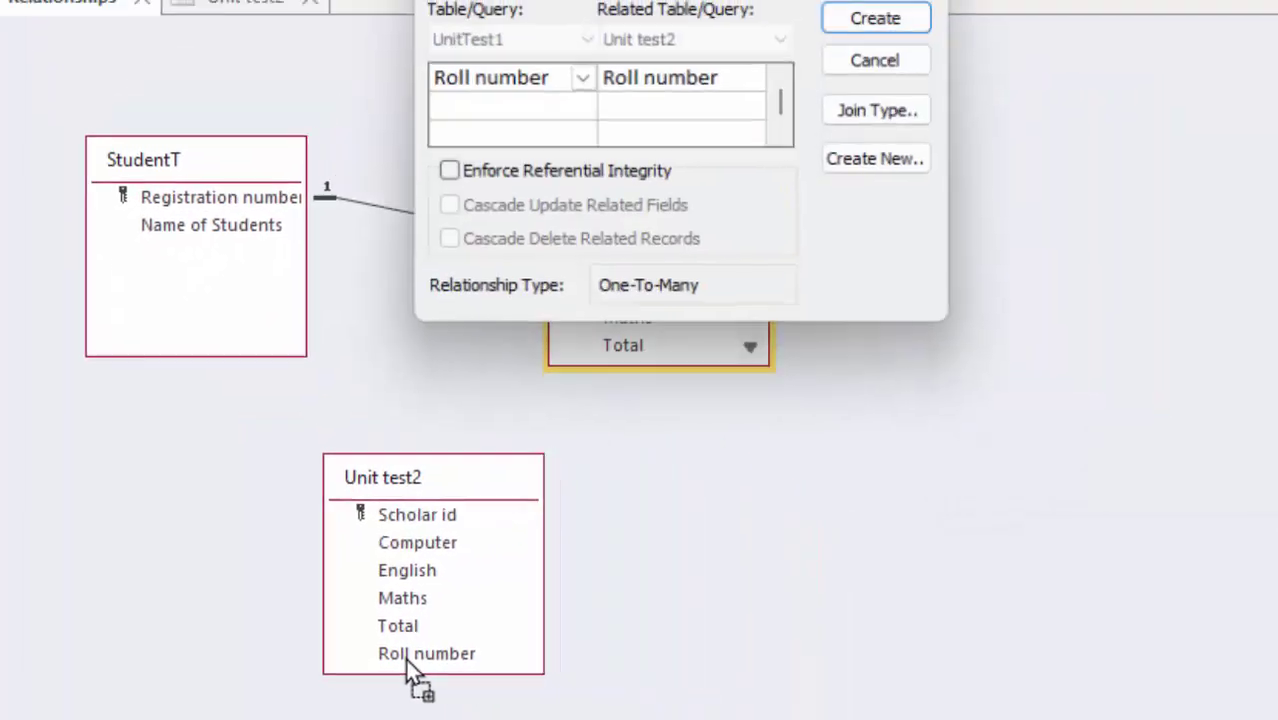
{"action": "left_click", "coordinate": [422, 228]}
{"action": "left_click", "coordinate": [425, 252]}
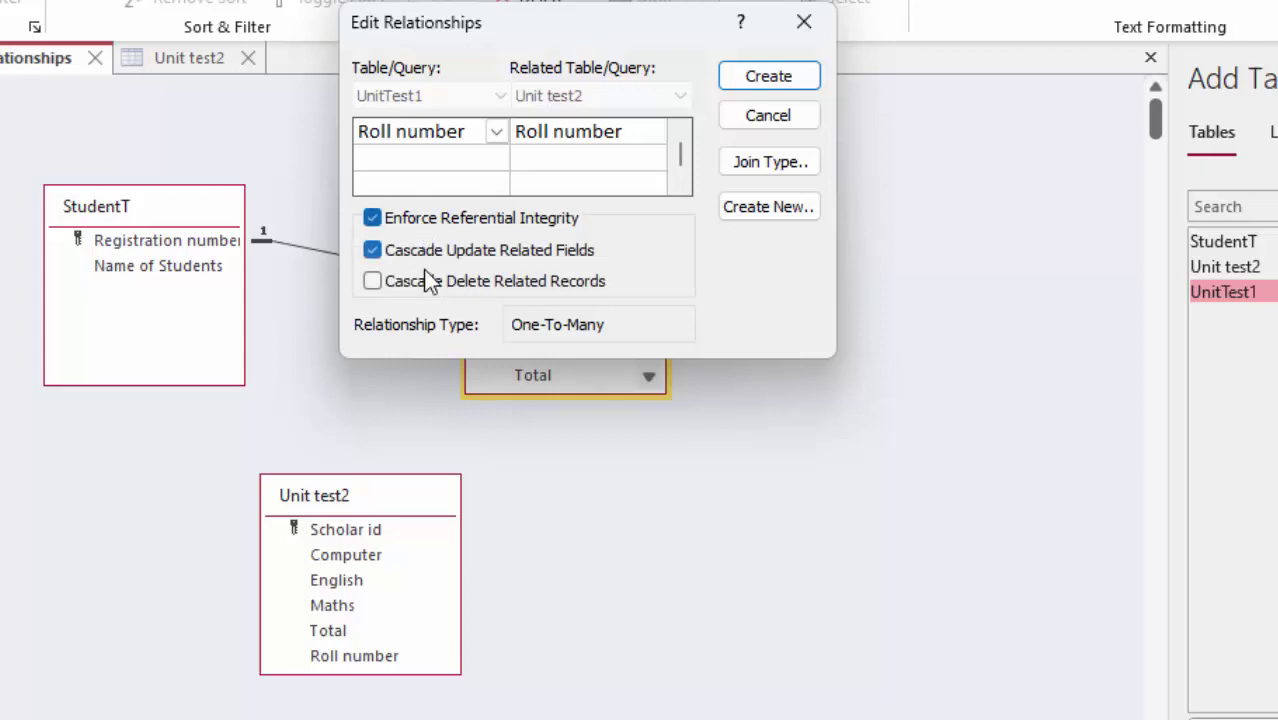
{"action": "left_click", "coordinate": [428, 283]}
{"action": "left_click", "coordinate": [749, 72]}
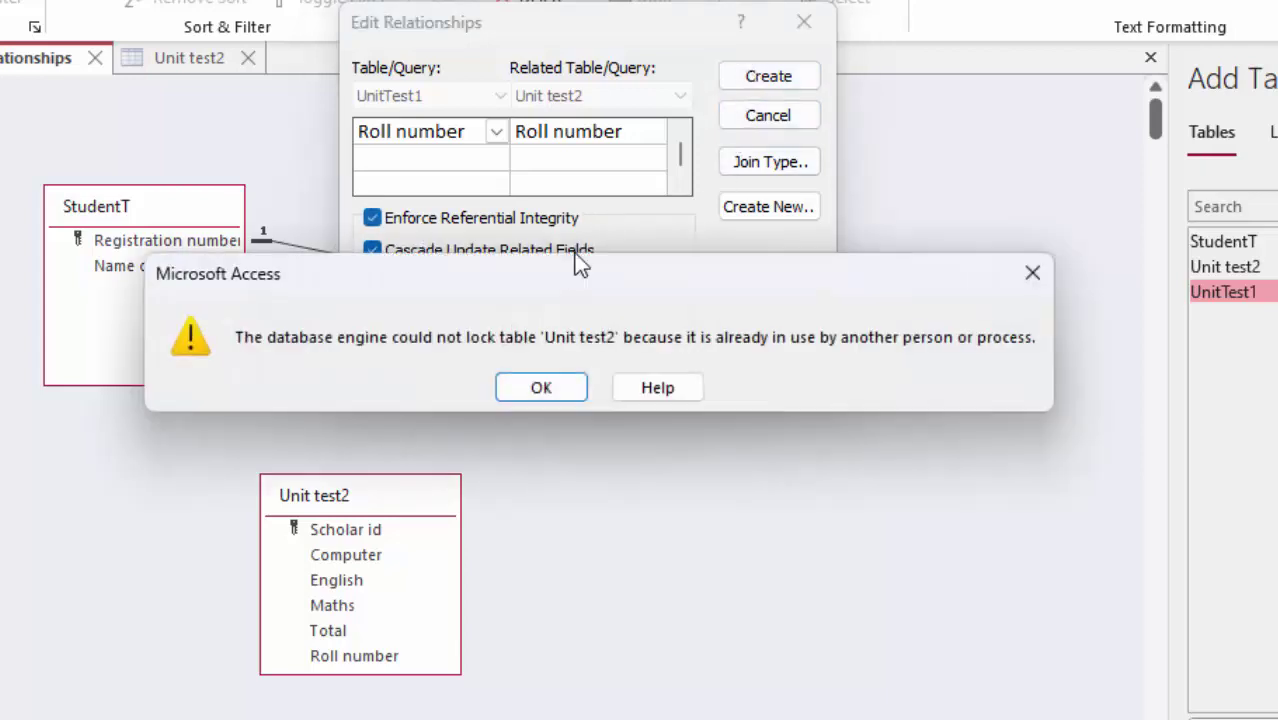
Step: Dismiss the table-lock error, cancel the relationship, and close Unit test2 saving its layout
{"action": "left_click", "coordinate": [546, 393]}
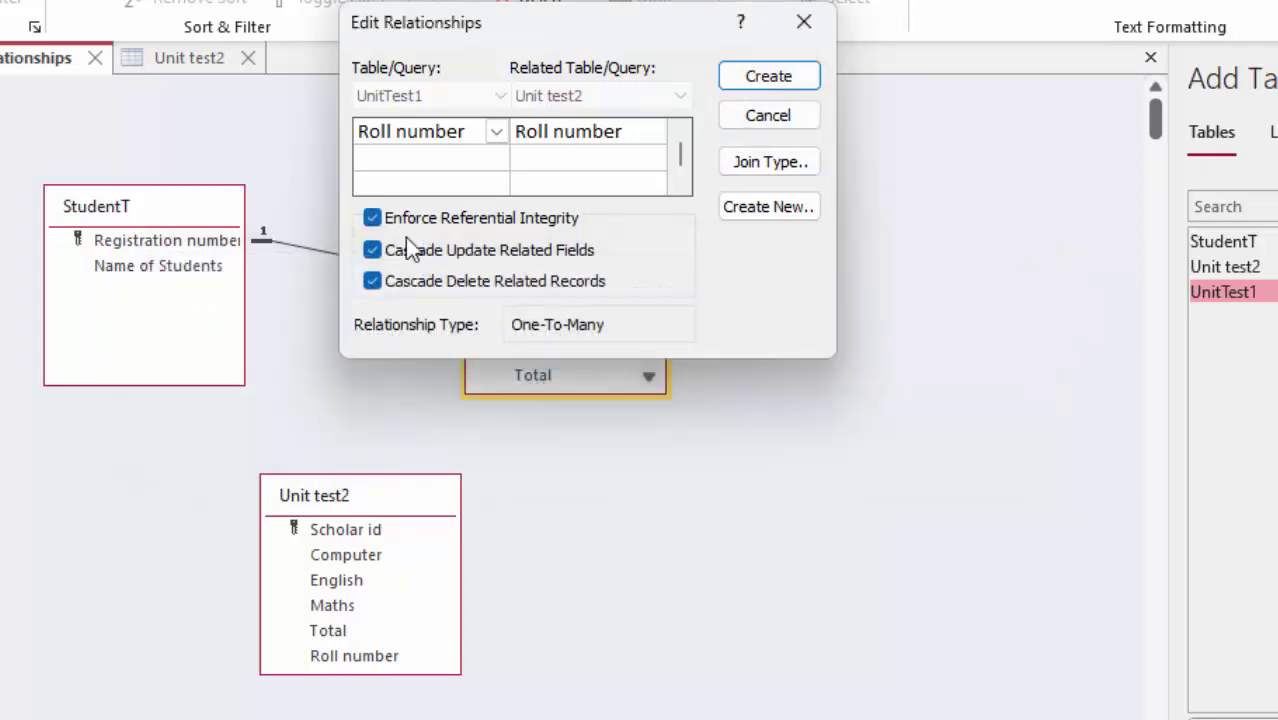
{"action": "left_click", "coordinate": [247, 59]}
{"action": "left_click", "coordinate": [804, 26]}
{"action": "left_click", "coordinate": [247, 58]}
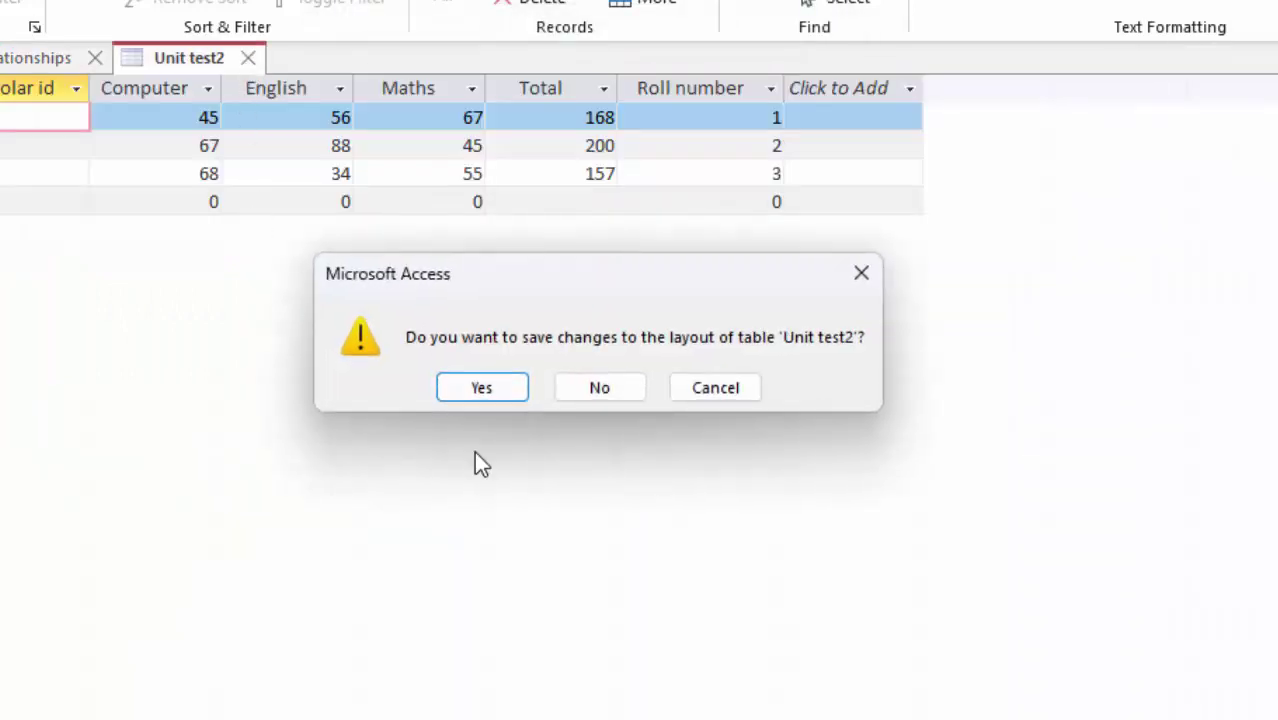
{"action": "left_click", "coordinate": [503, 395]}
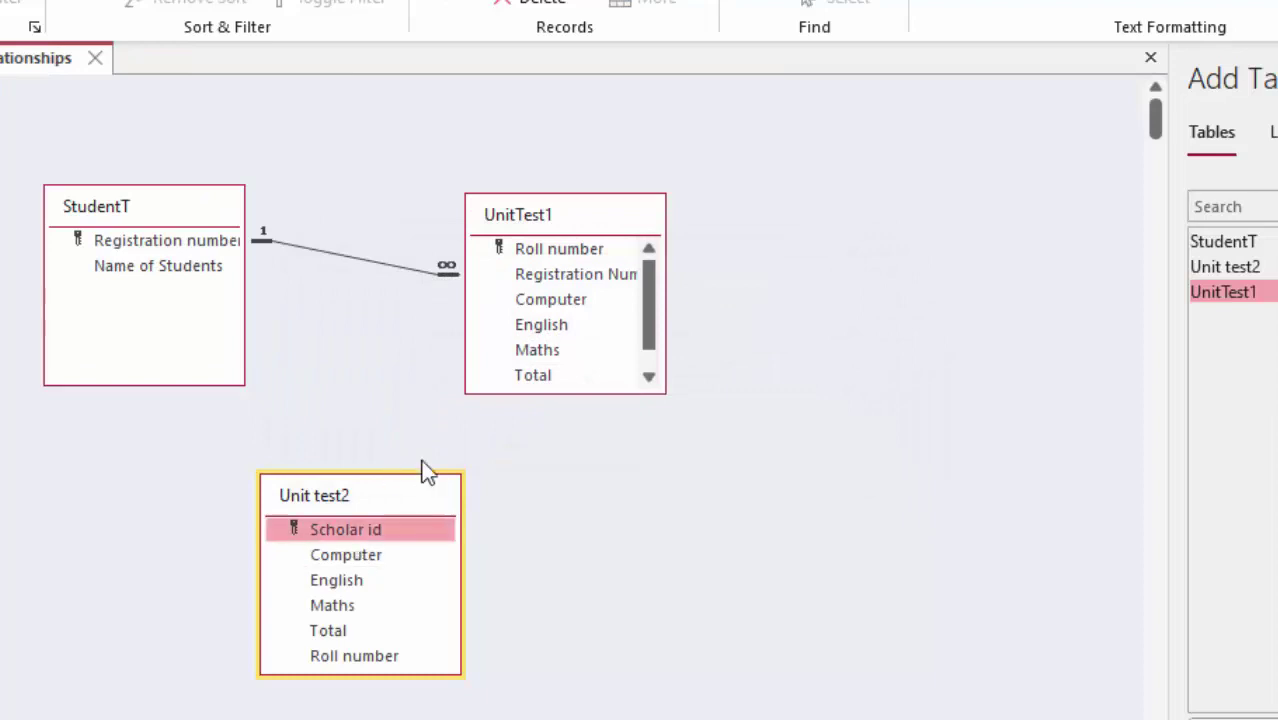
Step: Link UnitTest1's Roll number to Unit test2's Roll number with enforced integrity and both cascades
{"action": "left_click_drag", "start_coordinate": [567, 254], "coordinate": [315, 656]}
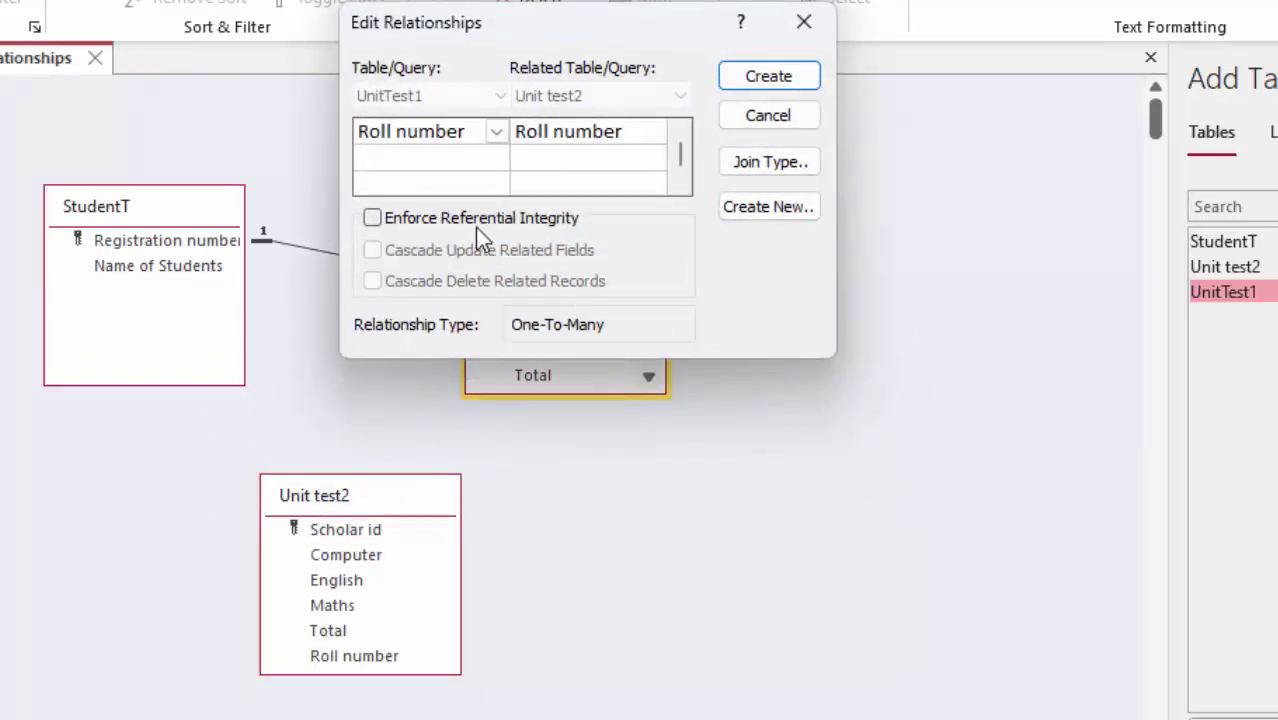
{"action": "left_click", "coordinate": [475, 220]}
{"action": "left_click", "coordinate": [478, 249]}
{"action": "left_click", "coordinate": [475, 283]}
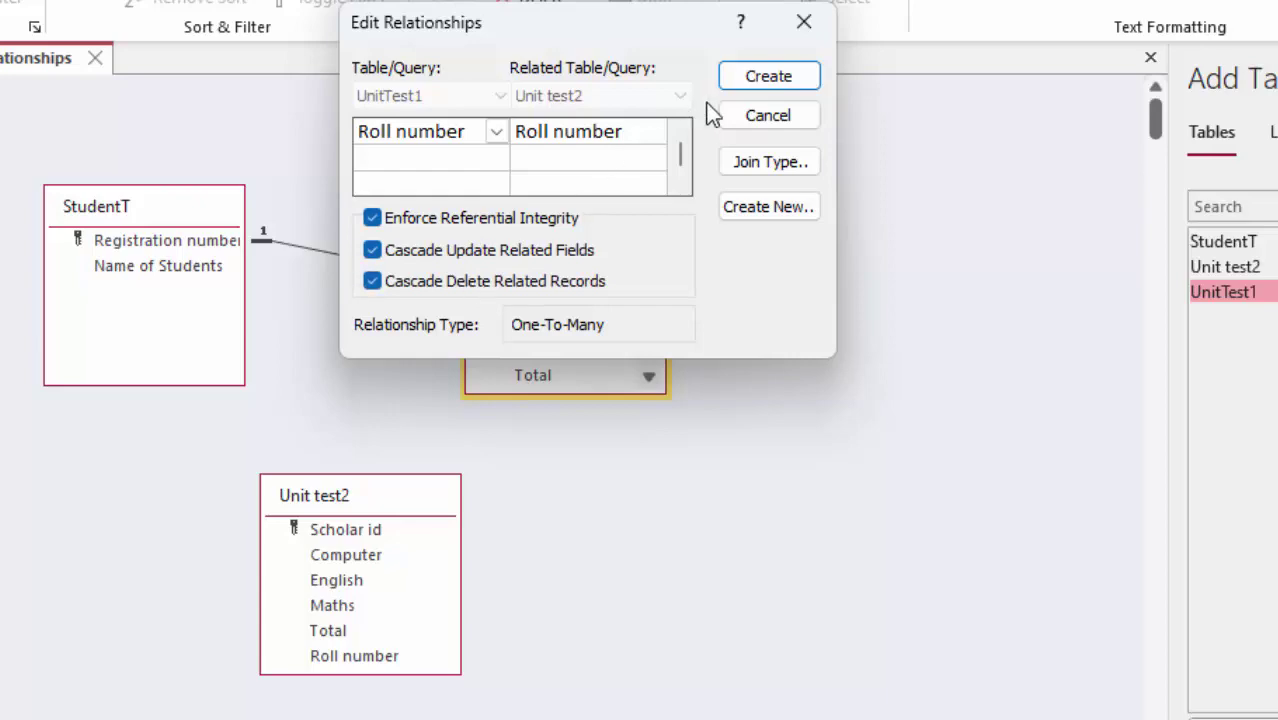
{"action": "left_click", "coordinate": [800, 82]}
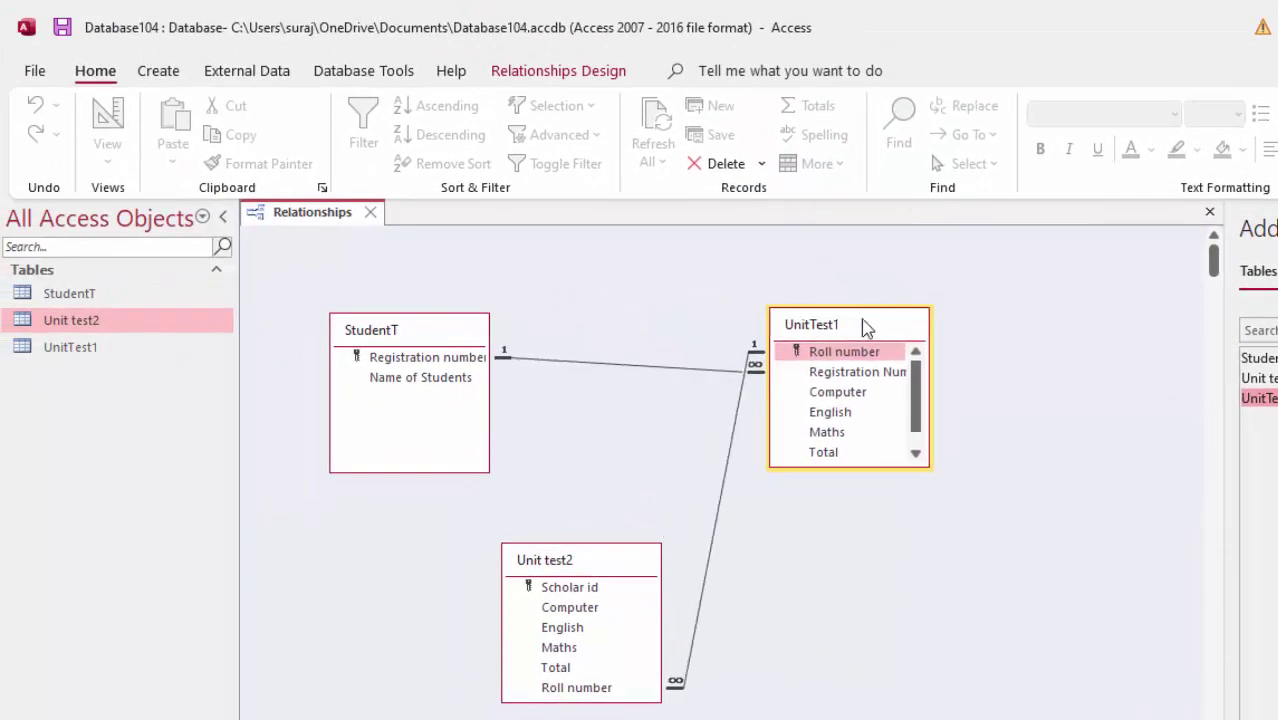
Step: Tidy the diagram: move Unit test2 to the top and resize StudentT to show both fields
{"action": "left_click_drag", "start_coordinate": [866, 329], "coordinate": [877, 327]}
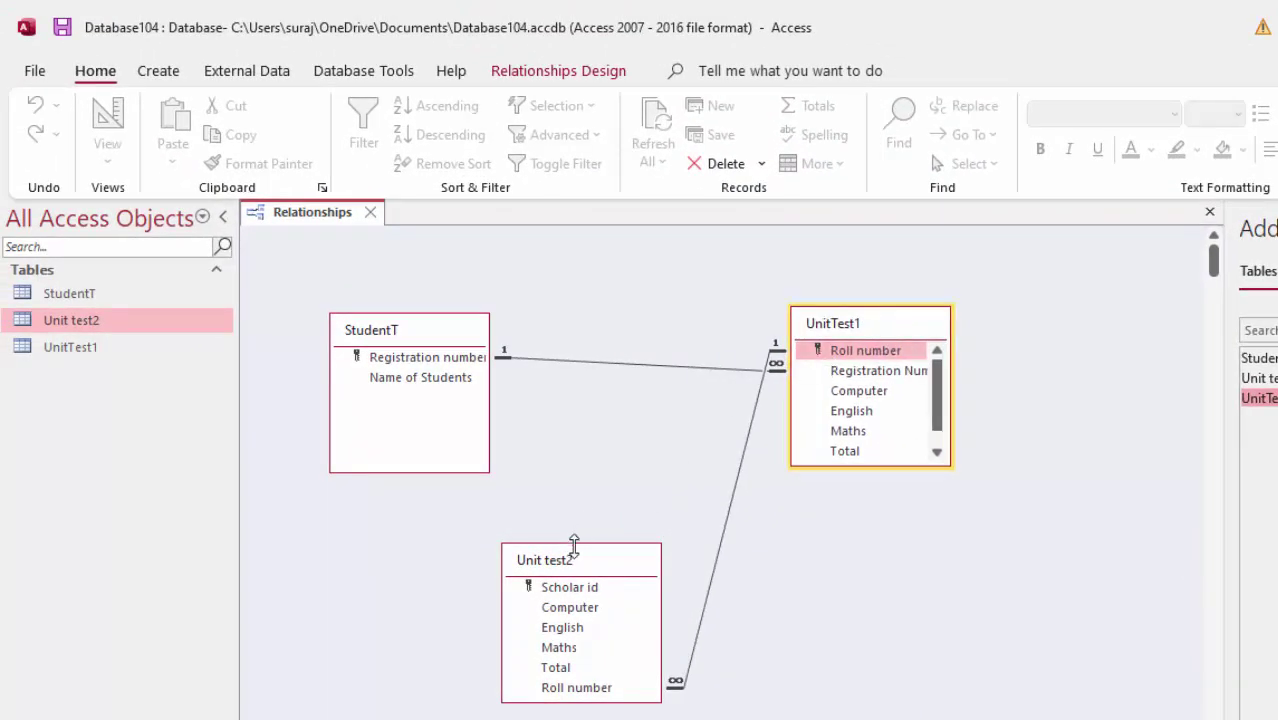
{"action": "left_click_drag", "start_coordinate": [590, 561], "coordinate": [627, 240]}
{"action": "left_click_drag", "start_coordinate": [435, 314], "coordinate": [436, 492]}
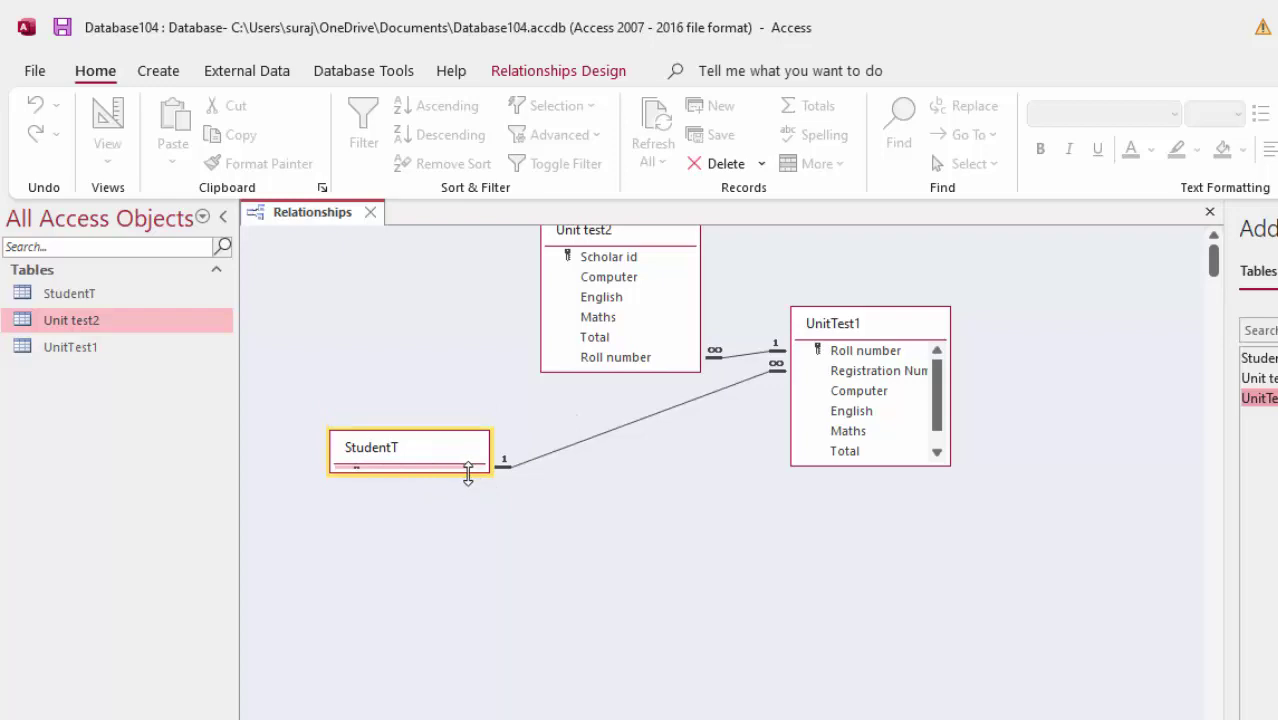
{"action": "left_click_drag", "start_coordinate": [468, 474], "coordinate": [461, 597]}
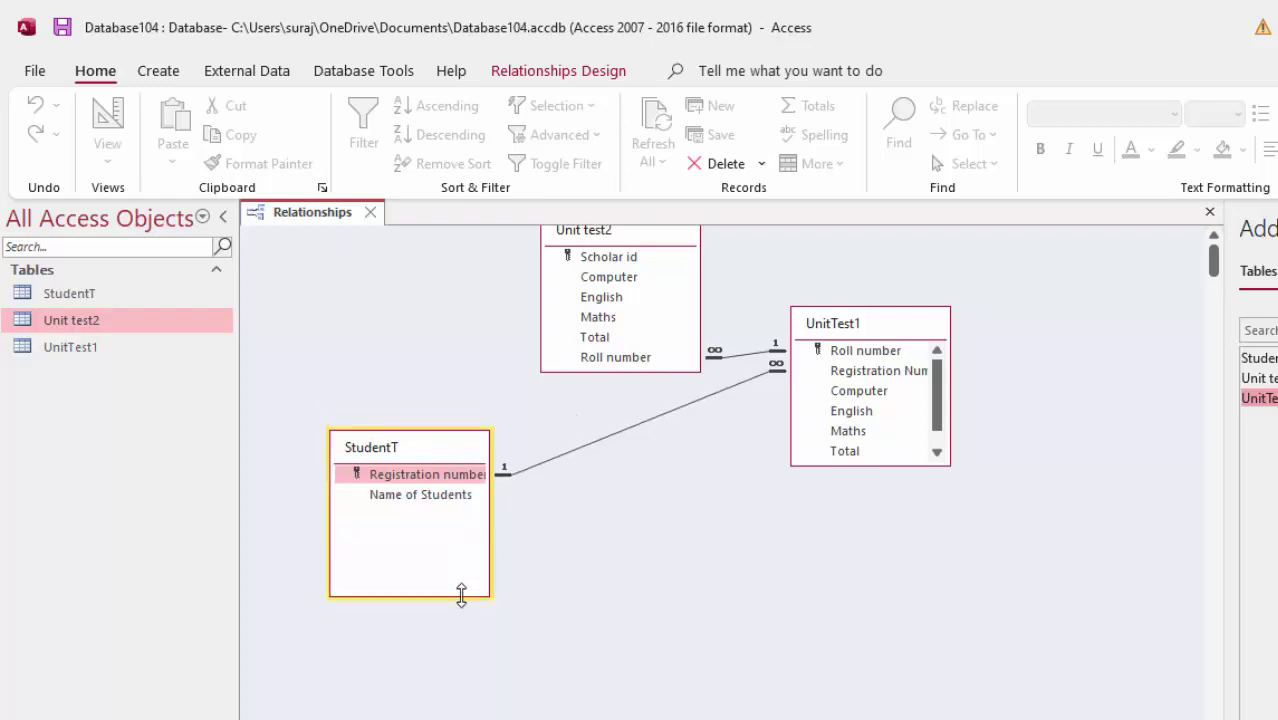
Step: Open StudentT and expand A01's UnitTest1 marks, then roll 1's nested Unit test2 record
{"action": "double_click", "coordinate": [122, 296]}
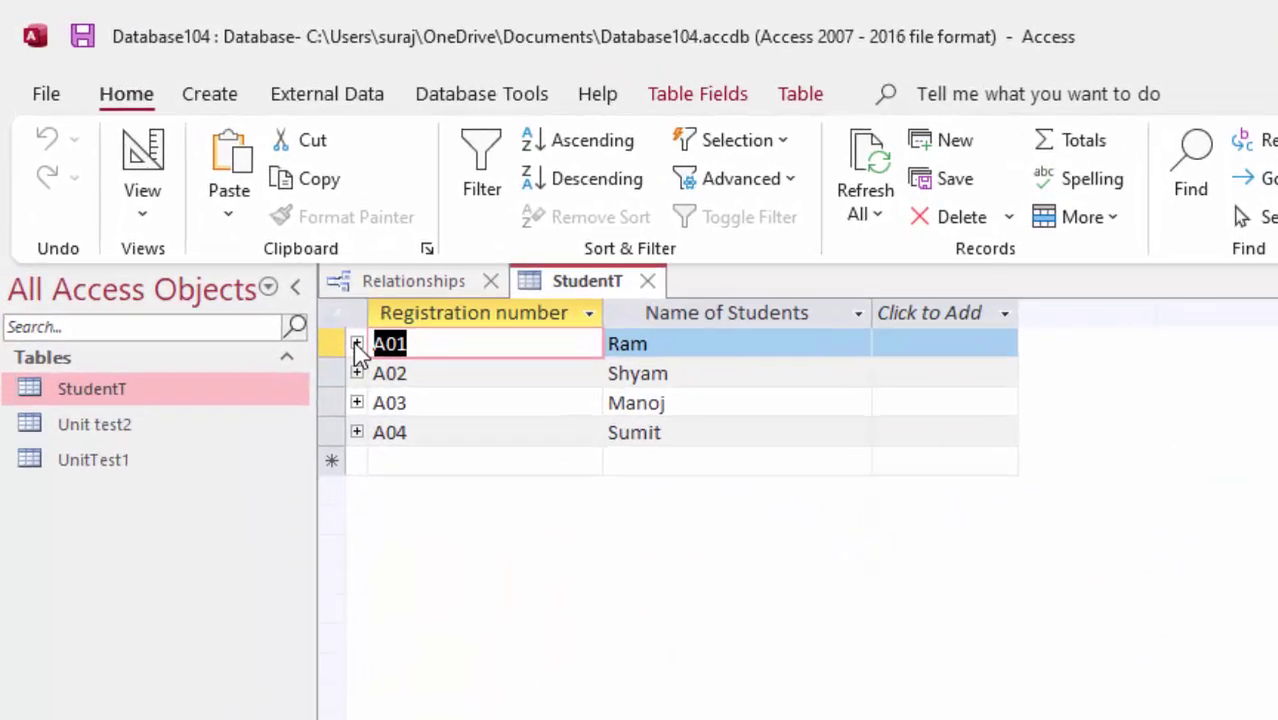
{"action": "left_click", "coordinate": [269, 259]}
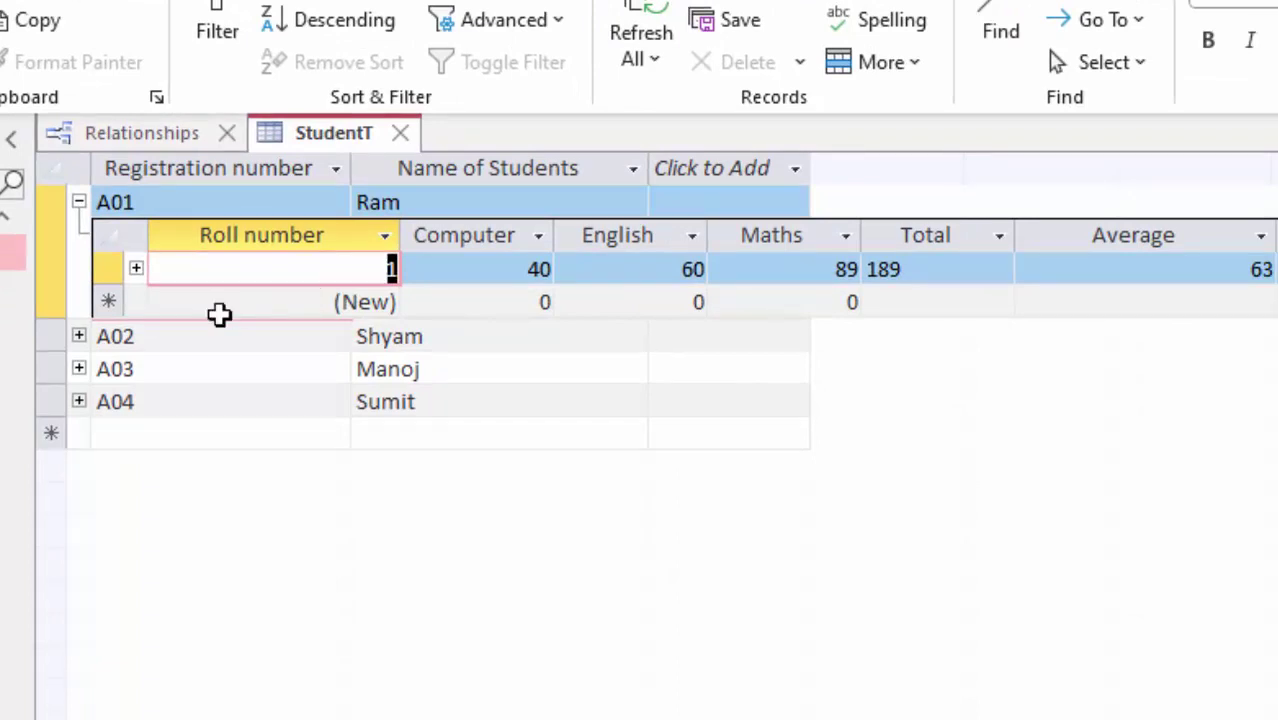
{"action": "left_click", "coordinate": [136, 269]}
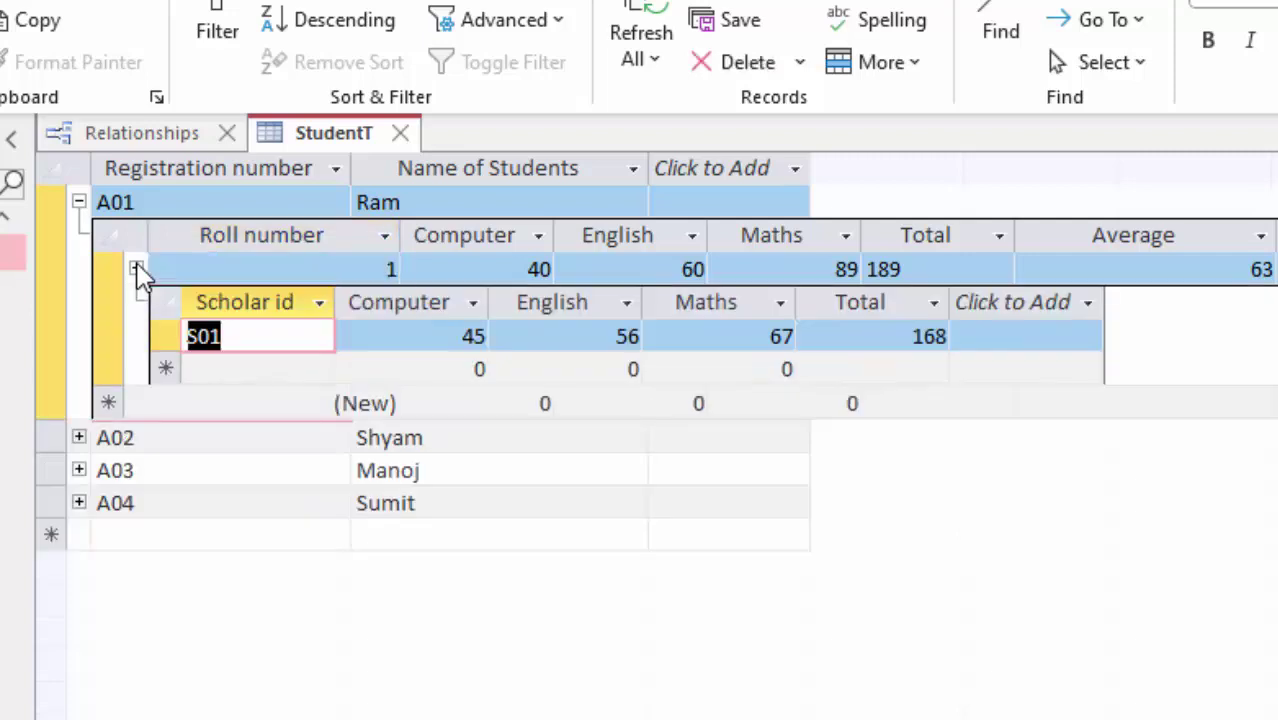
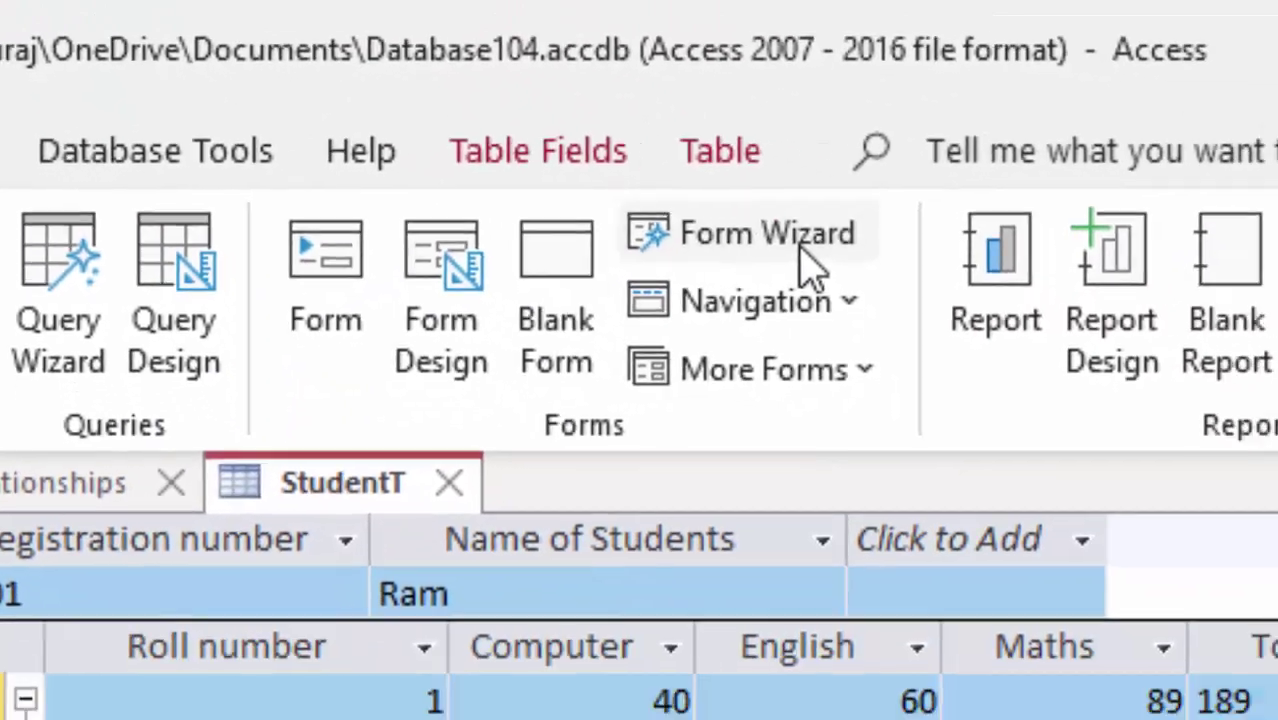
Step: Start the Form Wizard and add StudentT's Registration number and Name of Students fields
{"action": "left_click", "coordinate": [812, 262]}
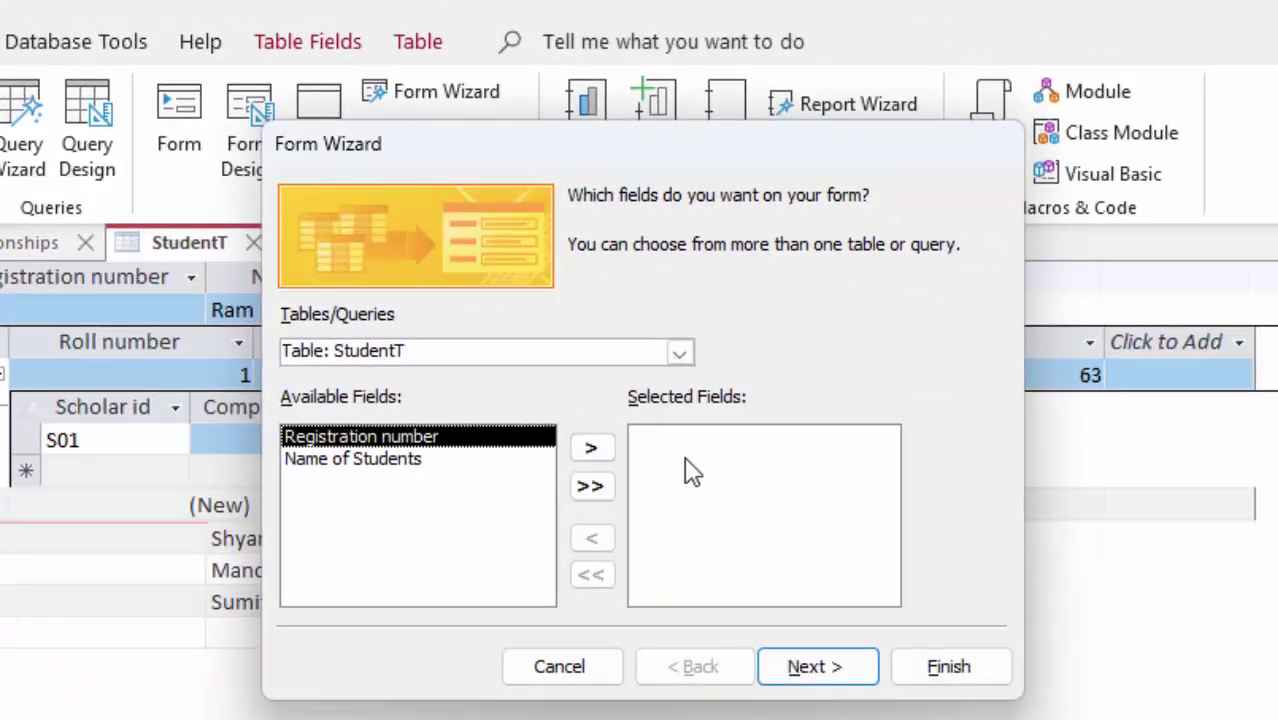
{"action": "left_click", "coordinate": [591, 450]}
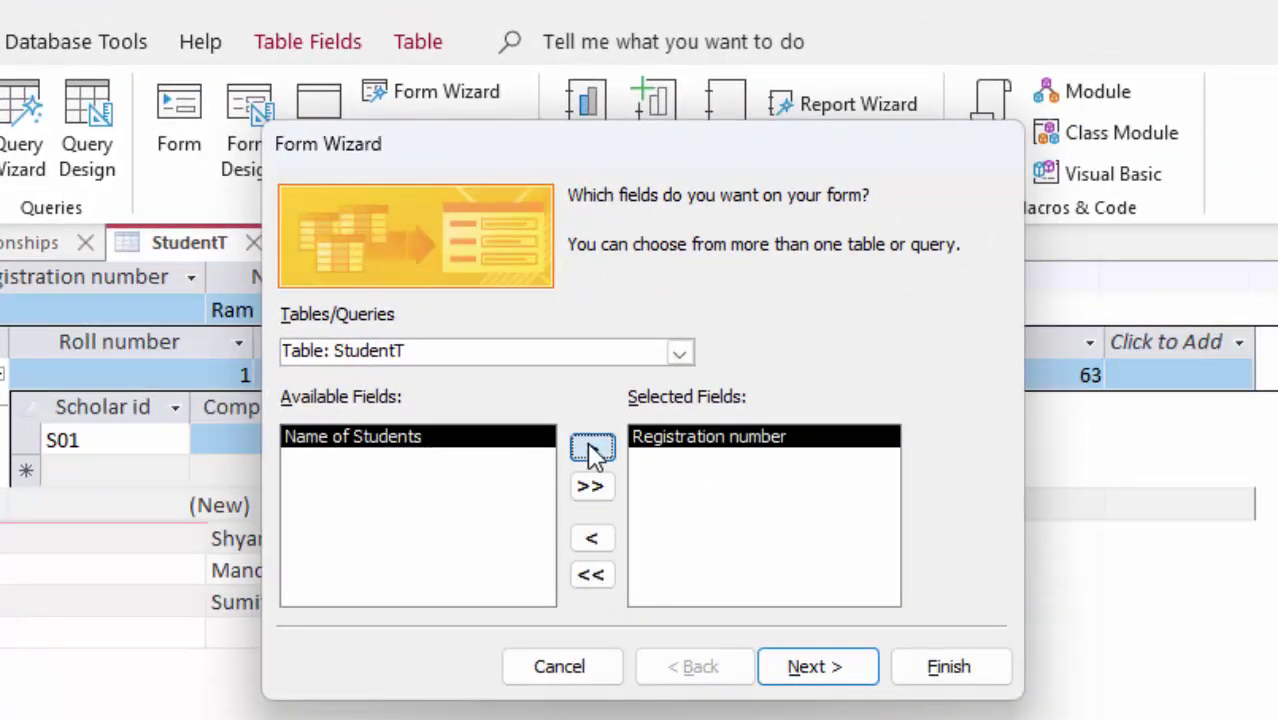
{"action": "left_click", "coordinate": [591, 450]}
Step: Add UnitTest1's Roll number, Computer, English, Maths, Total and Average fields
{"action": "left_click", "coordinate": [677, 356]}
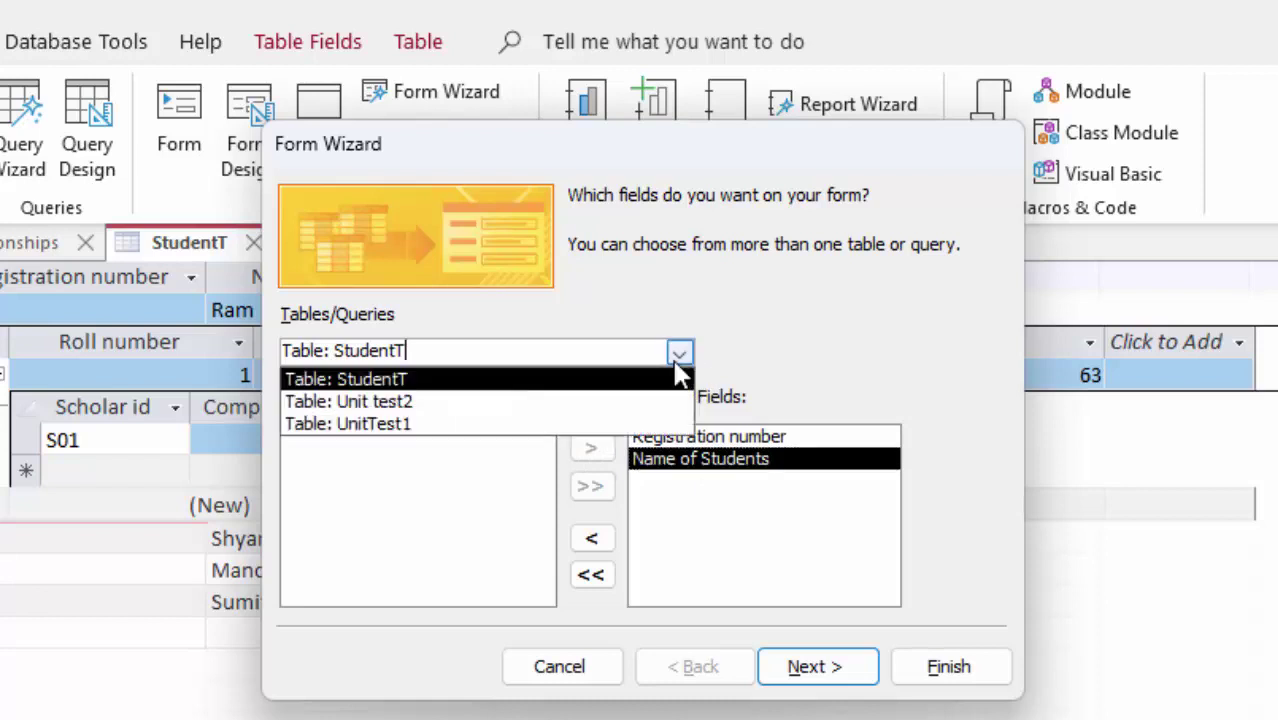
{"action": "left_click", "coordinate": [613, 423]}
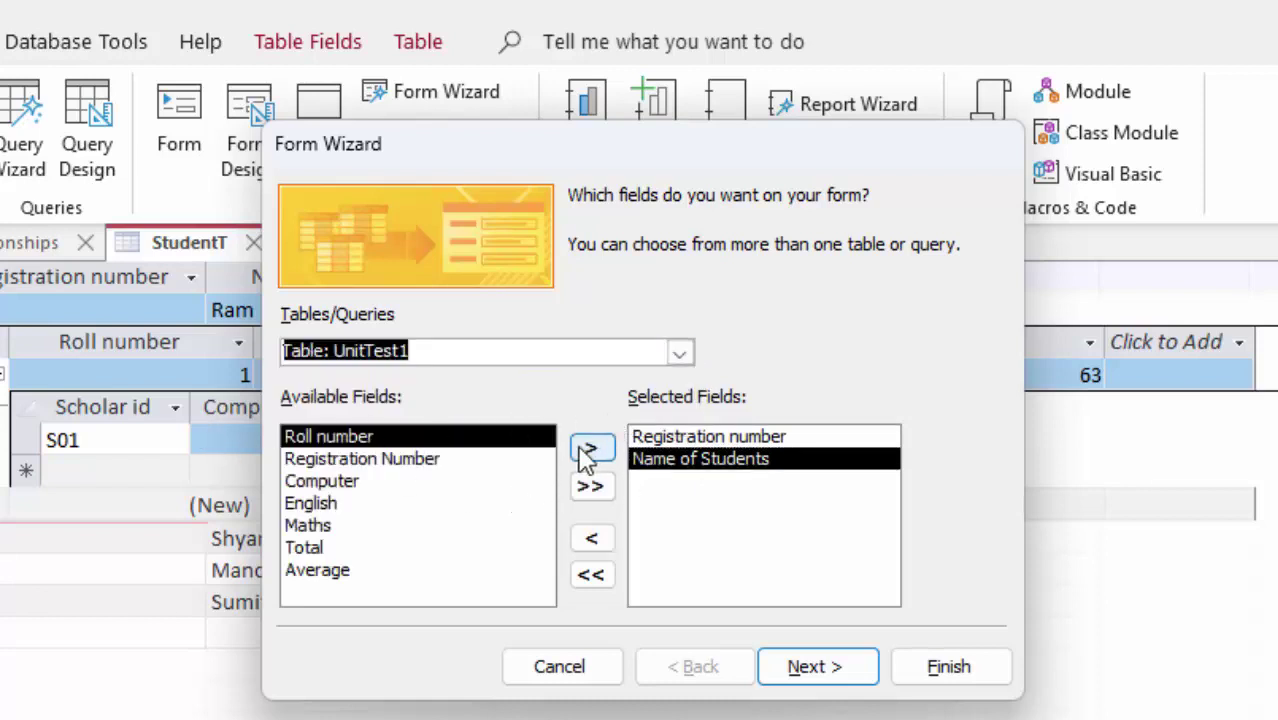
{"action": "left_click", "coordinate": [593, 450]}
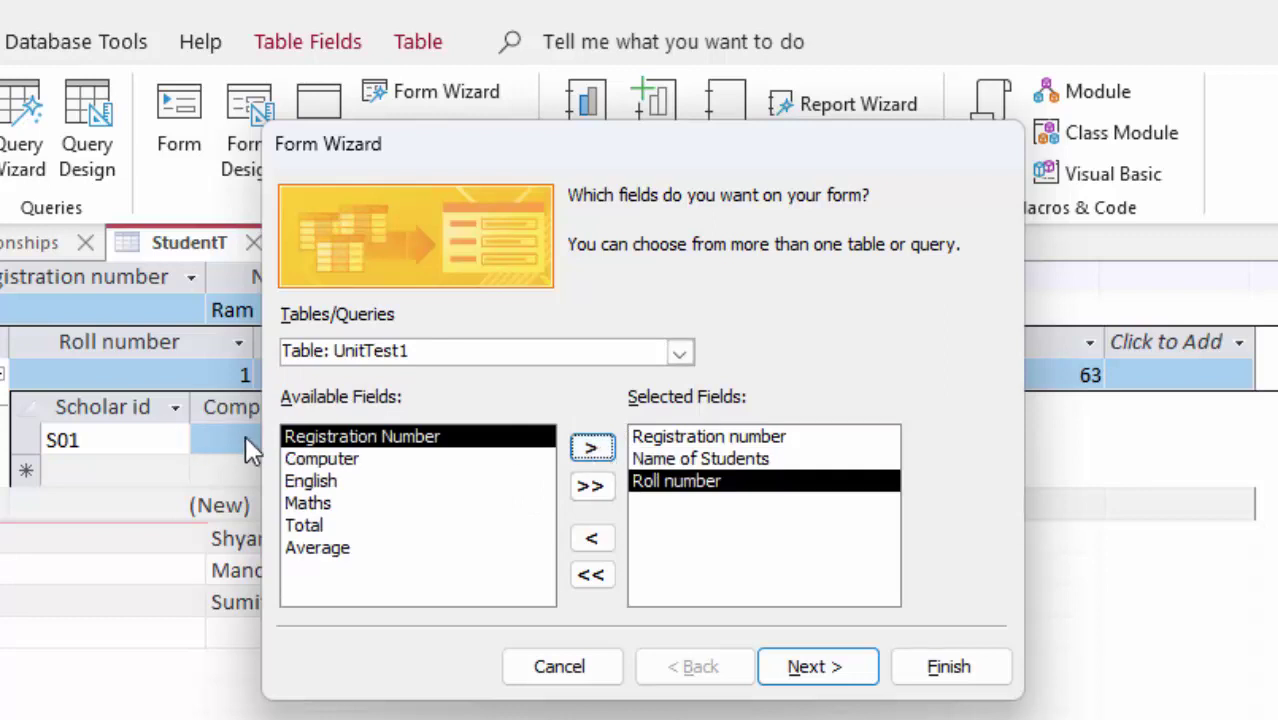
{"action": "left_click", "coordinate": [330, 459]}
{"action": "left_click", "coordinate": [591, 449]}
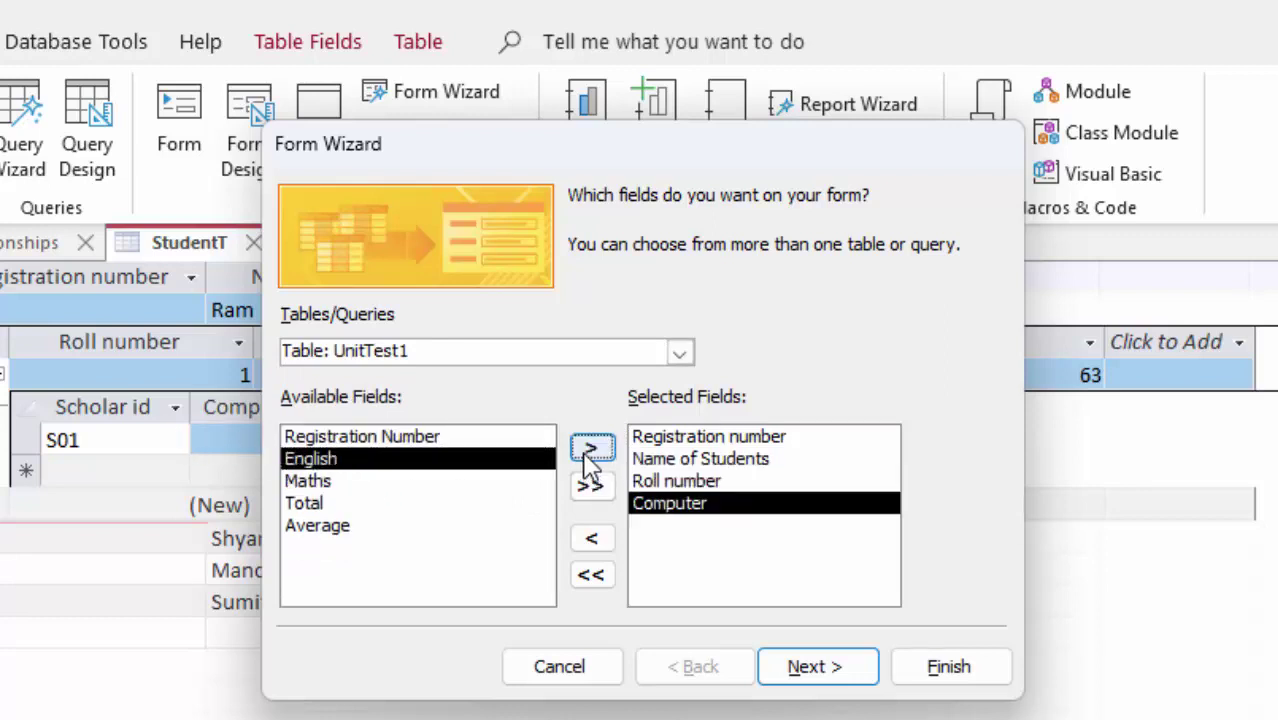
{"action": "left_click", "coordinate": [591, 449]}
{"action": "left_click", "coordinate": [591, 449]}
{"action": "left_click", "coordinate": [591, 449]}
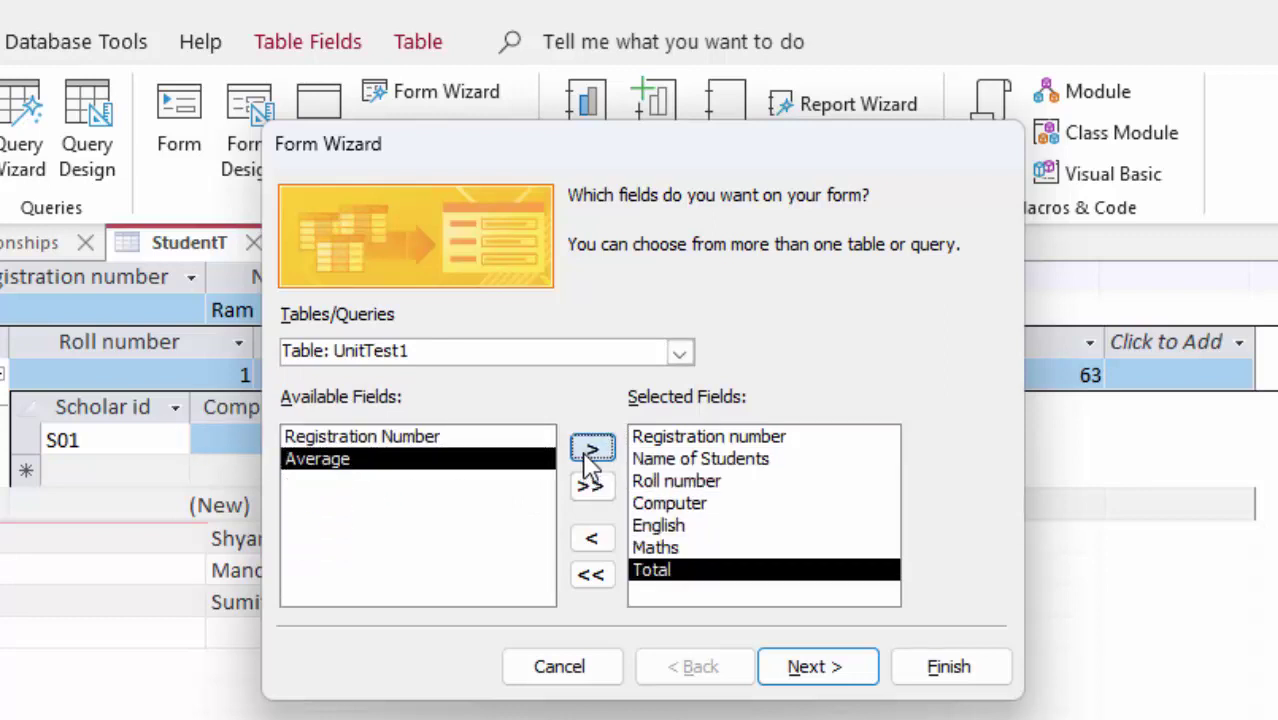
{"action": "left_click", "coordinate": [591, 449]}
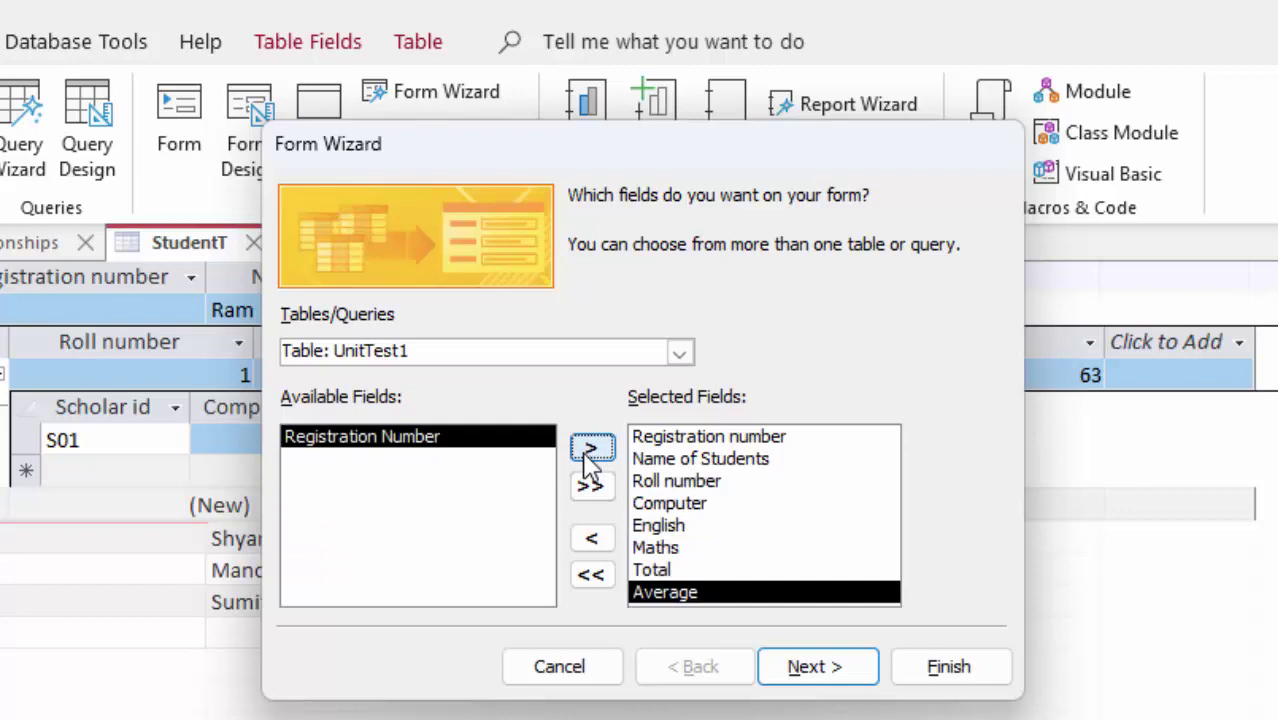
Step: Add Unit test2's Scholar id, Computer, English, Maths and Total fields
{"action": "left_click", "coordinate": [680, 353]}
{"action": "left_click", "coordinate": [560, 400]}
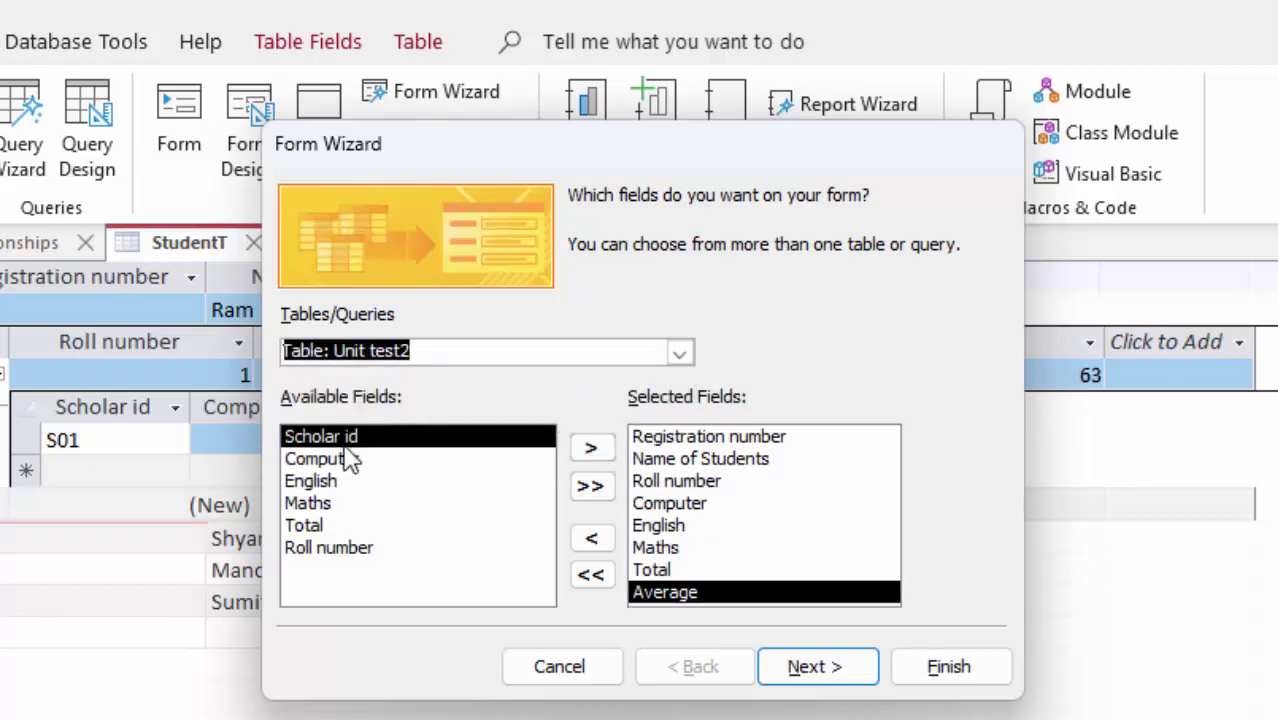
{"action": "left_click", "coordinate": [590, 449]}
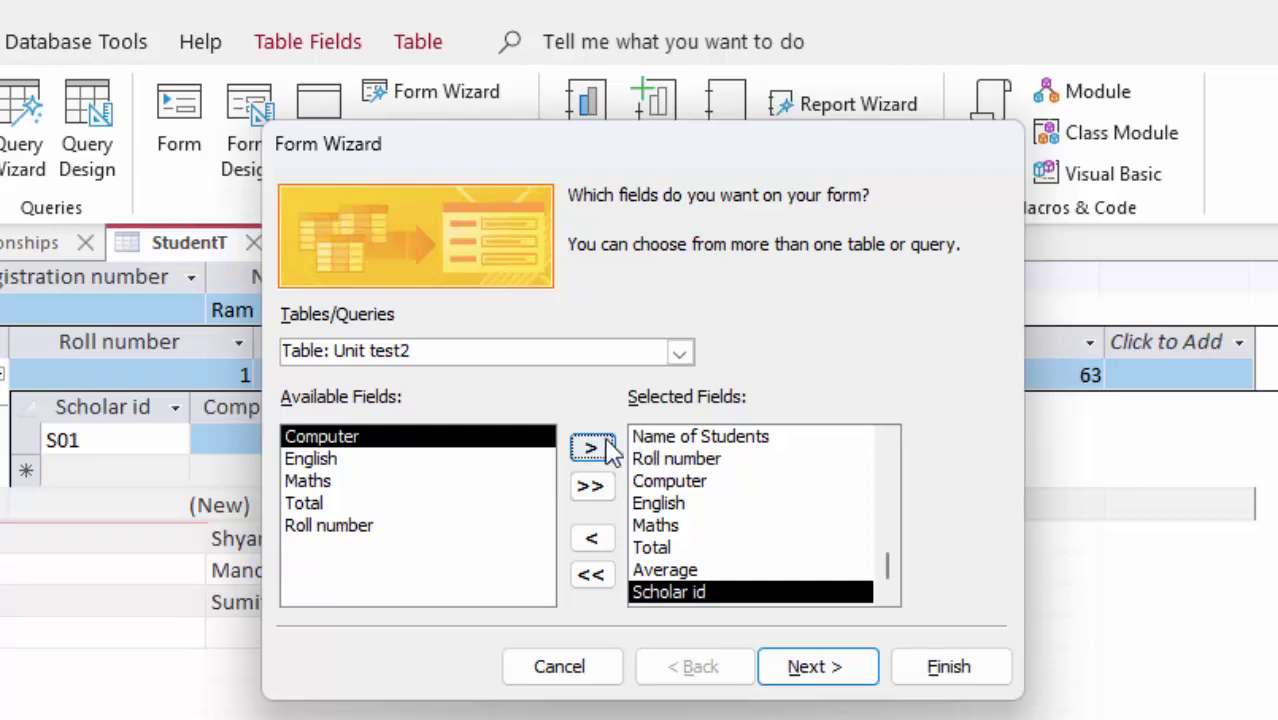
{"action": "left_click", "coordinate": [605, 449]}
{"action": "left_click", "coordinate": [605, 449]}
{"action": "left_click", "coordinate": [605, 449]}
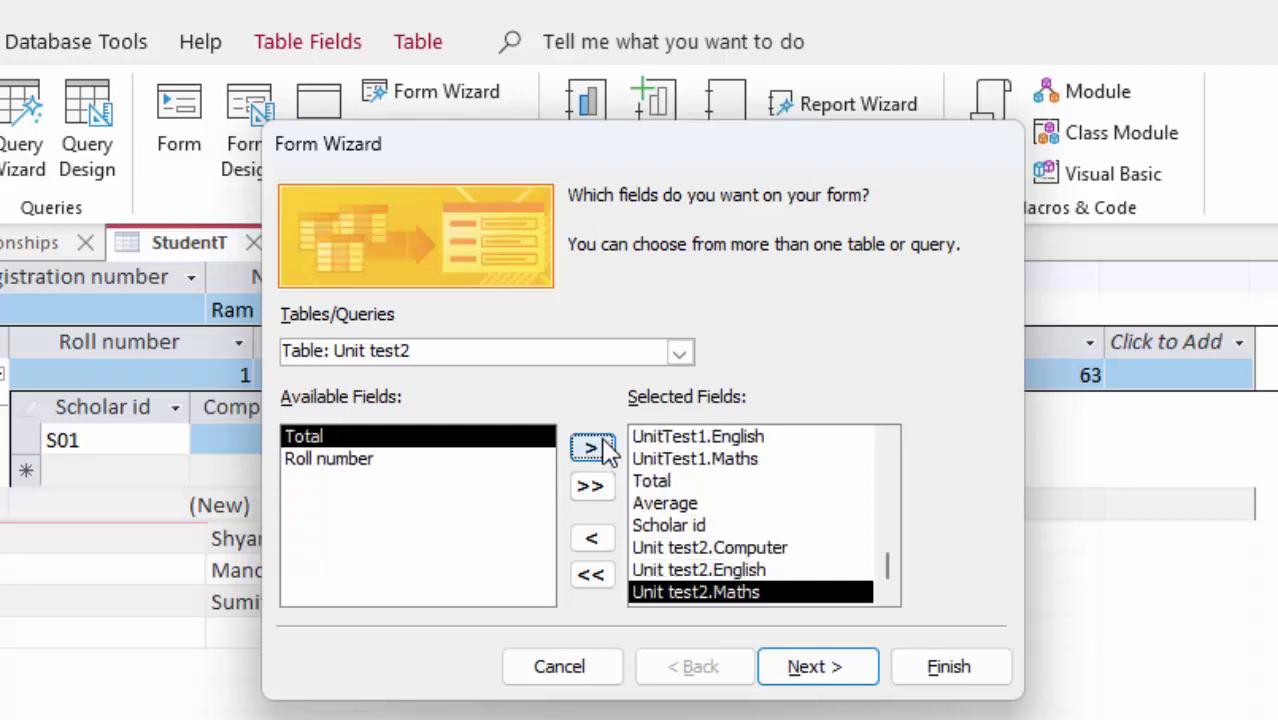
{"action": "left_click", "coordinate": [605, 449]}
Step: Choose the linked forms layout and finish the wizard, opening the StudentT form
{"action": "left_click", "coordinate": [820, 665]}
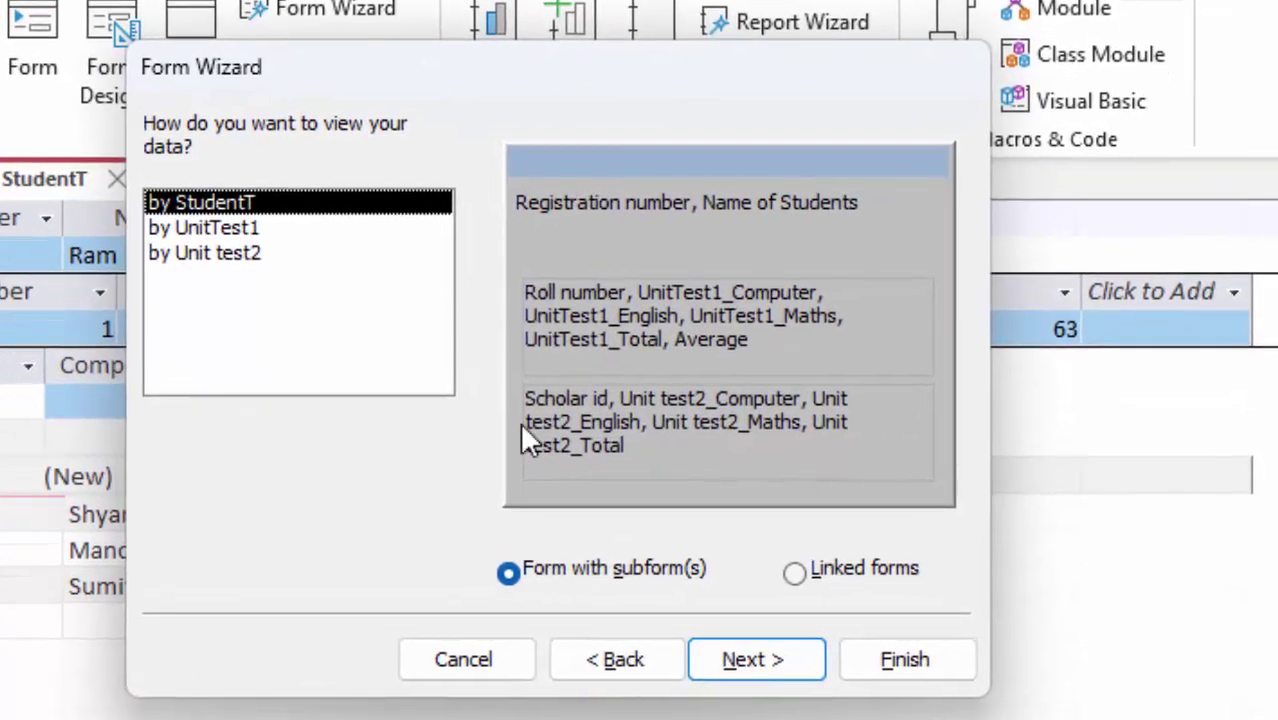
{"action": "left_click", "coordinate": [804, 584]}
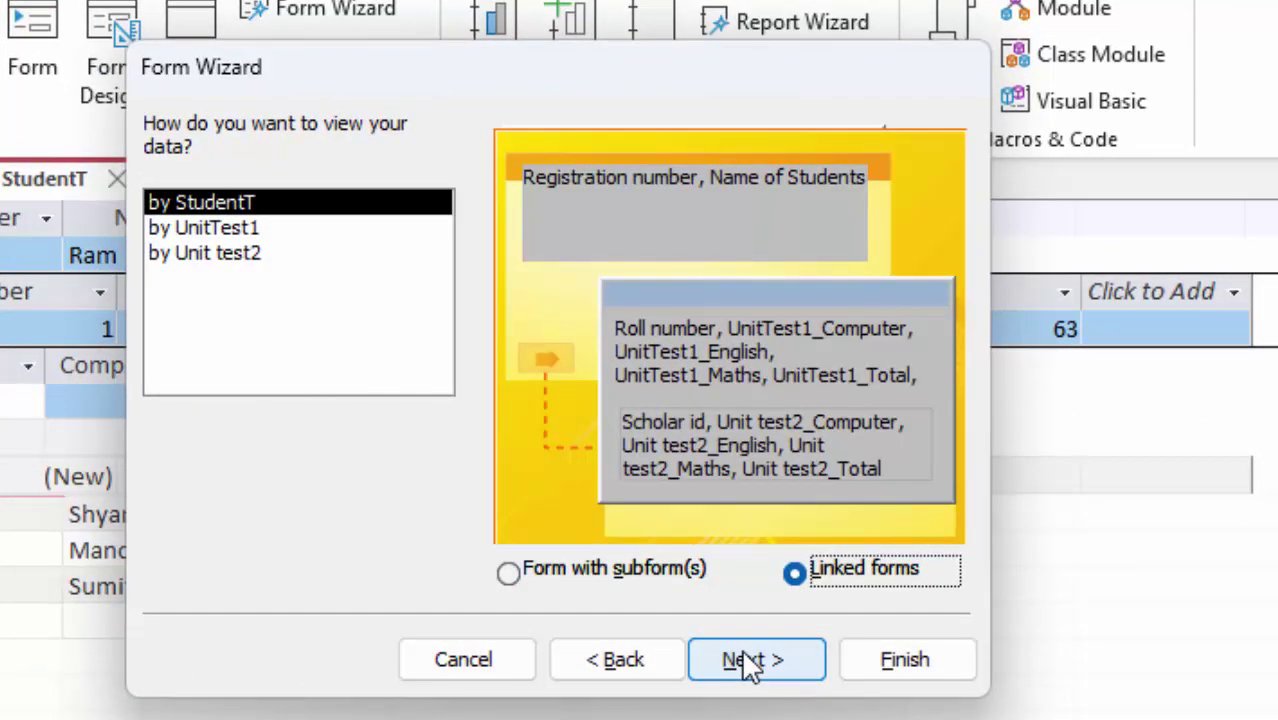
{"action": "left_click", "coordinate": [745, 684]}
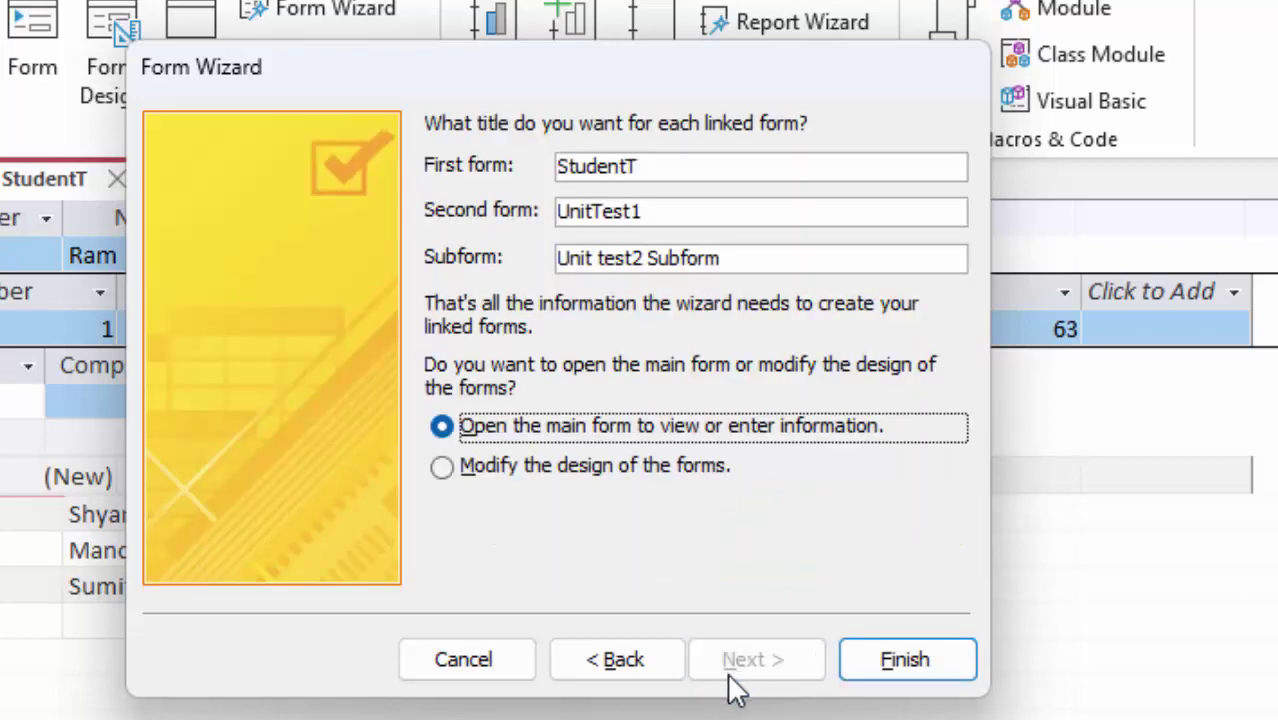
{"action": "left_click", "coordinate": [855, 664]}
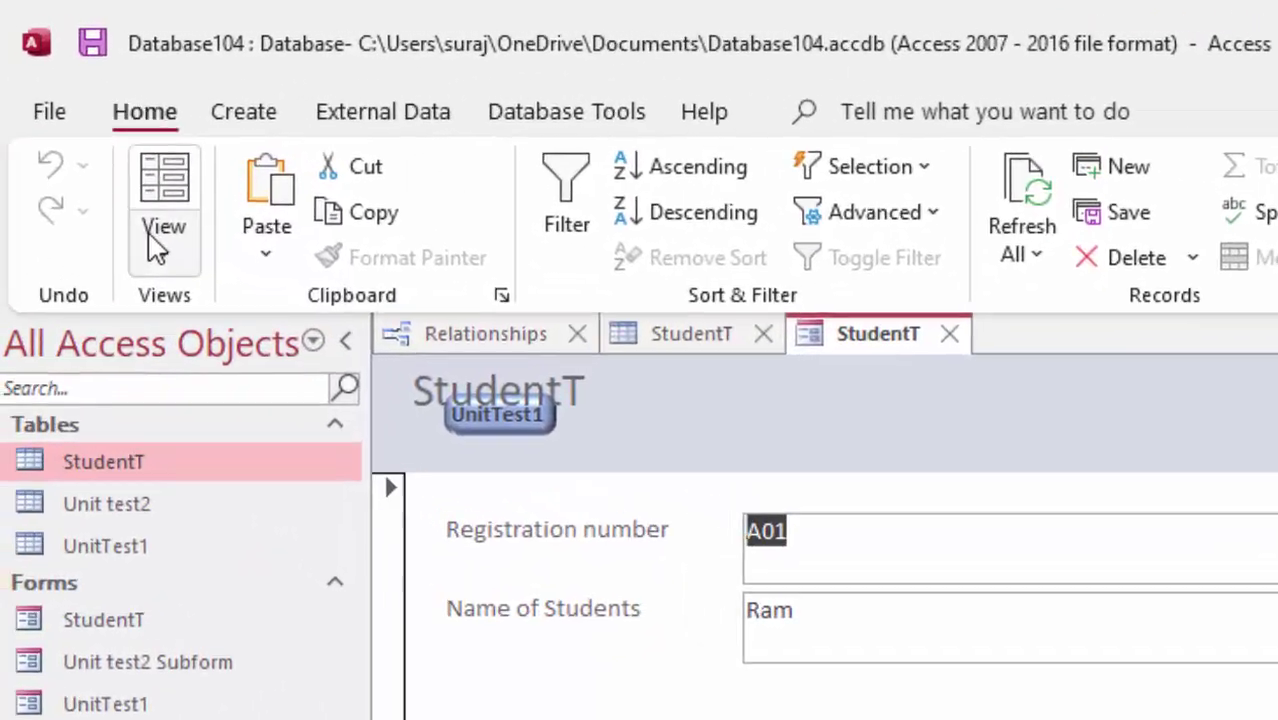
Step: Switch StudentT to Design View and narrow the Registration number and Name of Students text boxes
{"action": "left_click", "coordinate": [170, 240]}
{"action": "left_click", "coordinate": [277, 505]}
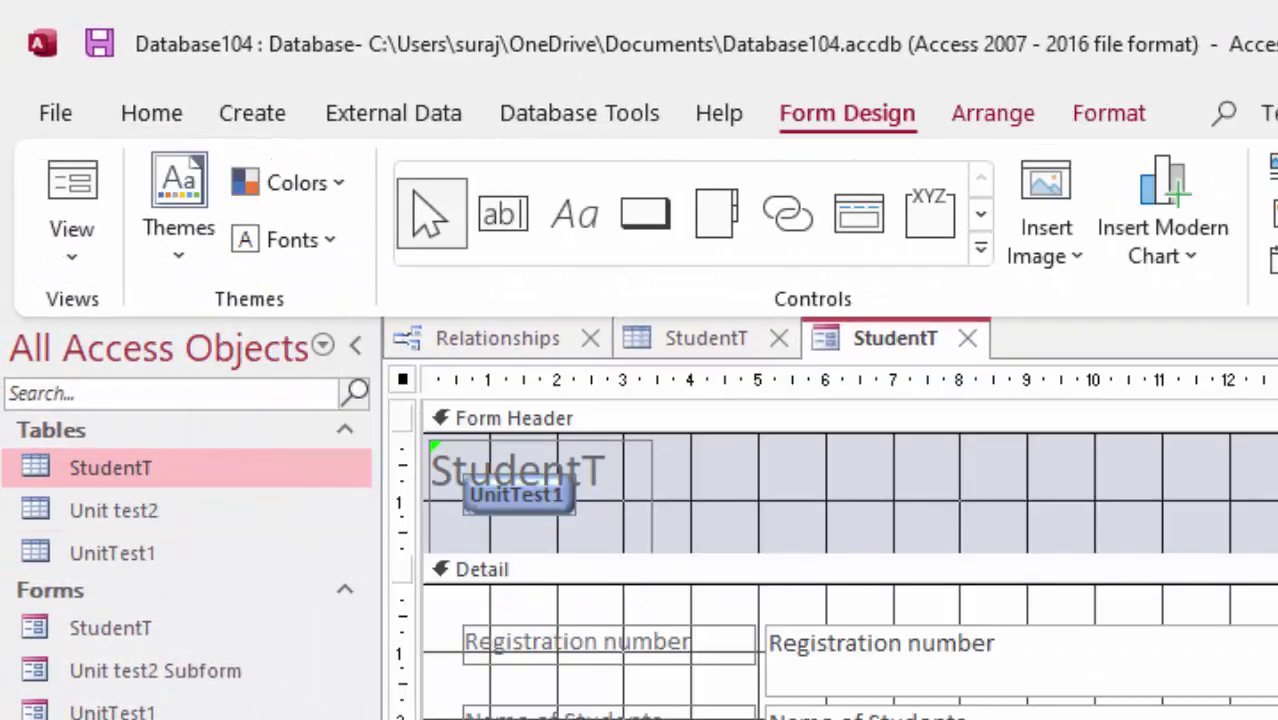
{"action": "left_click", "coordinate": [880, 660]}
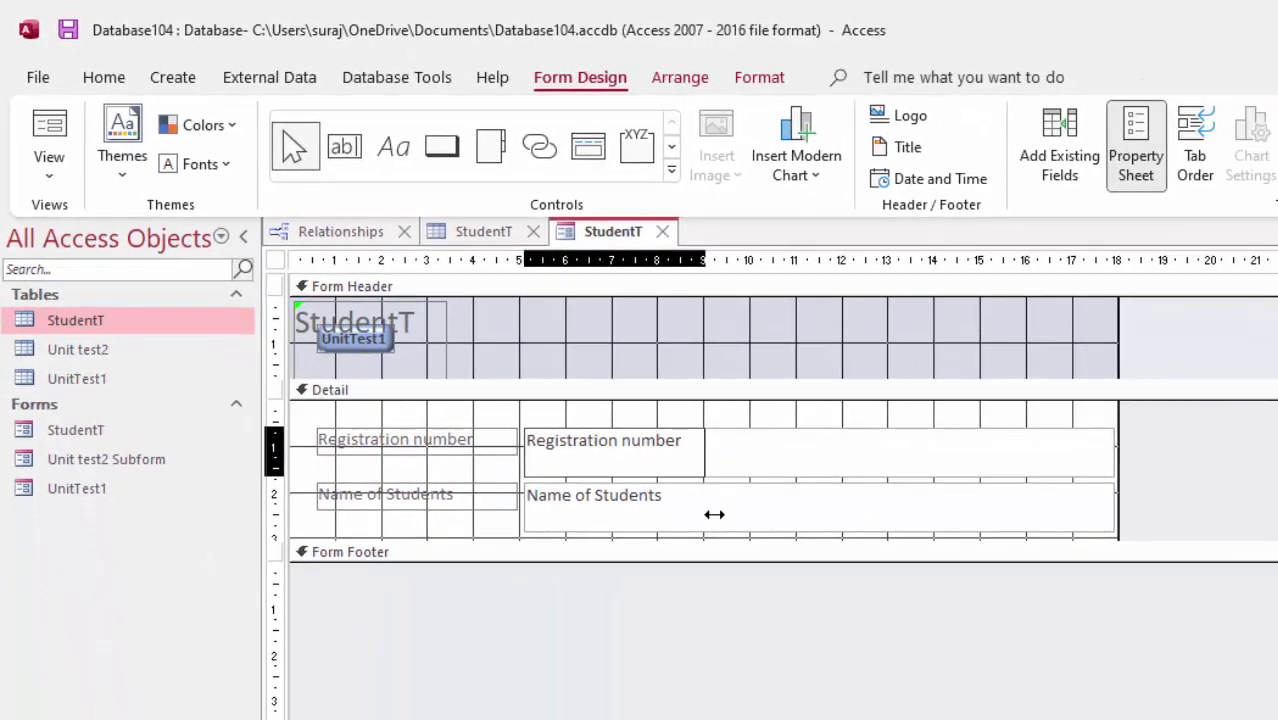
{"action": "left_click_drag", "start_coordinate": [1270, 660], "coordinate": [713, 513]}
{"action": "left_click", "coordinate": [742, 530]}
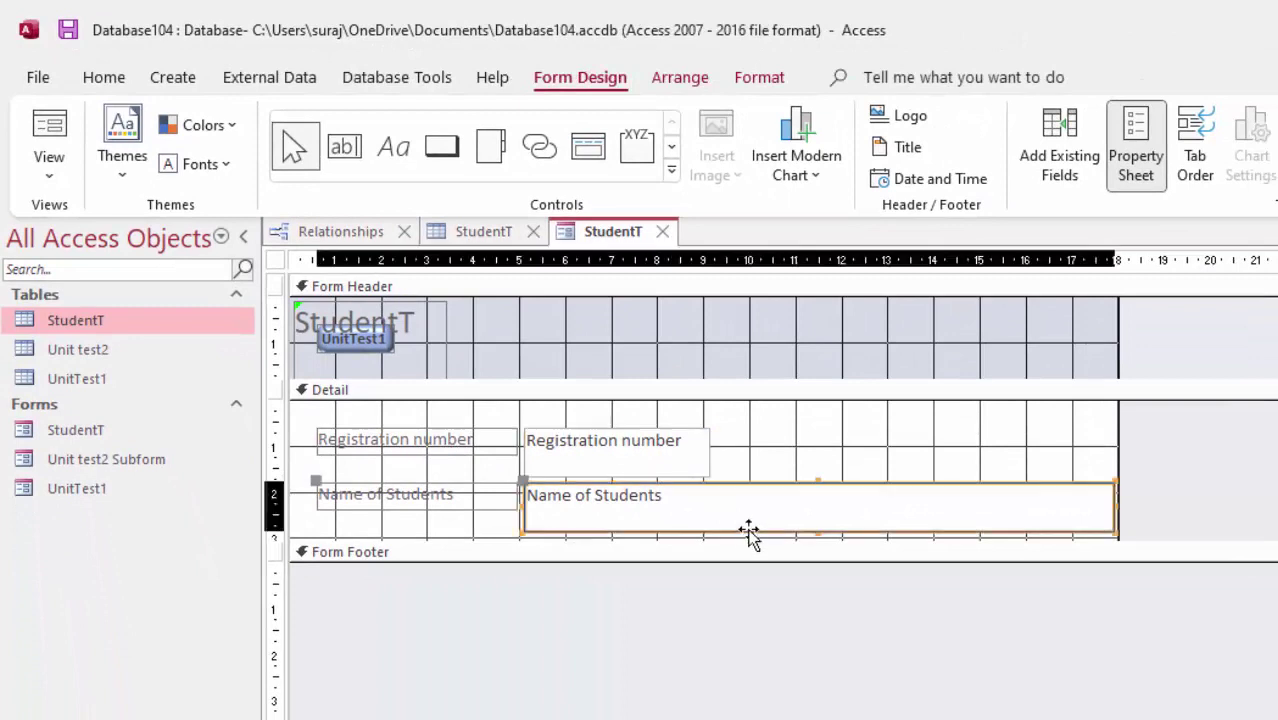
{"action": "left_click_drag", "start_coordinate": [1113, 507], "coordinate": [709, 552]}
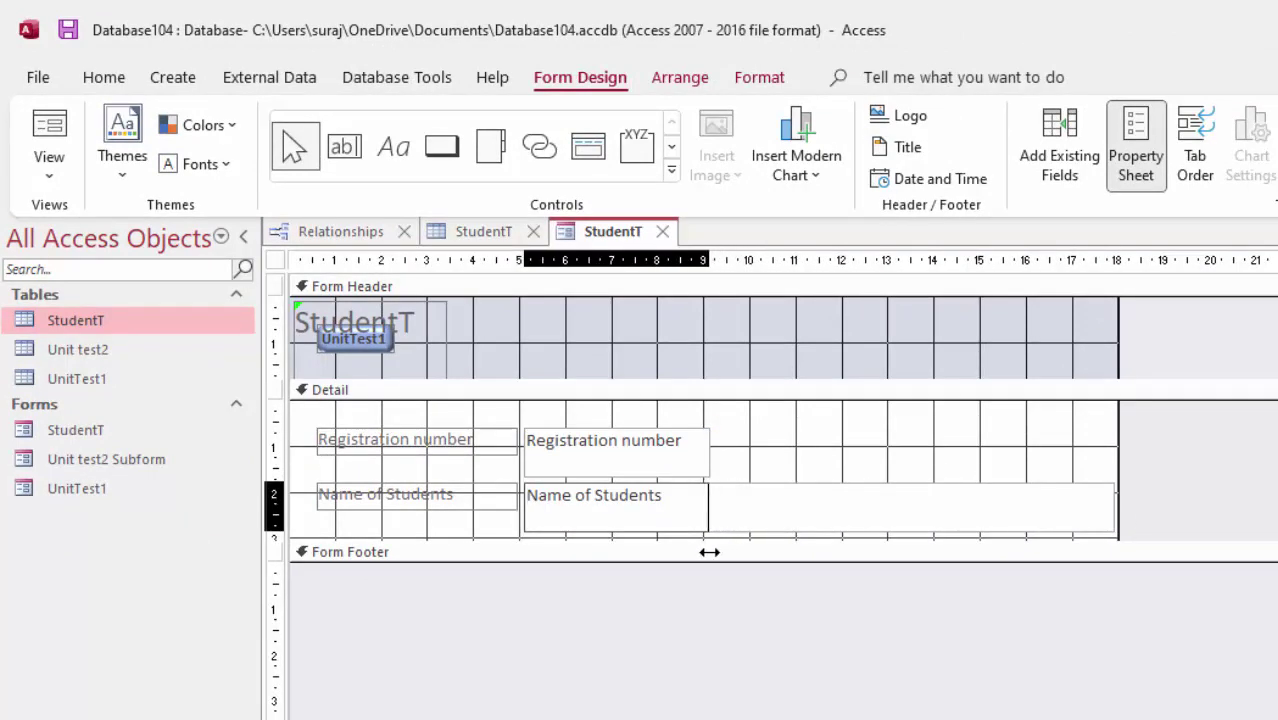
Step: Delete the StudentT title from the header and widen the UnitTest1 button
{"action": "left_click", "coordinate": [425, 330]}
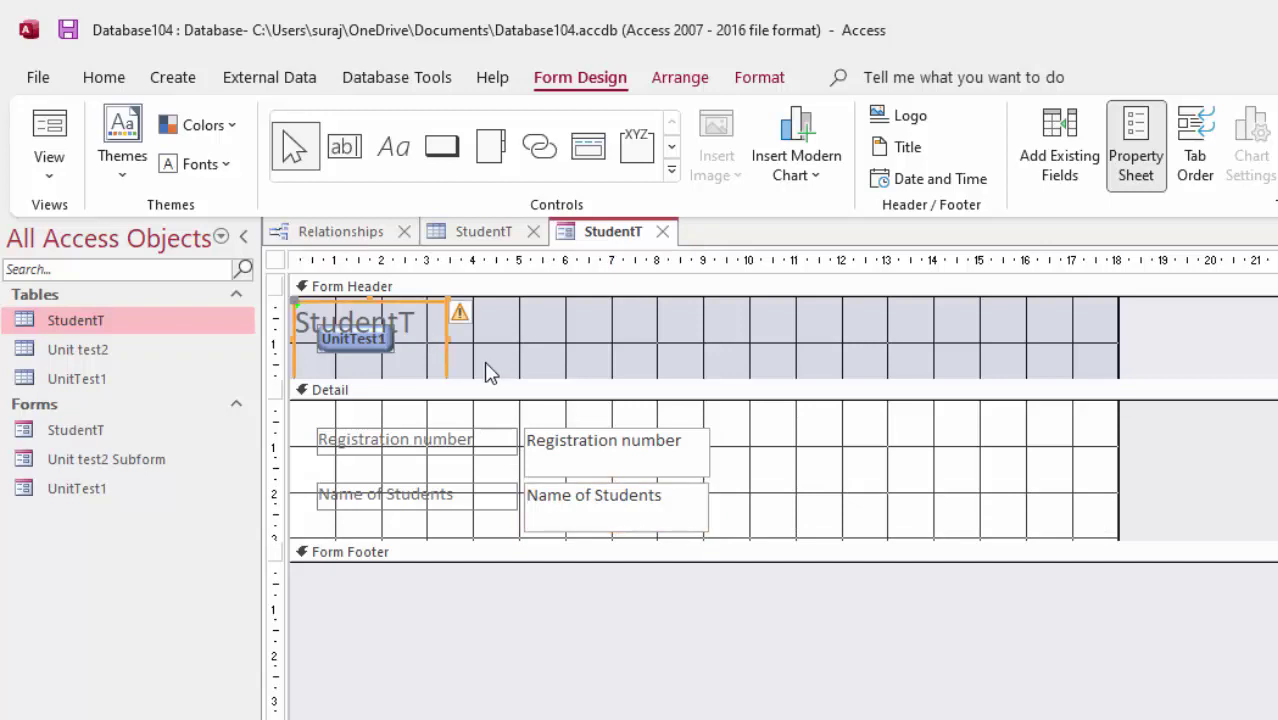
{"action": "key", "text": "Delete"}
{"action": "key", "text": "Return"}
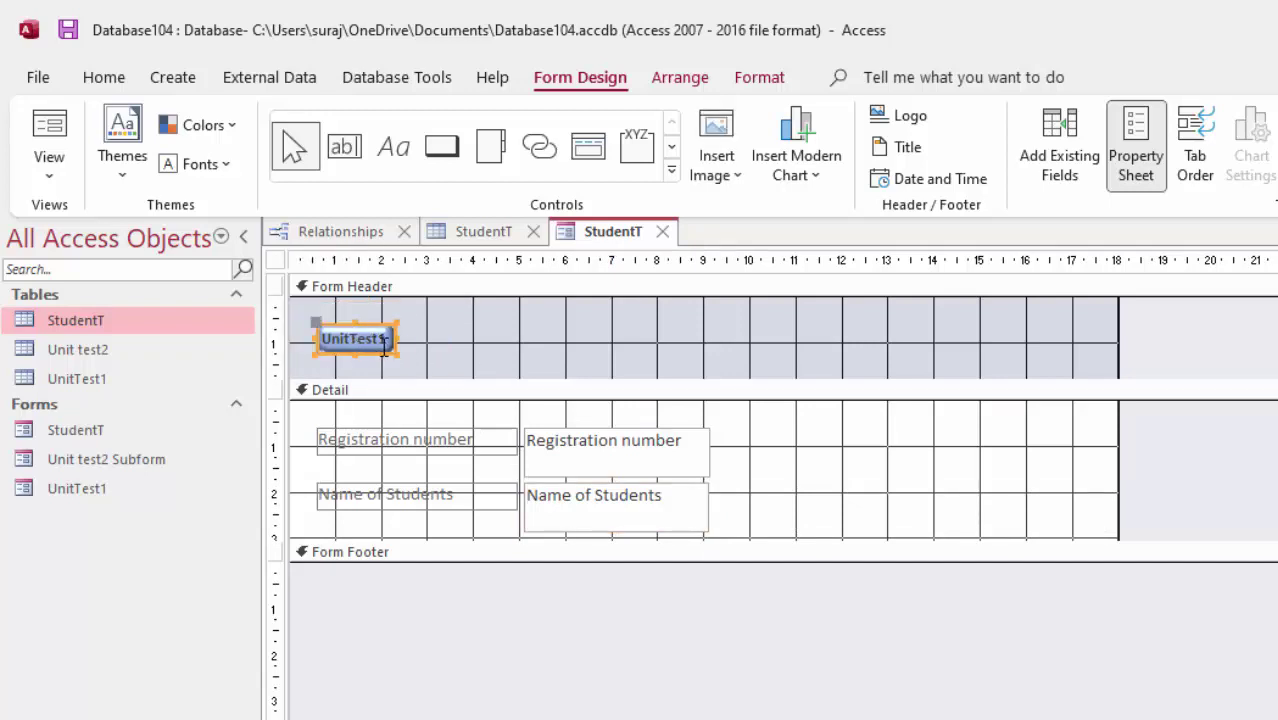
{"action": "left_click_drag", "start_coordinate": [390, 345], "coordinate": [528, 357]}
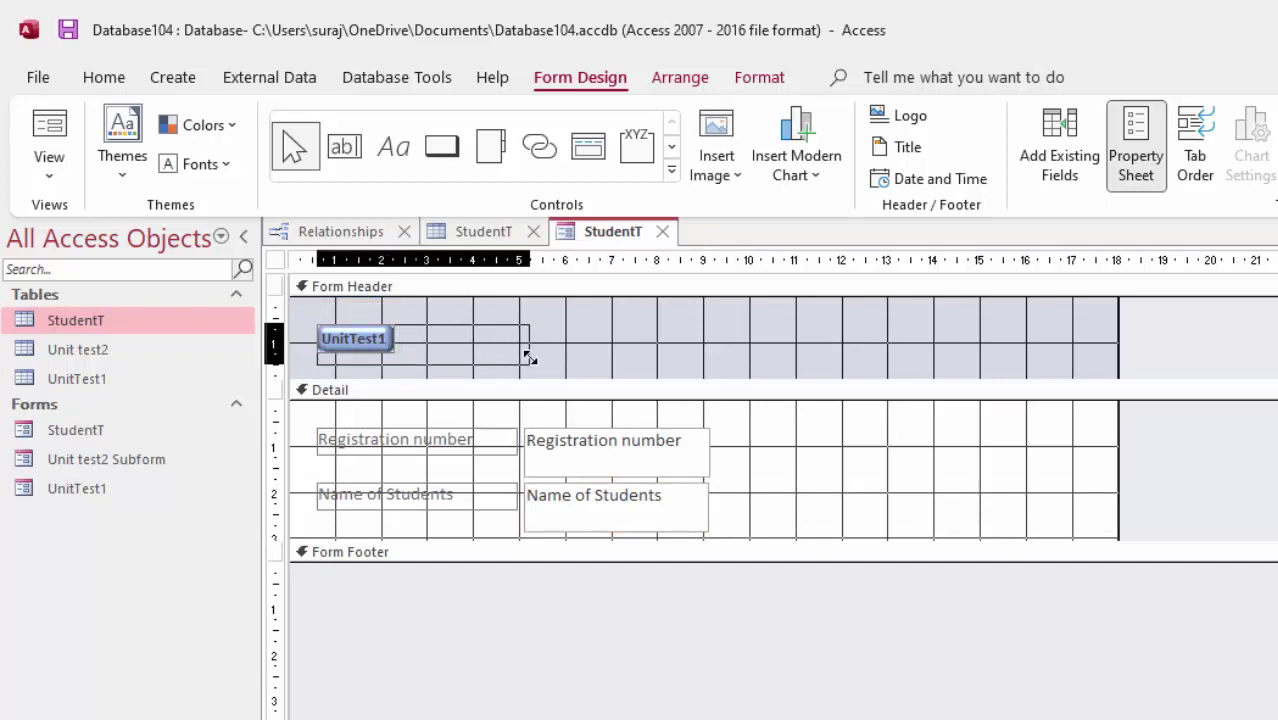
{"action": "left_click", "coordinate": [597, 372]}
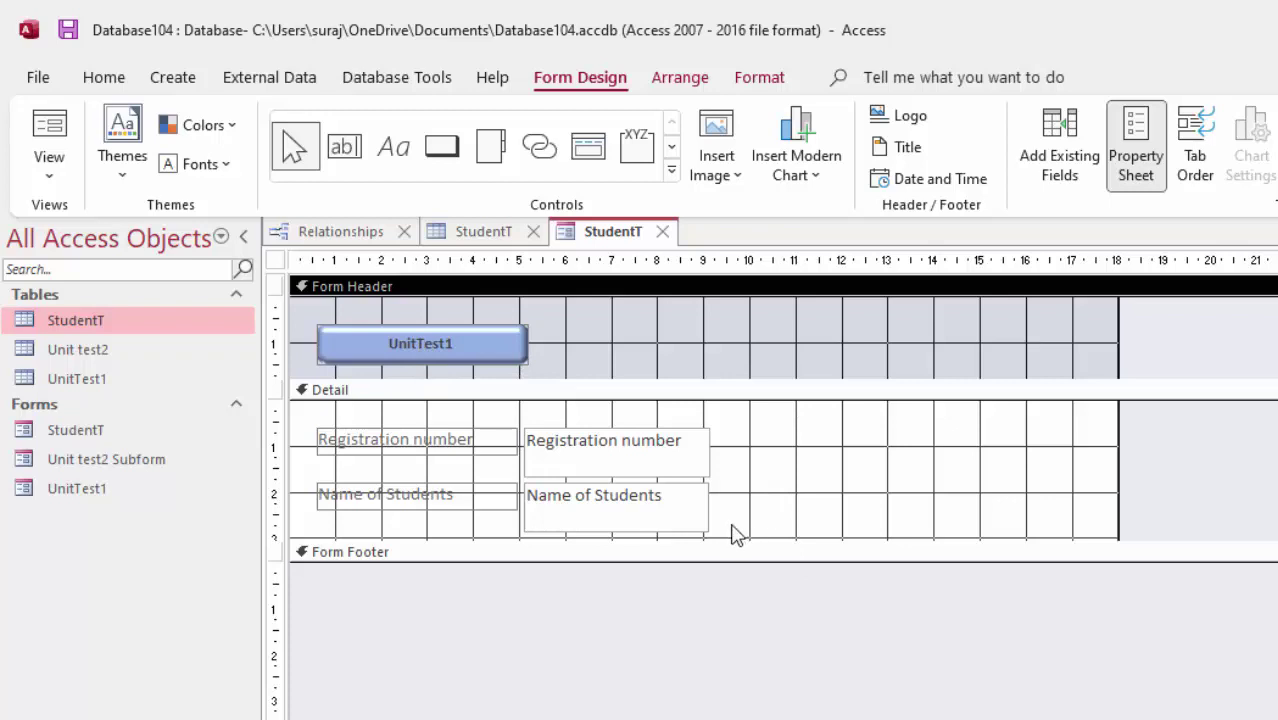
Step: Select all controls on the form and bring up the Home font colour choices
{"action": "key", "text": "ctrl+a"}
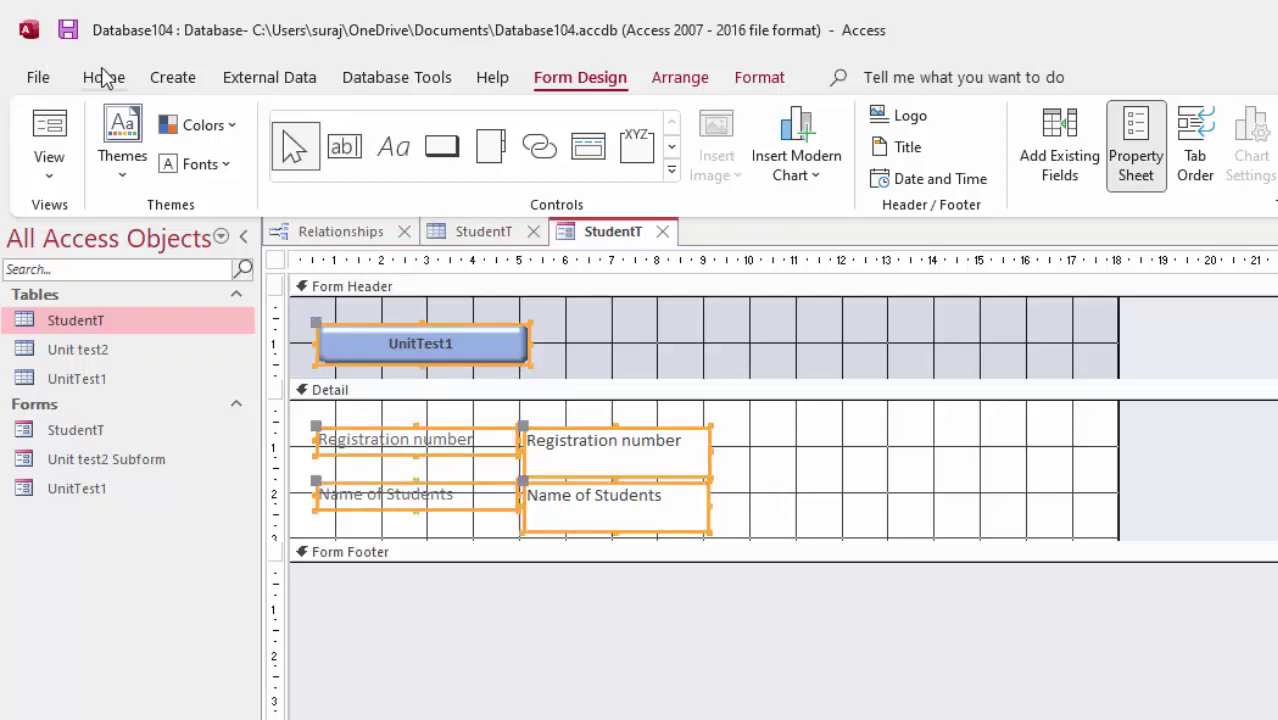
{"action": "left_click", "coordinate": [104, 78]}
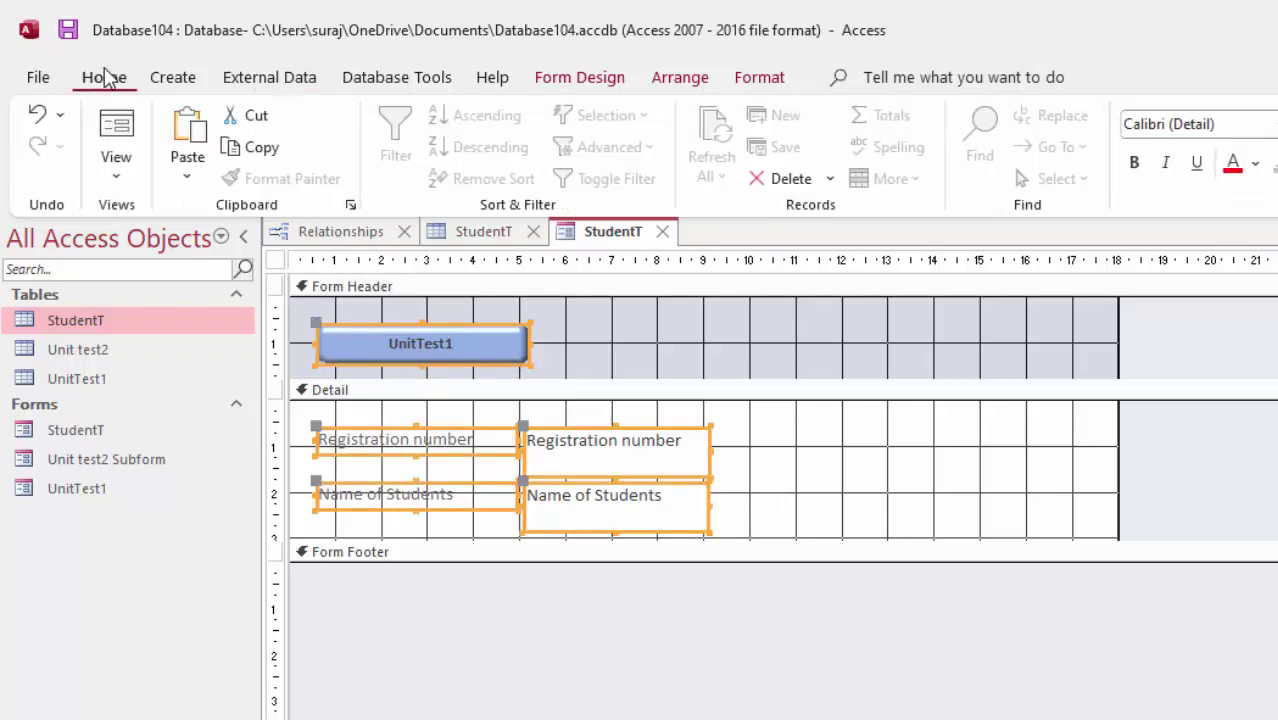
{"action": "left_click", "coordinate": [1256, 163]}
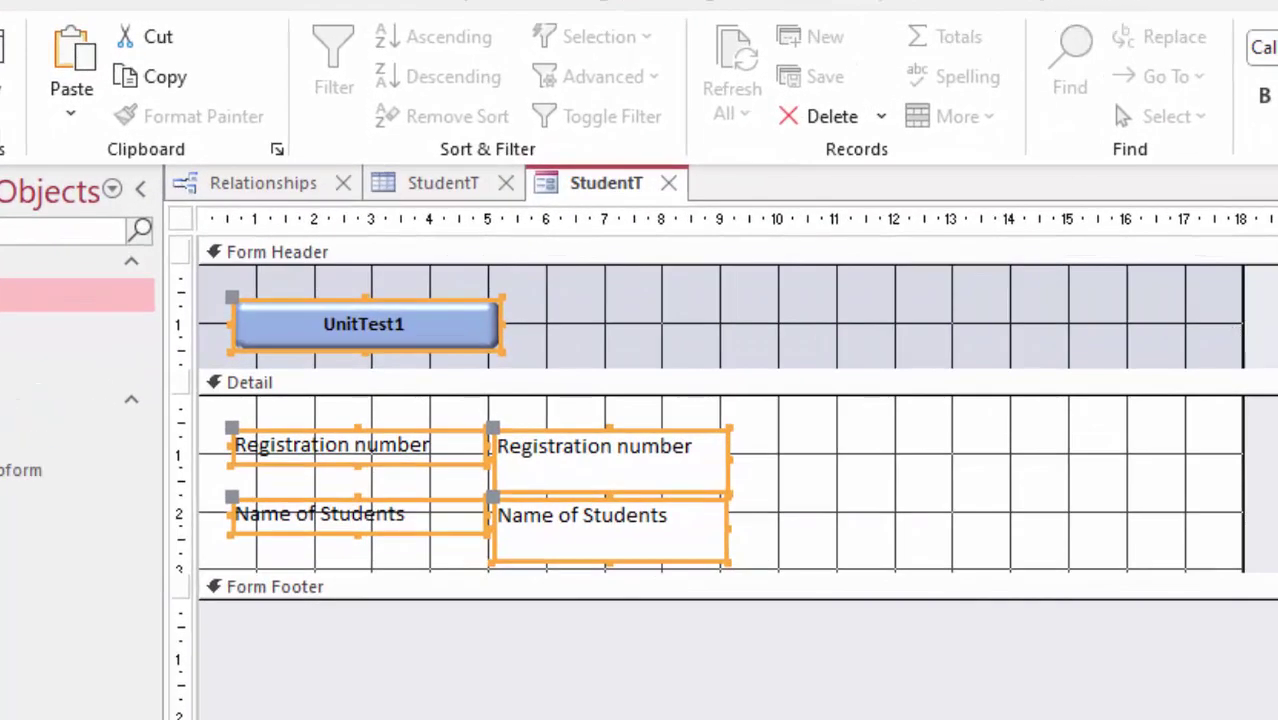
Step: Set the whole form's Pop Up property to Yes and view StudentT in Form view
{"action": "left_click", "coordinate": [1183, 493]}
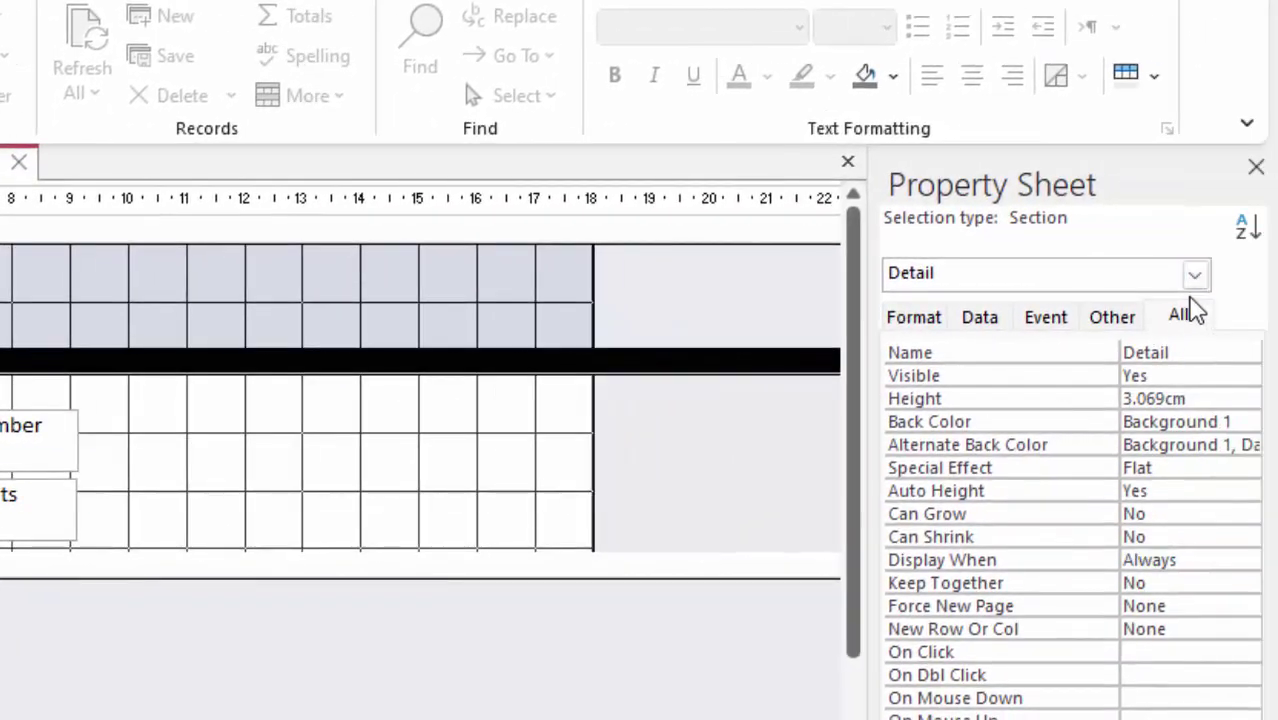
{"action": "left_click", "coordinate": [1197, 276]}
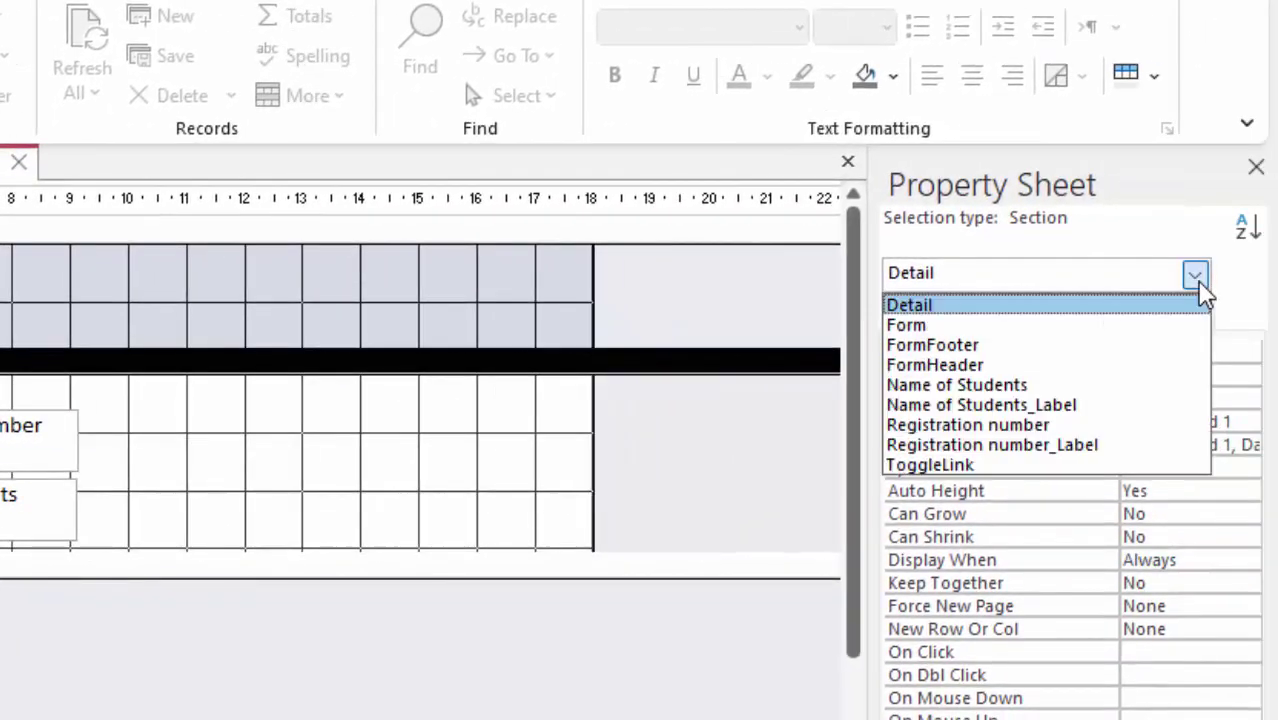
{"action": "left_click", "coordinate": [1043, 327]}
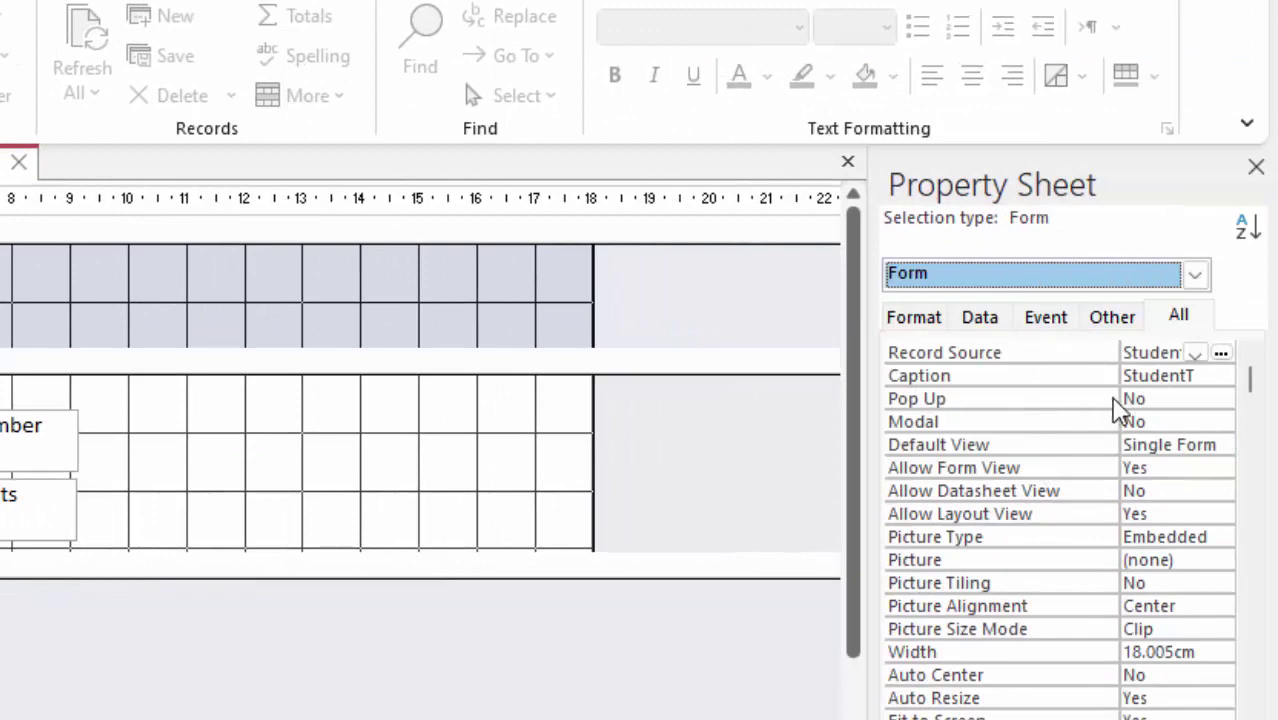
{"action": "left_click", "coordinate": [1169, 398]}
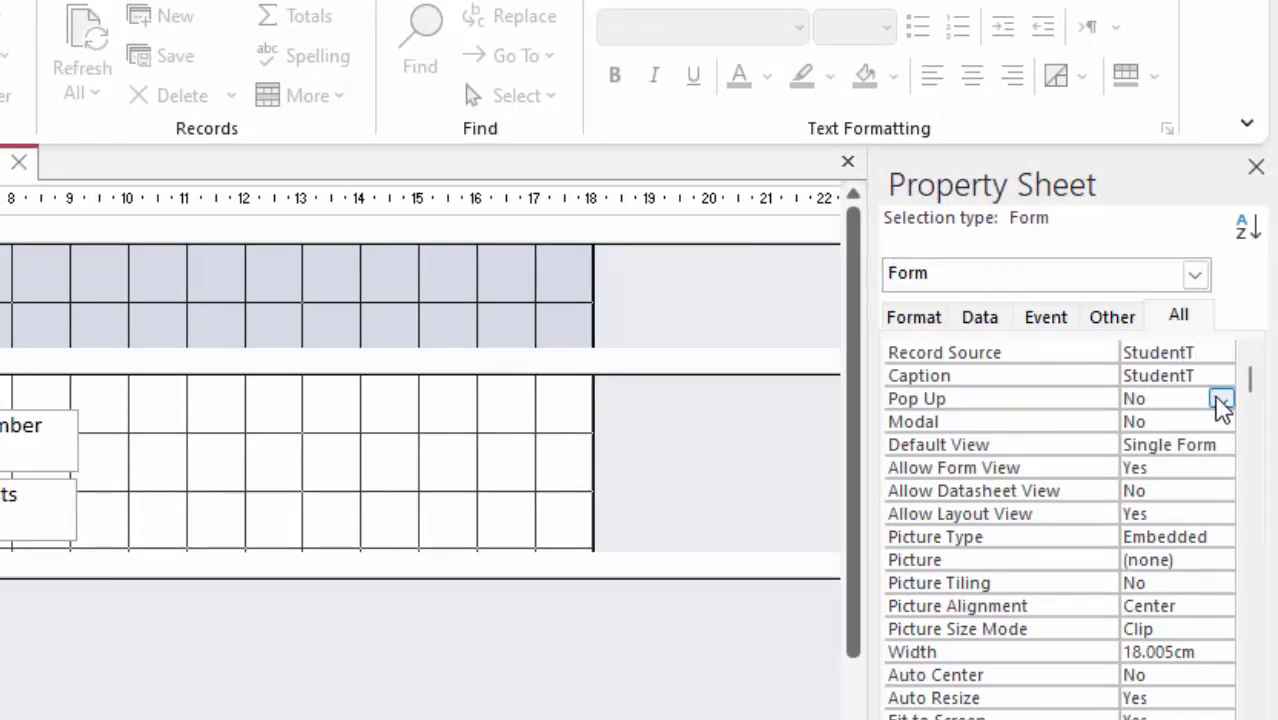
{"action": "left_click", "coordinate": [1222, 400]}
{"action": "left_click", "coordinate": [1150, 420]}
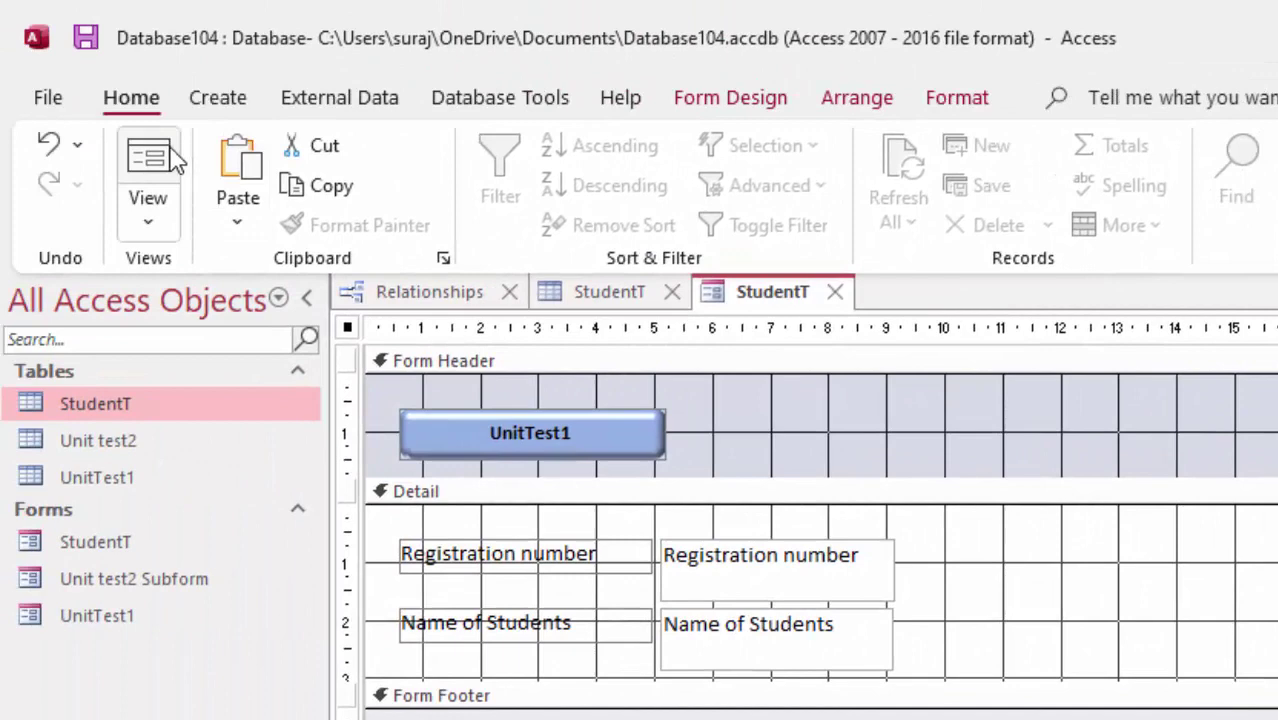
{"action": "left_click", "coordinate": [171, 160]}
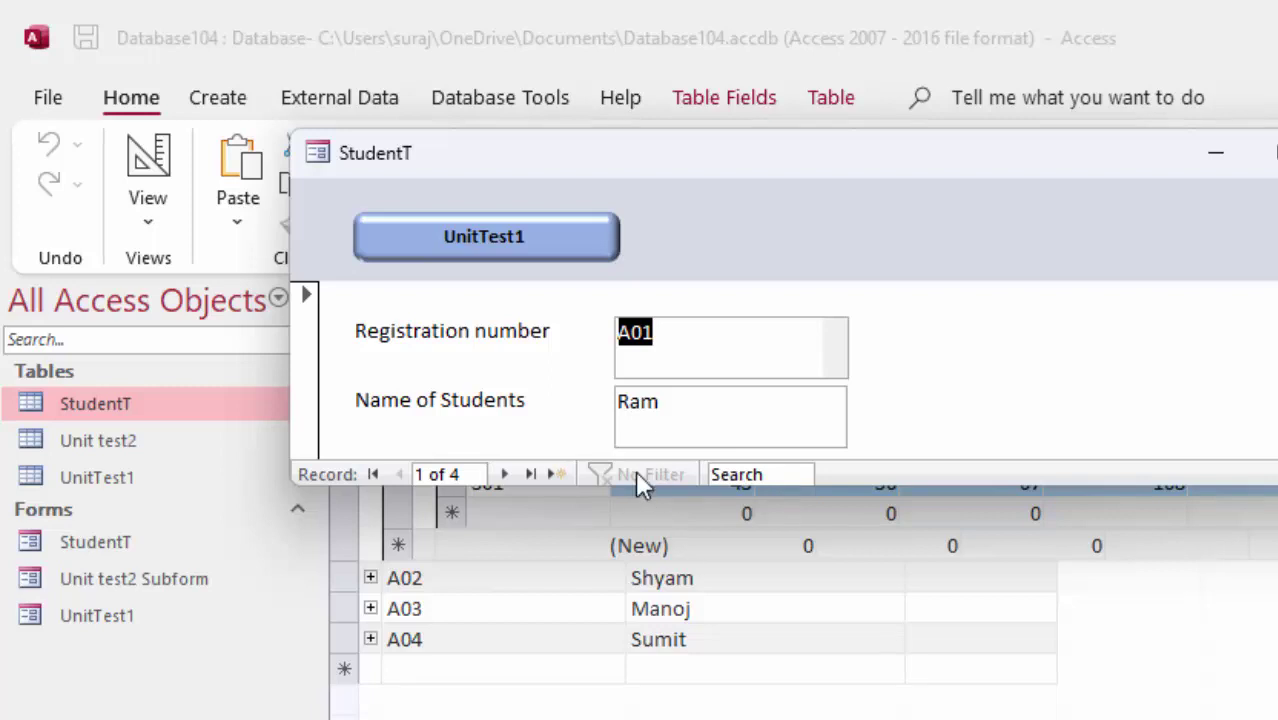
Step: Enlarge the StudentT pop-up, open UnitTest1 from its button, and move the pop-up aside
{"action": "left_click_drag", "start_coordinate": [619, 484], "coordinate": [620, 716]}
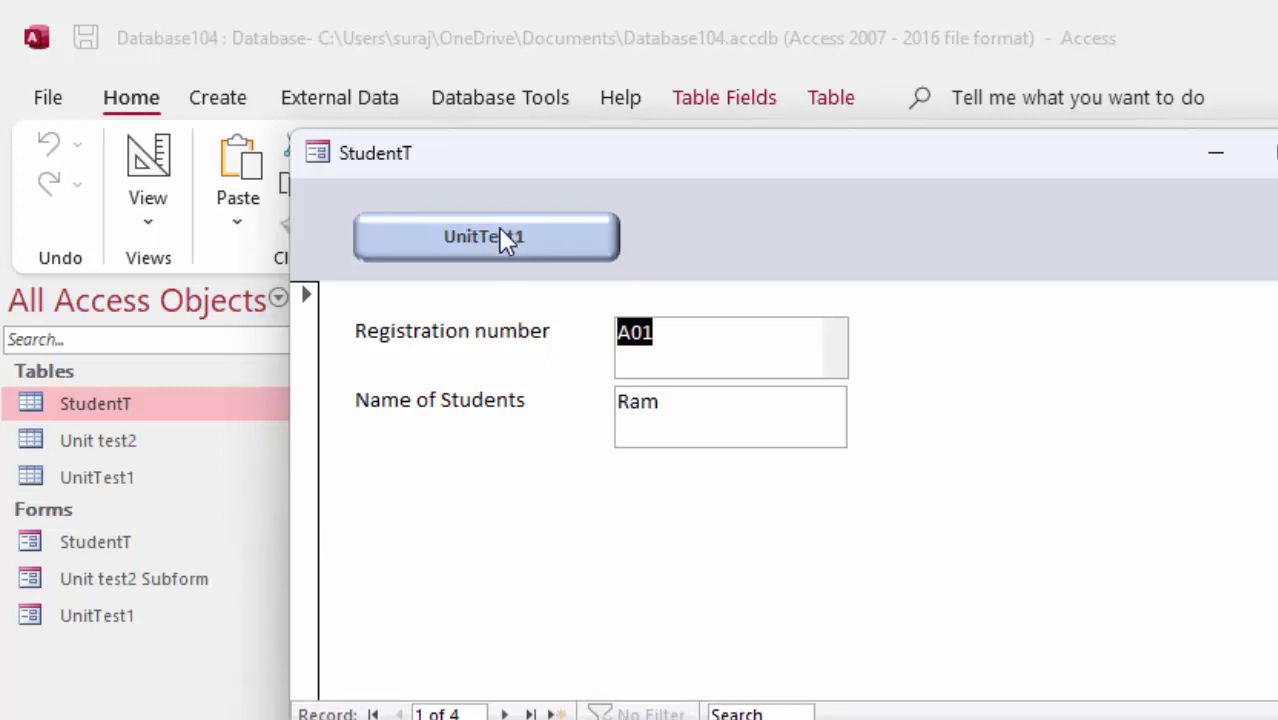
{"action": "left_click", "coordinate": [500, 232]}
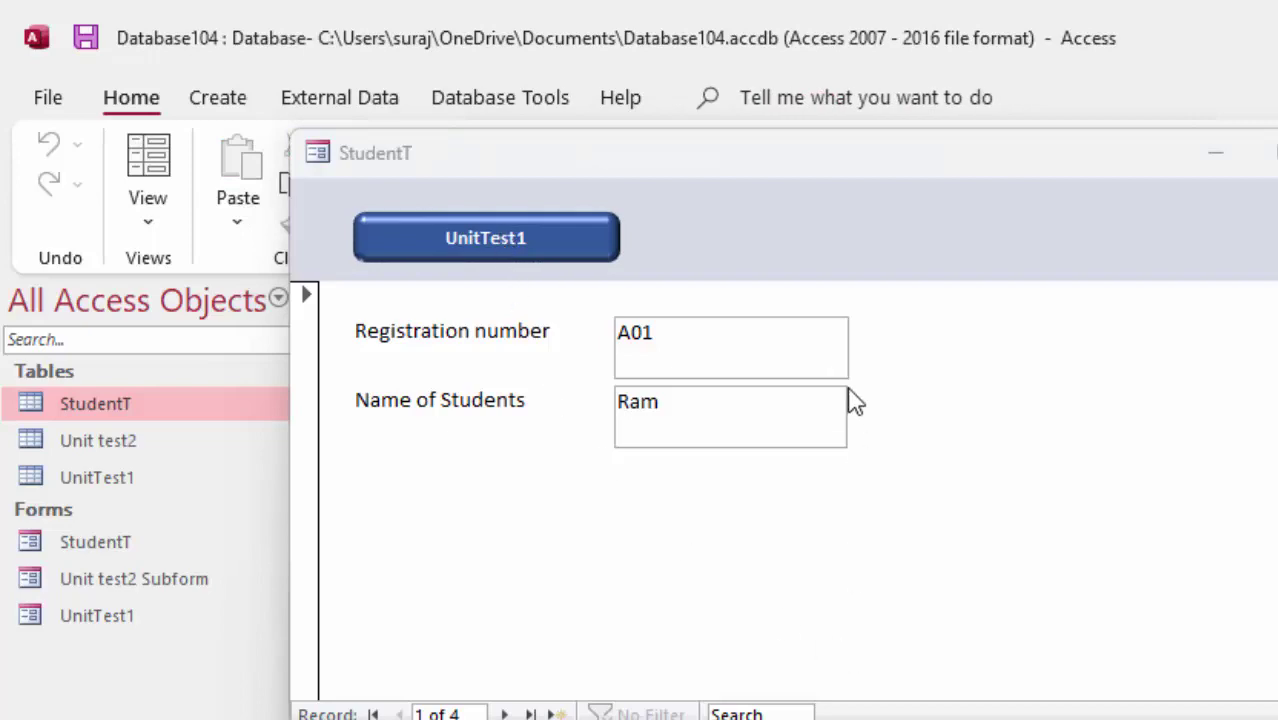
{"action": "mouse_move", "coordinate": [782, 172]}
{"action": "left_mouse_down"}
{"action": "mouse_move", "coordinate": [1190, 0]}
{"action": "mouse_move", "coordinate": [437, 710]}
{"action": "left_mouse_up"}
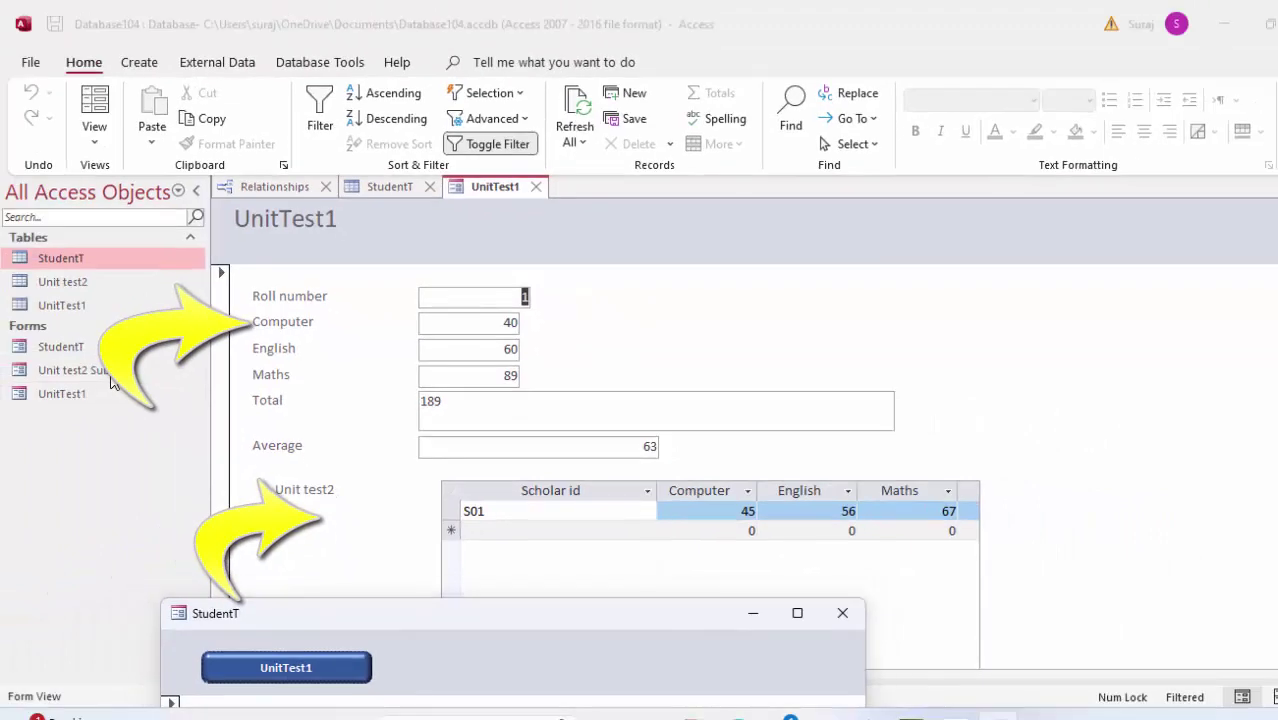
Step: Open the Unit test2 Subform and UnitTest1, then put UnitTest1 in Design View
{"action": "double_click", "coordinate": [111, 376]}
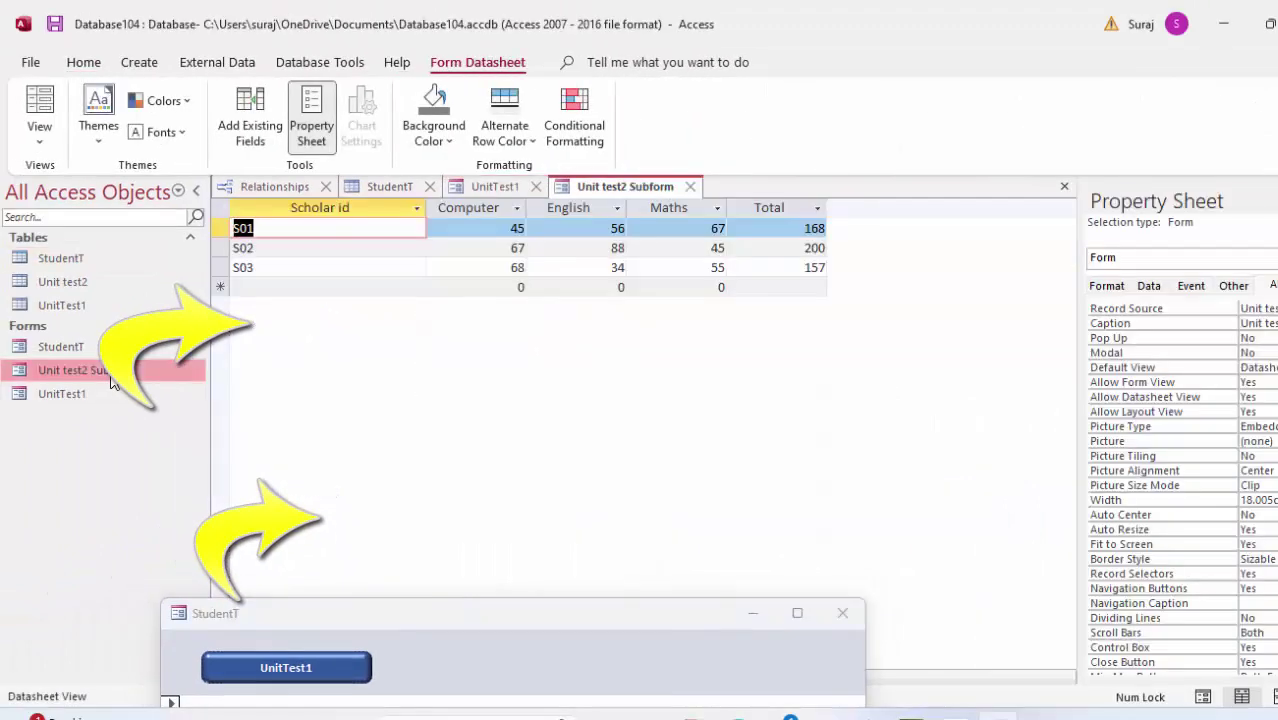
{"action": "double_click", "coordinate": [34, 395]}
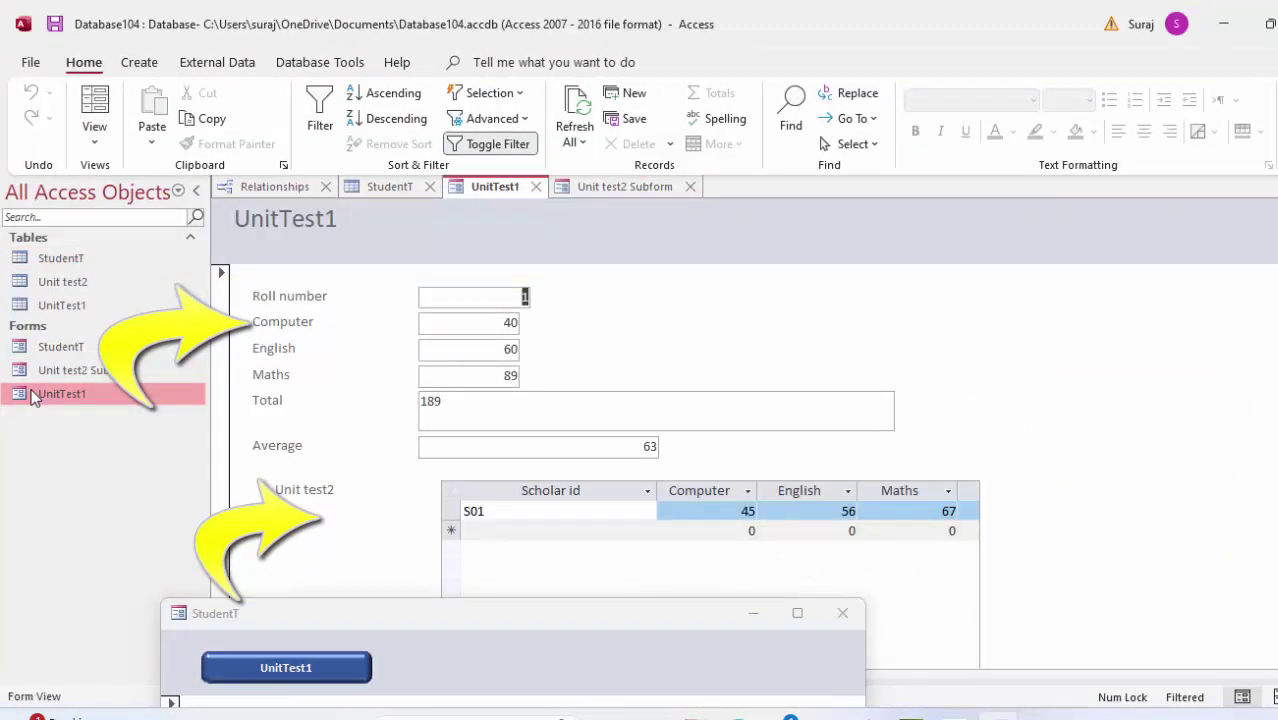
{"action": "right_click", "coordinate": [34, 397]}
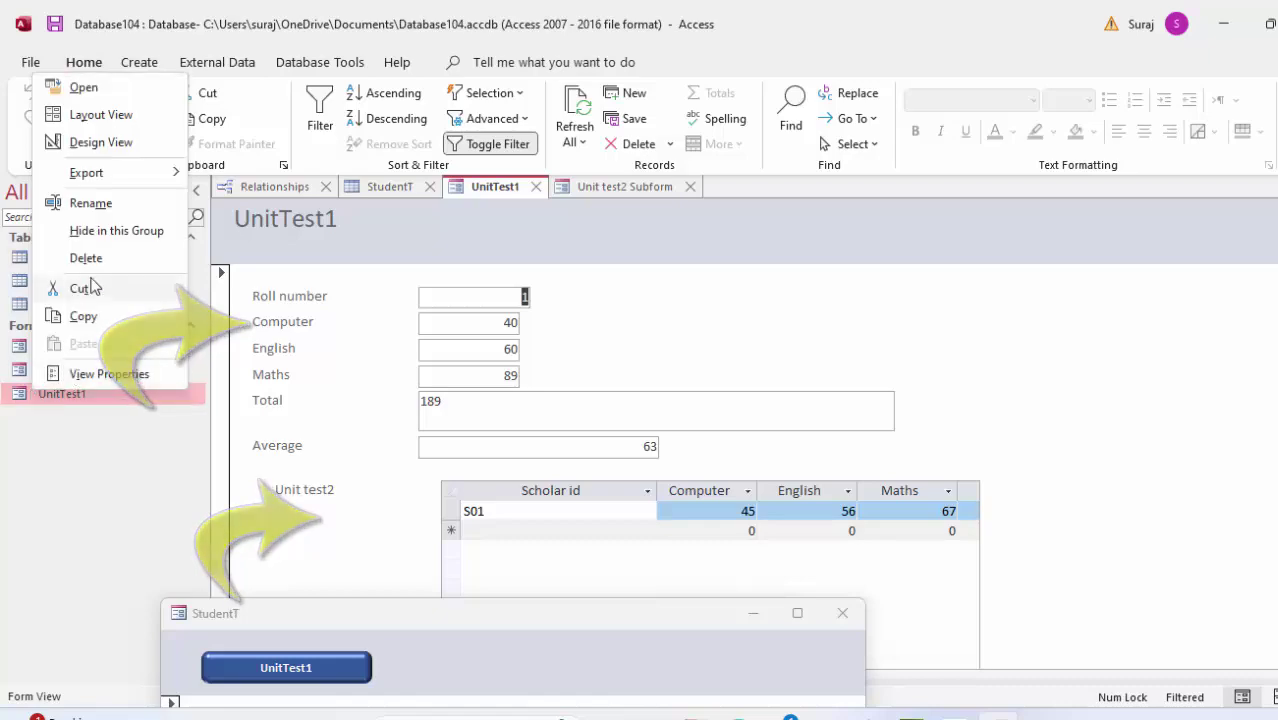
{"action": "left_click", "coordinate": [123, 145]}
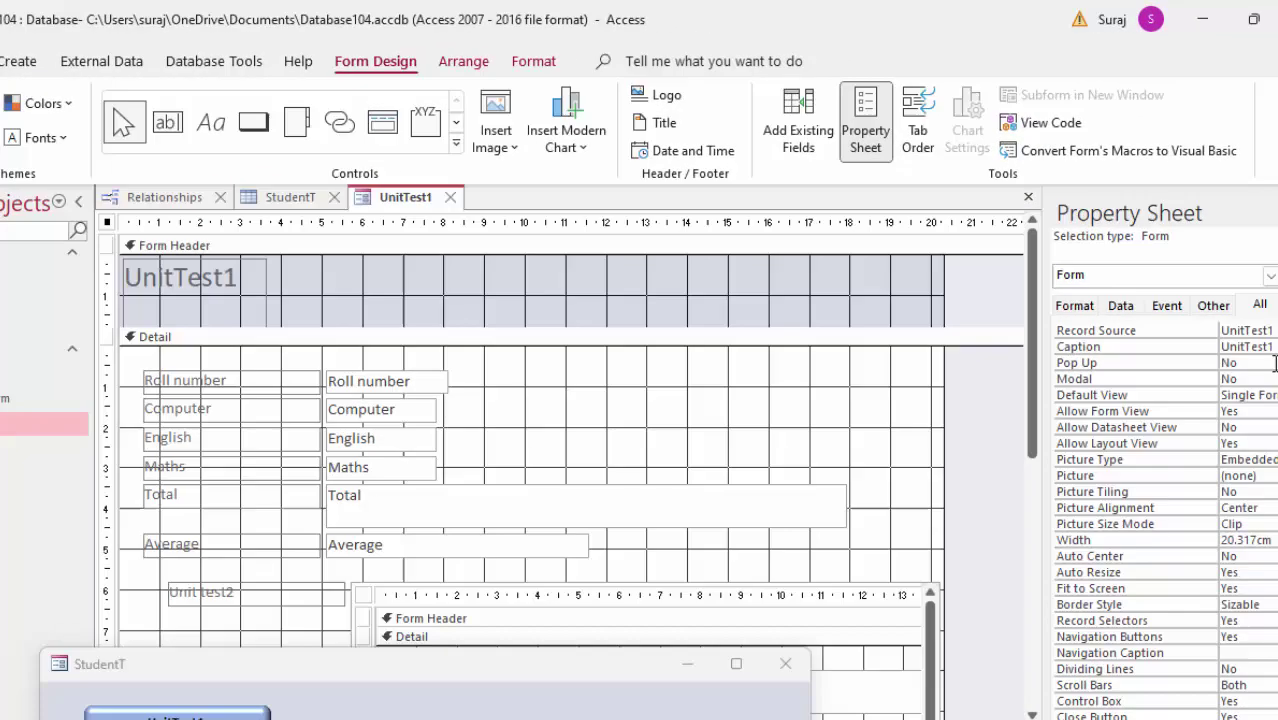
Step: Set UnitTest1's Pop Up to Yes, review its marks and subform Total in Form view, then close it
{"action": "left_click", "coordinate": [1262, 338]}
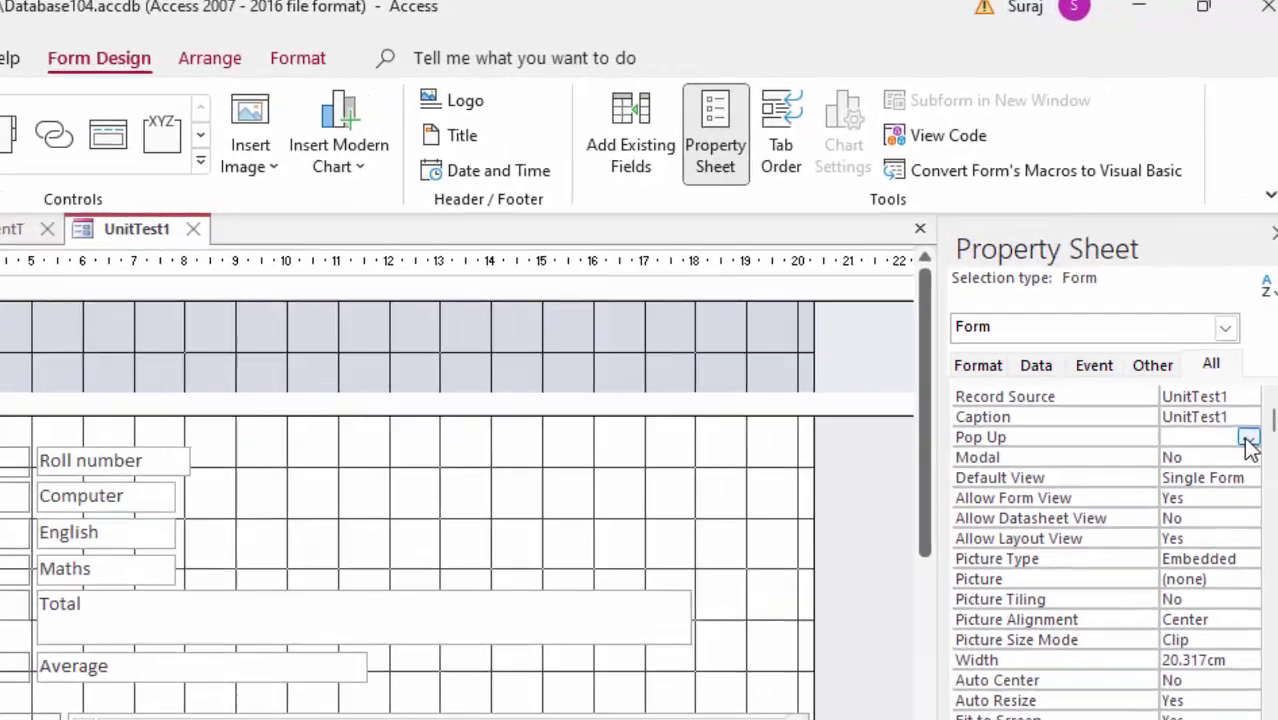
{"action": "left_click", "coordinate": [1276, 338]}
{"action": "left_click", "coordinate": [1176, 513]}
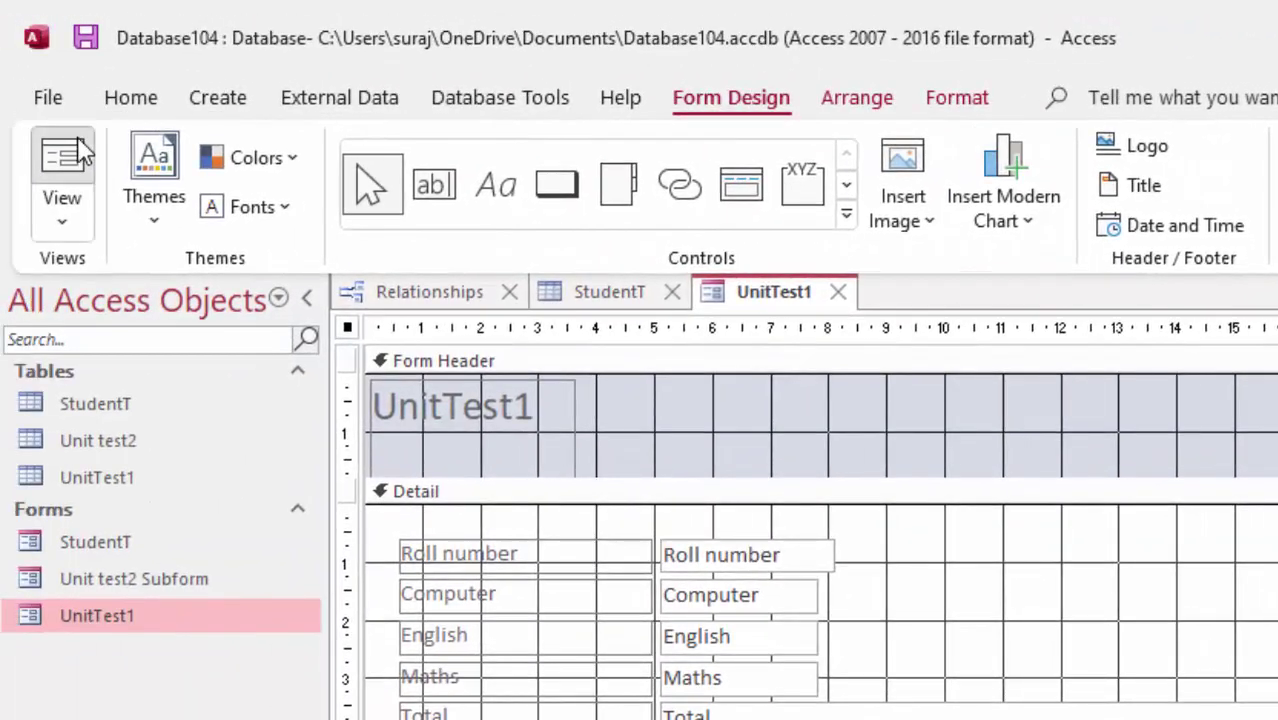
{"action": "left_click", "coordinate": [83, 150]}
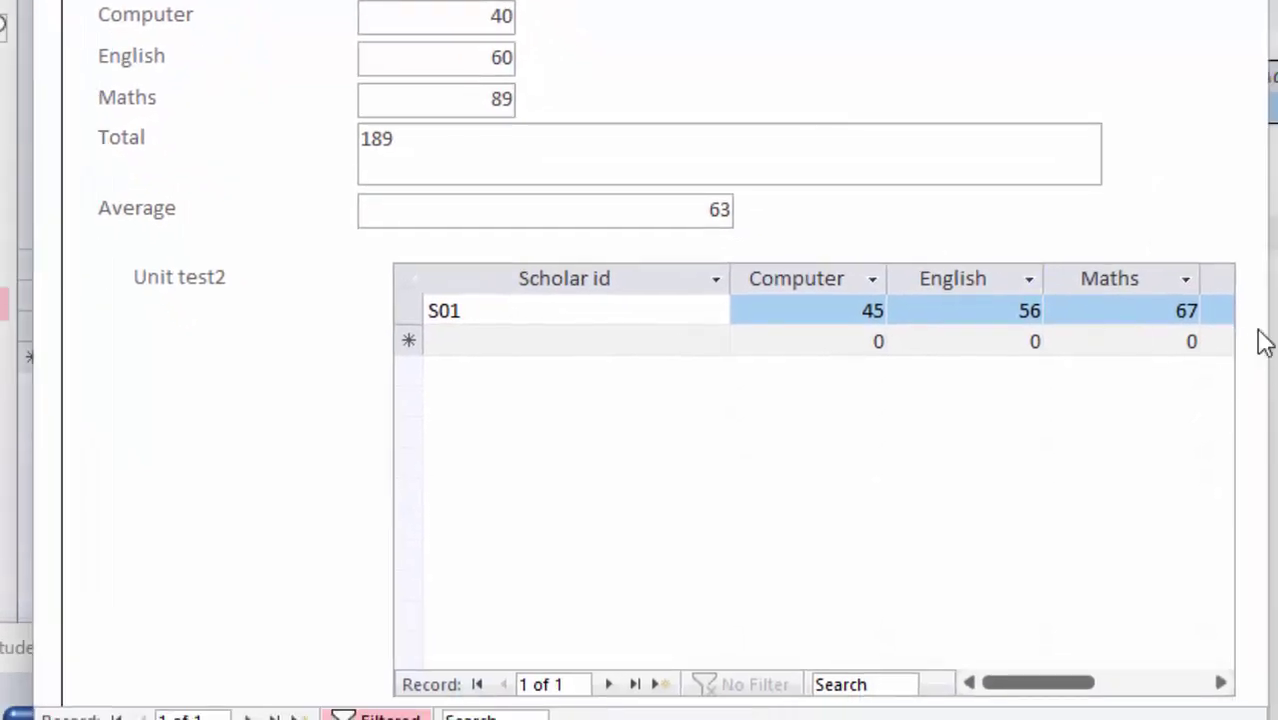
{"action": "left_click_drag", "start_coordinate": [1267, 327], "coordinate": [1277, 327]}
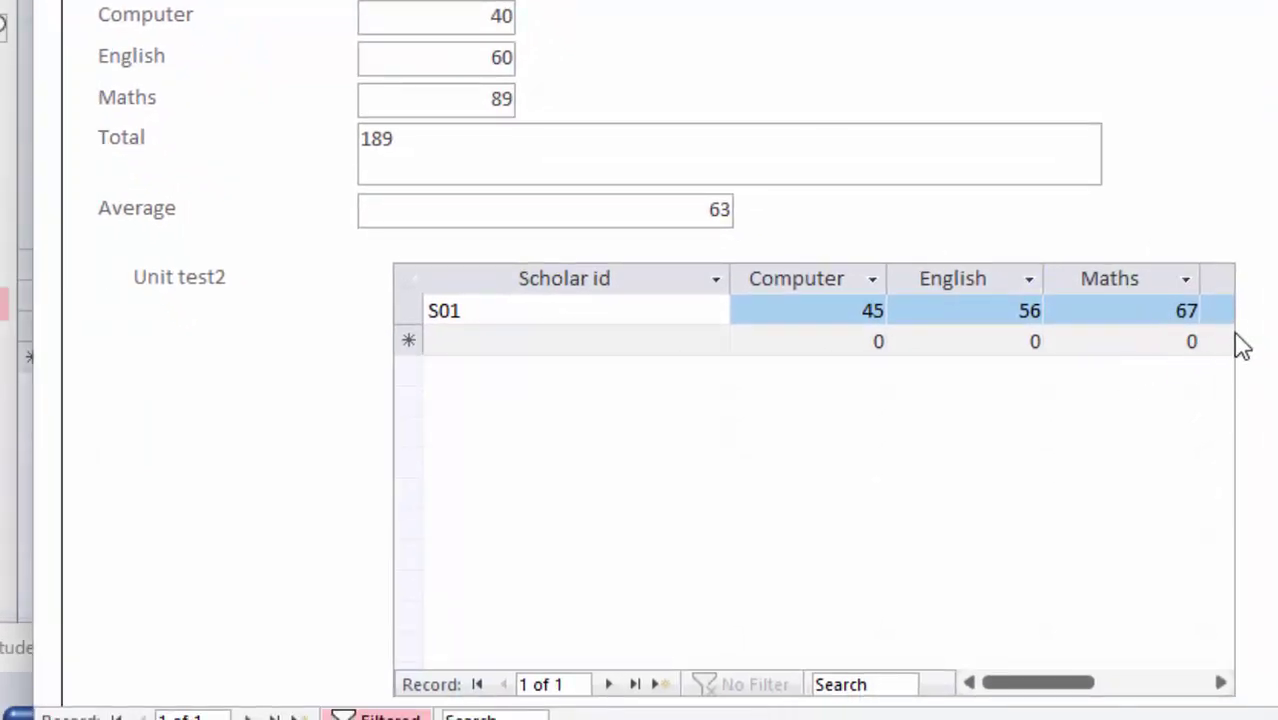
{"action": "left_click", "coordinate": [1221, 684]}
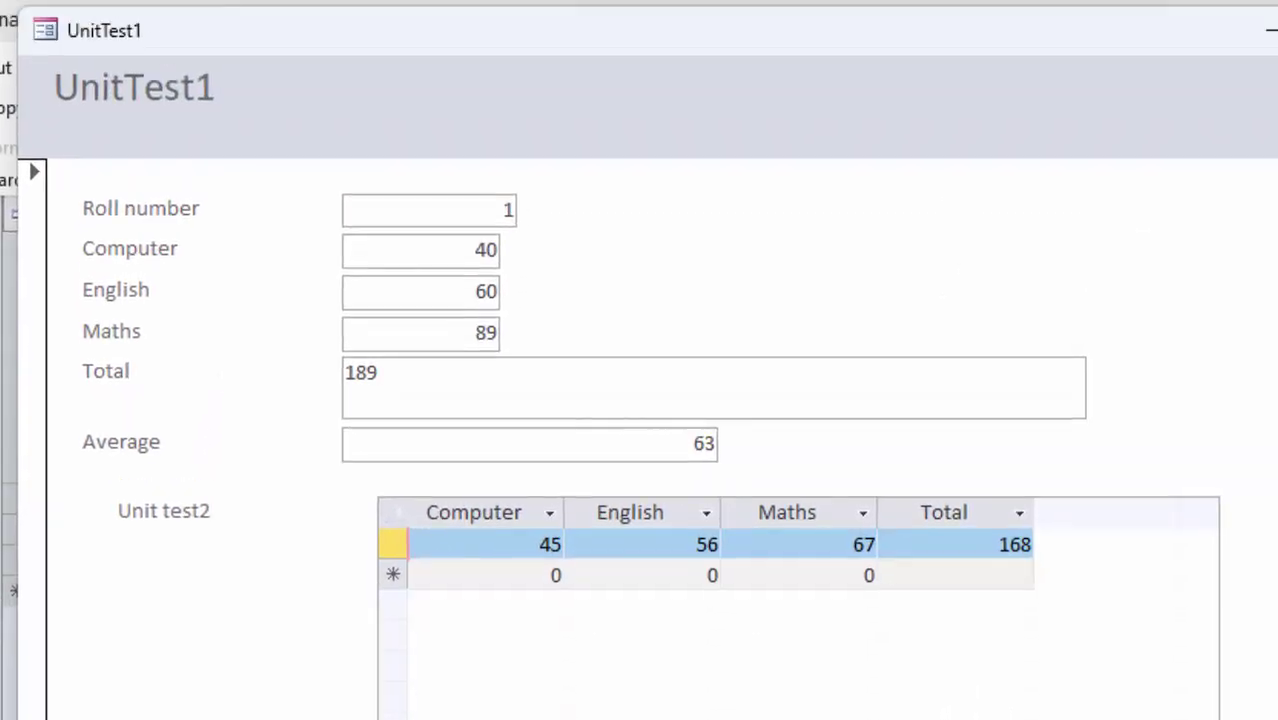
{"action": "key", "text": "ctrl+F4"}
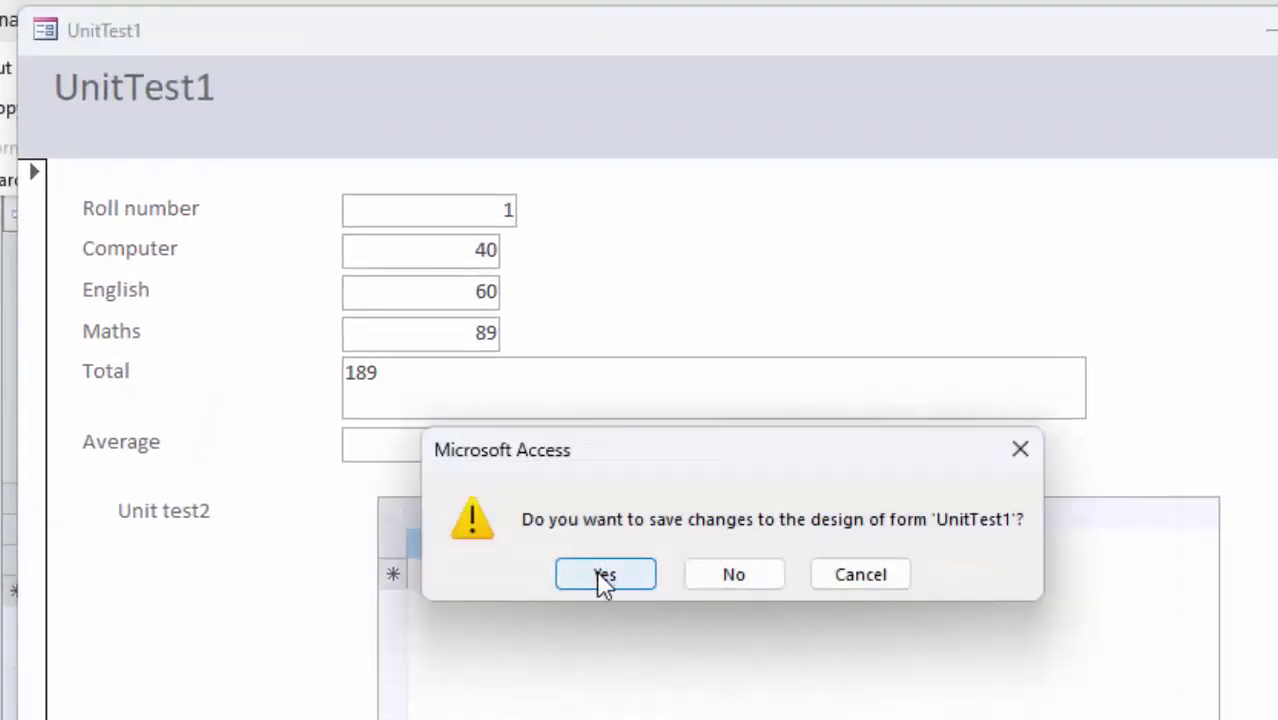
Step: Save UnitTest1's design, then close the StudentT pop-up saving its changes
{"action": "left_click", "coordinate": [604, 576]}
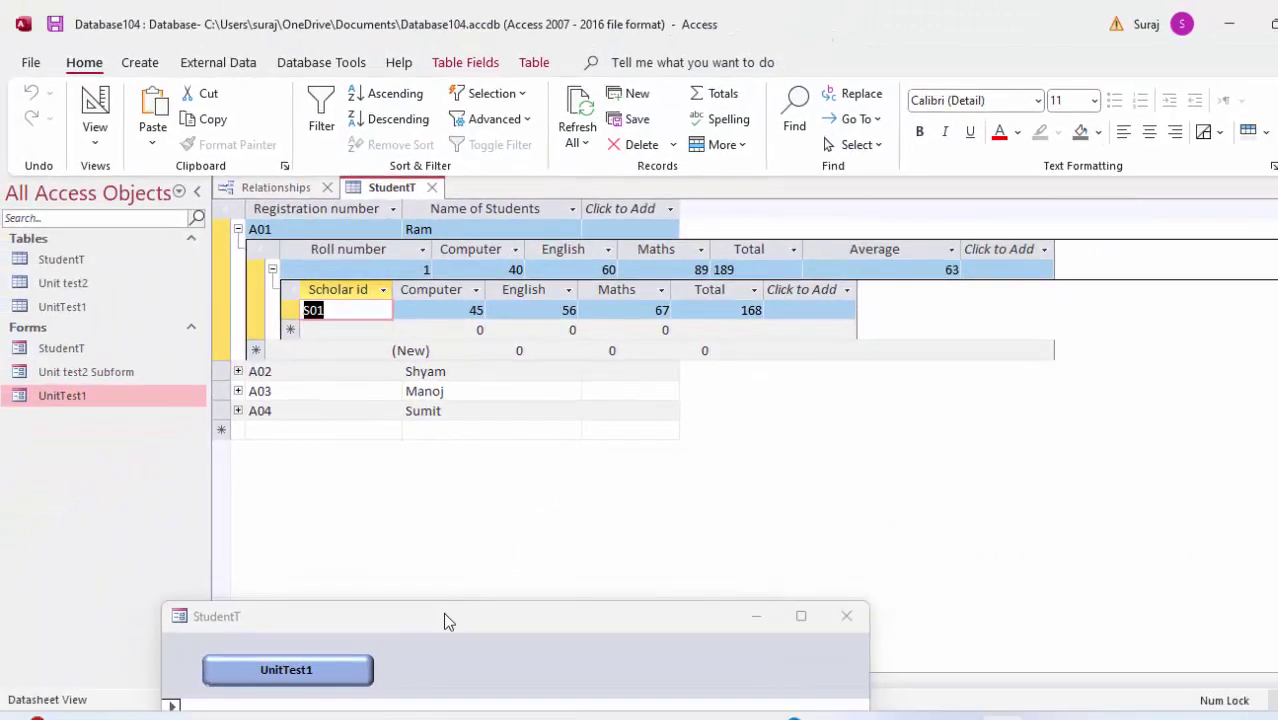
{"action": "left_click_drag", "start_coordinate": [447, 620], "coordinate": [515, 255]}
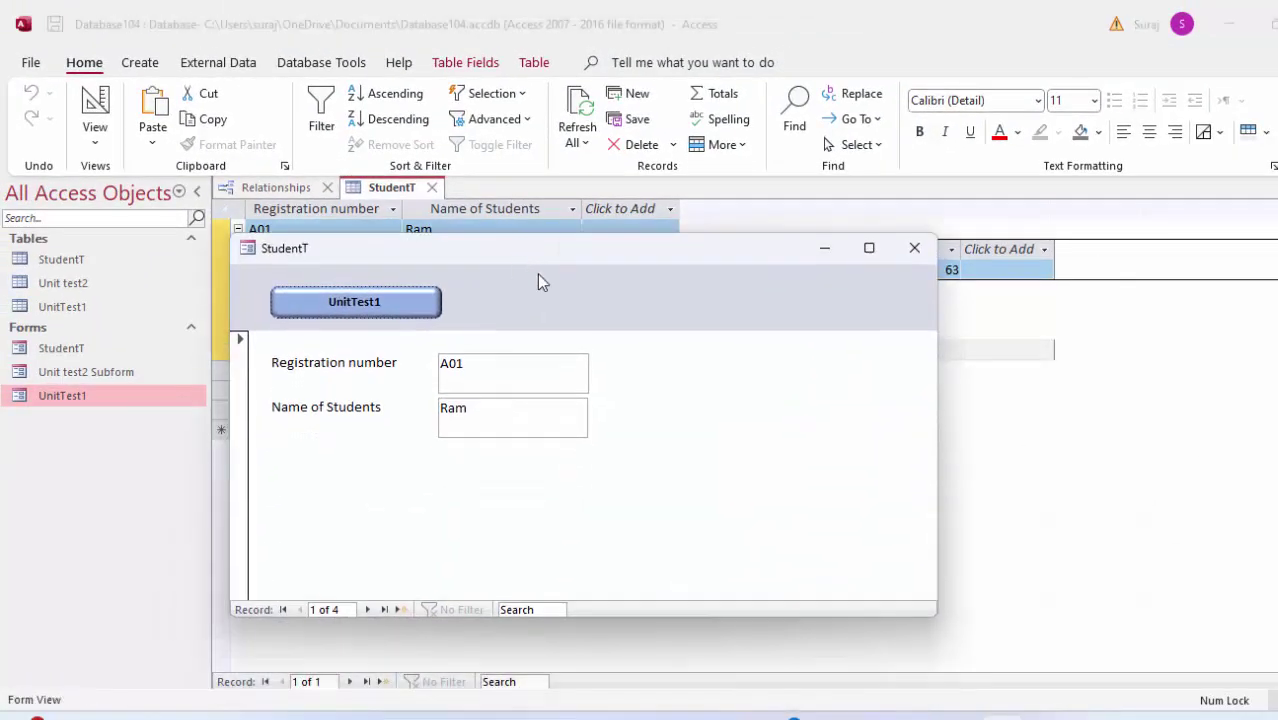
{"action": "left_click", "coordinate": [913, 251]}
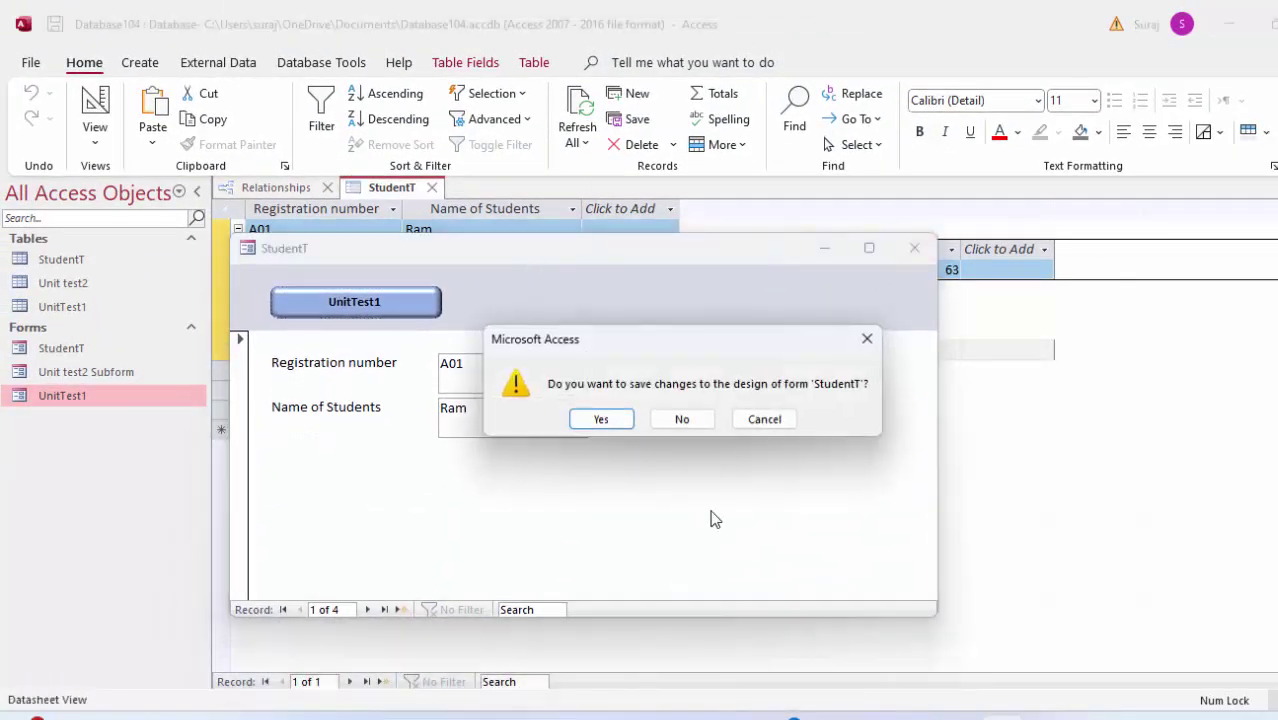
{"action": "left_click", "coordinate": [601, 419]}
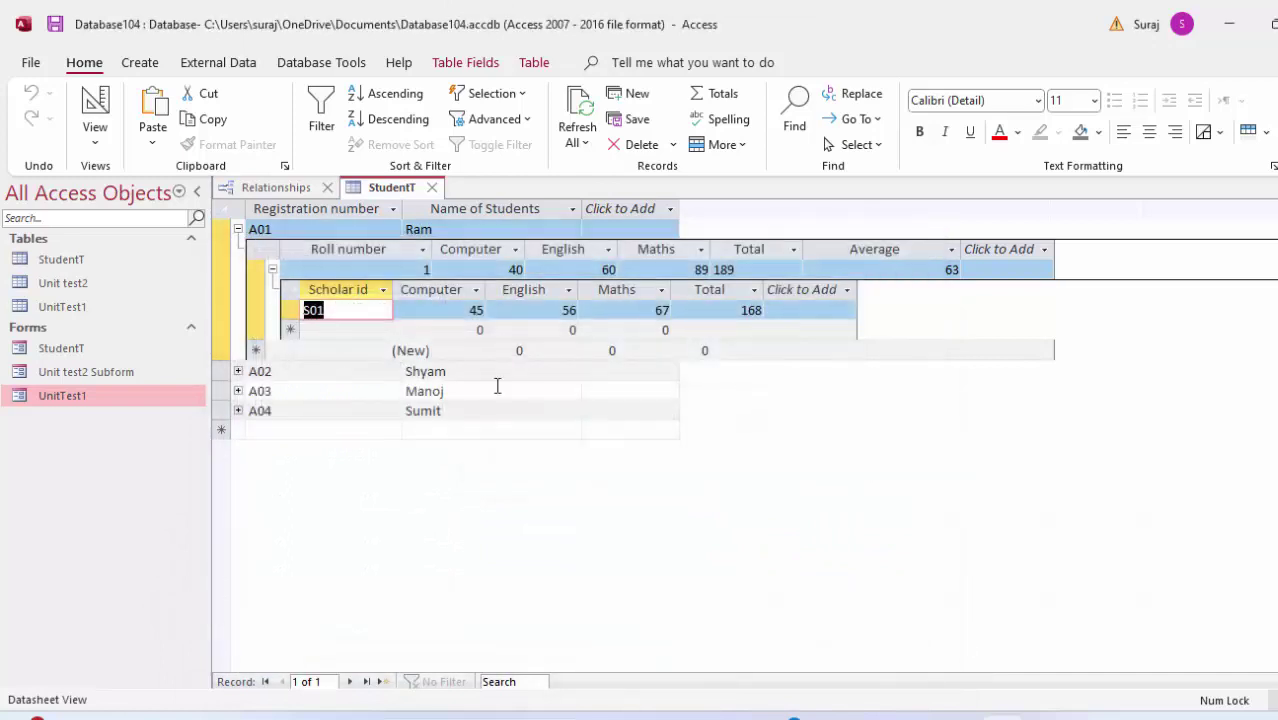
Step: Open UnitTest1 directly and from StudentT's UnitTest1 button to confirm it pops up separately
{"action": "double_click", "coordinate": [110, 390]}
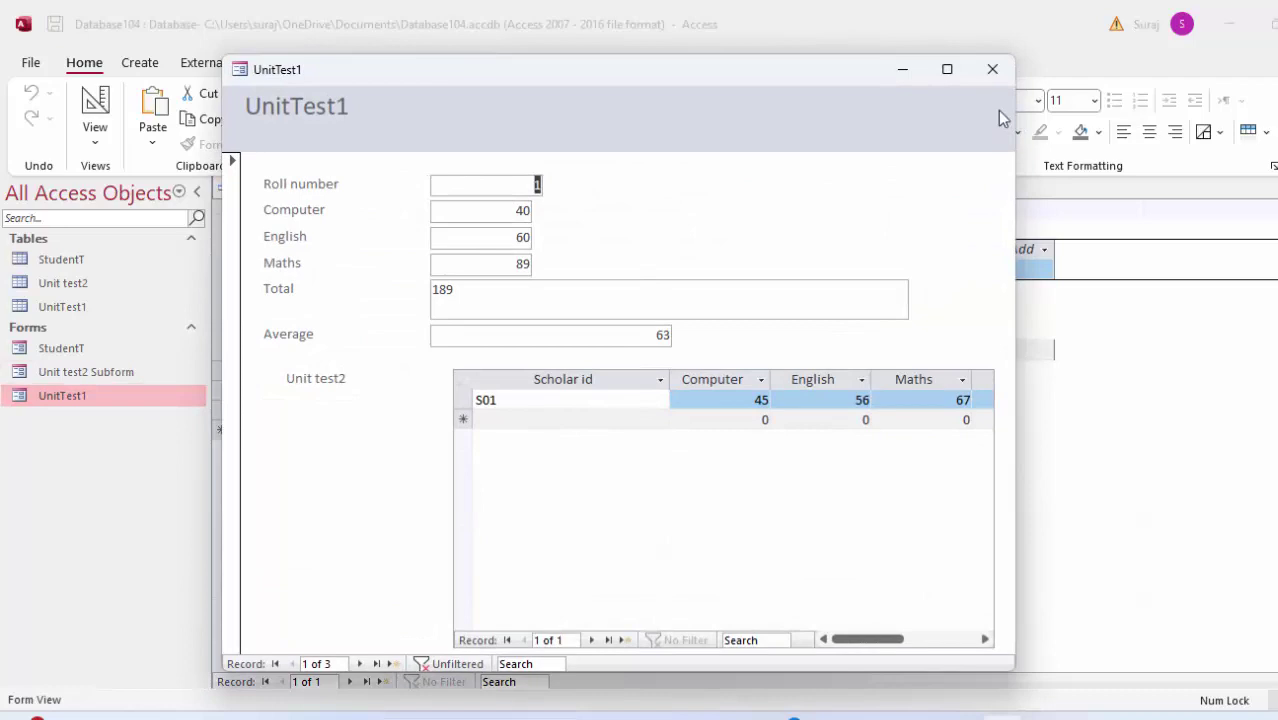
{"action": "left_click", "coordinate": [988, 72]}
{"action": "left_click", "coordinate": [95, 348]}
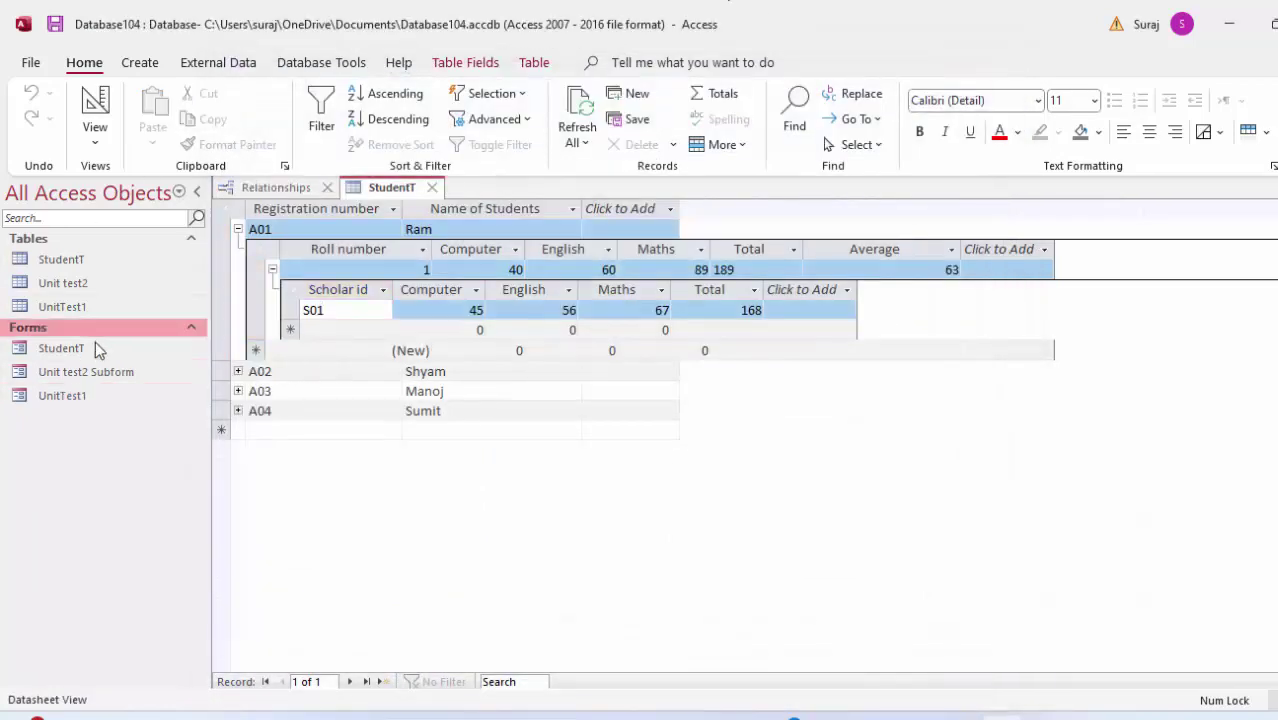
{"action": "double_click", "coordinate": [93, 348]}
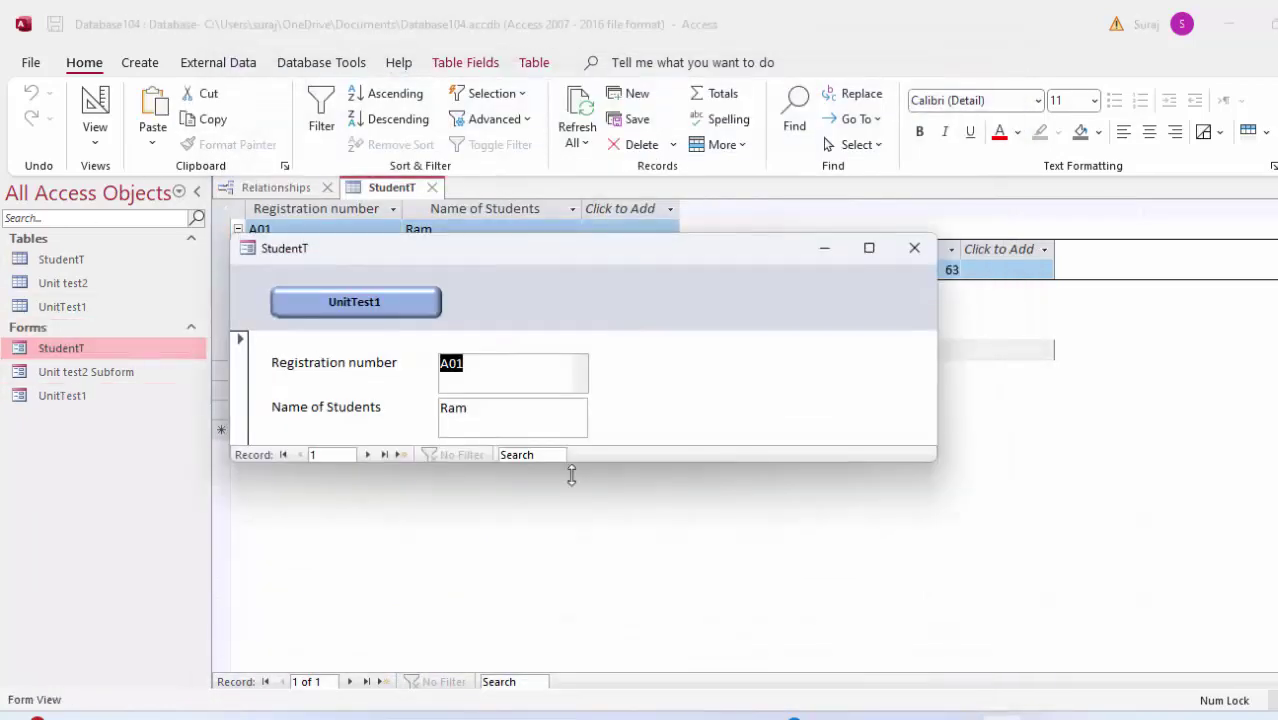
{"action": "left_click", "coordinate": [370, 300]}
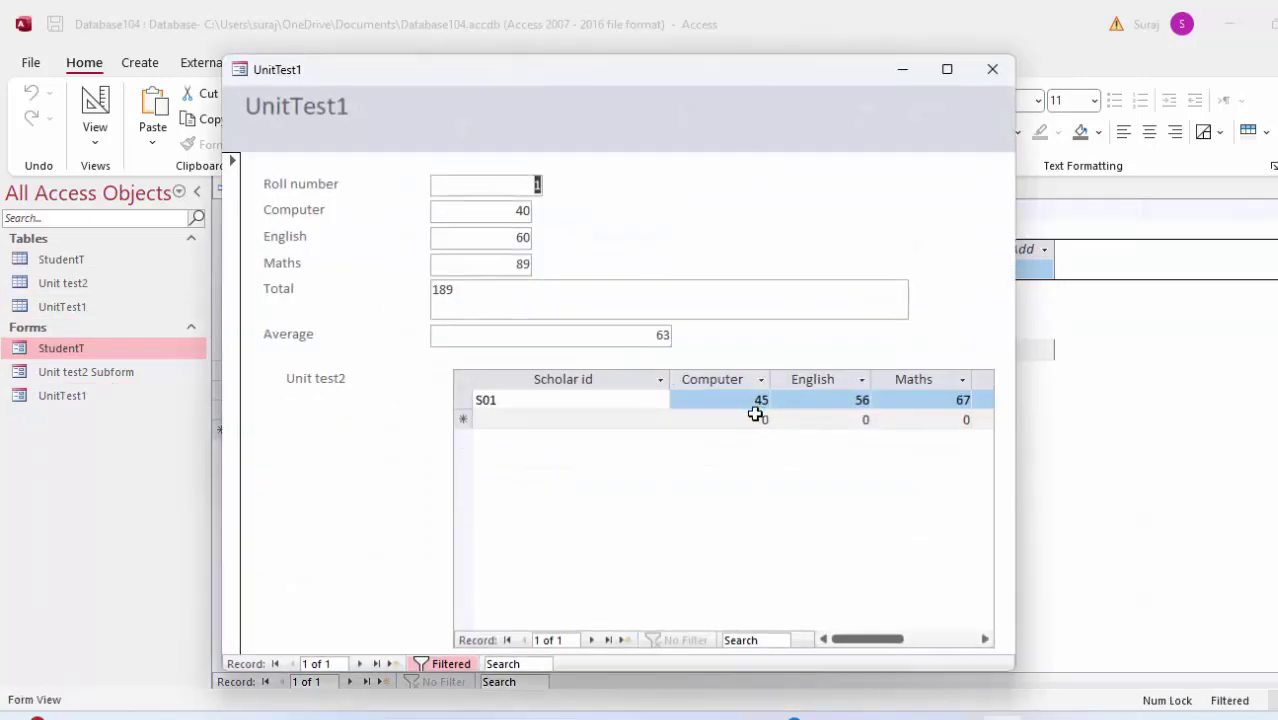
{"action": "left_click", "coordinate": [992, 69]}
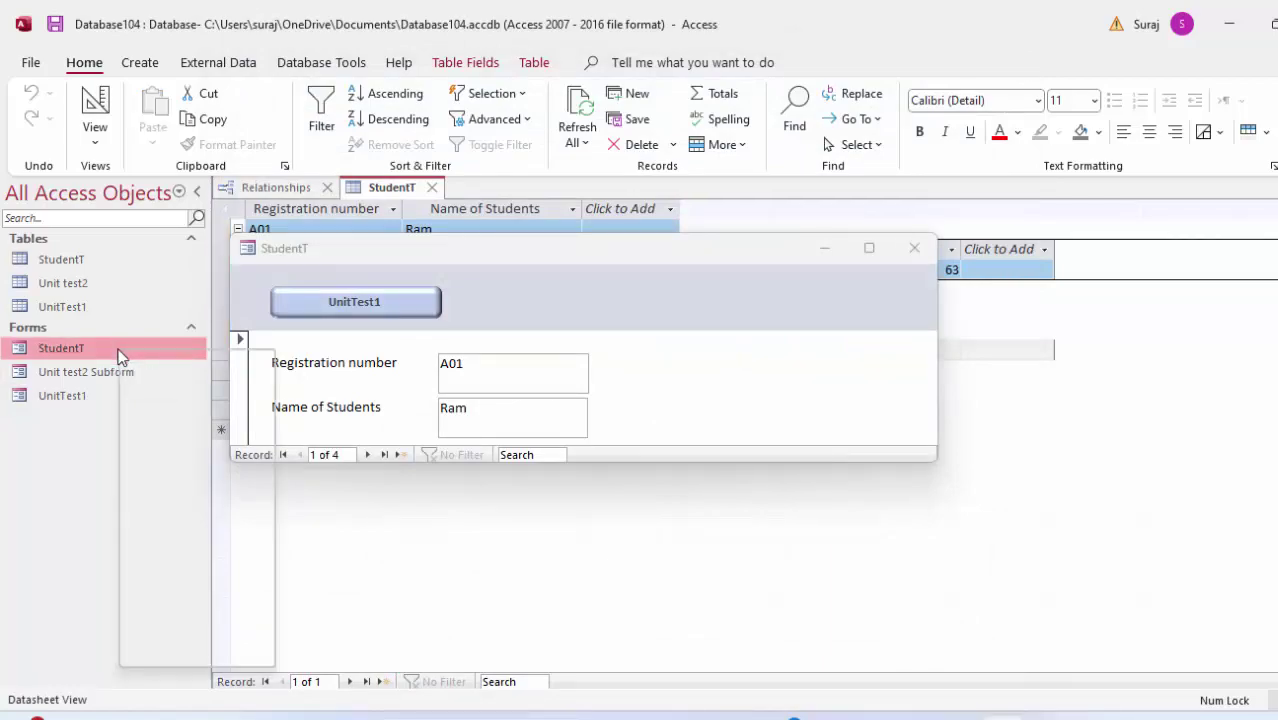
{"action": "right_click", "coordinate": [119, 352]}
Step: Open StudentT in Design View and draw a combo box in the form header
{"action": "left_click", "coordinate": [171, 423]}
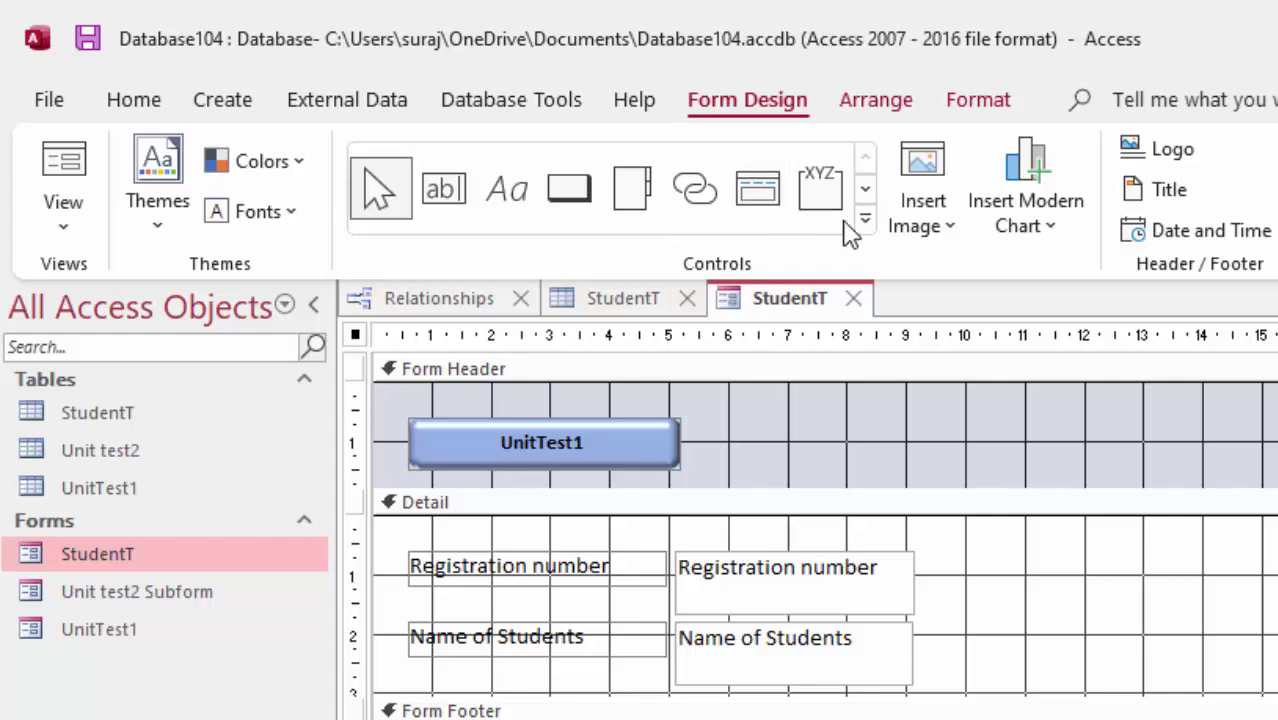
{"action": "left_click", "coordinate": [866, 223]}
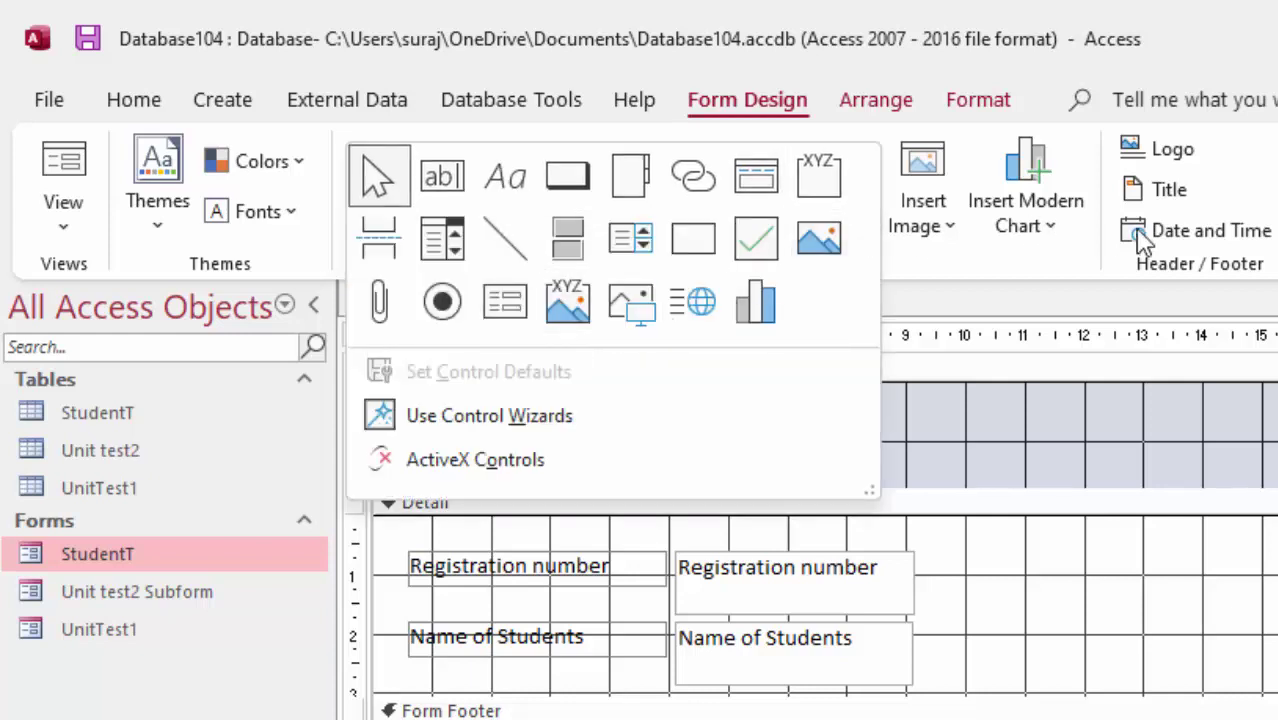
{"action": "left_click", "coordinate": [442, 240]}
{"action": "left_click_drag", "start_coordinate": [915, 416], "coordinate": [1202, 452]}
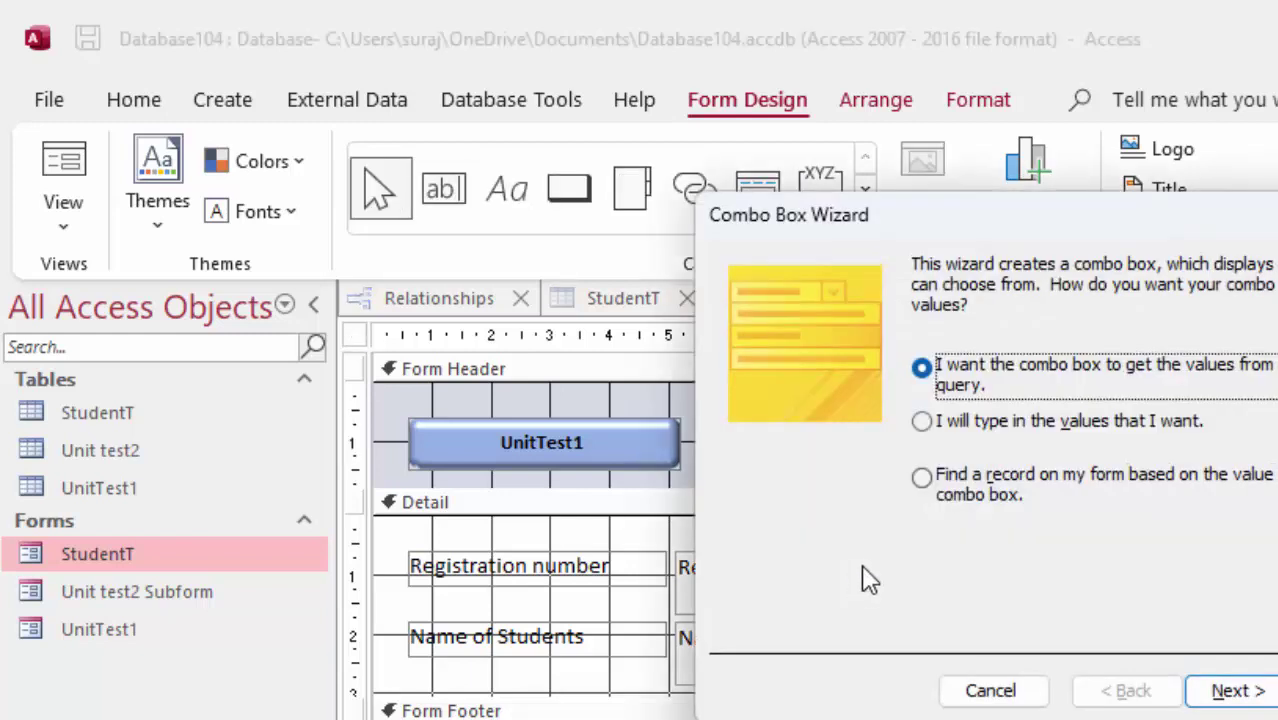
Step: Make the combo box find records by Registration number and label it 'Registration number'
{"action": "left_click", "coordinate": [1030, 495]}
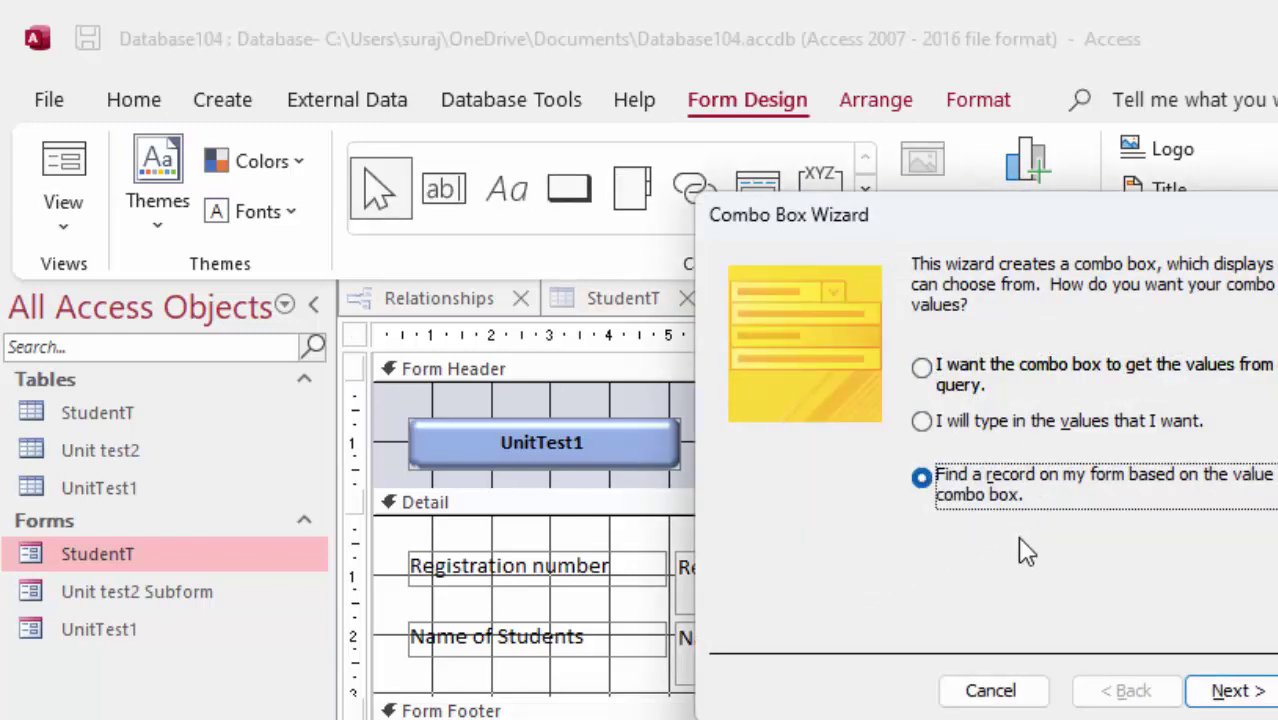
{"action": "left_click", "coordinate": [1230, 692]}
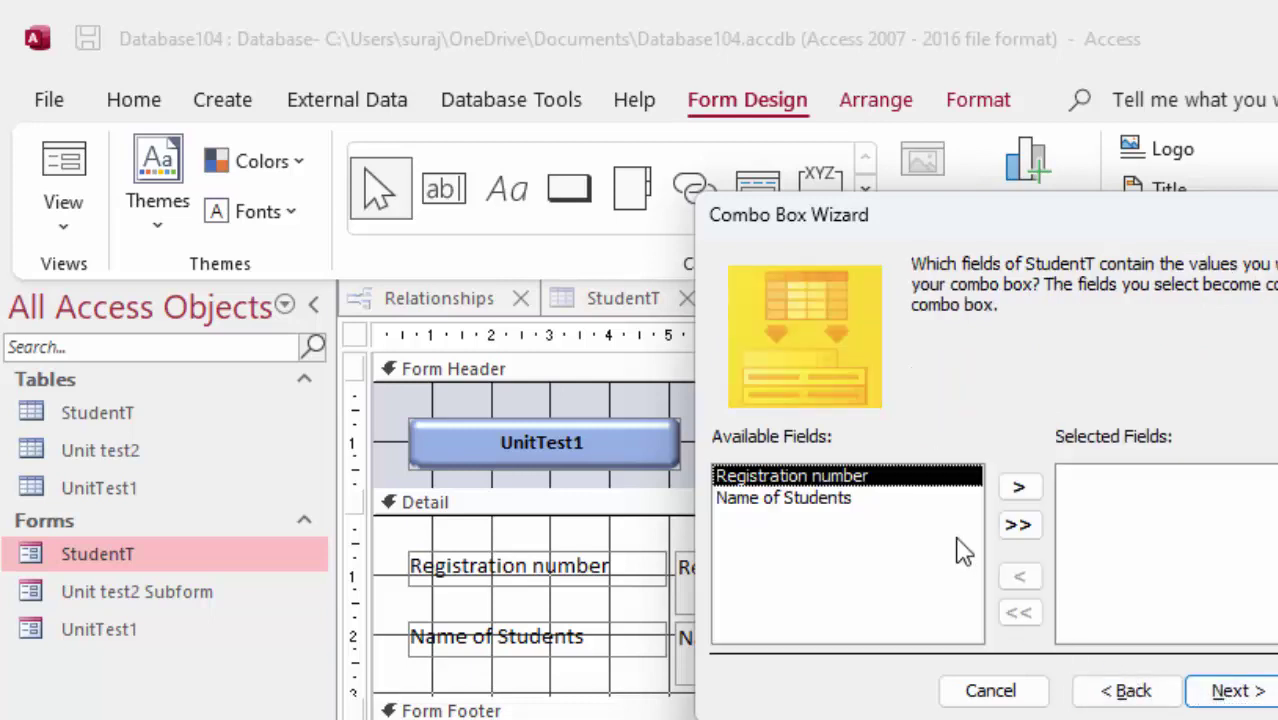
{"action": "left_click", "coordinate": [1020, 488]}
{"action": "left_click", "coordinate": [1234, 696]}
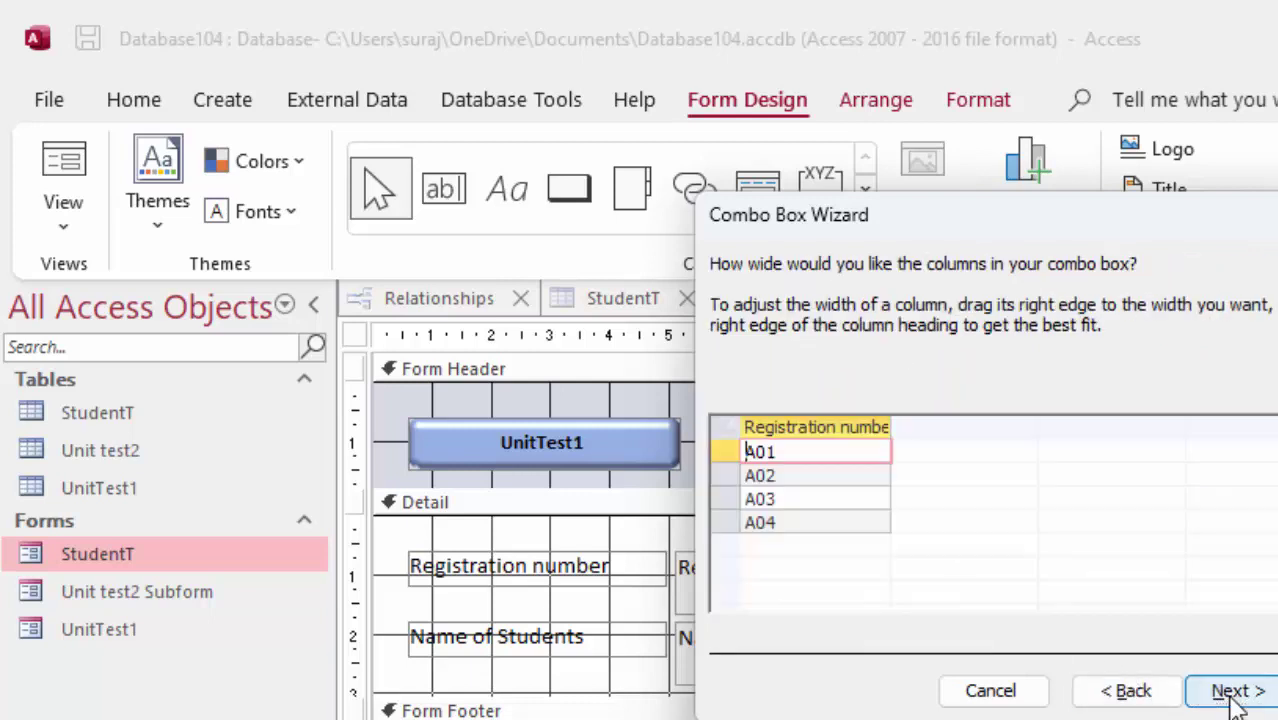
{"action": "left_click", "coordinate": [1236, 700]}
{"action": "left_click", "coordinate": [1137, 306]}
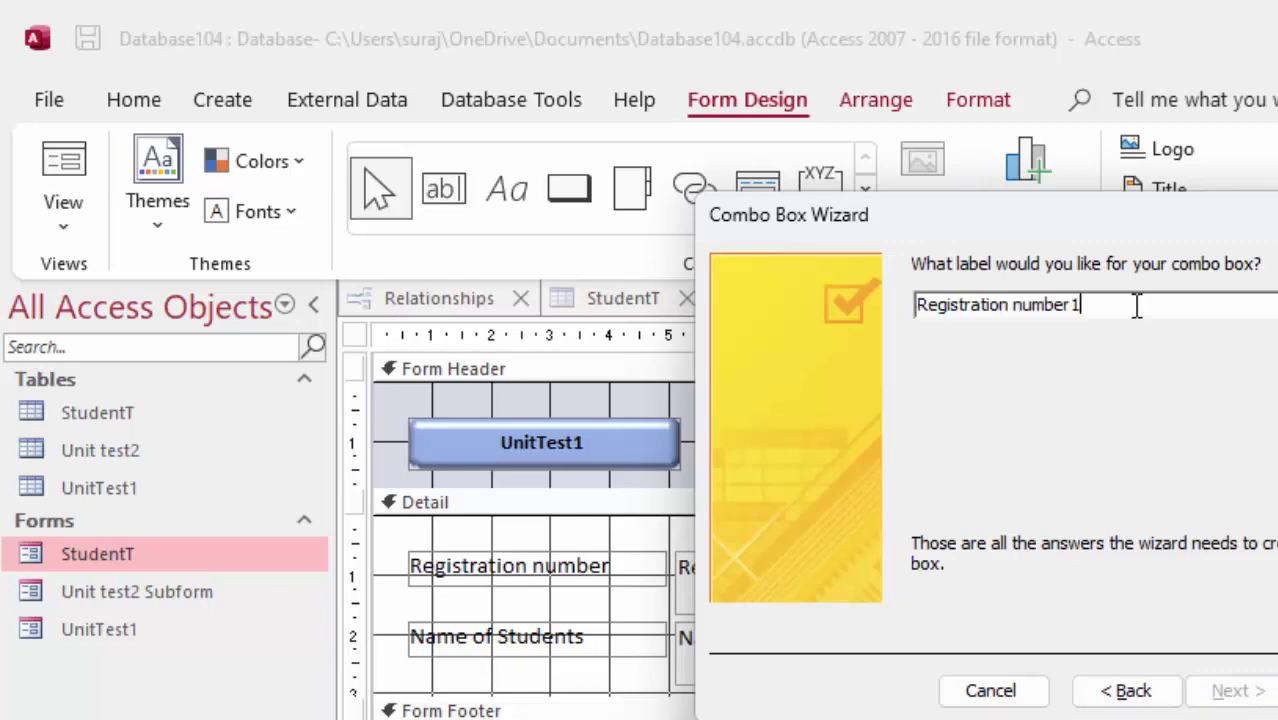
{"action": "key", "text": "BackSpace"}
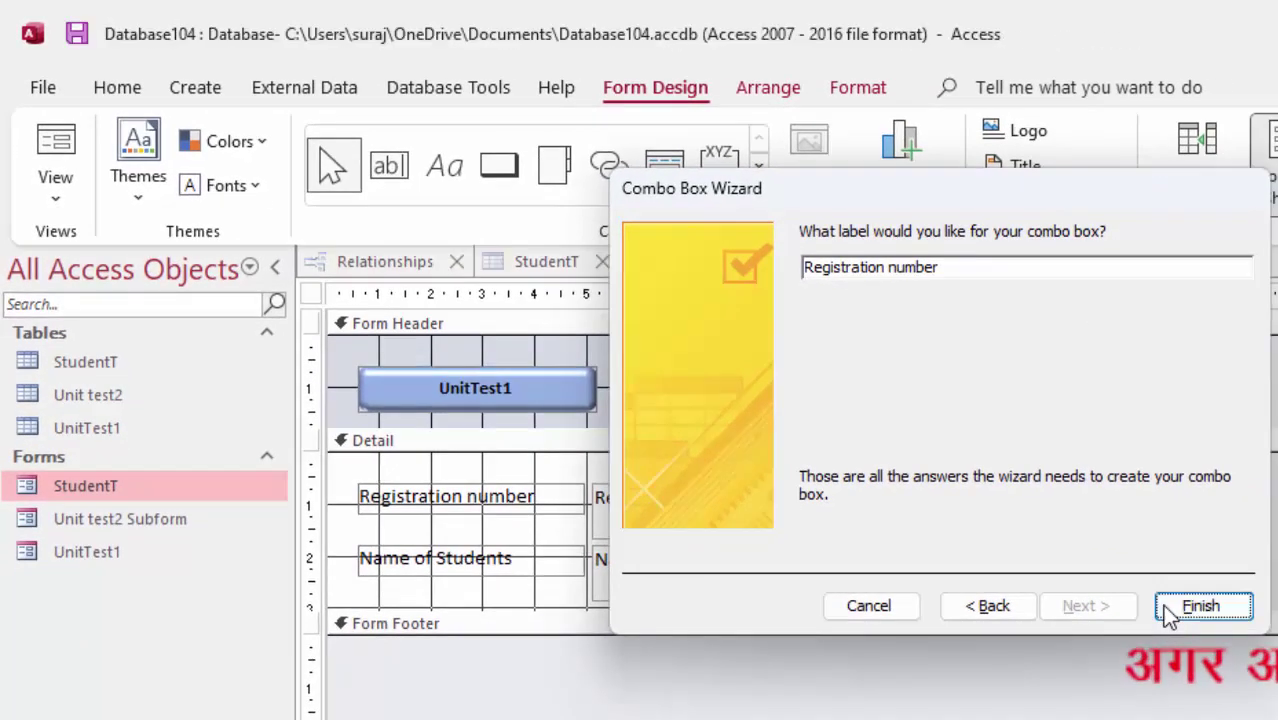
Step: Finish the combo box wizard and resize the Registration number label
{"action": "left_click", "coordinate": [1262, 662]}
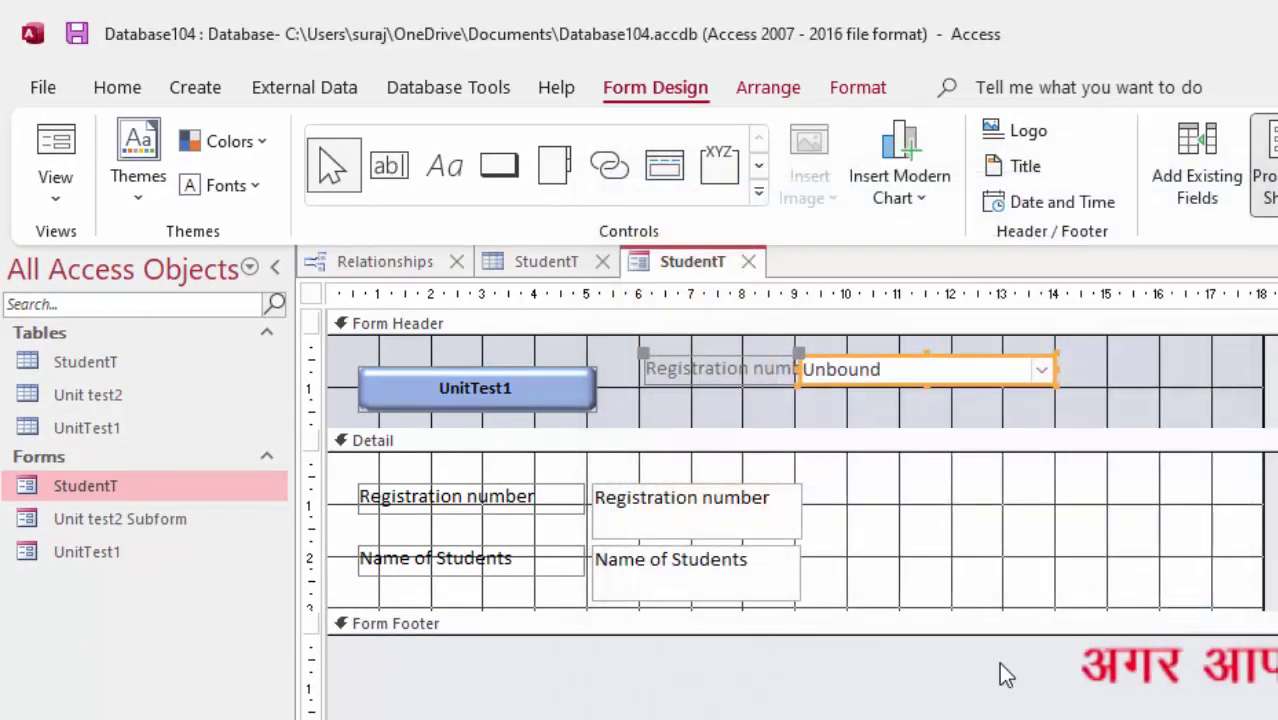
{"action": "left_click", "coordinate": [756, 382]}
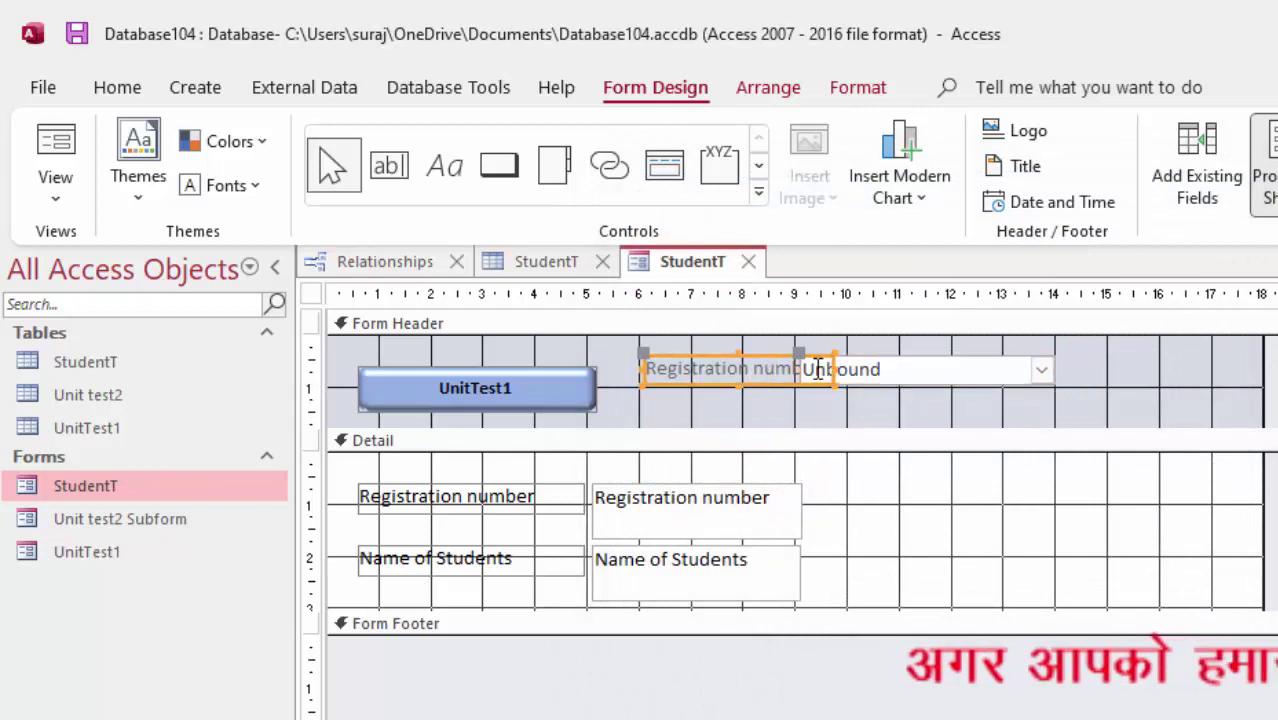
{"action": "left_click_drag", "start_coordinate": [835, 372], "coordinate": [777, 391]}
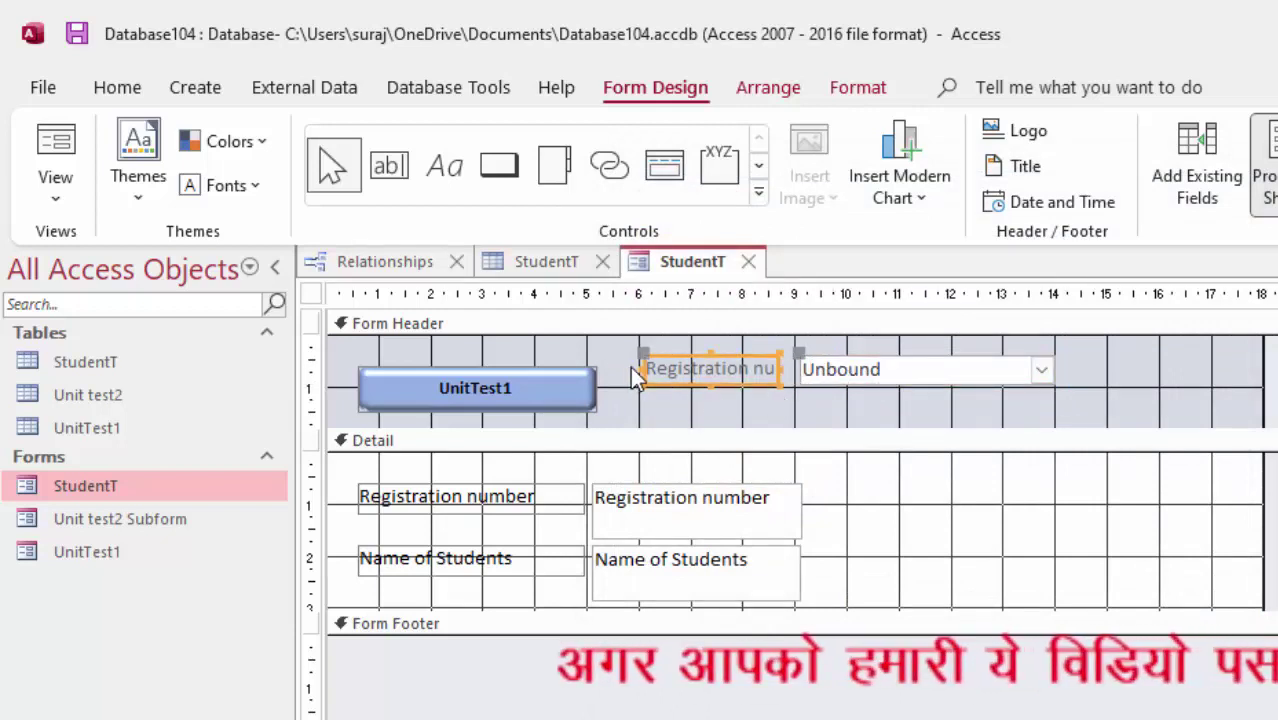
{"action": "left_click_drag", "start_coordinate": [645, 369], "coordinate": [616, 369]}
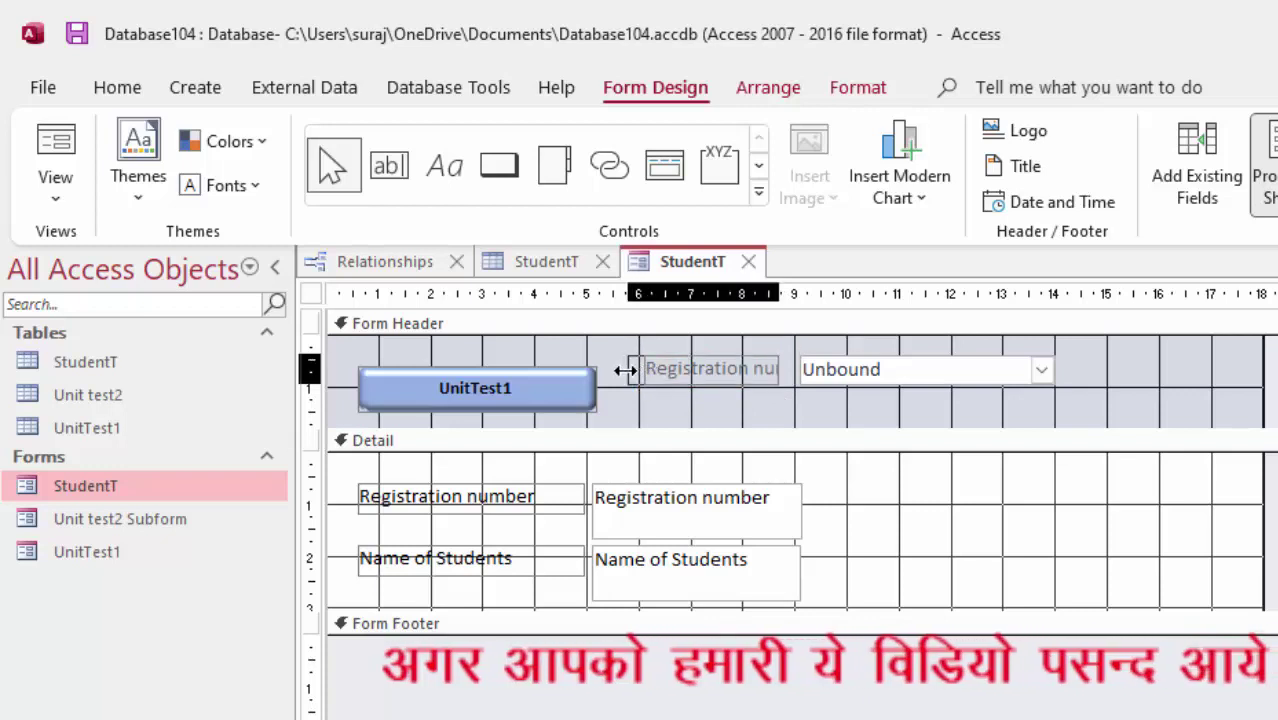
Step: Resize the combo box, widen the label to show its full text, and switch to Form view
{"action": "left_click", "coordinate": [906, 373]}
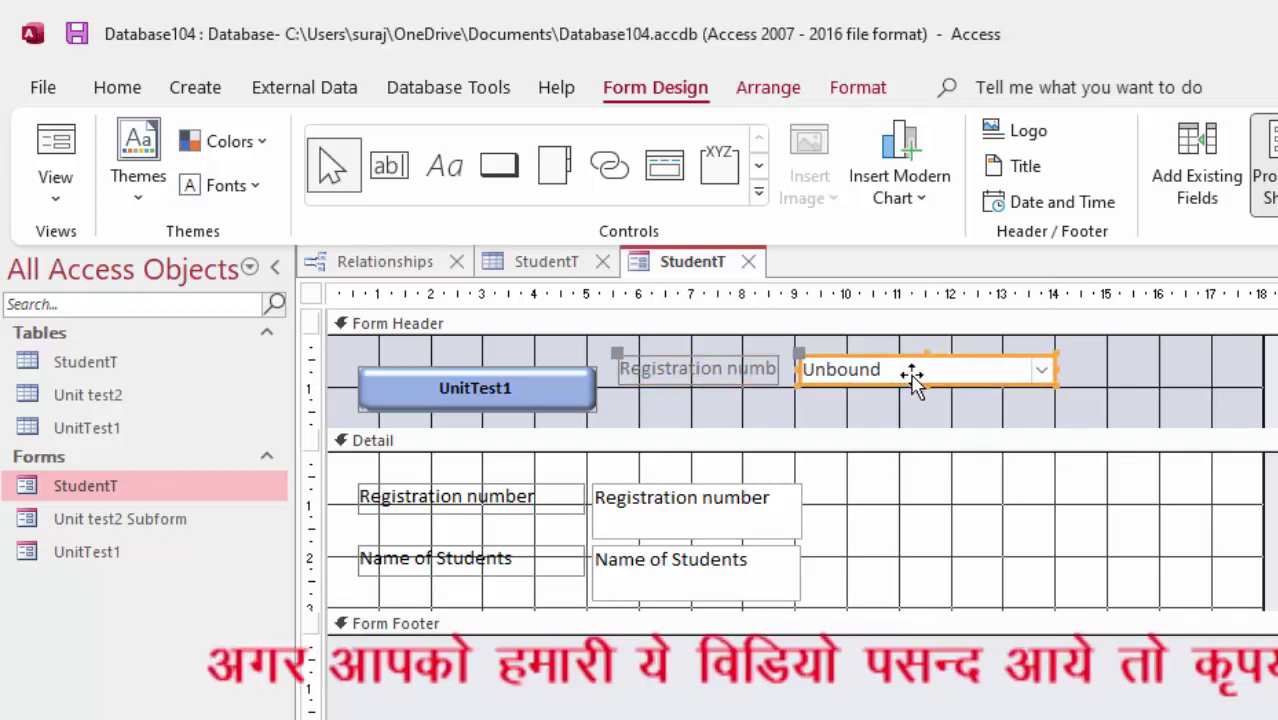
{"action": "left_click_drag", "start_coordinate": [1052, 369], "coordinate": [1150, 400]}
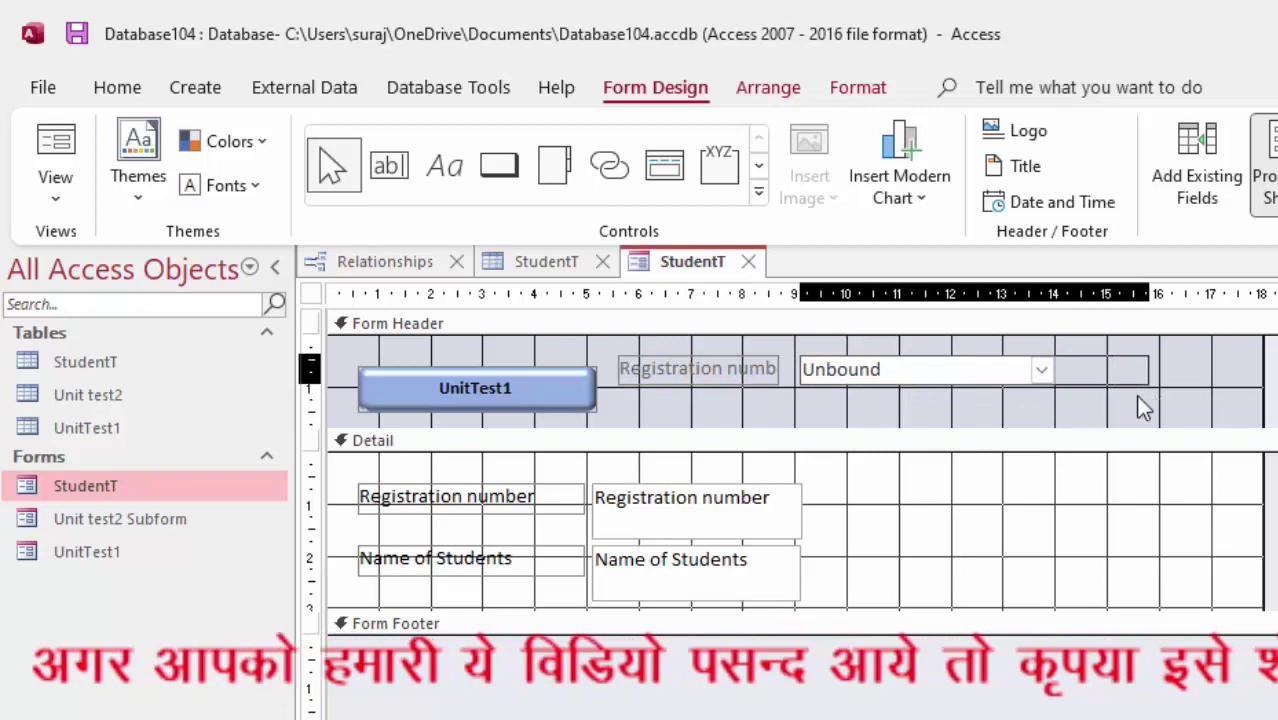
{"action": "left_click_drag", "start_coordinate": [800, 382], "coordinate": [913, 371]}
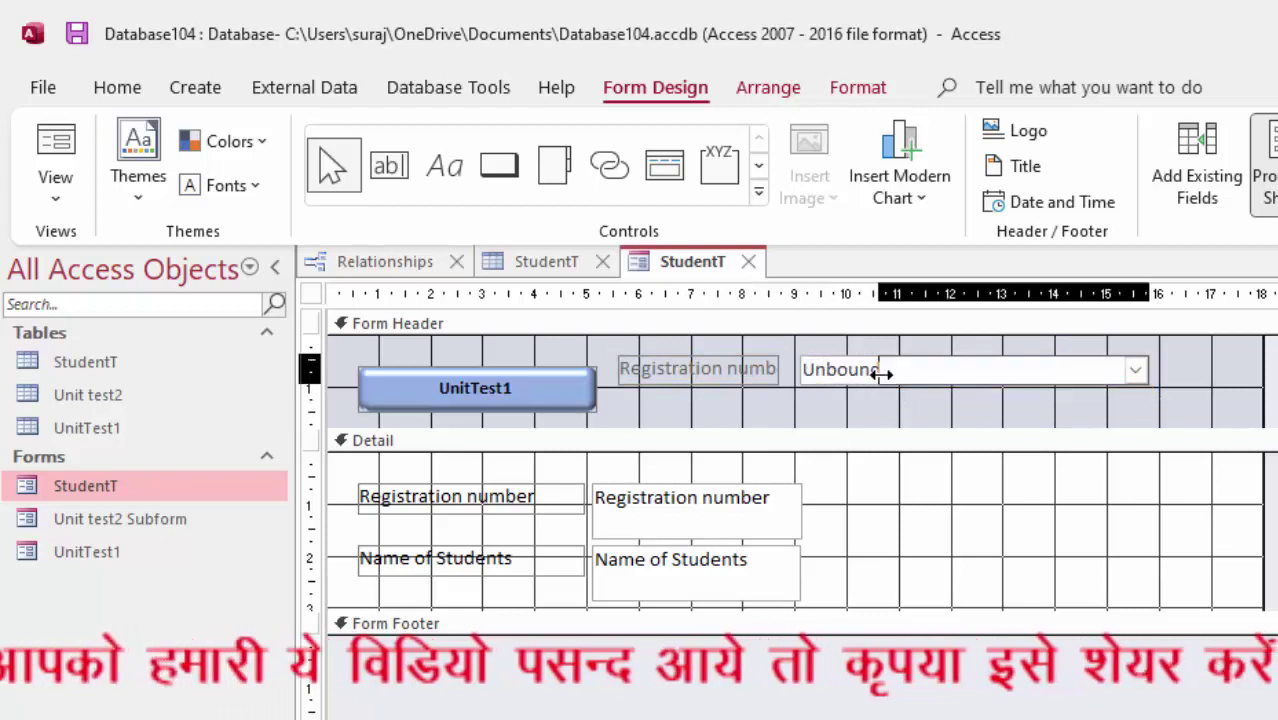
{"action": "left_click", "coordinate": [769, 377]}
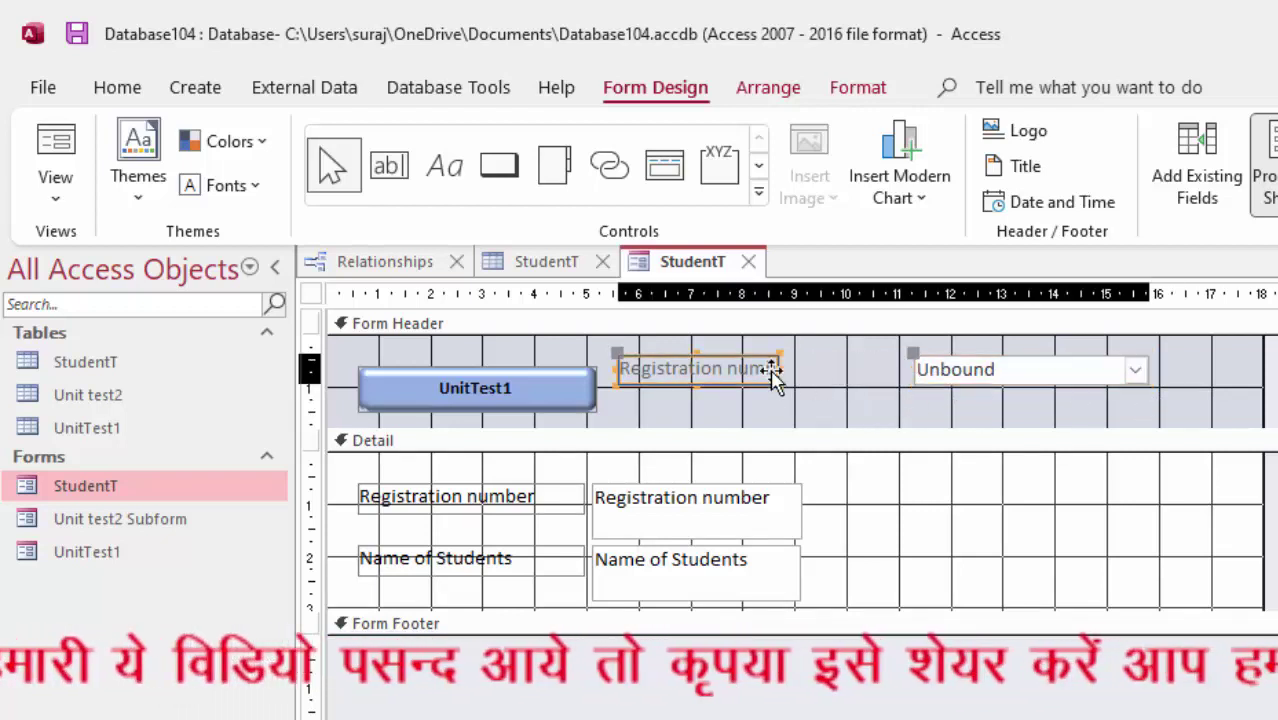
{"action": "left_click_drag", "start_coordinate": [797, 372], "coordinate": [876, 372]}
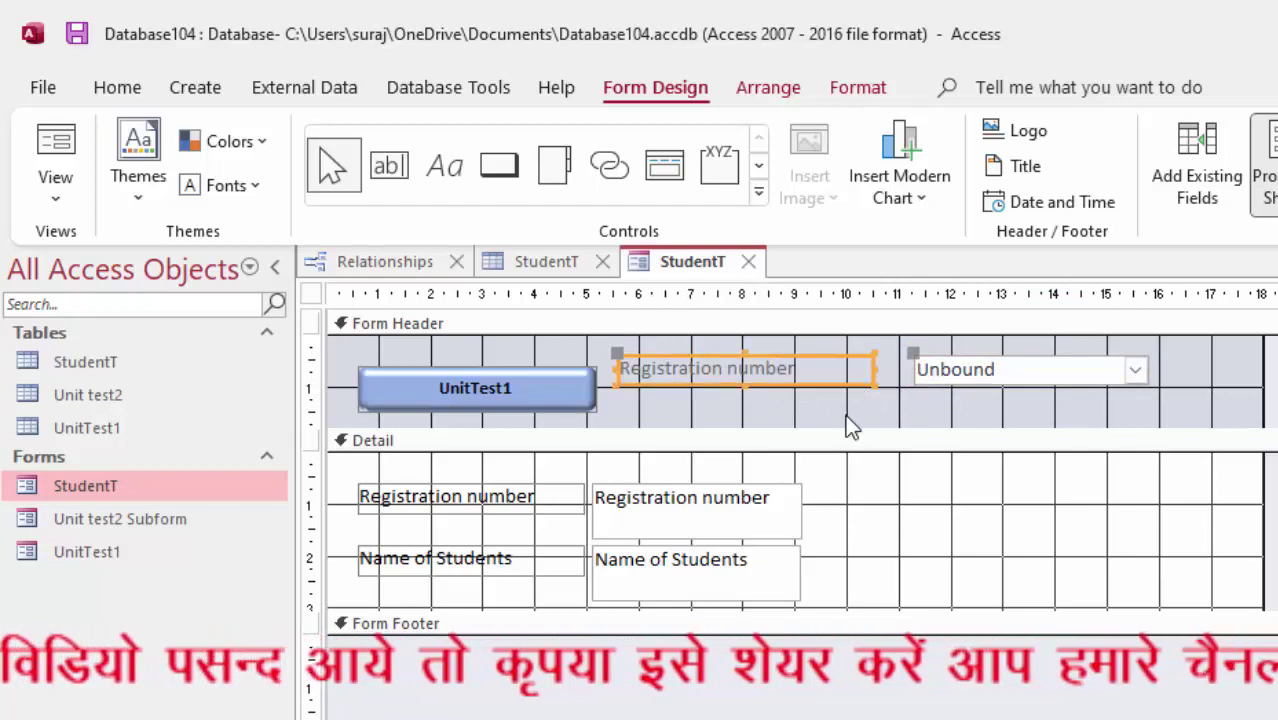
{"action": "left_click", "coordinate": [52, 145]}
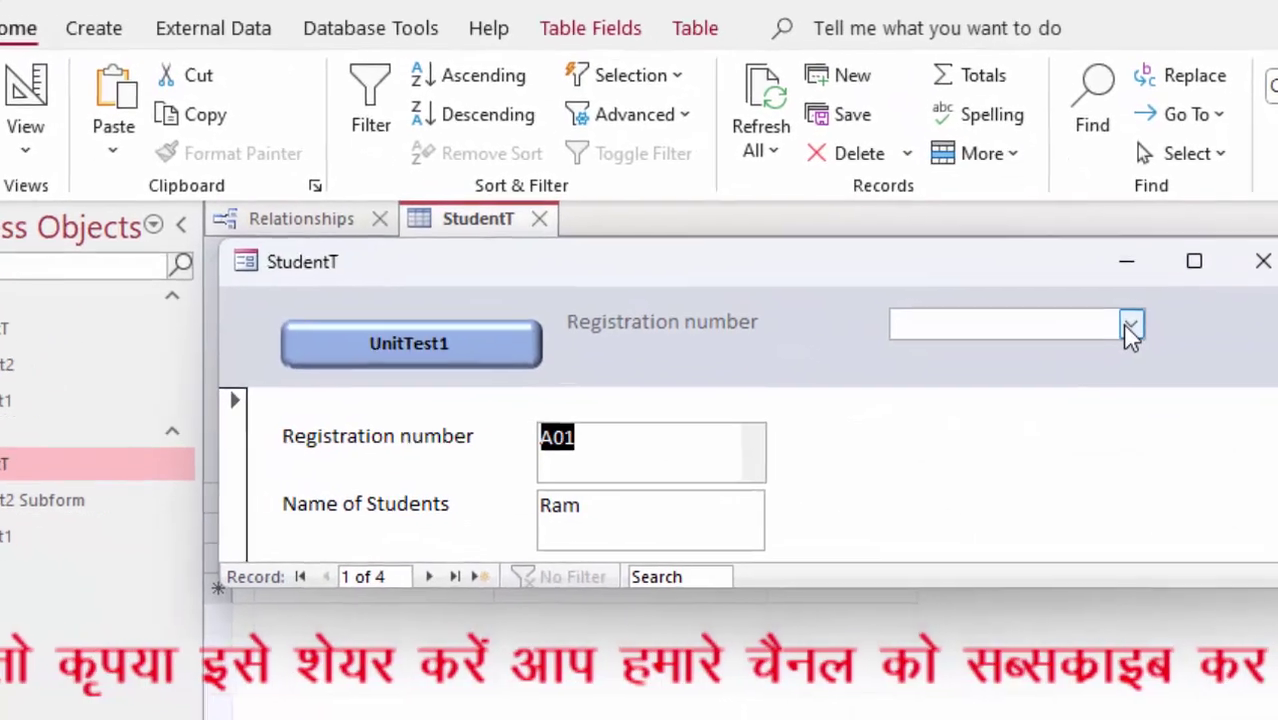
Step: Look up student A03 with the Registration number combo box and check its UnitTest1 and Unit test2 marks
{"action": "left_click", "coordinate": [1130, 326]}
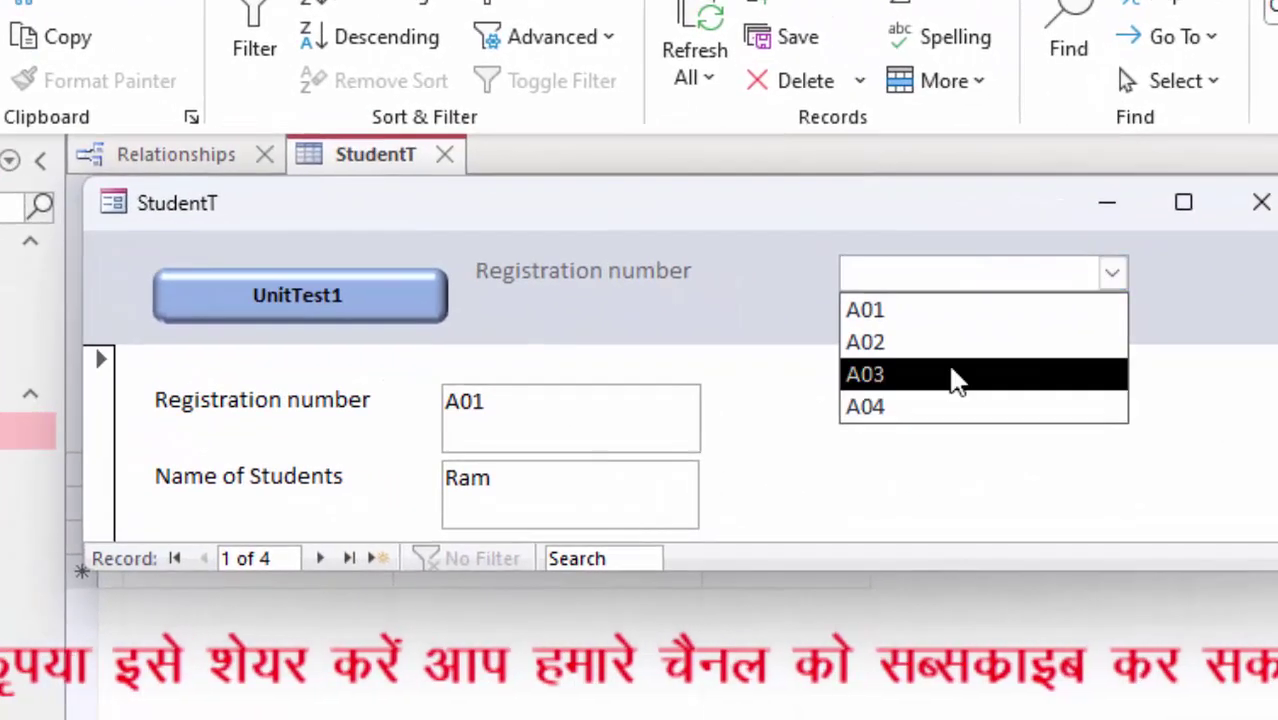
{"action": "left_click", "coordinate": [985, 413]}
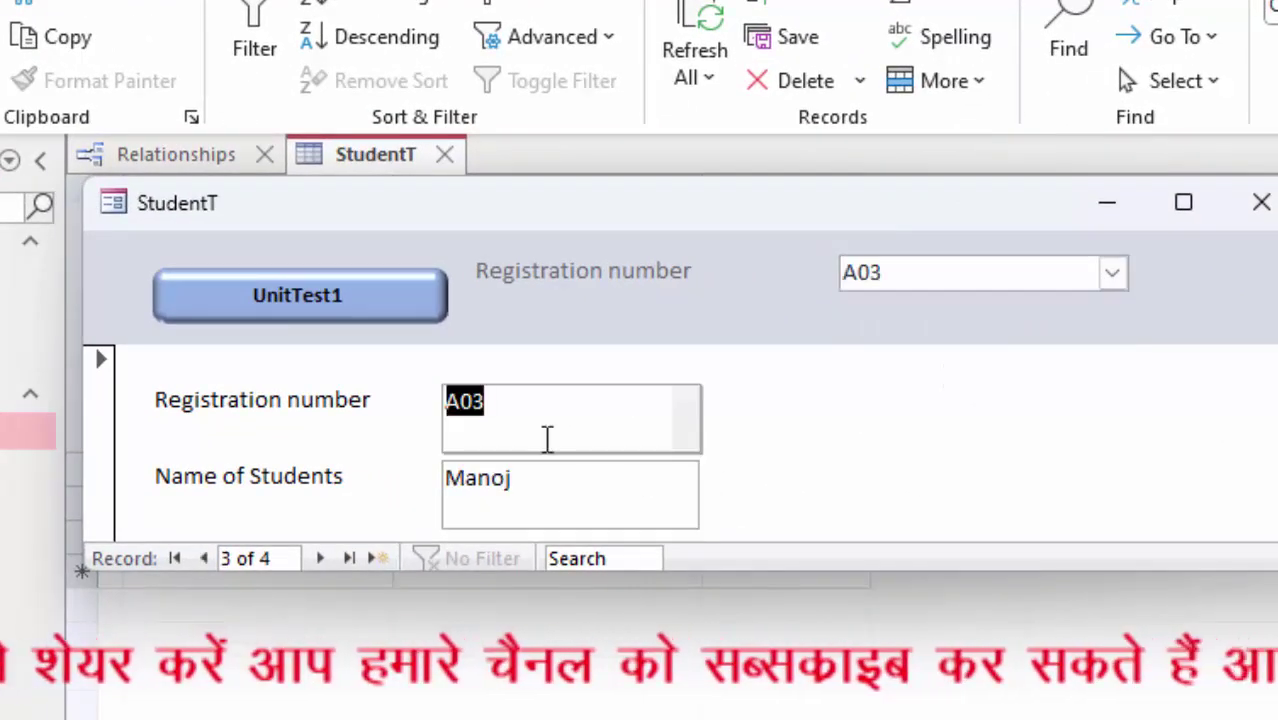
{"action": "left_click", "coordinate": [280, 292]}
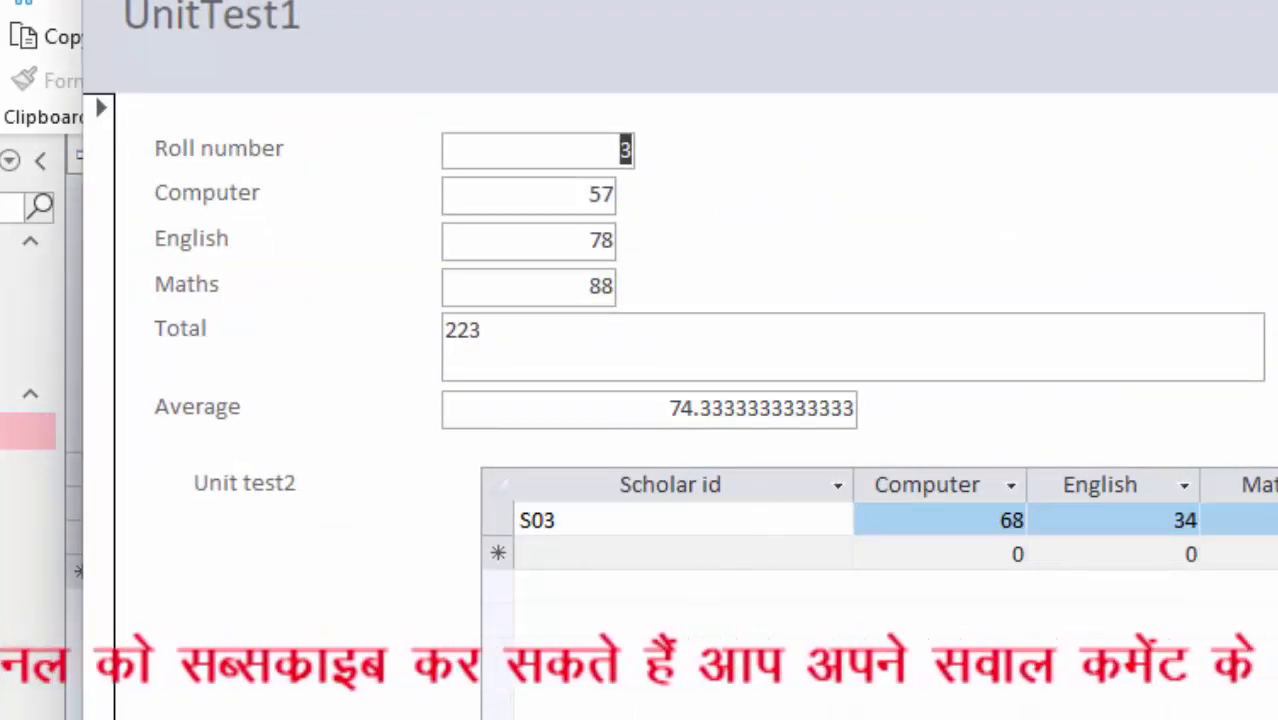
{"action": "key", "text": "Tab"}
{"action": "key", "text": "Tab"}
{"action": "key", "text": "Tab"}
{"action": "key", "text": "Tab"}
{"action": "key", "text": "Home"}
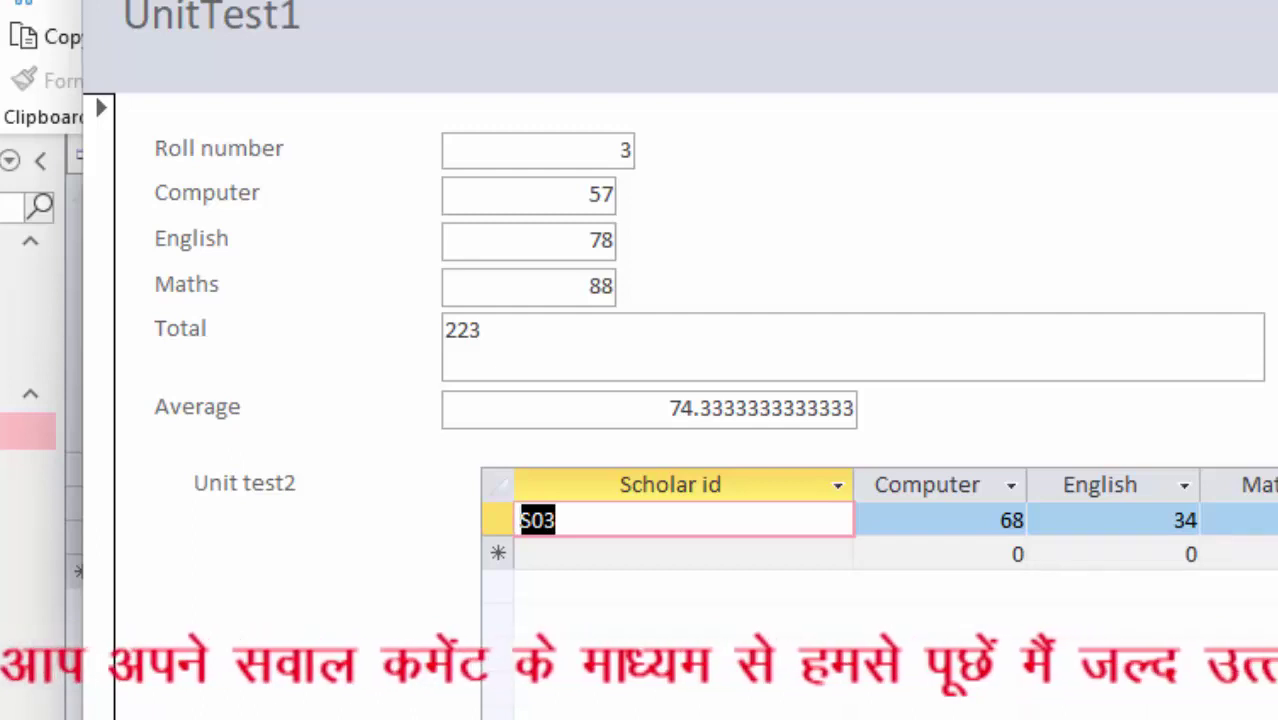
{"action": "left_click", "coordinate": [1087, 205]}
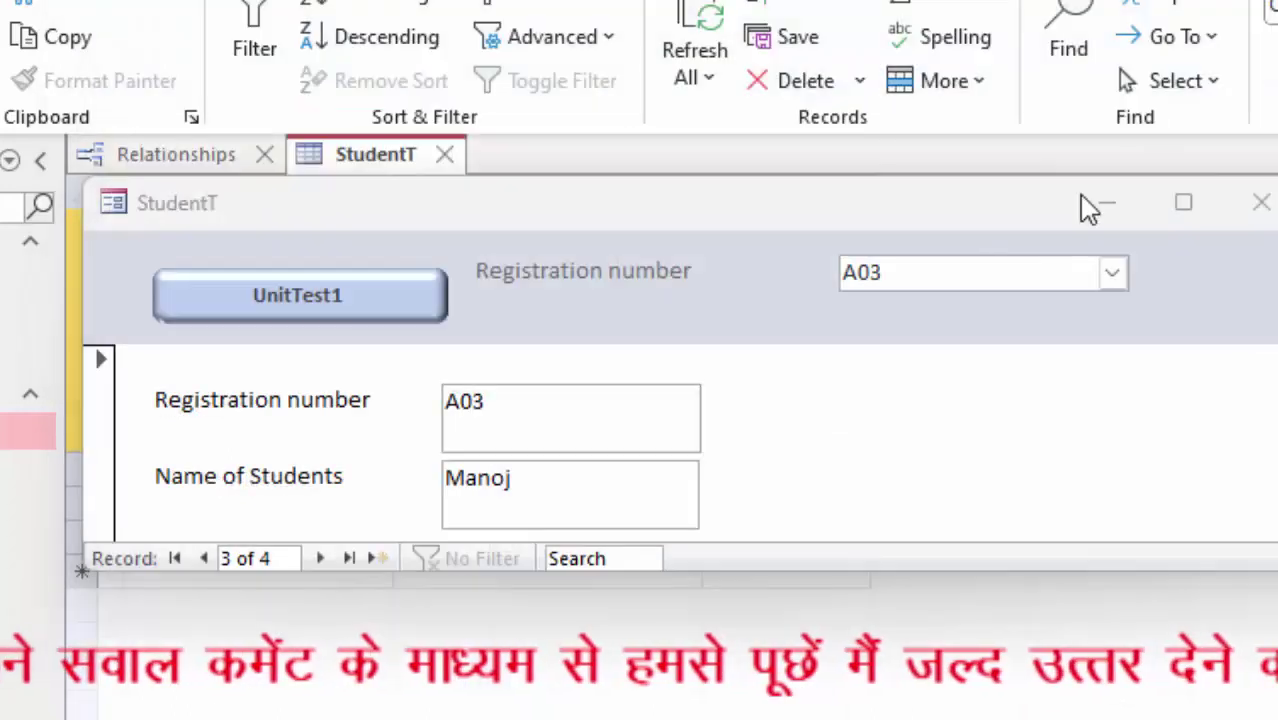
Step: Look up student A02 and view its UnitTest1 marks form
{"action": "left_click", "coordinate": [1112, 273]}
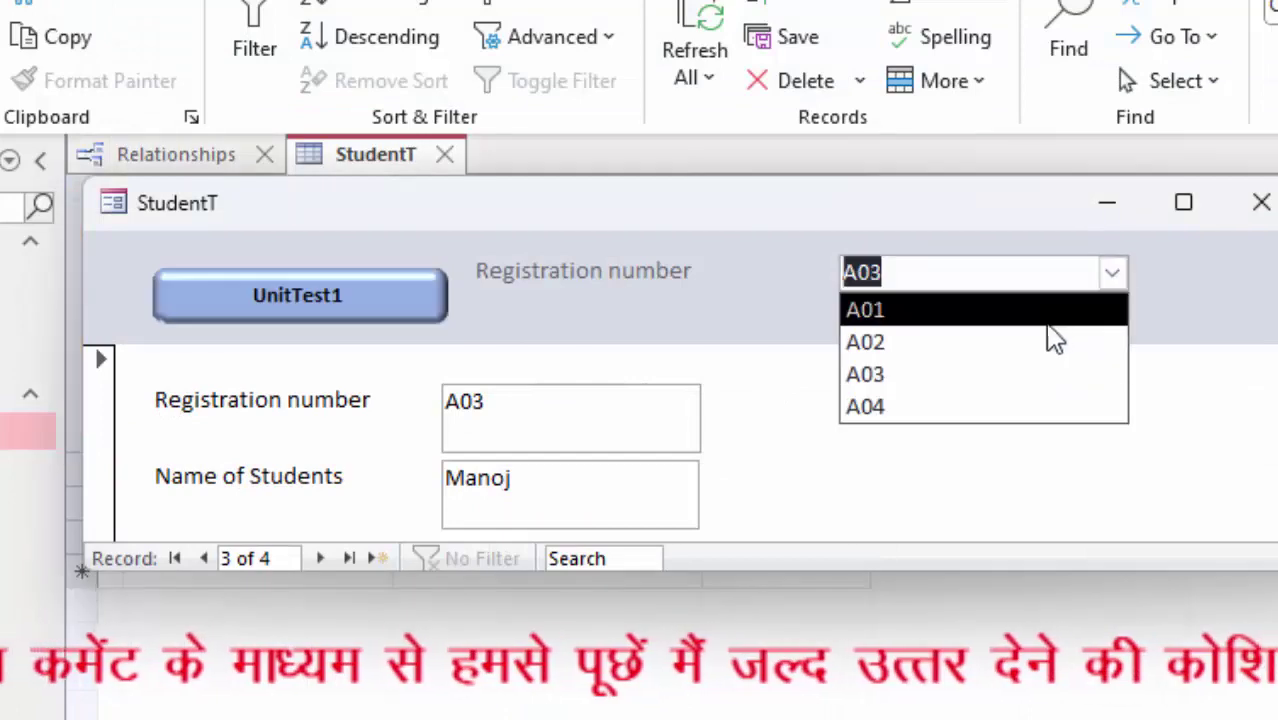
{"action": "left_click", "coordinate": [1002, 342]}
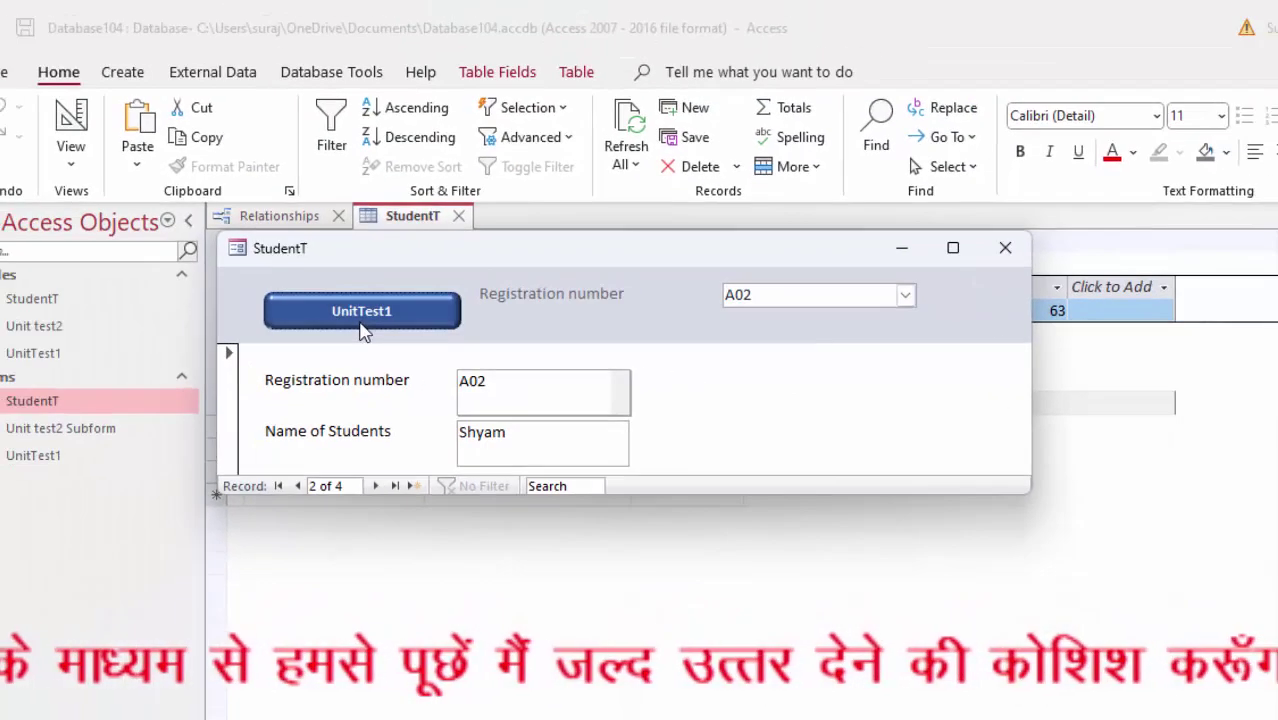
{"action": "left_click", "coordinate": [318, 300]}
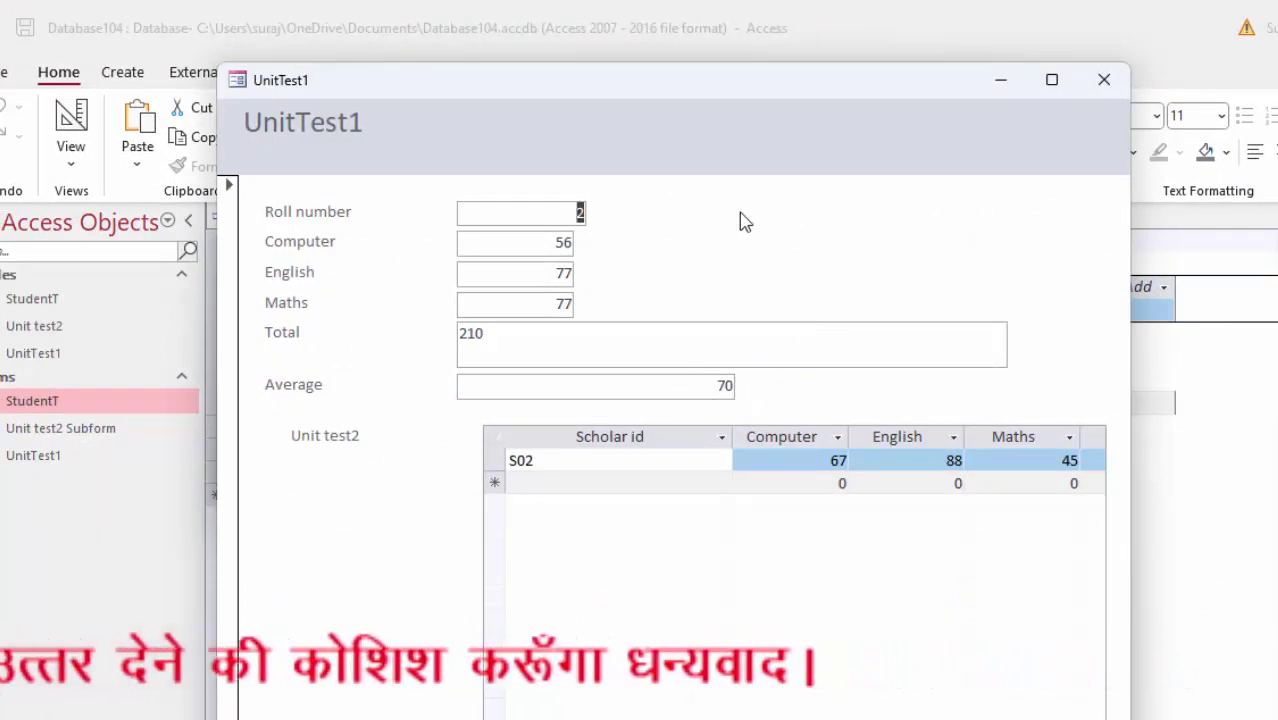
{"action": "left_click", "coordinate": [1100, 80]}
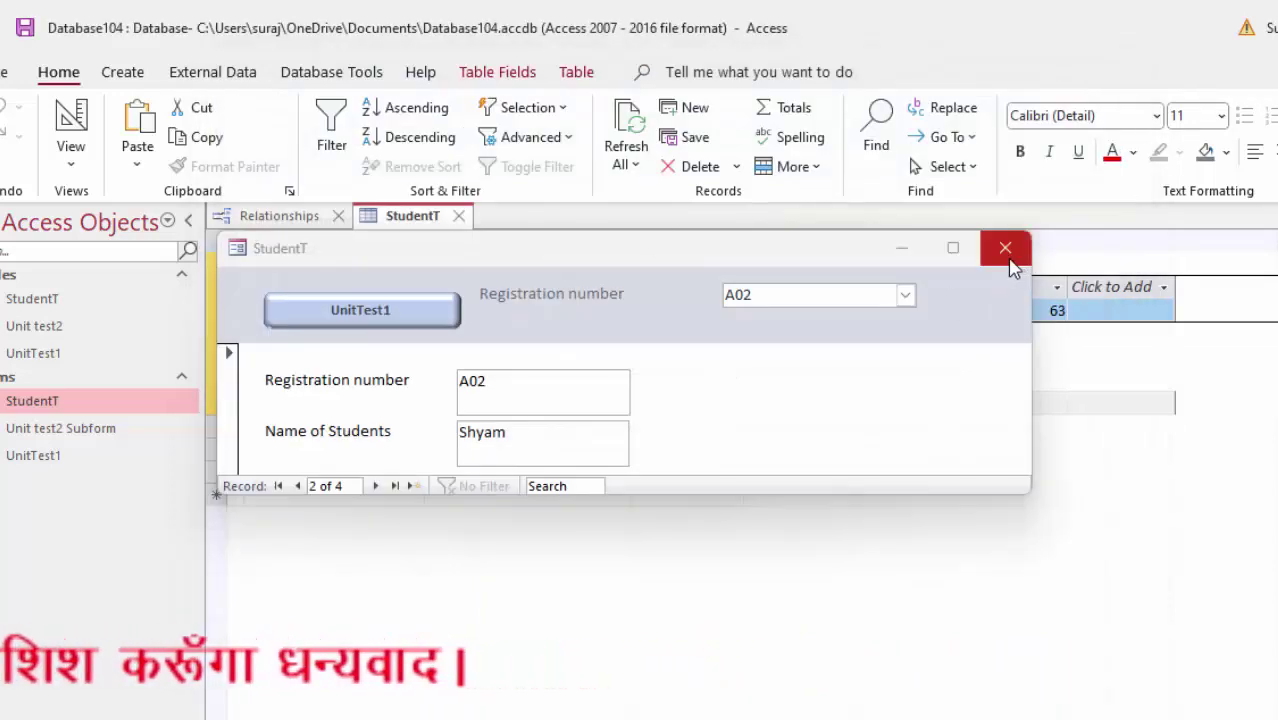
Step: Reopen the UnitTest1 marks form maximized and adjust its view
{"action": "left_click", "coordinate": [381, 312]}
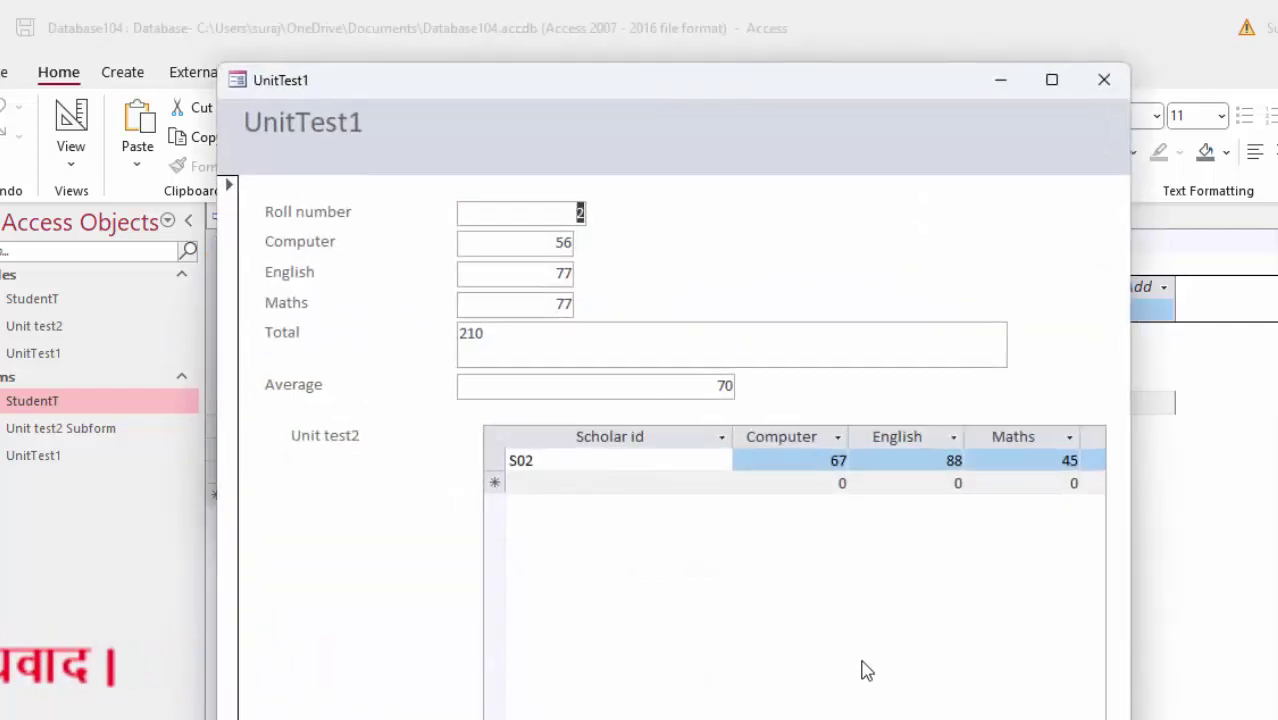
{"action": "left_click", "coordinate": [1064, 88]}
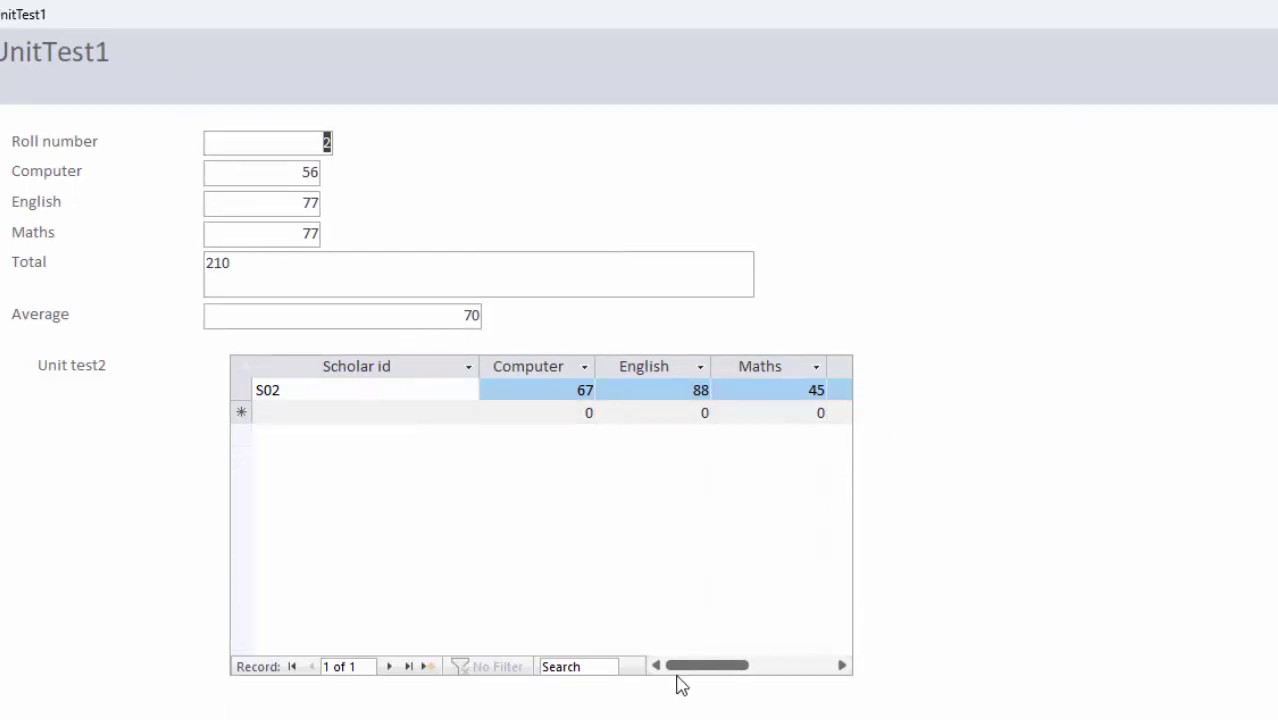
{"action": "mouse_move", "coordinate": [693, 675]}
{"action": "left_mouse_down"}
{"action": "mouse_move", "coordinate": [799, 673]}
{"action": "mouse_move", "coordinate": [591, 654]}
{"action": "left_mouse_up"}
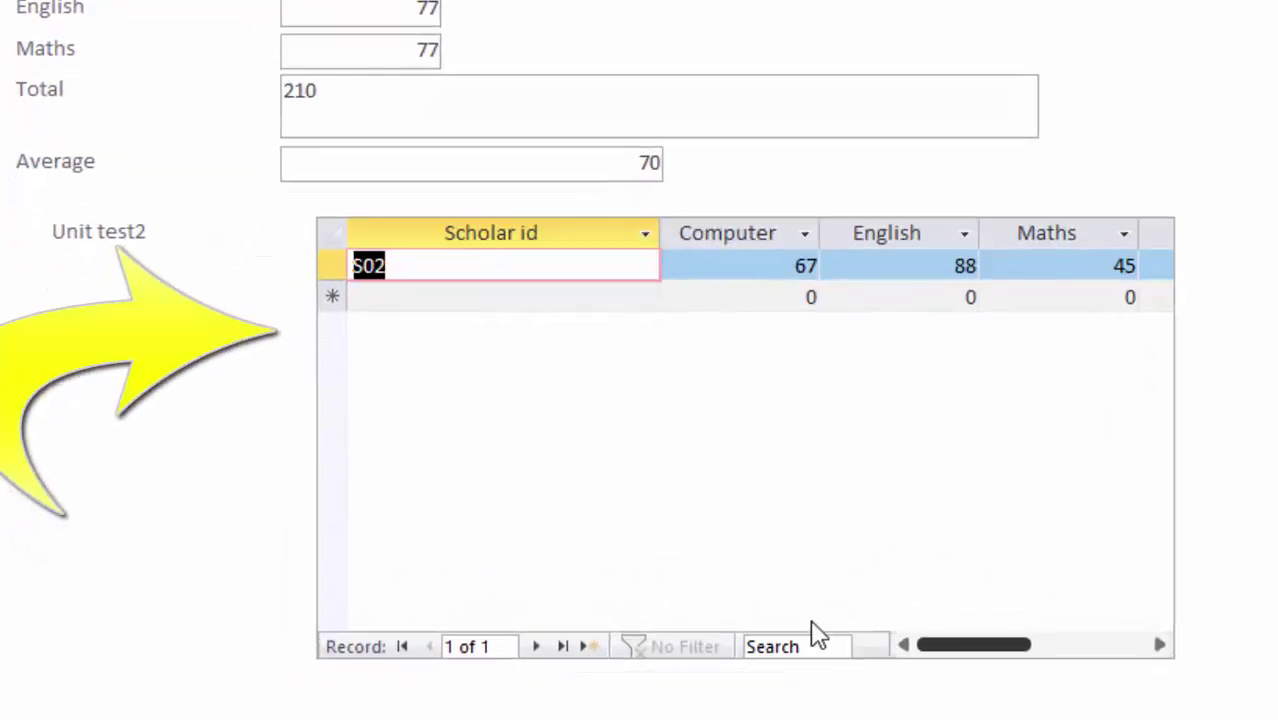
{"action": "mouse_move", "coordinate": [940, 655]}
{"action": "left_mouse_down"}
{"action": "mouse_move", "coordinate": [987, 676]}
{"action": "mouse_move", "coordinate": [930, 670]}
{"action": "left_mouse_up"}
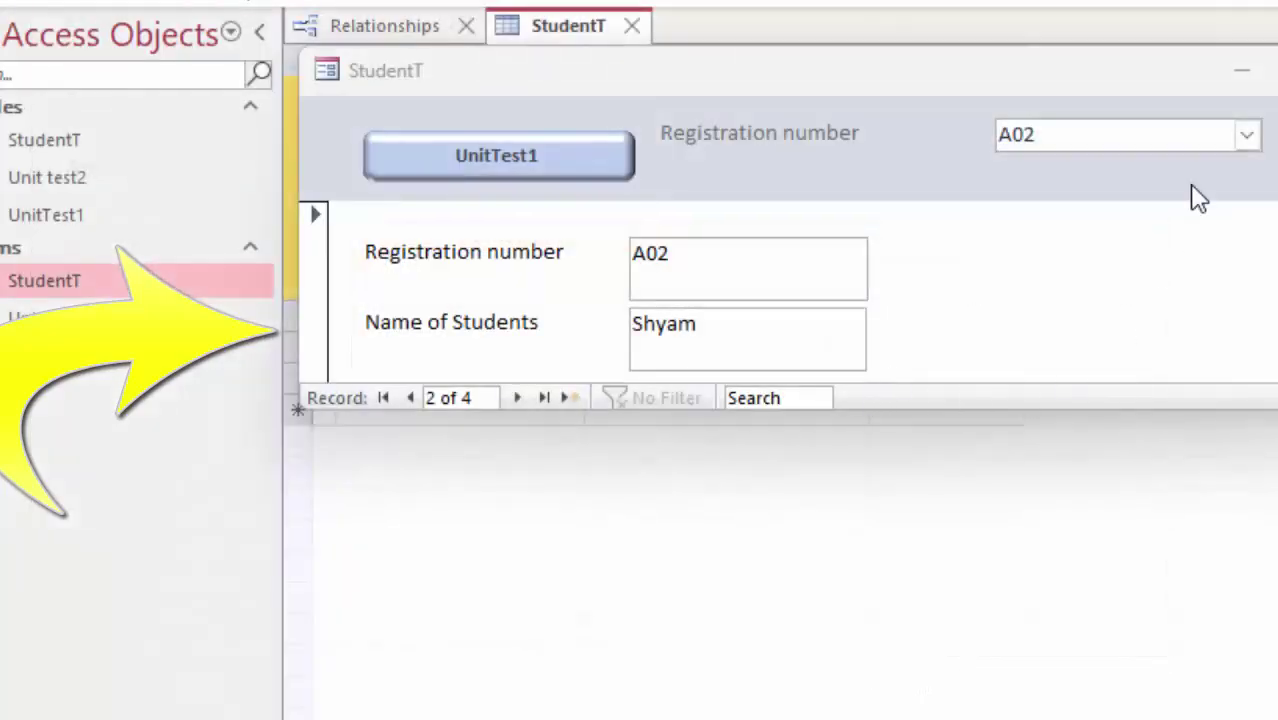
Step: Save and close the StudentT form, close the StudentT table, and save the Relationships layout
{"action": "key", "text": "ctrl+w"}
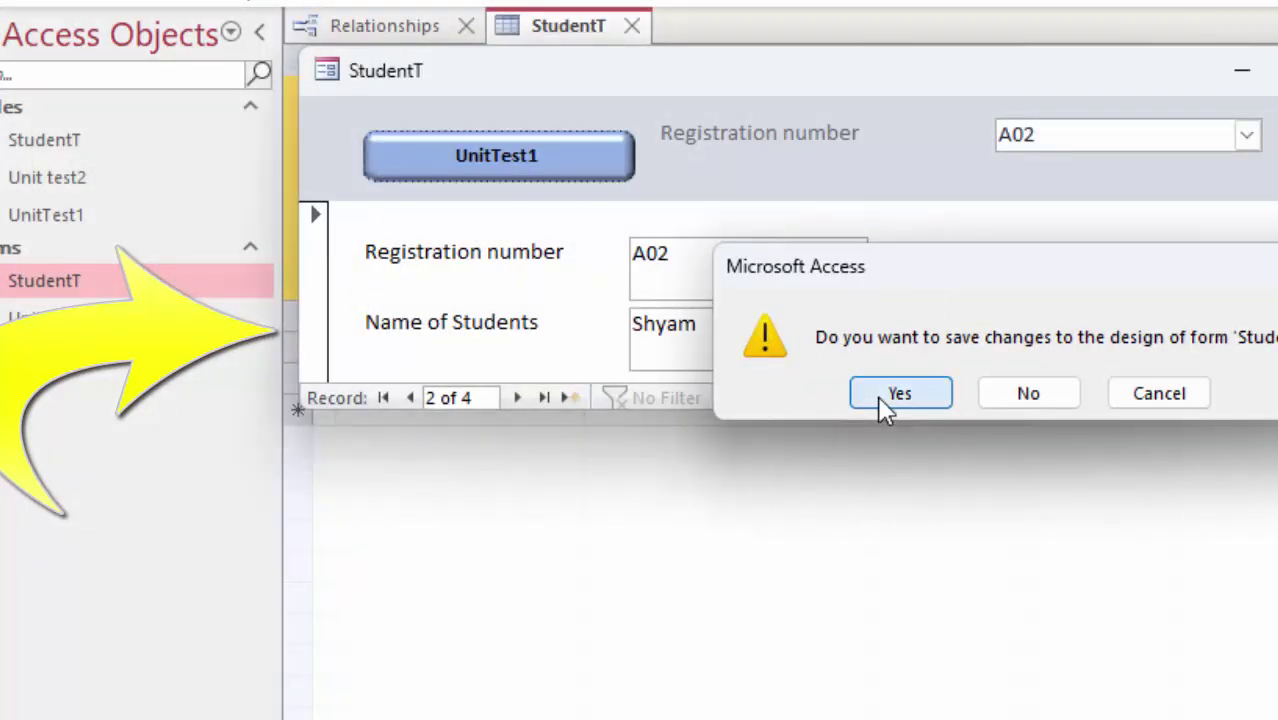
{"action": "left_click", "coordinate": [884, 400]}
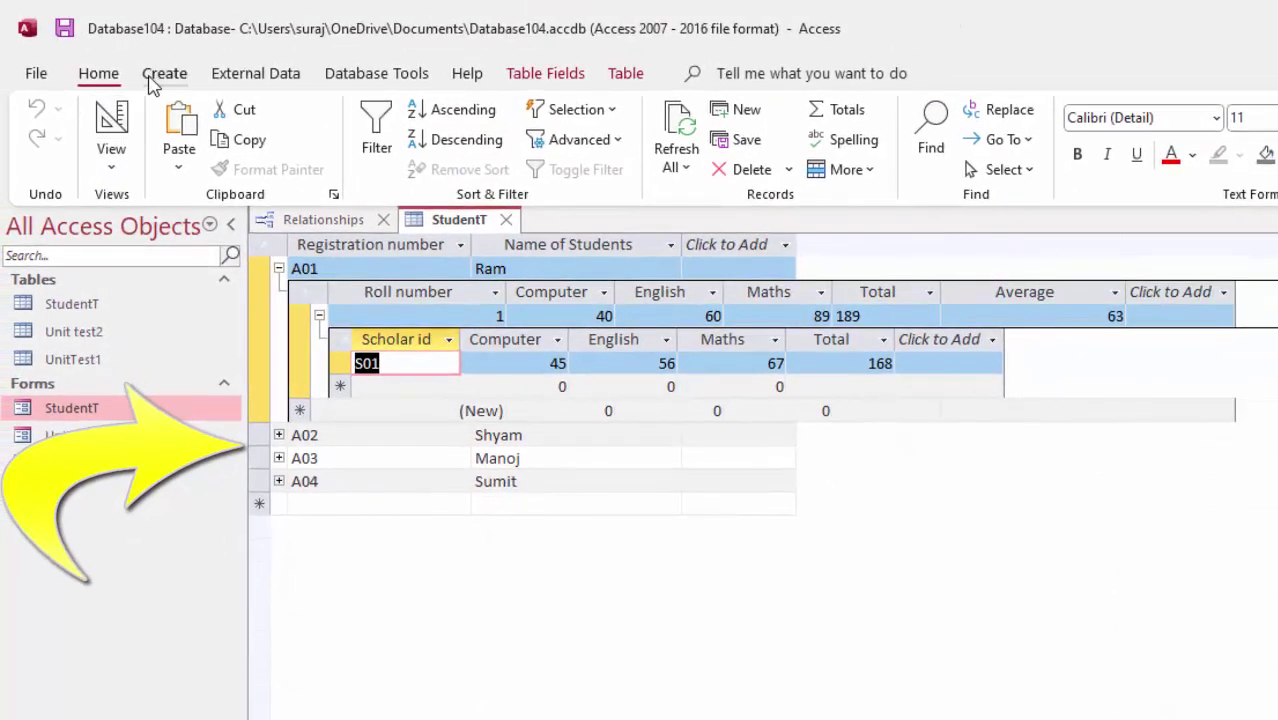
{"action": "left_click", "coordinate": [151, 84]}
{"action": "left_click", "coordinate": [506, 219]}
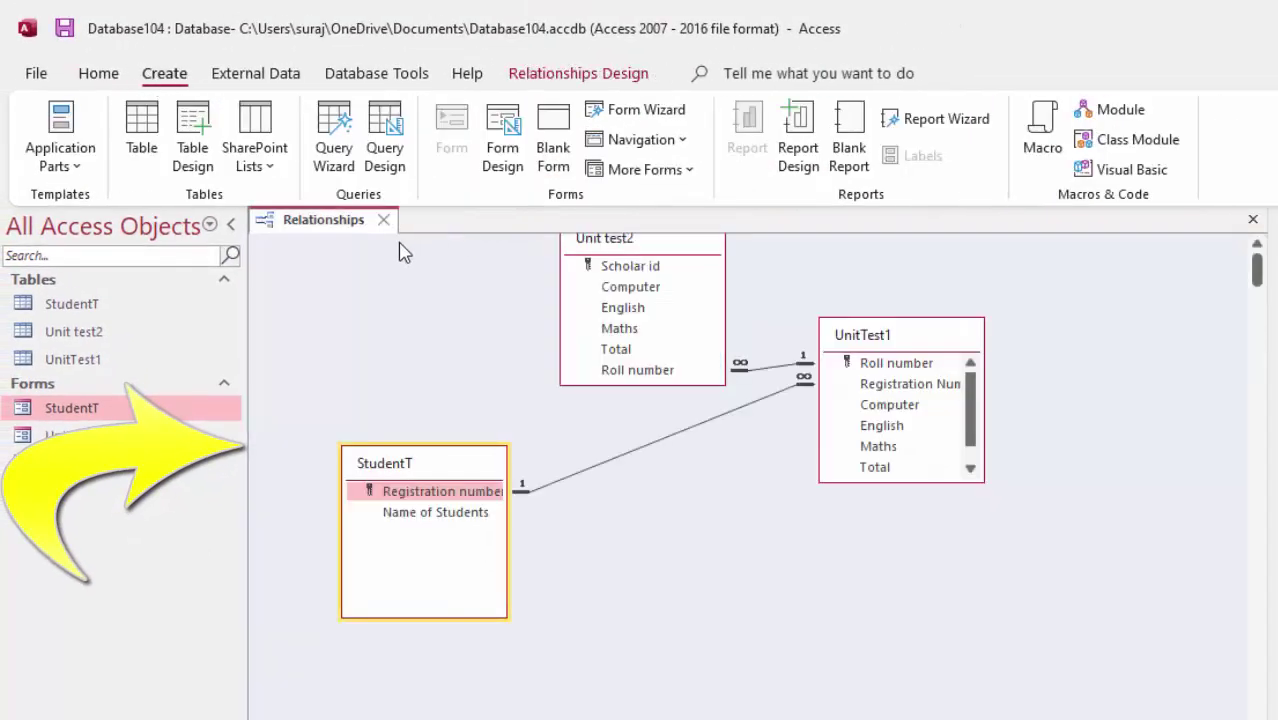
{"action": "left_click", "coordinate": [386, 220]}
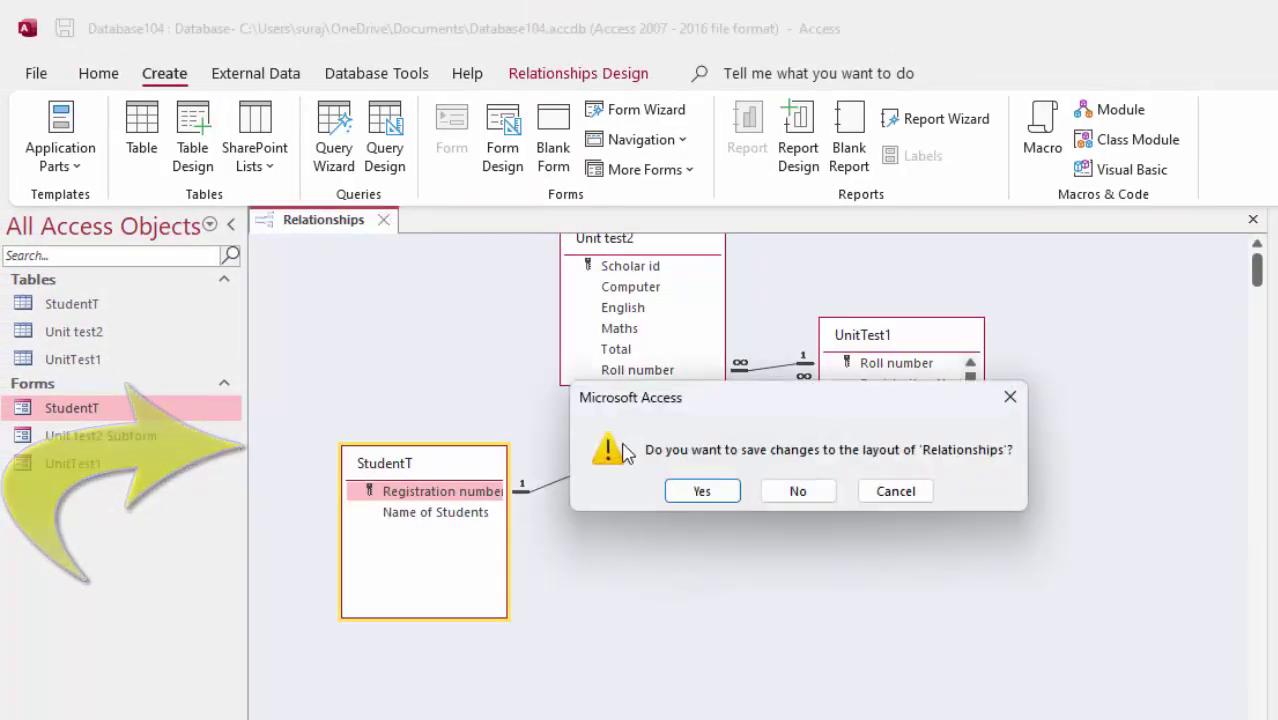
{"action": "left_click", "coordinate": [718, 500]}
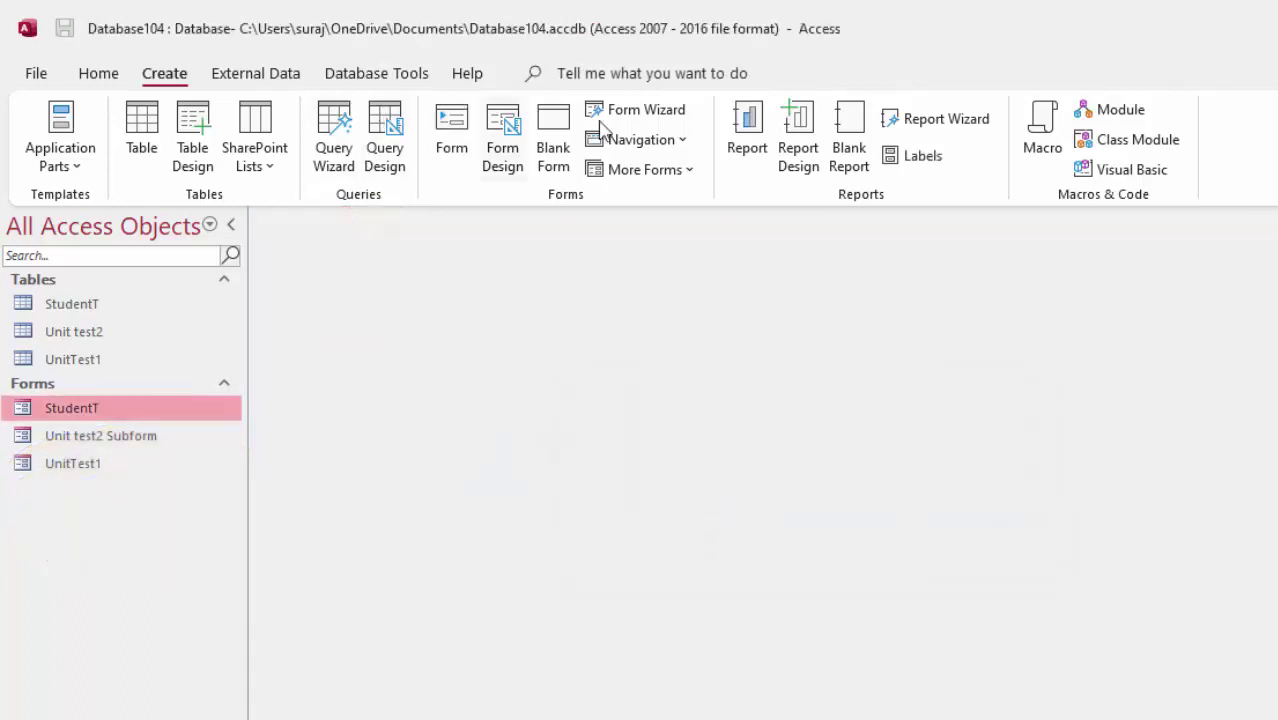
Step: Start the Form Wizard, look at its table list, then cancel it
{"action": "left_click", "coordinate": [660, 114]}
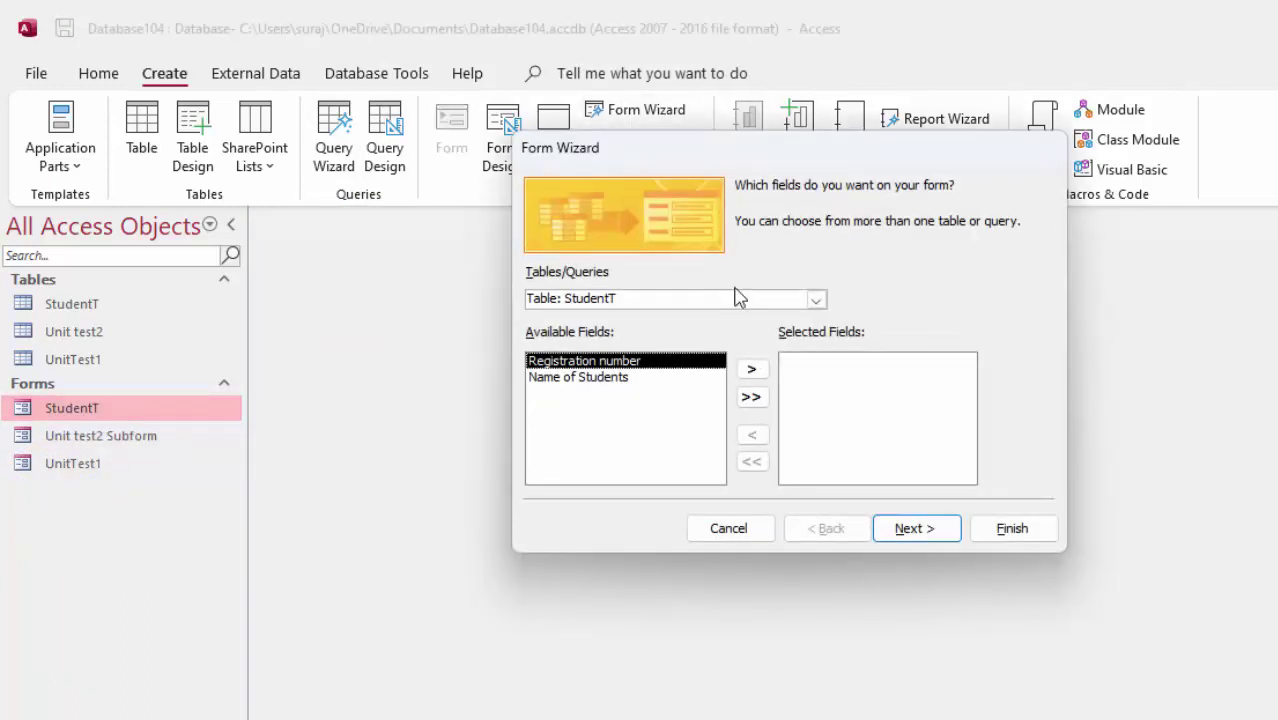
{"action": "left_click", "coordinate": [816, 301]}
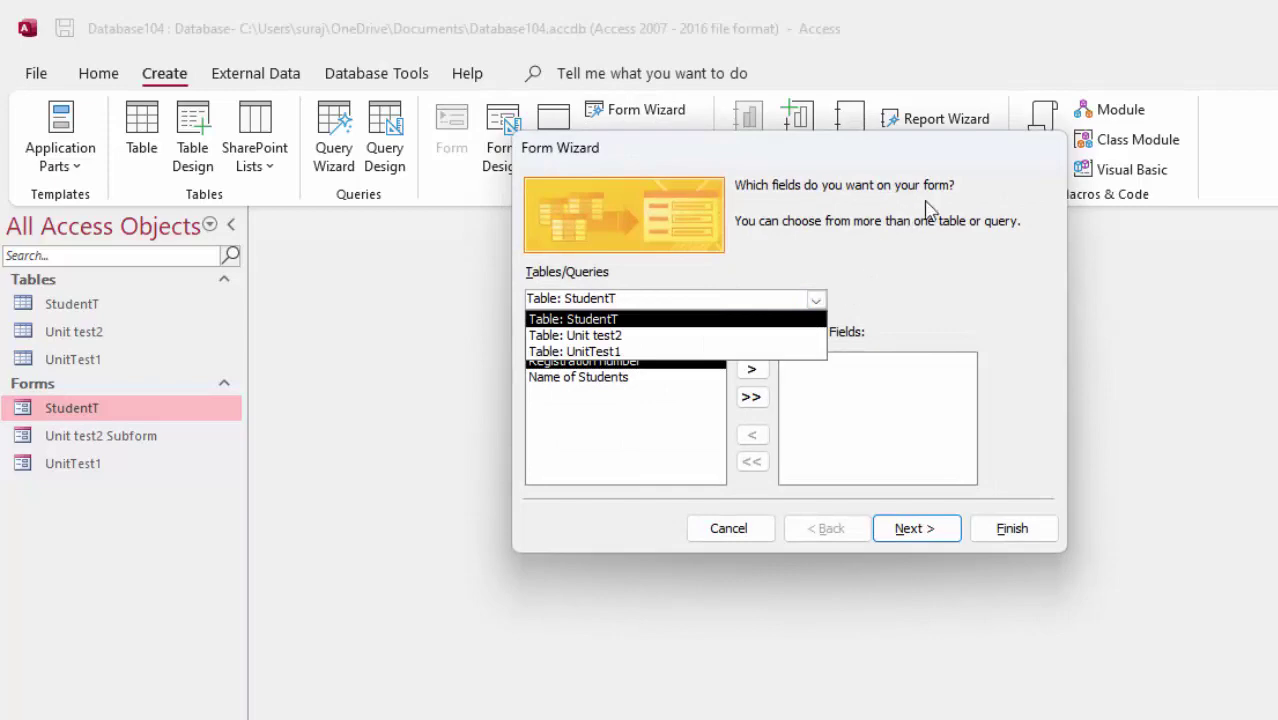
{"action": "left_click", "coordinate": [742, 530]}
{"action": "left_click", "coordinate": [742, 530]}
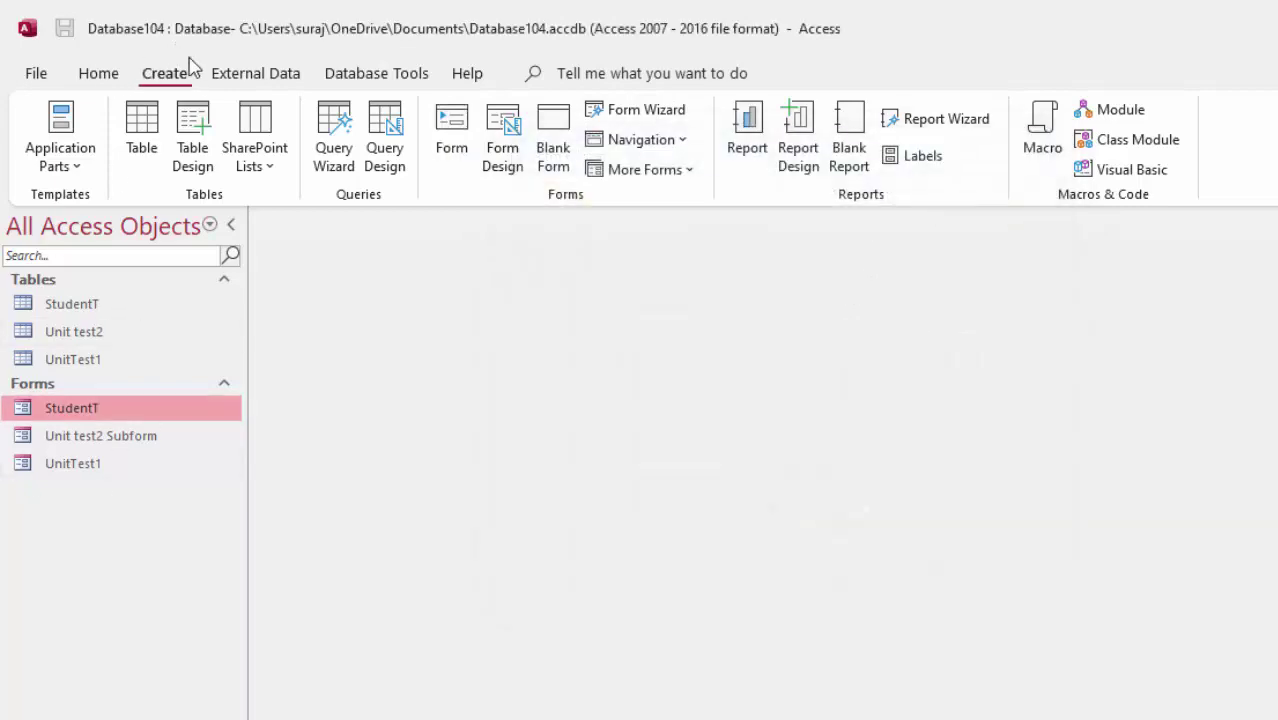
Step: Start the Simple Query Wizard and add StudentT's Registration number and Name of Students fields
{"action": "left_click", "coordinate": [345, 133]}
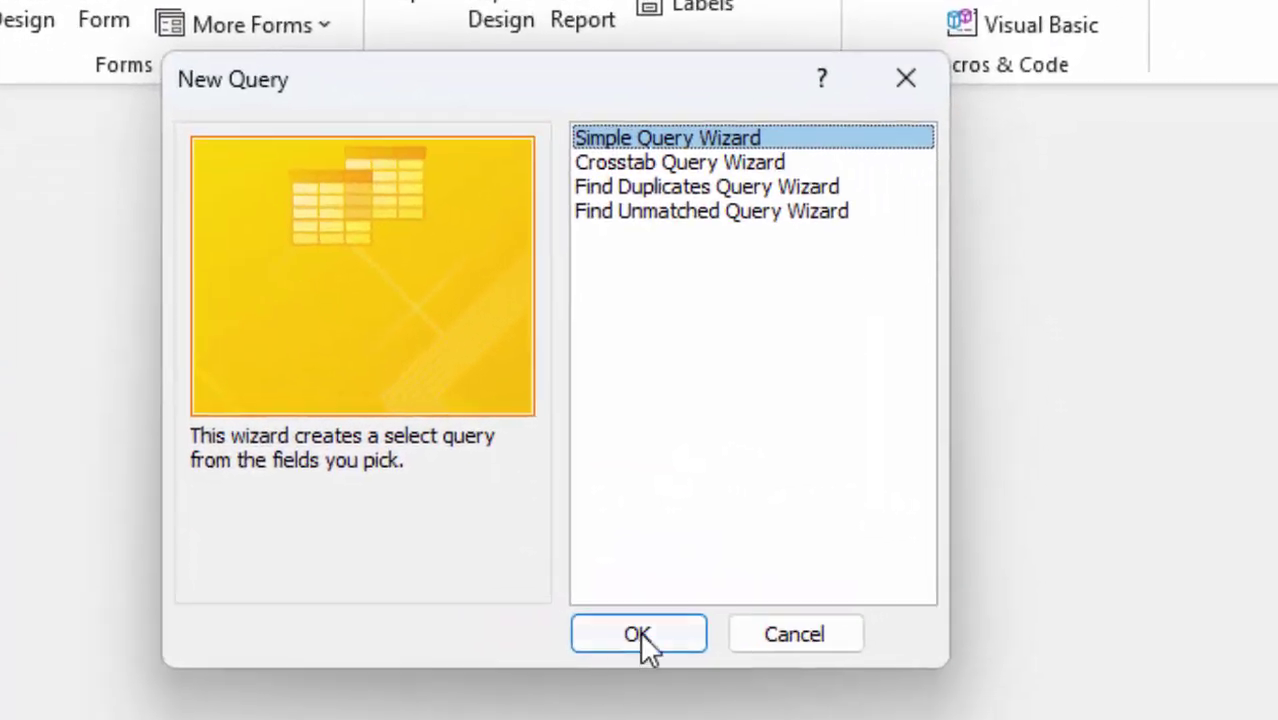
{"action": "left_click", "coordinate": [640, 634]}
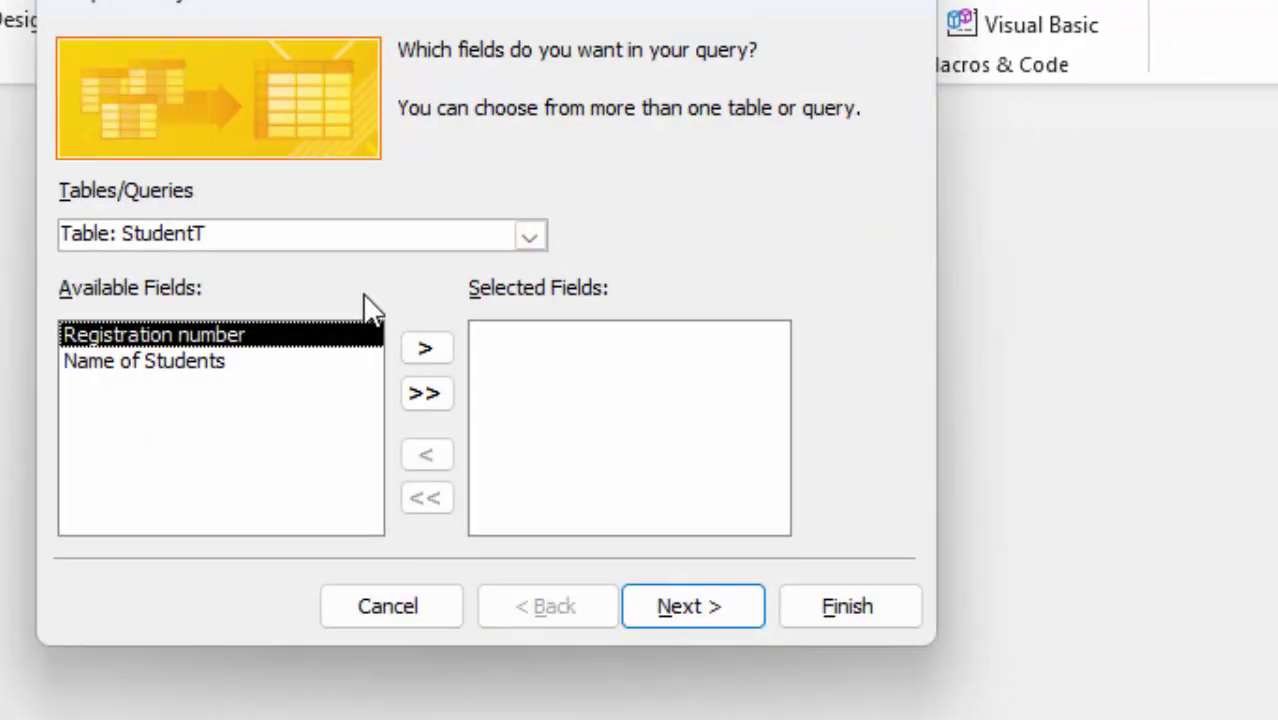
{"action": "left_click", "coordinate": [530, 236]}
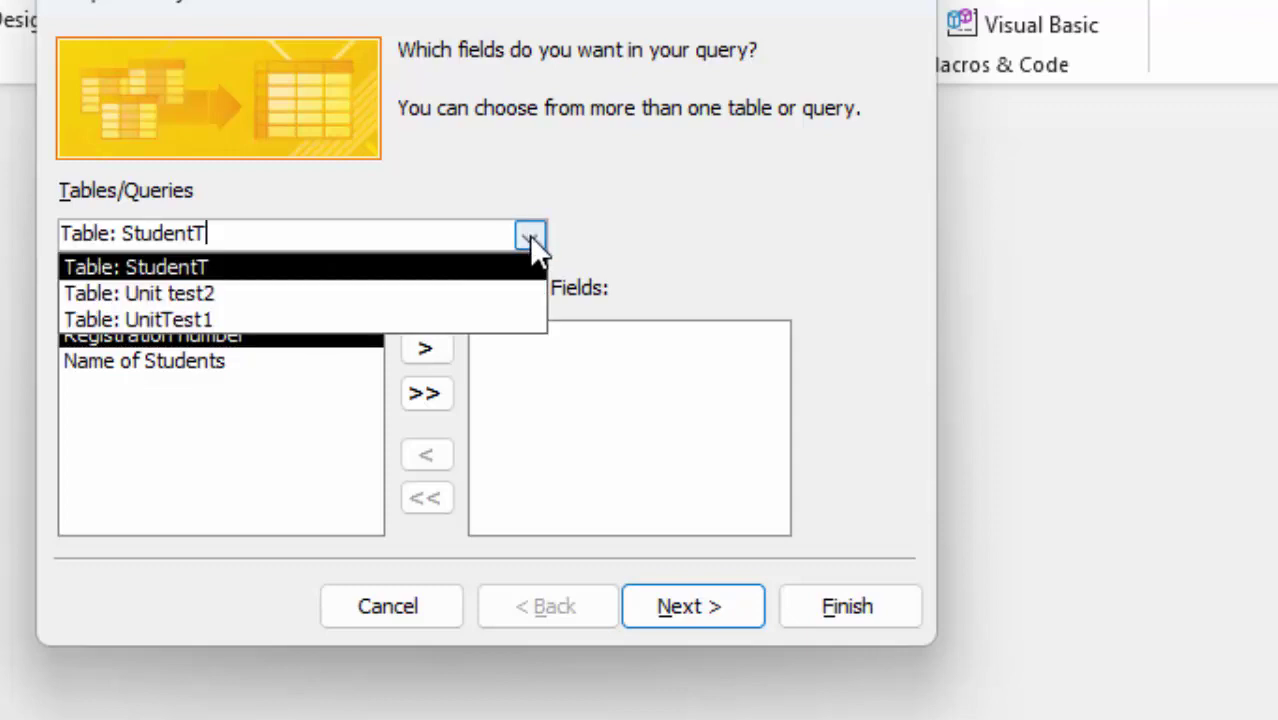
{"action": "left_click", "coordinate": [400, 266]}
{"action": "left_click", "coordinate": [430, 348]}
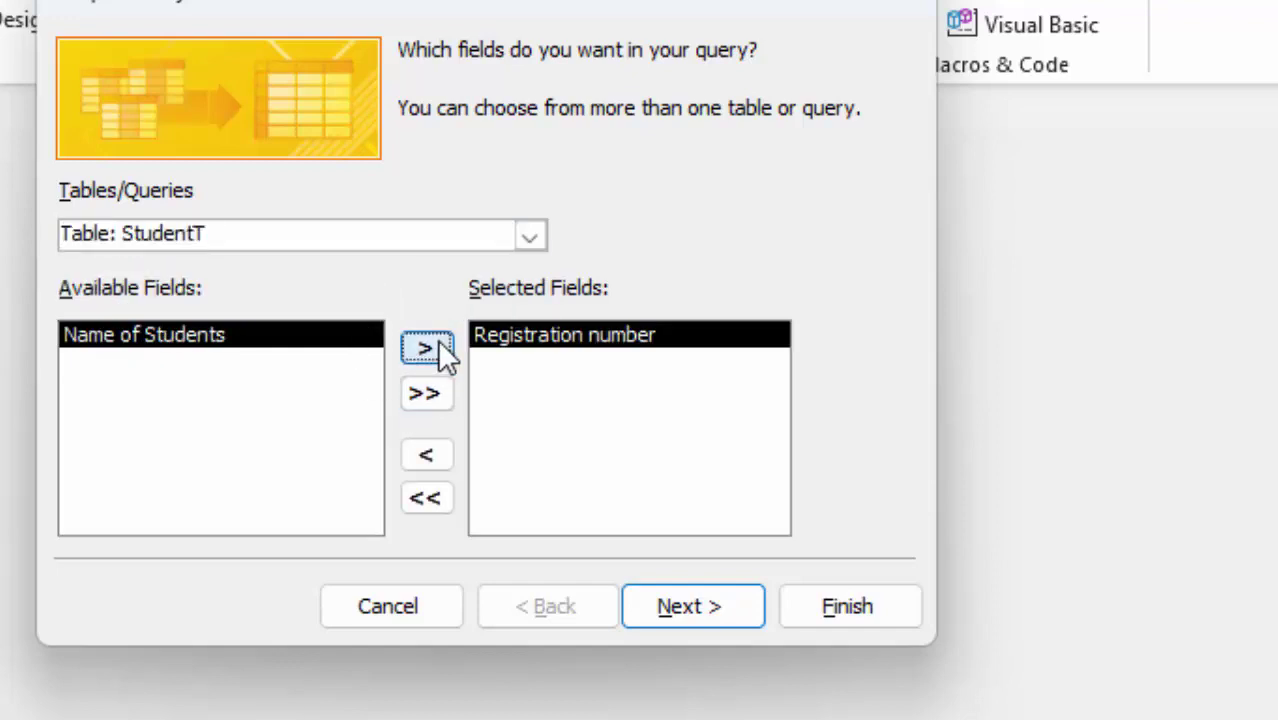
{"action": "left_click", "coordinate": [436, 348]}
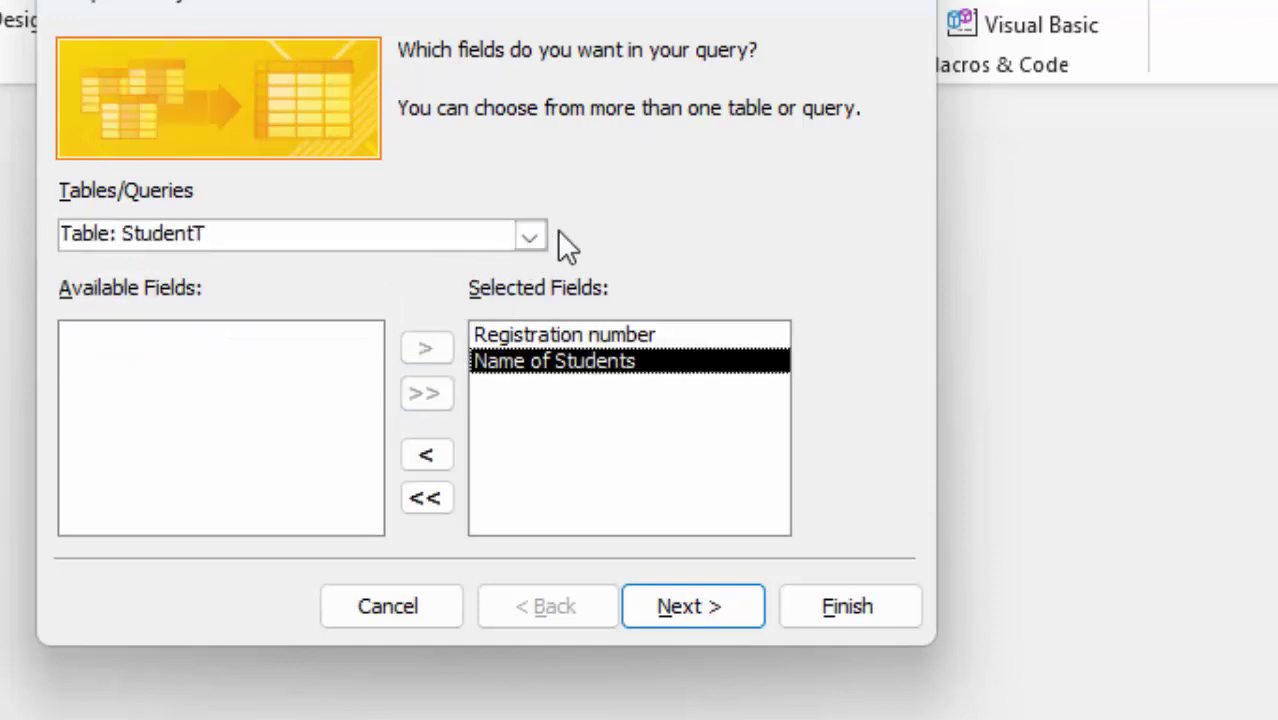
Step: Add Unit test2's Scholar id, Computer, English and Maths fields on the first attempt
{"action": "left_click", "coordinate": [530, 236]}
{"action": "left_click", "coordinate": [445, 293]}
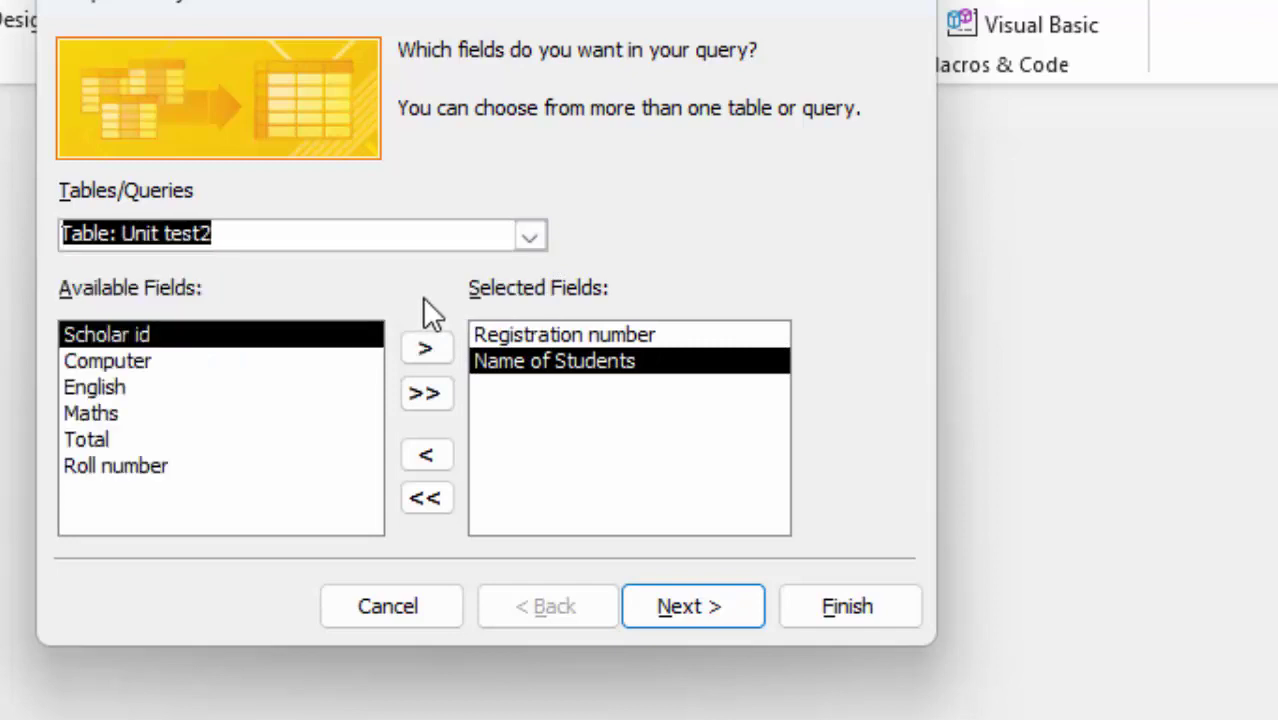
{"action": "left_click", "coordinate": [428, 347]}
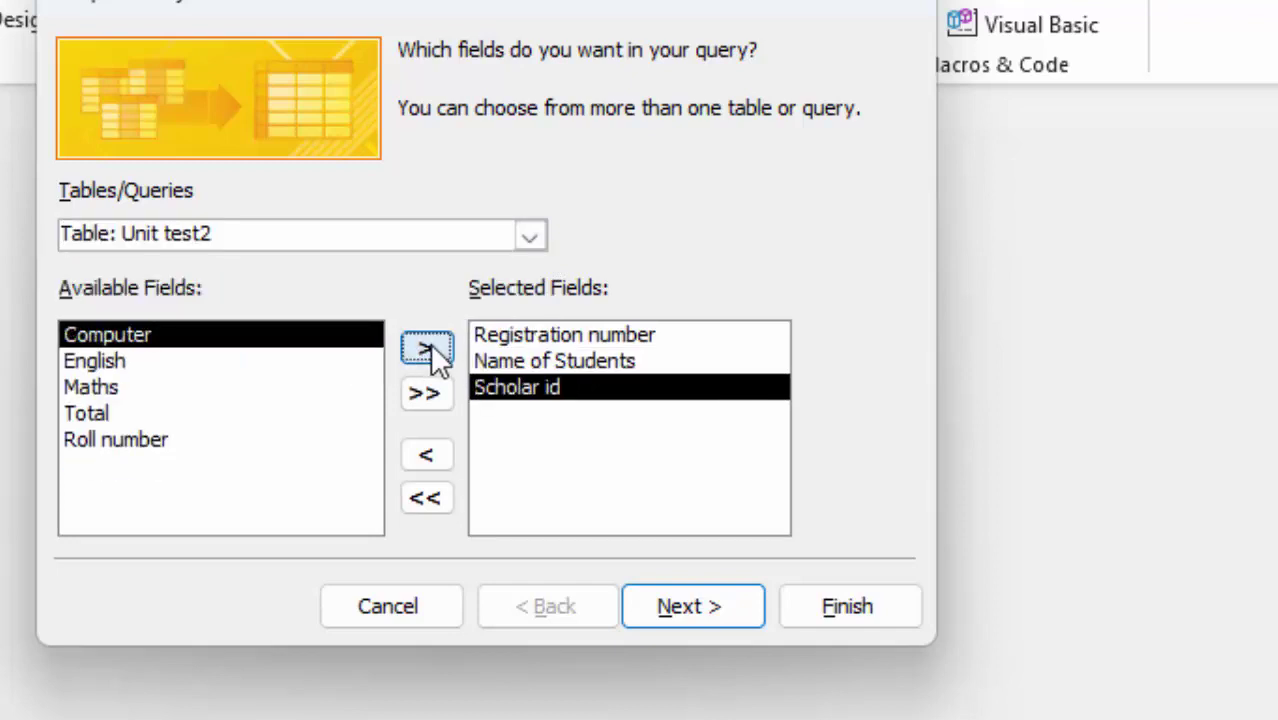
{"action": "left_click", "coordinate": [430, 345]}
{"action": "left_click", "coordinate": [430, 345]}
{"action": "left_click", "coordinate": [430, 345]}
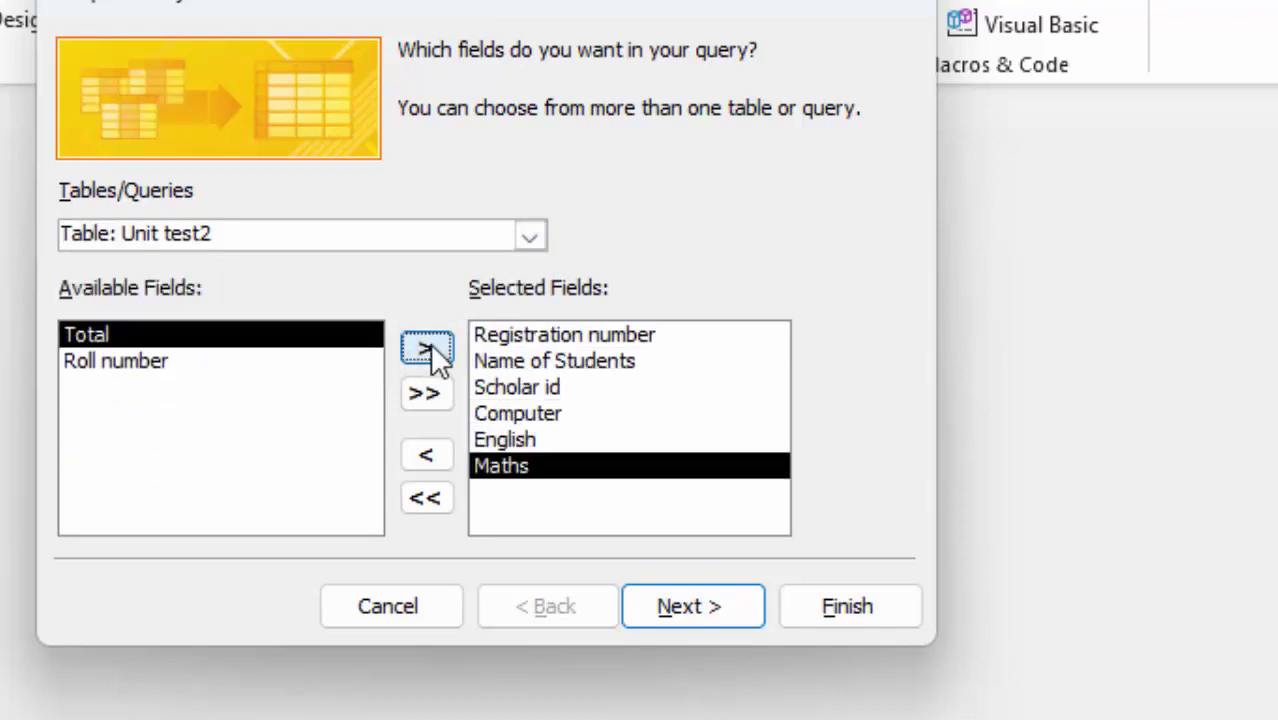
{"action": "left_click", "coordinate": [430, 345]}
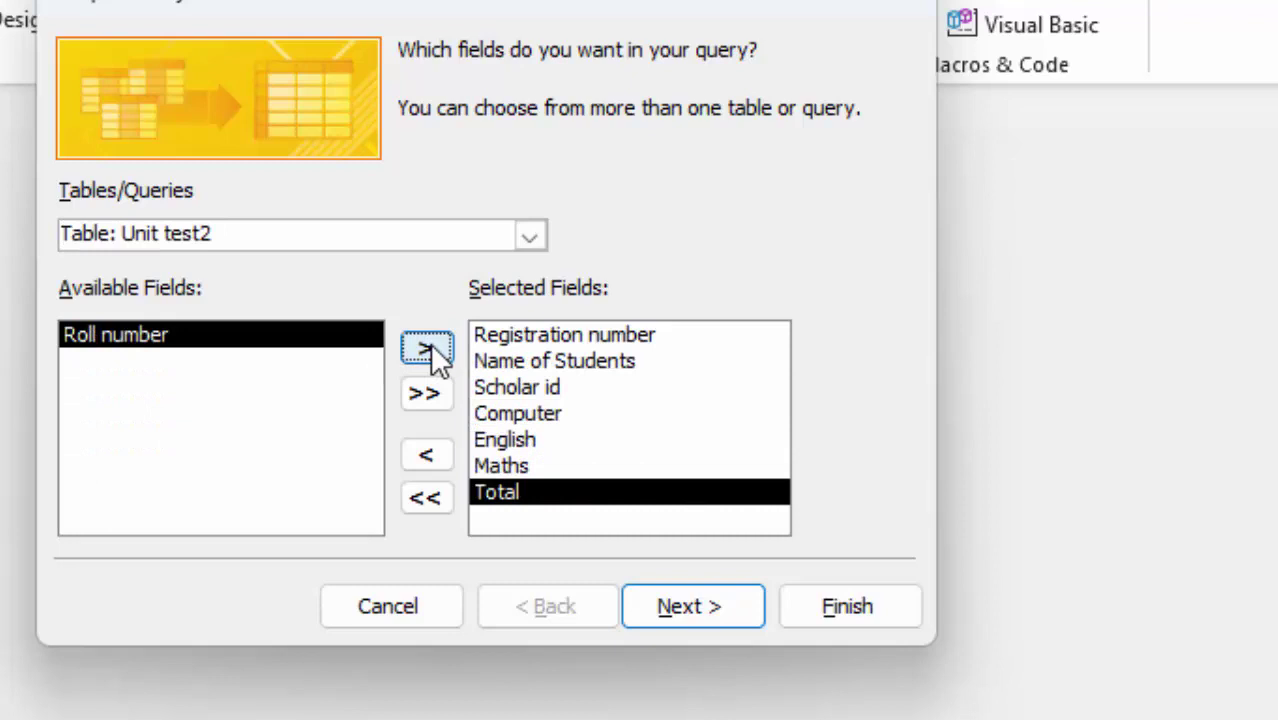
Step: Clear all chosen fields and re-add StudentT's Registration number and Name of Students
{"action": "left_click", "coordinate": [530, 237]}
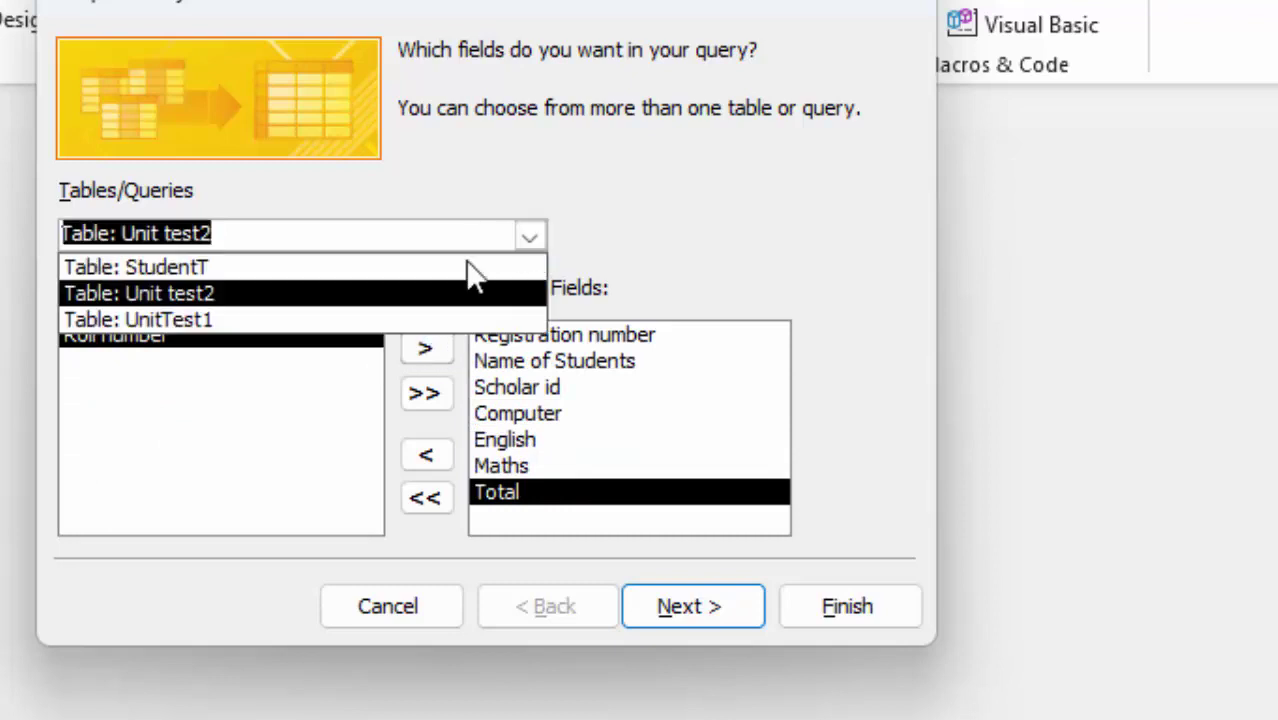
{"action": "left_click", "coordinate": [412, 318]}
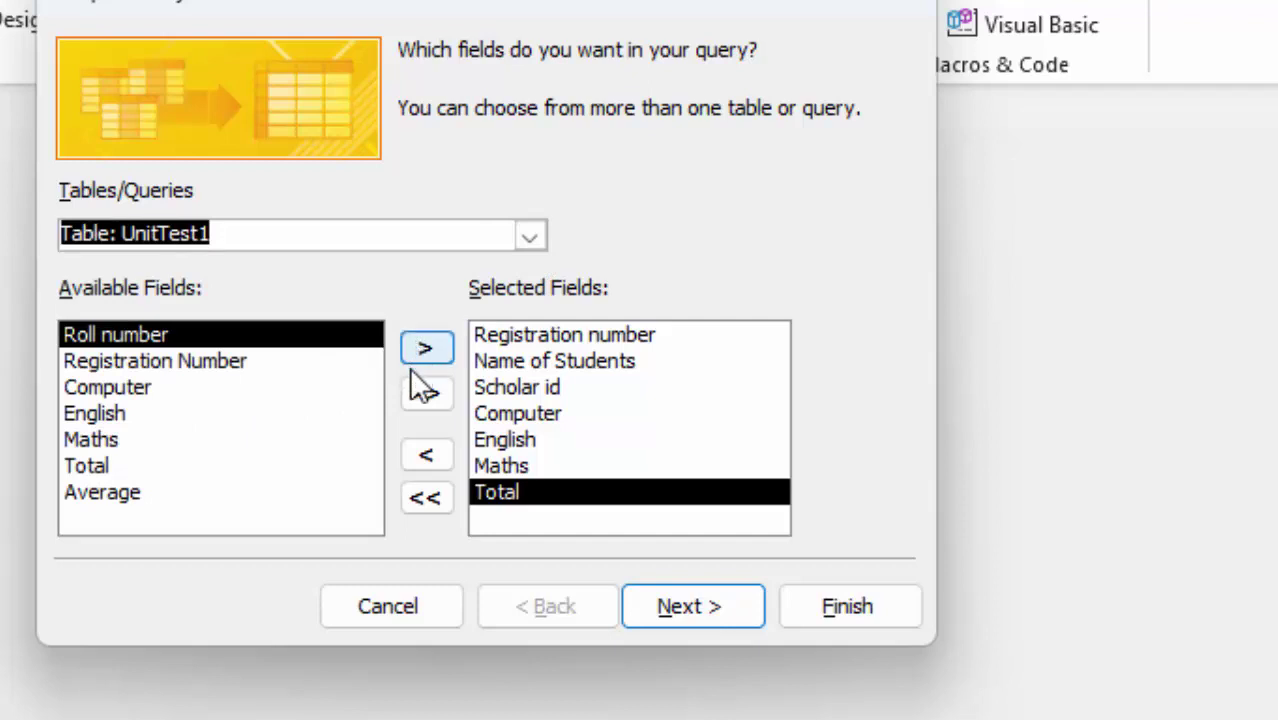
{"action": "left_click", "coordinate": [426, 499]}
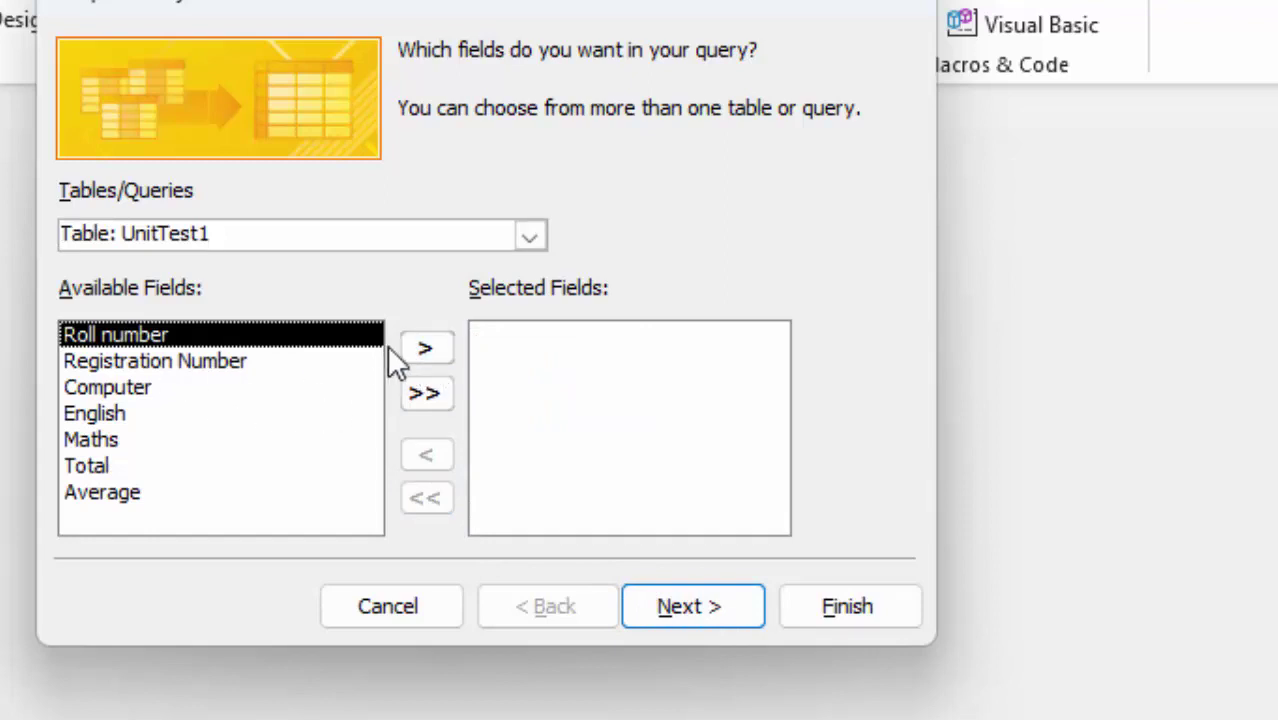
{"action": "left_click", "coordinate": [527, 236]}
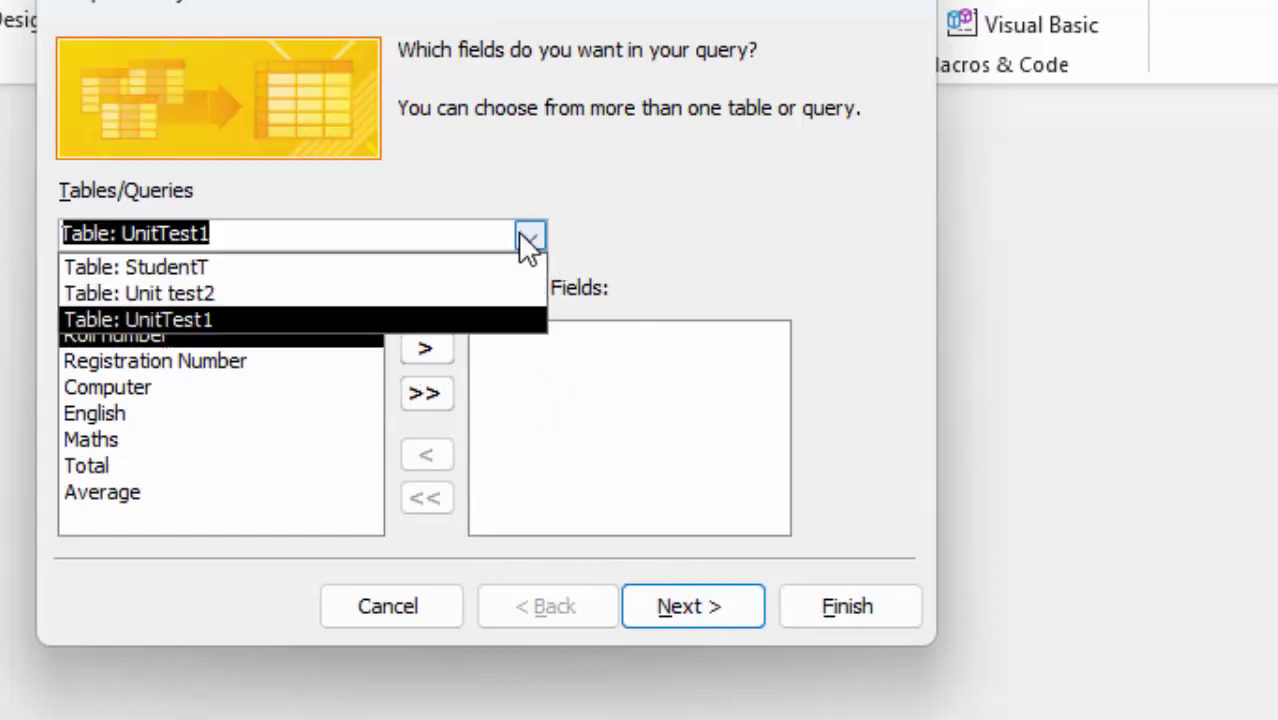
{"action": "left_click", "coordinate": [443, 270]}
{"action": "left_click", "coordinate": [428, 346]}
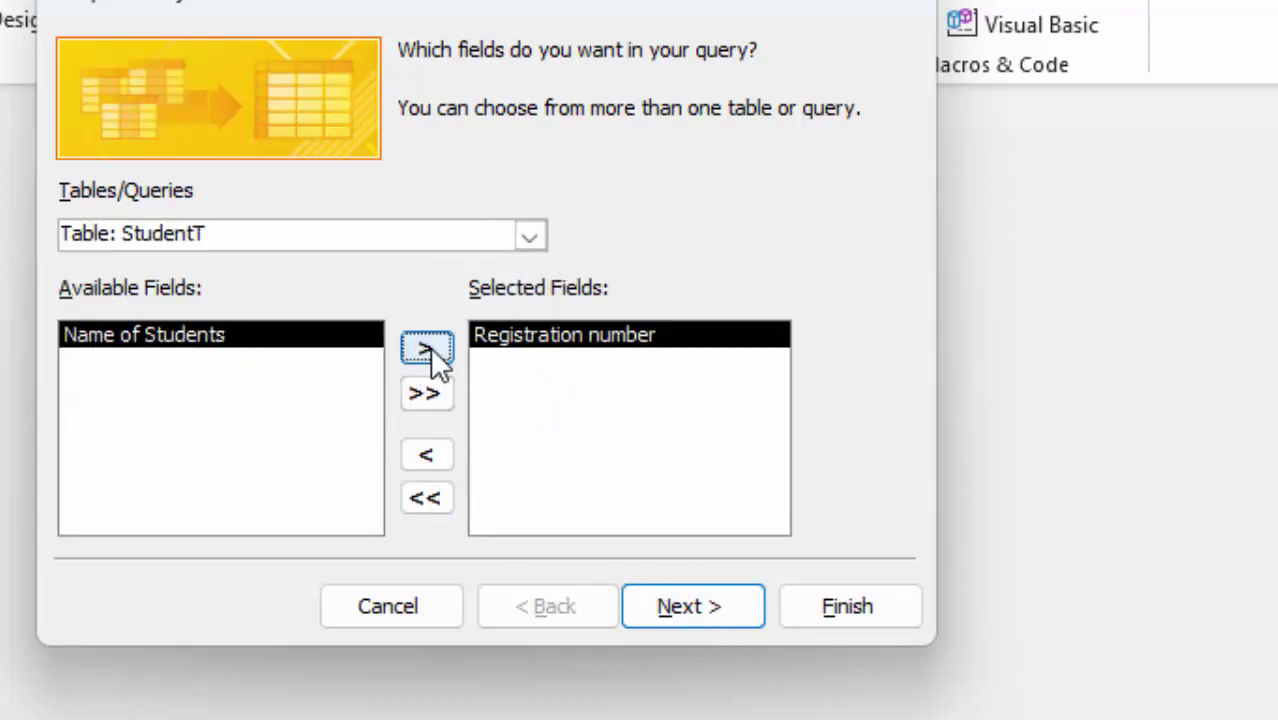
{"action": "left_click", "coordinate": [430, 346]}
Step: Add UnitTest1's Roll number, Computer, English, Maths, Total and Average fields
{"action": "left_click", "coordinate": [530, 240]}
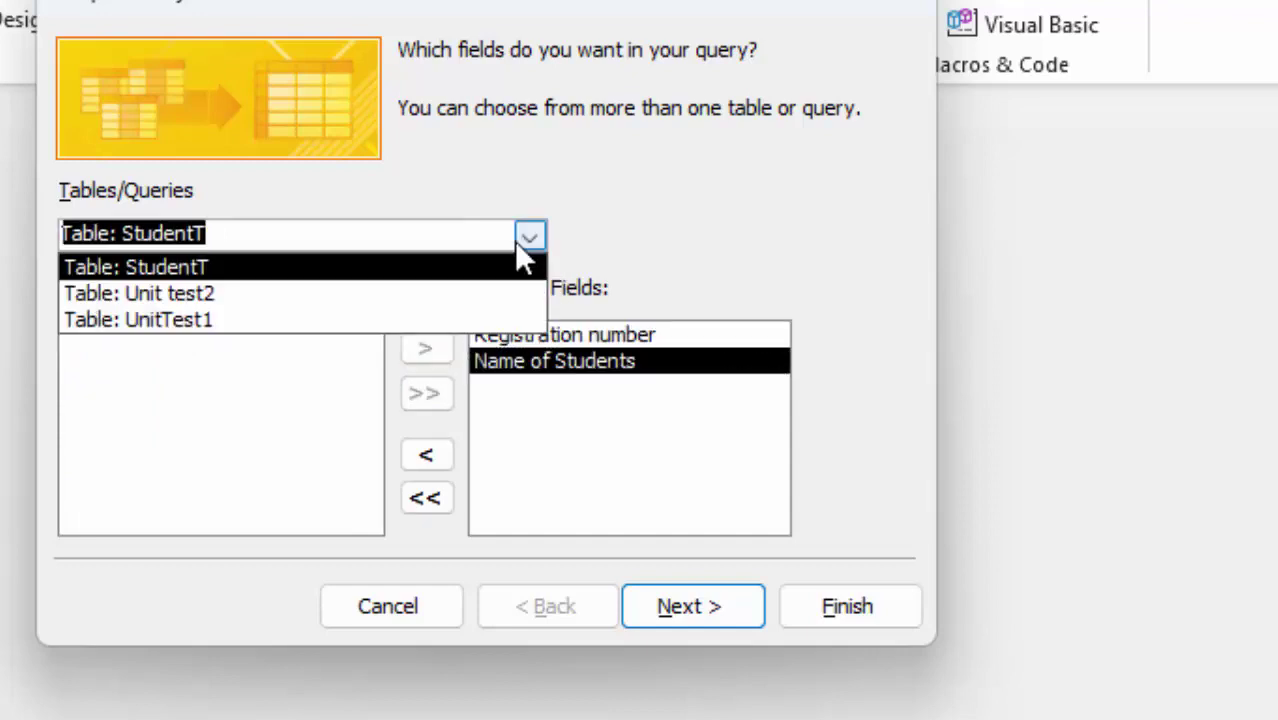
{"action": "left_click", "coordinate": [470, 318]}
{"action": "left_click", "coordinate": [434, 350]}
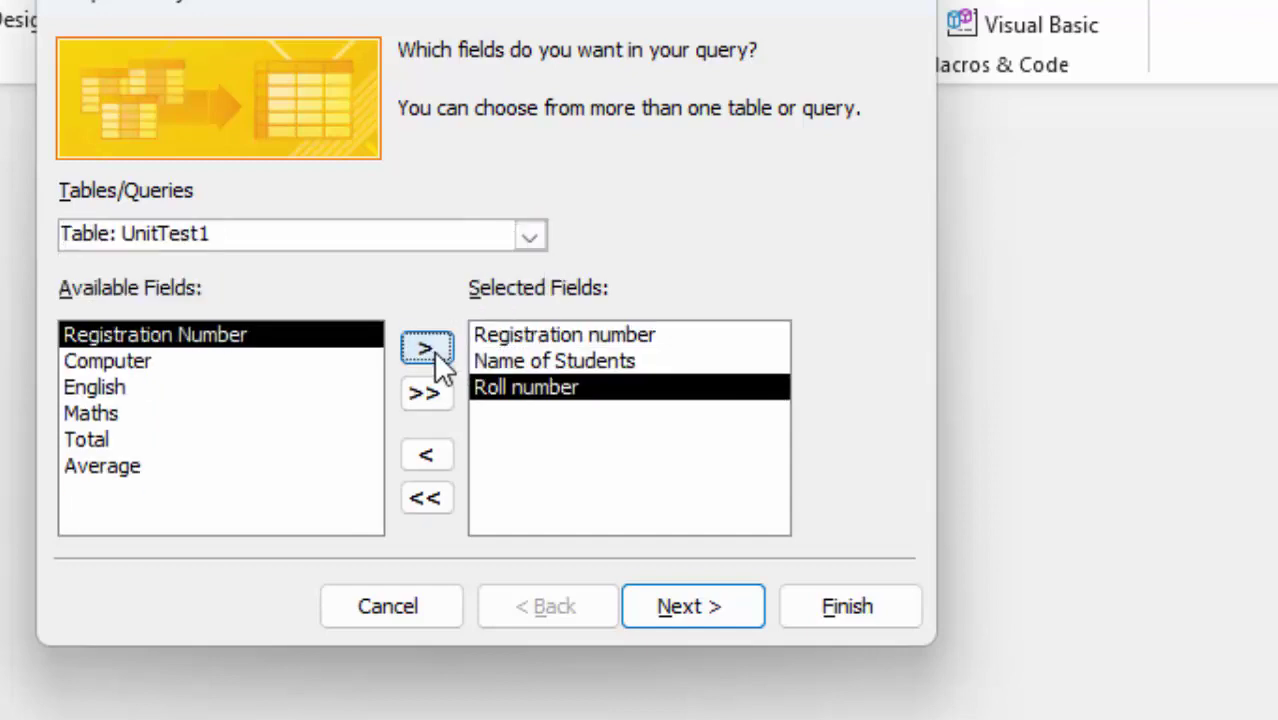
{"action": "left_click", "coordinate": [96, 360]}
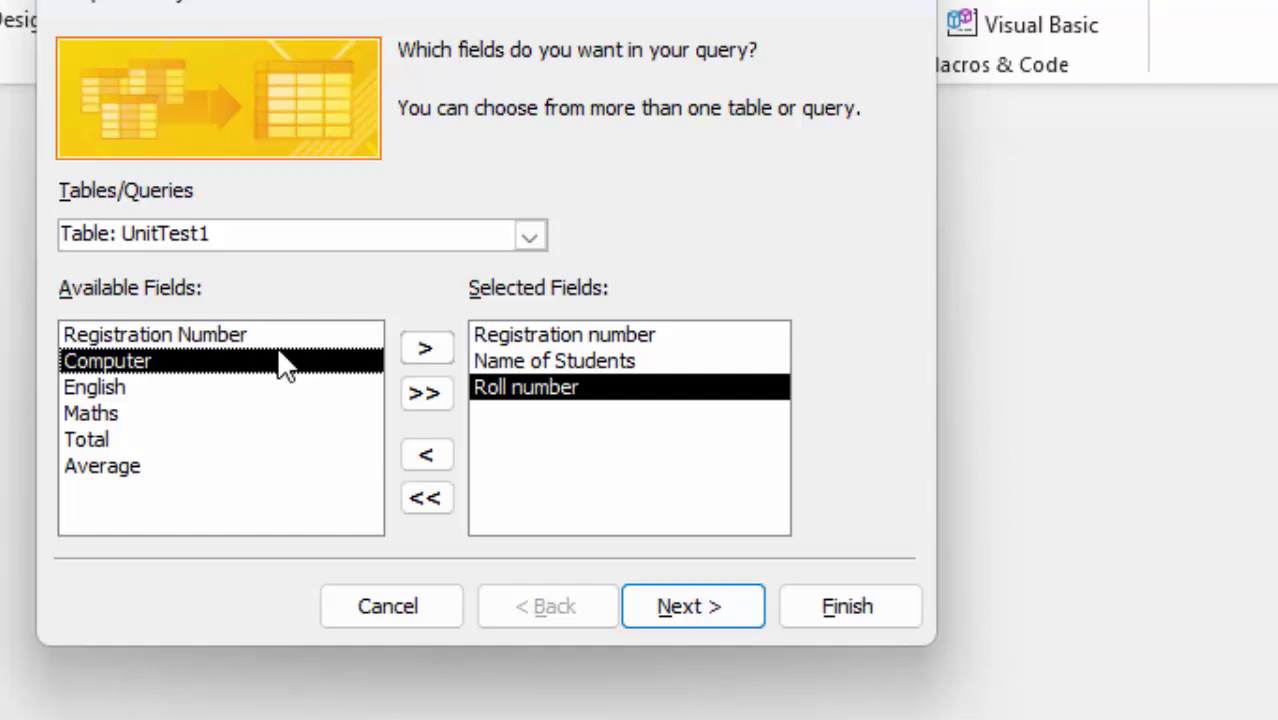
{"action": "left_click", "coordinate": [424, 348]}
{"action": "left_click", "coordinate": [424, 348]}
{"action": "left_click", "coordinate": [424, 348]}
{"action": "left_click", "coordinate": [424, 348]}
{"action": "left_click", "coordinate": [415, 341]}
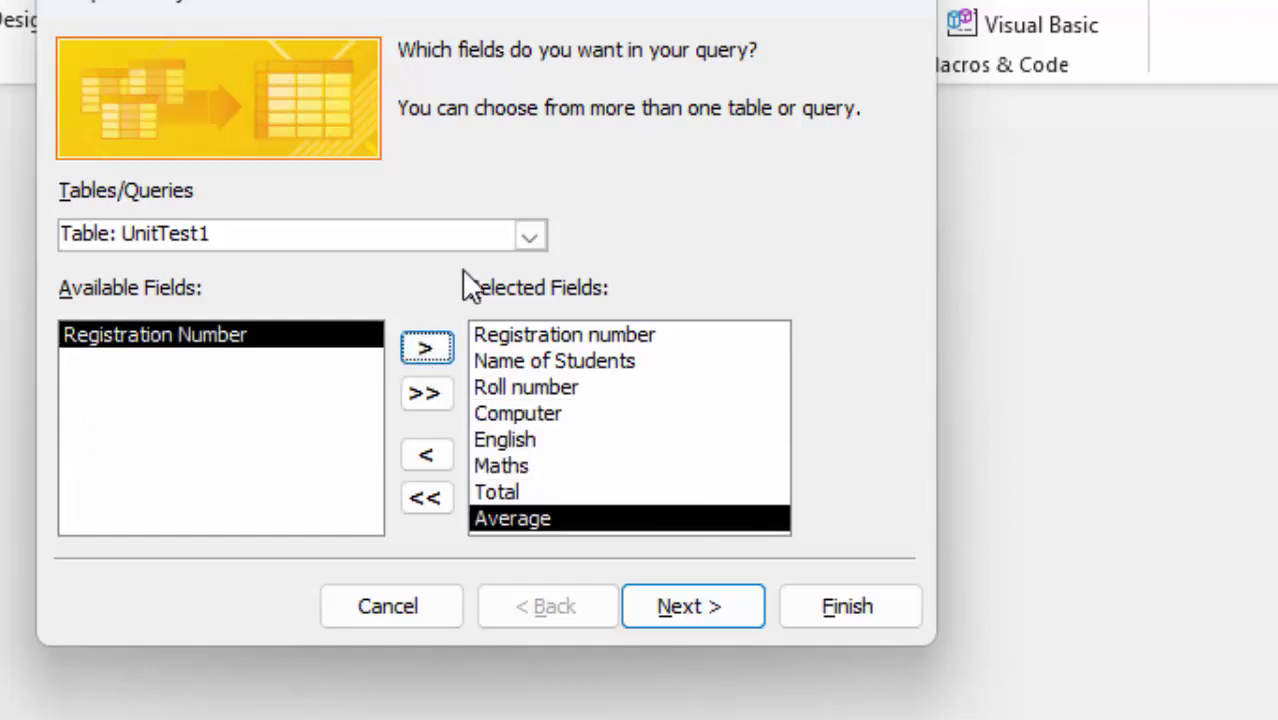
Step: Add Unit test2's Scholar id, Computer, English and Maths fields after the UnitTest1 fields
{"action": "left_click", "coordinate": [528, 238]}
{"action": "left_click", "coordinate": [385, 298]}
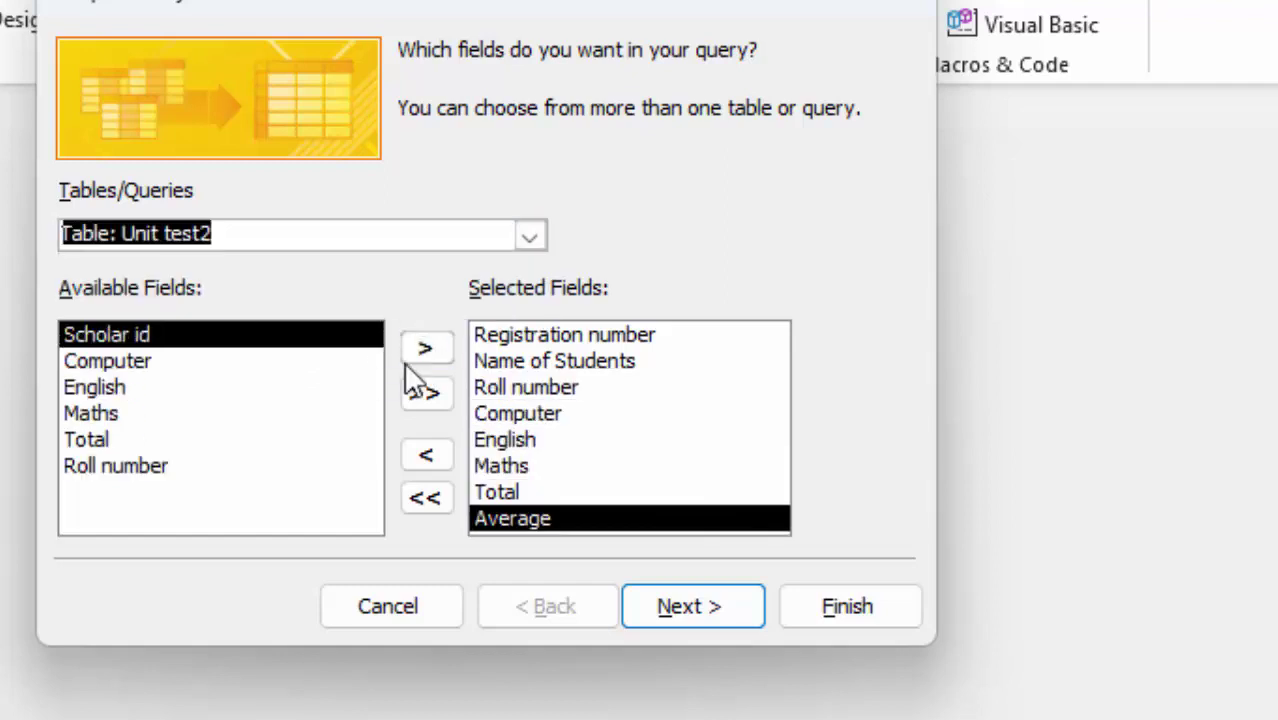
{"action": "left_click", "coordinate": [426, 344]}
{"action": "left_click", "coordinate": [426, 344]}
{"action": "left_click", "coordinate": [426, 344]}
{"action": "left_click", "coordinate": [426, 344]}
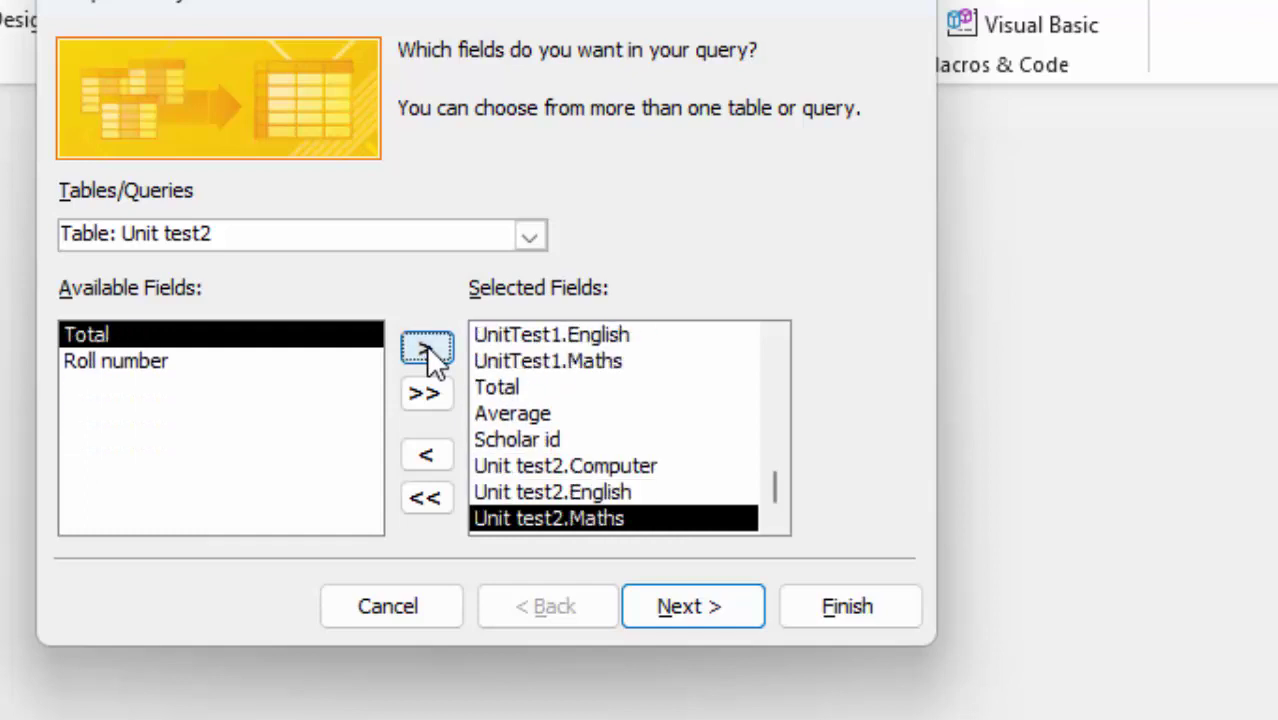
{"action": "left_click", "coordinate": [426, 344]}
Step: Finish StudentT Query as a detail query, open it in Design View, and select Registration number's Criteria cell
{"action": "left_click", "coordinate": [642, 588]}
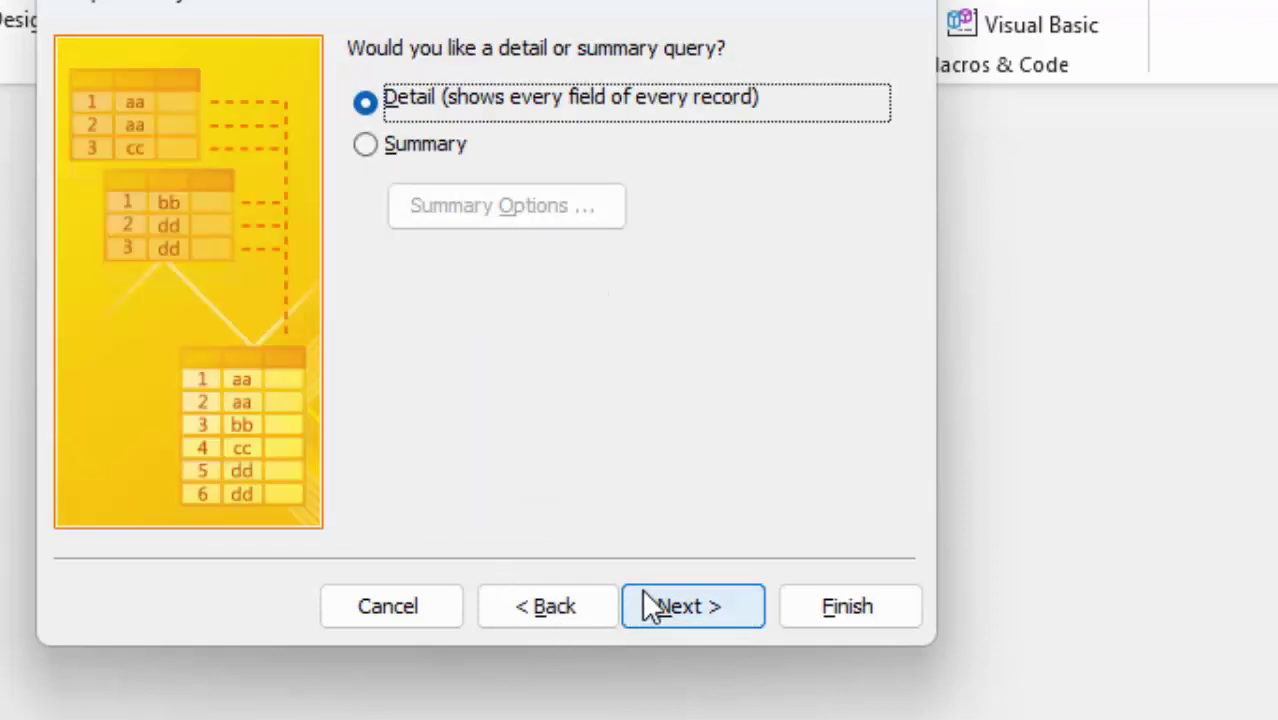
{"action": "left_click", "coordinate": [645, 605]}
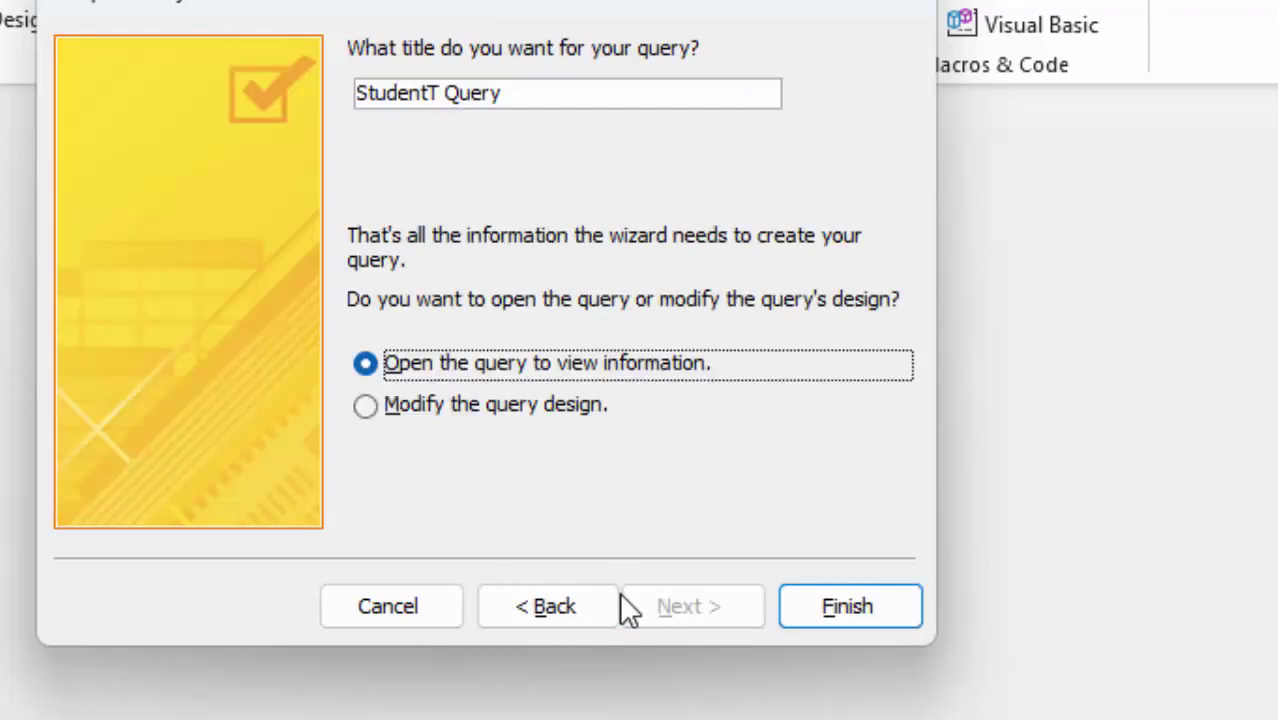
{"action": "left_click", "coordinate": [836, 620]}
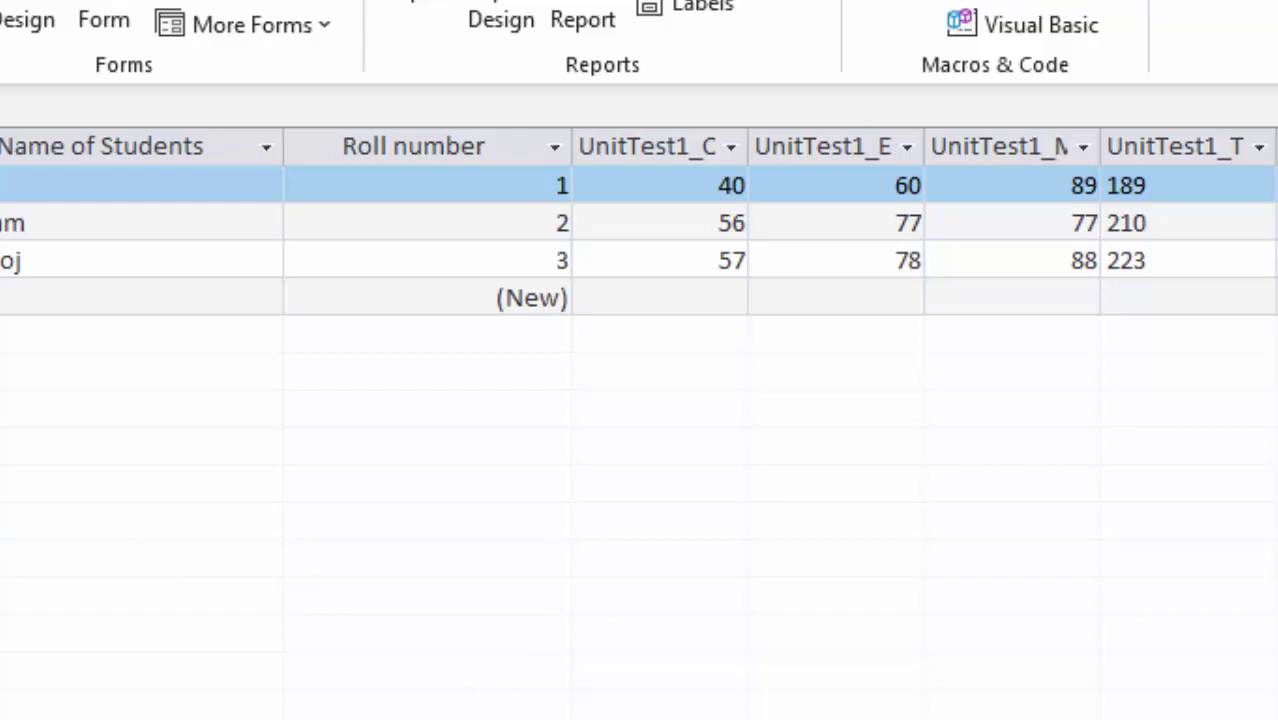
{"action": "right_click", "coordinate": [156, 436]}
{"action": "left_click", "coordinate": [175, 497]}
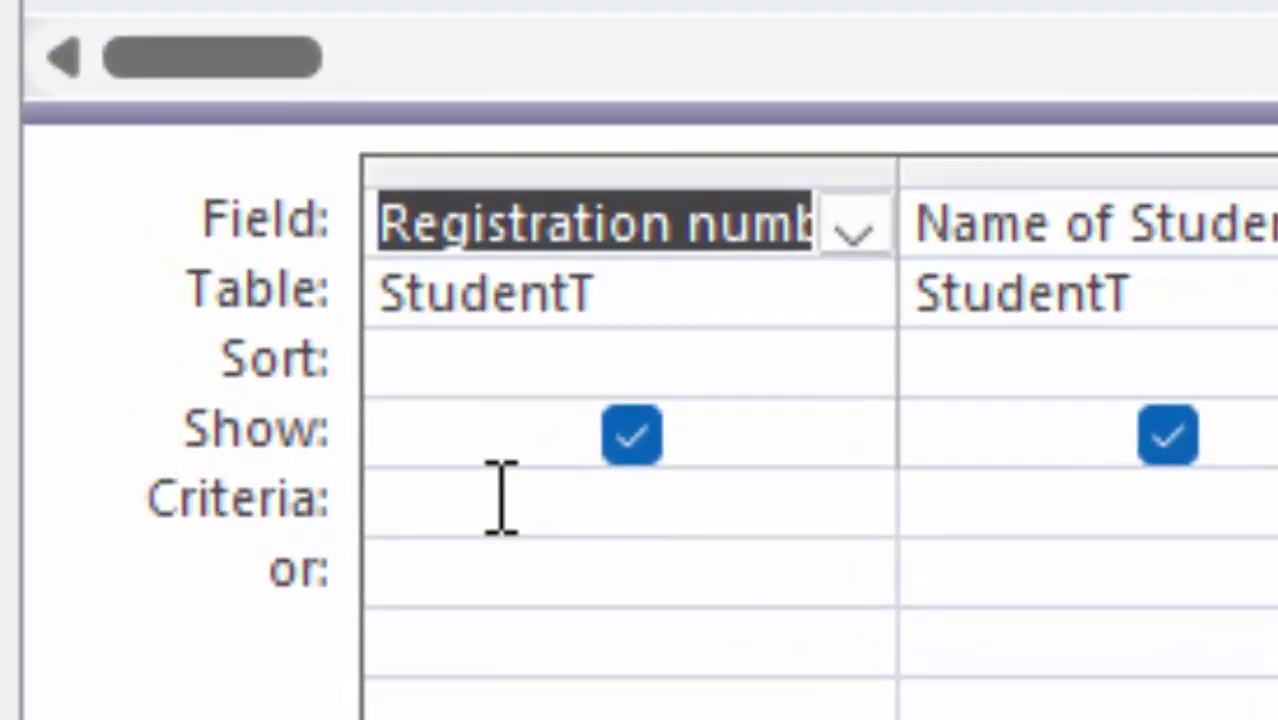
{"action": "left_click", "coordinate": [500, 497]}
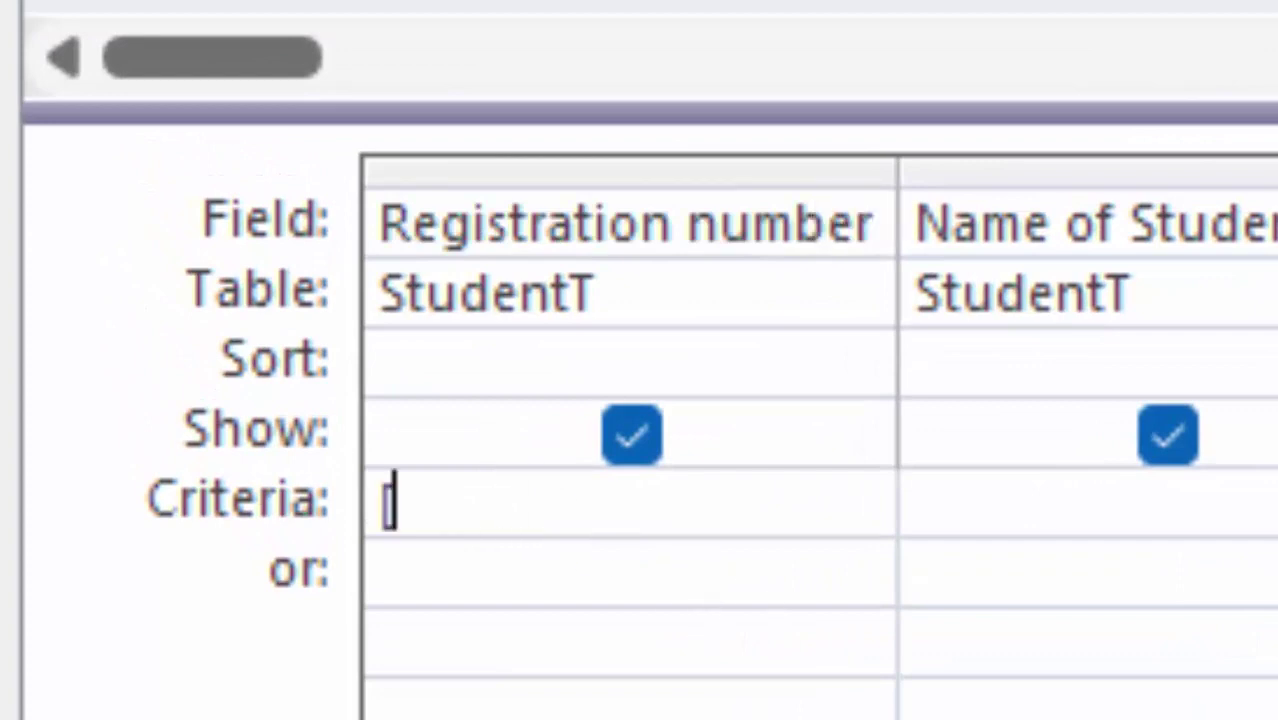
Step: Type [Forms]! in the Registration number criterion and close the StudentT popup form
{"action": "type", "text": "[For"}
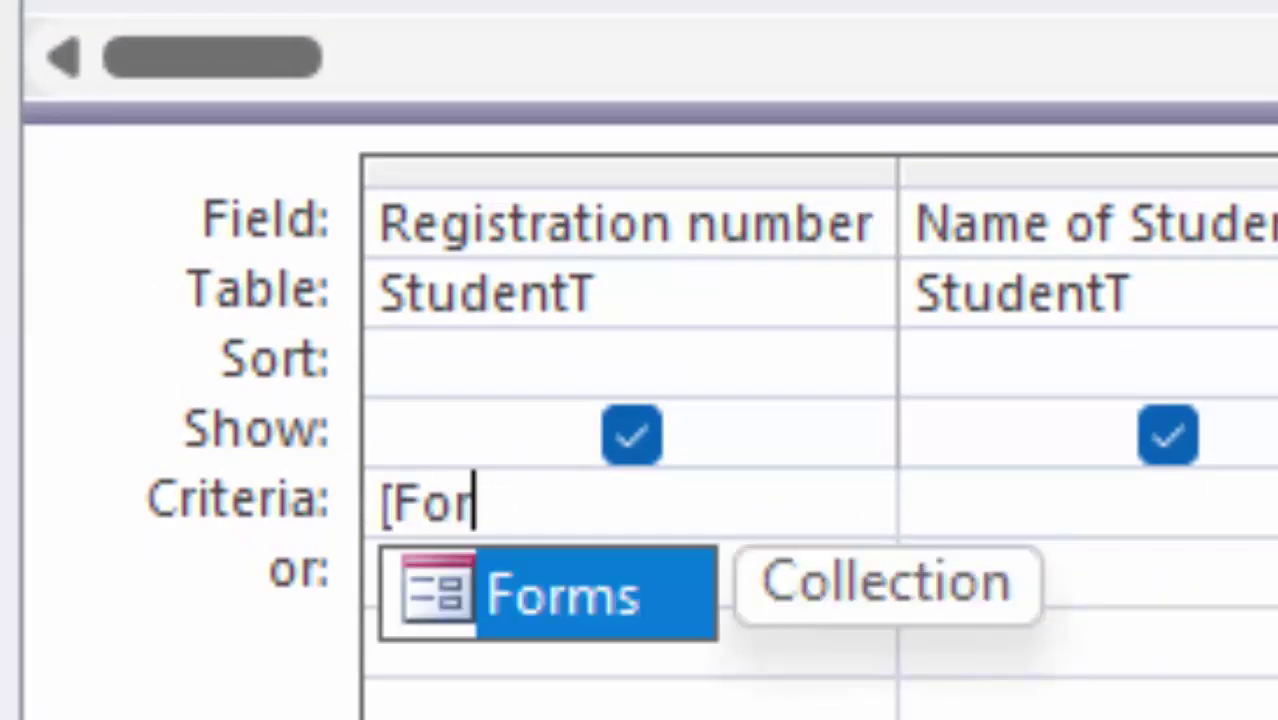
{"action": "type", "text": "ms]"}
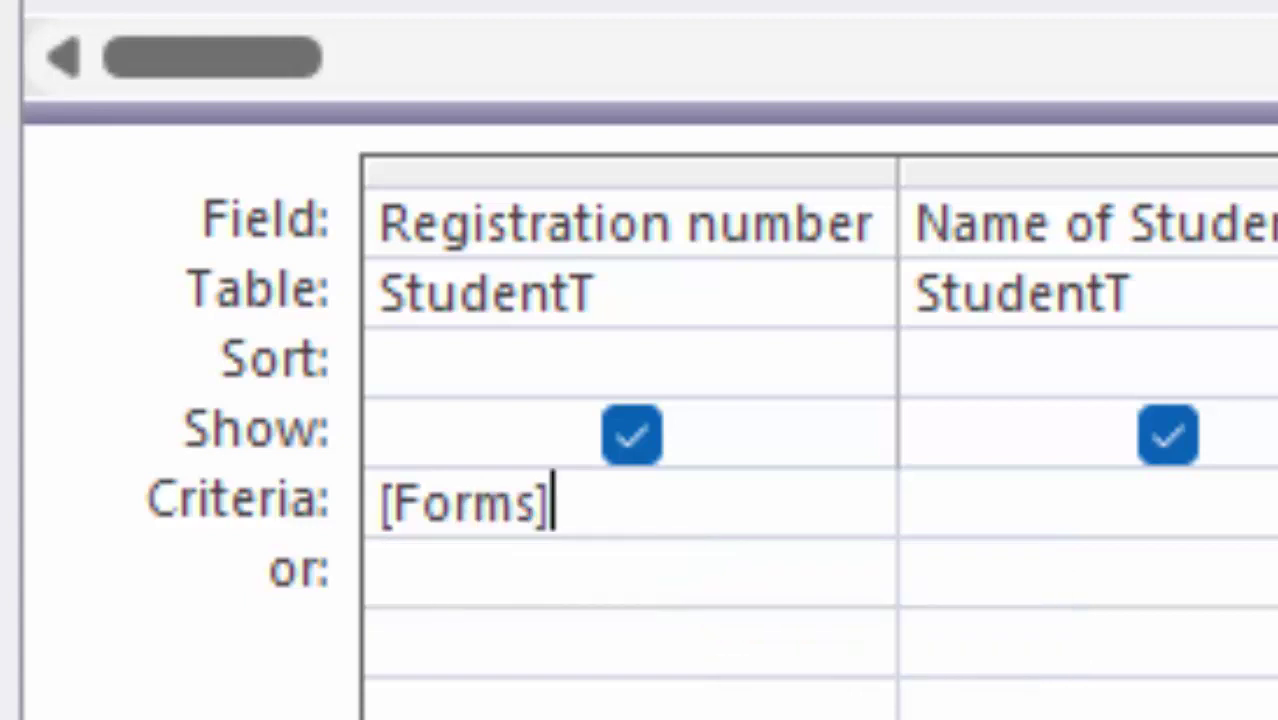
{"action": "type", "text": "!"}
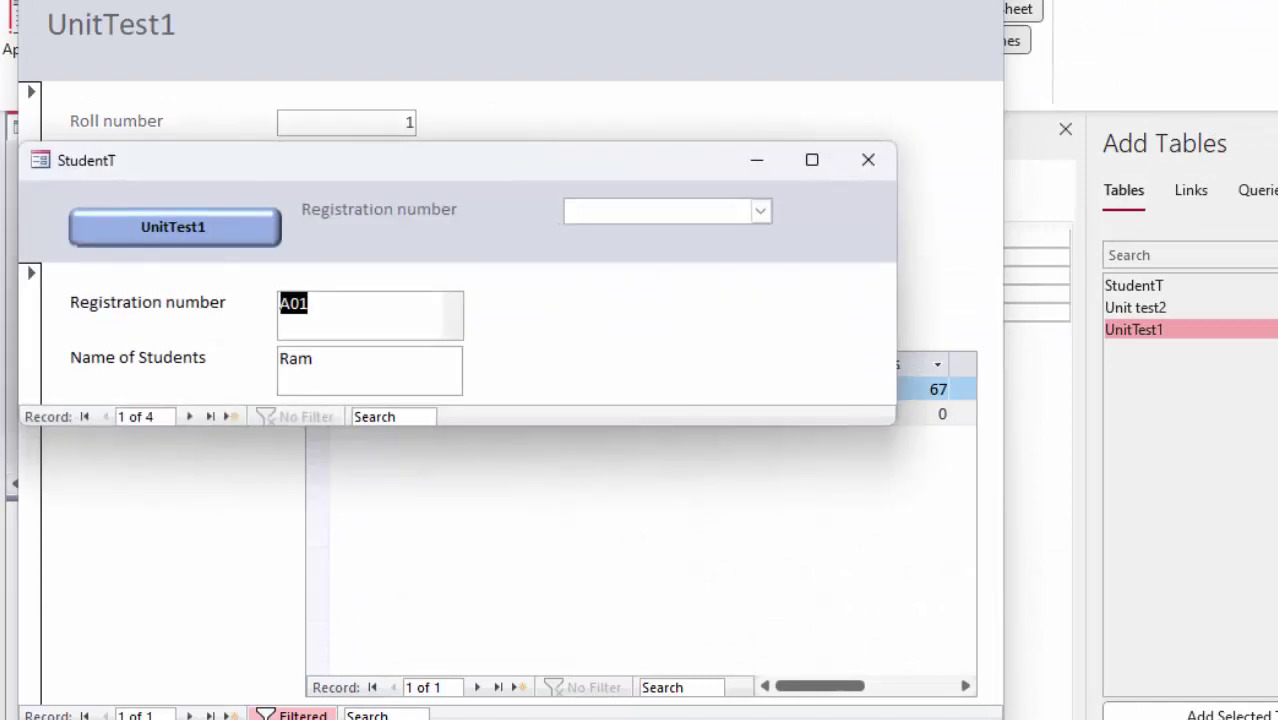
{"action": "left_click", "coordinate": [866, 161]}
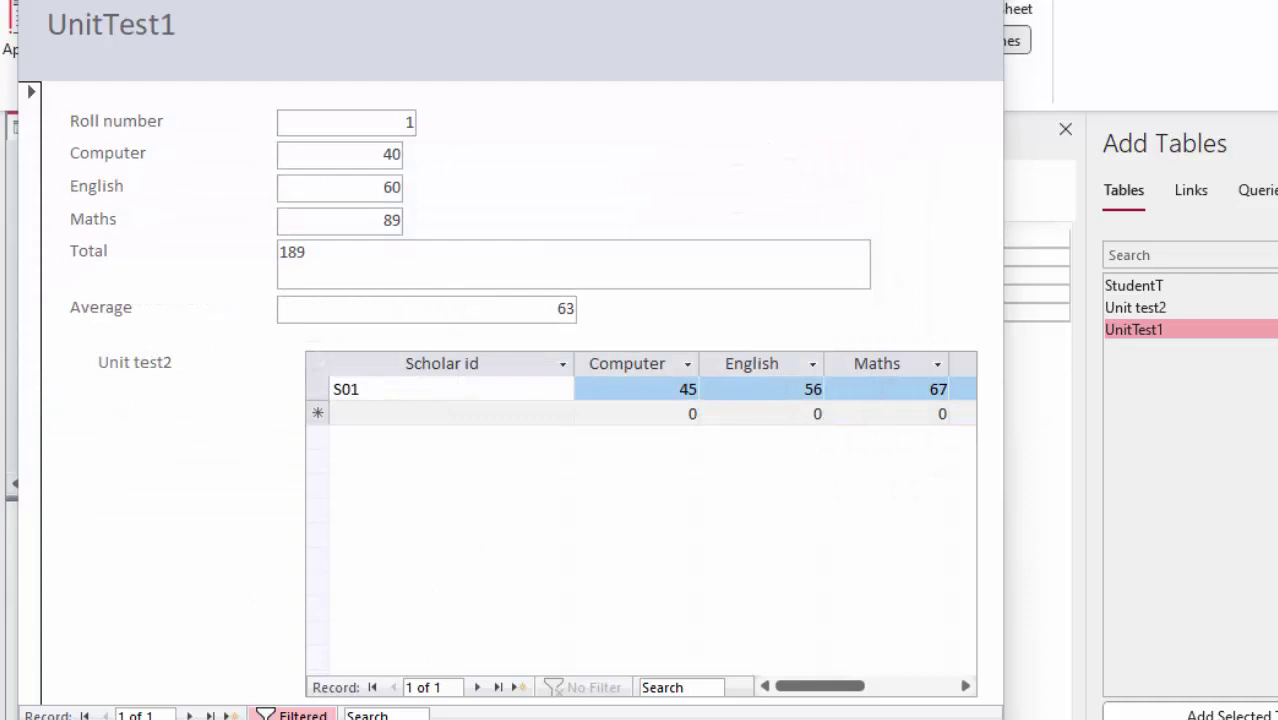
{"action": "right_click", "coordinate": [3, 322]}
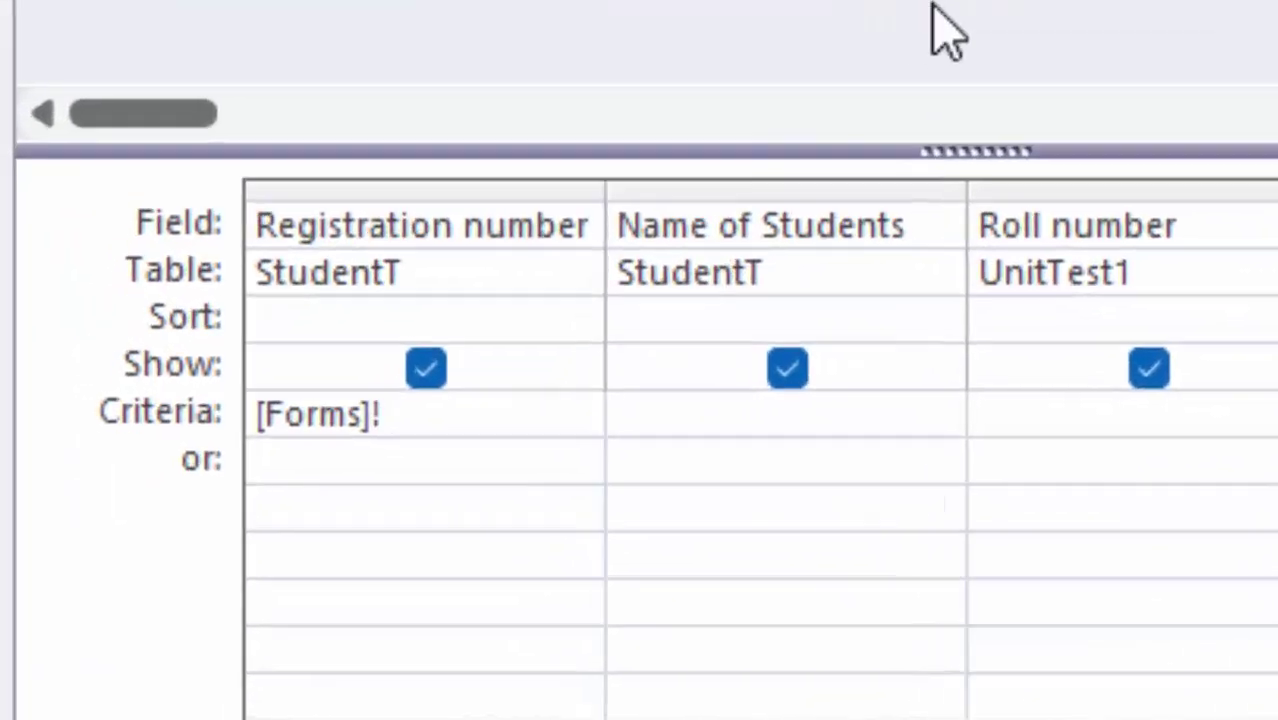
Step: Complete the criterion as [Forms]![StudentT]![Registration number] and save the query
{"action": "type", "text": "["}
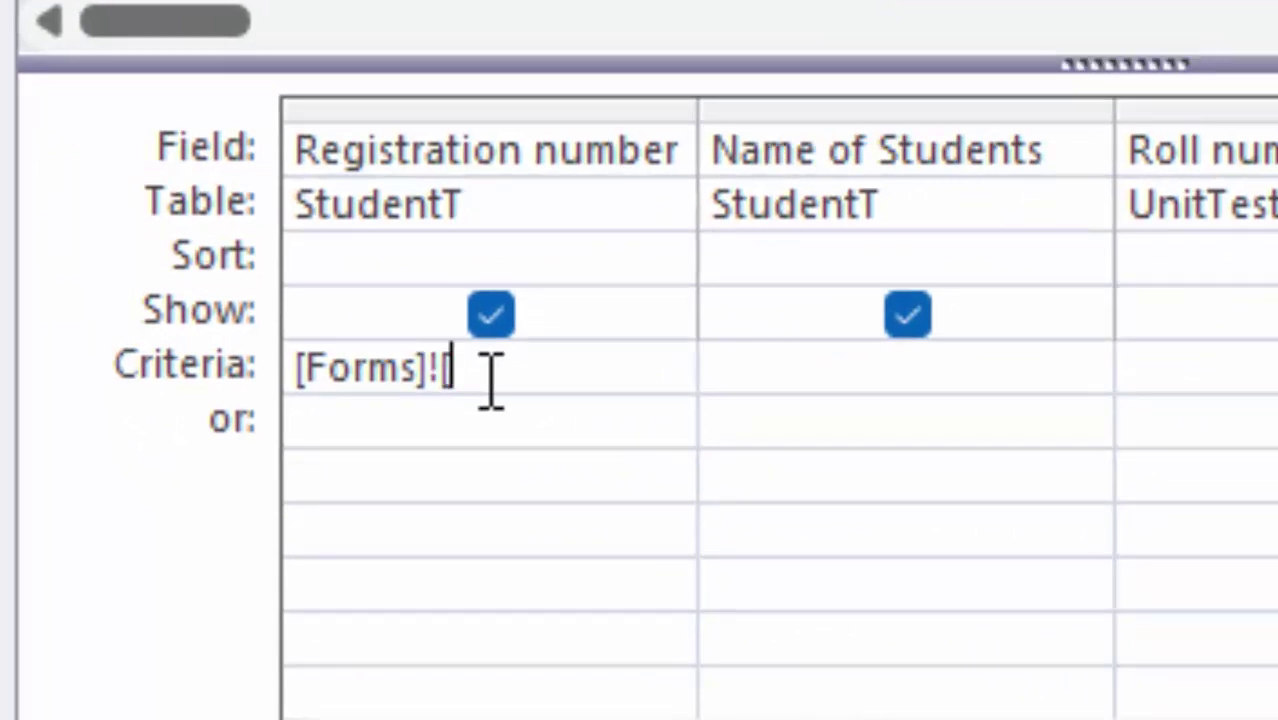
{"action": "key", "text": "Tab"}
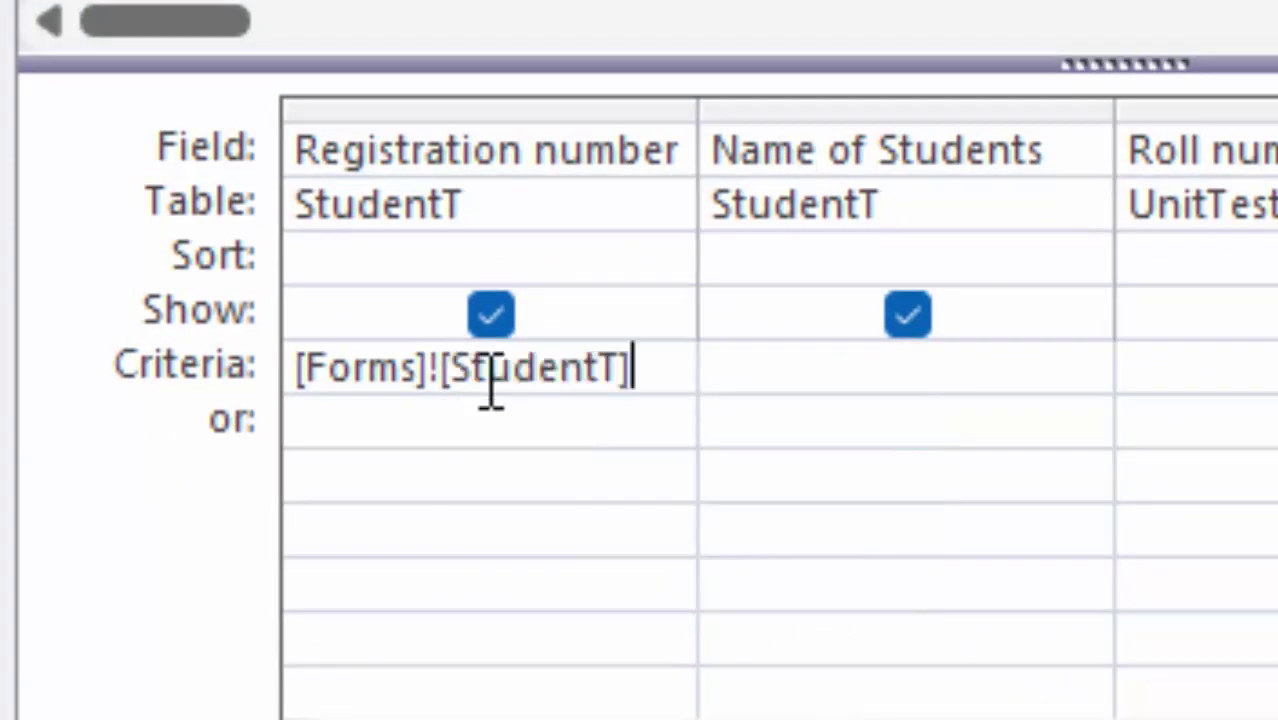
{"action": "type", "text": "!["}
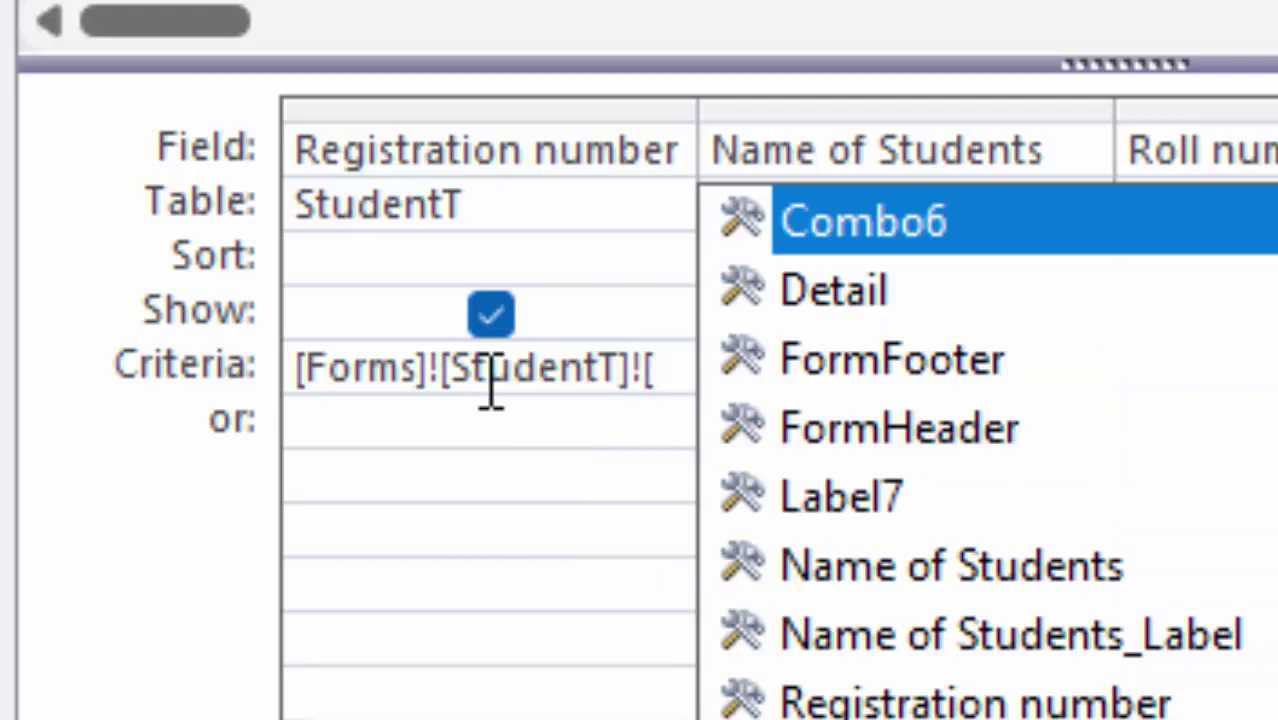
{"action": "type", "text": "Reg"}
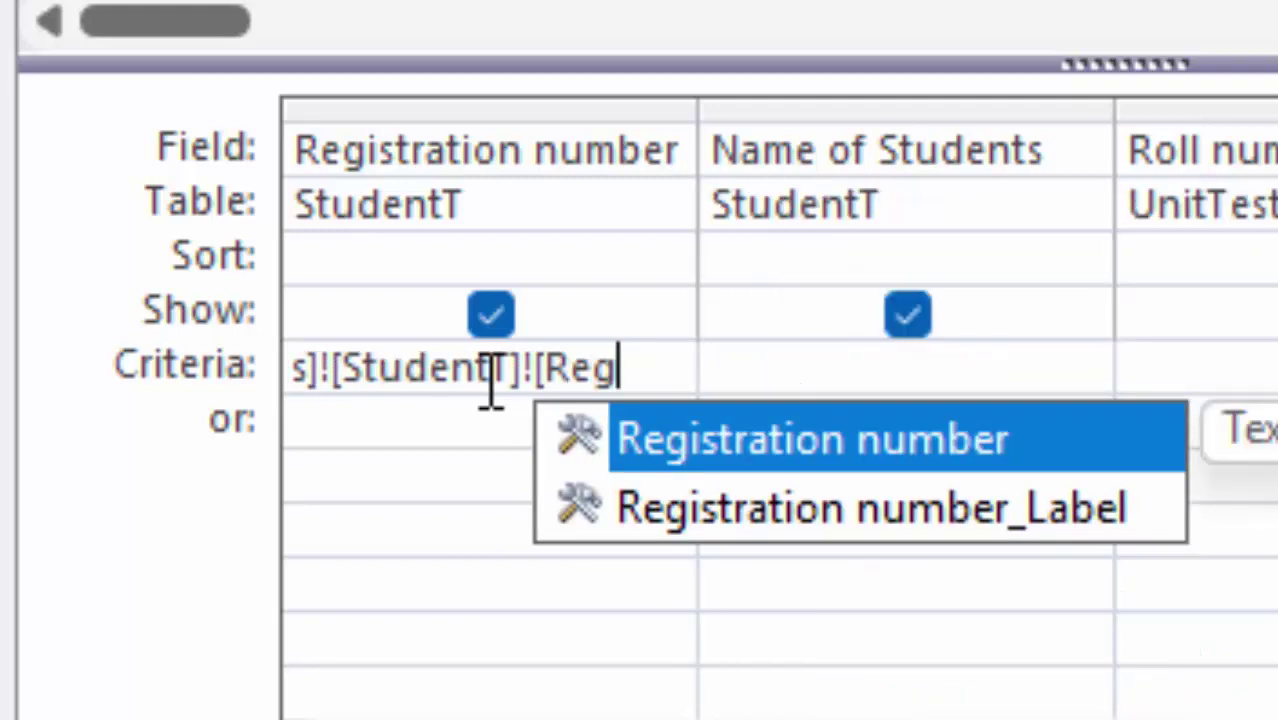
{"action": "key", "text": "Tab"}
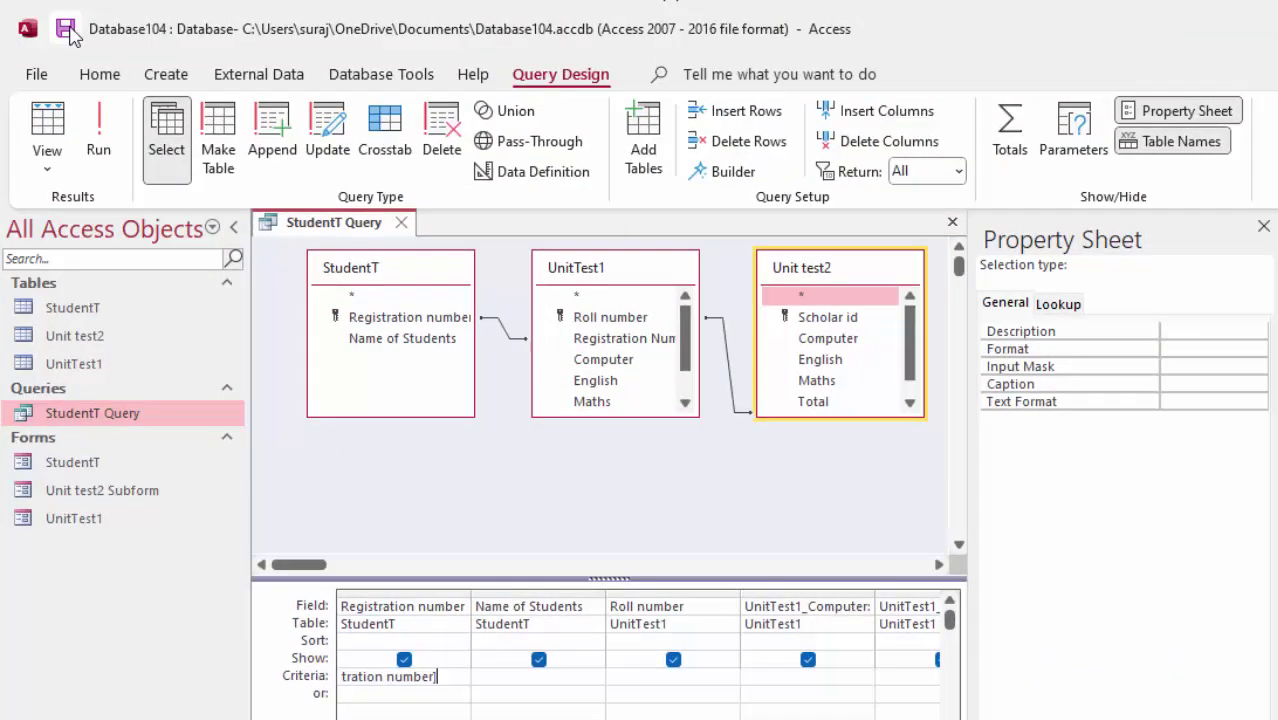
{"action": "left_click", "coordinate": [67, 30]}
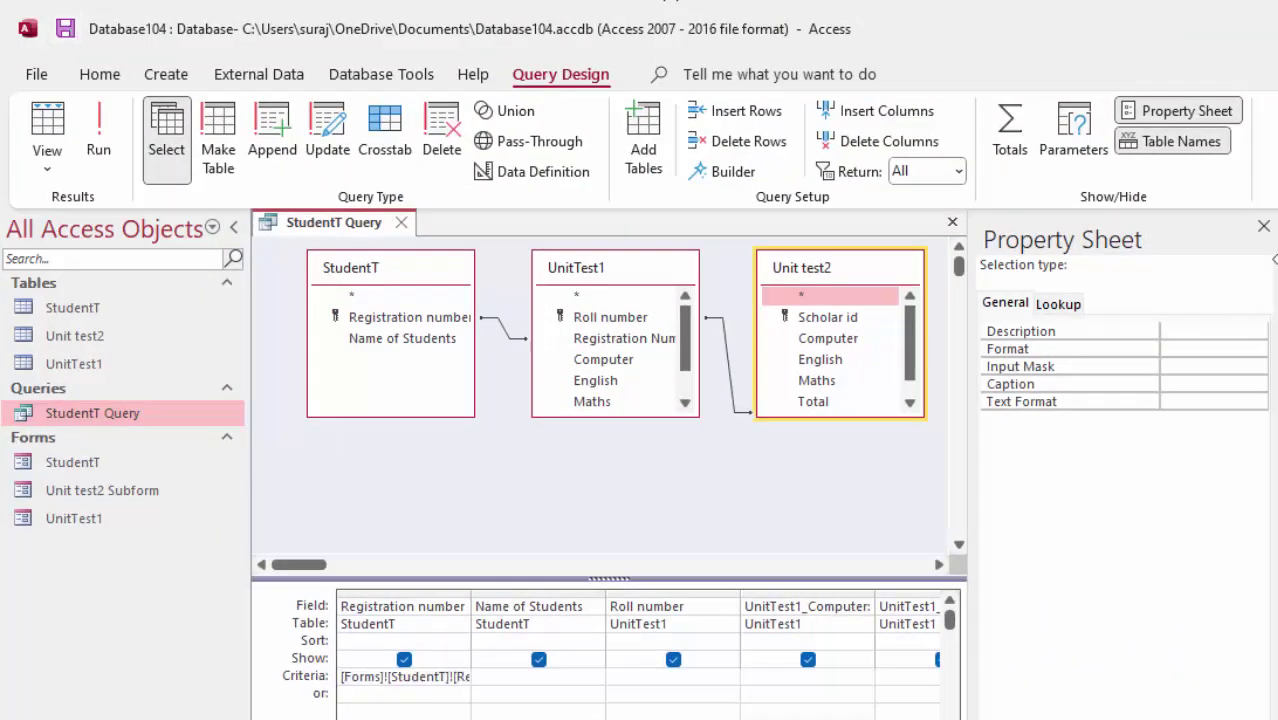
Step: Close the Property Sheet and query design, run StudentT Query, and cancel the parameter prompt
{"action": "left_click", "coordinate": [1263, 226]}
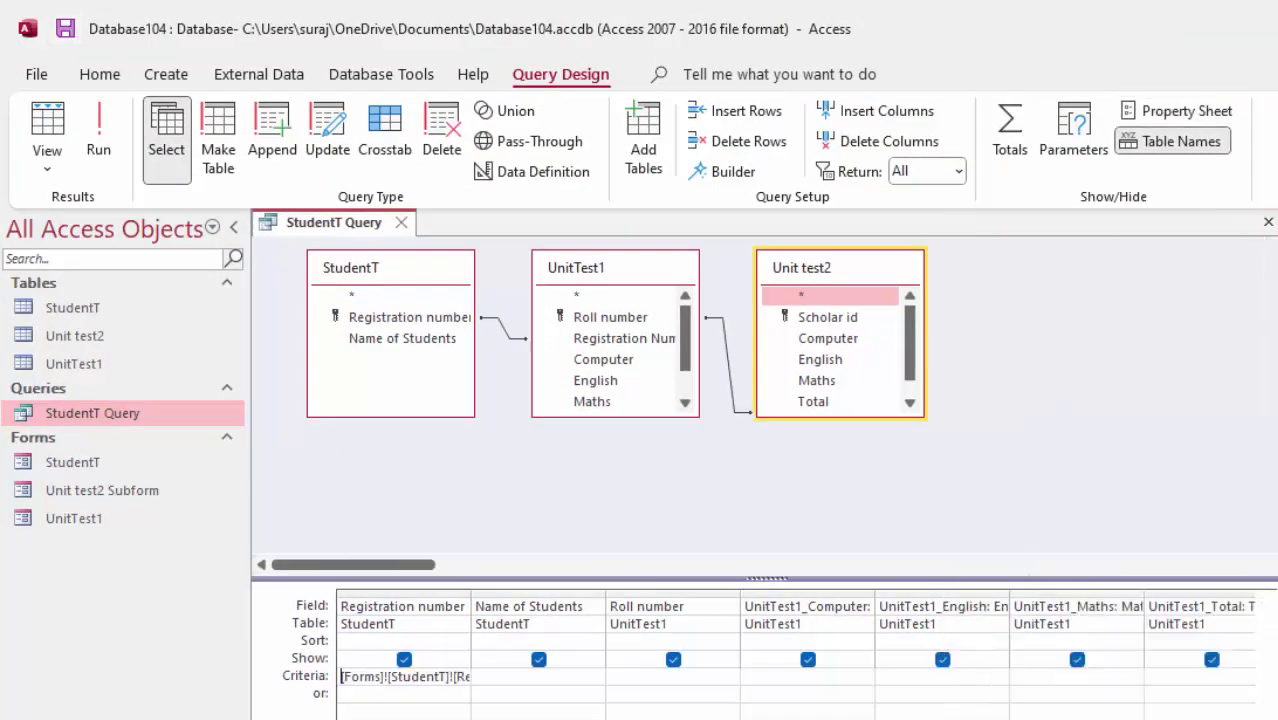
{"action": "left_click", "coordinate": [401, 222]}
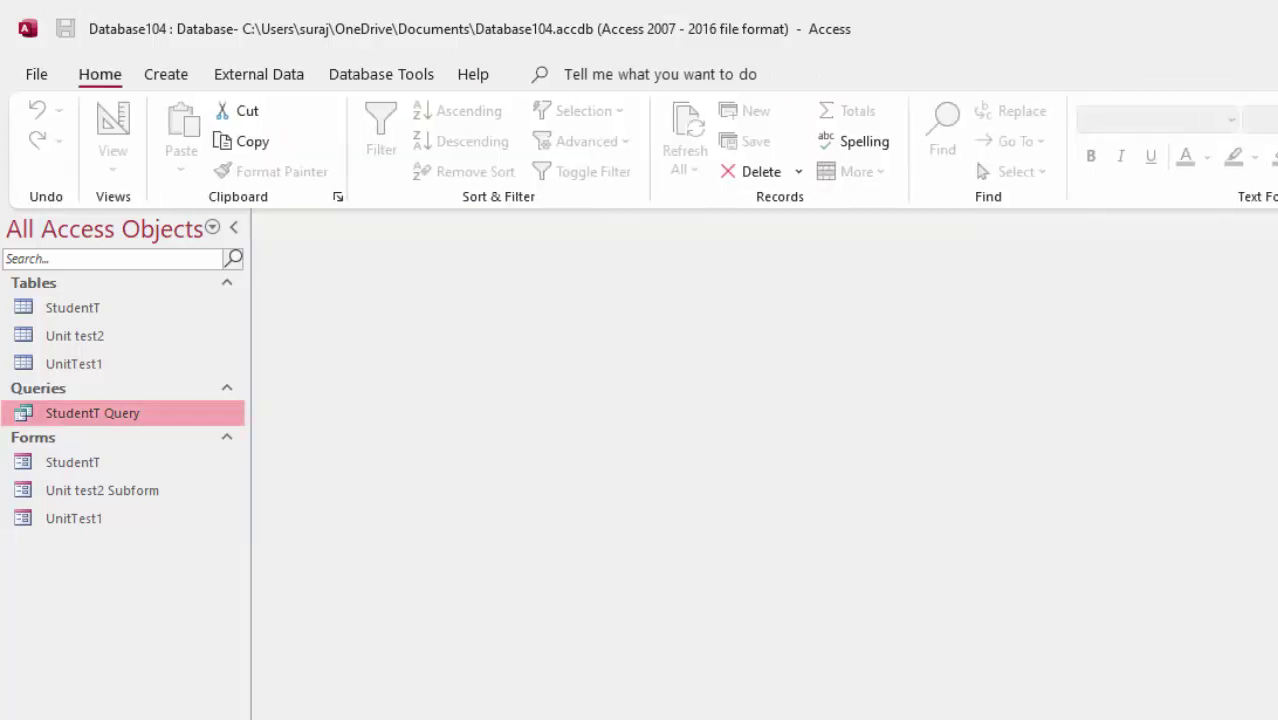
{"action": "double_click", "coordinate": [148, 414]}
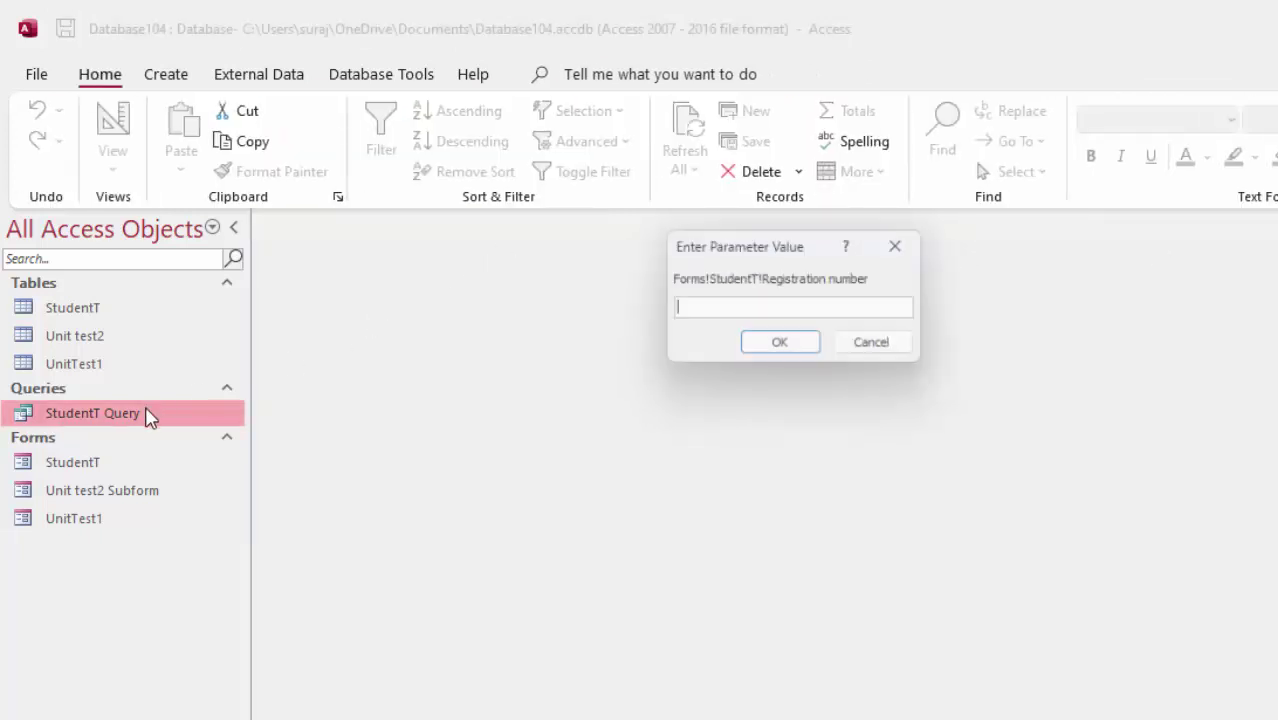
{"action": "left_click", "coordinate": [910, 248]}
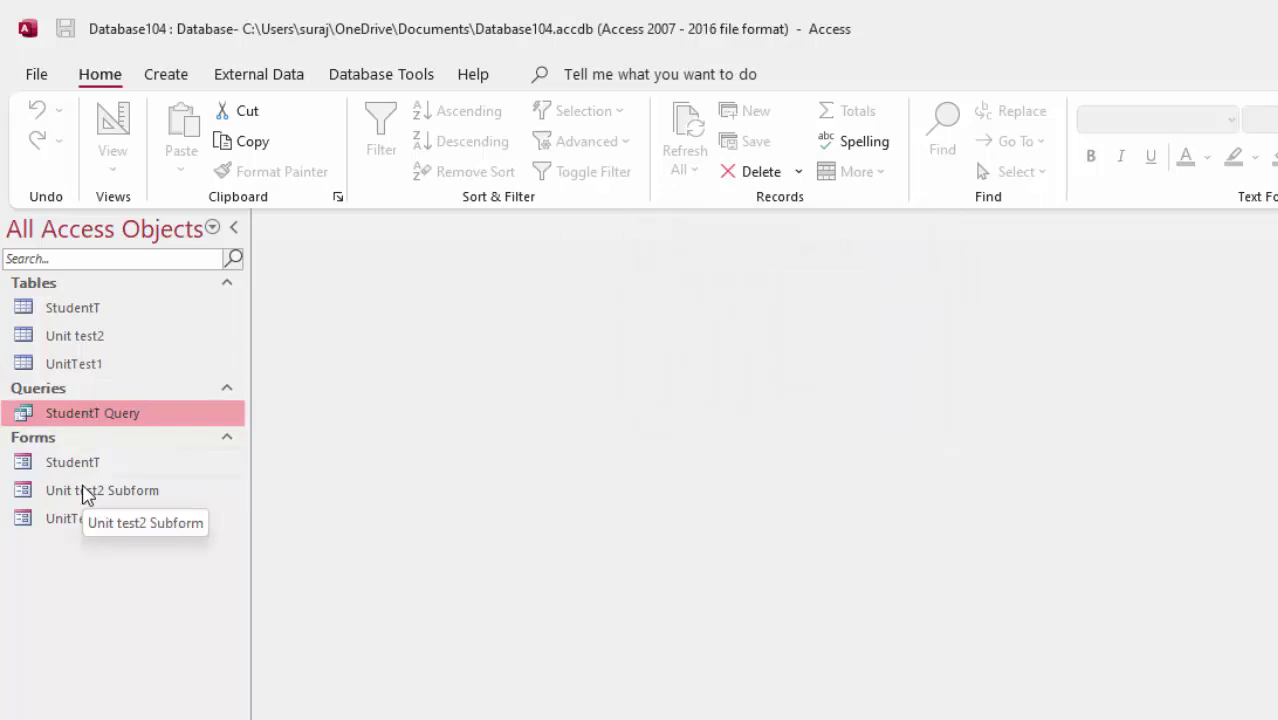
Step: Open the StudentT form on A02, review its UnitTest1 marks (Total 210, Average 70), then close them
{"action": "double_click", "coordinate": [86, 464]}
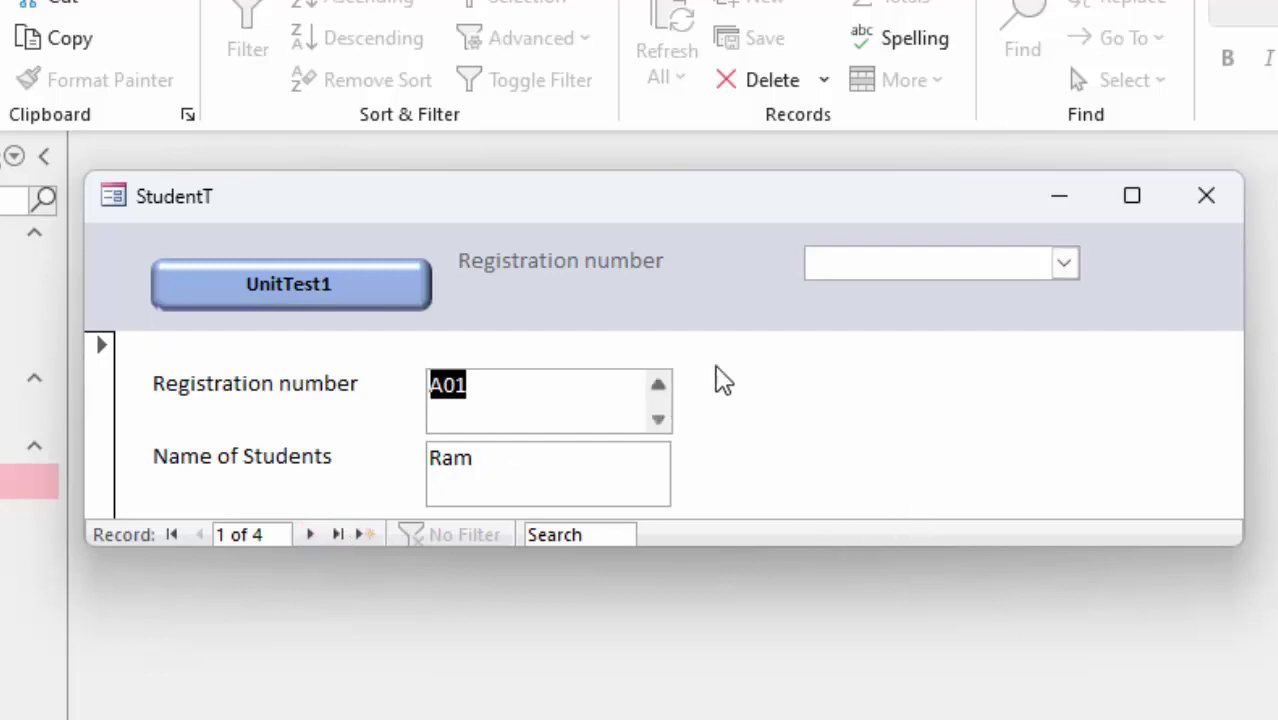
{"action": "left_click", "coordinate": [1066, 265]}
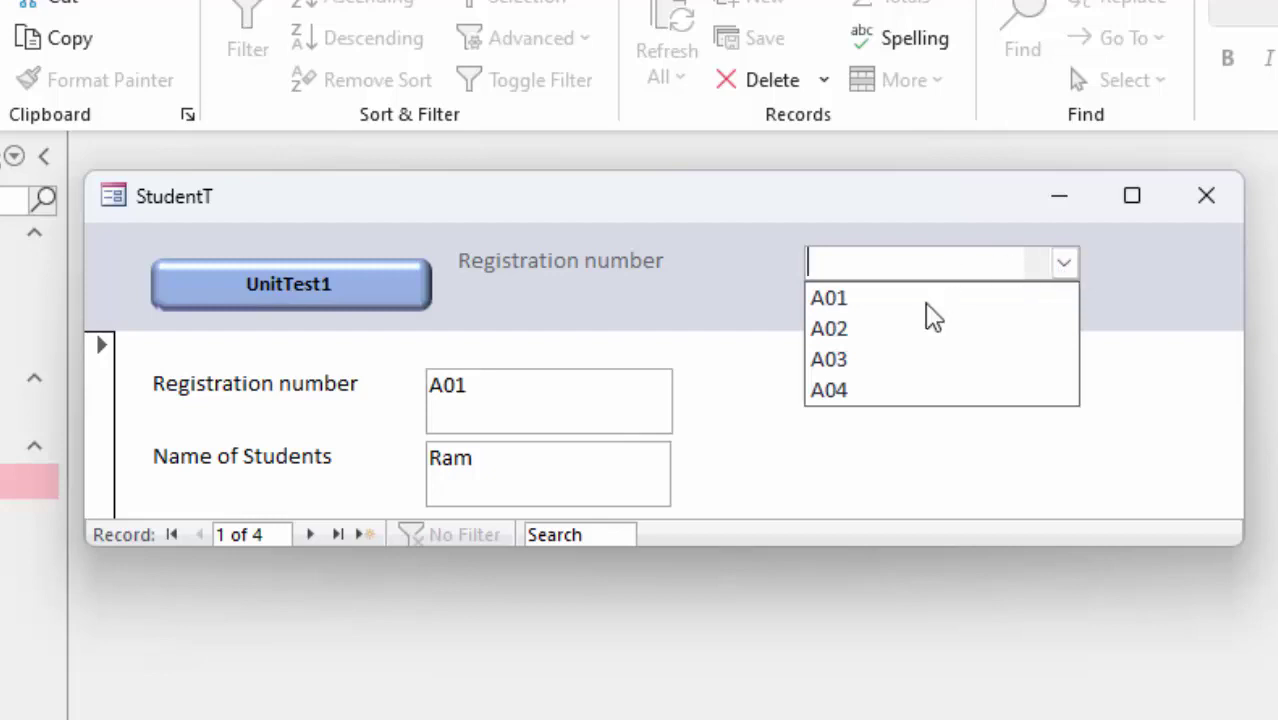
{"action": "left_click", "coordinate": [913, 326]}
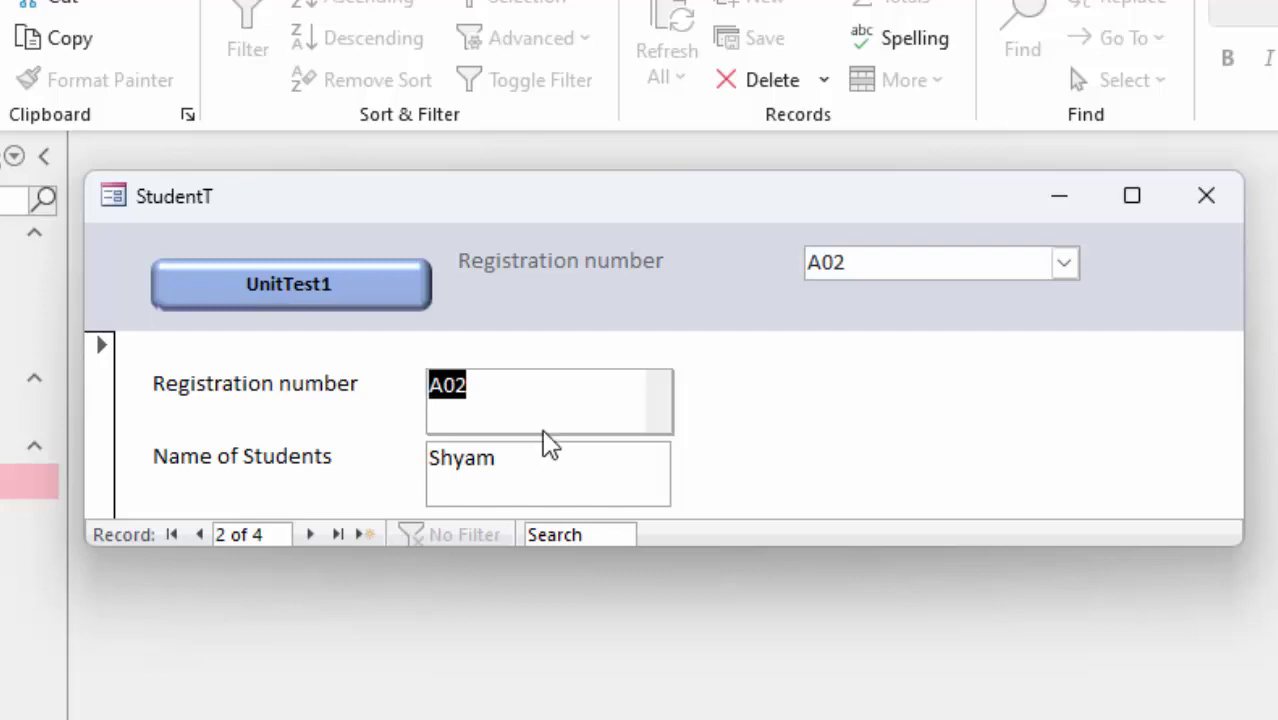
{"action": "left_click", "coordinate": [260, 272]}
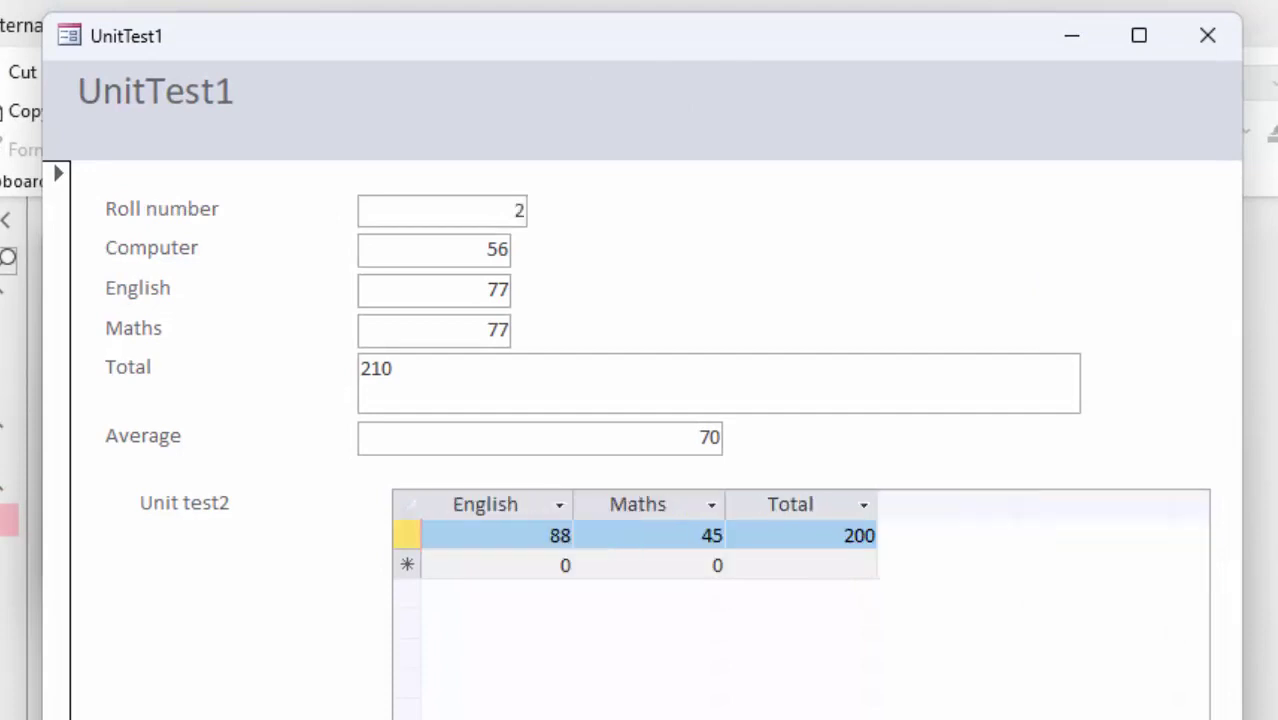
{"action": "left_click", "coordinate": [441, 535]}
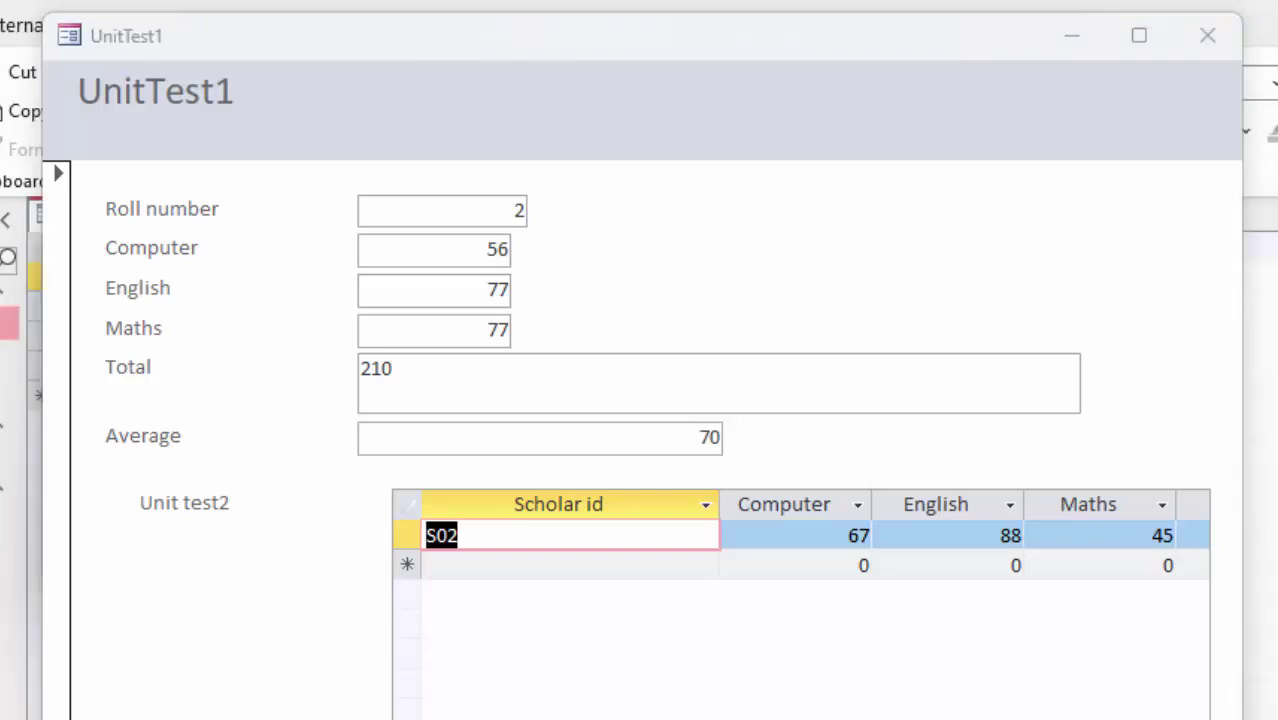
{"action": "left_click", "coordinate": [1209, 38]}
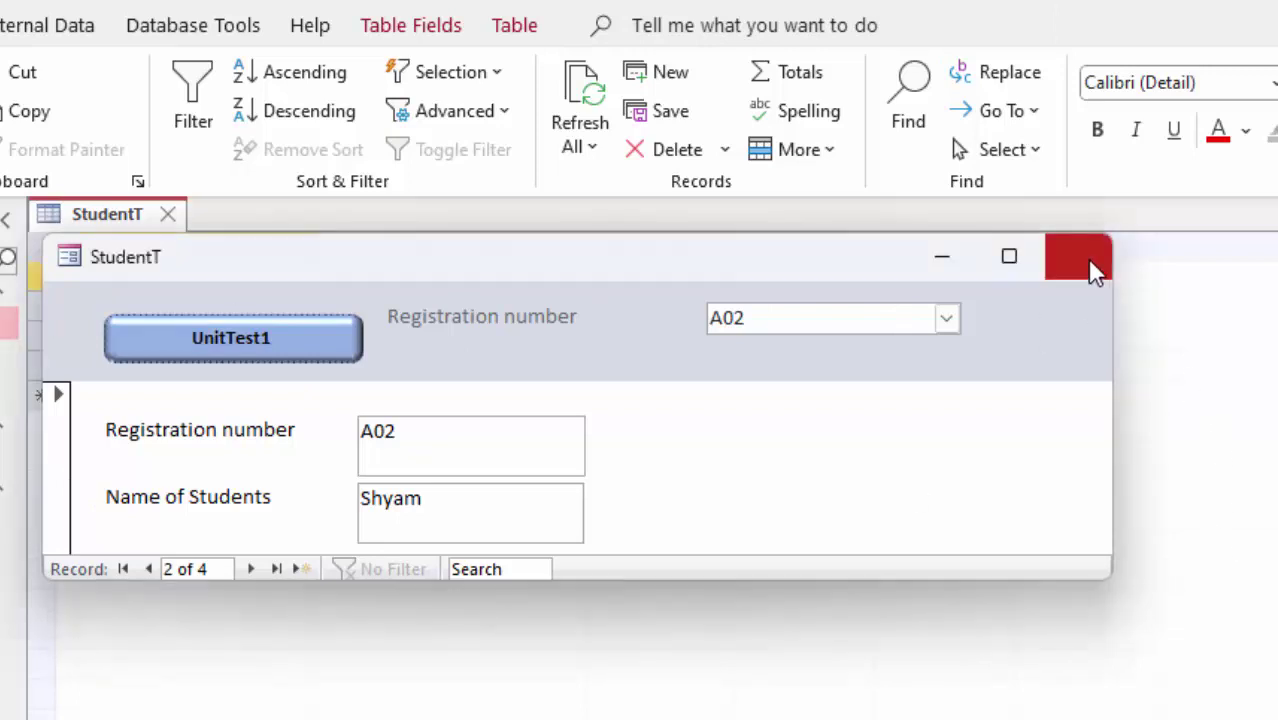
Step: Close the StudentT form and expand student A01's related unit test records
{"action": "left_click", "coordinate": [1080, 258]}
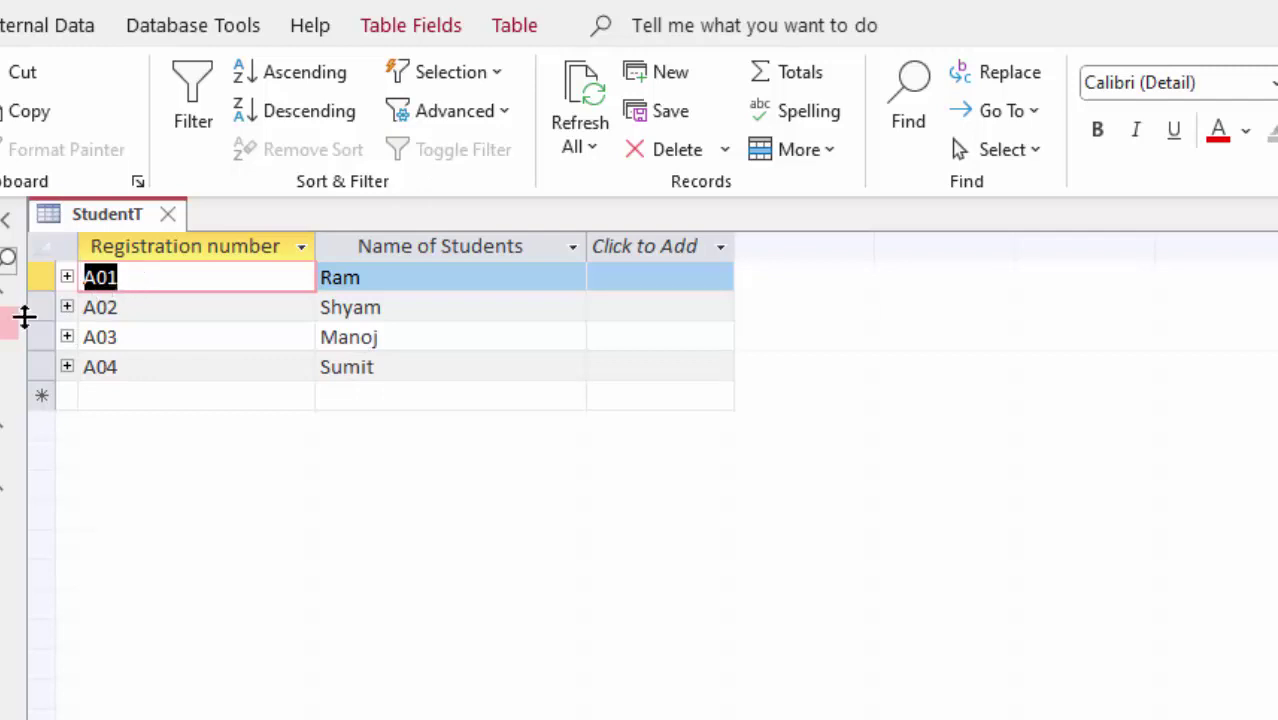
{"action": "left_click", "coordinate": [66, 278]}
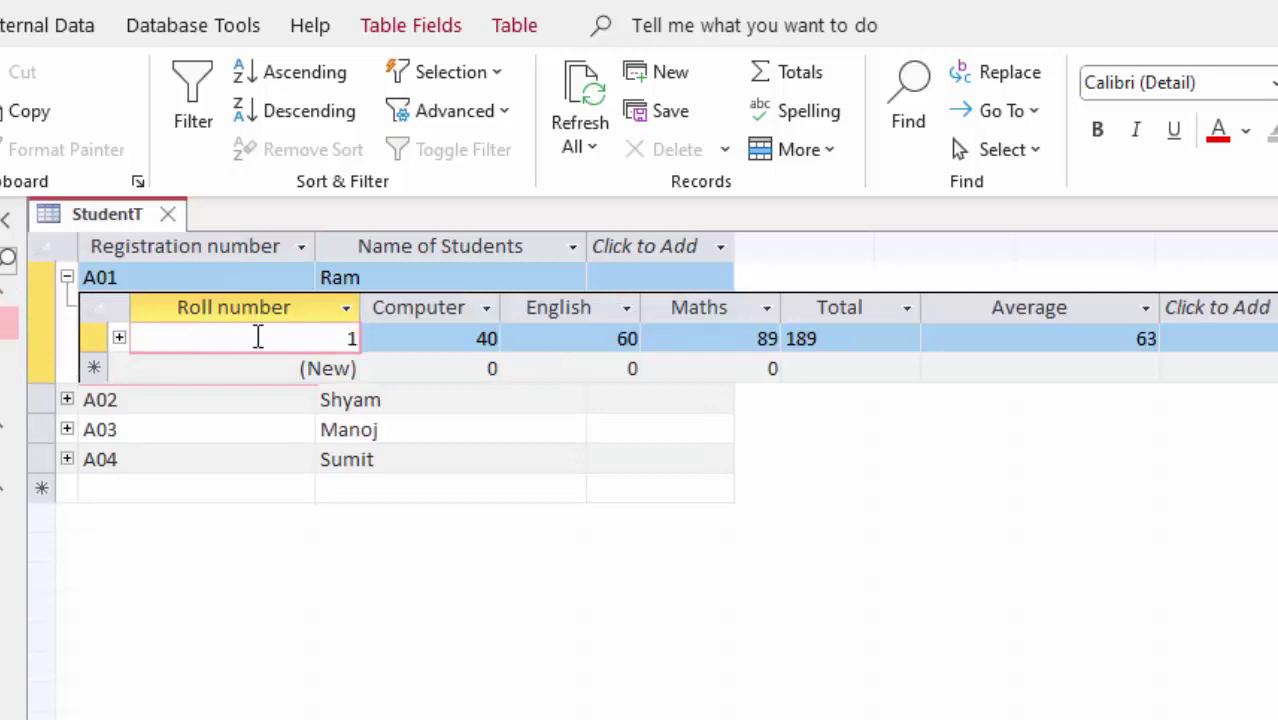
{"action": "left_click", "coordinate": [309, 332]}
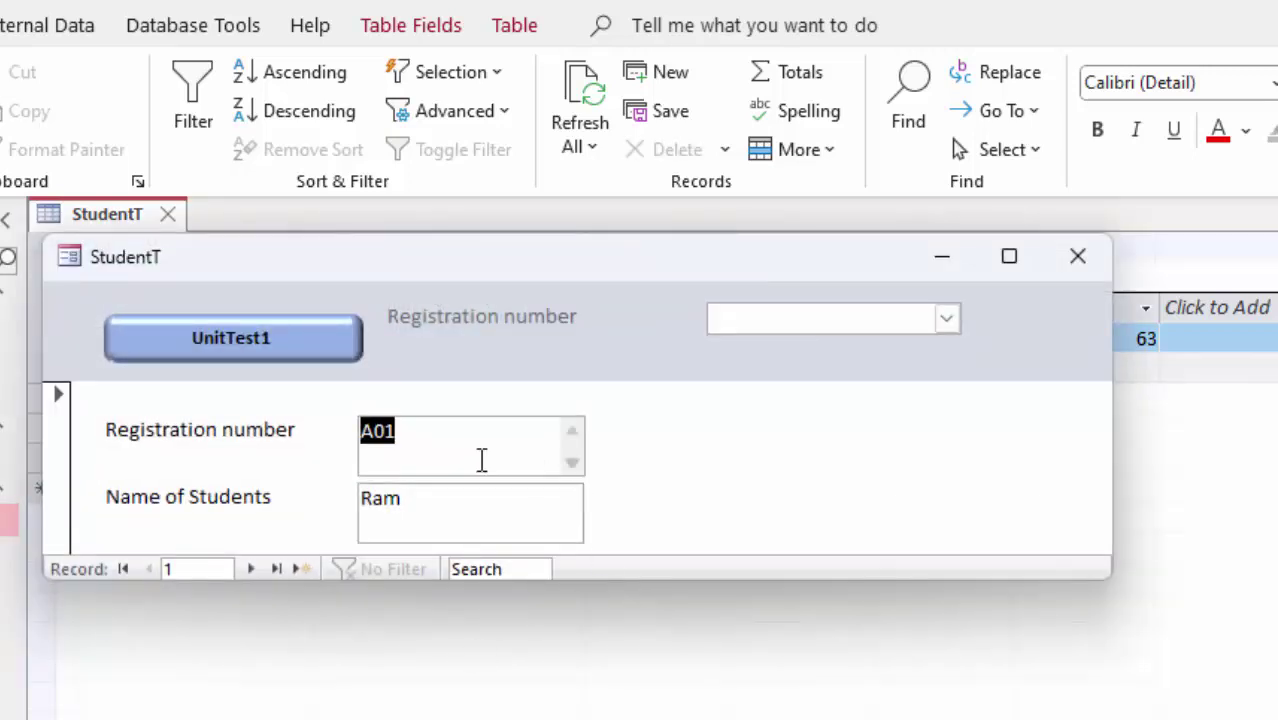
Step: Show A02, Shyam, in the StudentT form, view his UnitTest1 marks, then close that form
{"action": "left_click", "coordinate": [945, 320]}
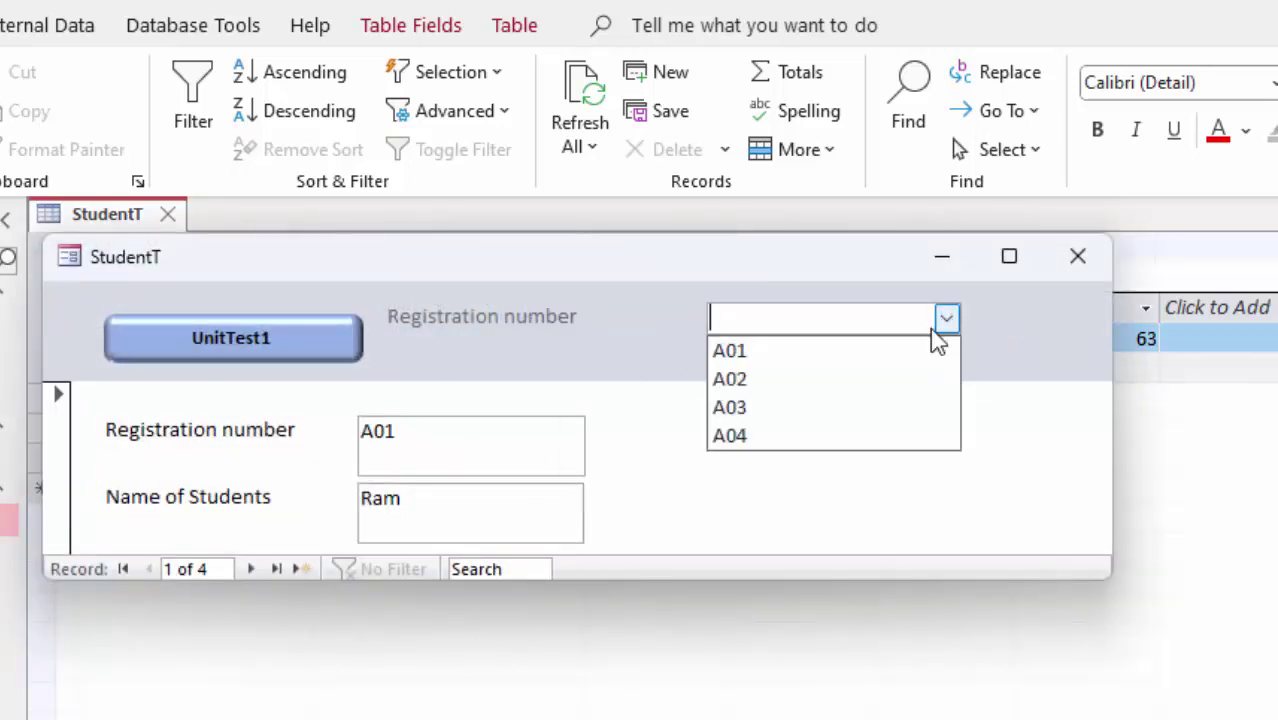
{"action": "left_click", "coordinate": [880, 381]}
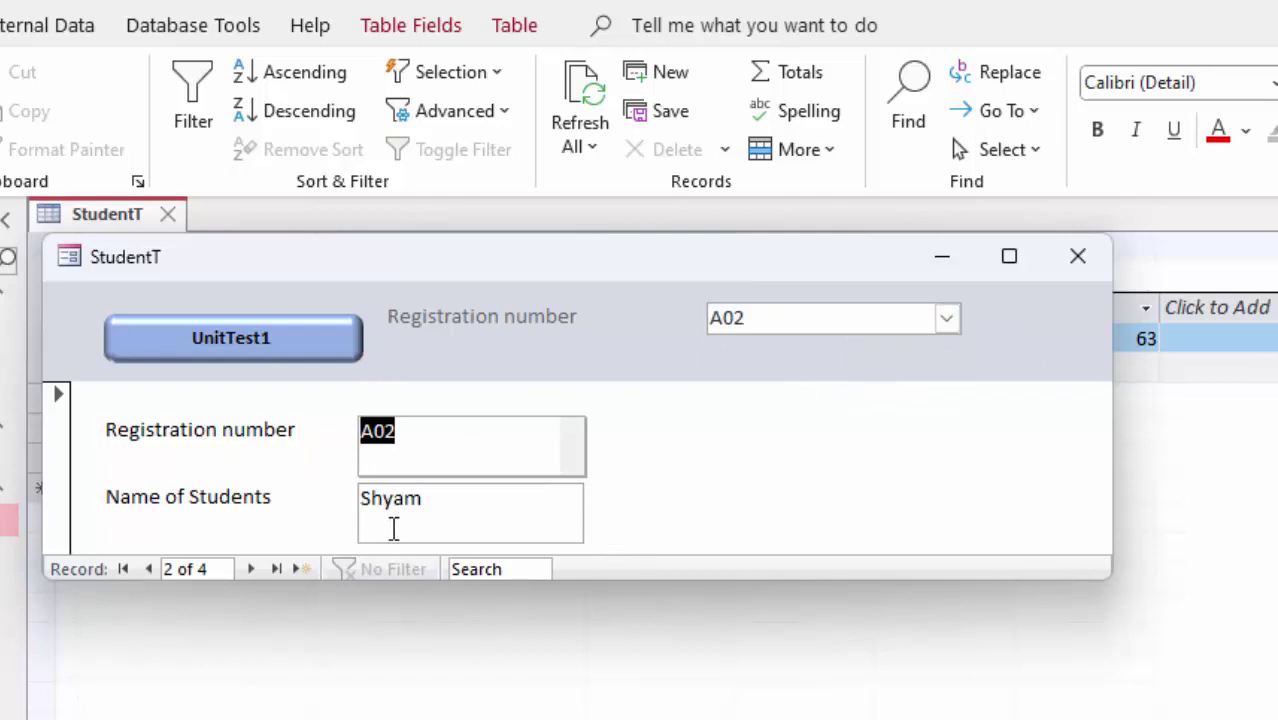
{"action": "left_click", "coordinate": [296, 360]}
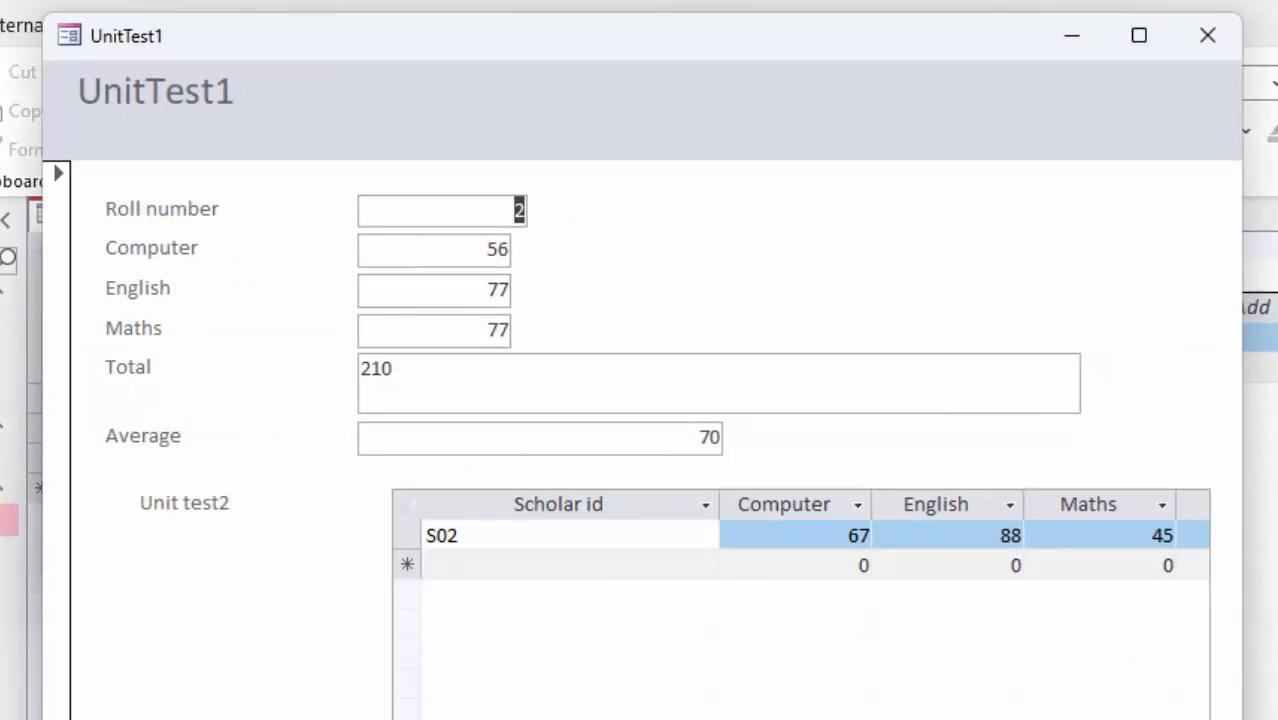
{"action": "key", "text": "shift+Tab"}
{"action": "key", "text": "Home"}
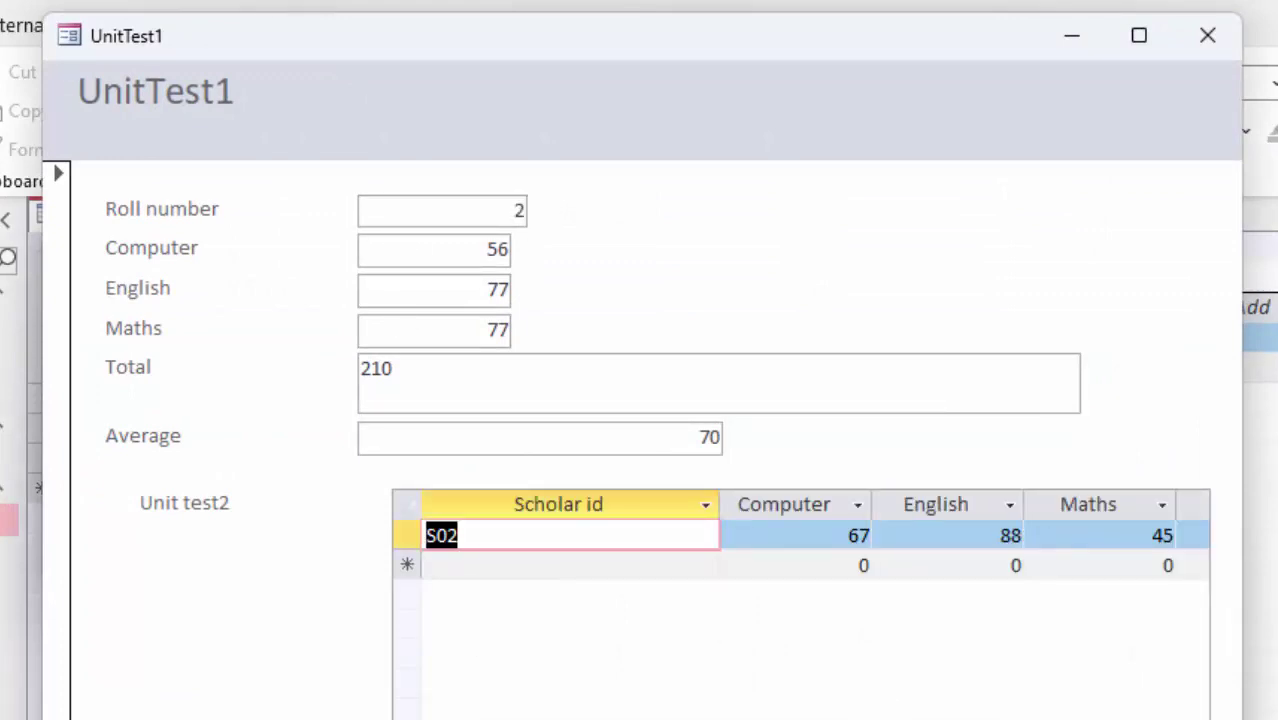
{"action": "left_click", "coordinate": [1207, 35]}
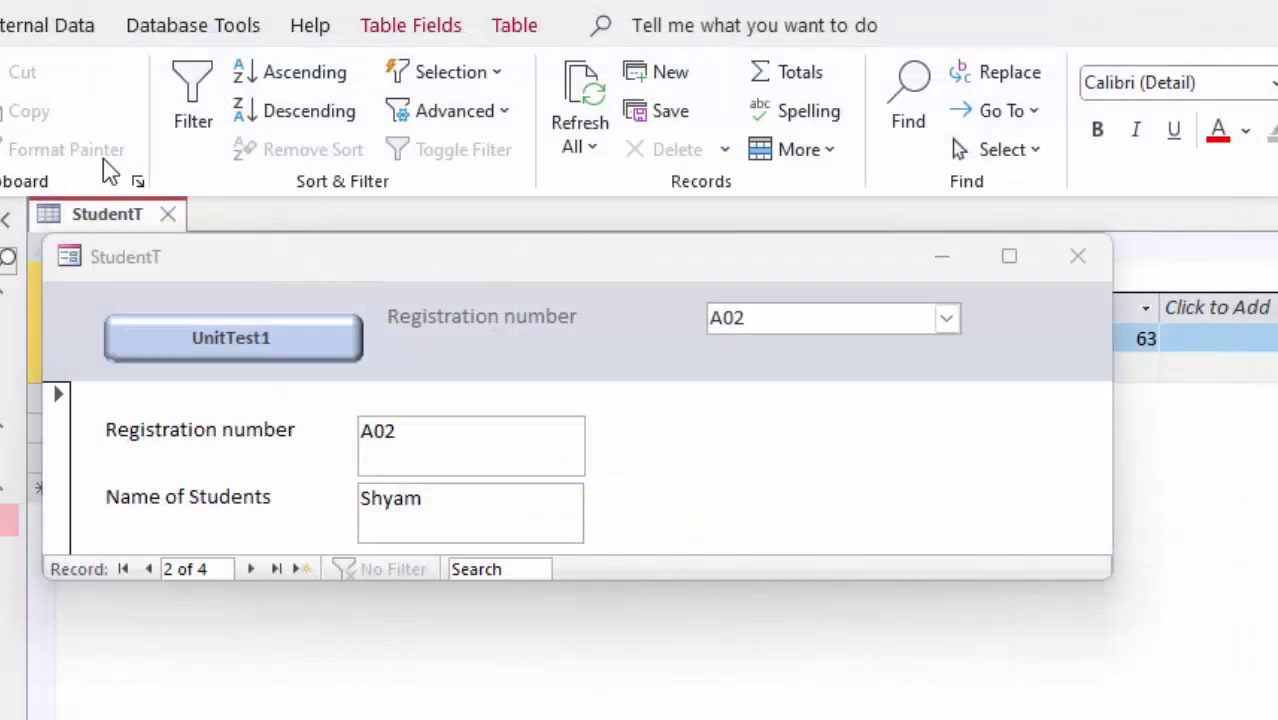
Step: Start the Report Wizard and switch its source to StudentT Query, discarding the StudentT fields
{"action": "left_click", "coordinate": [5, 25]}
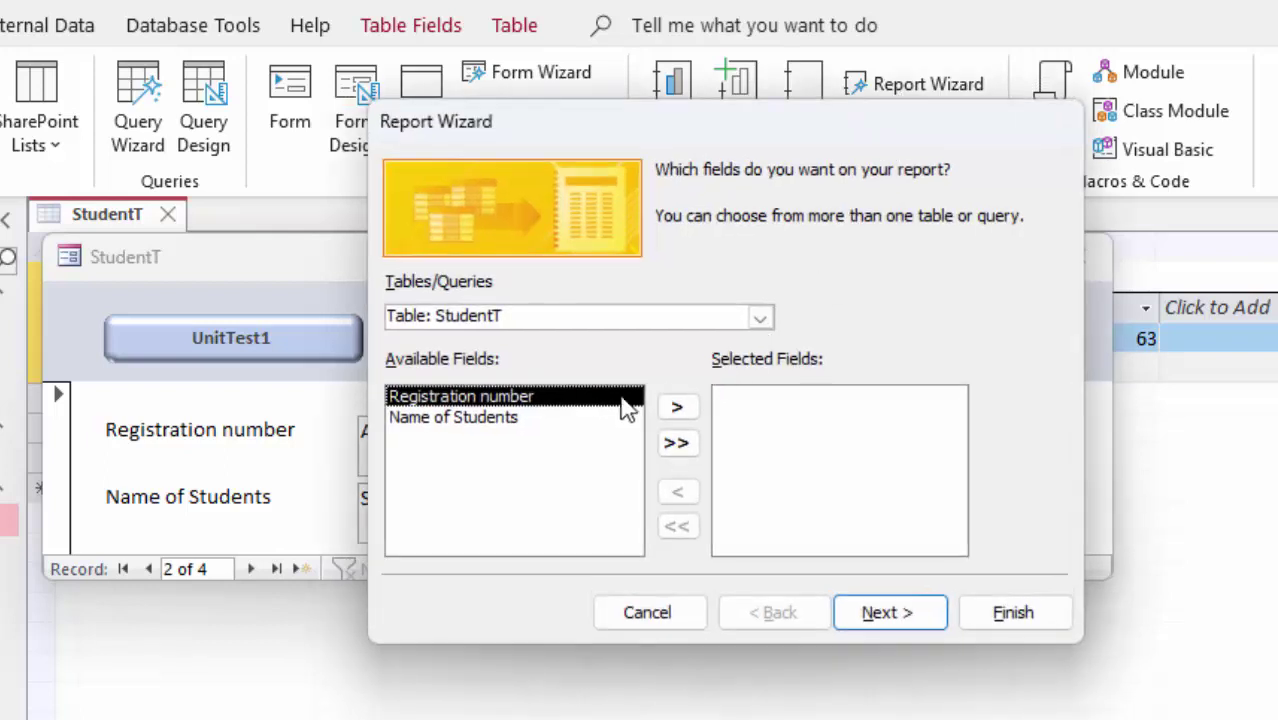
{"action": "left_click", "coordinate": [686, 410]}
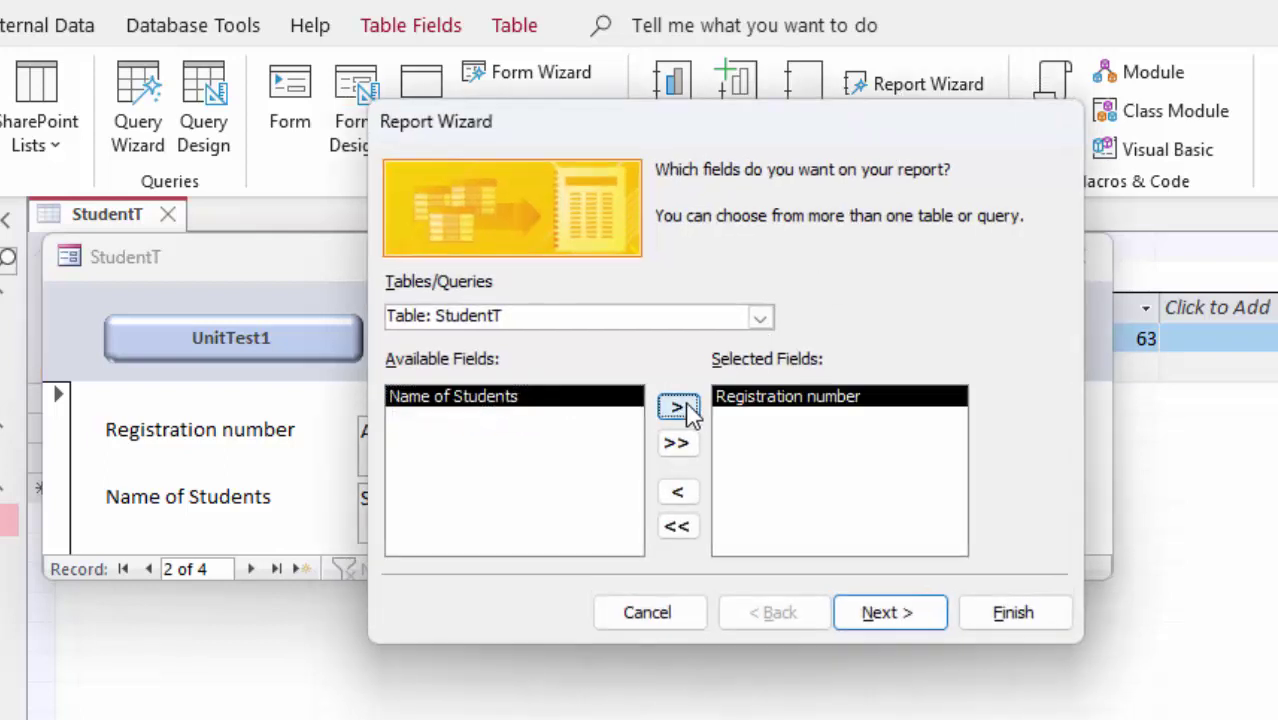
{"action": "left_click", "coordinate": [688, 410]}
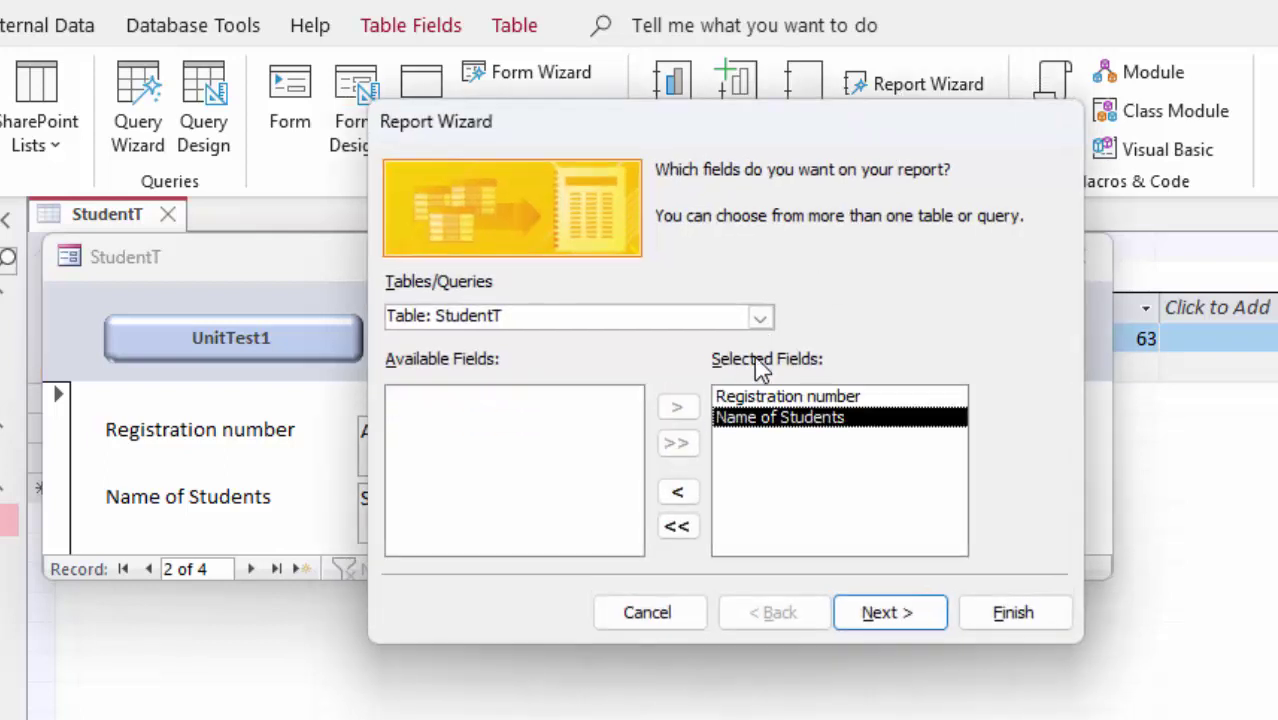
{"action": "left_click", "coordinate": [761, 320]}
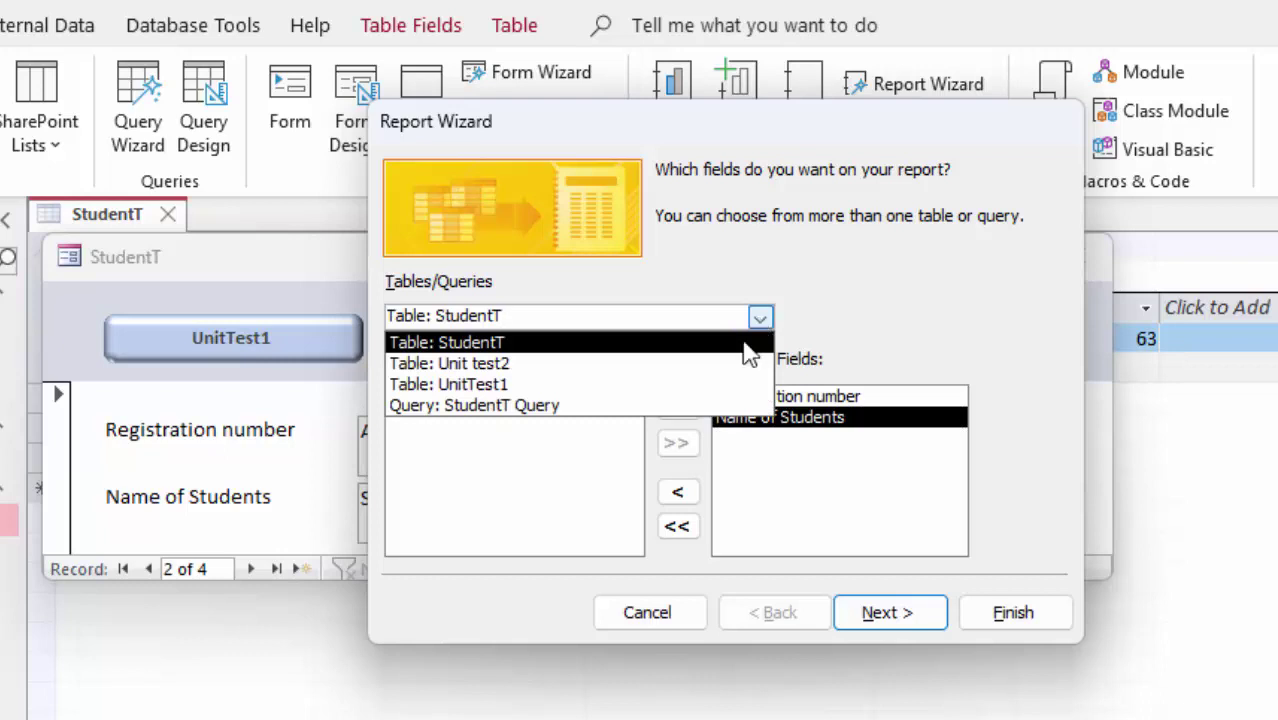
{"action": "left_click", "coordinate": [680, 491]}
{"action": "left_click", "coordinate": [682, 491]}
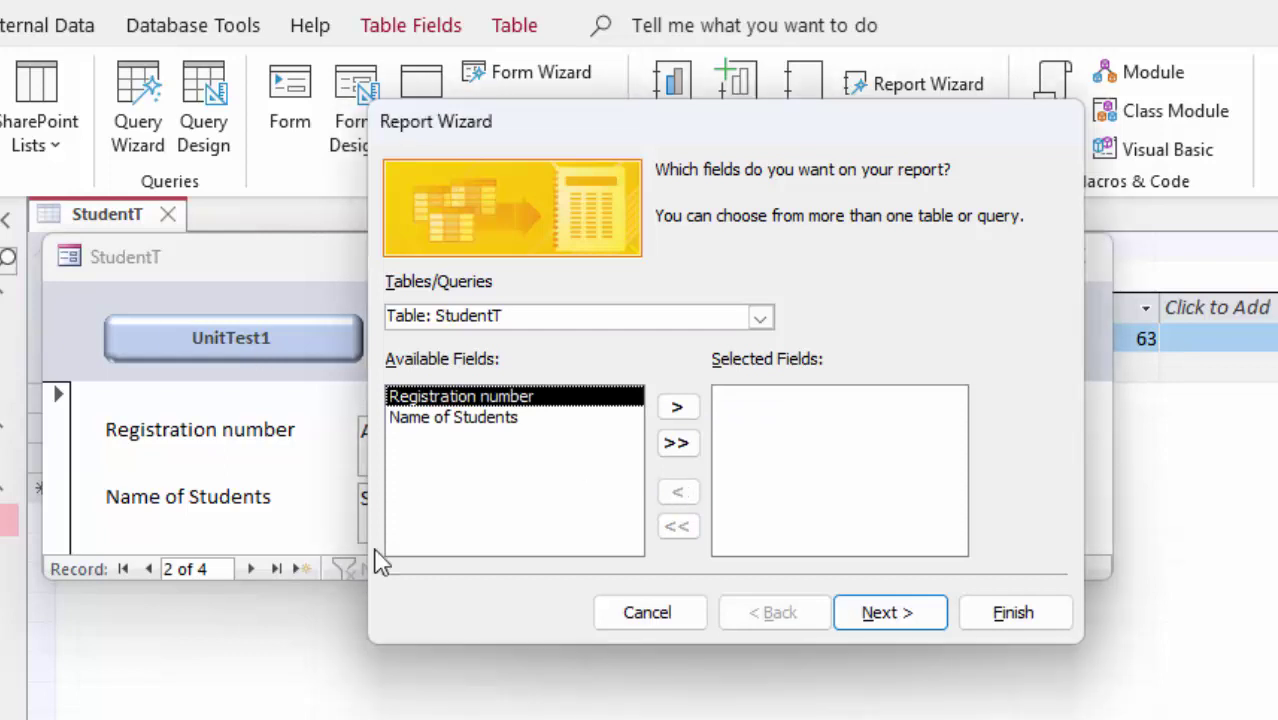
{"action": "left_click", "coordinate": [760, 318]}
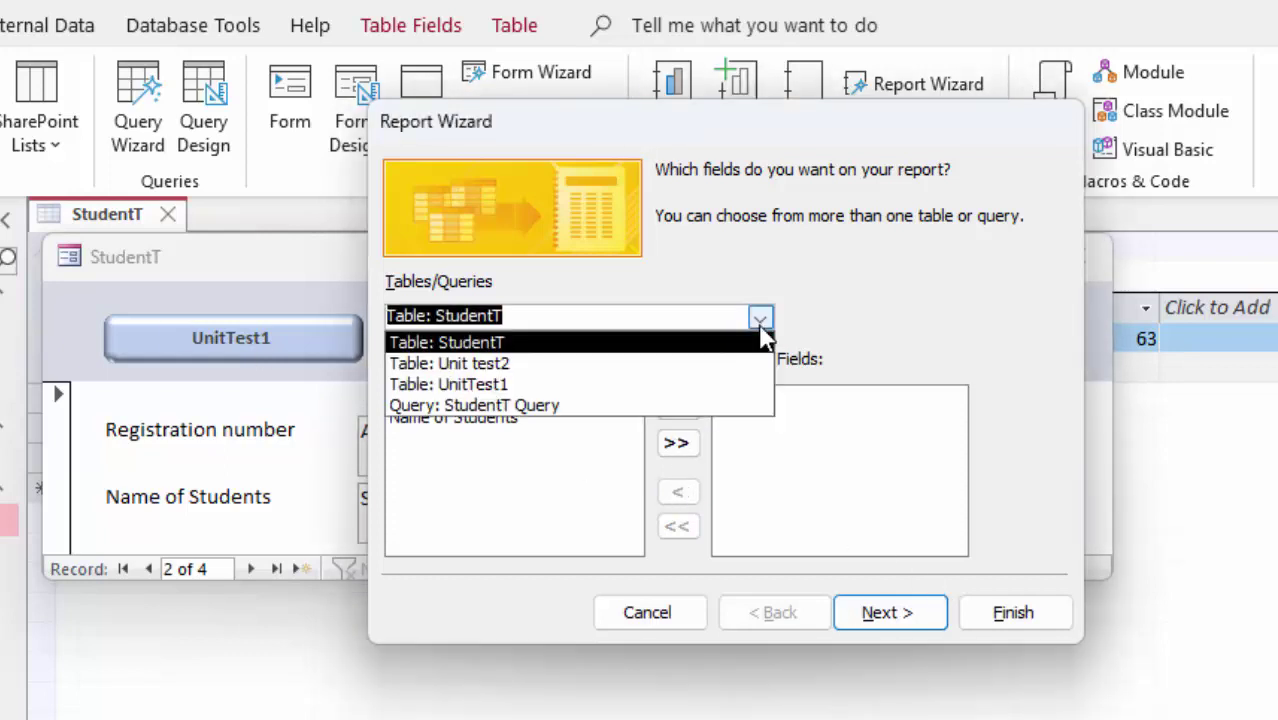
{"action": "left_click", "coordinate": [640, 405]}
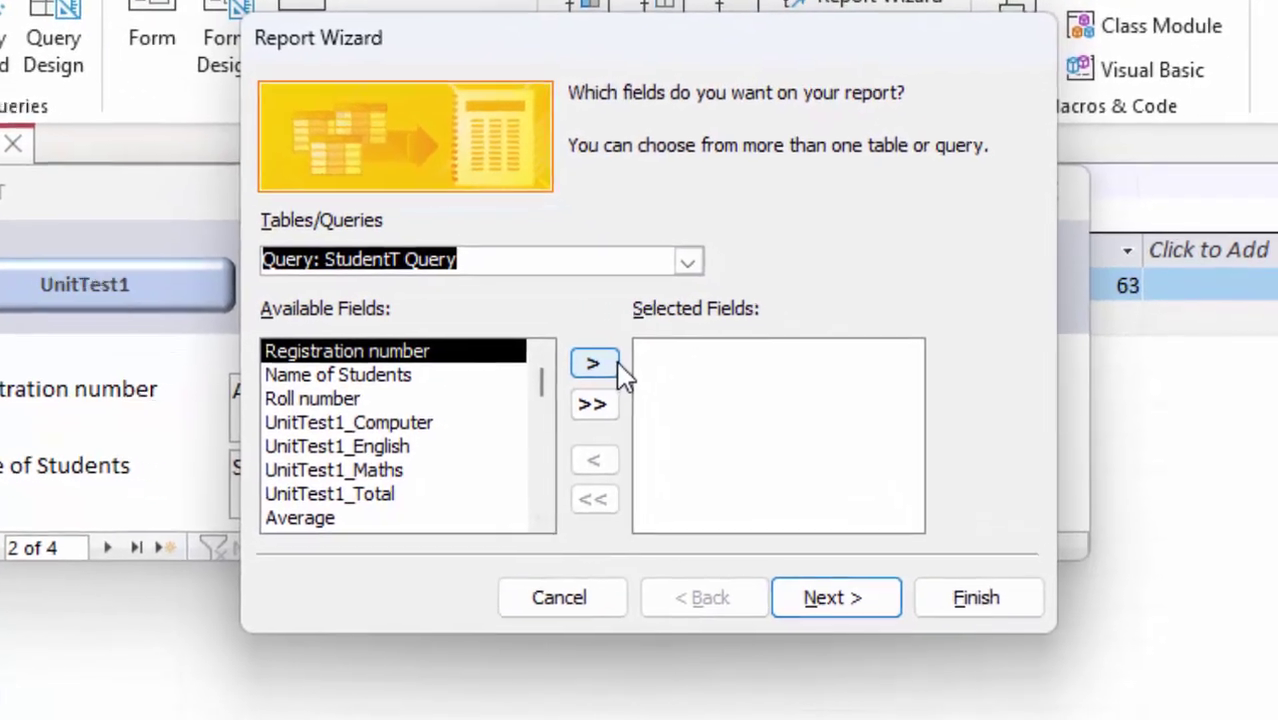
Step: Add every StudentT Query field, including the UnitTest1 and Unit test2 marks, to the report
{"action": "left_click", "coordinate": [677, 407]}
{"action": "left_click", "coordinate": [604, 364]}
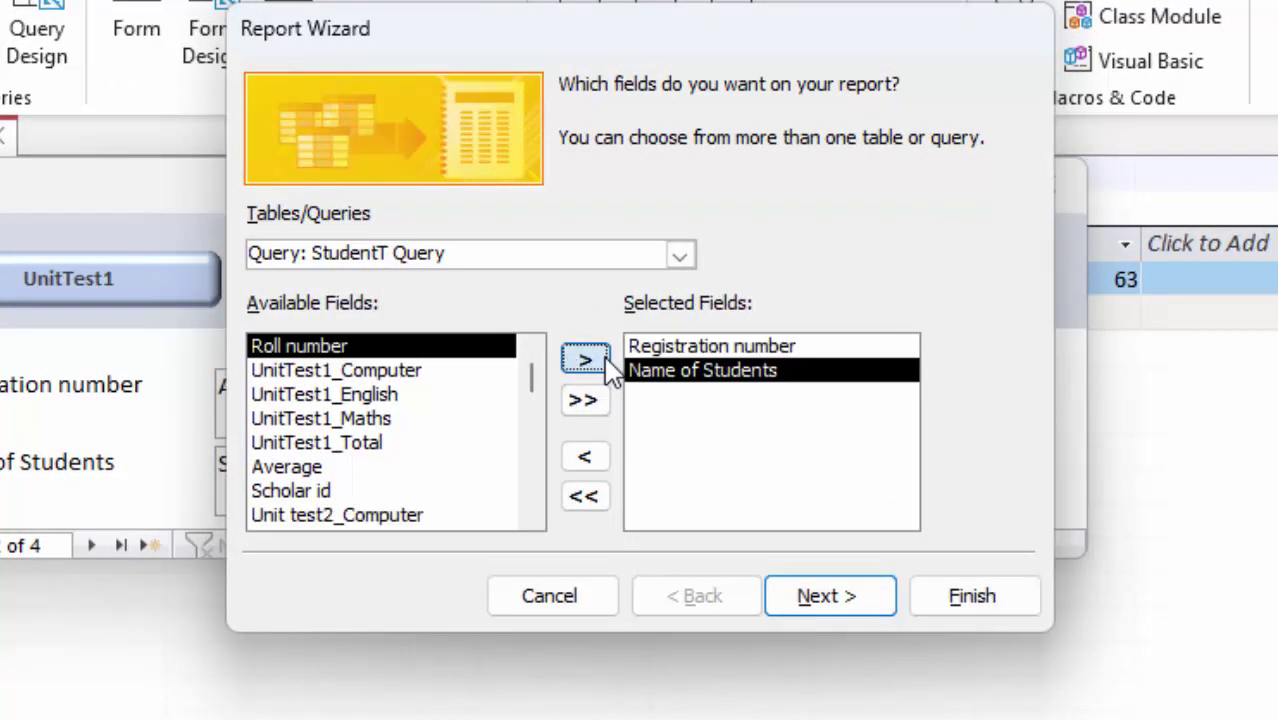
{"action": "double_click", "coordinate": [604, 364]}
{"action": "double_click", "coordinate": [604, 364]}
{"action": "double_click", "coordinate": [604, 364]}
{"action": "double_click", "coordinate": [606, 360]}
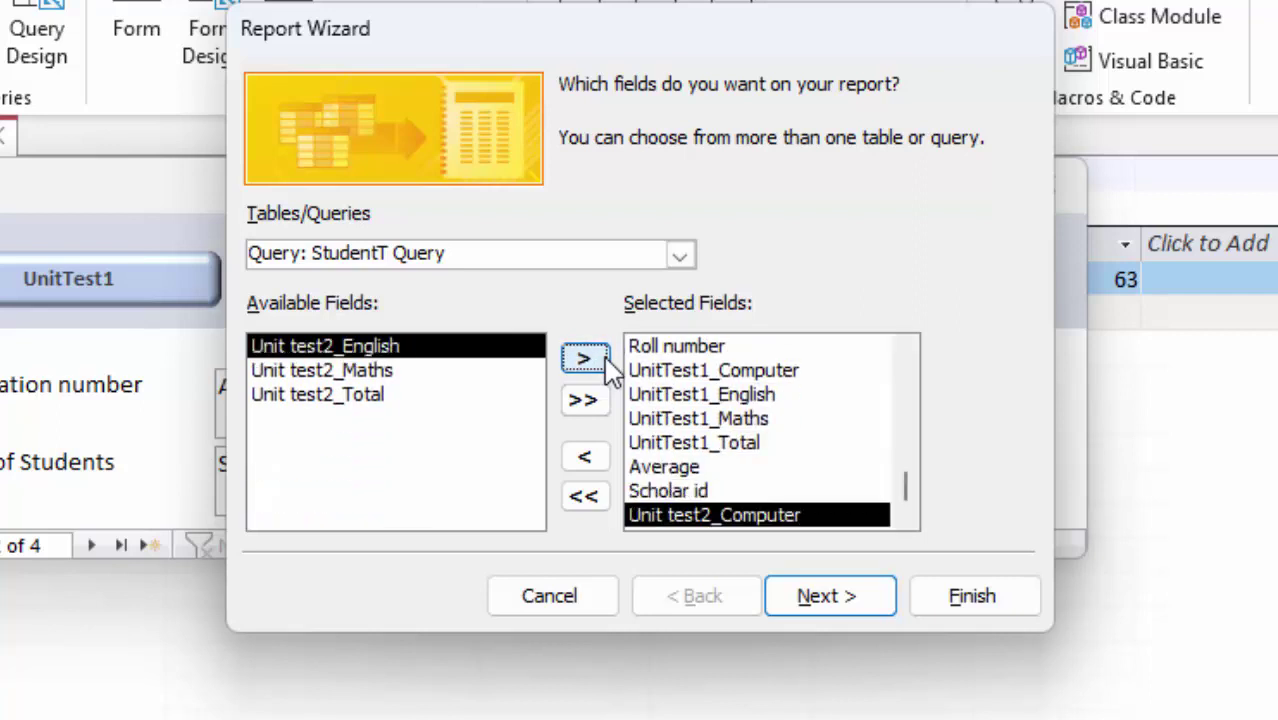
{"action": "left_click", "coordinate": [605, 362]}
{"action": "left_click", "coordinate": [605, 362]}
{"action": "left_click", "coordinate": [605, 362]}
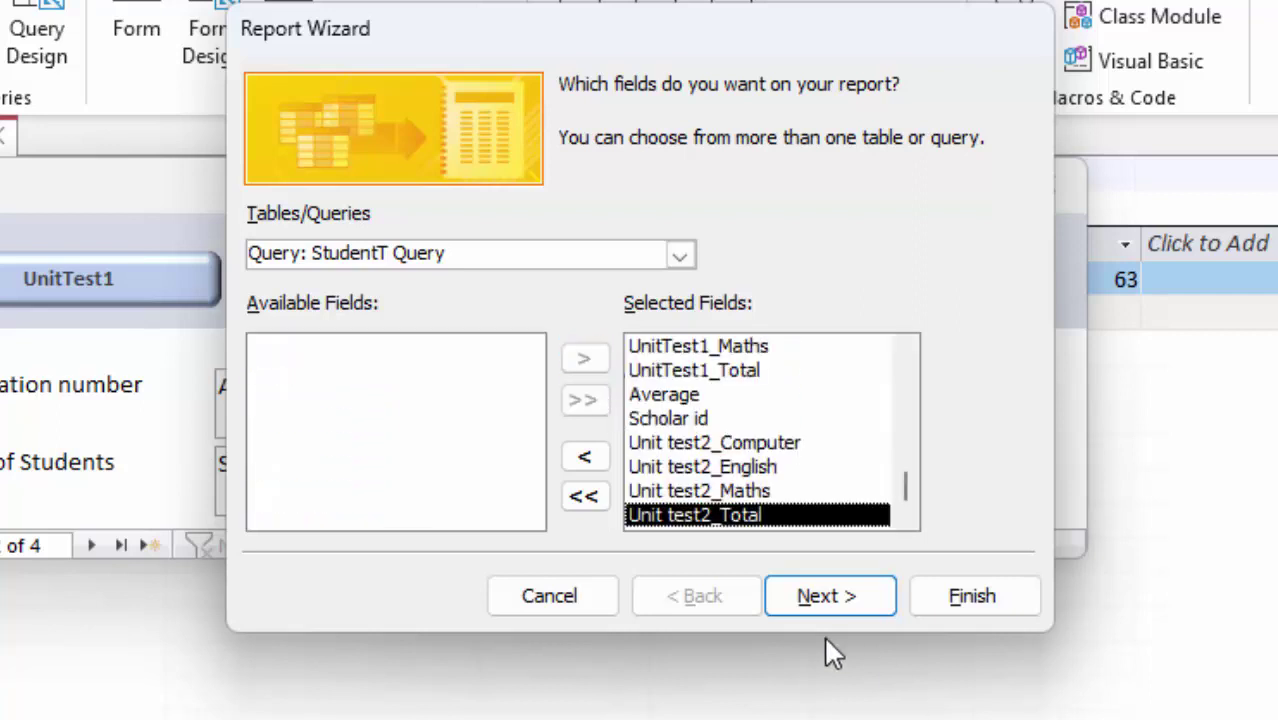
Step: Group the report by Registration number and choose the Outline layout
{"action": "left_click", "coordinate": [833, 608]}
{"action": "left_click", "coordinate": [836, 612]}
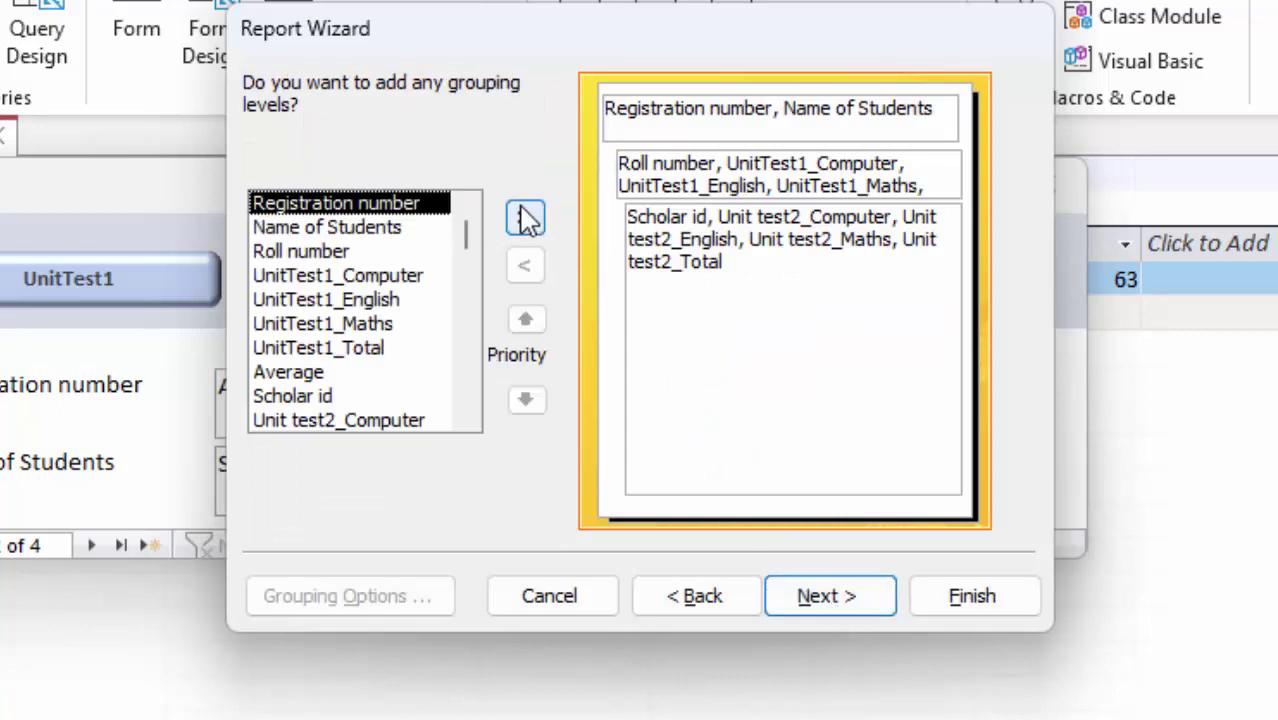
{"action": "left_click", "coordinate": [523, 217]}
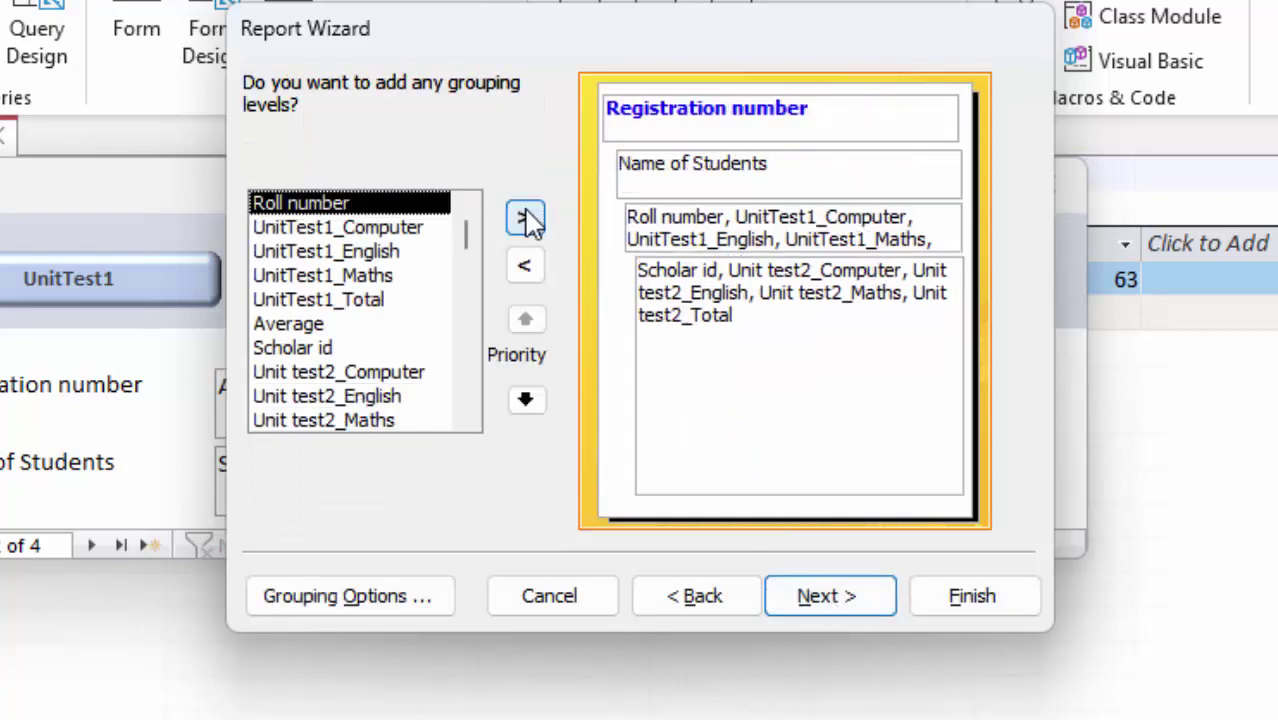
{"action": "left_click", "coordinate": [818, 597]}
{"action": "left_click", "coordinate": [832, 601]}
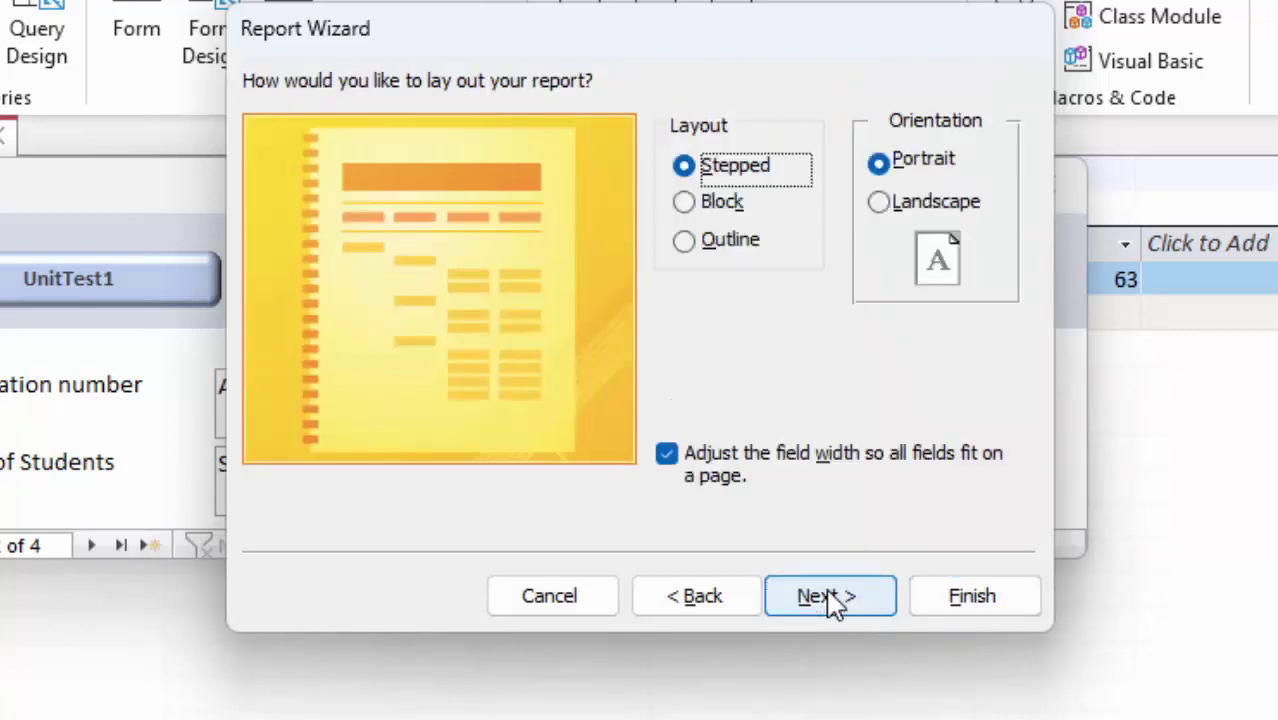
{"action": "left_click", "coordinate": [708, 243]}
{"action": "left_click", "coordinate": [822, 599]}
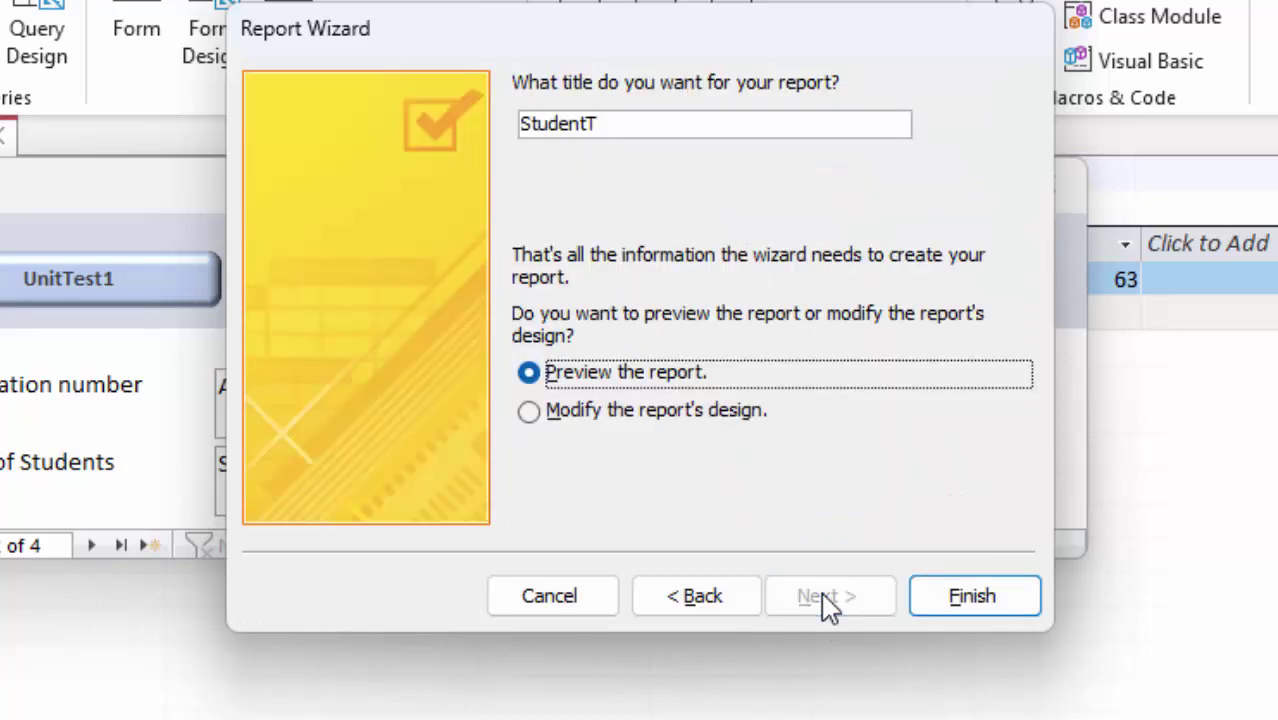
Step: Finish the StudentT report, close the StudentT and UnitTest1 forms covering it, then open Design View
{"action": "left_click", "coordinate": [942, 592]}
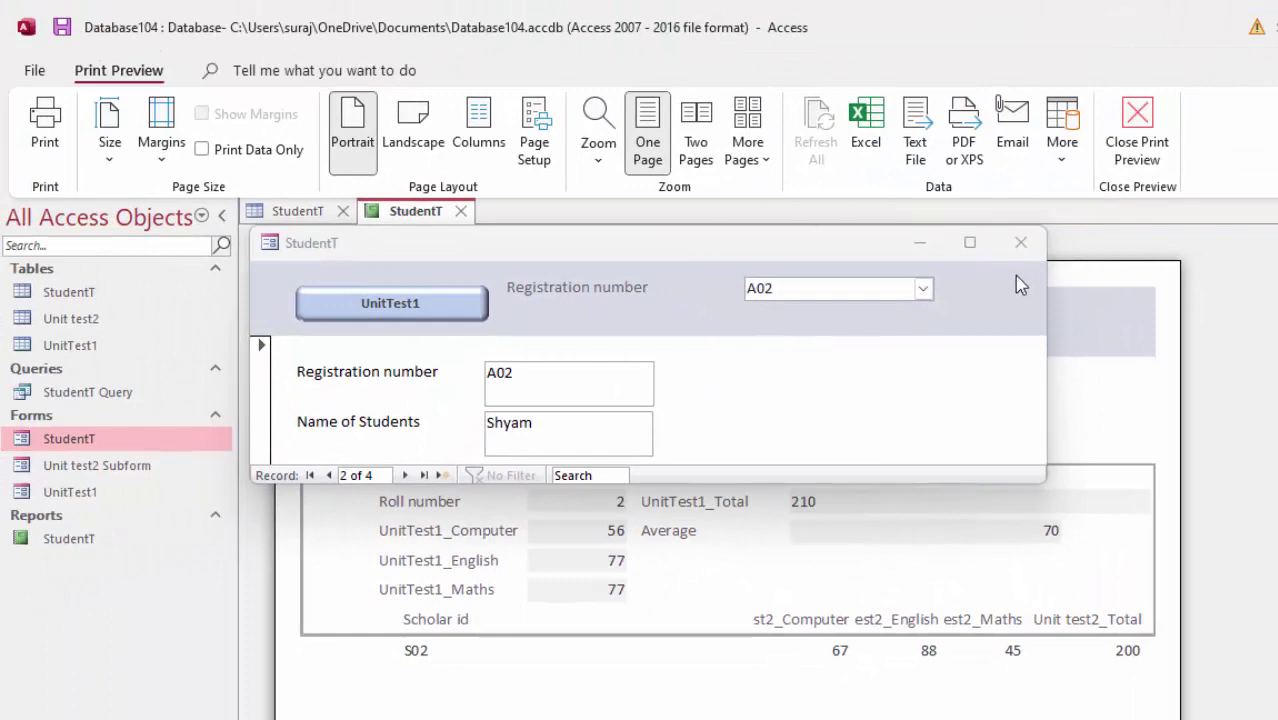
{"action": "left_click", "coordinate": [1020, 242]}
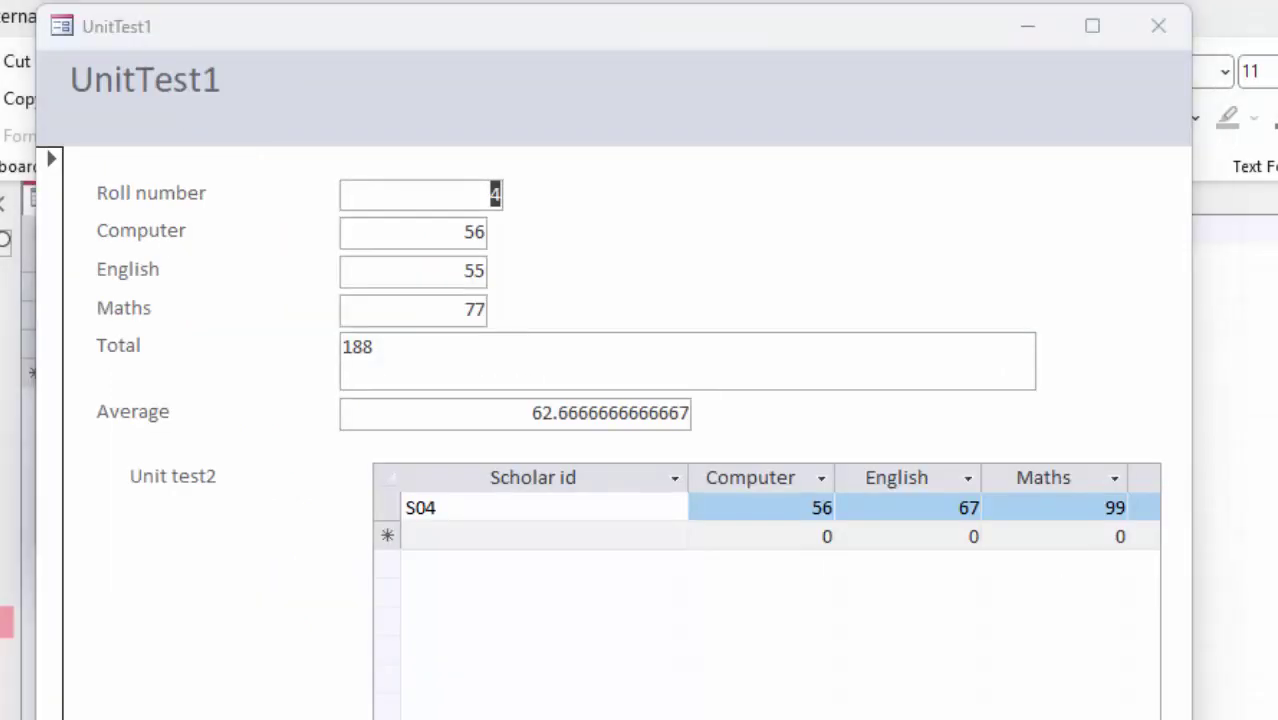
{"action": "left_click", "coordinate": [1135, 27]}
{"action": "left_click", "coordinate": [1031, 241]}
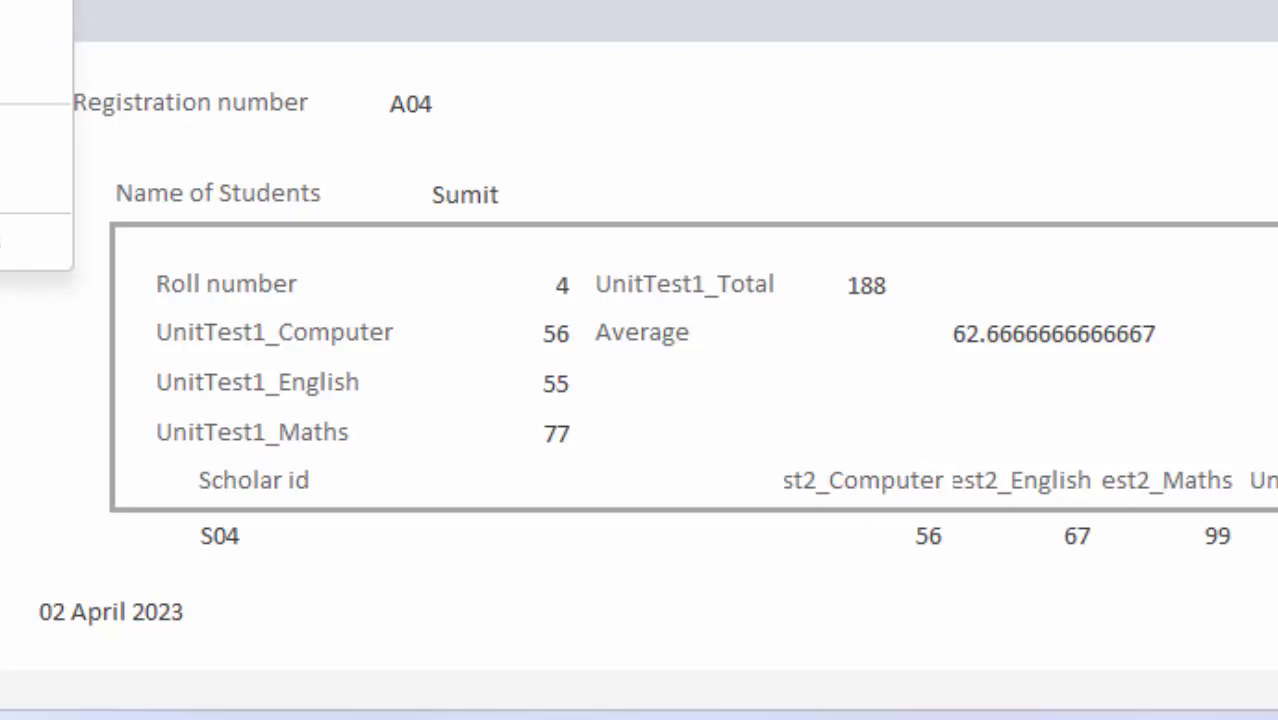
{"action": "left_click", "coordinate": [30, 60]}
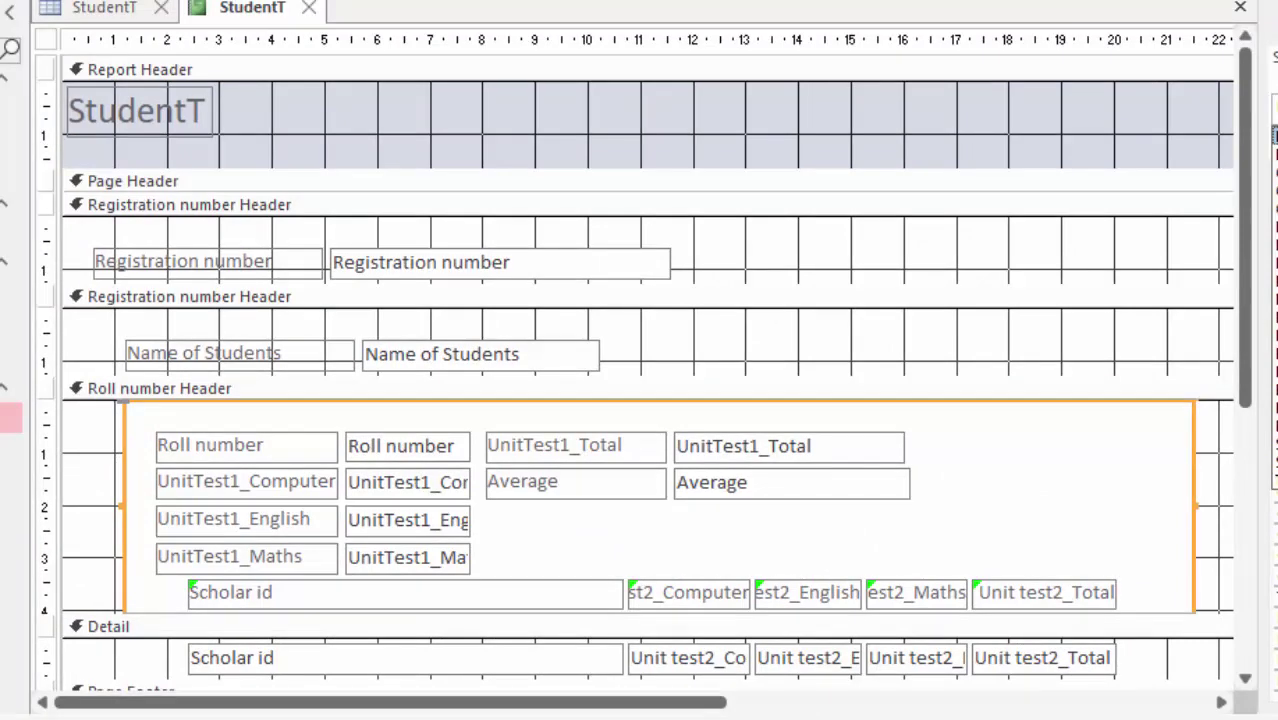
Step: Set the report's Pop Up property to Yes, close the design, and dismiss the parameter prompt
{"action": "left_click", "coordinate": [46, 39]}
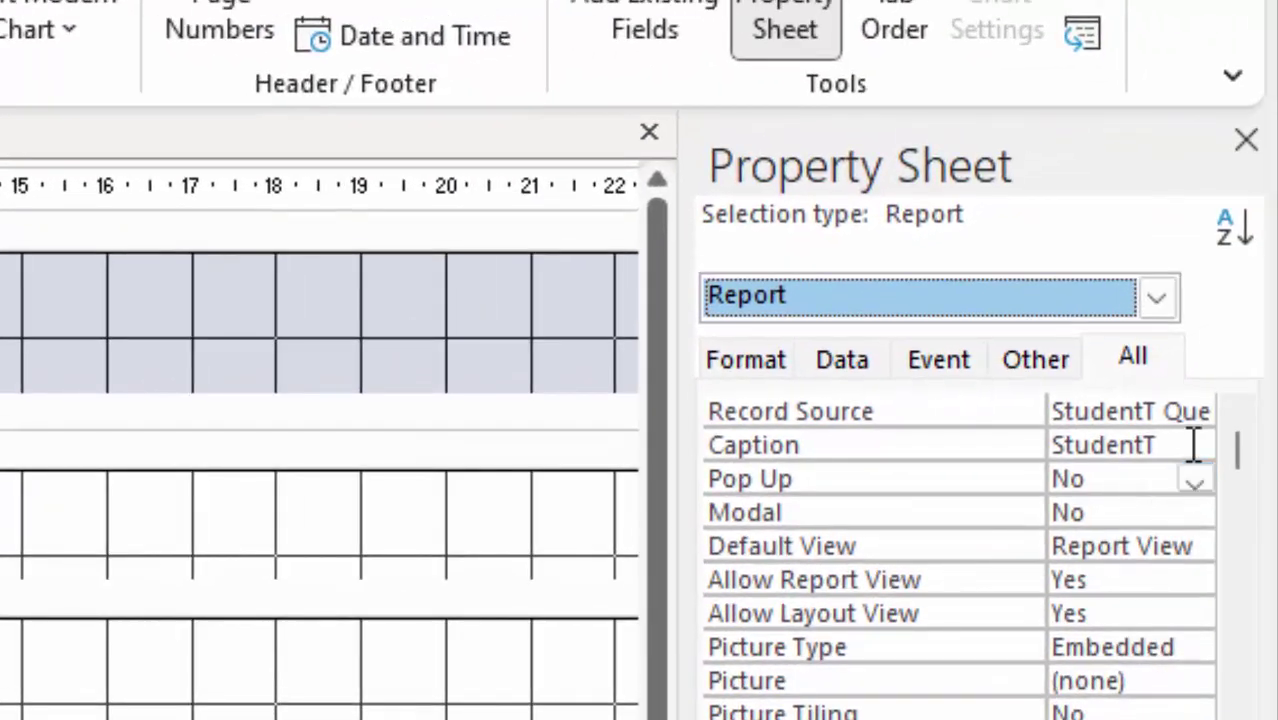
{"action": "left_click", "coordinate": [1196, 480]}
{"action": "left_click", "coordinate": [1120, 508]}
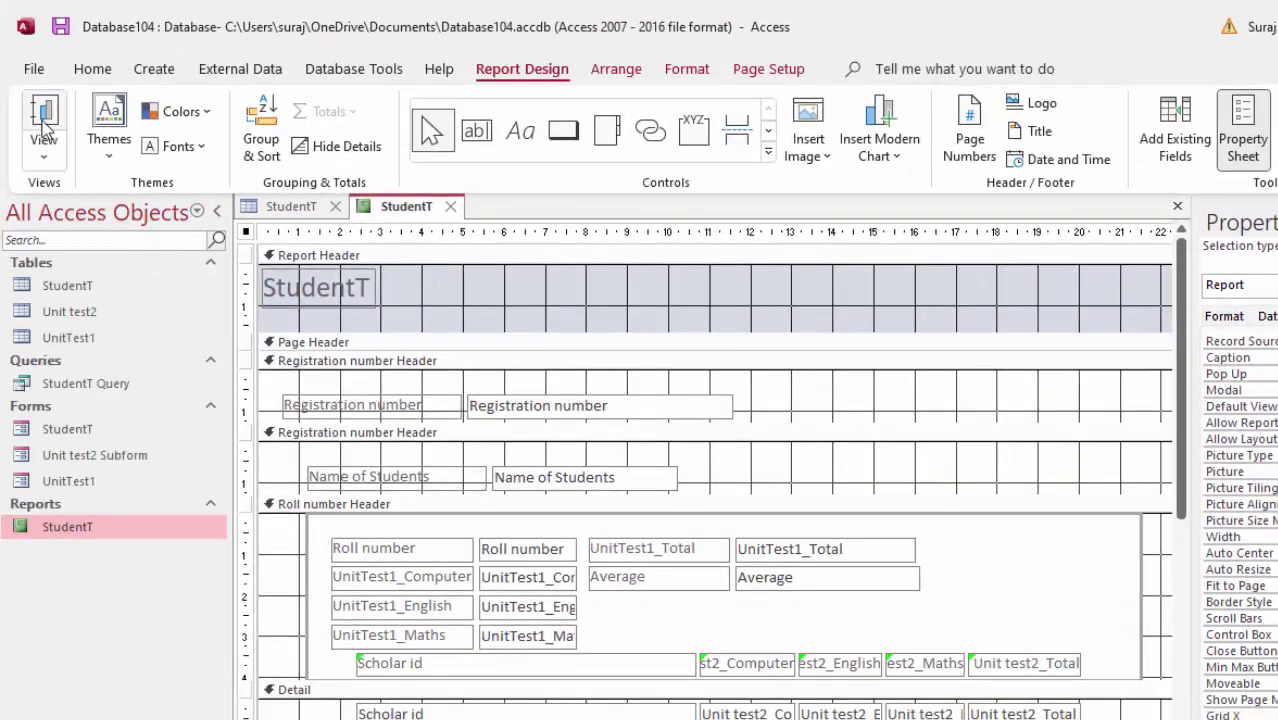
{"action": "left_click", "coordinate": [43, 115]}
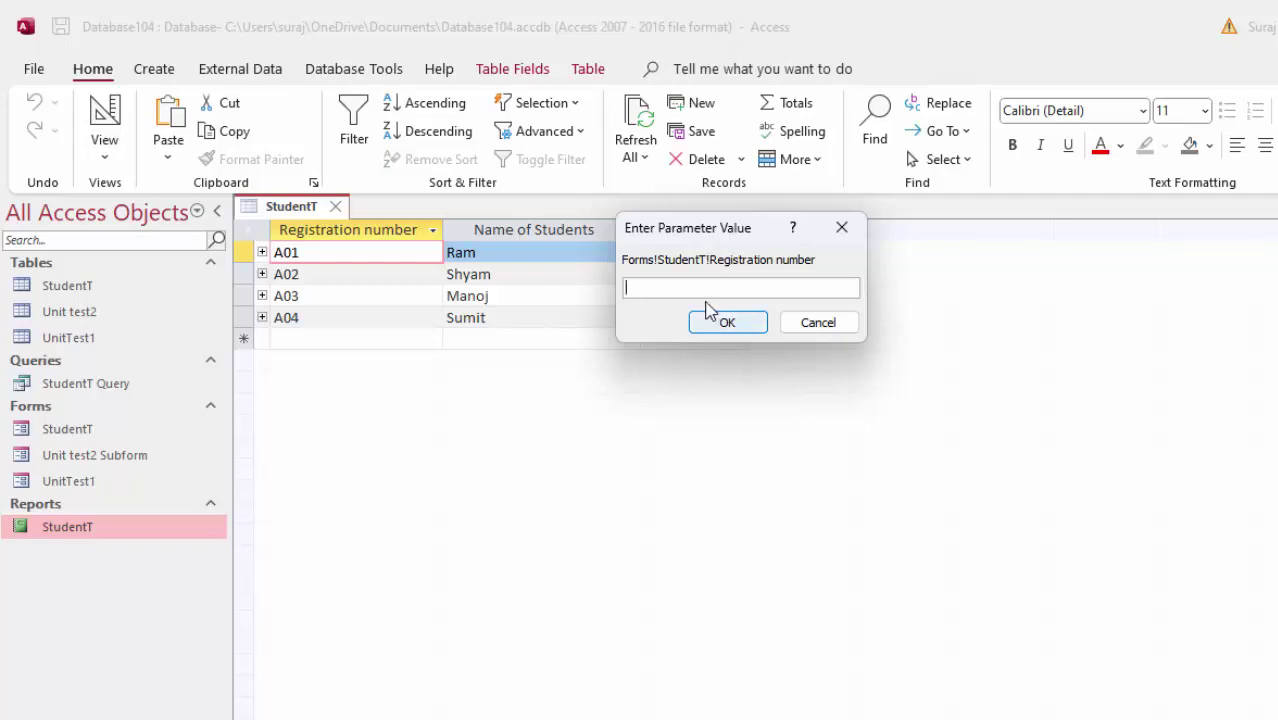
{"action": "left_click", "coordinate": [840, 229]}
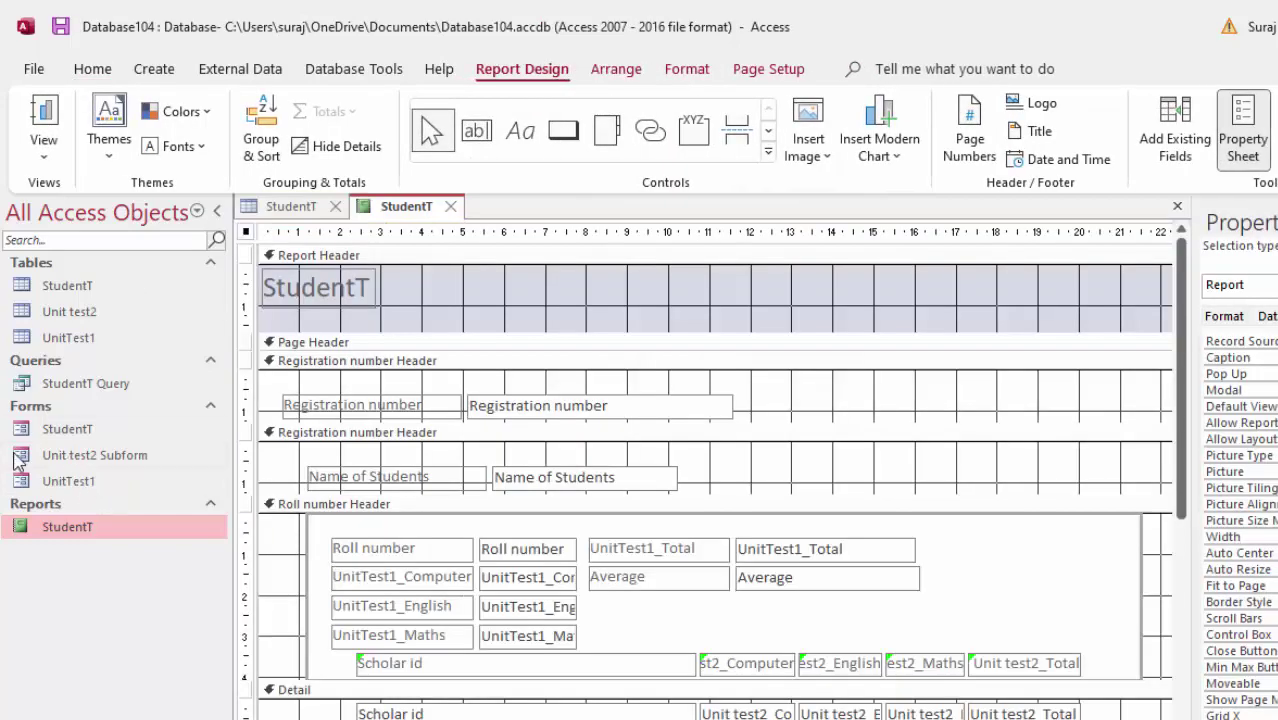
Step: Open the StudentT form on A02 with its UnitTest1 marks, then open the StudentT report beside them
{"action": "double_click", "coordinate": [88, 436]}
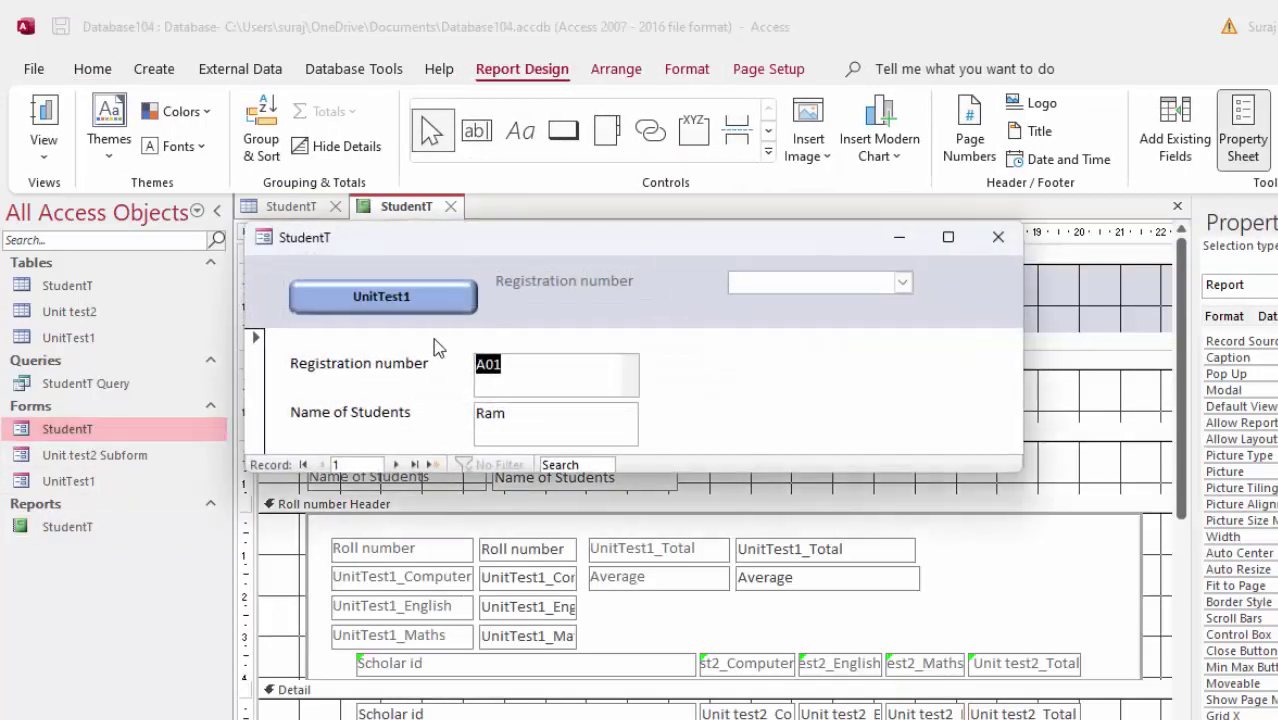
{"action": "left_click", "coordinate": [902, 282]}
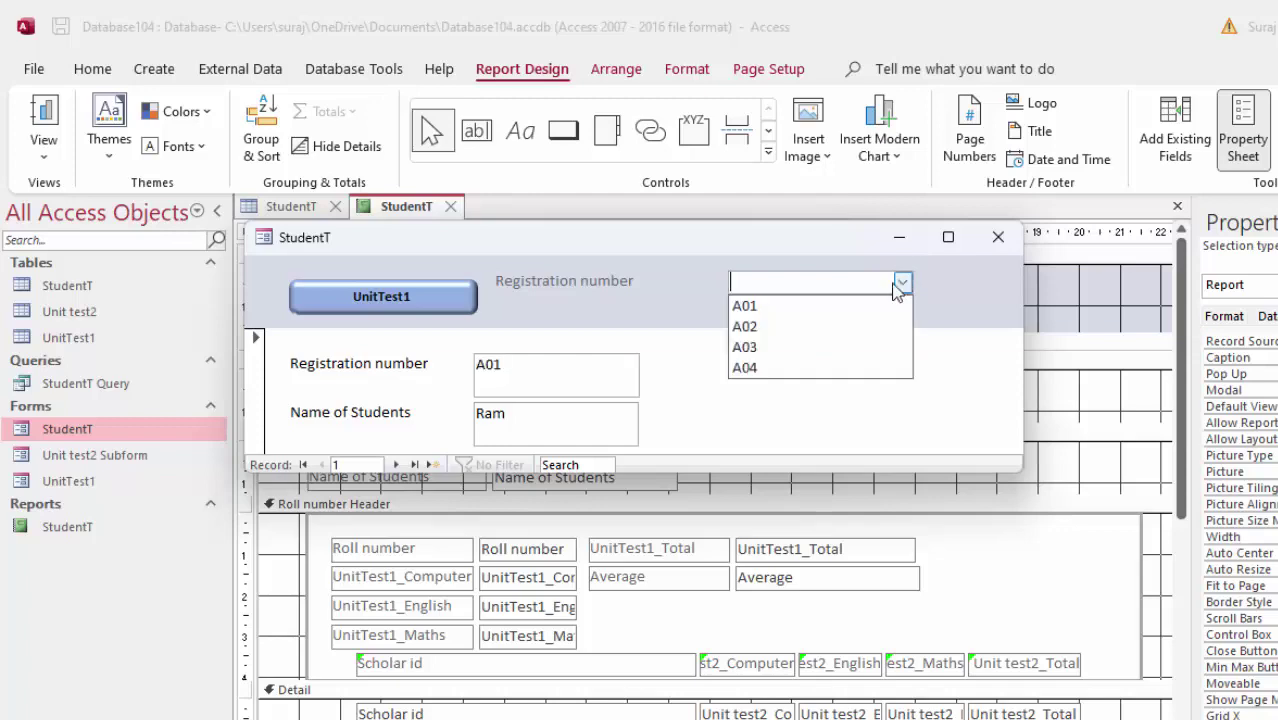
{"action": "left_click", "coordinate": [810, 324]}
{"action": "left_click", "coordinate": [443, 307]}
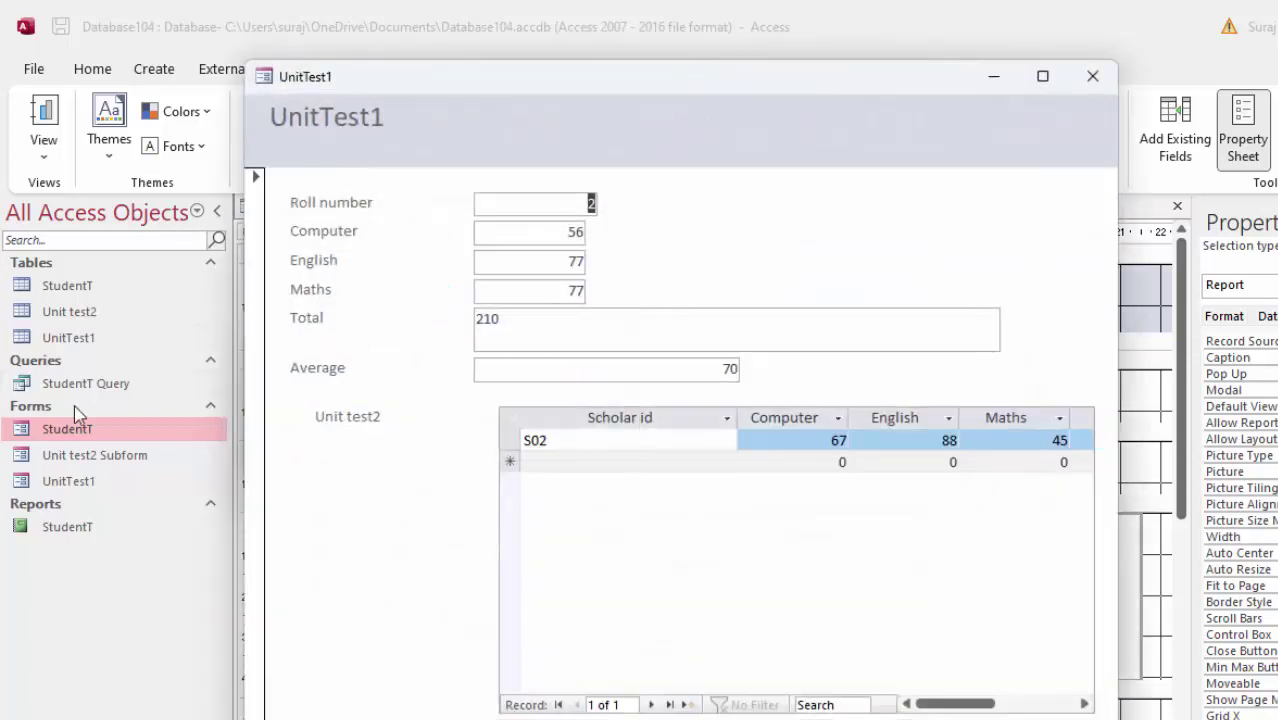
{"action": "double_click", "coordinate": [84, 518]}
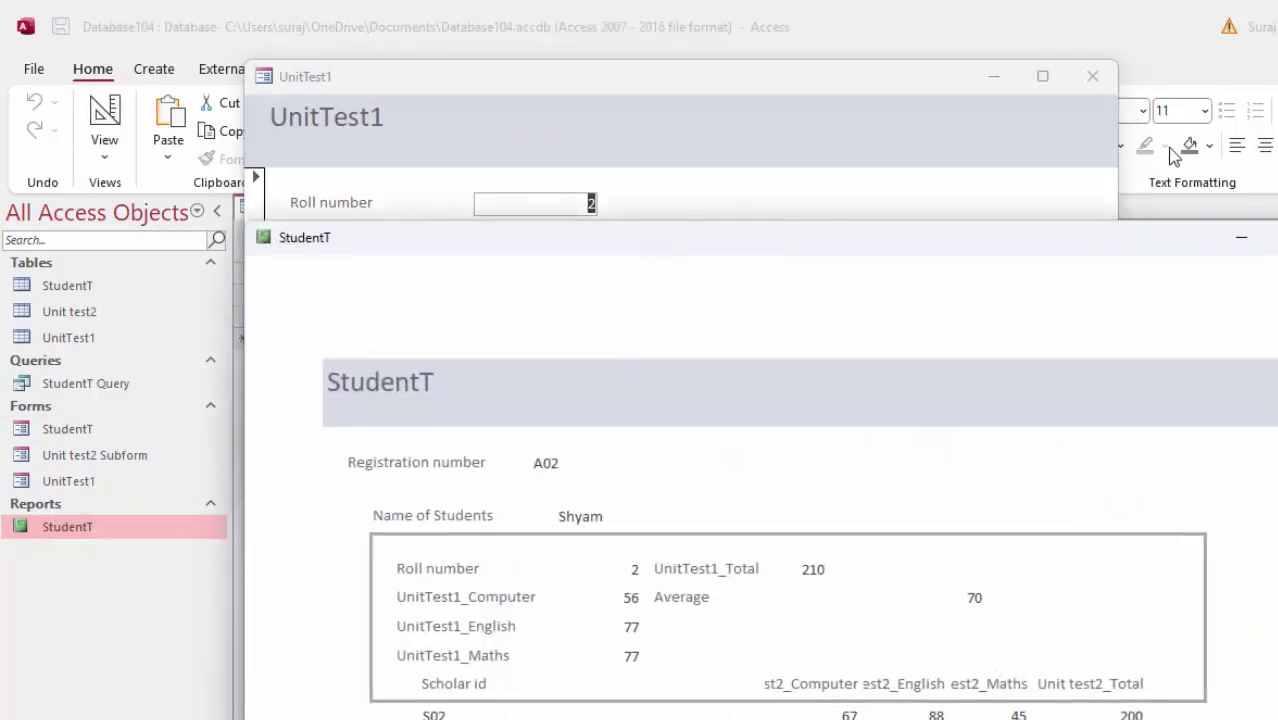
{"action": "left_click_drag", "start_coordinate": [828, 263], "coordinate": [725, 159]}
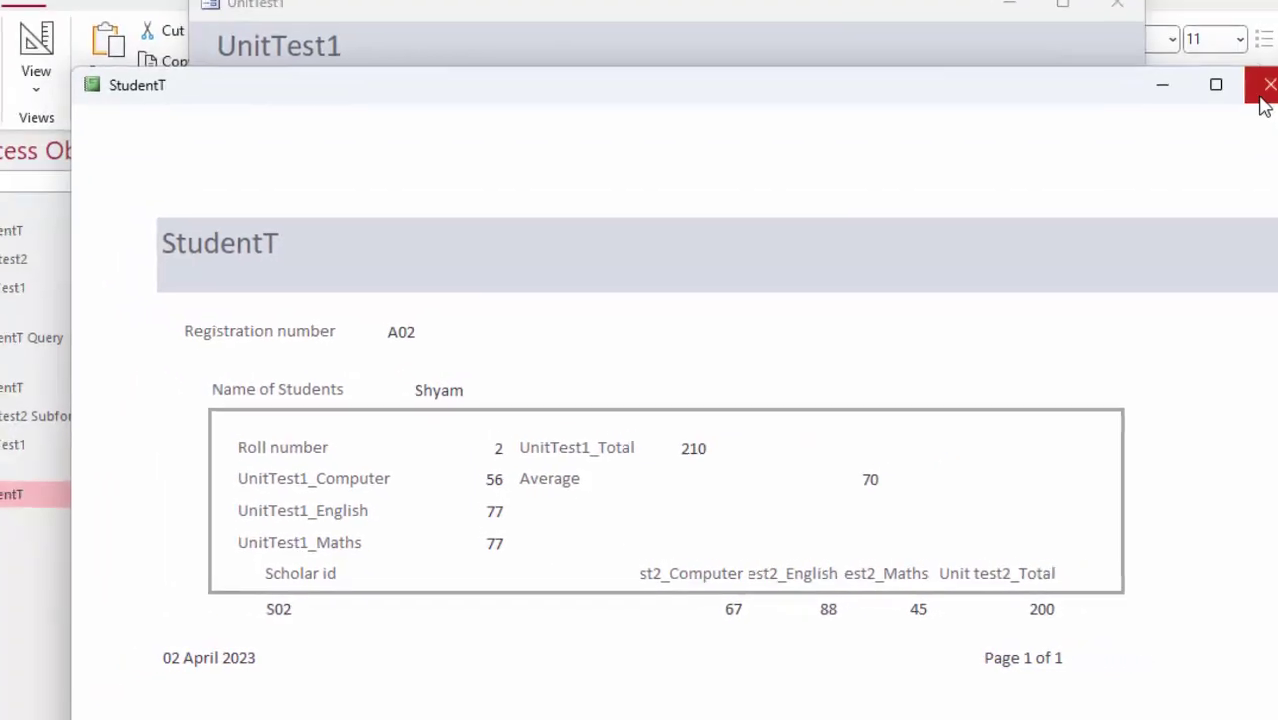
Step: Close the StudentT report, saving its design changes, and close the UnitTest1 form
{"action": "left_click", "coordinate": [1199, 148]}
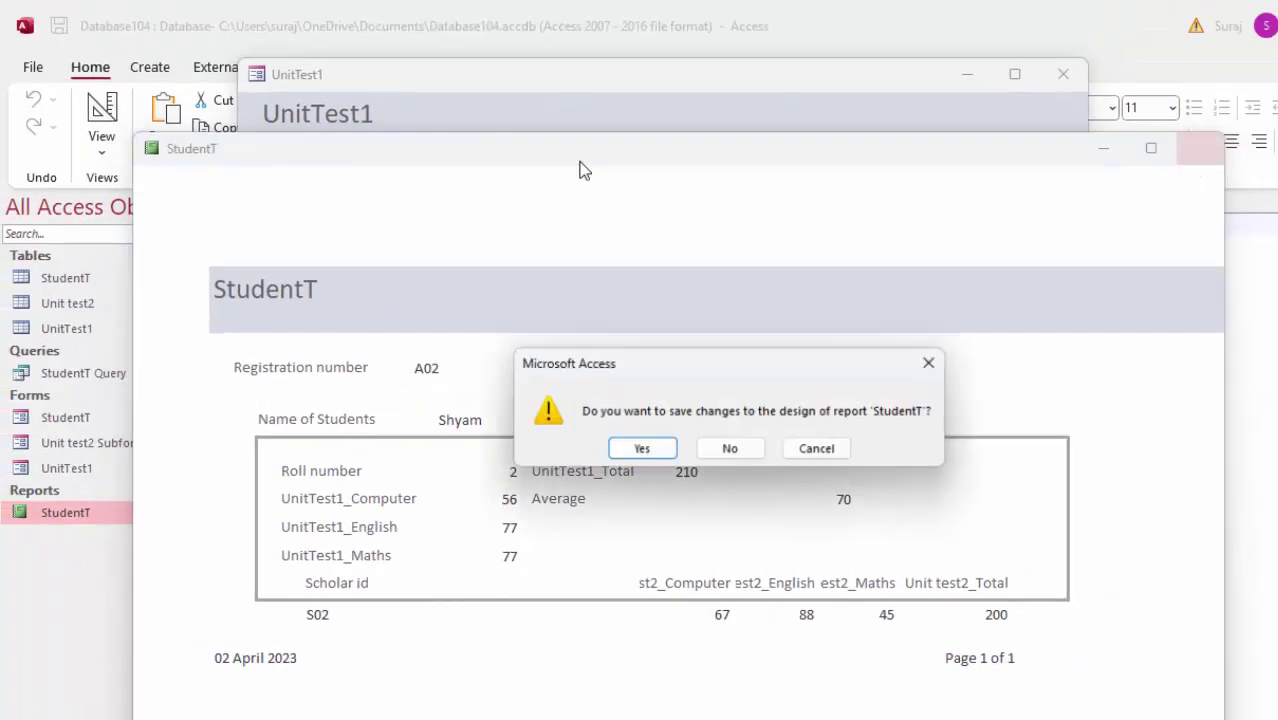
{"action": "left_click", "coordinate": [644, 449]}
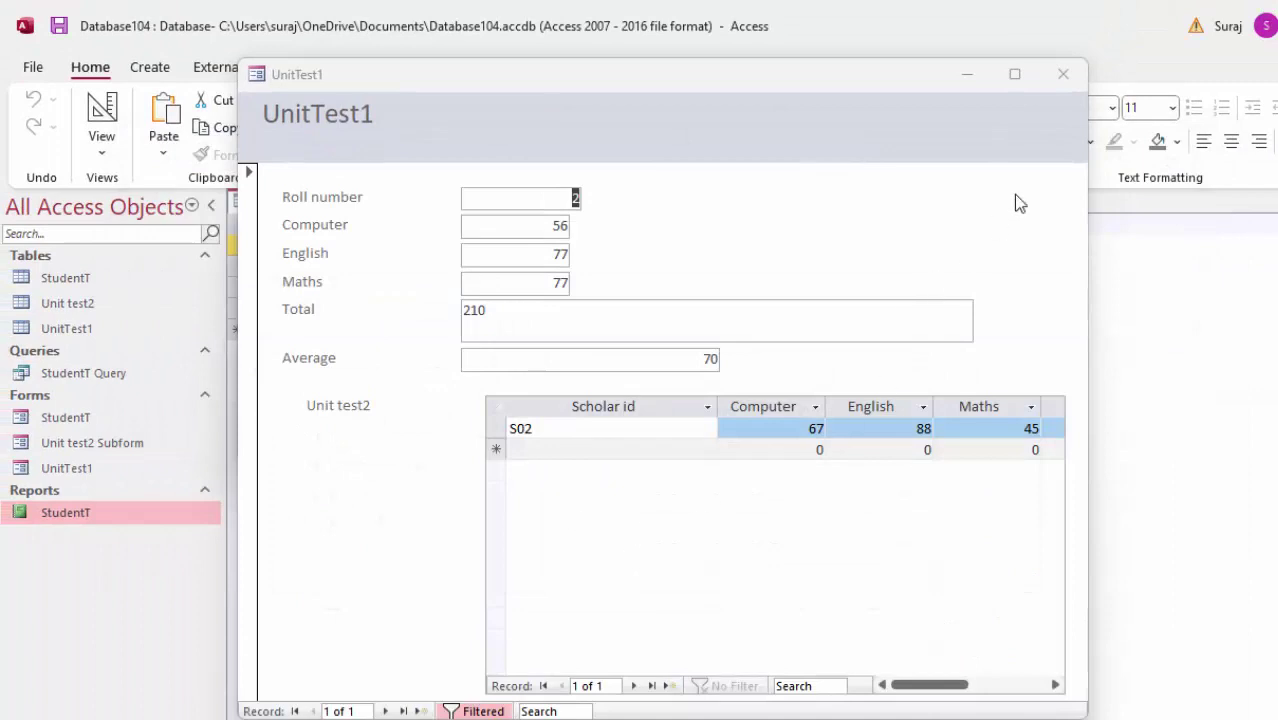
{"action": "left_click", "coordinate": [1064, 76]}
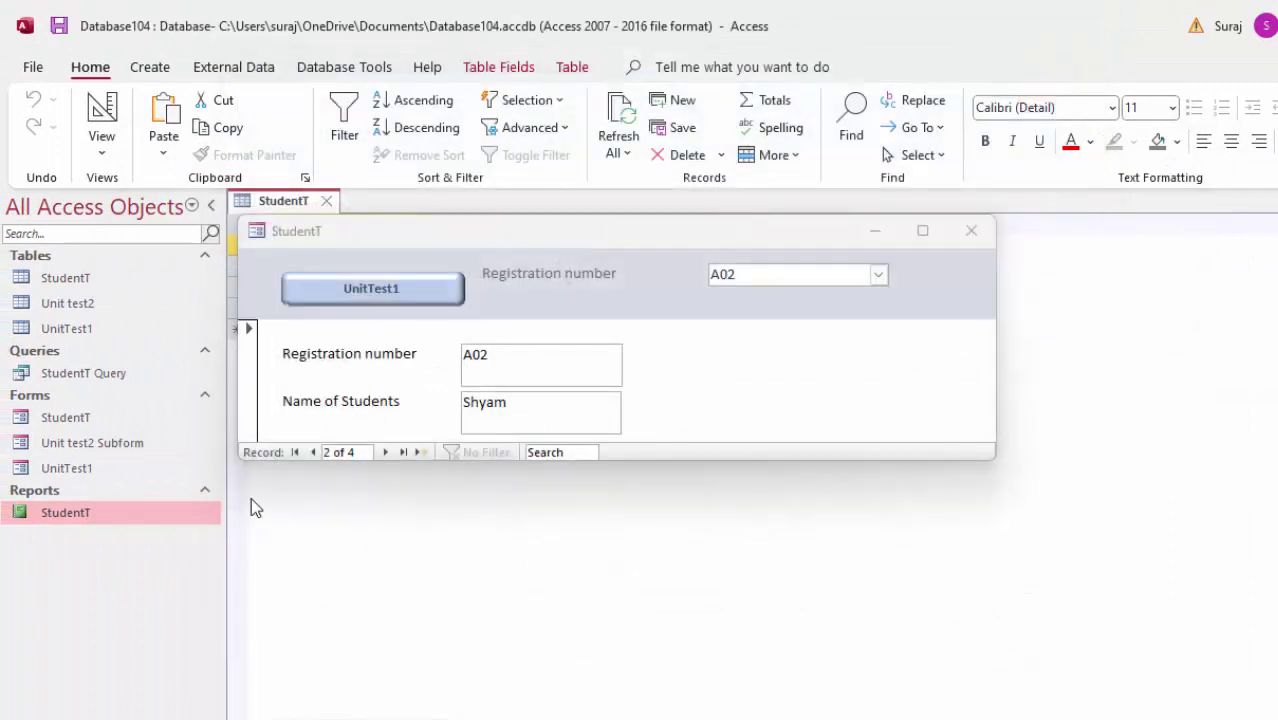
Step: Open the StudentT report in Design View and narrow the Scholar id box and its heading
{"action": "right_click", "coordinate": [88, 512]}
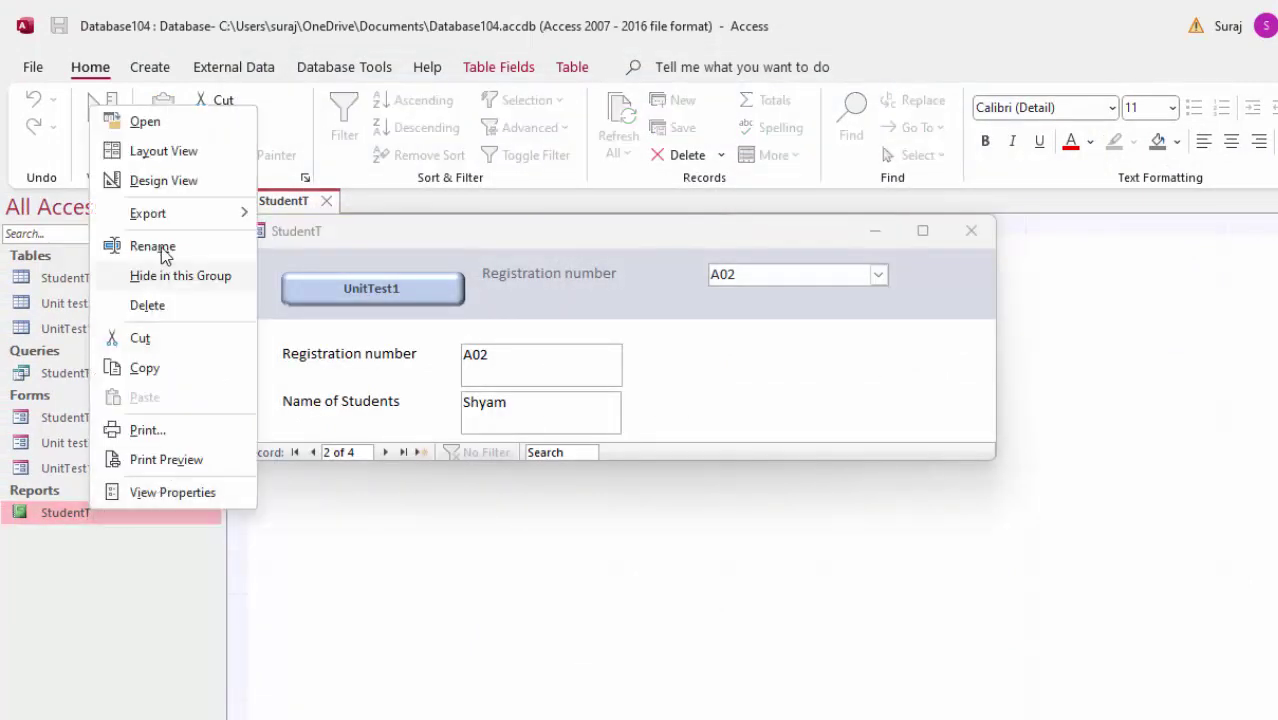
{"action": "left_click", "coordinate": [163, 180]}
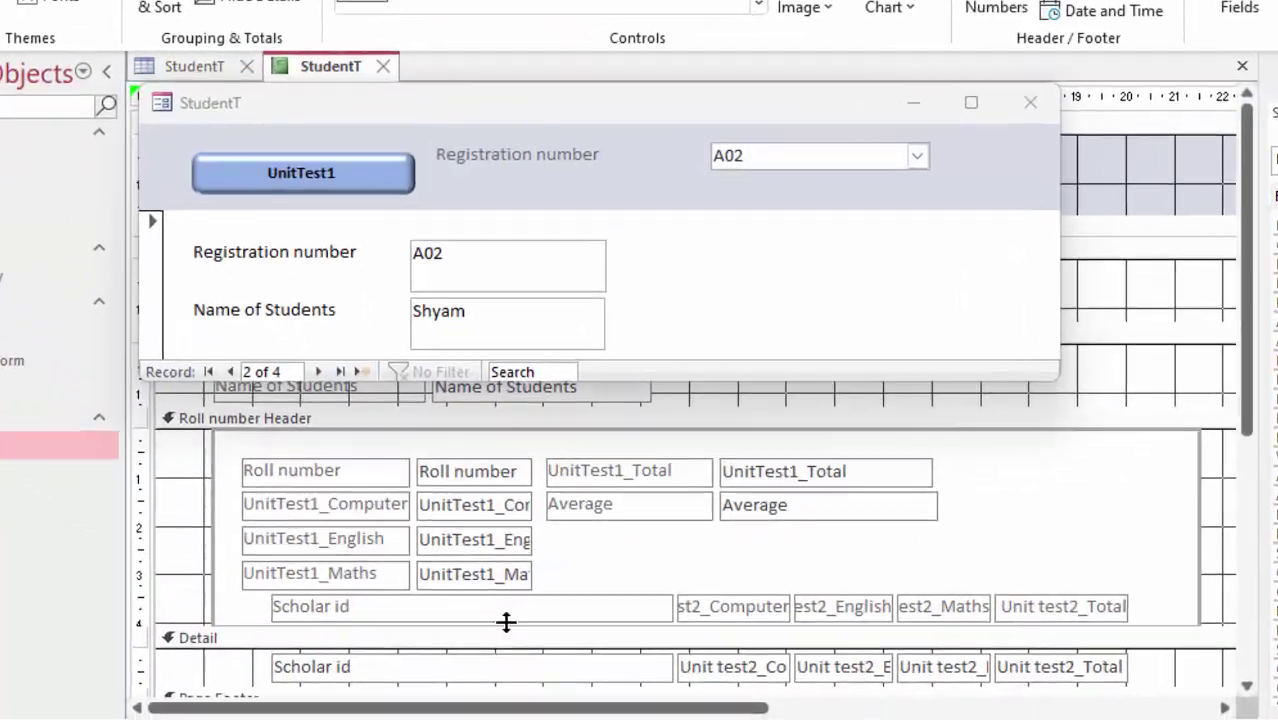
{"action": "scroll", "coordinate": [610, 615], "scroll_direction": "down", "scroll_amount": 3}
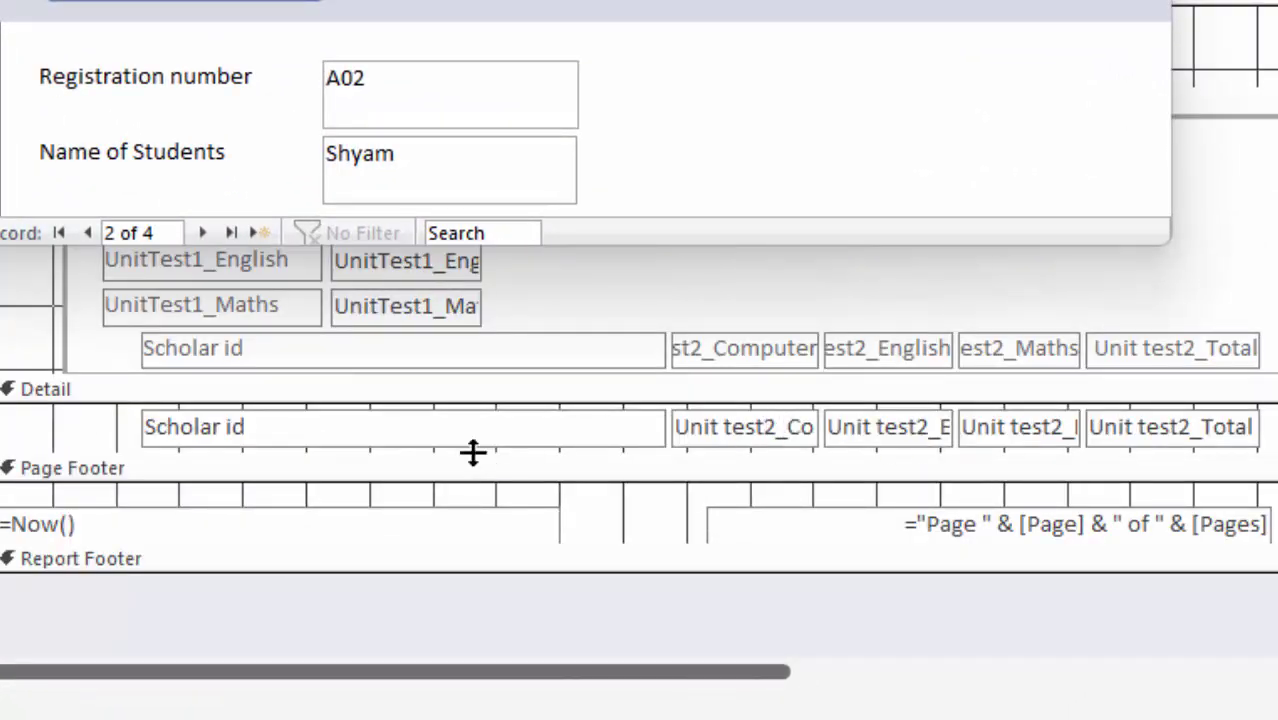
{"action": "left_click", "coordinate": [425, 433]}
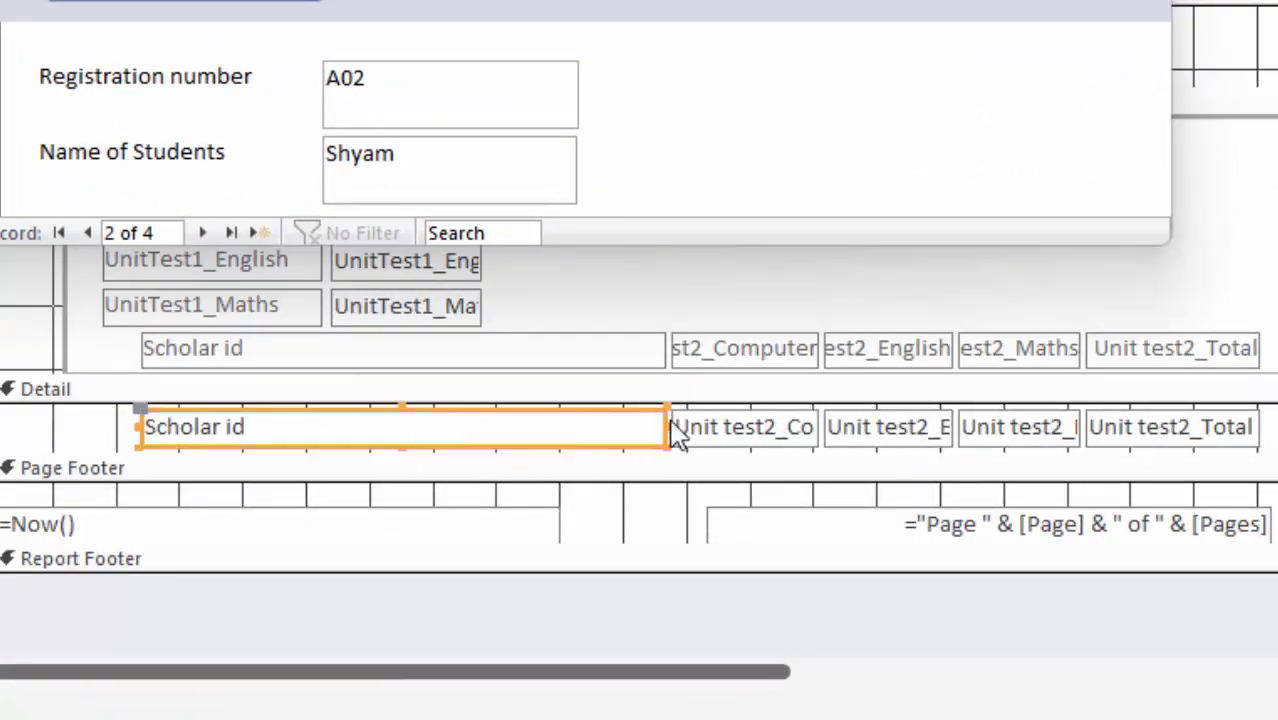
{"action": "left_click_drag", "start_coordinate": [660, 427], "coordinate": [516, 440]}
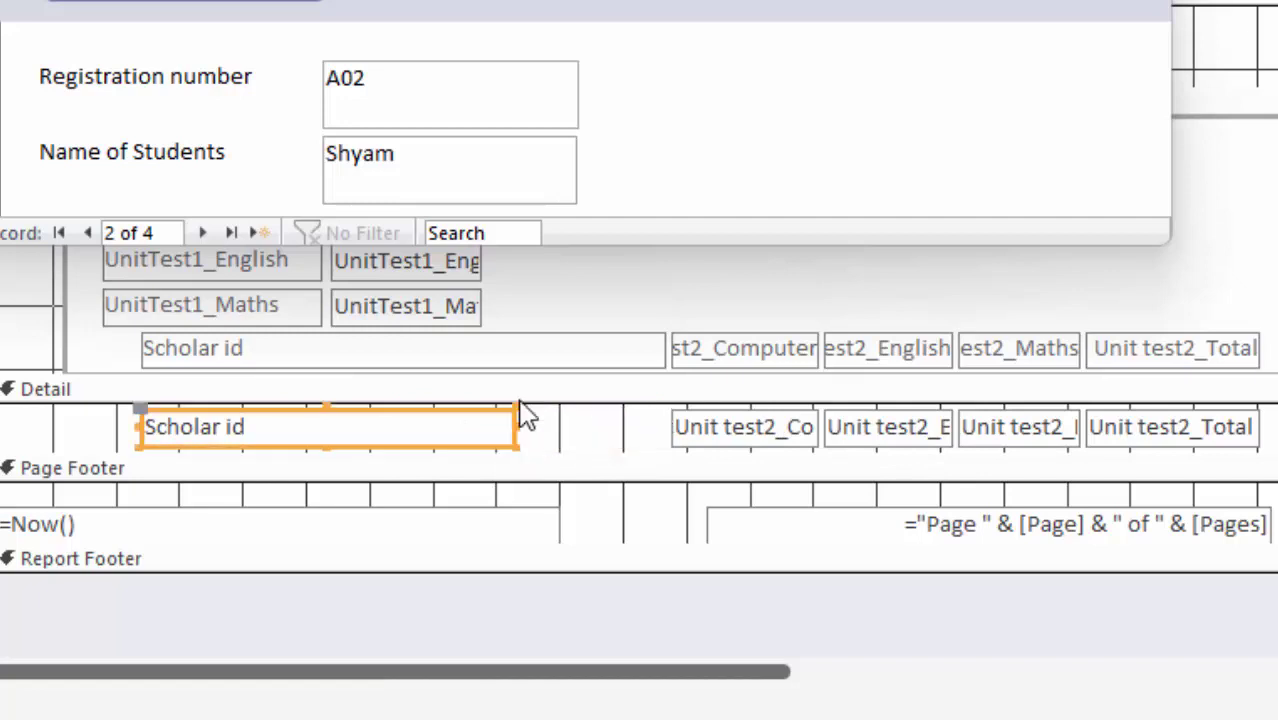
{"action": "left_click", "coordinate": [573, 358]}
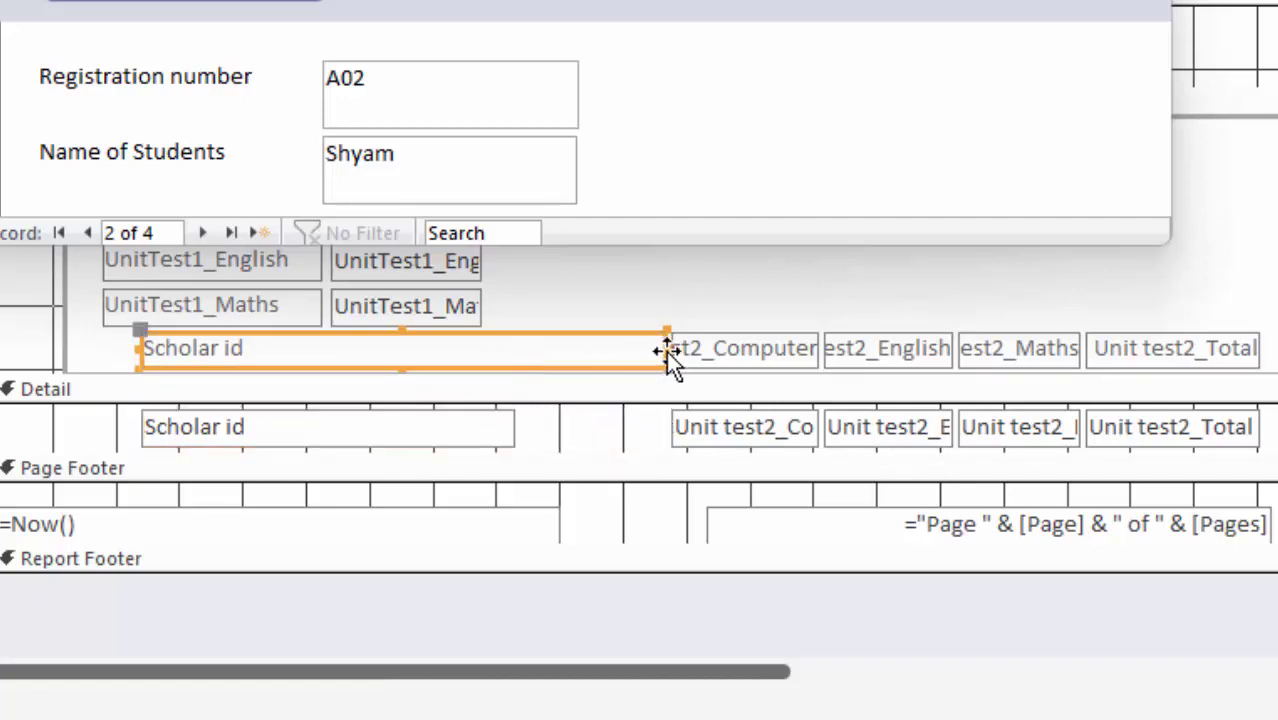
{"action": "left_click_drag", "start_coordinate": [667, 352], "coordinate": [452, 427]}
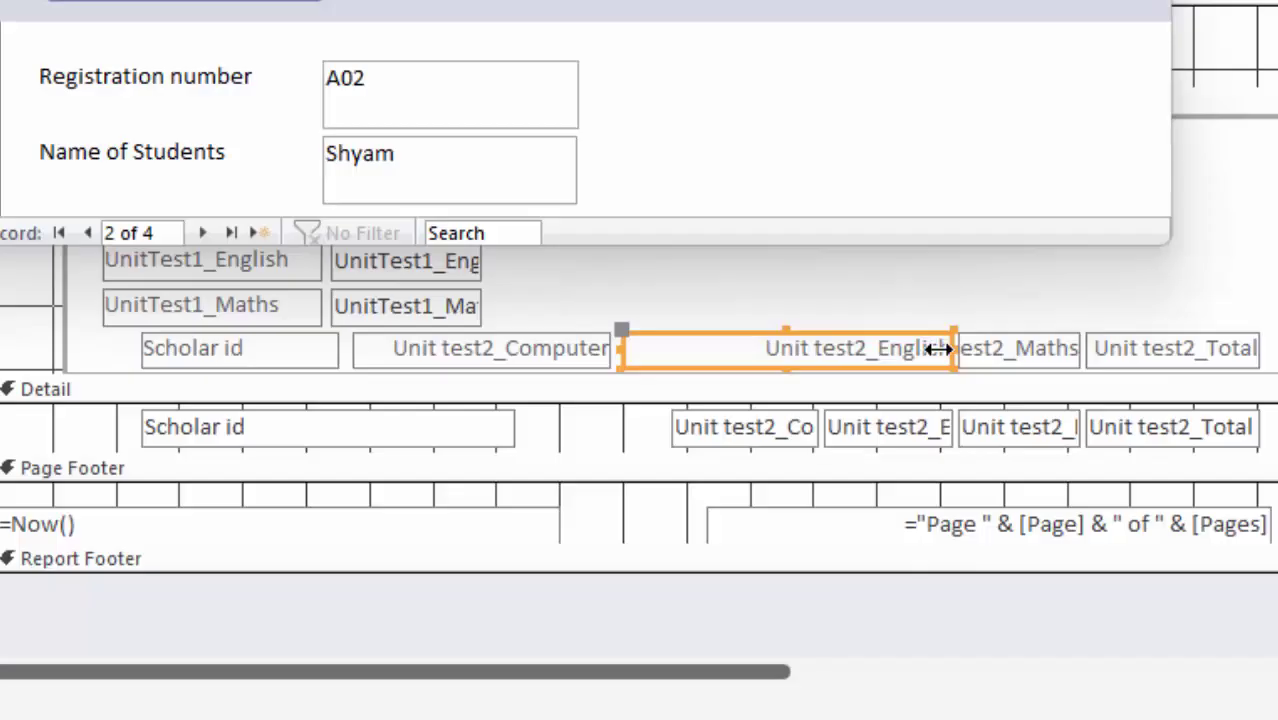
Step: Widen the Unit test2 English, Maths and Total headings, then preview the report
{"action": "left_click_drag", "start_coordinate": [941, 348], "coordinate": [854, 384]}
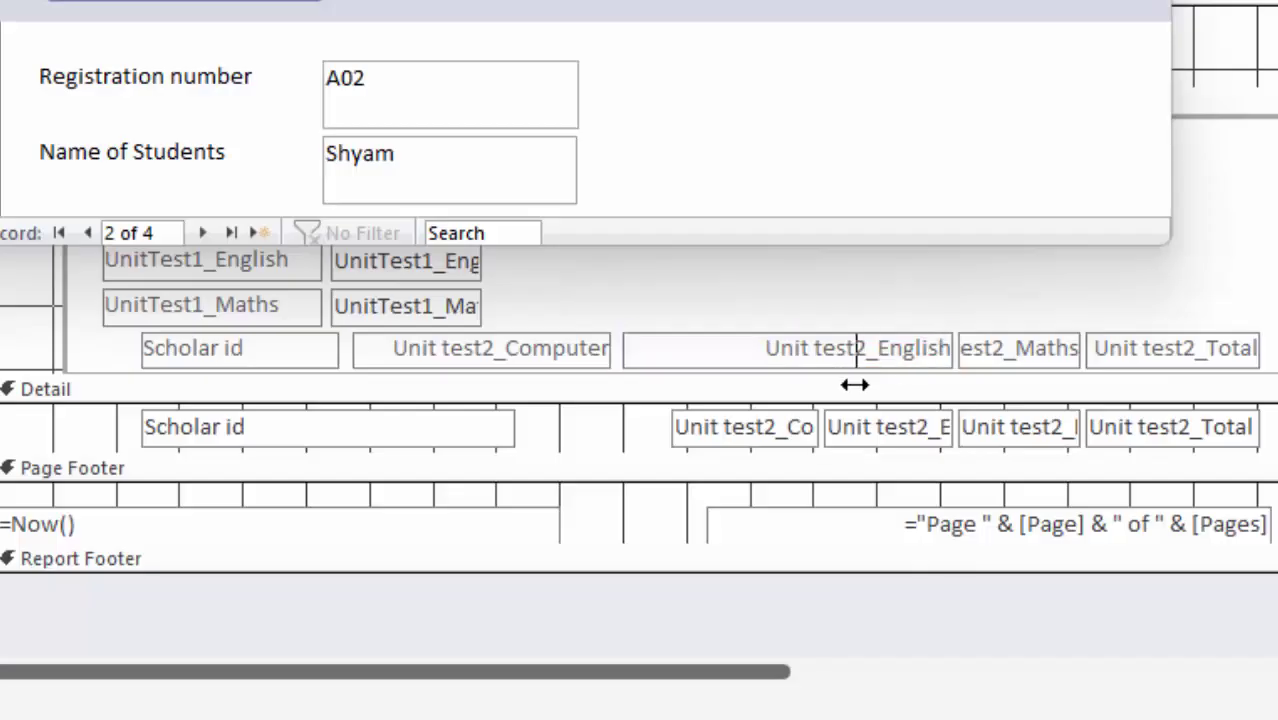
{"action": "left_click", "coordinate": [966, 360]}
{"action": "left_click_drag", "start_coordinate": [958, 358], "coordinate": [867, 377]}
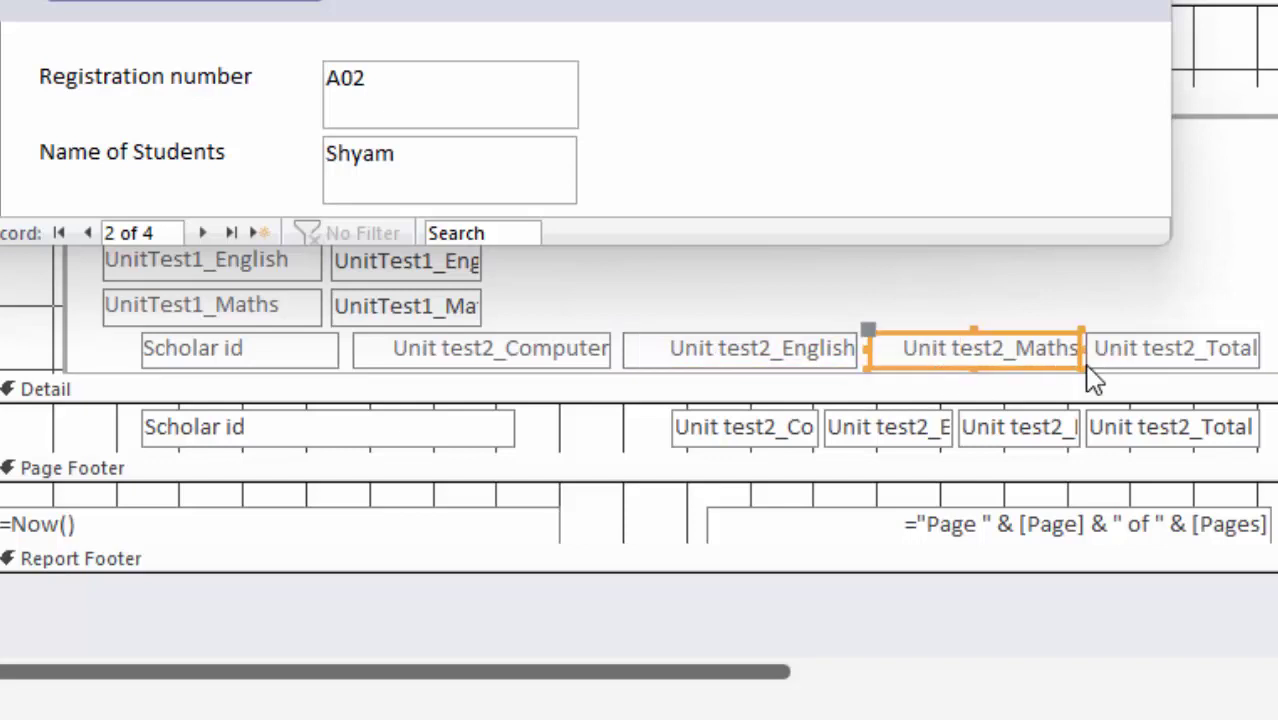
{"action": "left_click", "coordinate": [1210, 356]}
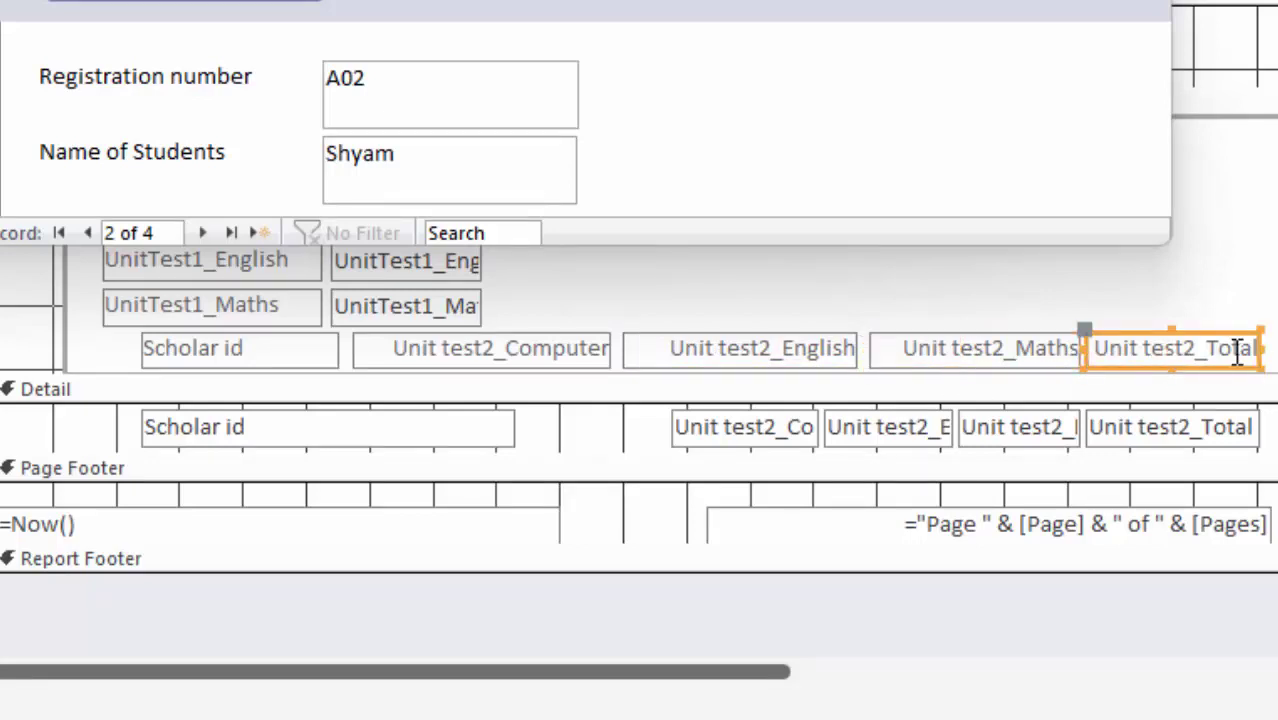
{"action": "left_click_drag", "start_coordinate": [1258, 348], "coordinate": [1262, 348]}
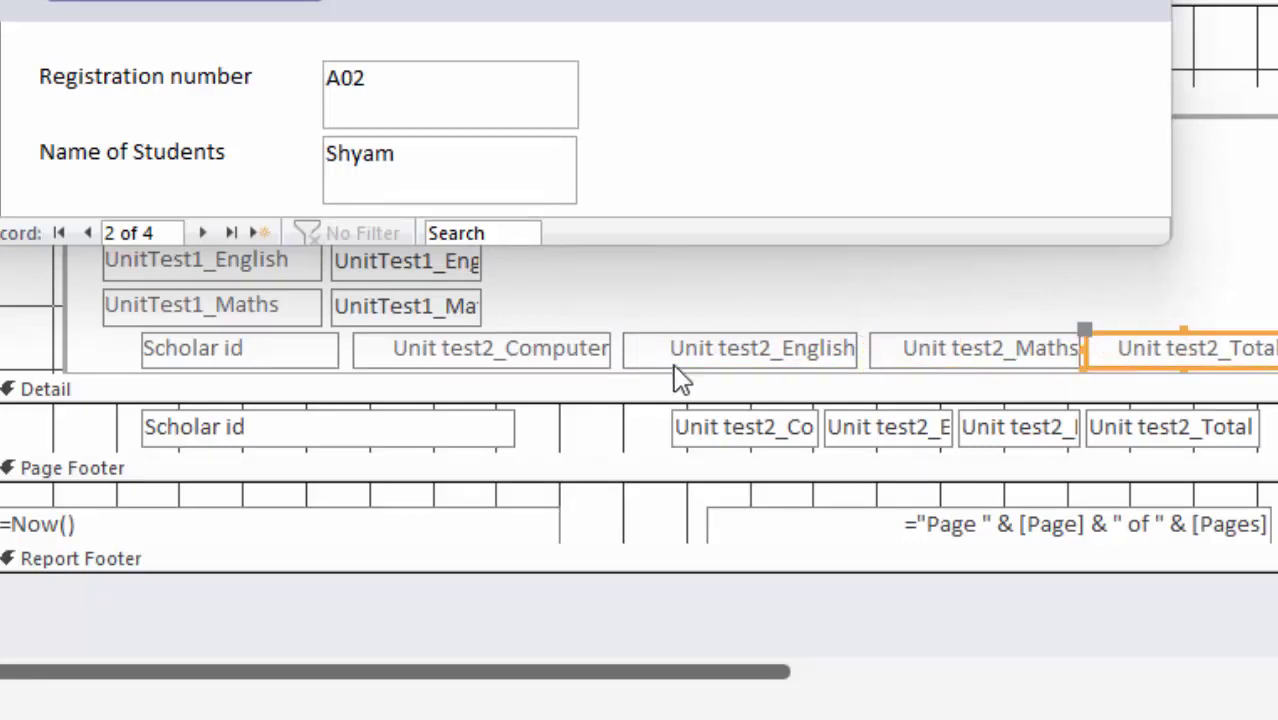
{"action": "left_click", "coordinate": [245, 5]}
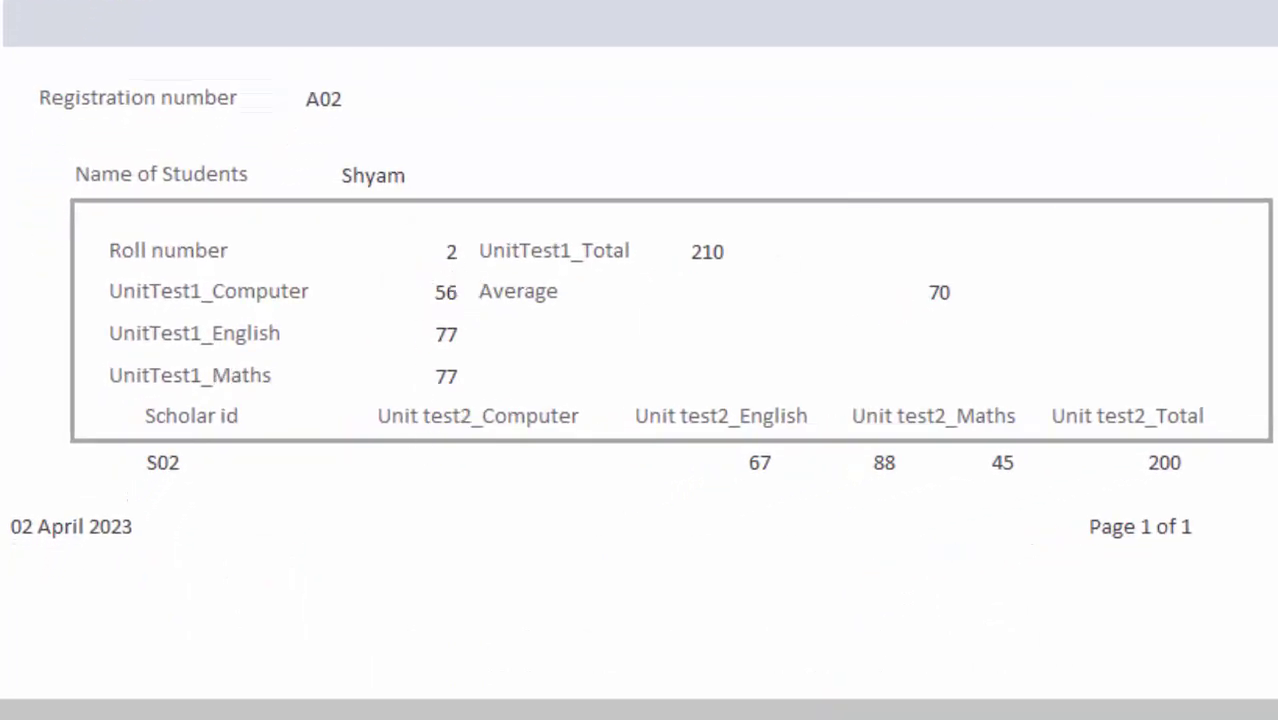
Step: Save the StudentT report changes, reopen it in Design View, and close the UnitTest1 form
{"action": "key", "text": "ctrl+w"}
{"action": "left_click", "coordinate": [651, 390]}
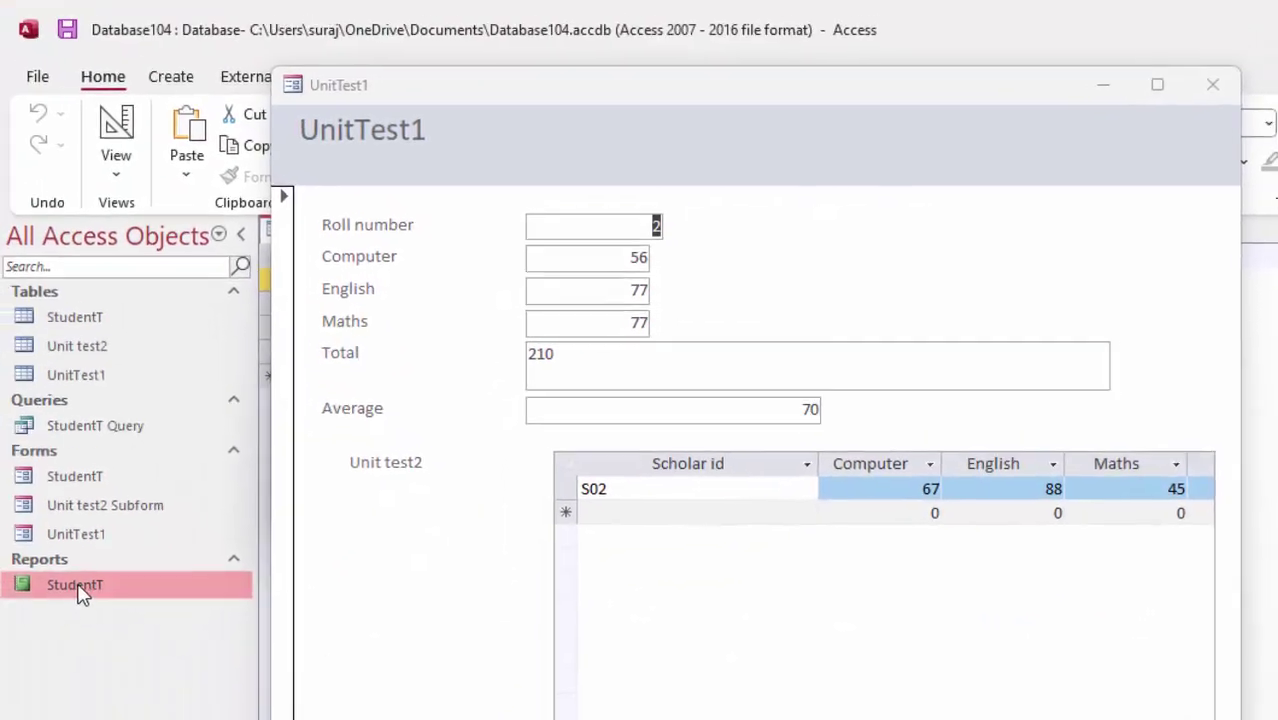
{"action": "right_click", "coordinate": [83, 595]}
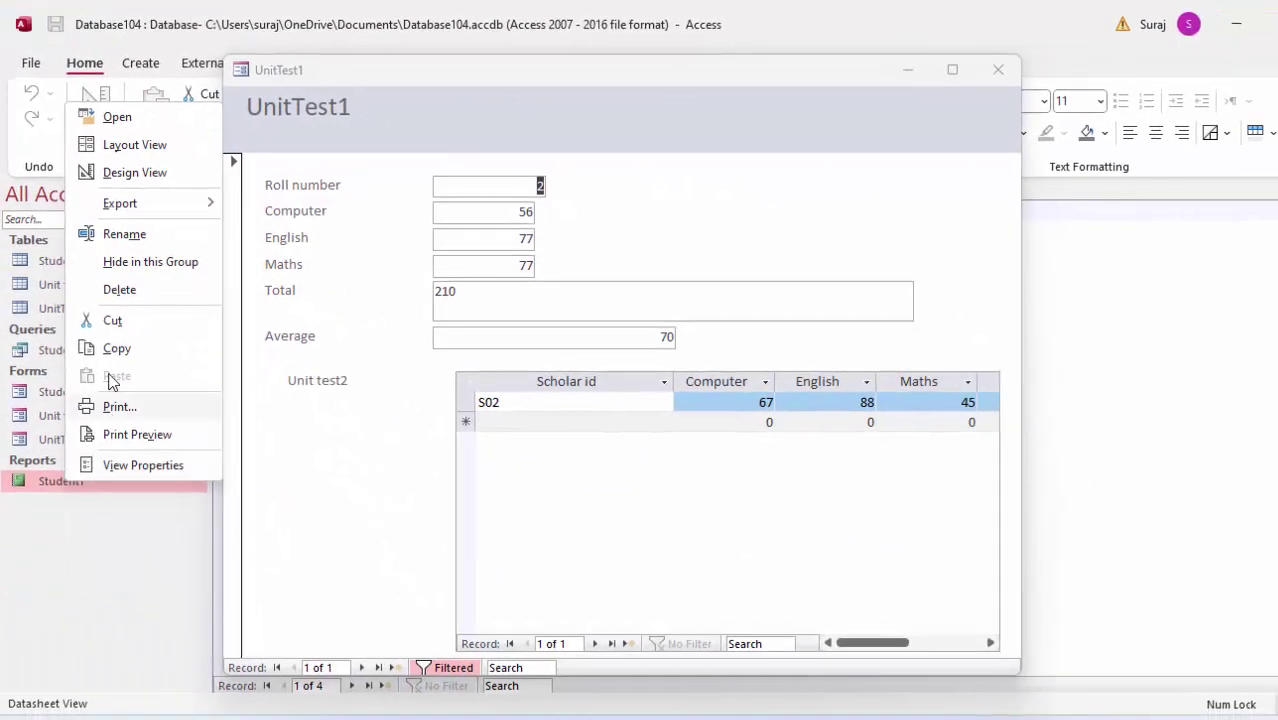
{"action": "left_click", "coordinate": [134, 172]}
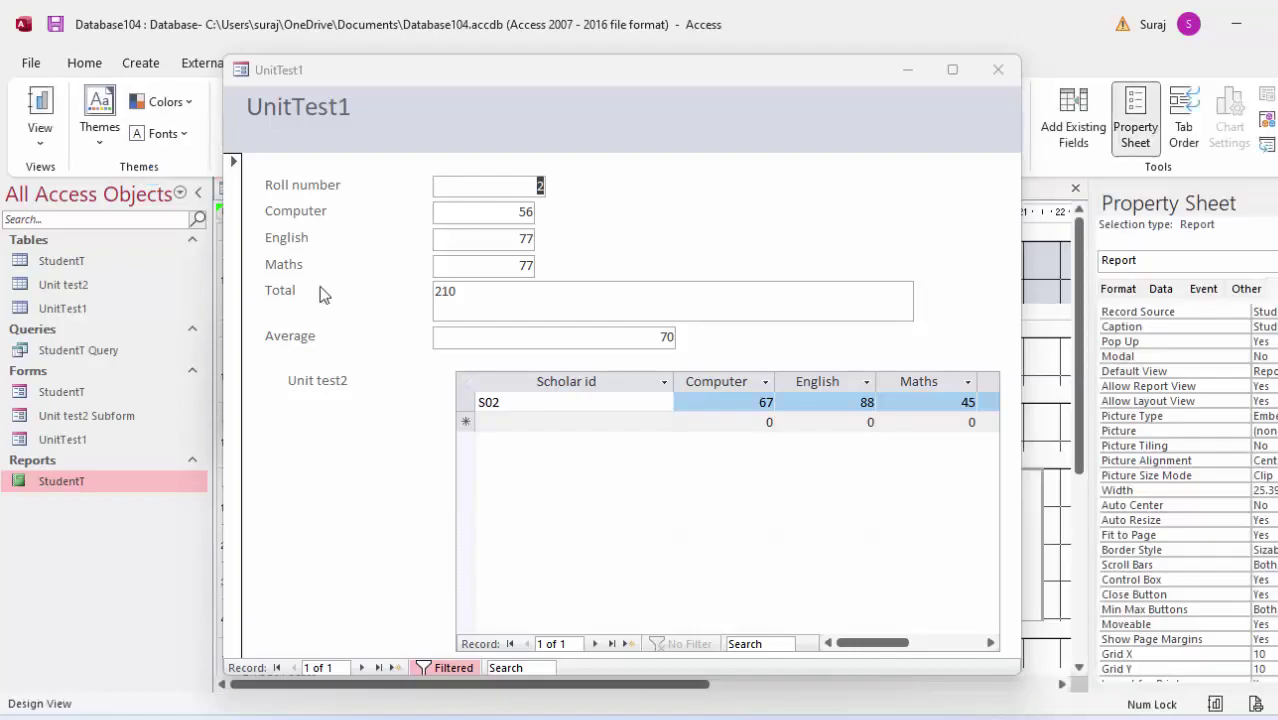
{"action": "left_click", "coordinate": [998, 69]}
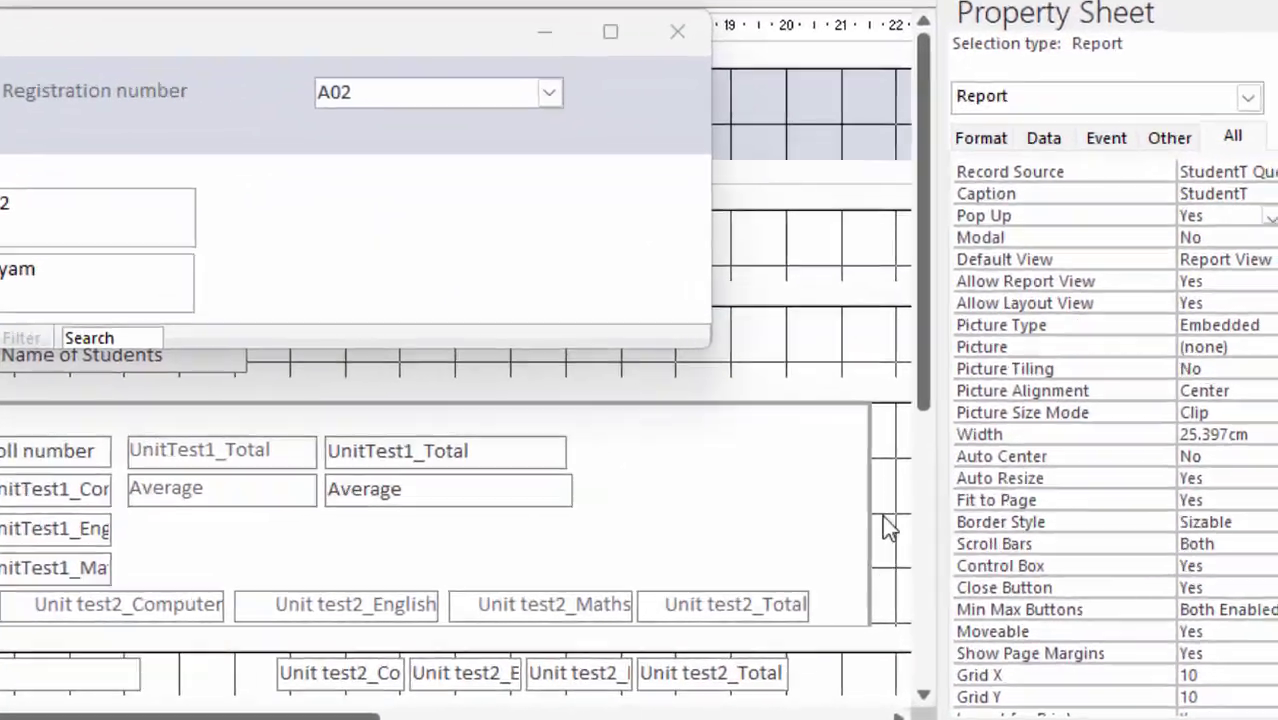